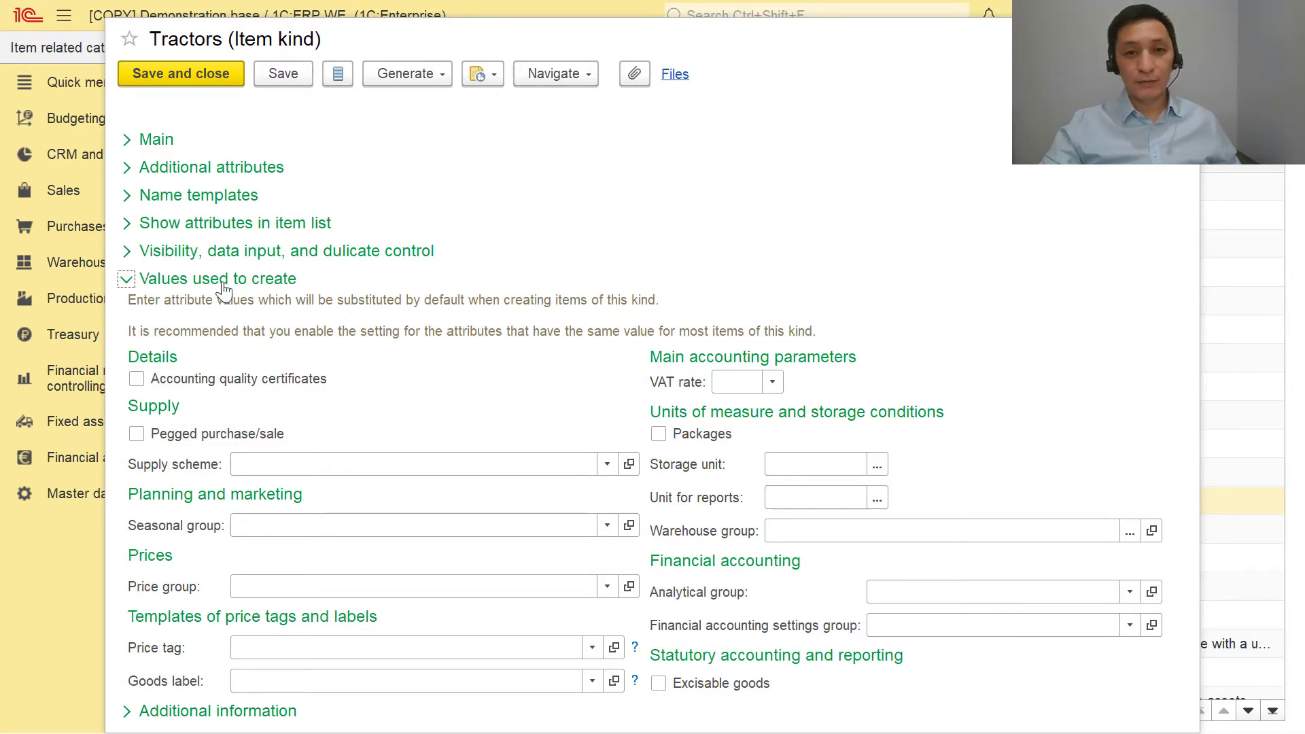
Show the additional attributes of the Tractors item kind, check the options for adding one, and select the ENGINE HP item attribute
left_click(125, 167)
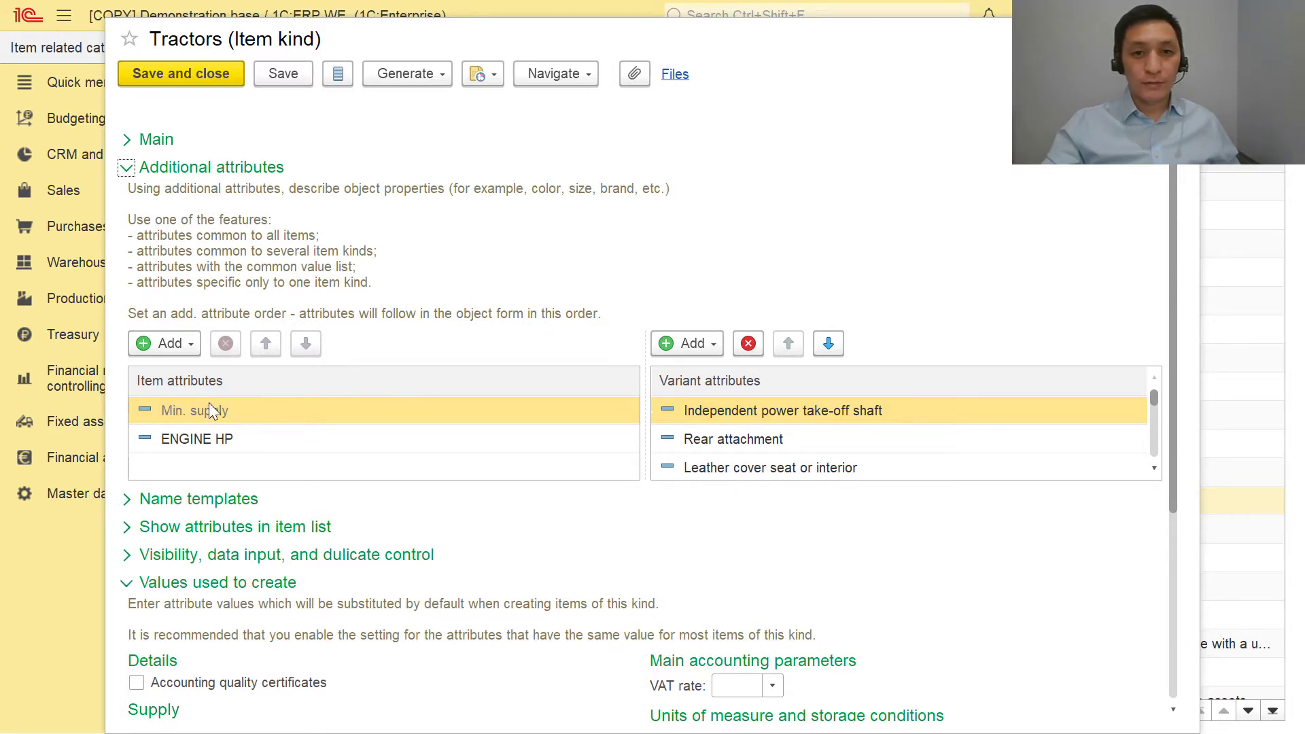
left_click(174, 346)
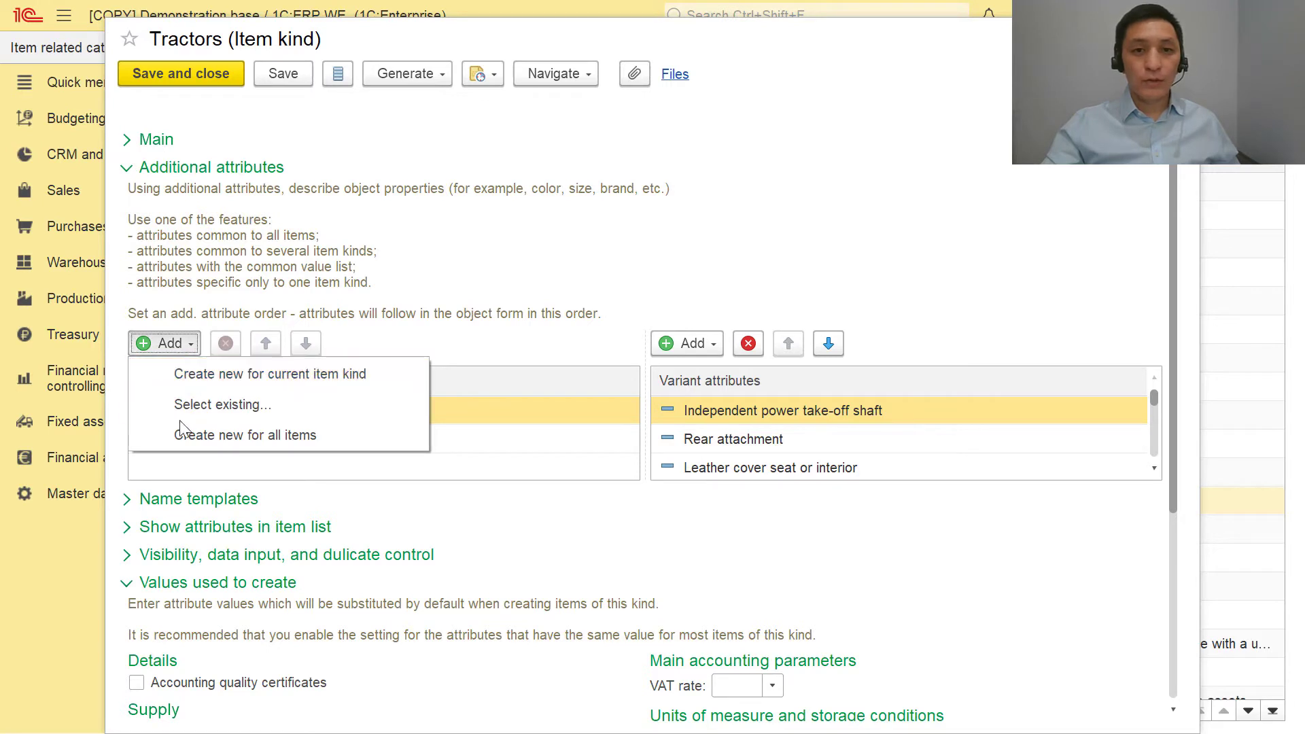
left_click(528, 348)
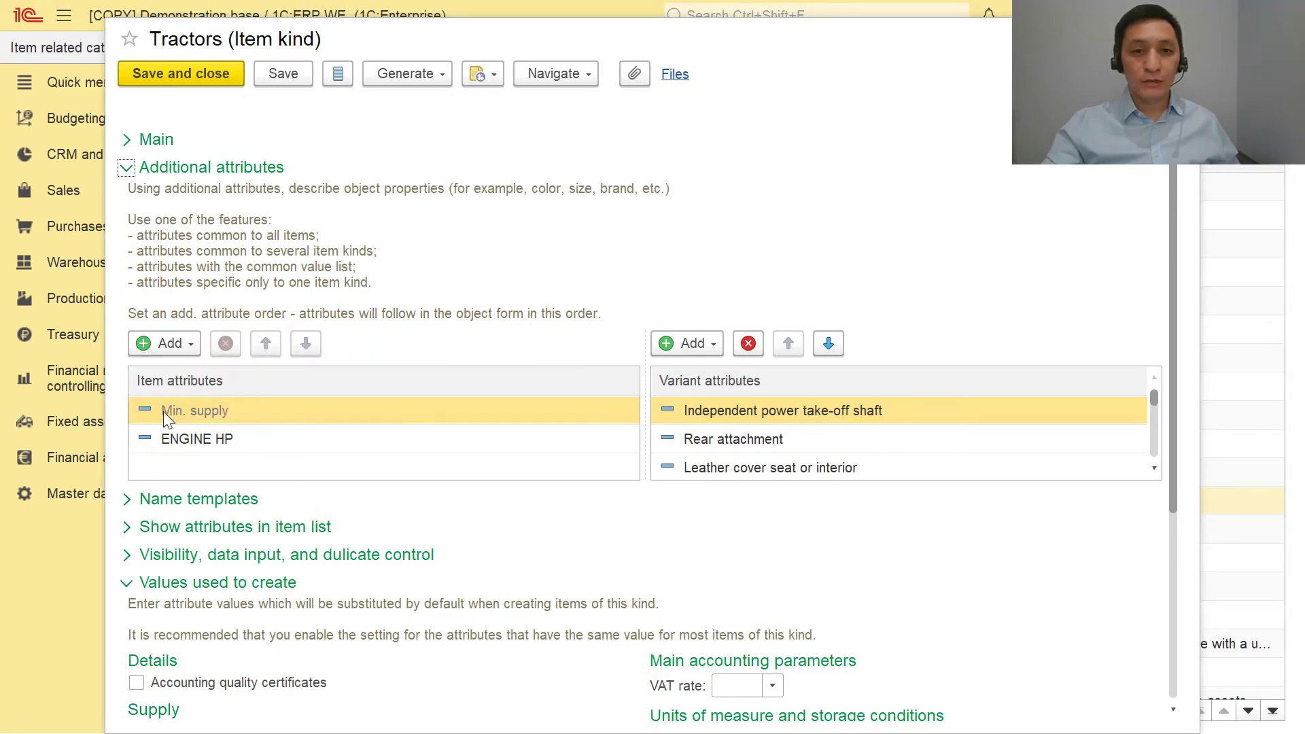
left_click(177, 442)
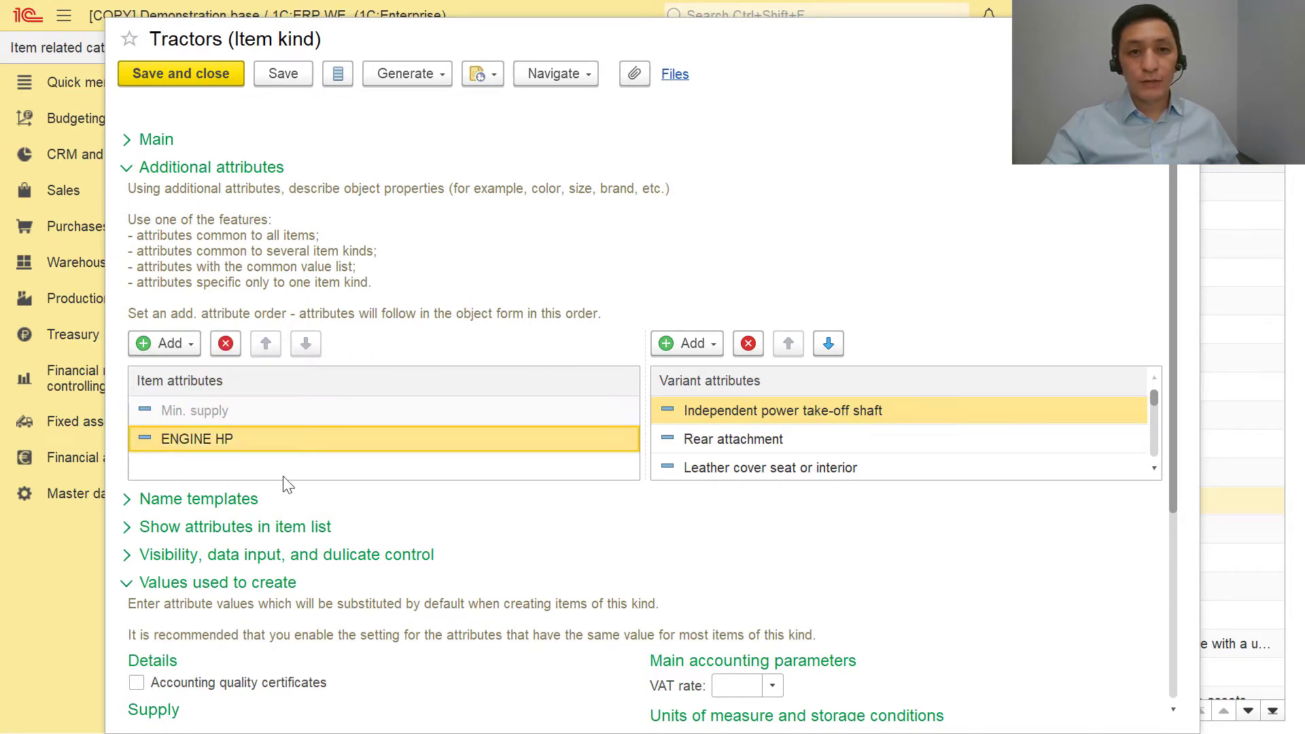
Open a new additional attribute for the current item kind, review its available value types, and close the form without saving
left_click(180, 345)
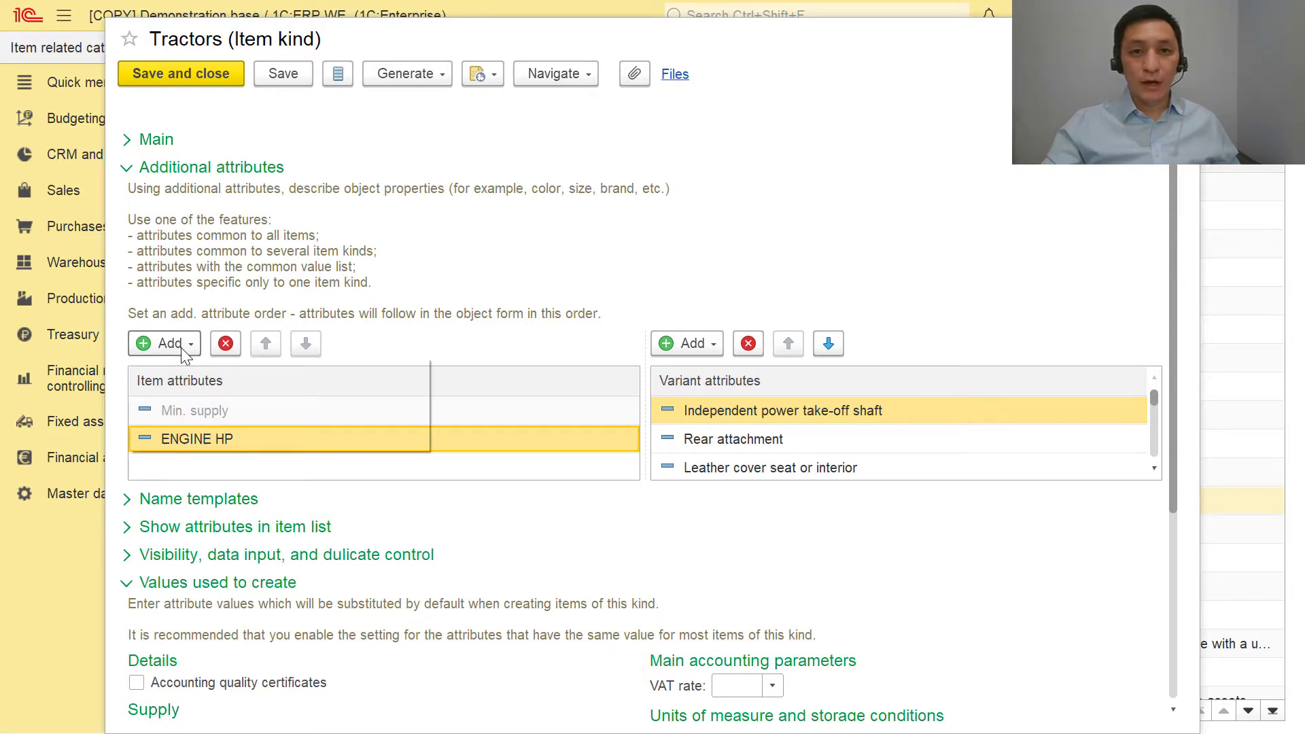
left_click(225, 378)
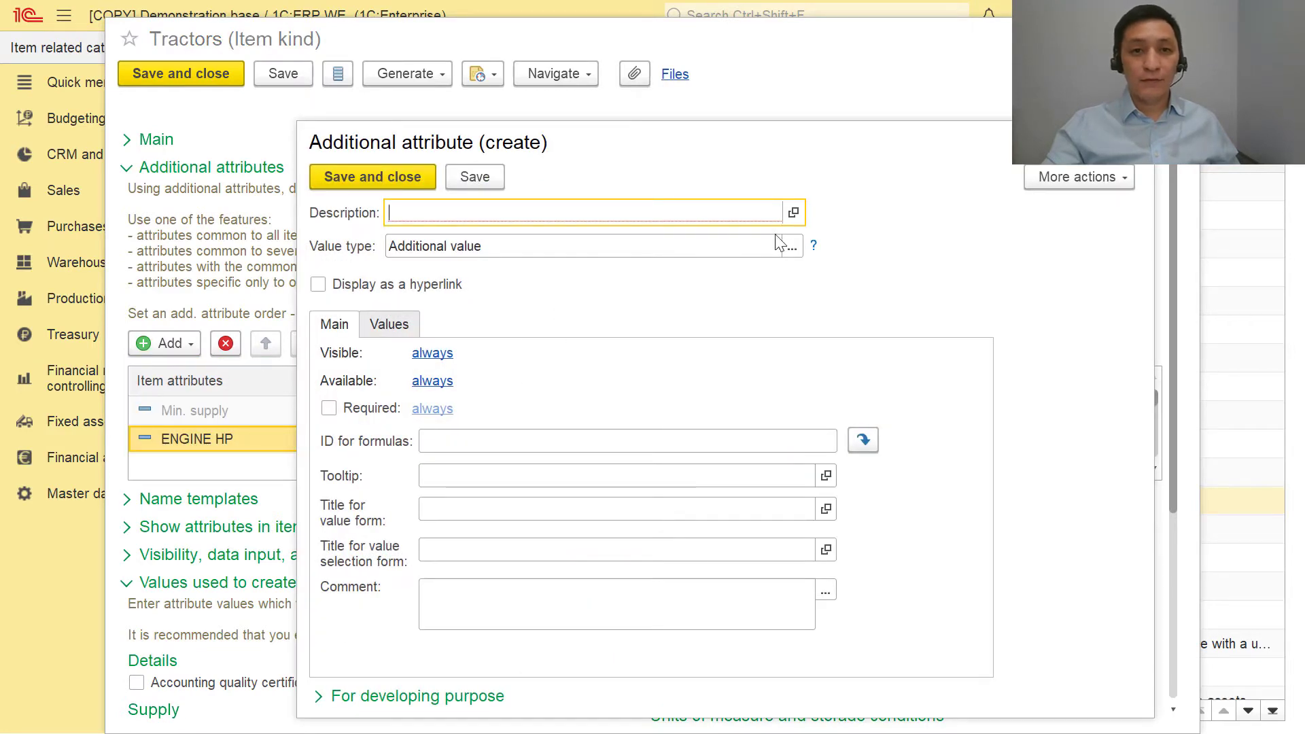
left_click(791, 246)
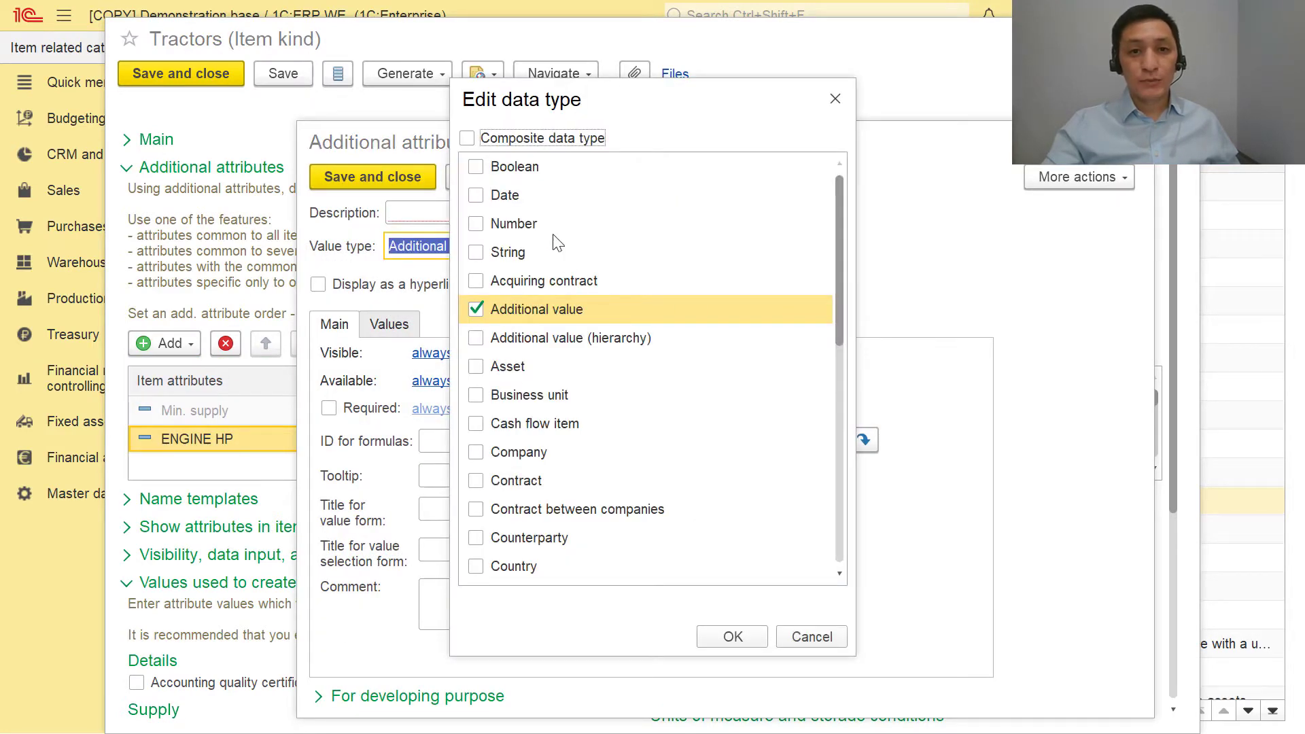
left_click(521, 170)
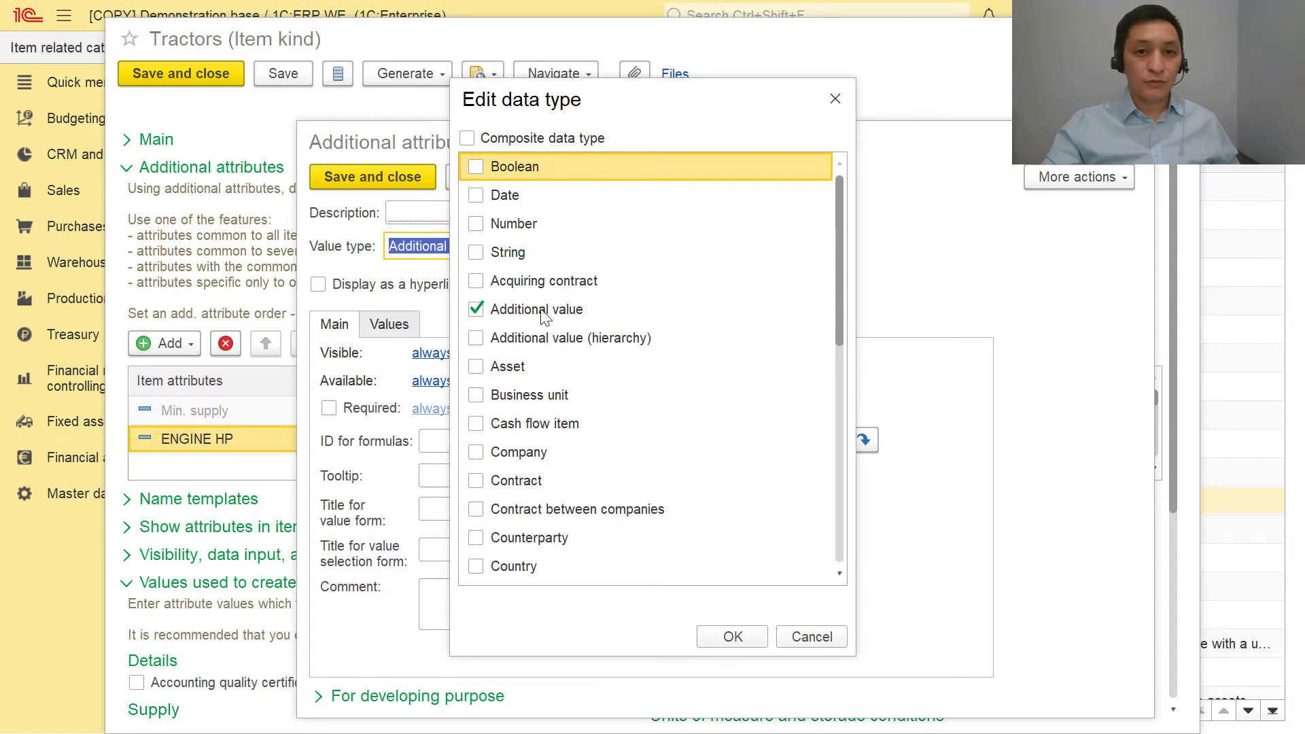
scroll(544, 314, "down", 5)
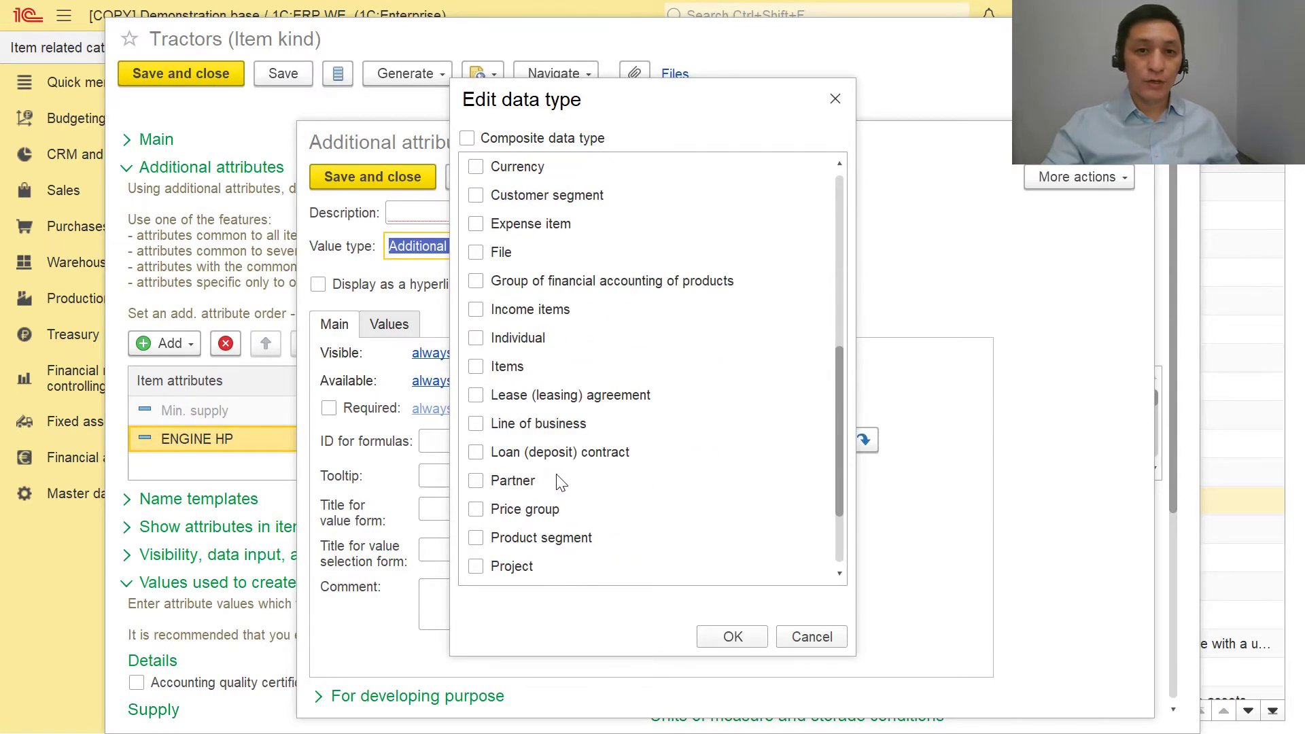
left_click(529, 370)
scroll(567, 394, "down", 3)
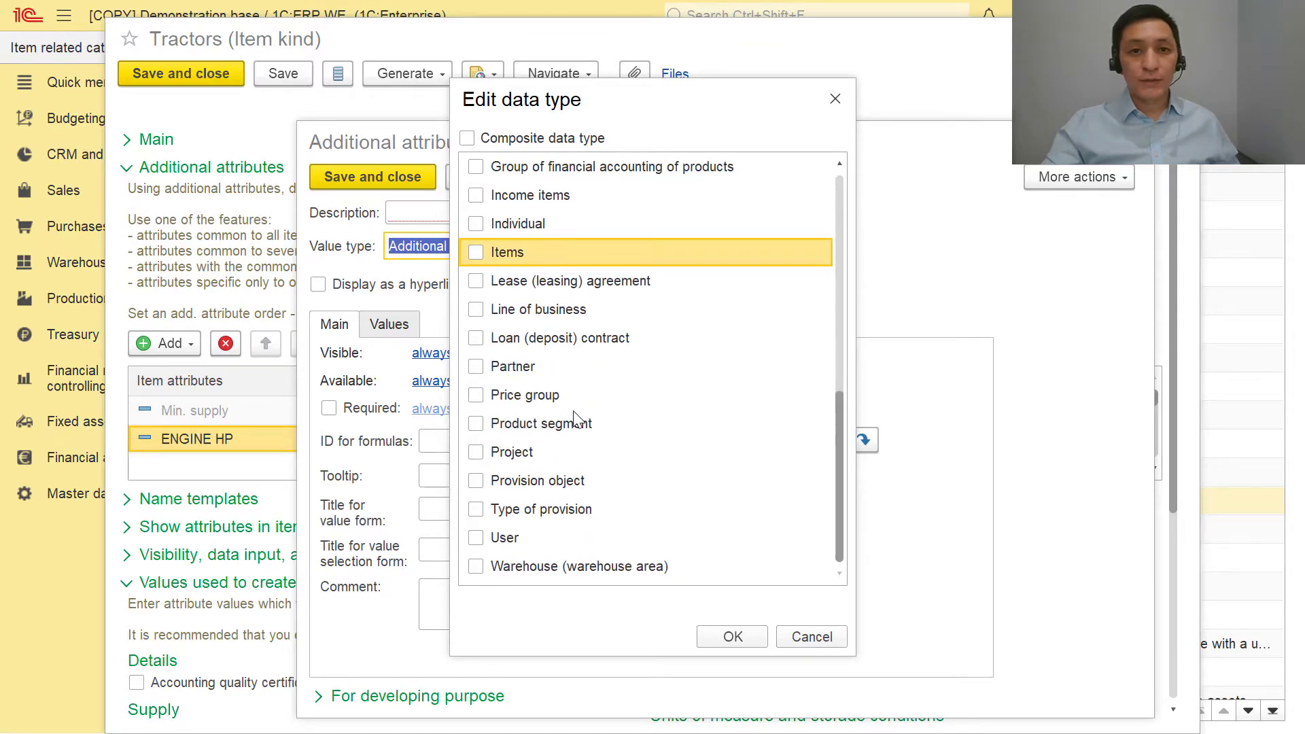
scroll(573, 416, "up", 6)
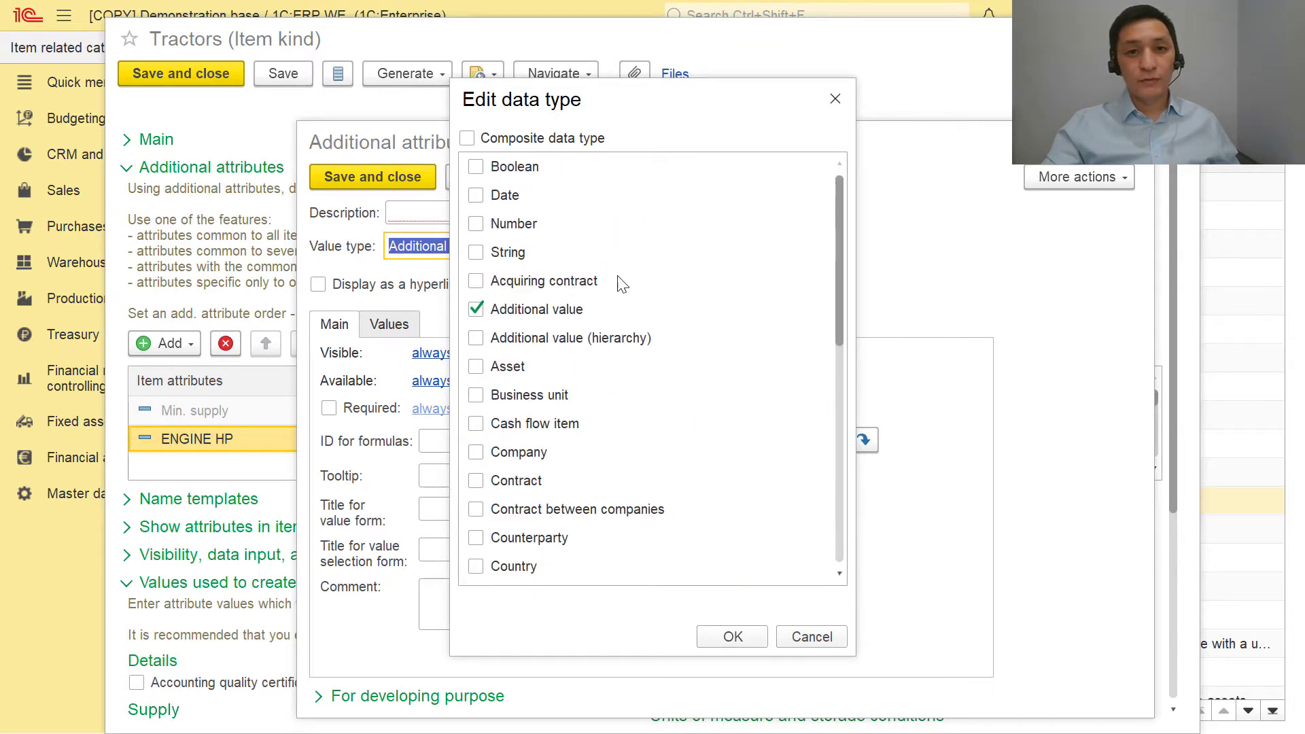
left_click(835, 99)
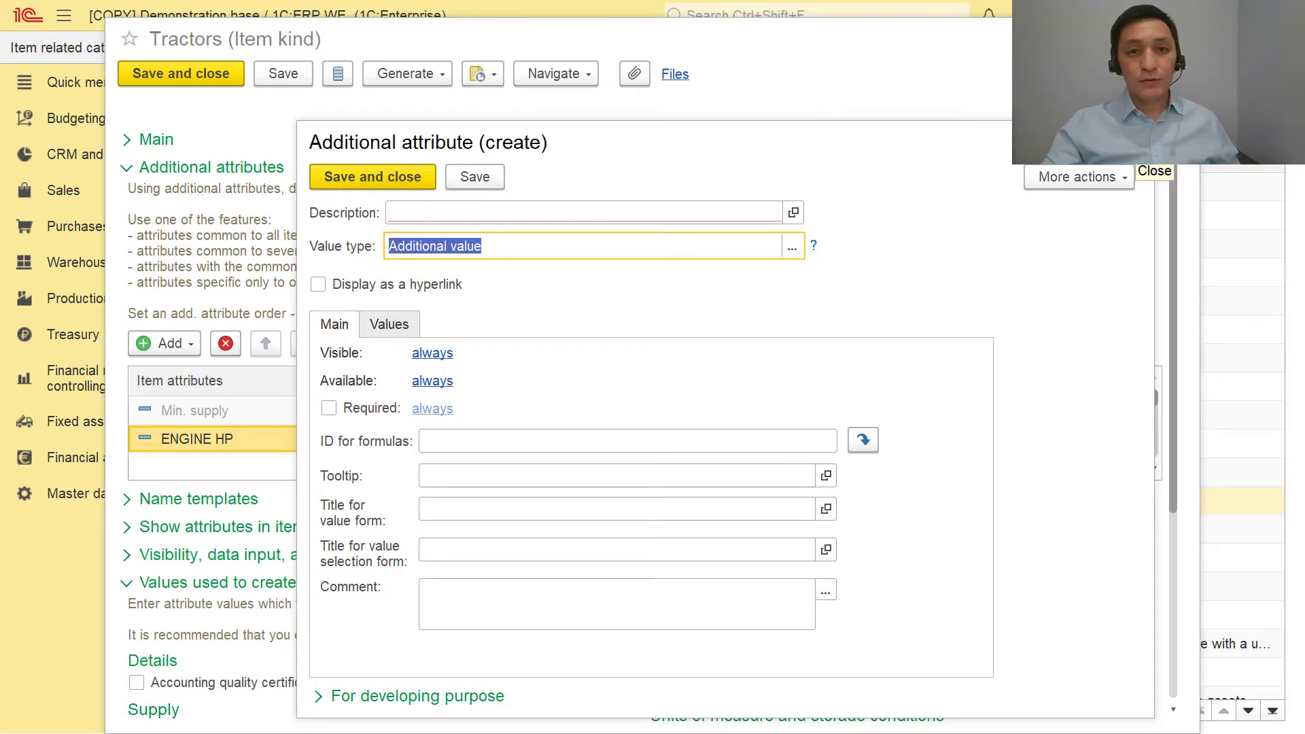
left_click(1142, 146)
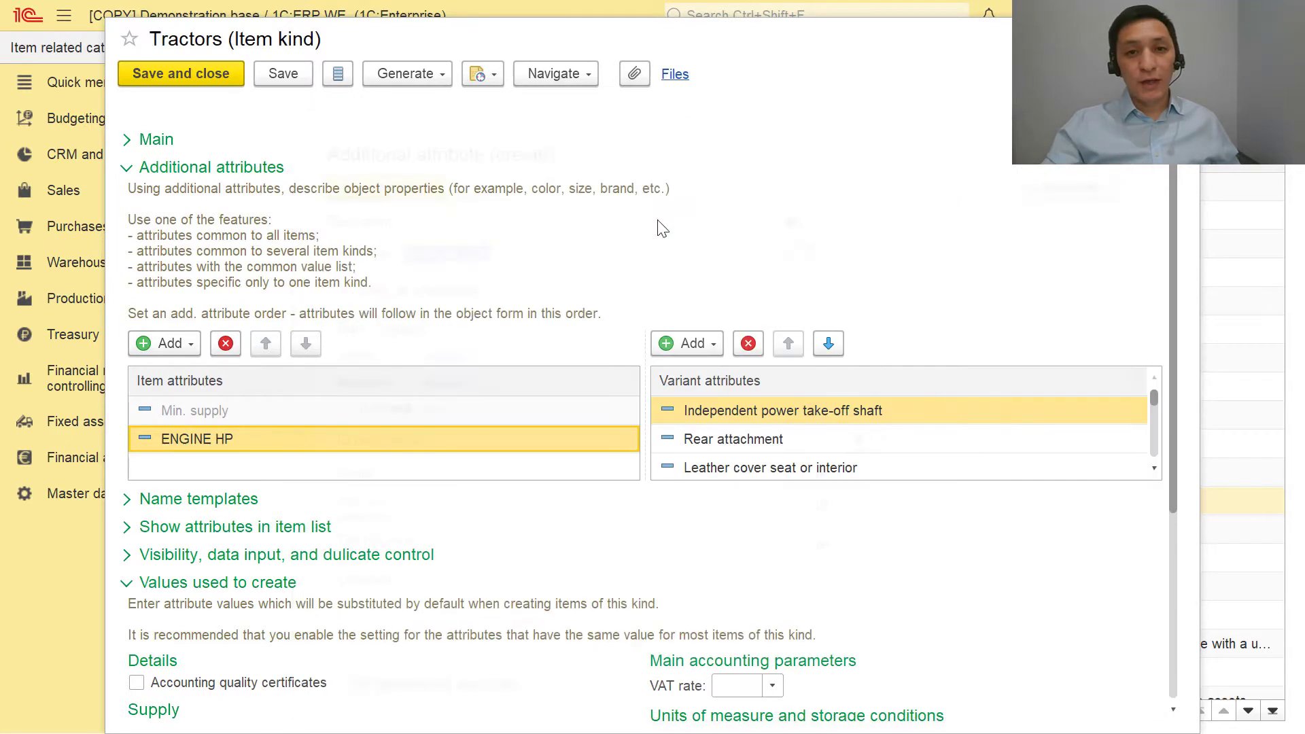
Check the settings of the ENGINE HP attribute, close it, and look through the Tractors variant attributes
double_click(200, 441)
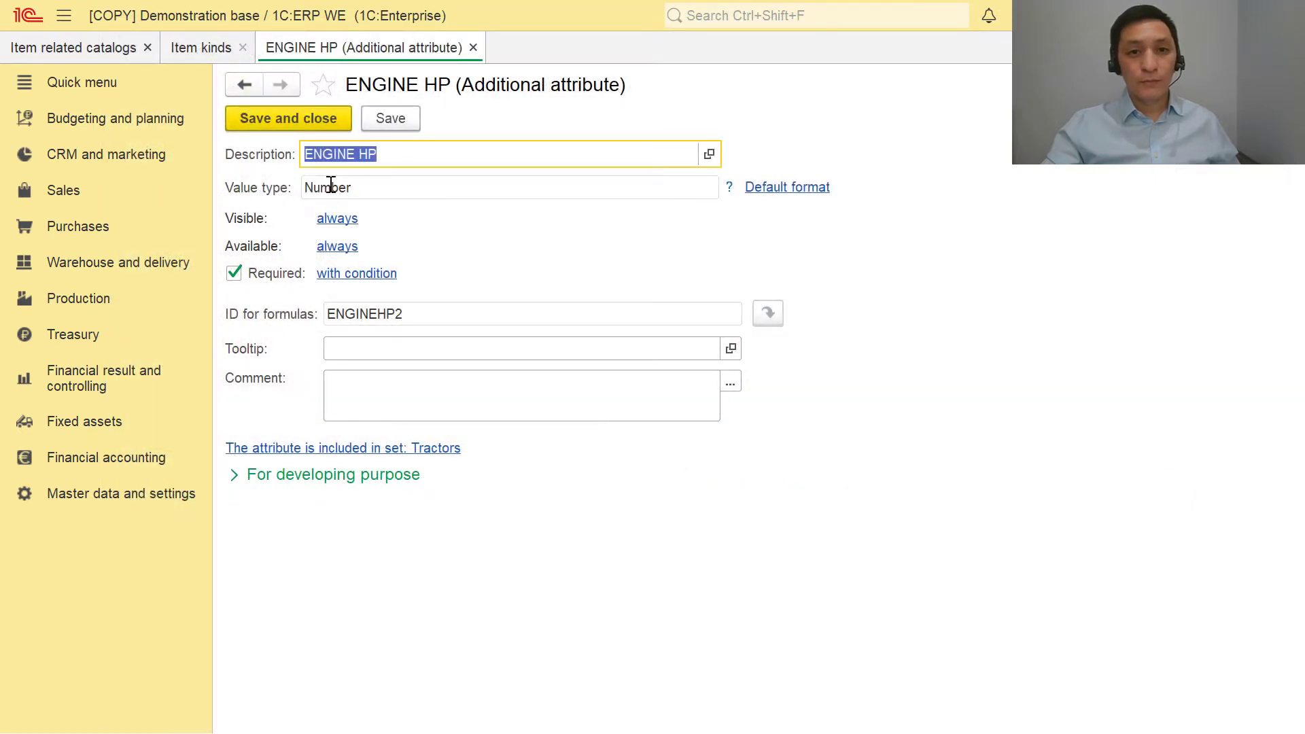
key("Escape")
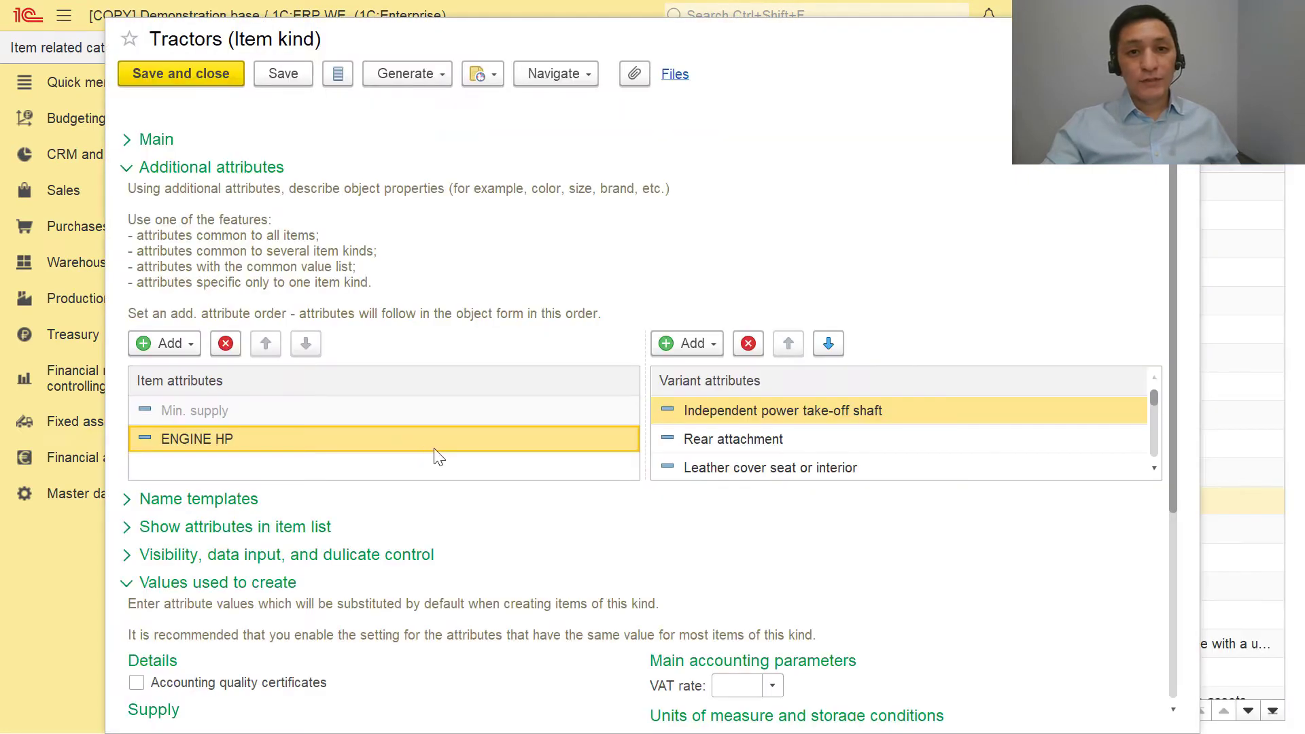
left_click(840, 427)
key("Down")
key("Down")
key("Down")
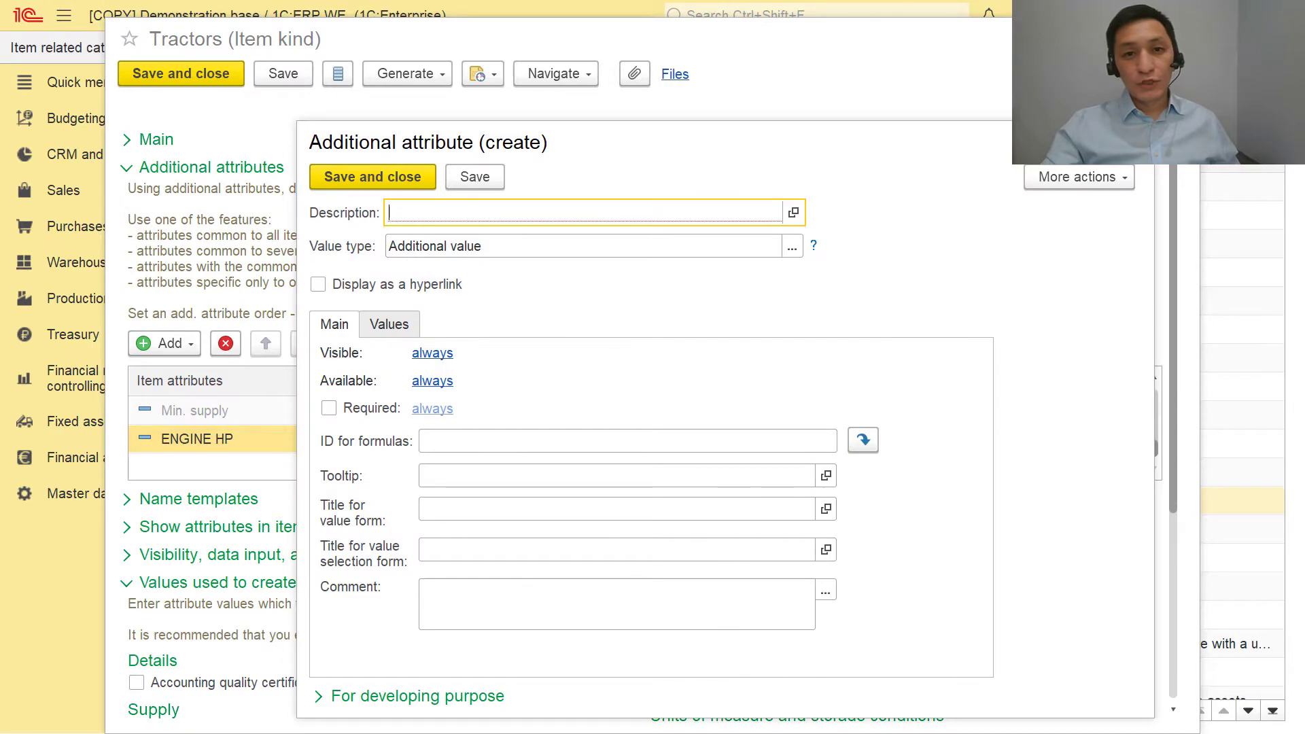
key("Escape")
scroll(720, 421, "up", 3)
left_click(711, 415)
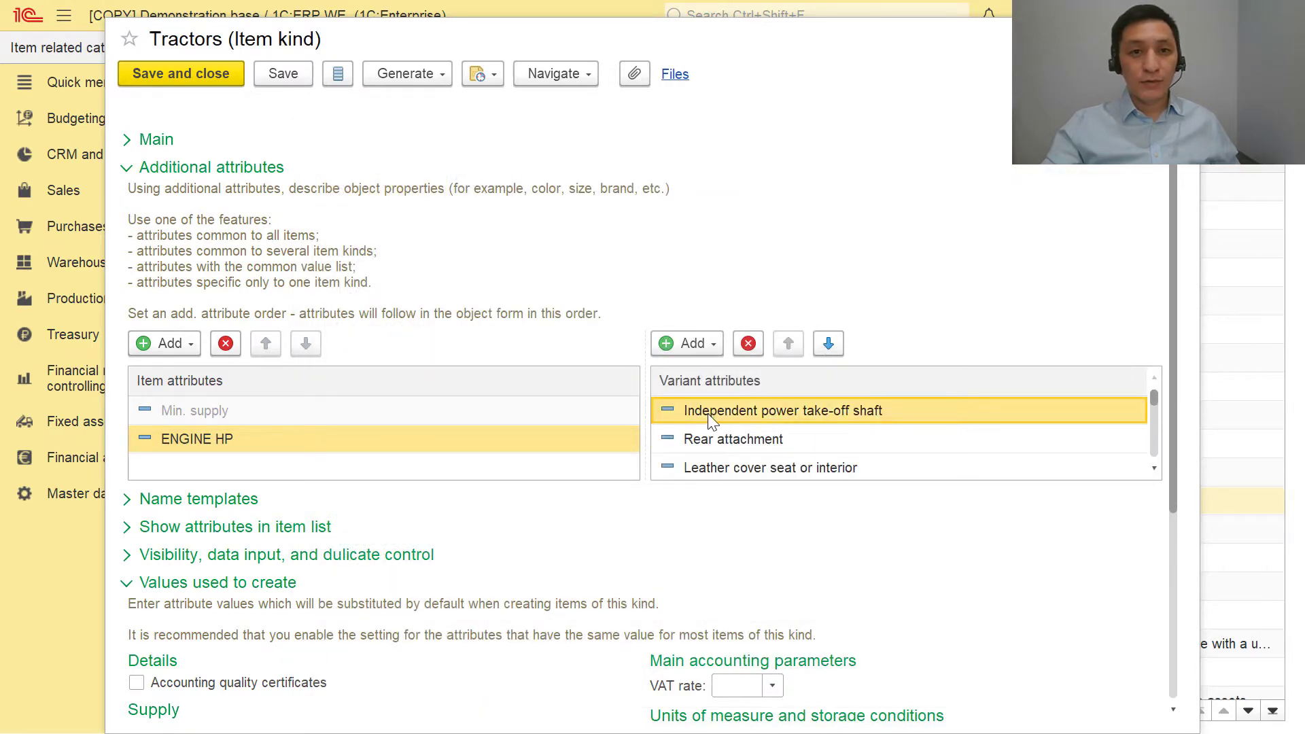
Expand the main settings of the Tractors item kind and unlock all its attributes for editing
left_click(127, 140)
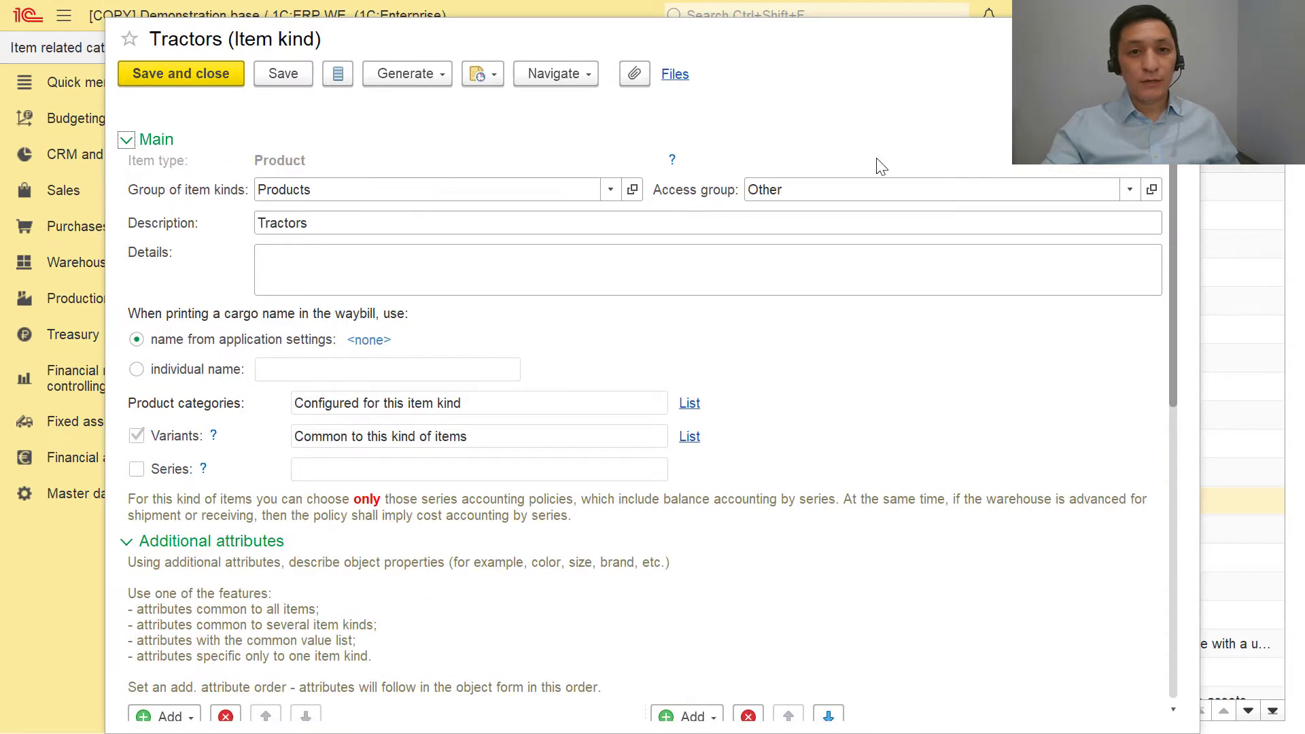
left_click(1082, 74)
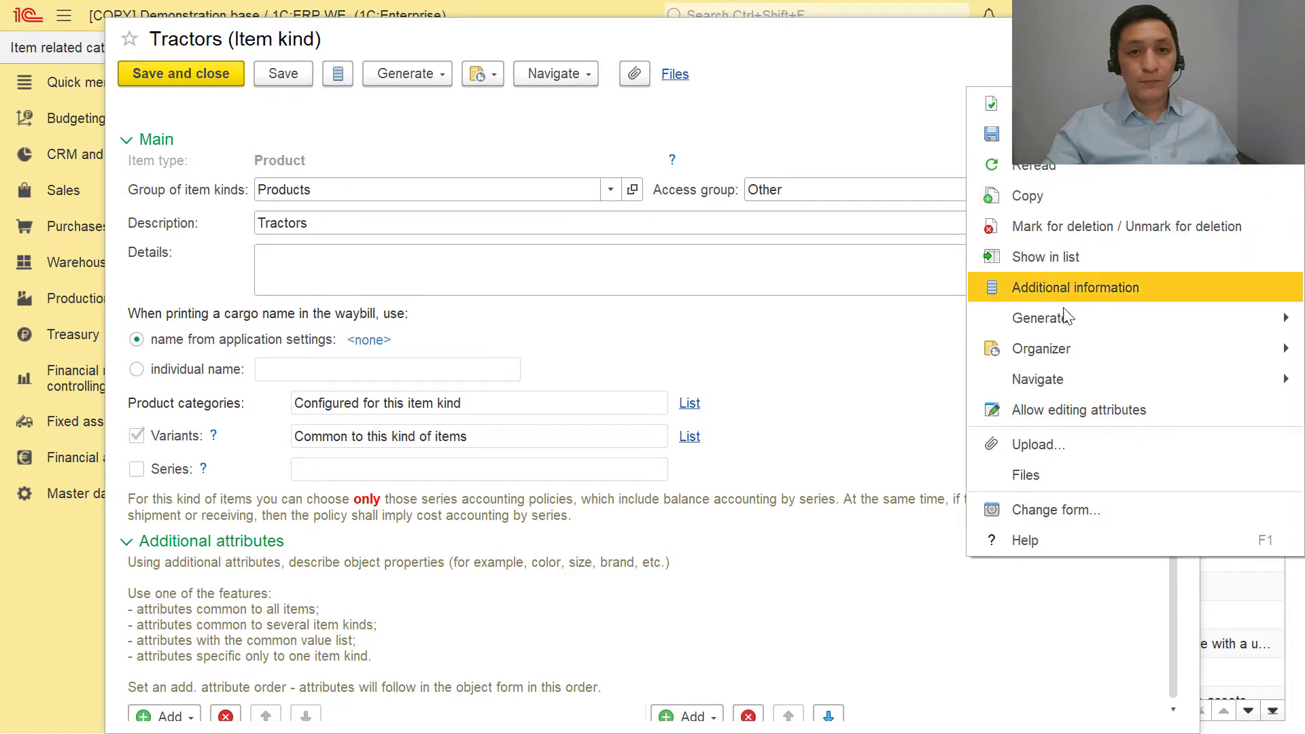
left_click(1068, 410)
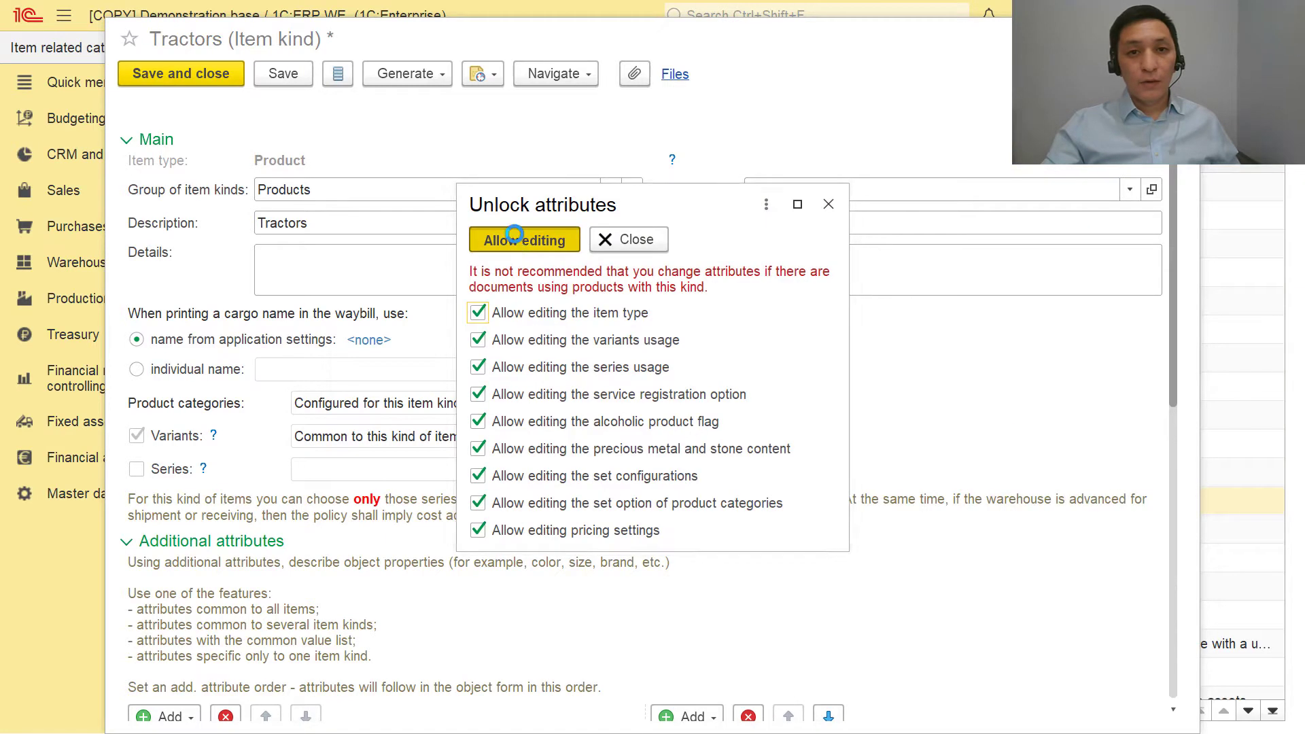
left_click(530, 243)
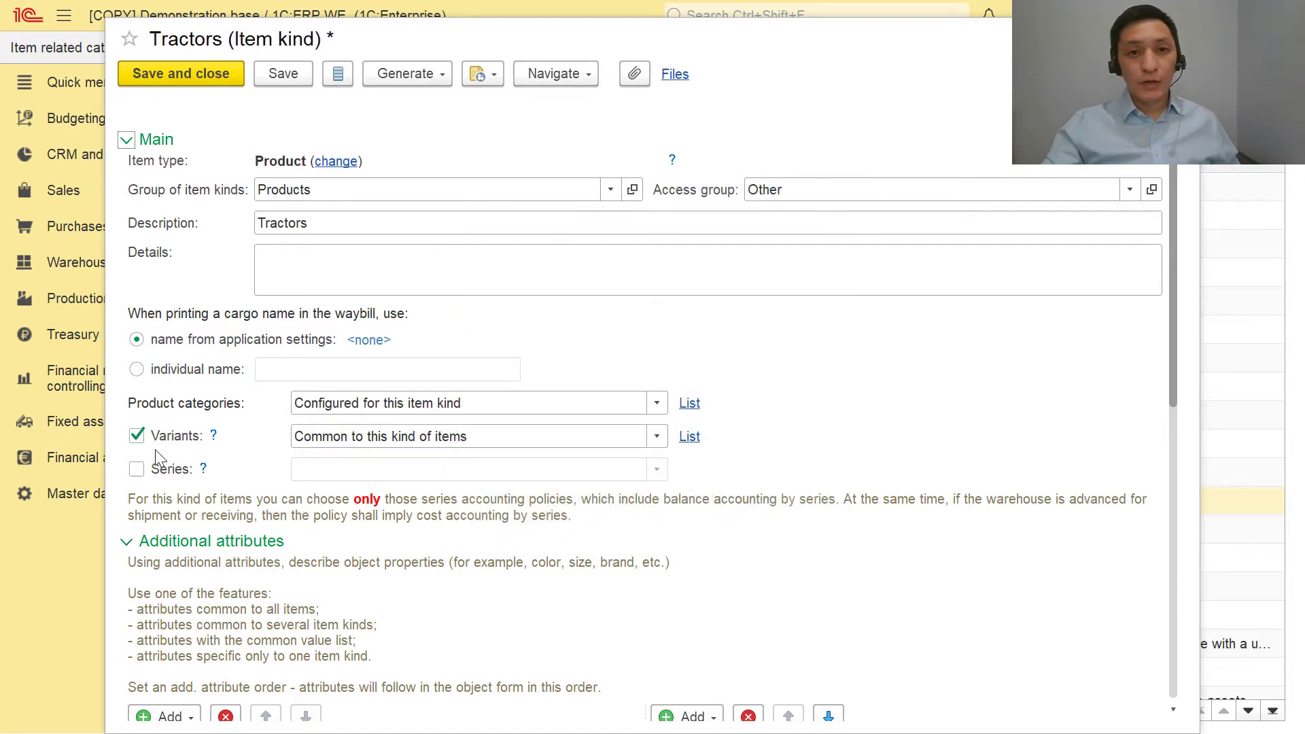
Turn variants off and on again for the item kind, keeping them "Common to this kind of items"
left_click(136, 436)
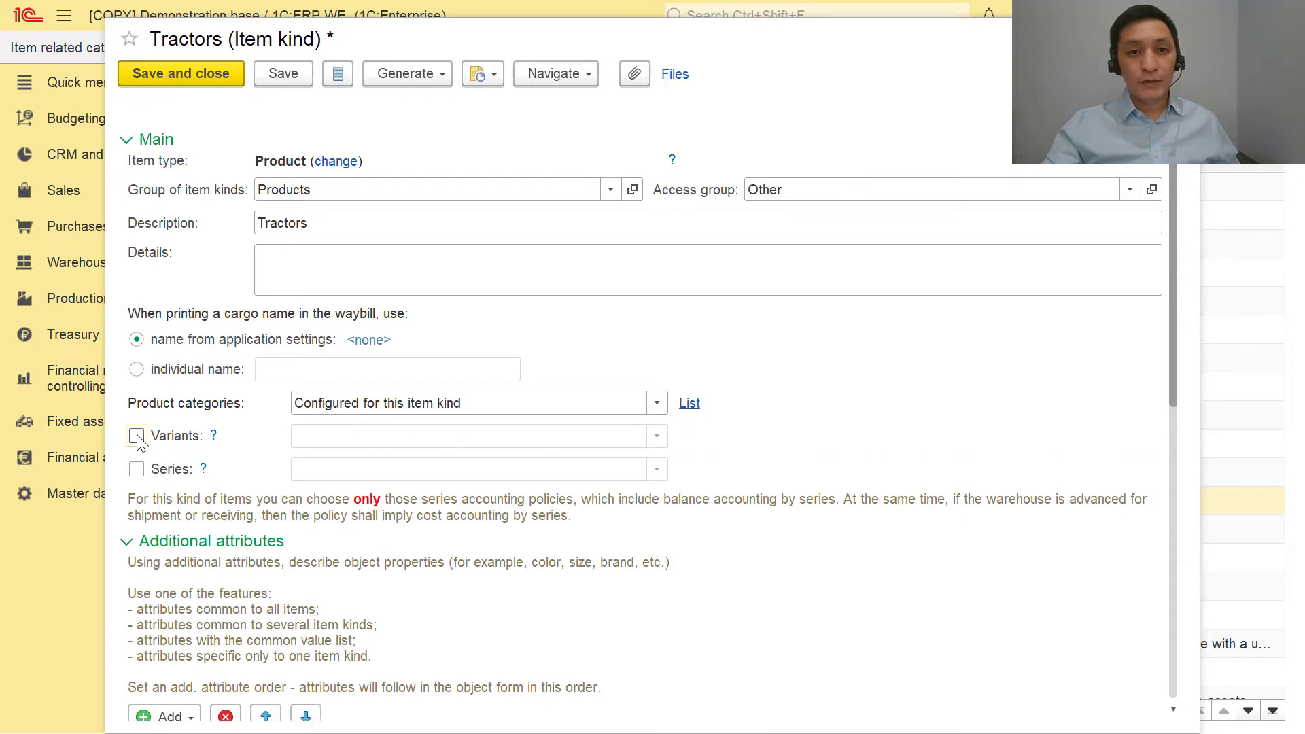
left_click(137, 436)
left_click(656, 436)
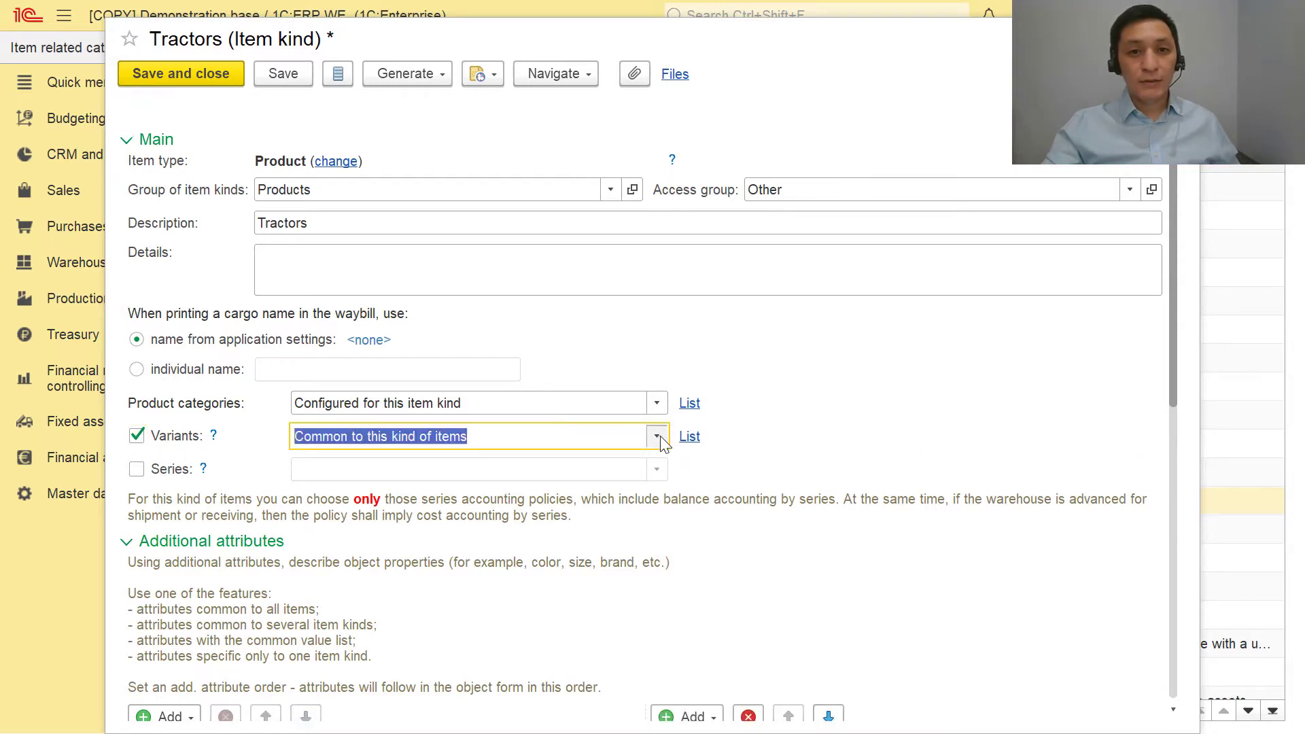
left_click(568, 457)
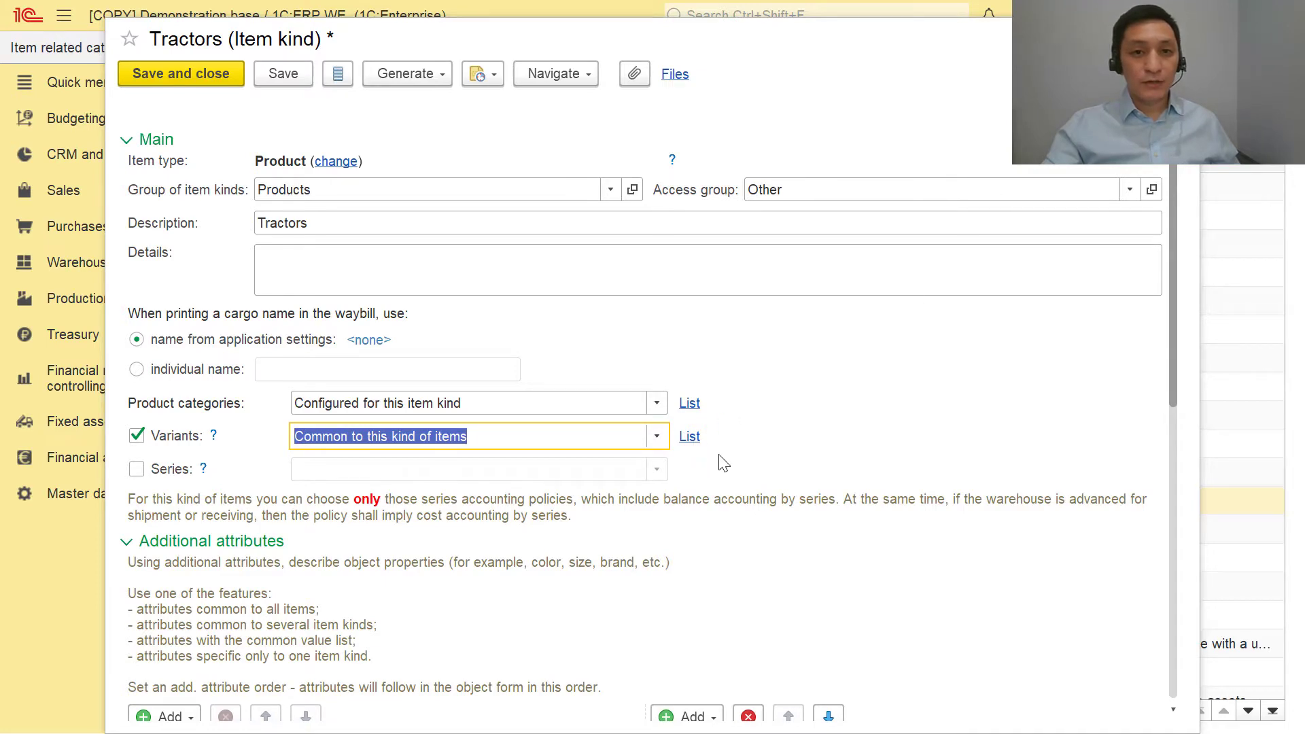
View the list of item variants common to Tractors, close it, and leave the item kind without saving the changes
scroll(721, 462, "down", 3)
left_click(689, 339)
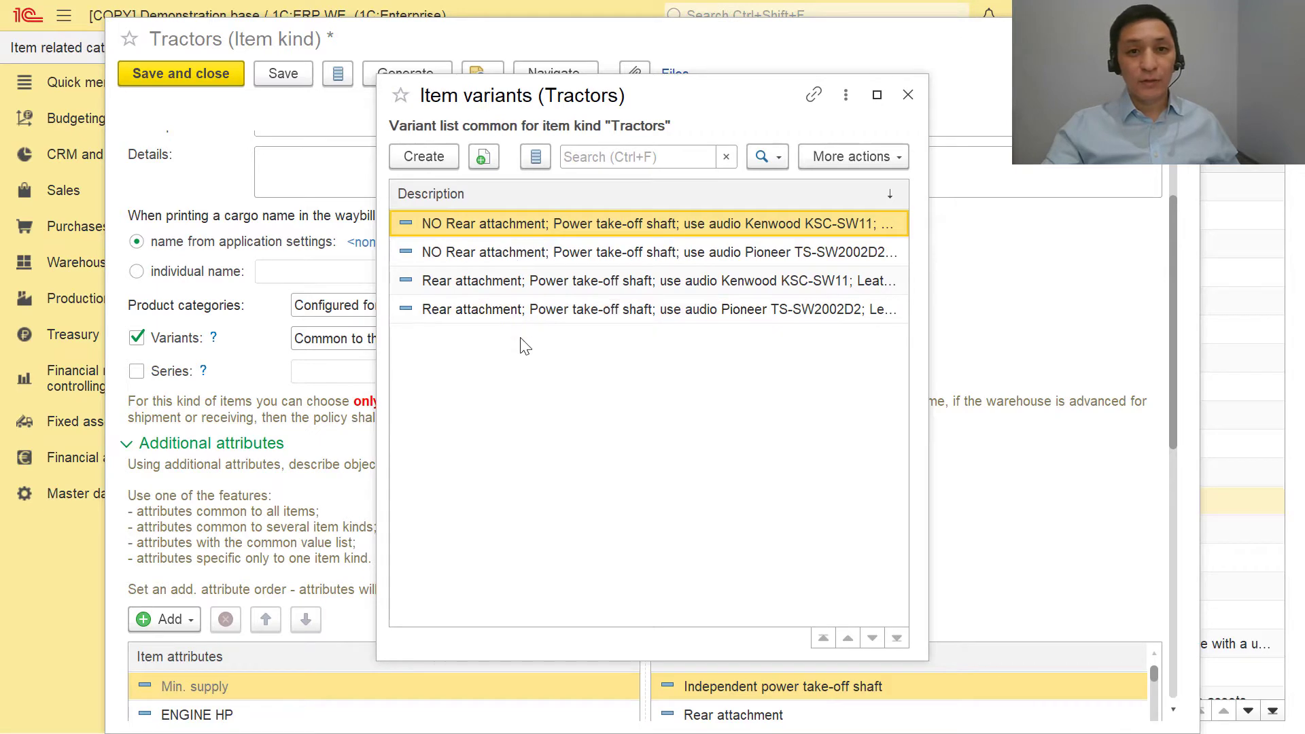
left_click(907, 96)
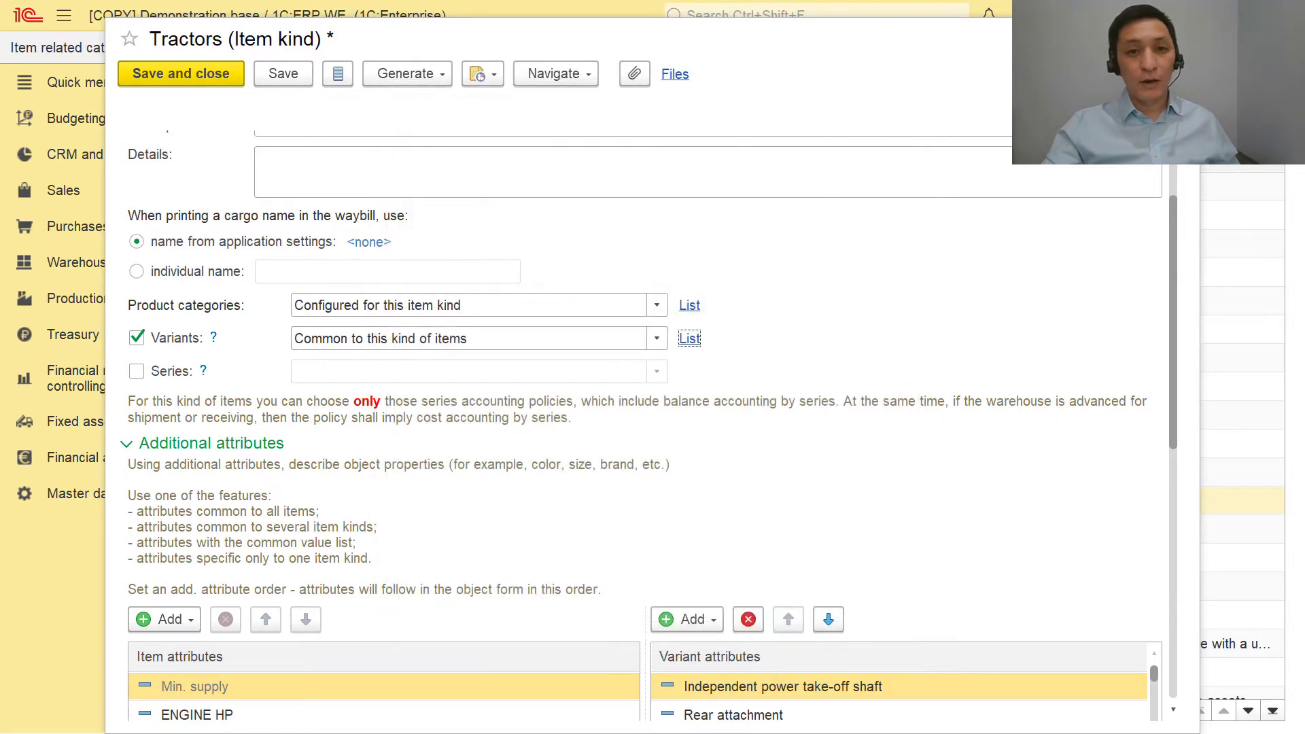
left_click(1181, 38)
left_click(739, 424)
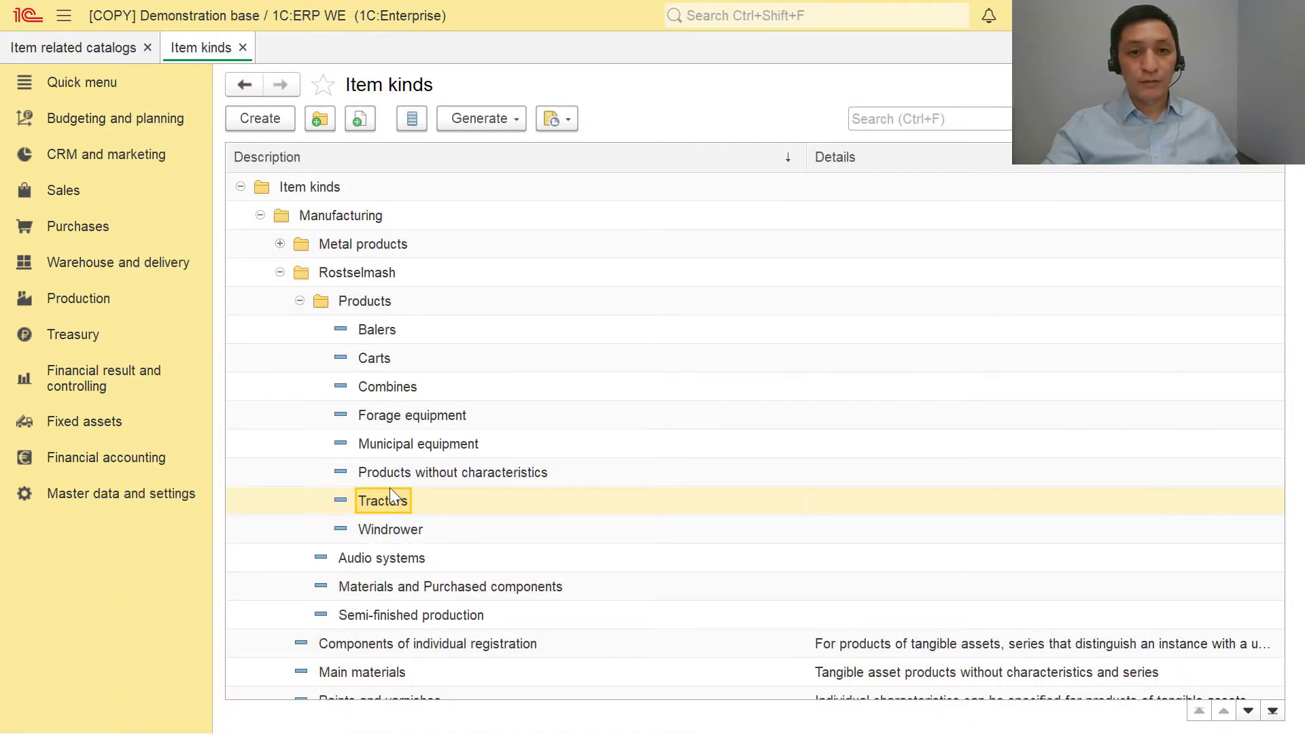
Open the Combines item kind, review its additional attributes, and close it
double_click(386, 387)
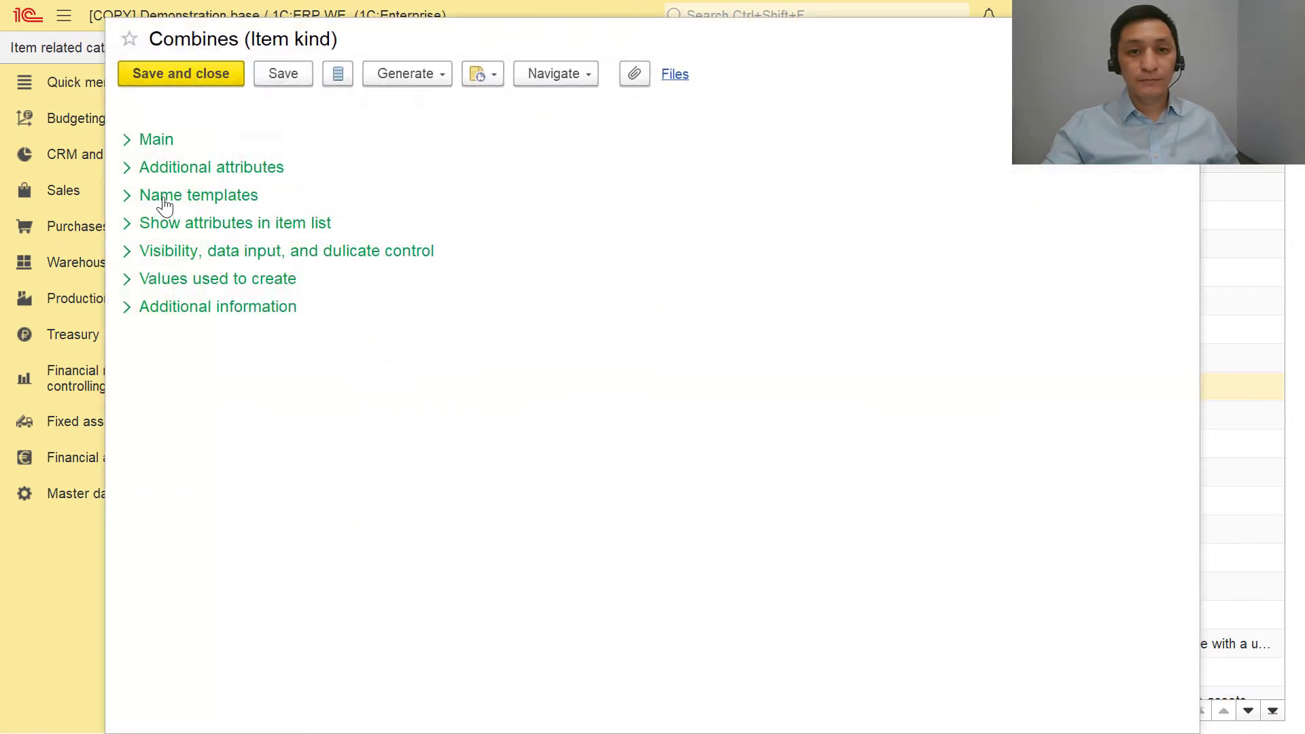
left_click(127, 168)
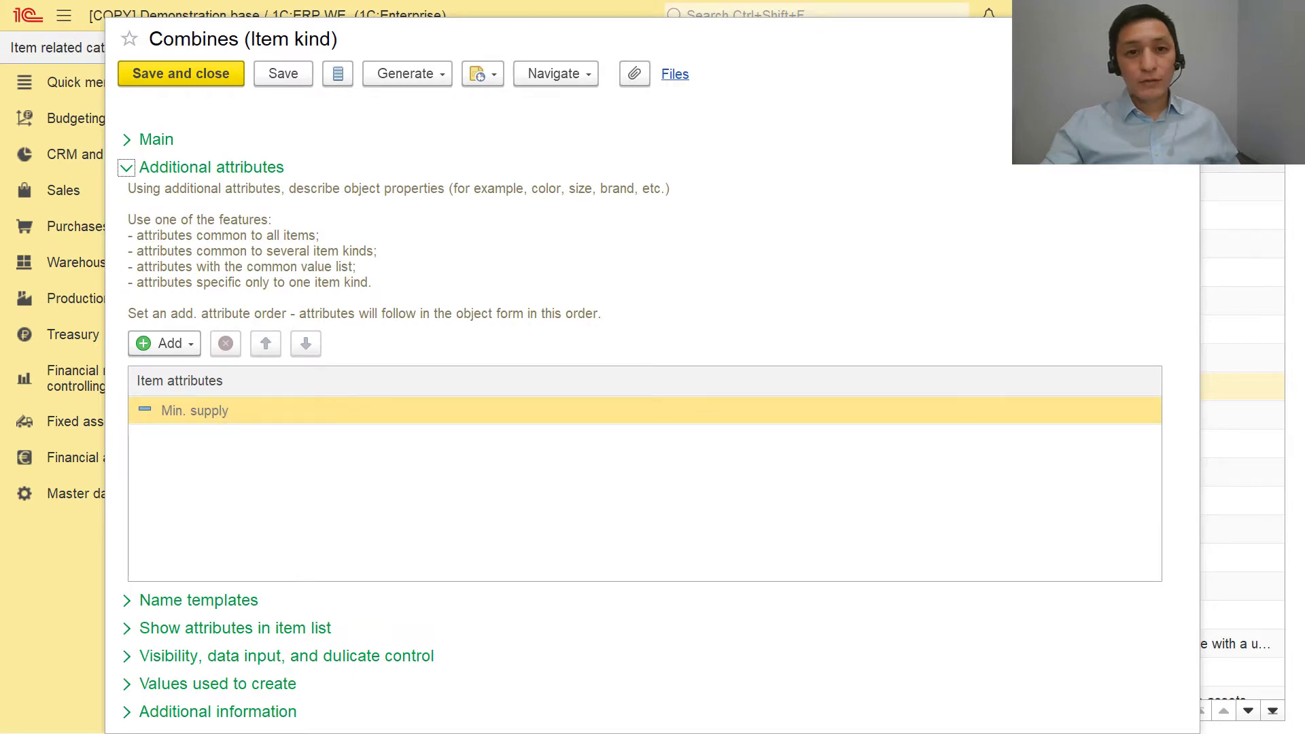
key("Escape")
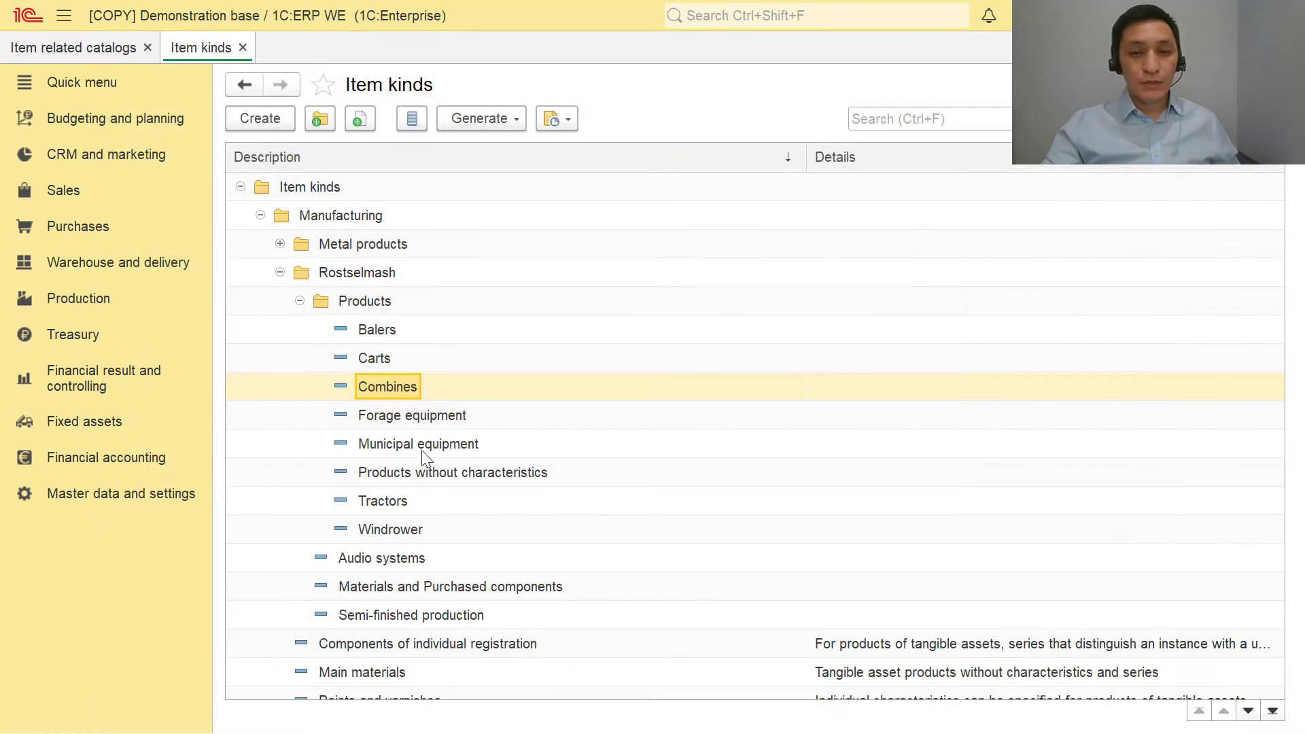
Reopen the Tractors item kind and go through its variant attributes from Independent power take-off shaft to Audio system
double_click(400, 503)
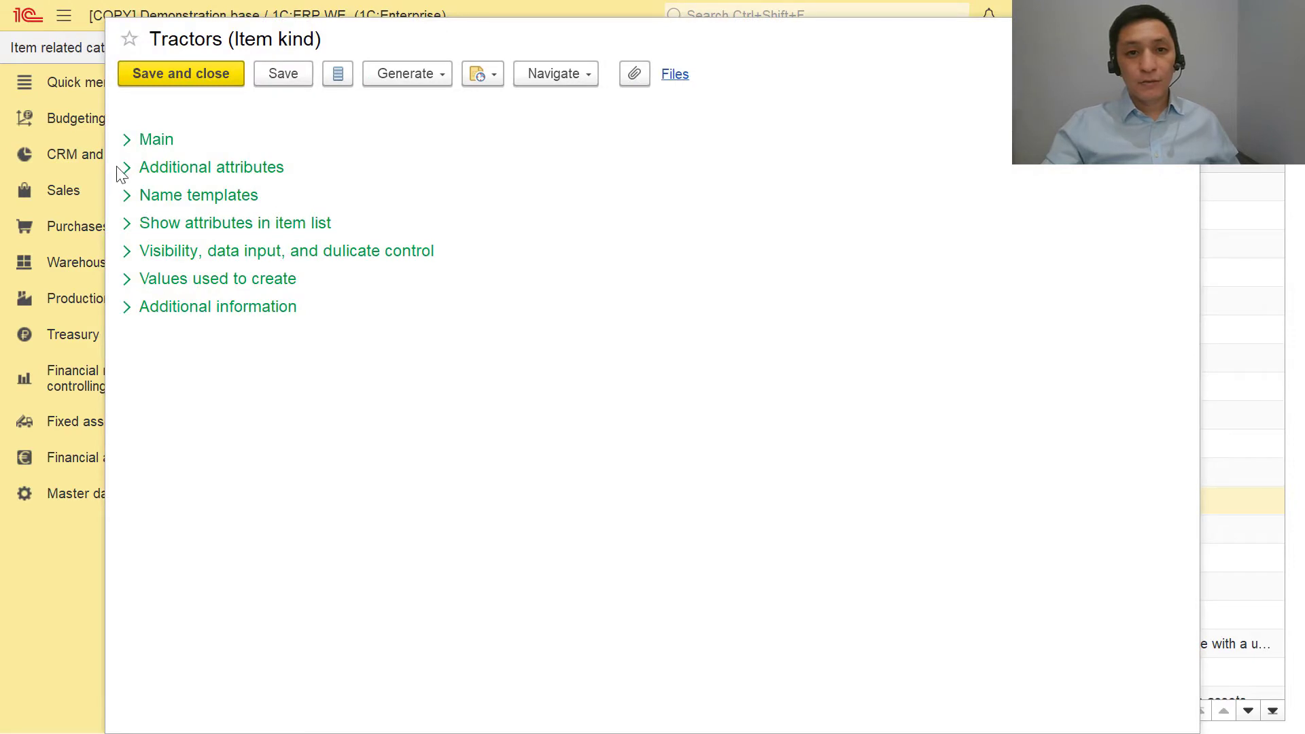
left_click(125, 168)
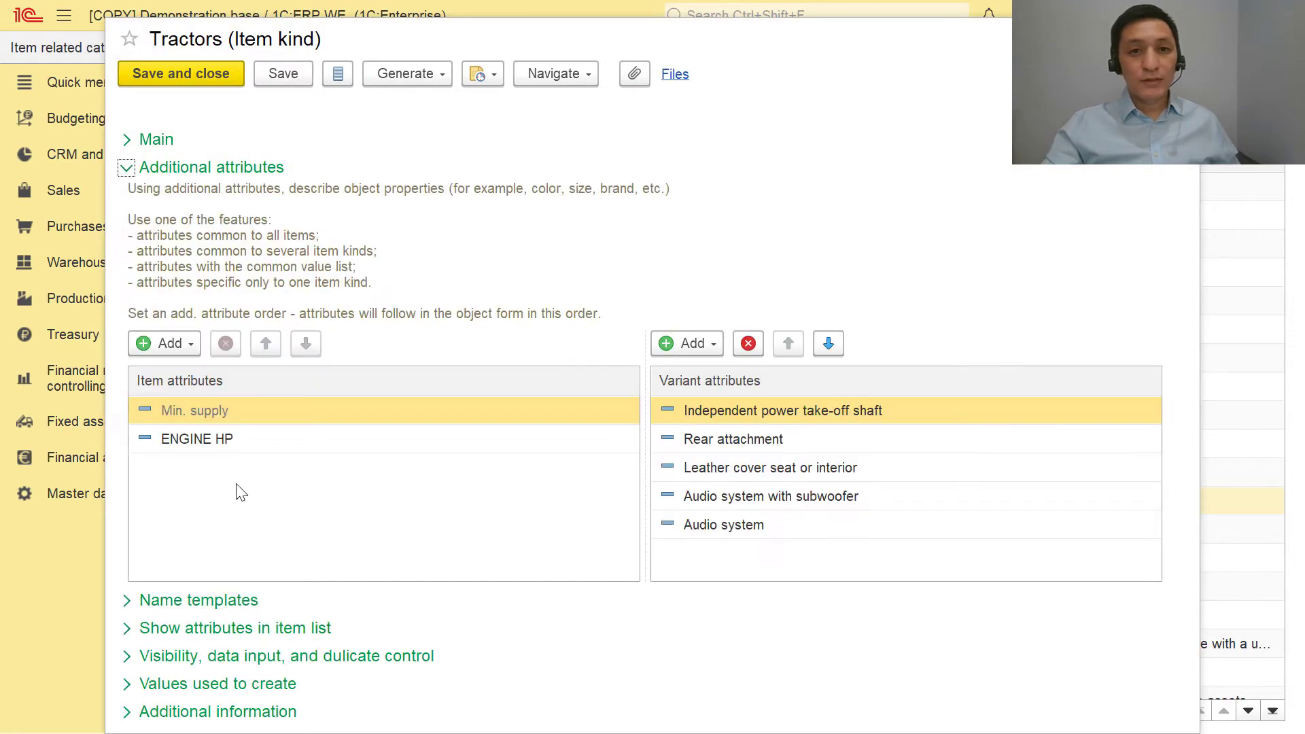
left_click(742, 418)
left_click(730, 449)
left_click(733, 476)
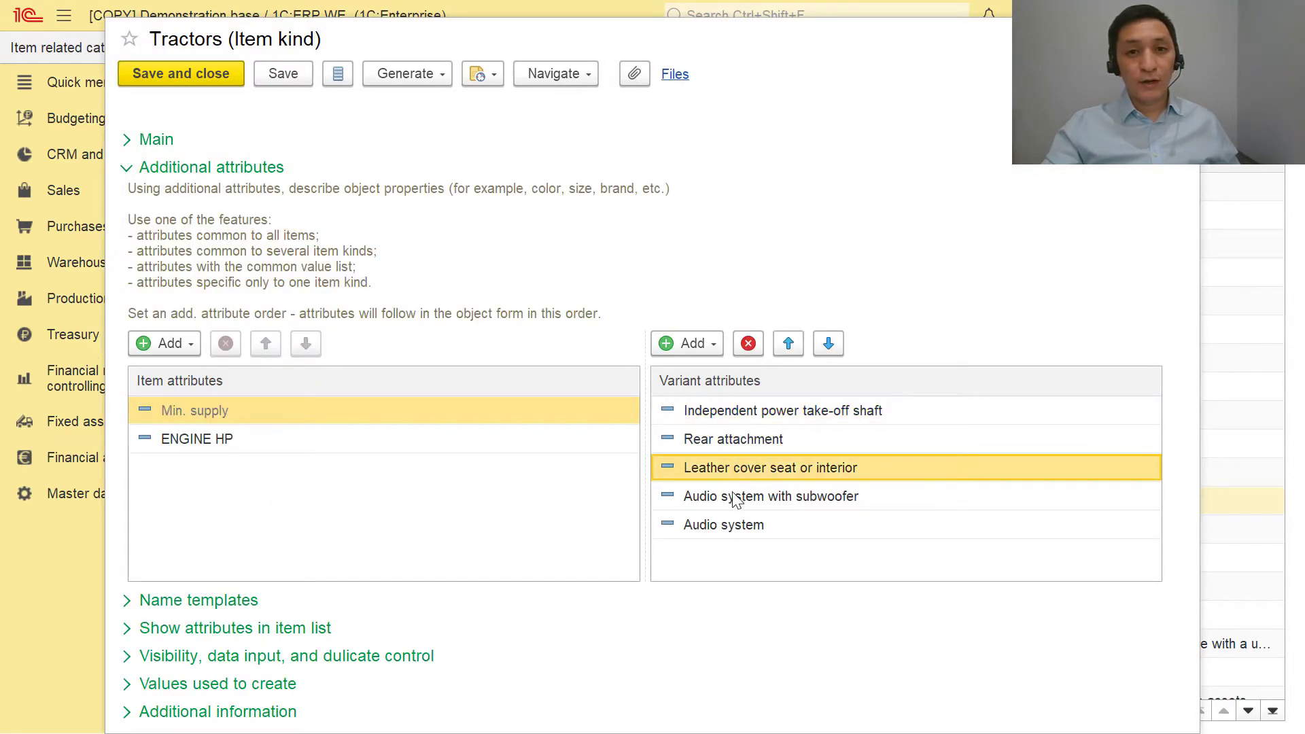
left_click(734, 498)
left_click(737, 531)
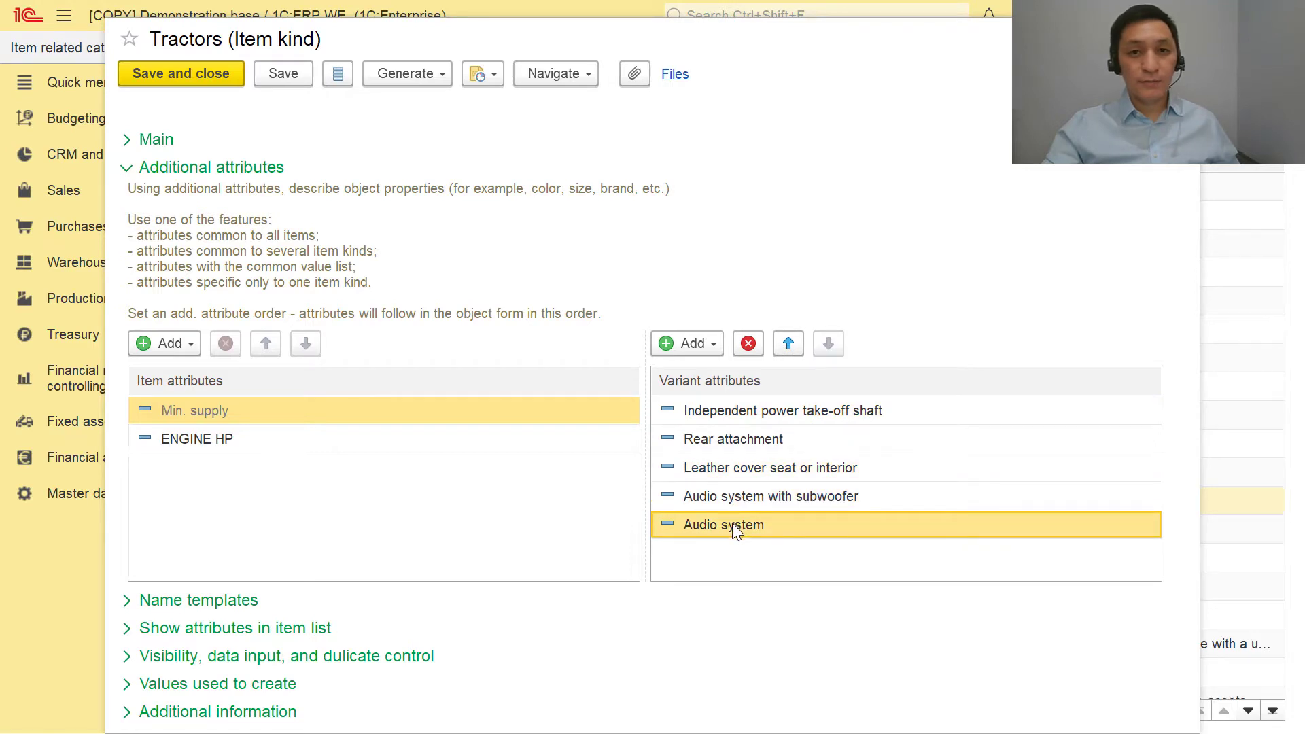
Open the Independent power take-off shaft attribute and check its value type
double_click(741, 415)
left_click(329, 181)
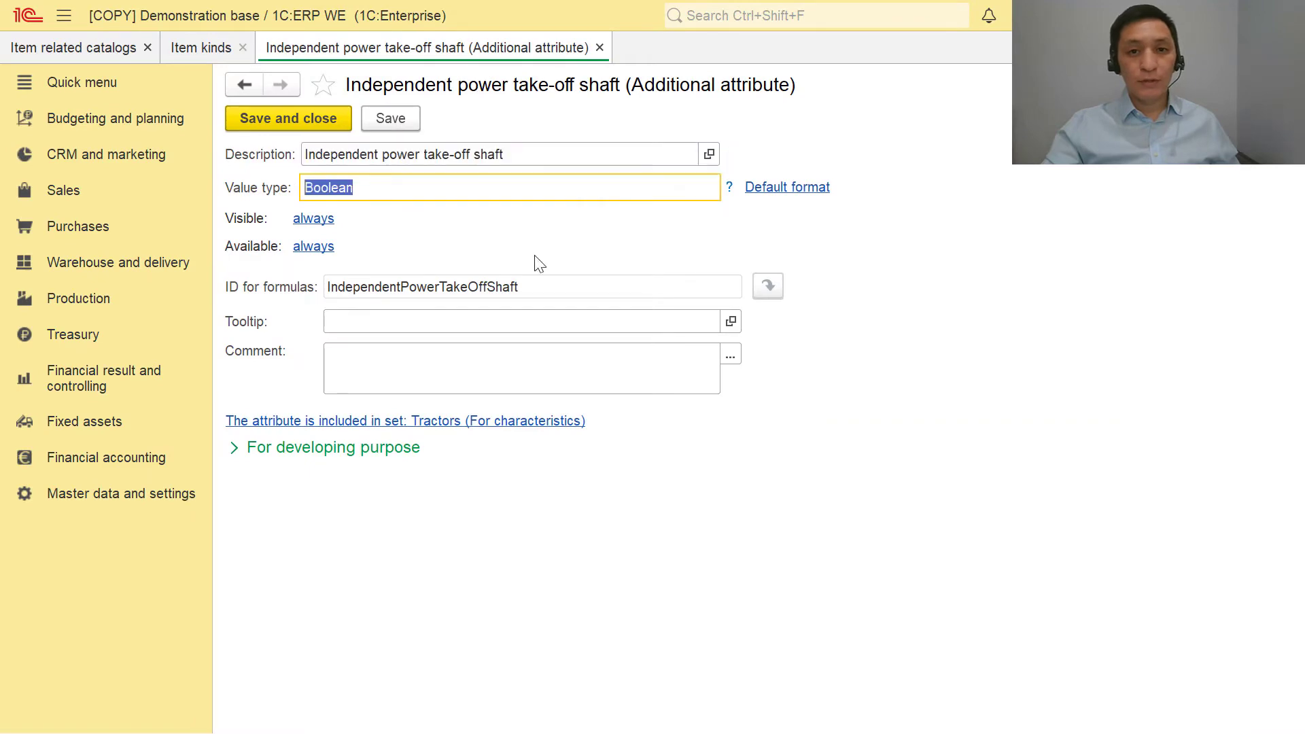
Check the value types of the Rear attachment and Leather cover seat or interior attributes, closing each form after viewing
key("Escape")
double_click(741, 443)
left_click(313, 198)
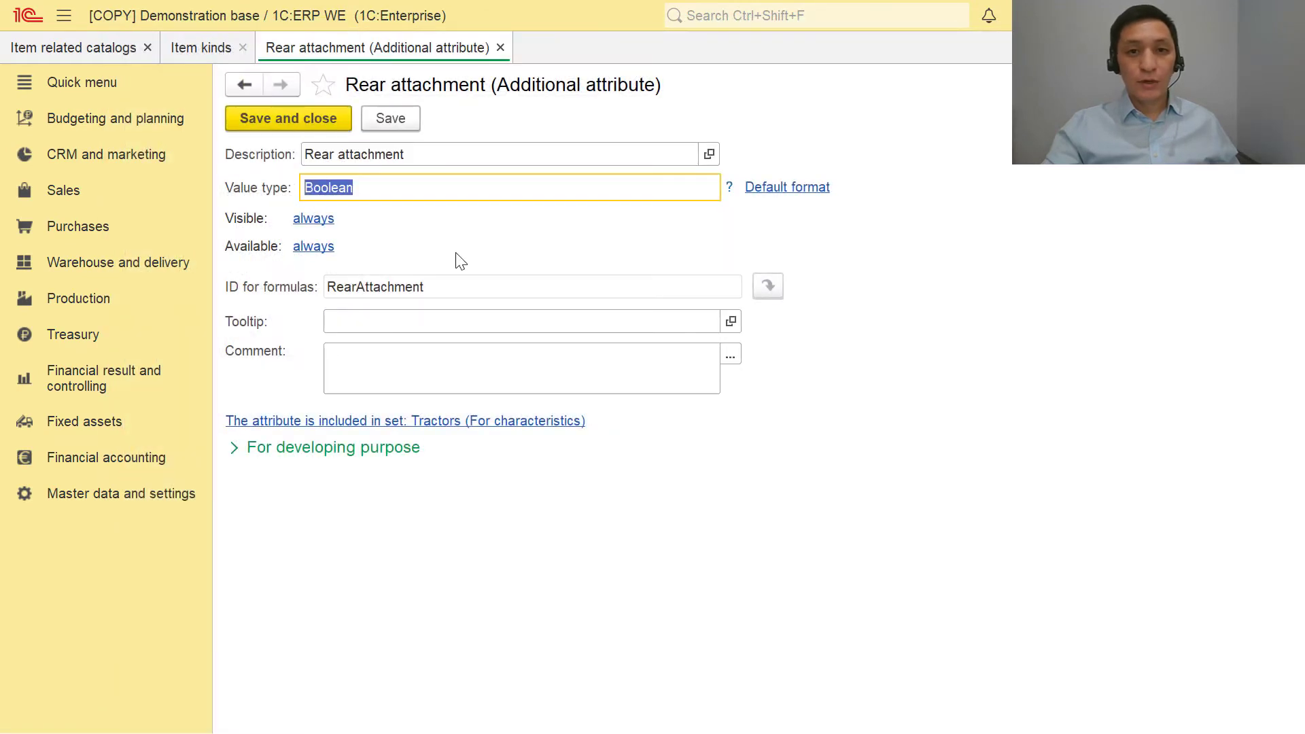
key("Escape")
double_click(746, 462)
left_click(344, 185)
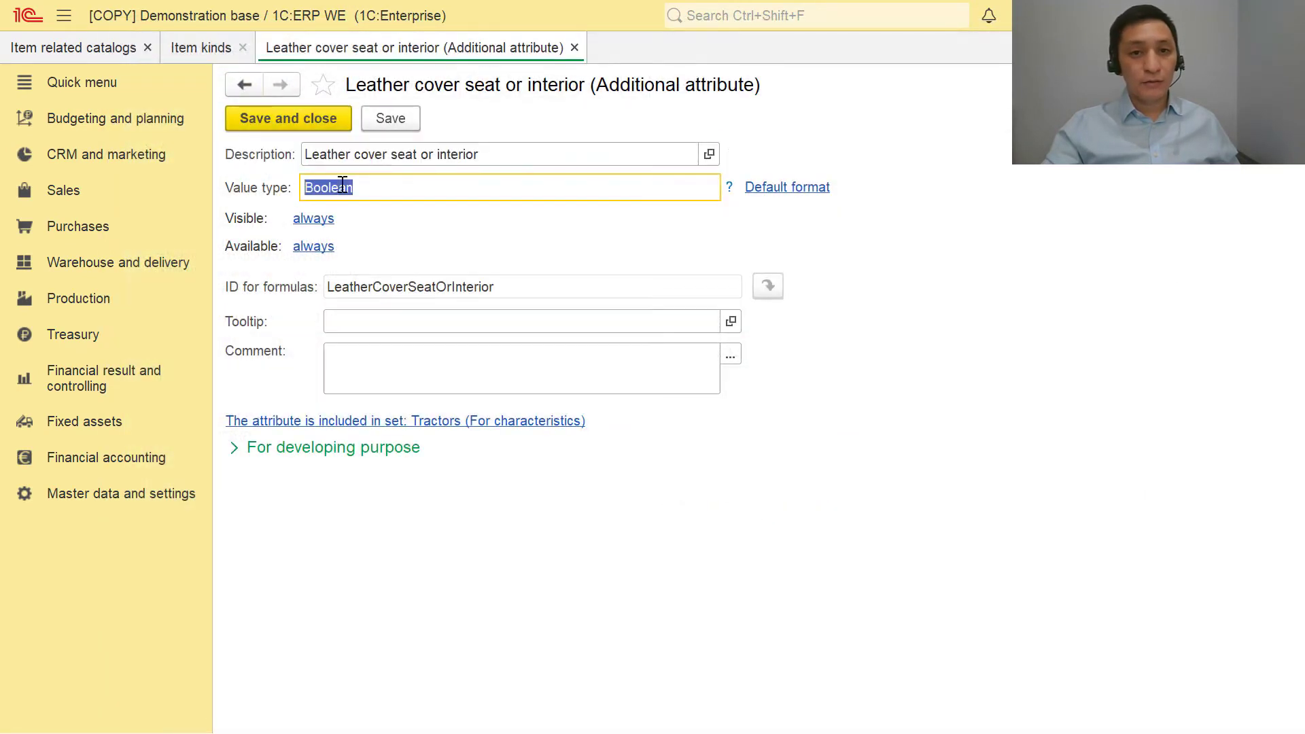
key("Escape")
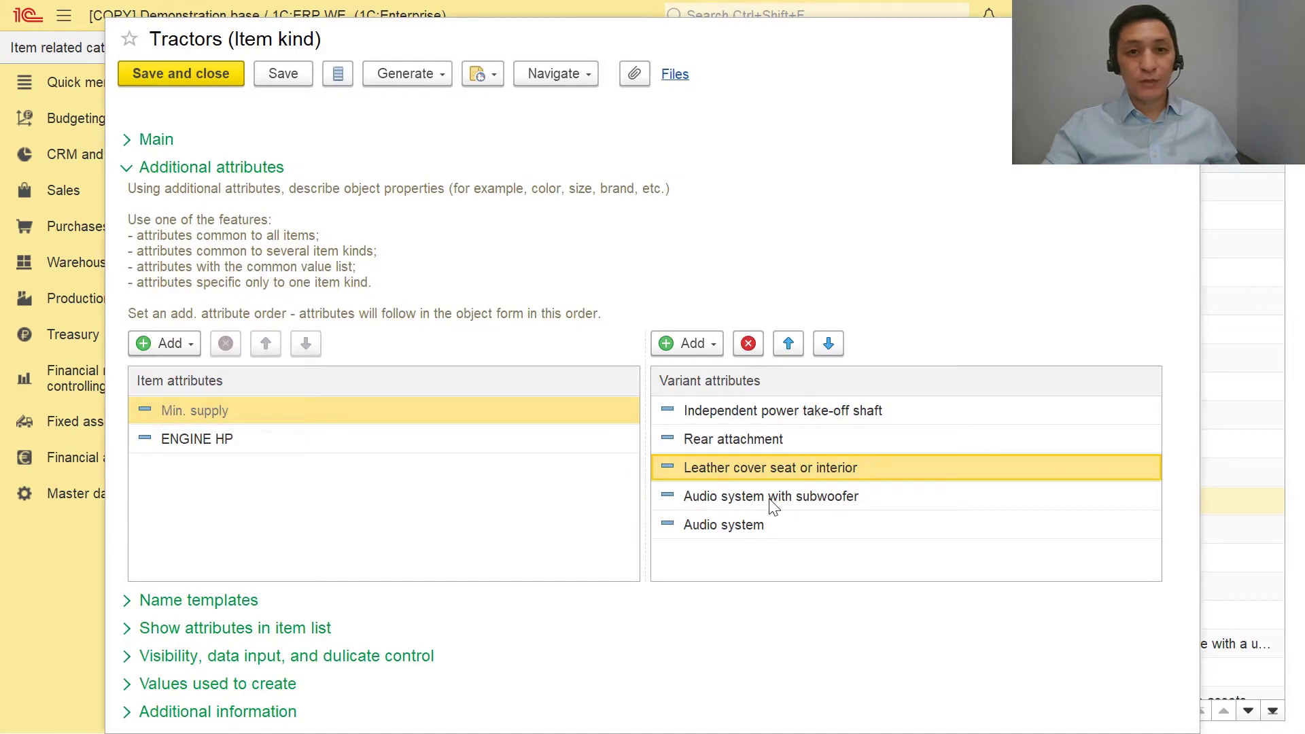
Check the value types of the Audio system with subwoofer and Audio system attributes, and return to the item kind
double_click(772, 500)
left_click(368, 197)
key("Escape")
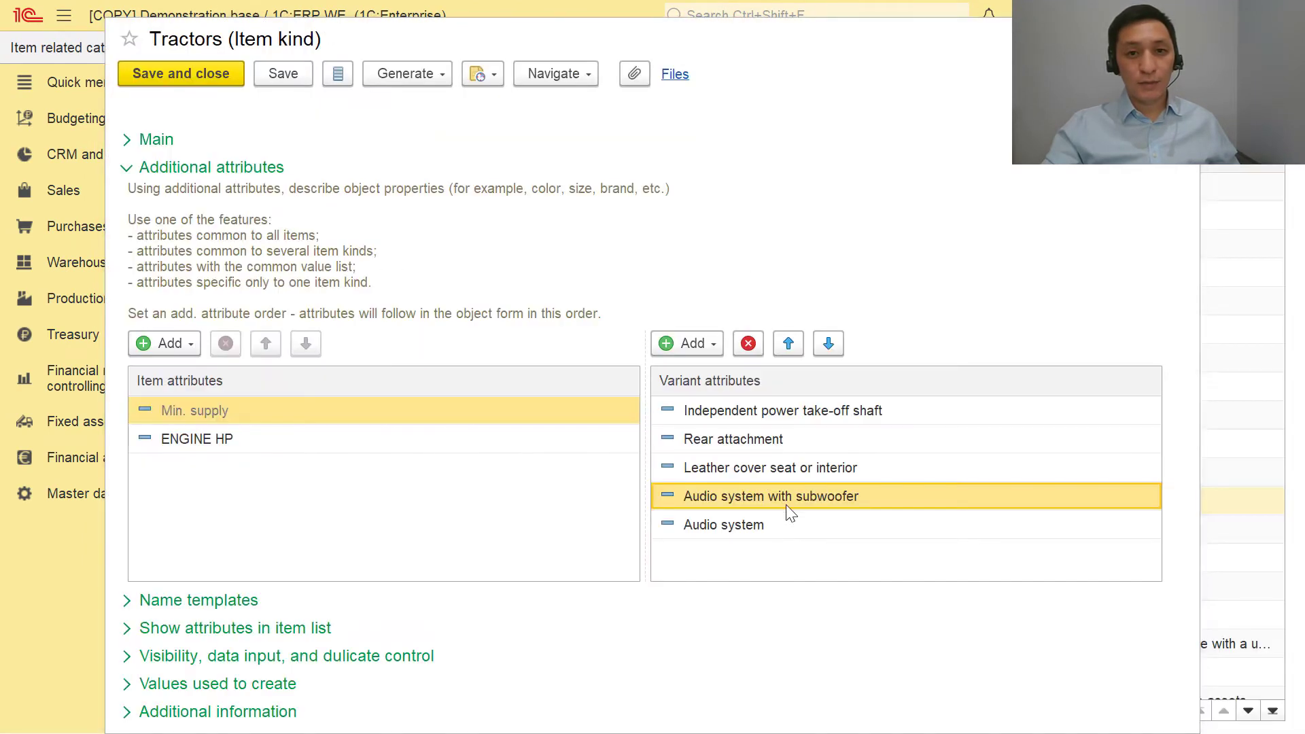
double_click(781, 526)
left_click(353, 186)
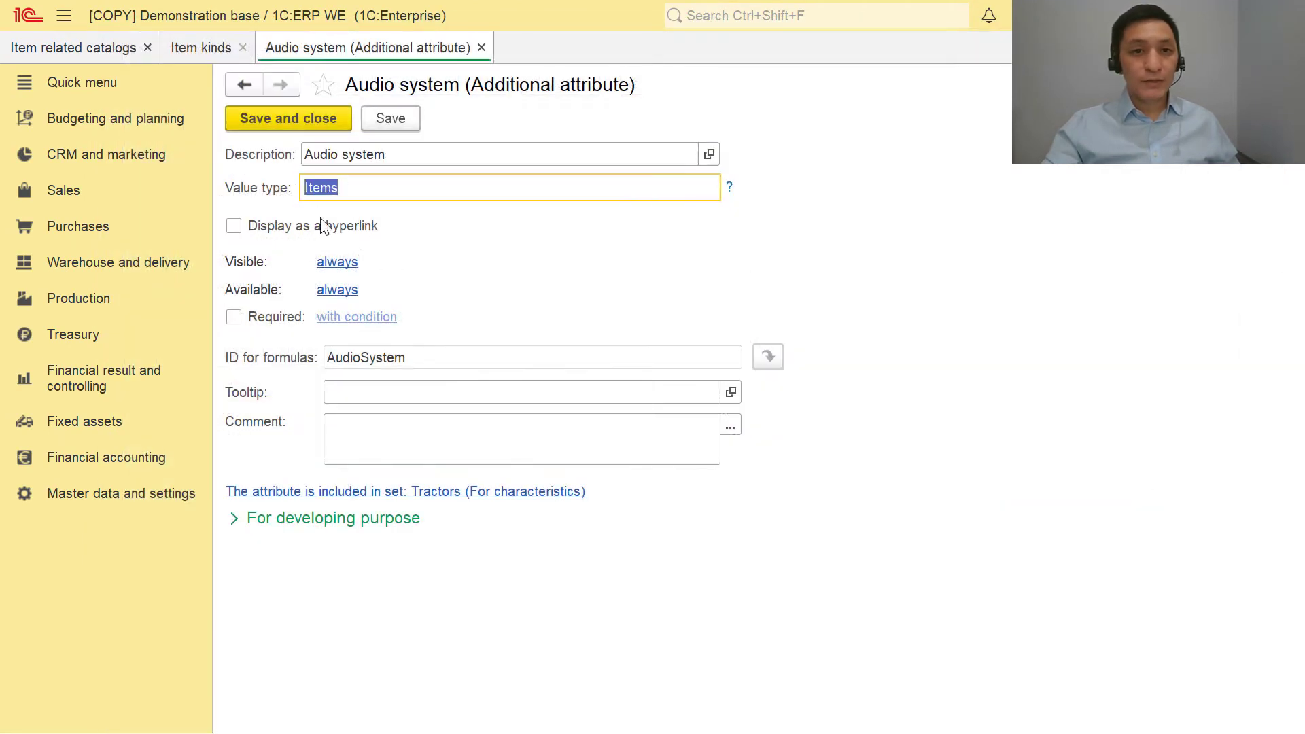
key("Escape")
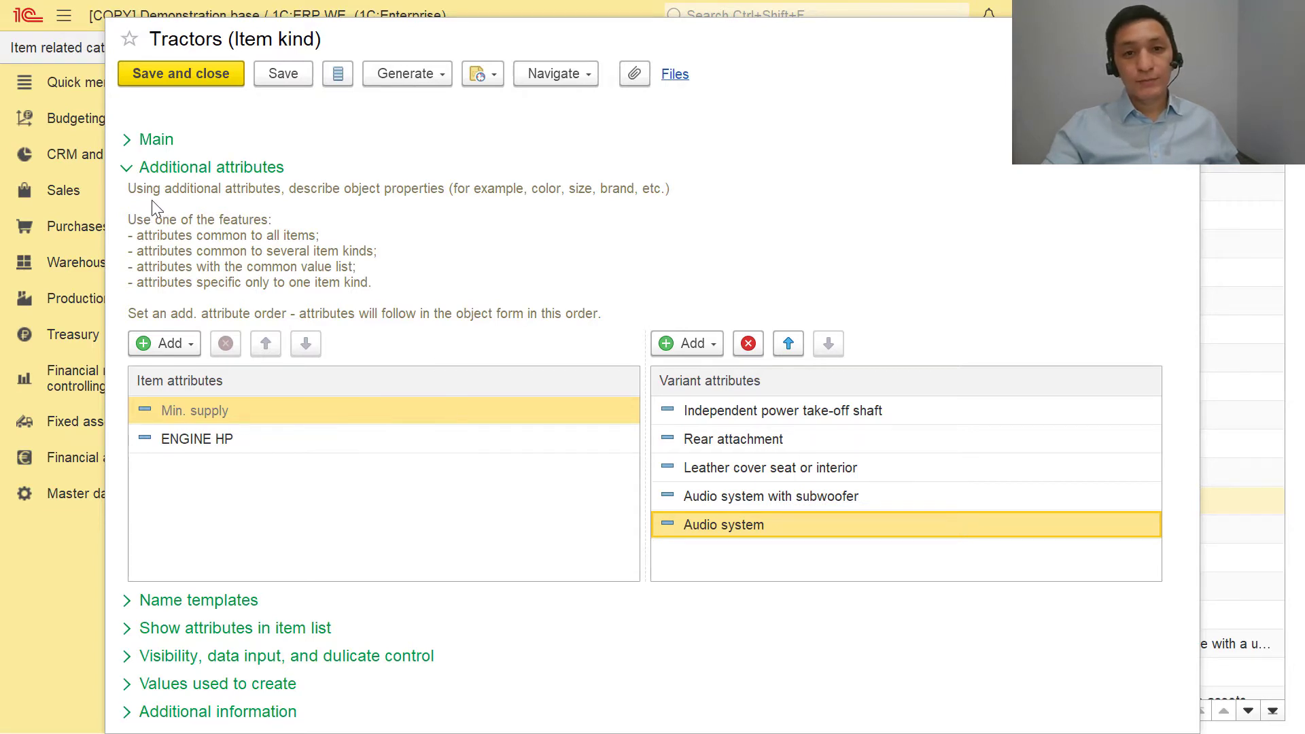
Open the variant work name formula in the Tractors name templates and widen the Presentation column of available attributes
left_click(127, 167)
left_click(126, 196)
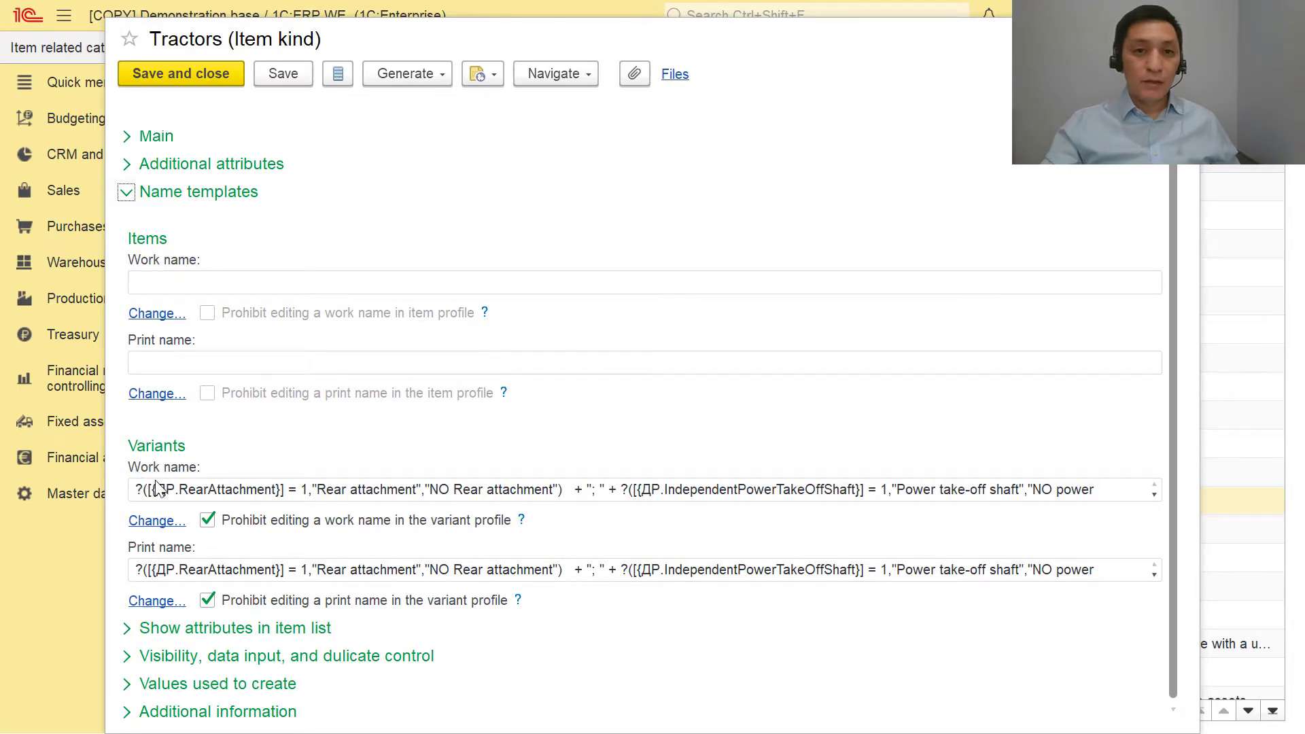
left_click(150, 521)
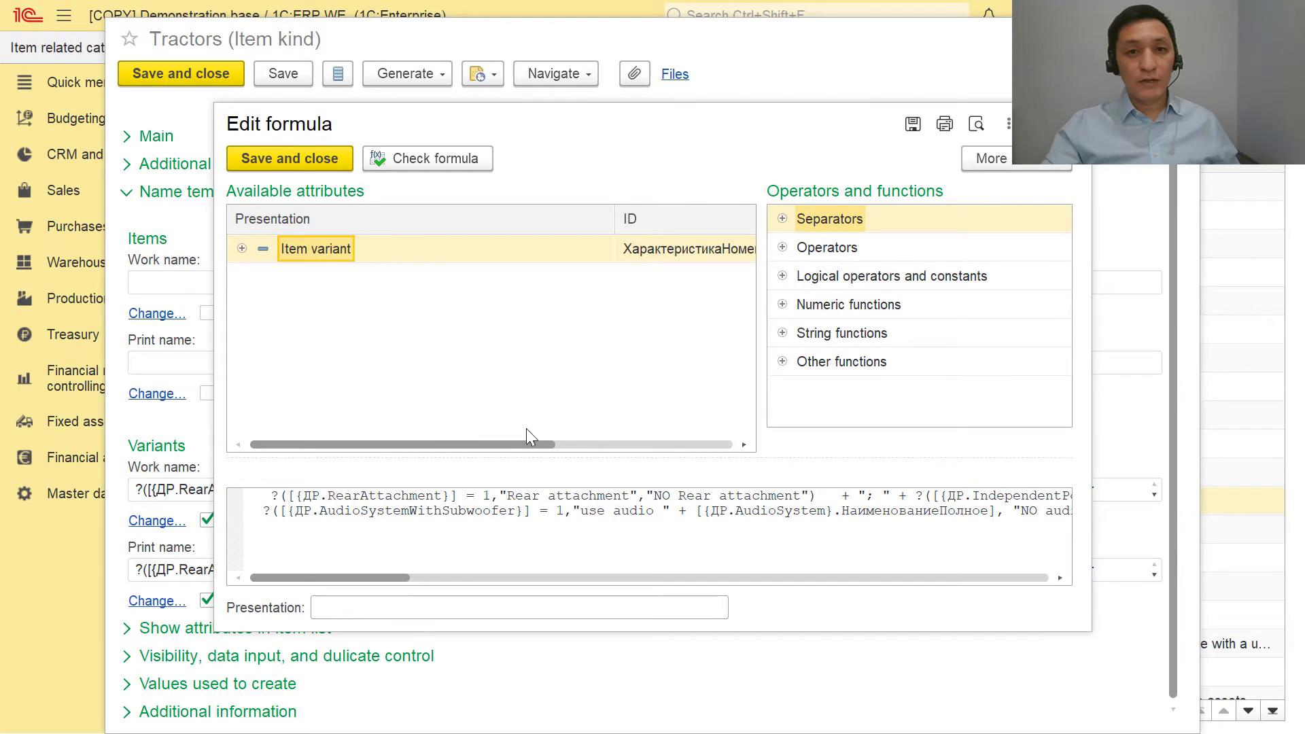
left_click_drag(616, 216, 739, 217)
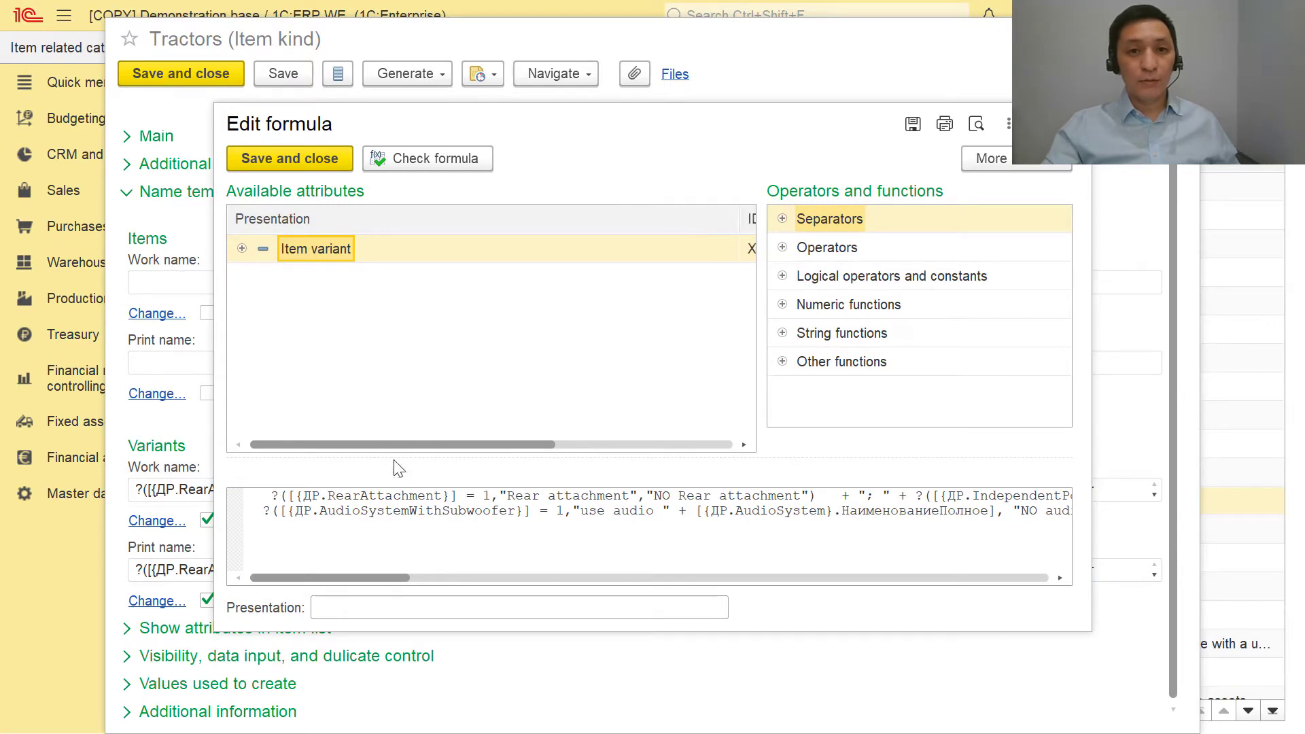
left_click(329, 497)
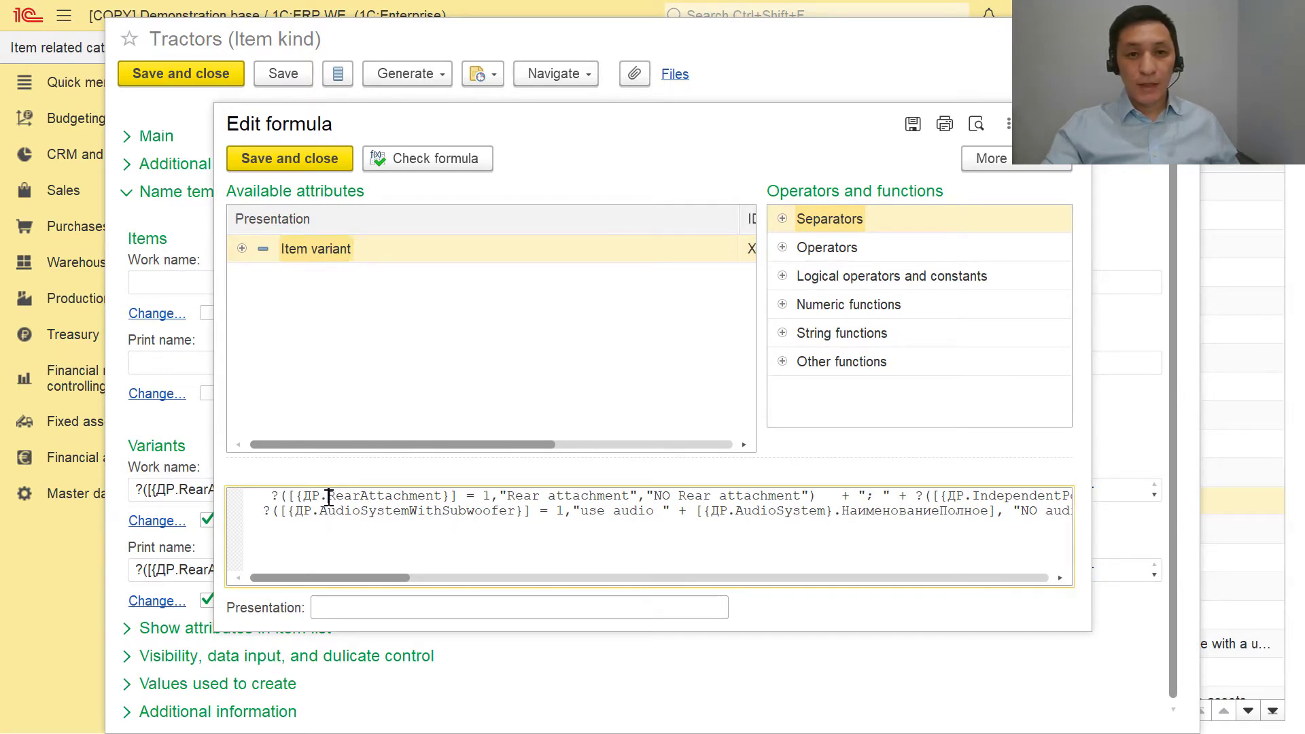
Review the item variant attributes and the operators available for the work name formula, and close the formula editor without changes
left_click(242, 248)
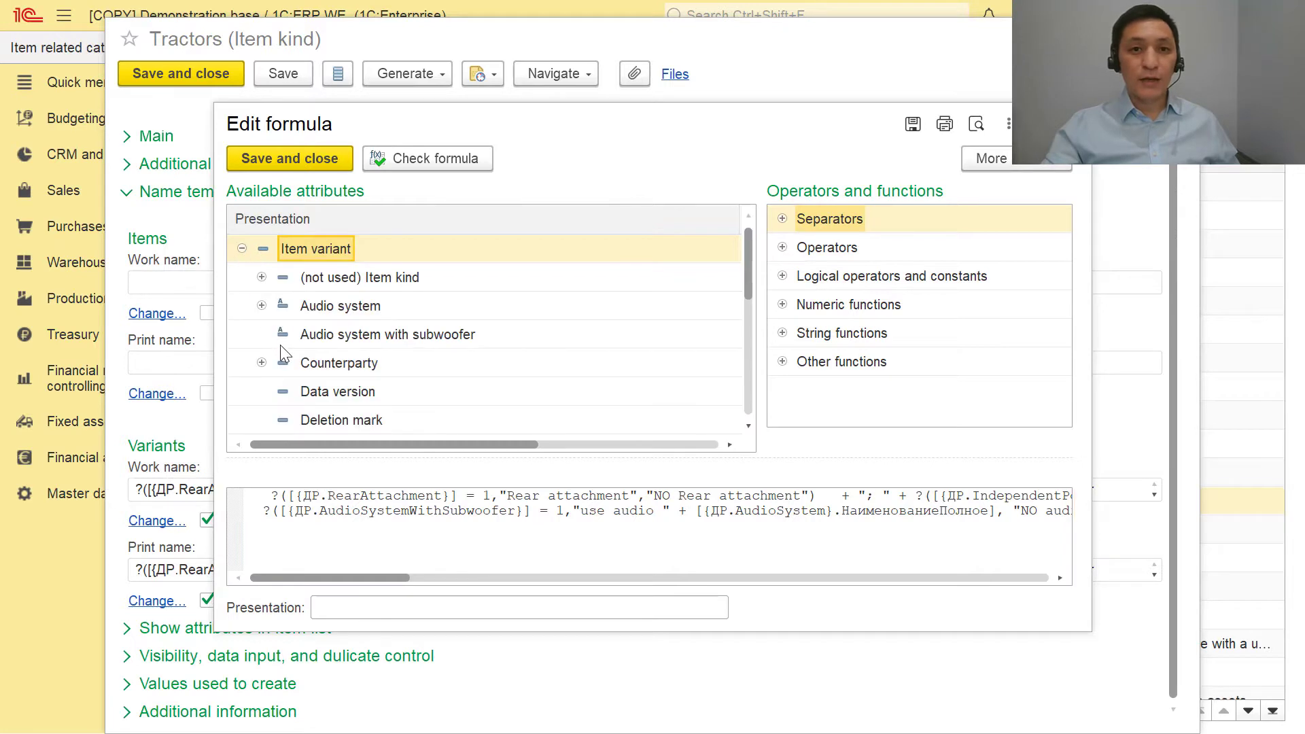
scroll(280, 345, "down", 1)
left_click(783, 248)
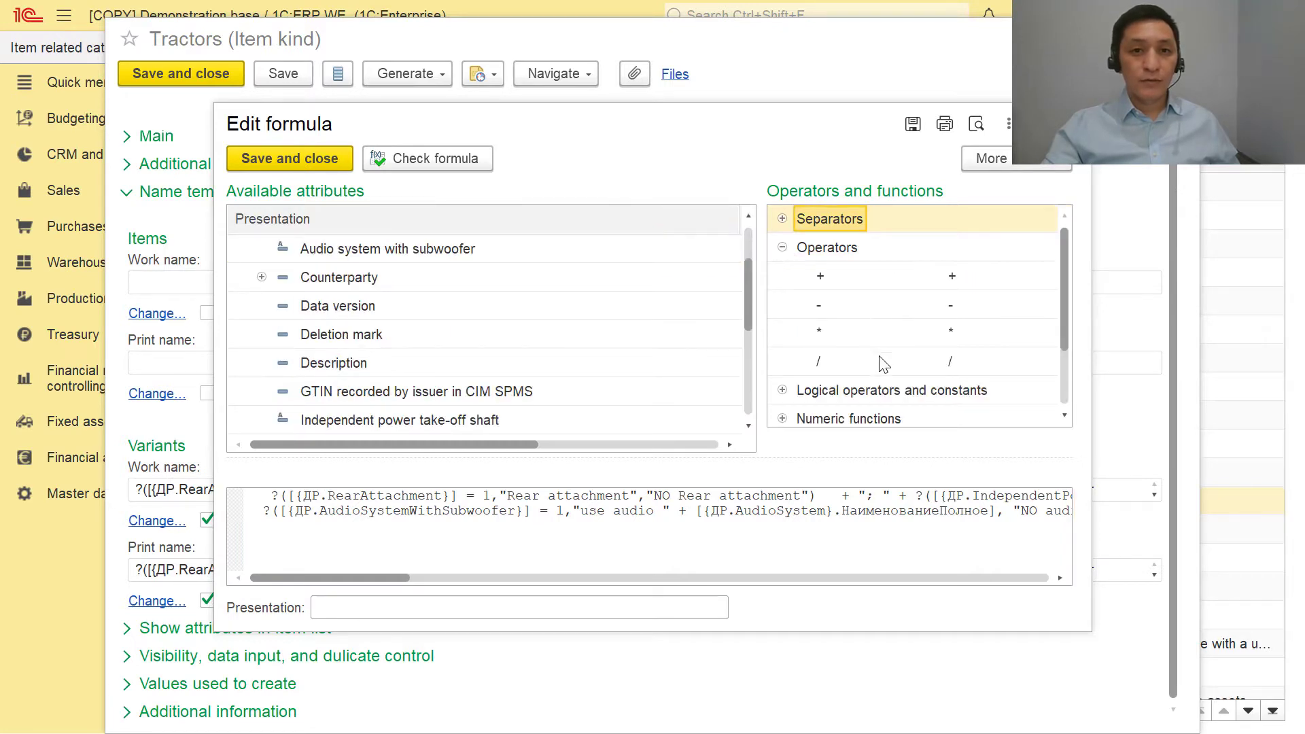
scroll(809, 319, "down", 3)
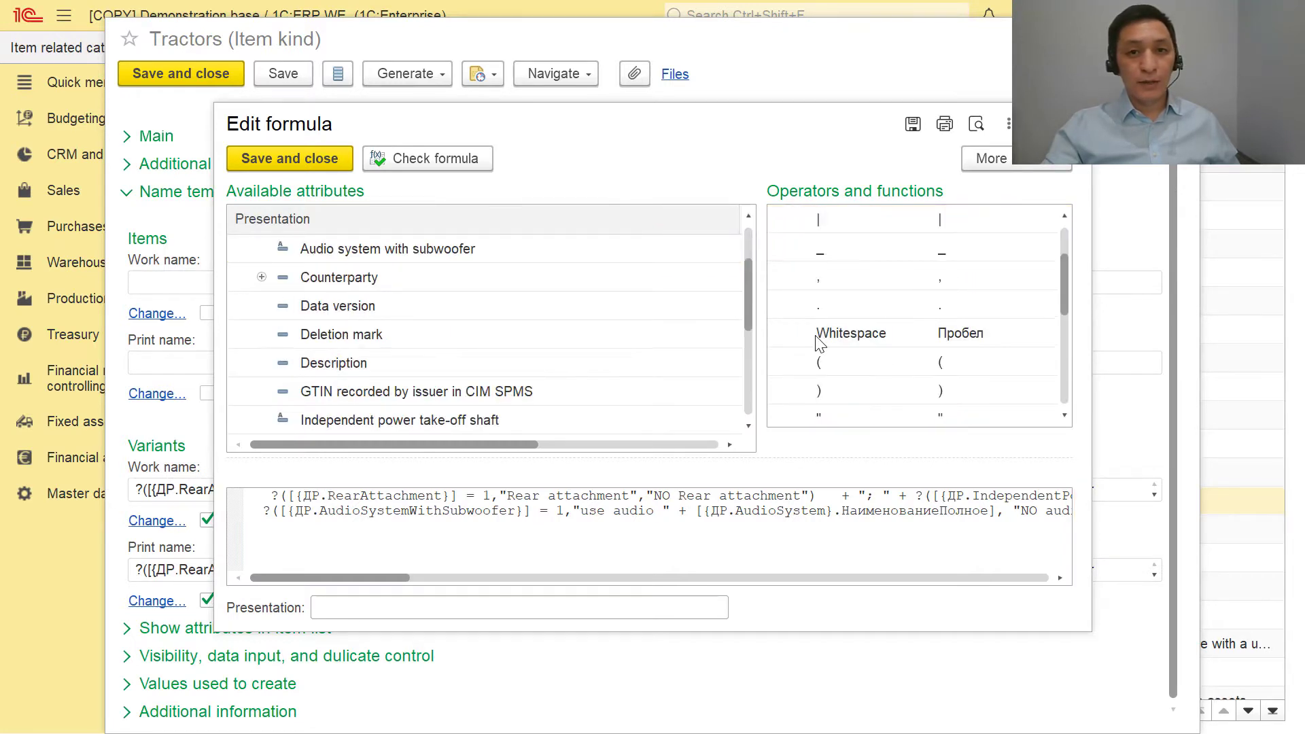
left_click(783, 306)
scroll(792, 340, "down", 5)
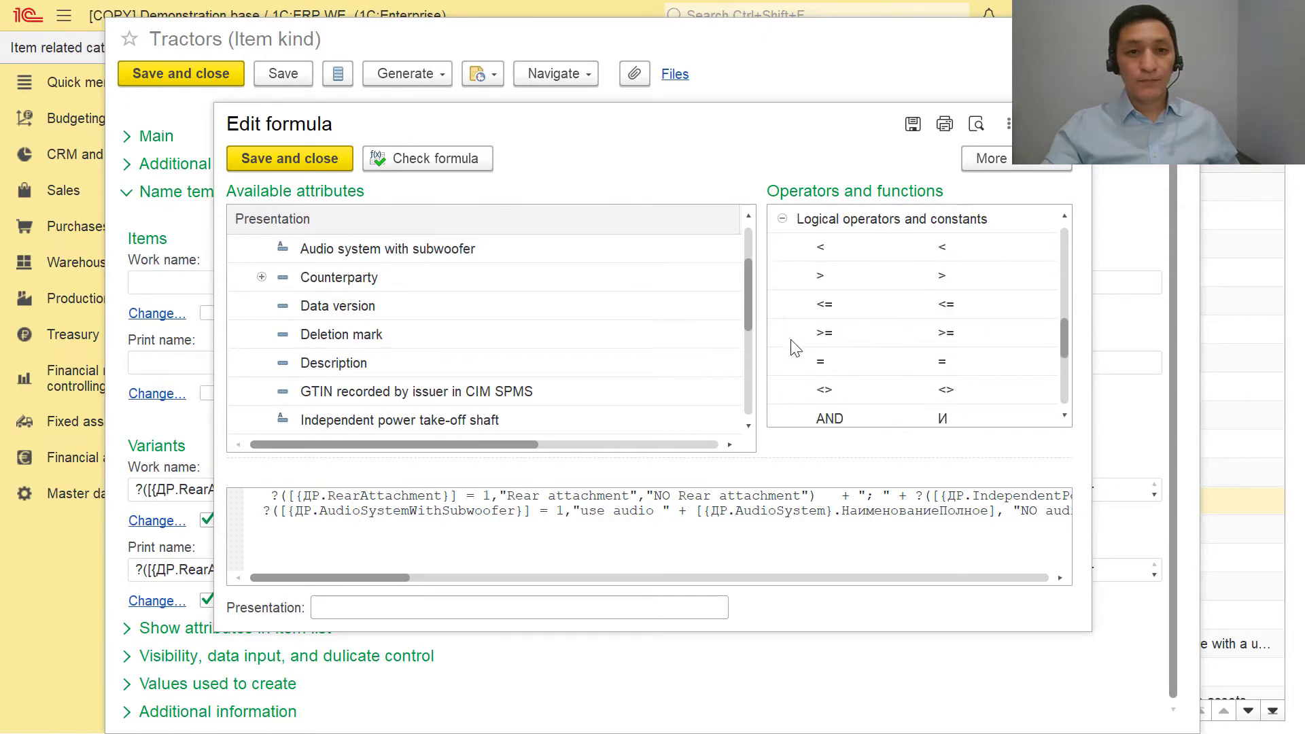
scroll(790, 348, "up", 3)
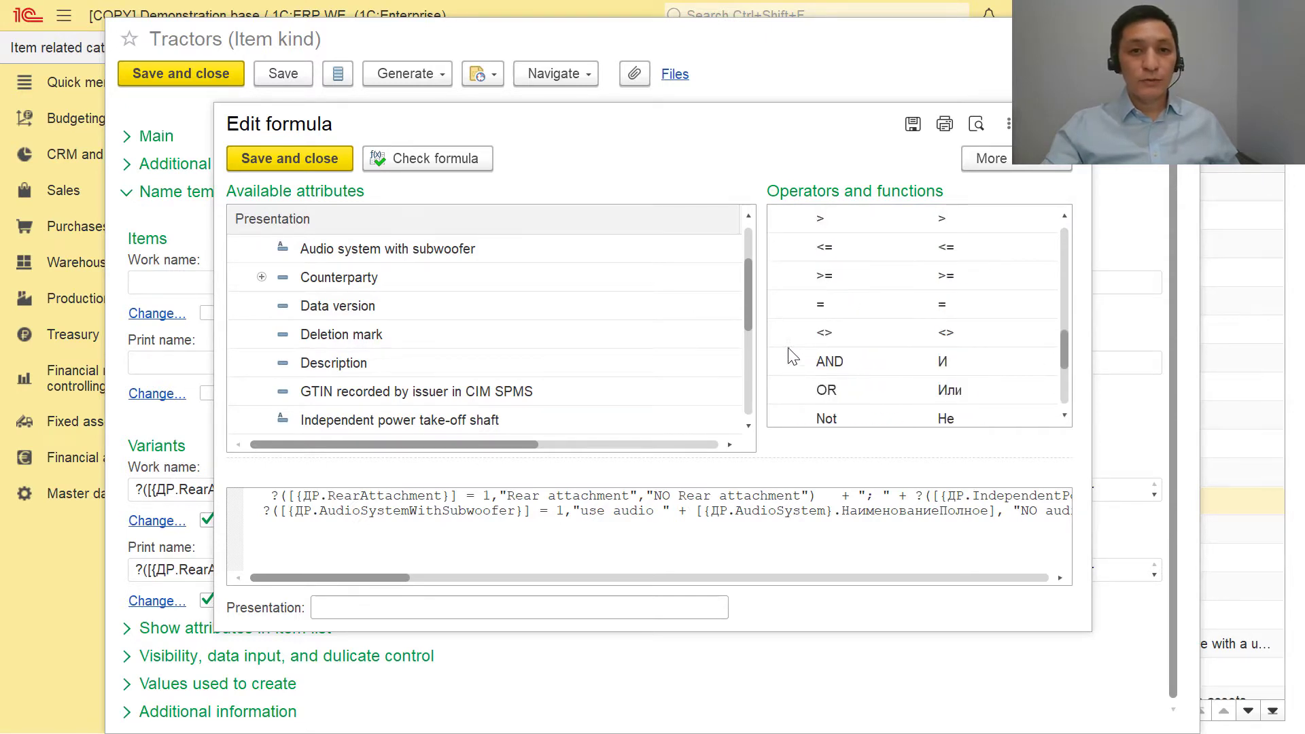
left_click(446, 513)
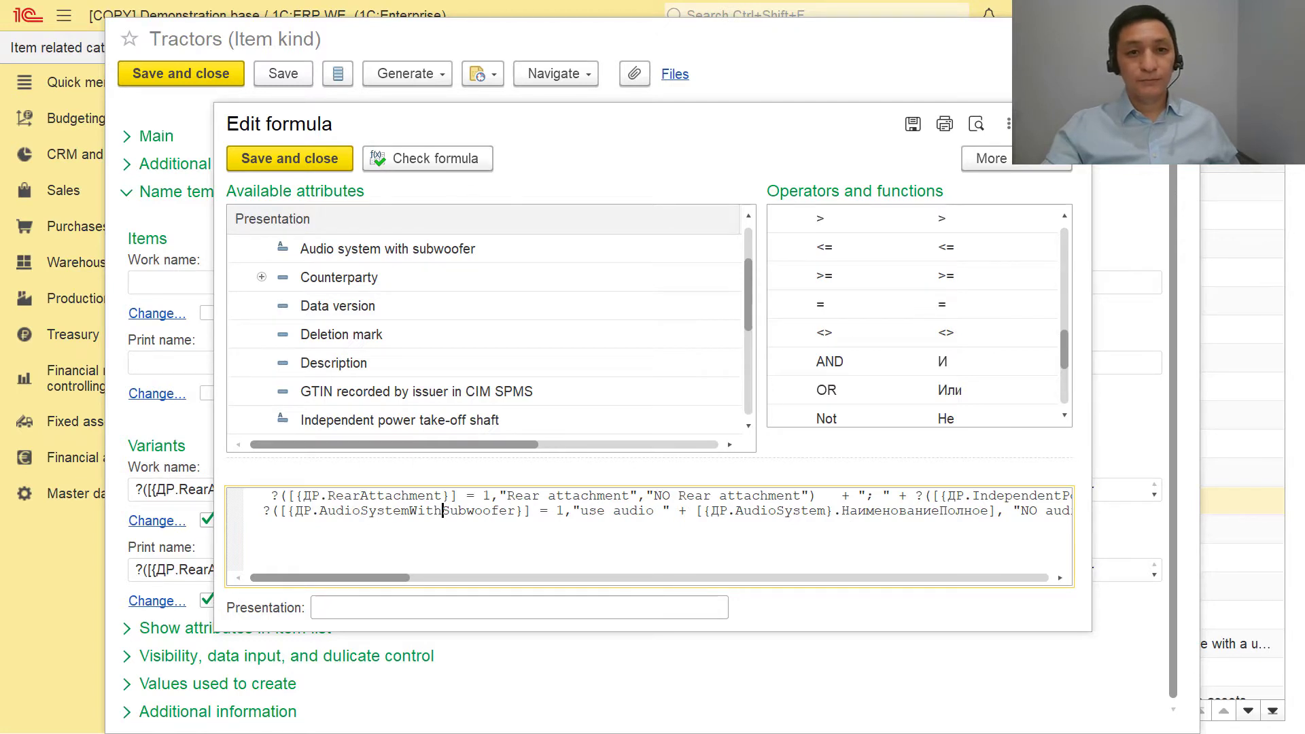
left_click(1072, 123)
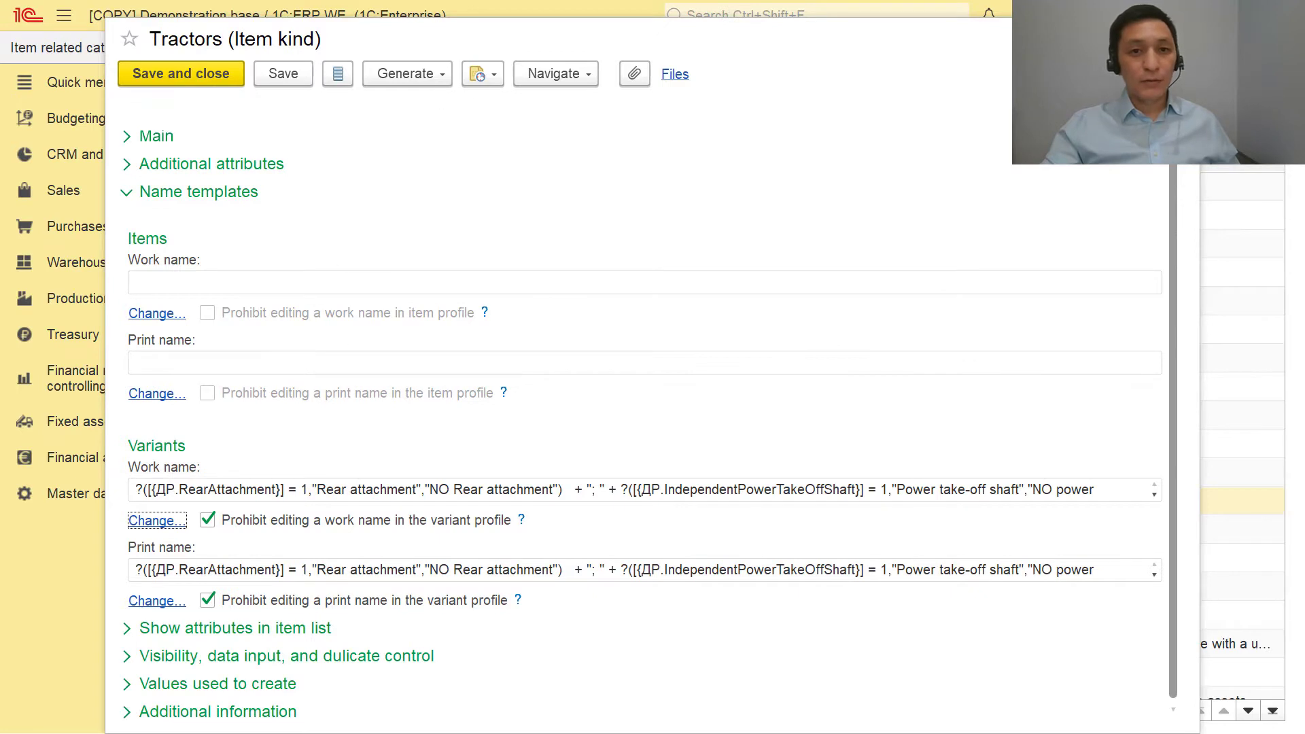
Start a new Tractors variant with power take-off shaft, rear attachment, leather cover and subwoofer audio enabled, and audio system Rockford Fosgate P300-12
left_click(126, 191)
left_click(126, 168)
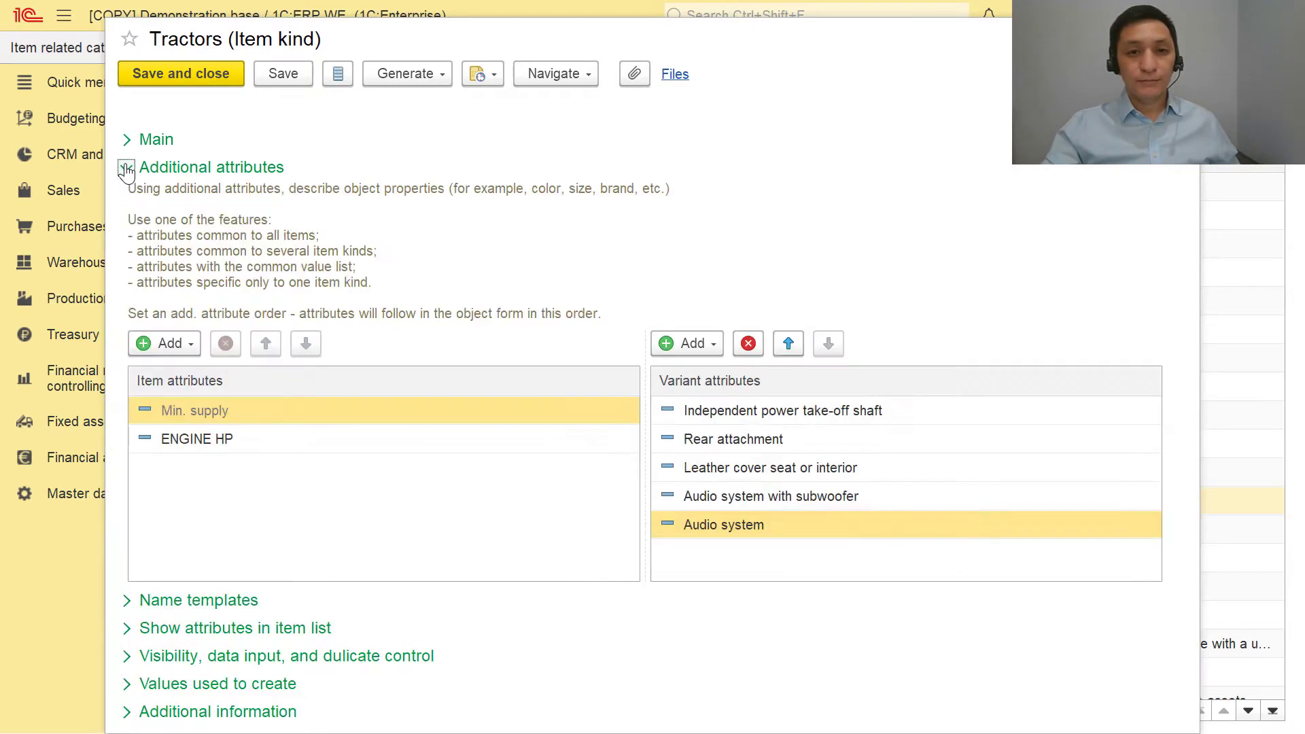
left_click(127, 139)
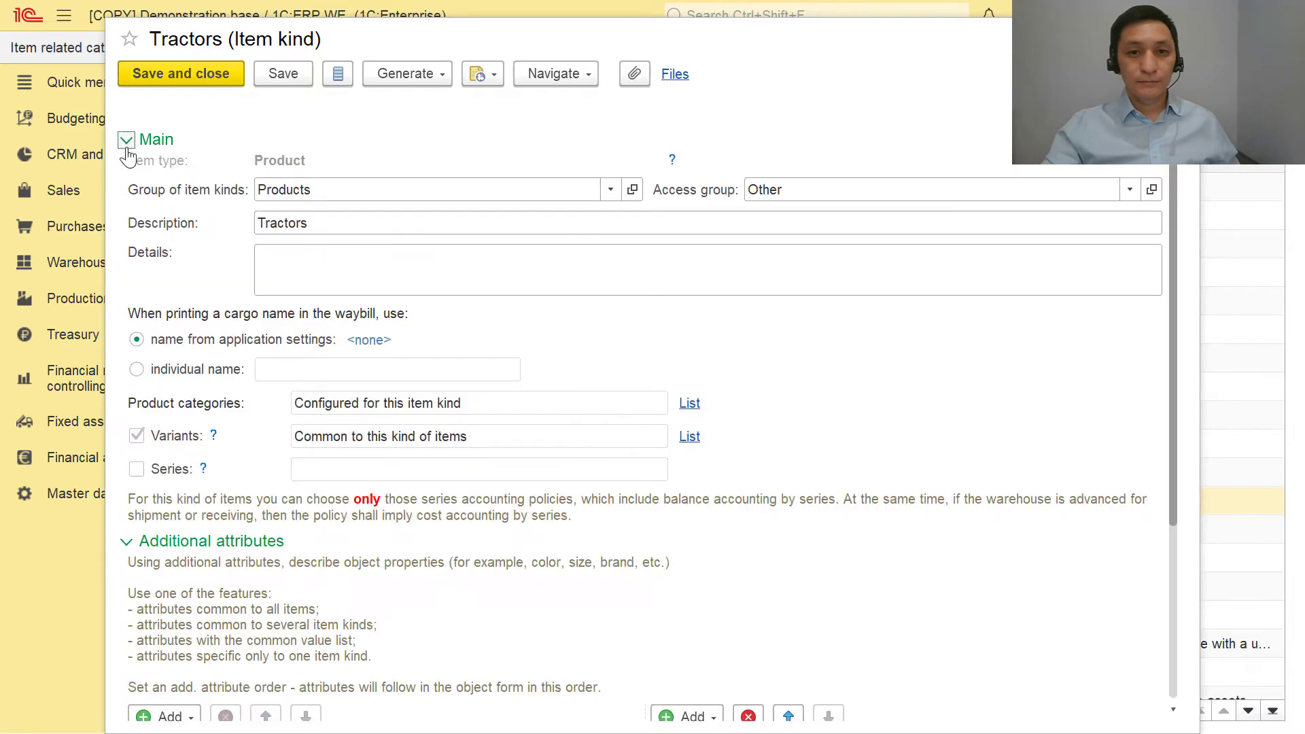
left_click(689, 438)
left_click(437, 161)
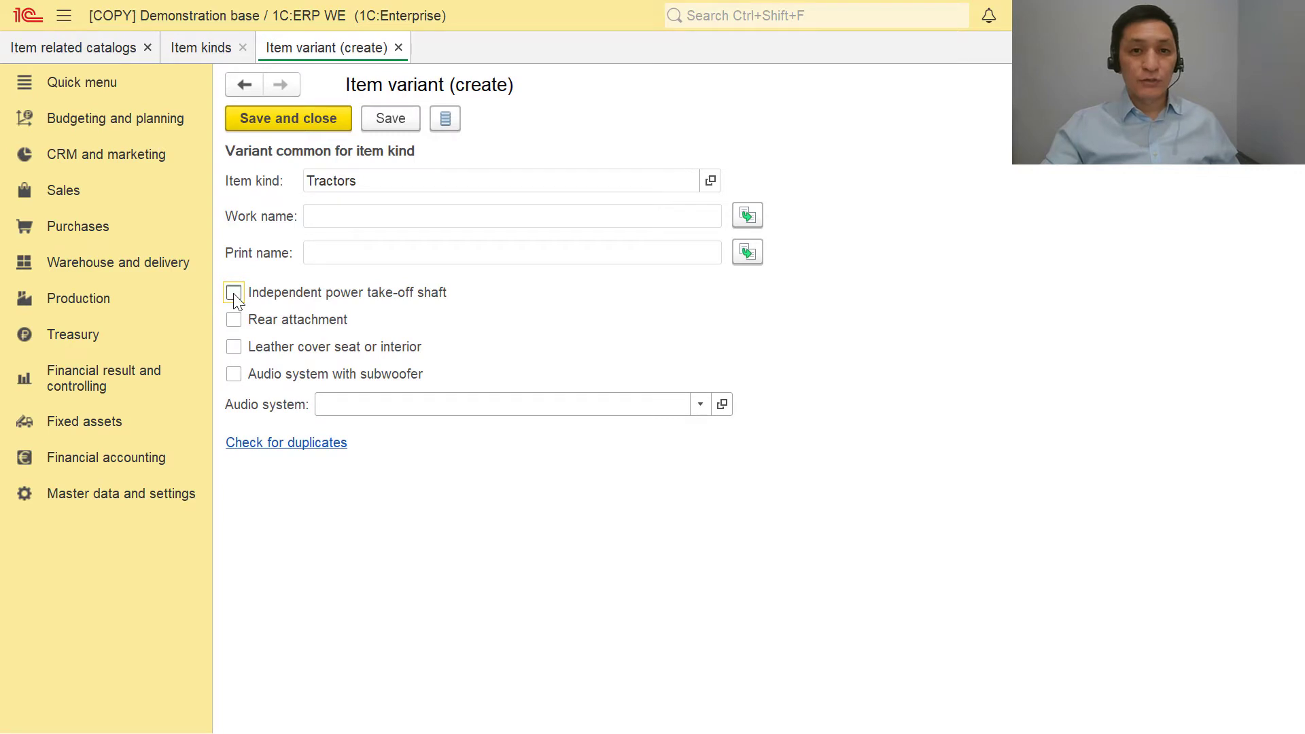
left_click(234, 292)
left_click(234, 320)
left_click(234, 347)
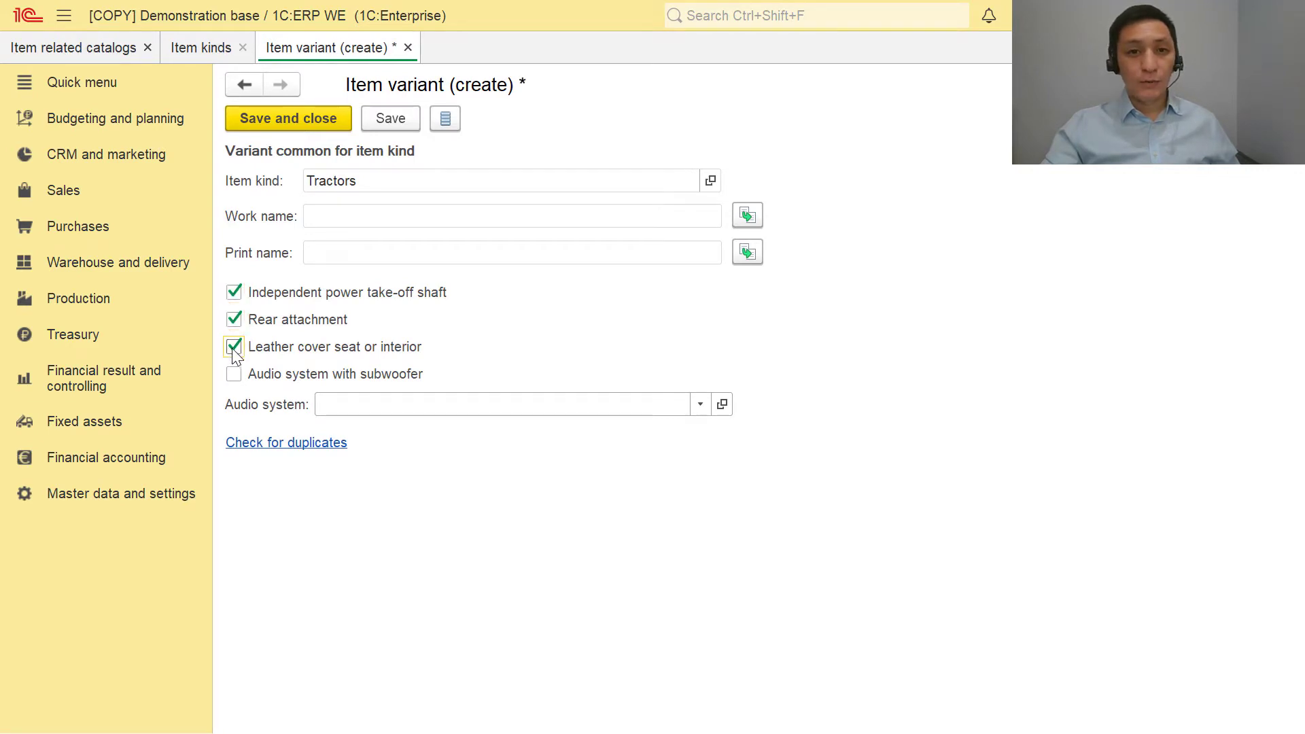
left_click(233, 374)
left_click(512, 404)
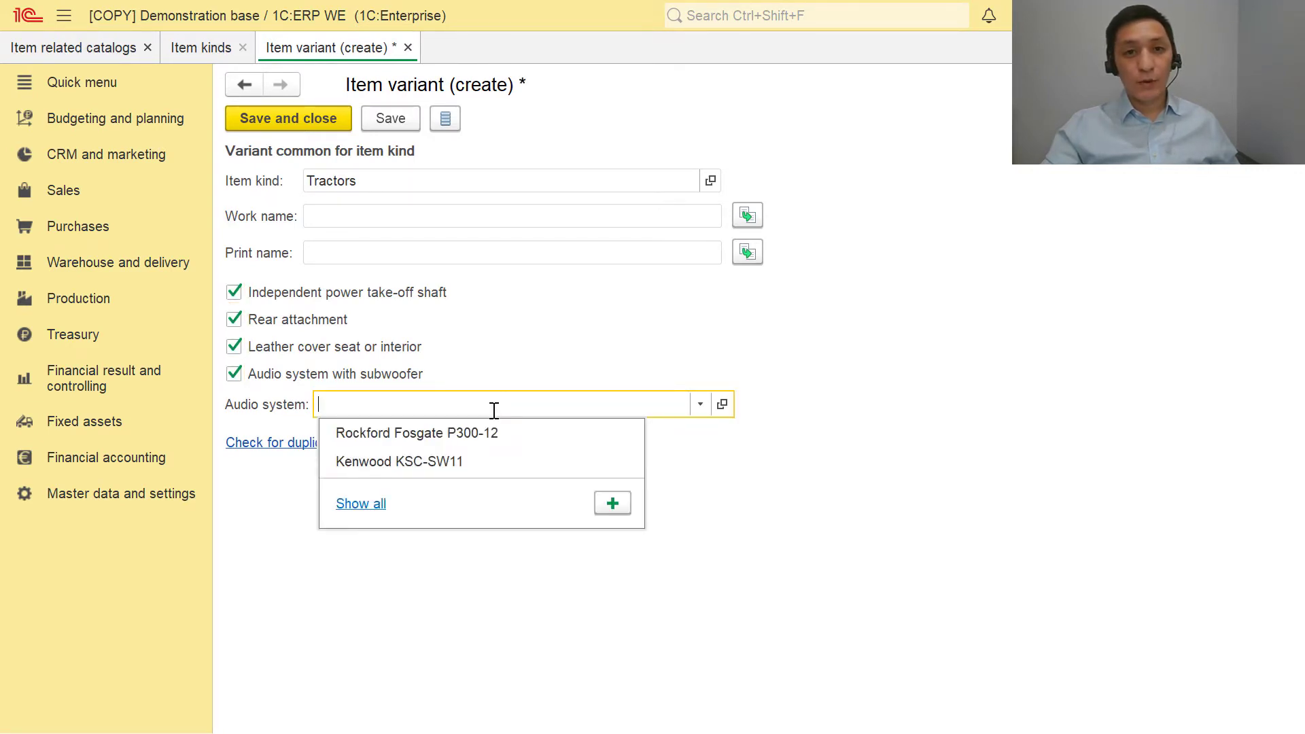
left_click(486, 433)
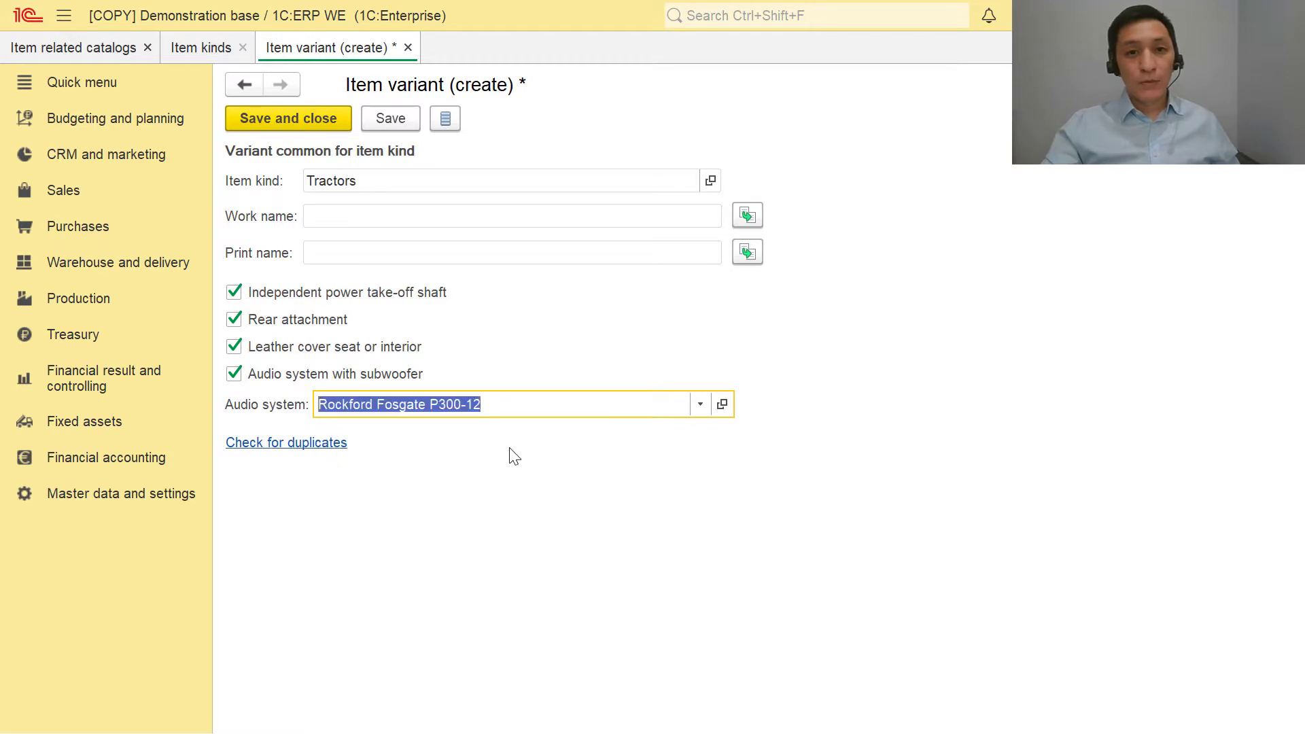
Fill in the variant's print name and work name from their templates and save the variant
left_click(746, 255)
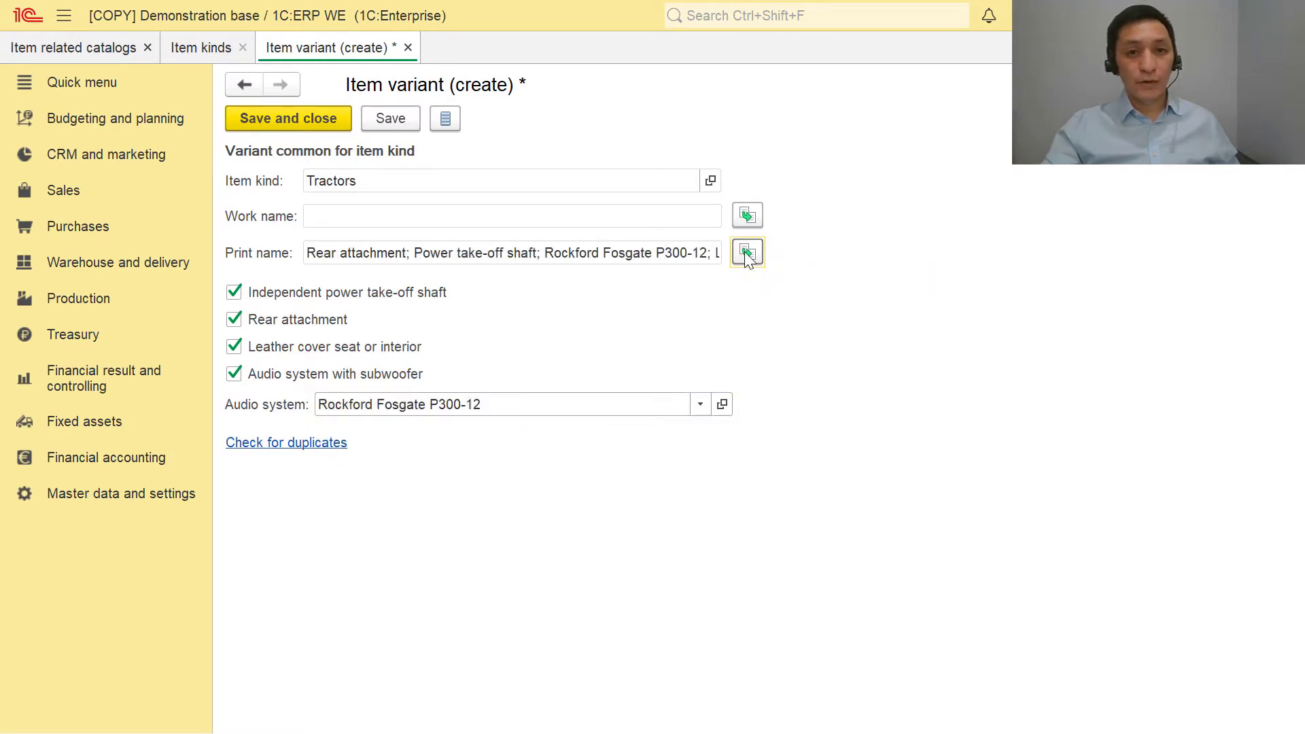
left_click(747, 216)
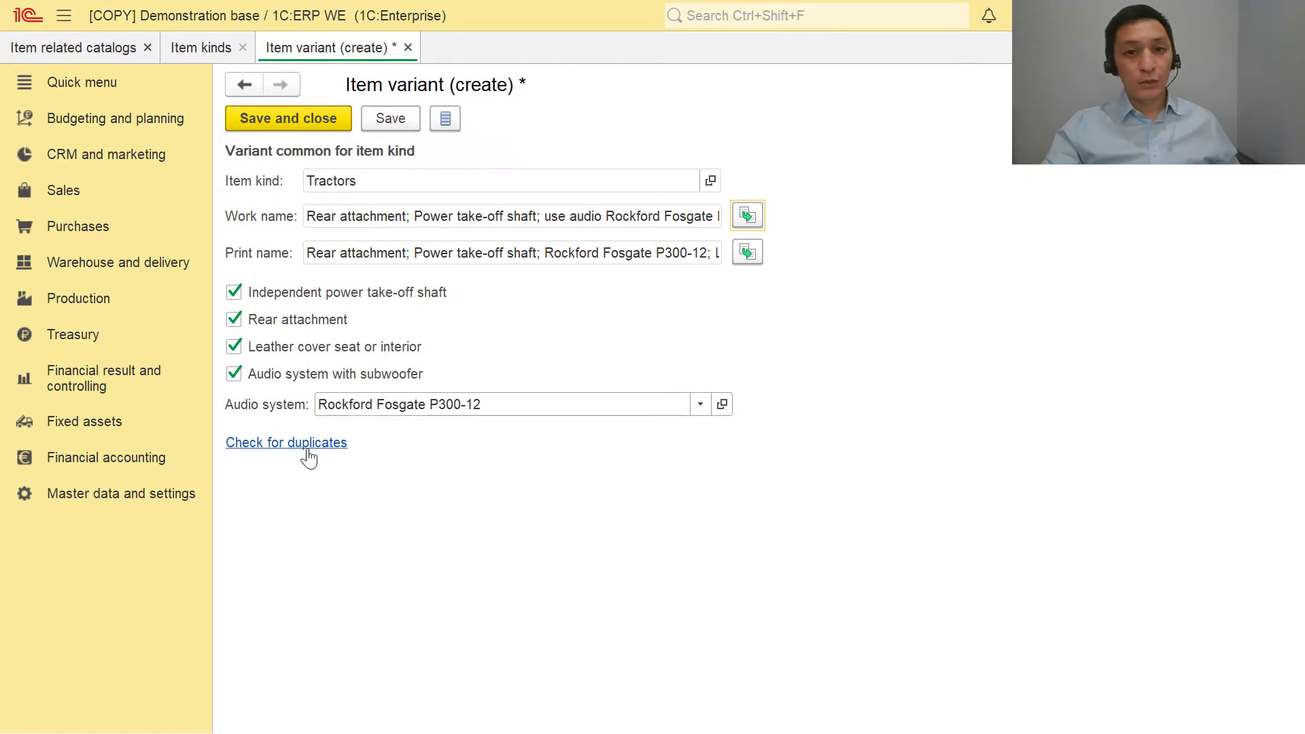
left_click(392, 117)
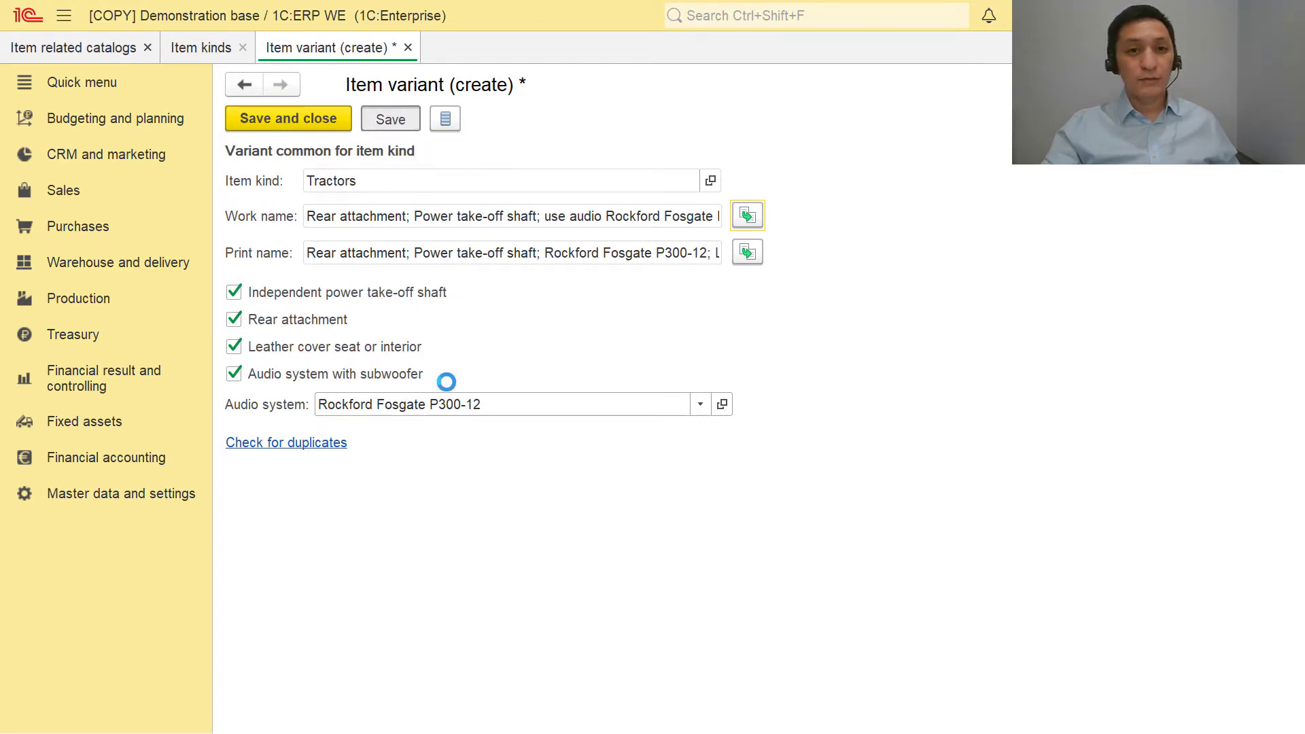
Check the saved variant for duplicates and close its form
left_click(324, 448)
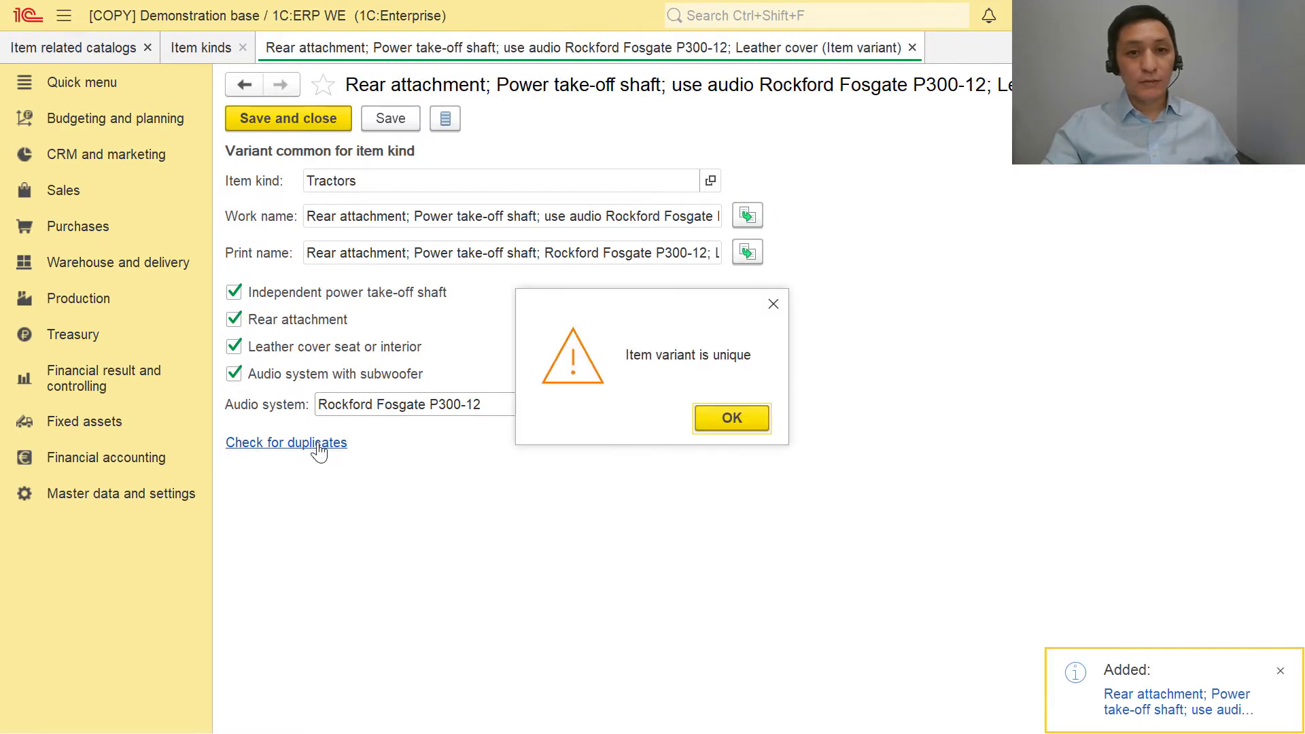
left_click(731, 418)
left_click(911, 47)
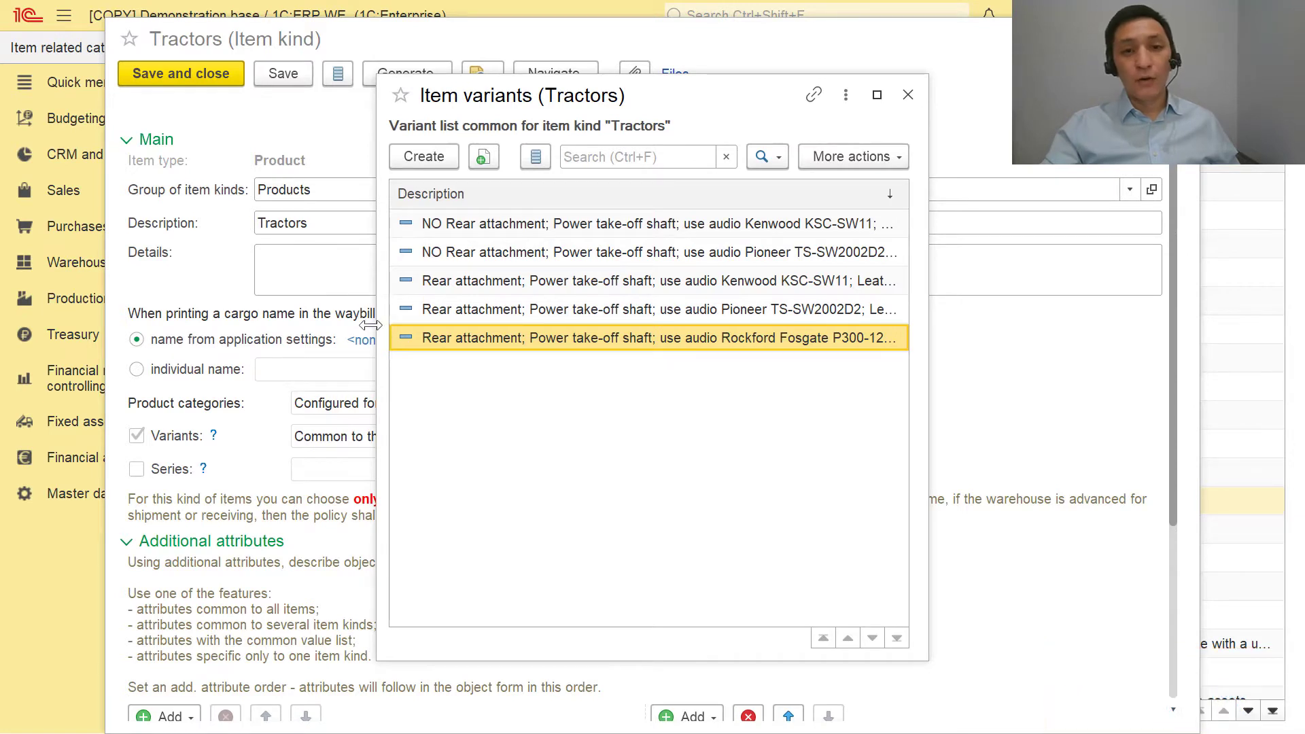
Widen the Tractors variant list, reopen the Rockford Fosgate P300-12 variant, repeat its duplicate check and close it
left_click_drag(370, 325, 149, 304)
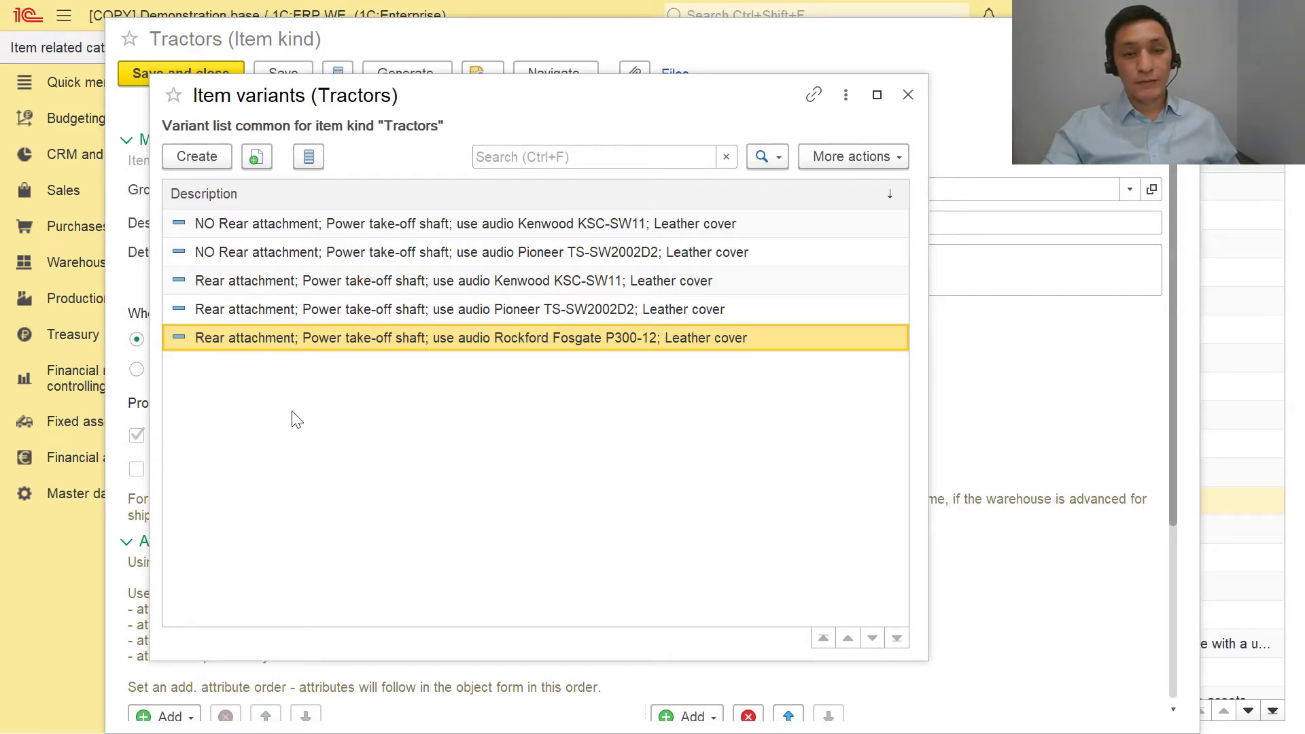
double_click(268, 341)
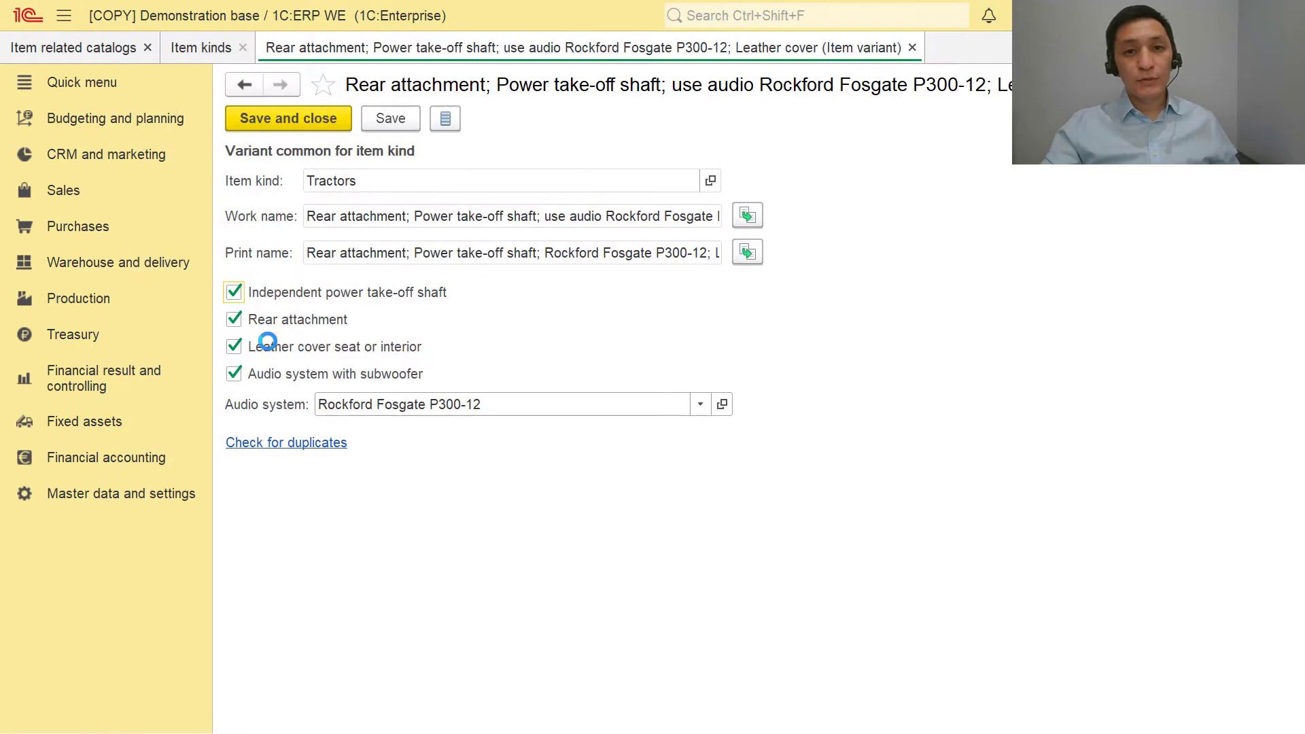
left_click(240, 444)
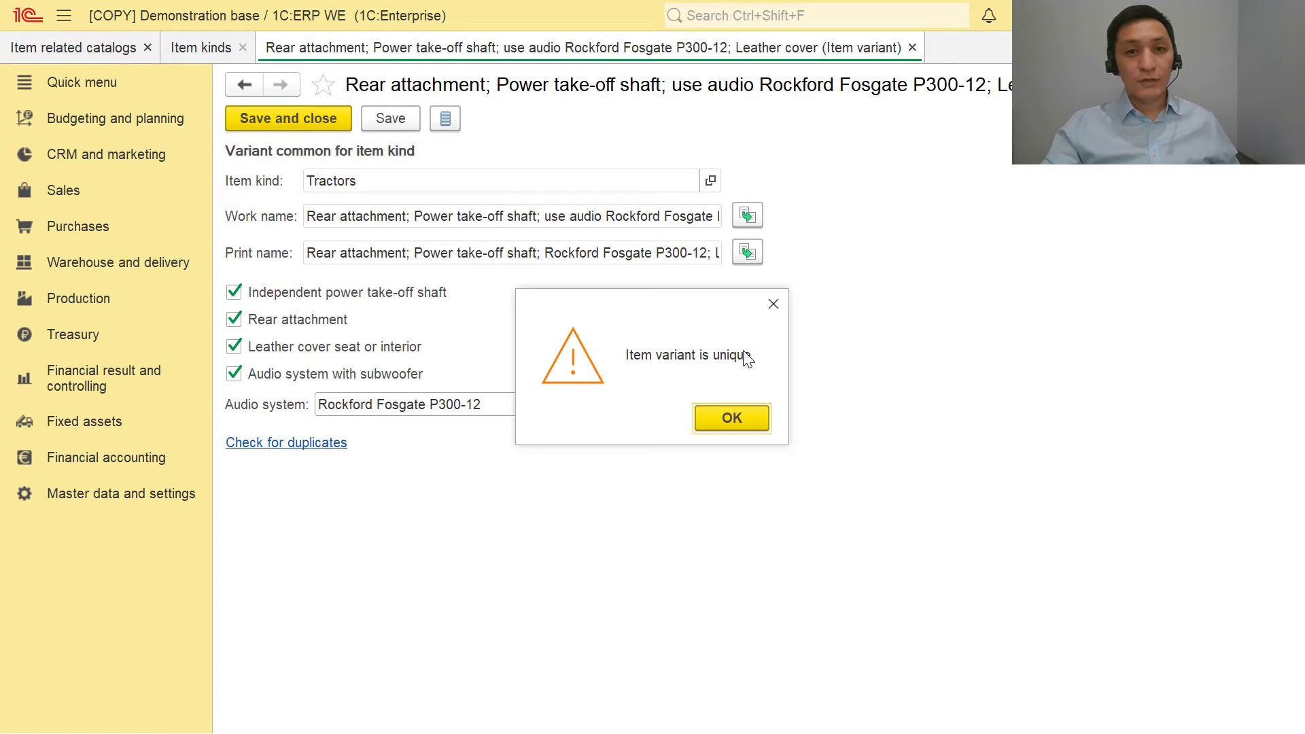
left_click(774, 305)
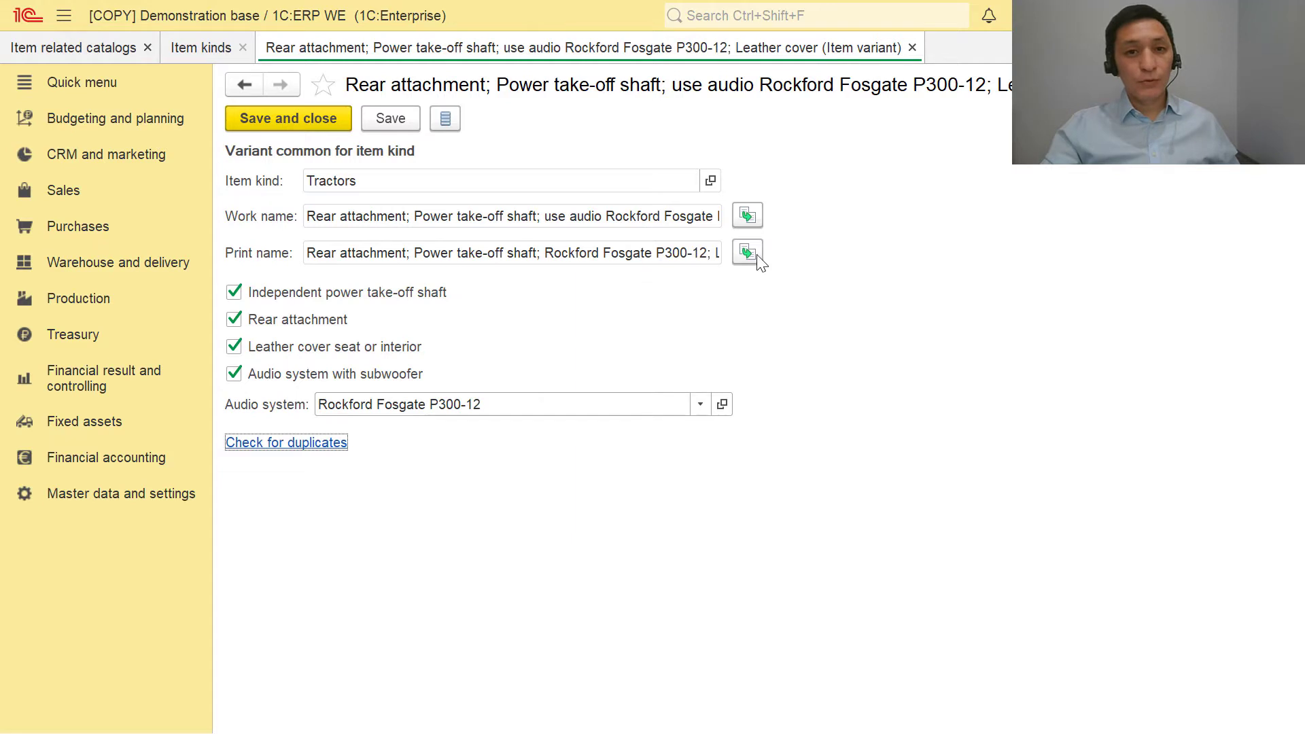
left_click(916, 44)
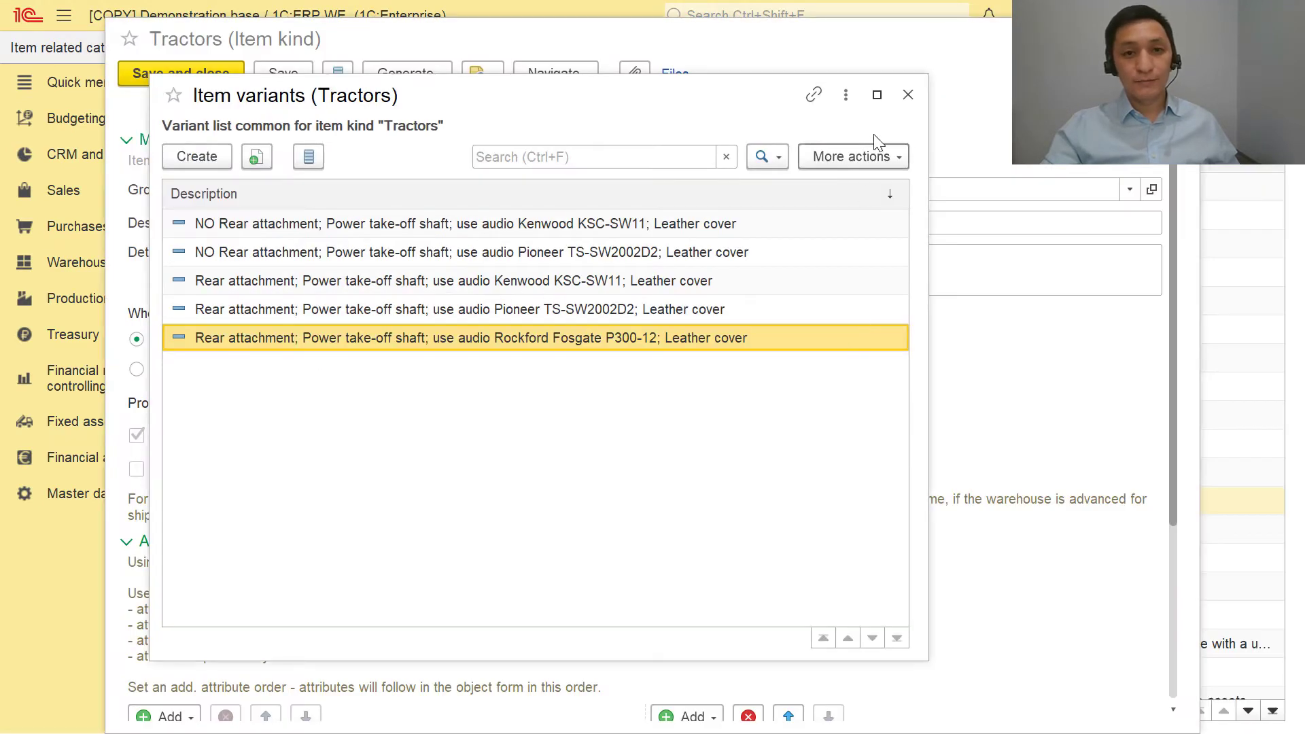
Close the variant list, the Tractors item kind and the Item kinds list to return to the item related catalogs
left_click(907, 95)
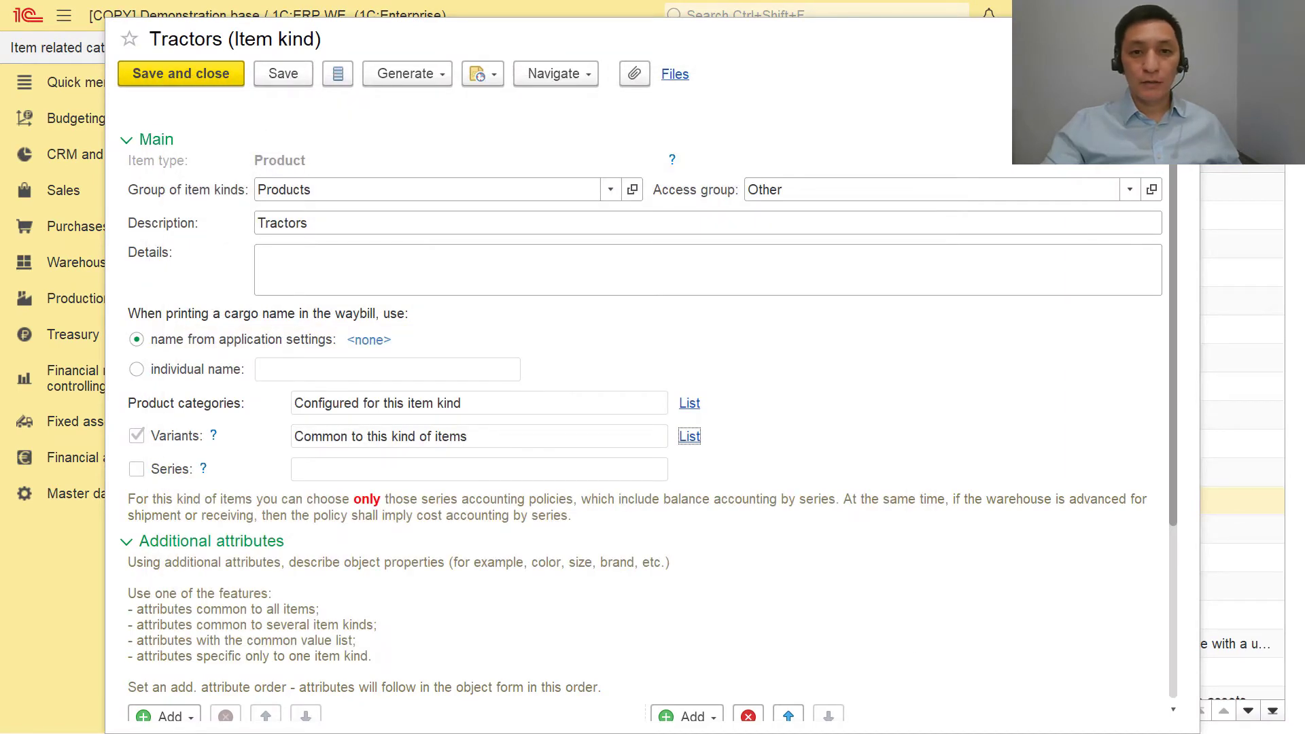
left_click(1181, 39)
left_click(244, 47)
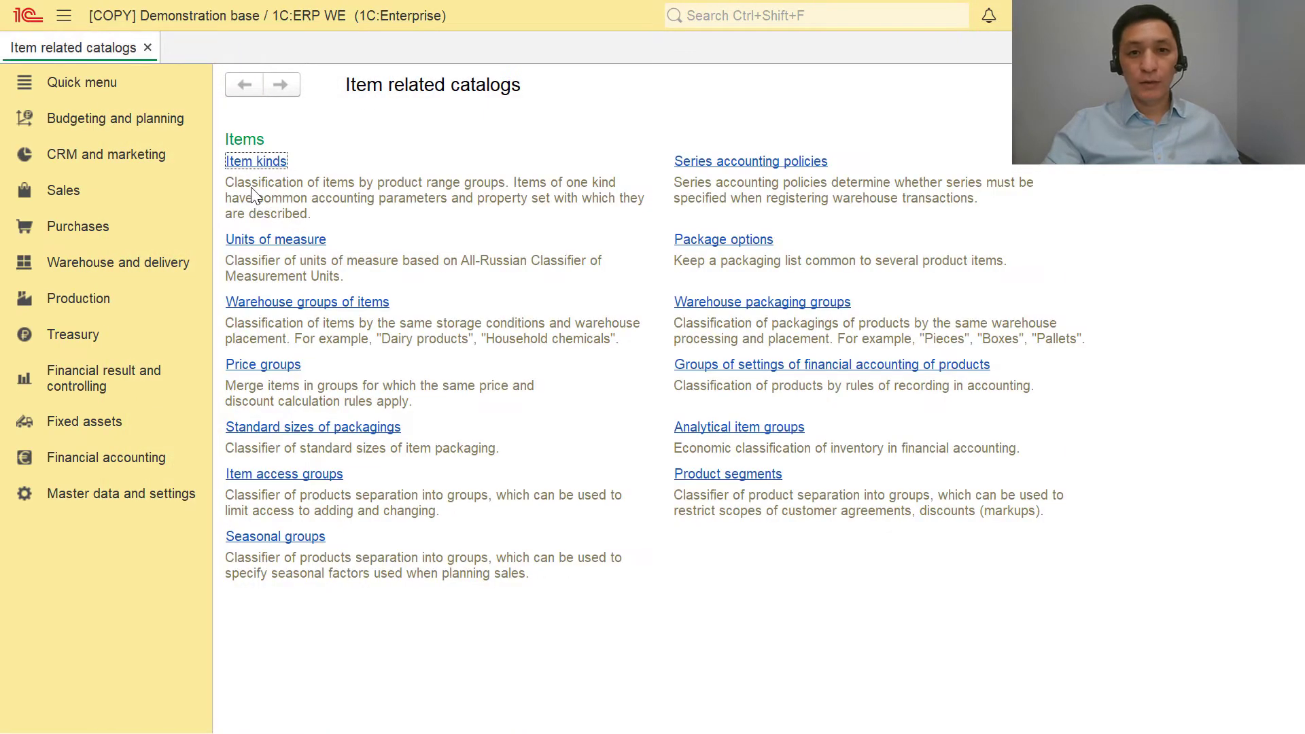
Open the Items list in place of the item related catalogs, copy the DT 520 tractor and set the copy's work name to DT 560
left_click(148, 48)
left_click(104, 503)
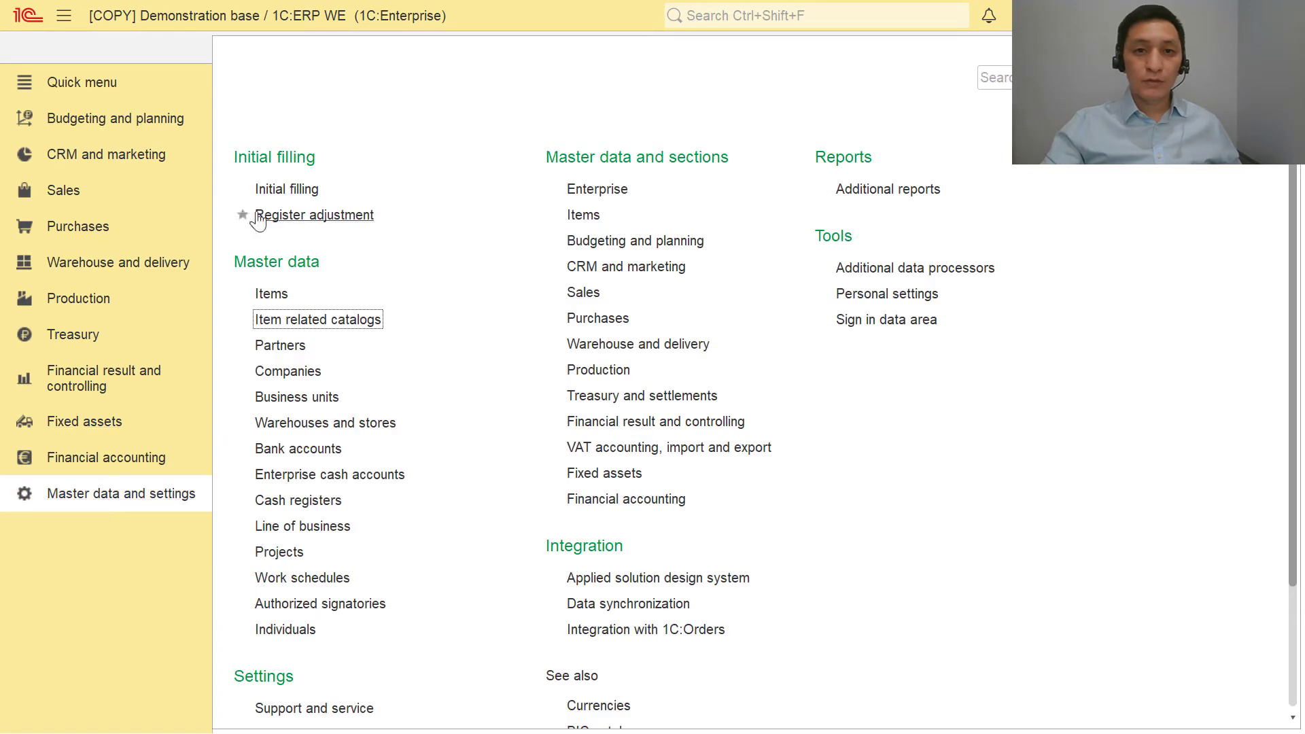
left_click(275, 295)
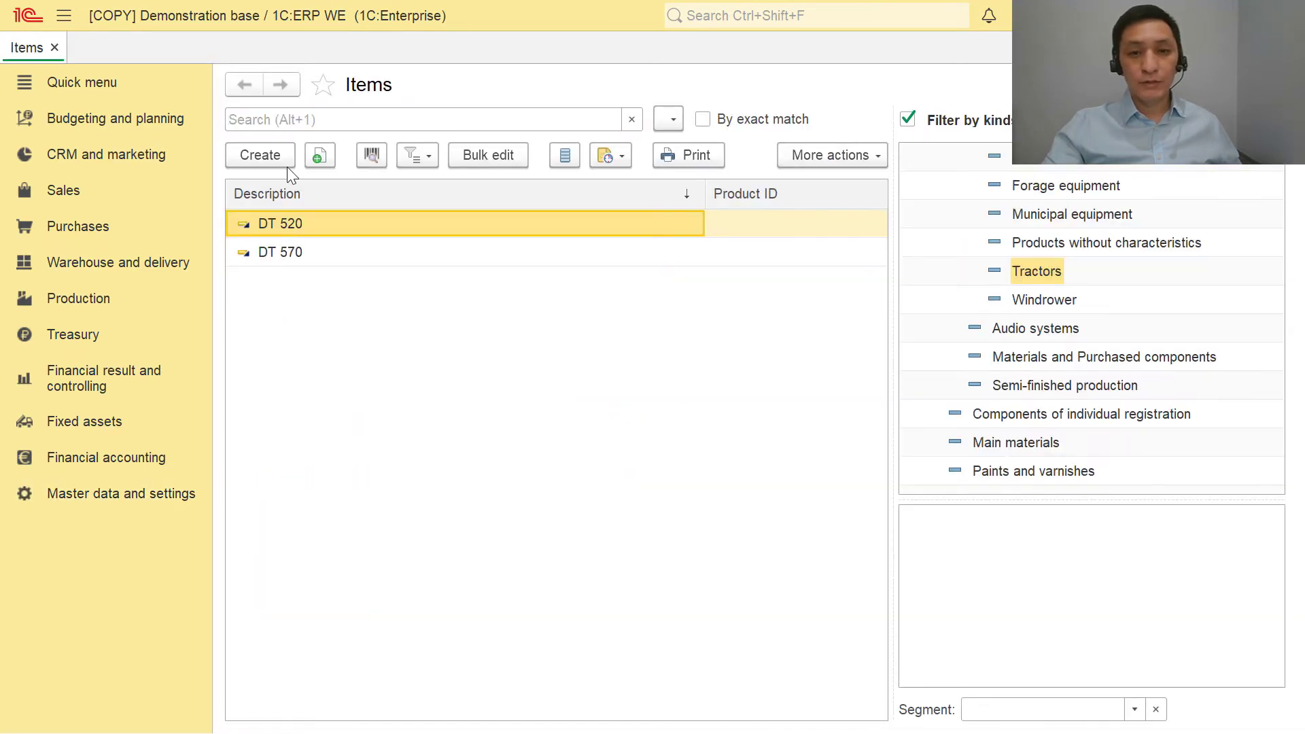
left_click(320, 155)
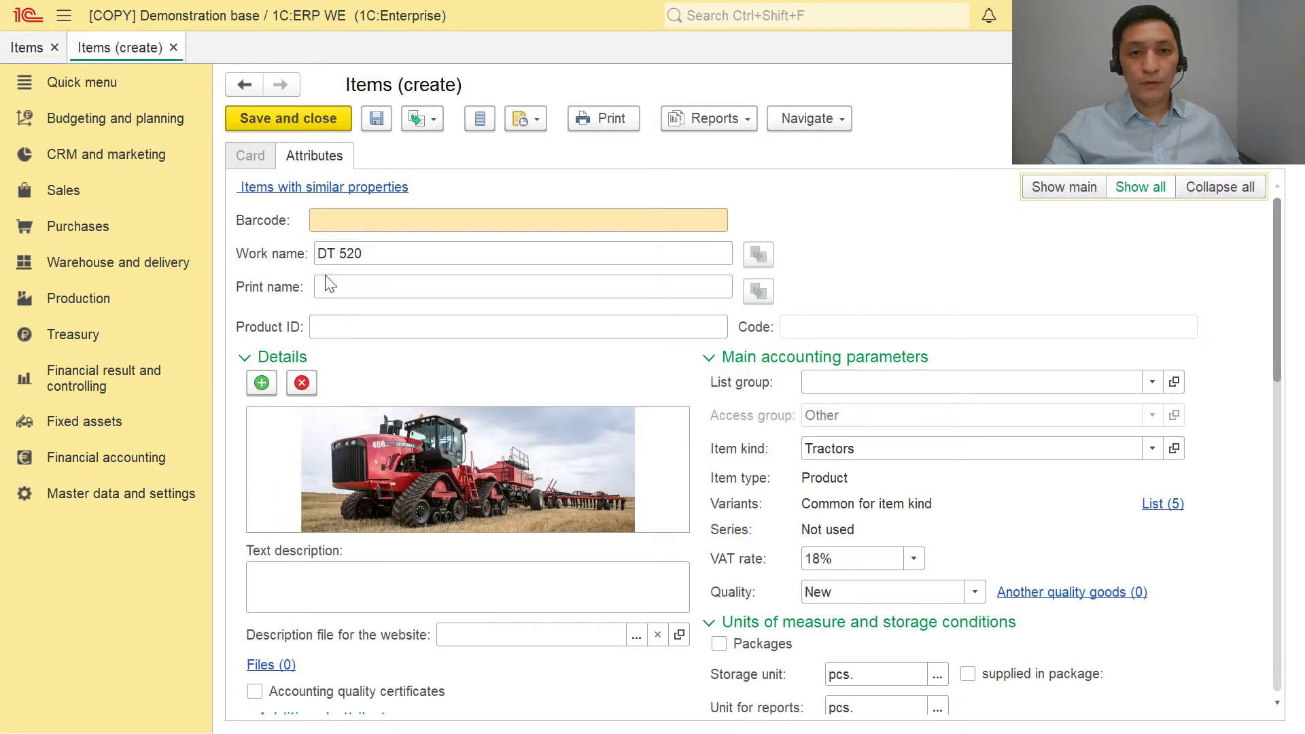
left_click(354, 253)
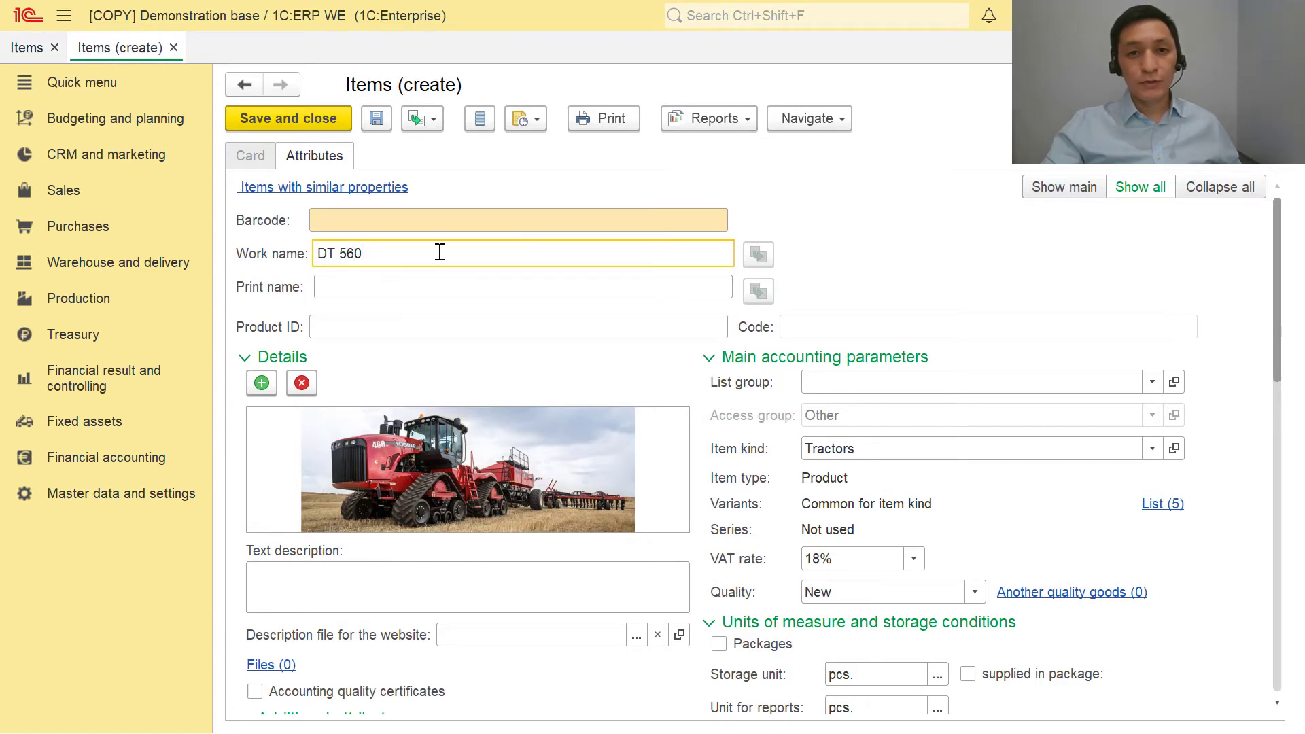
Set the new tractor's ENGINE HP attribute to 560, then save and close the item
scroll(726, 474, "down", 3)
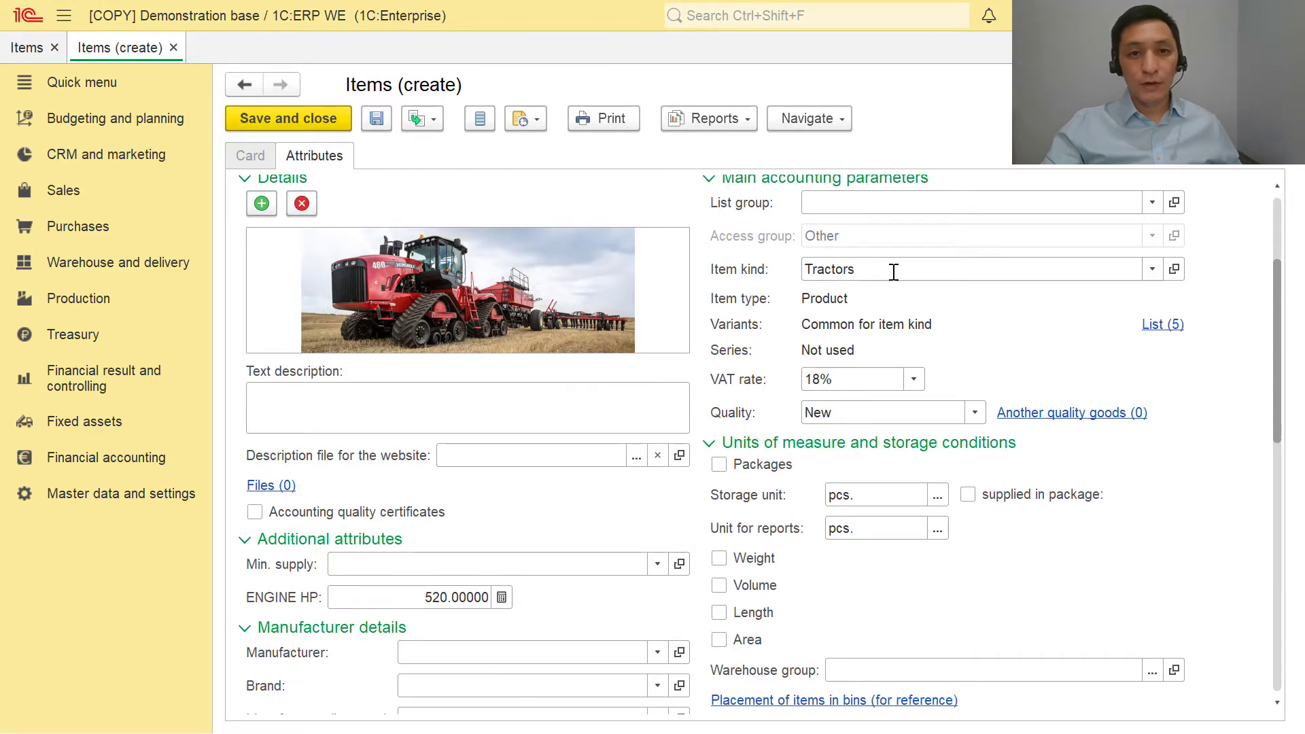
scroll(777, 489, "down", 3)
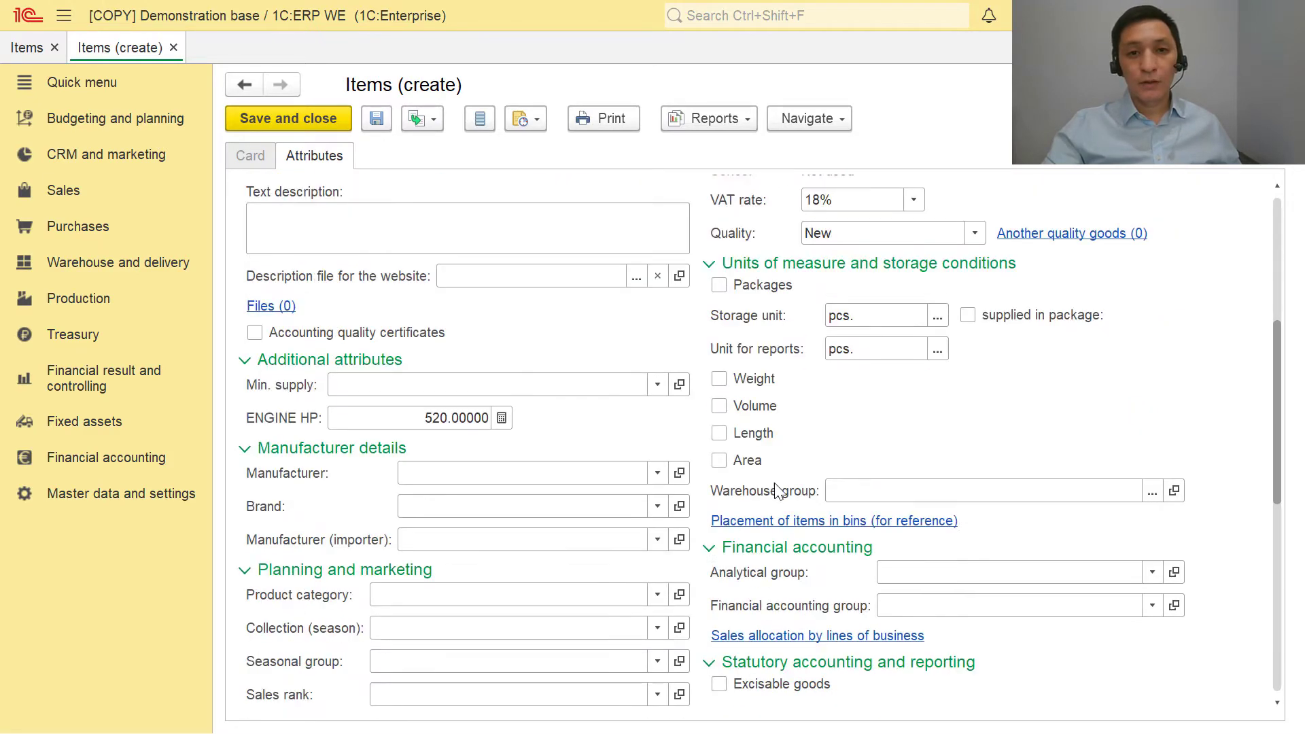
scroll(517, 422, "up", 2)
left_click(406, 513)
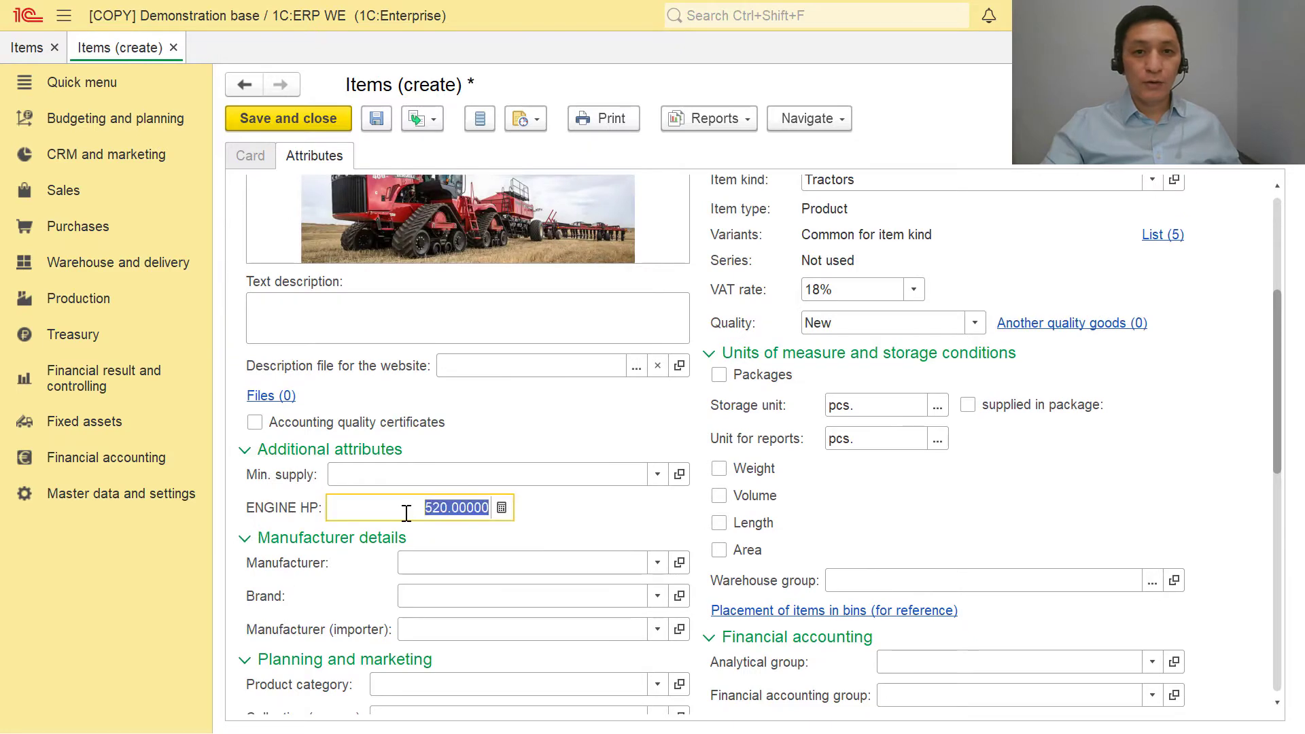
left_click(437, 507)
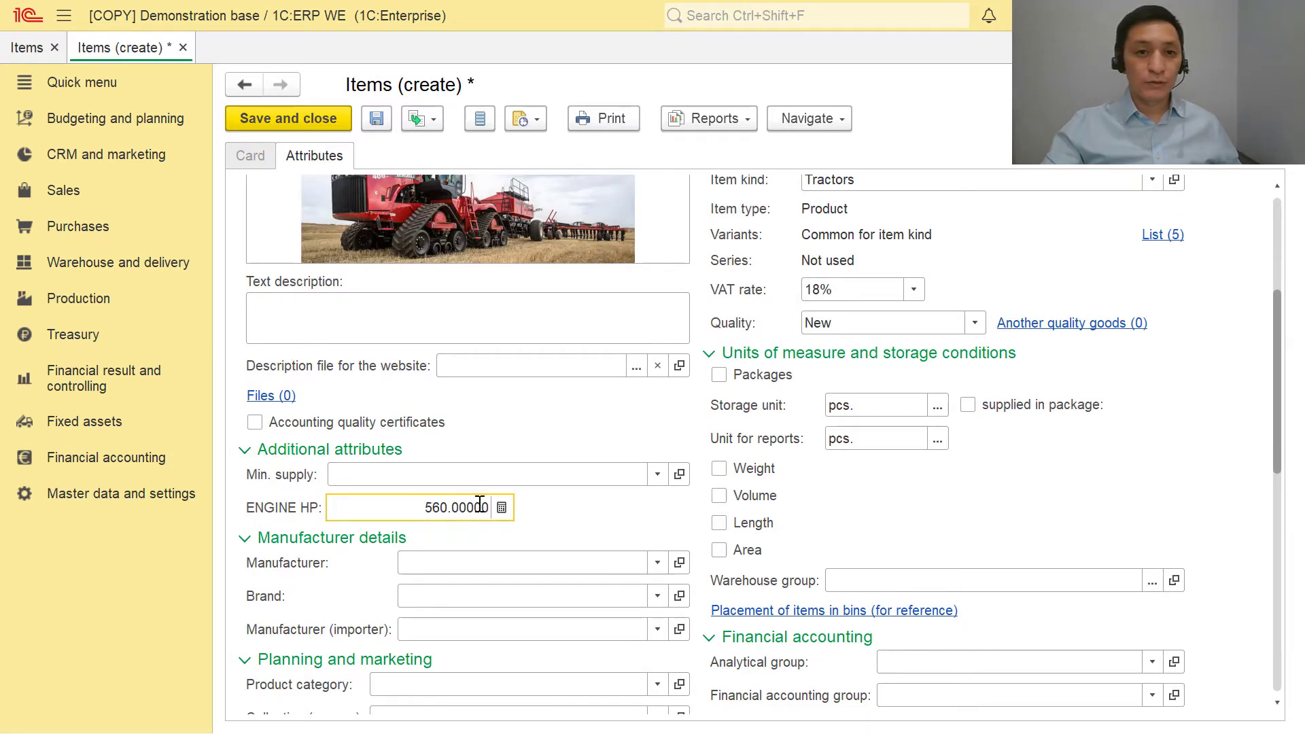
scroll(480, 504, "down", 3)
scroll(495, 500, "down", 1)
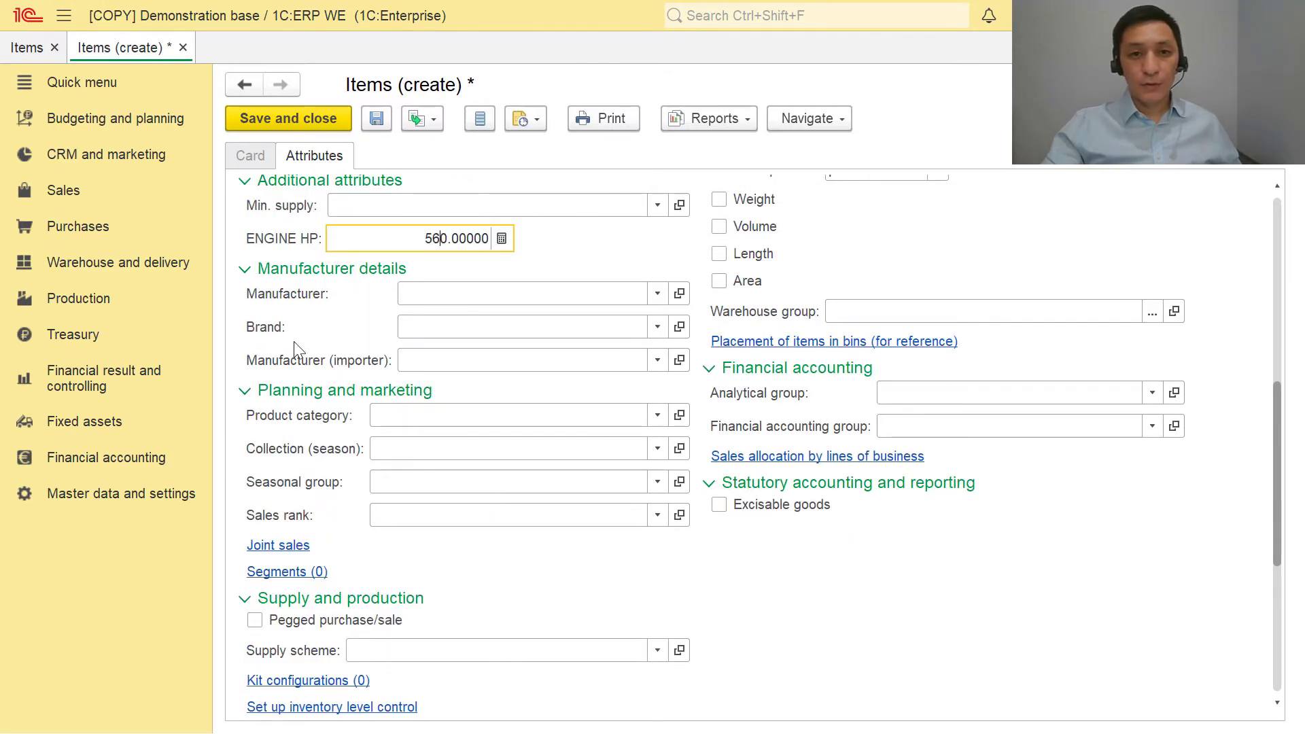
left_click(304, 117)
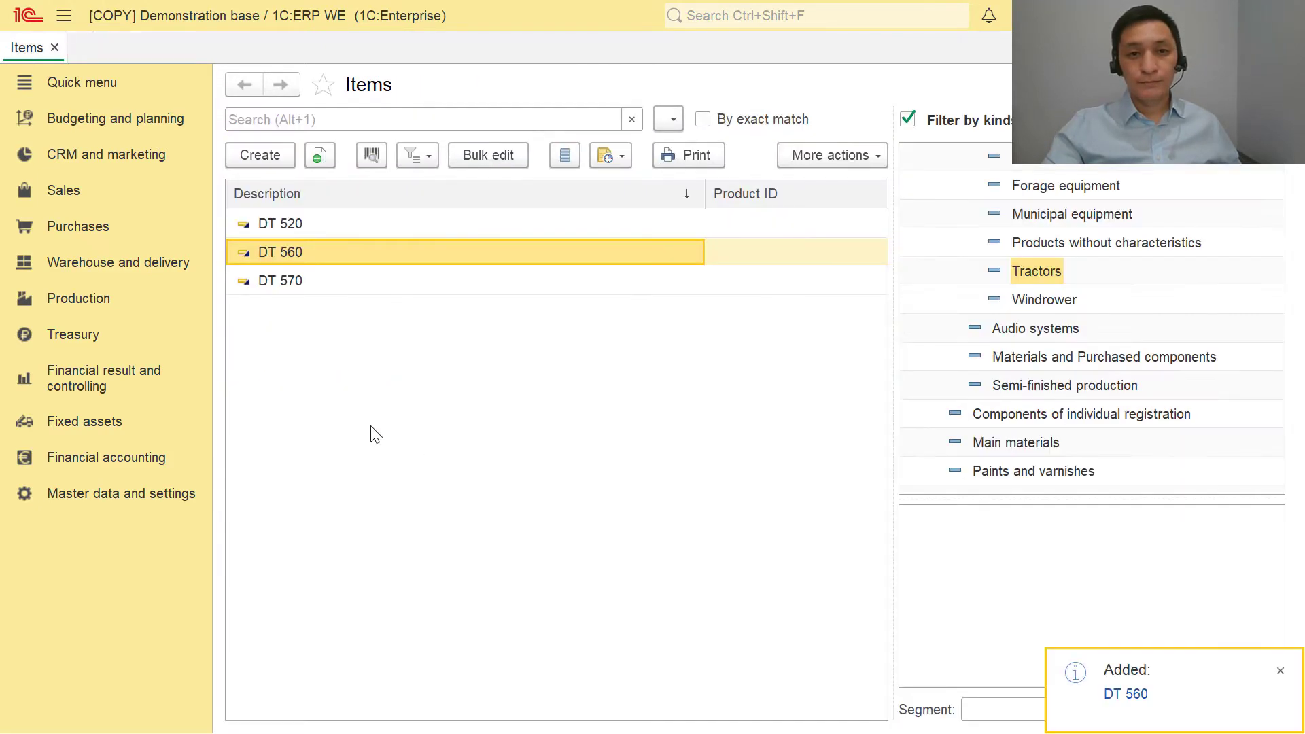
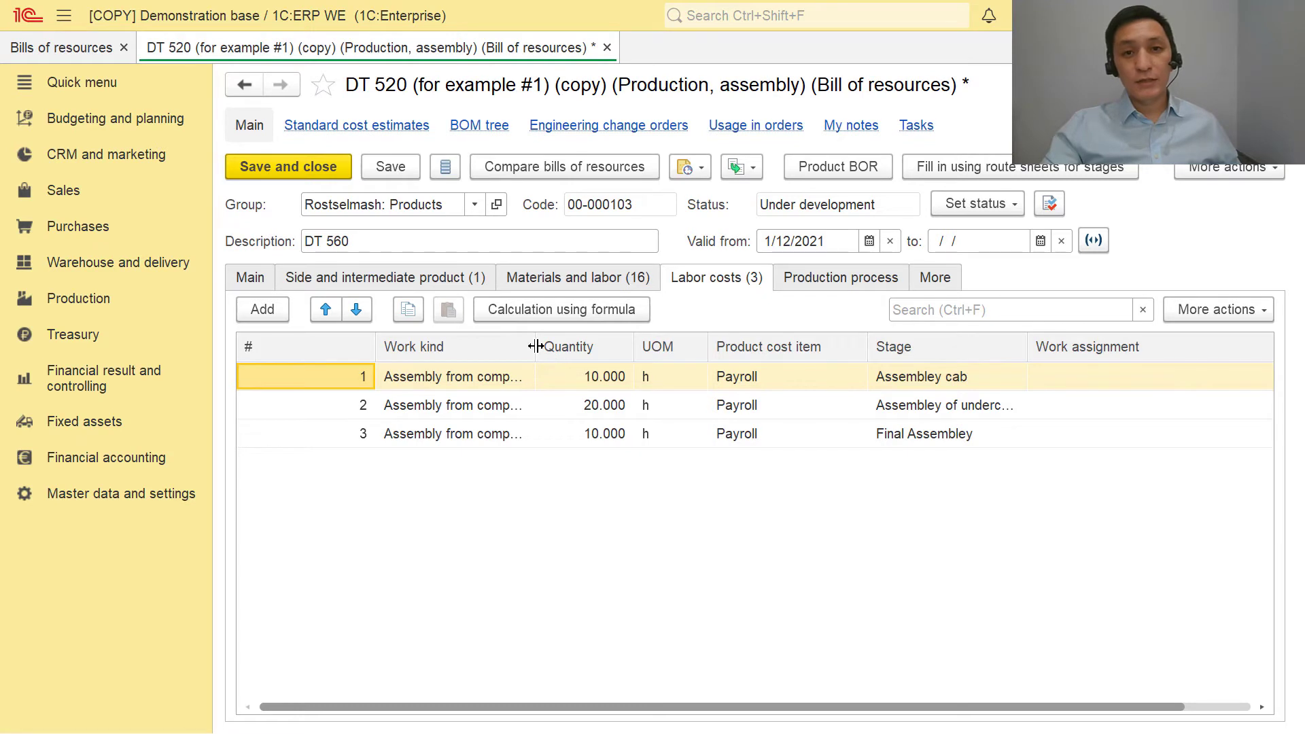
Review the labor costs, production stages, side and intermediate product and materials of the DT 560 bill of resources
left_click_drag(534, 347, 563, 349)
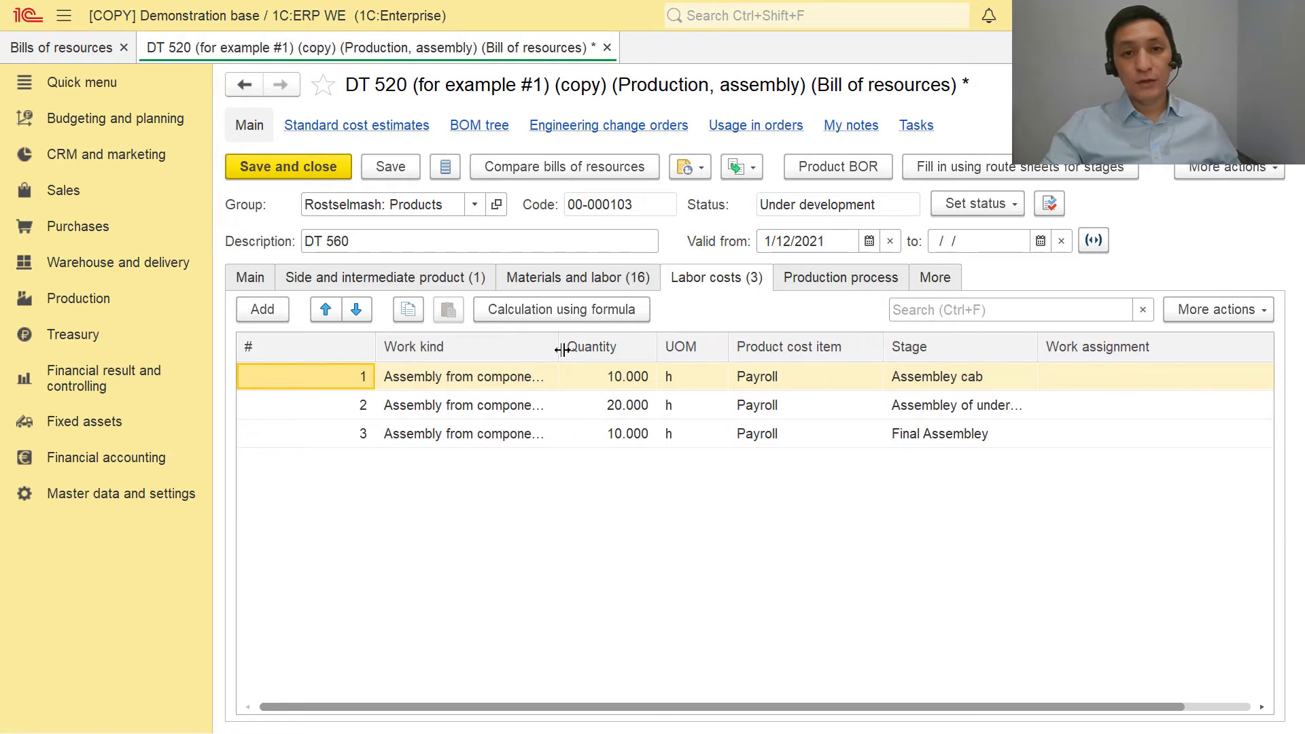
left_click(824, 286)
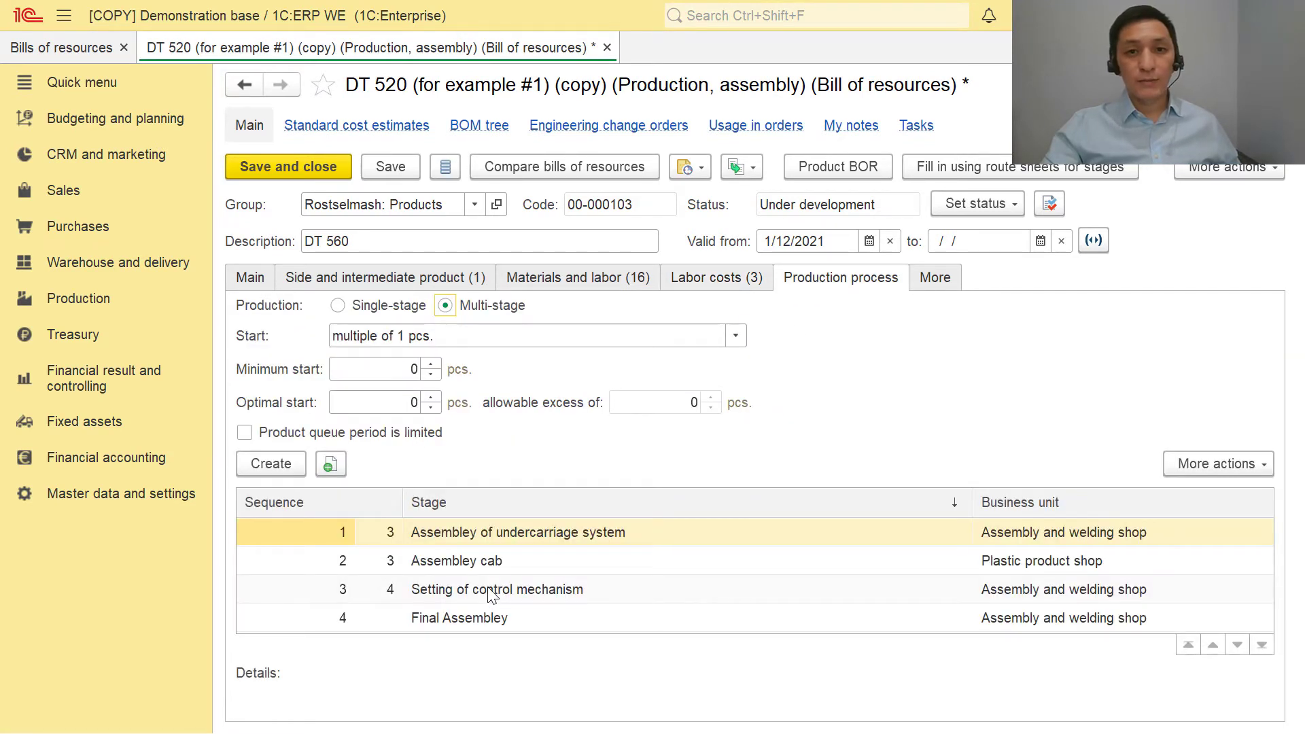
left_click(308, 286)
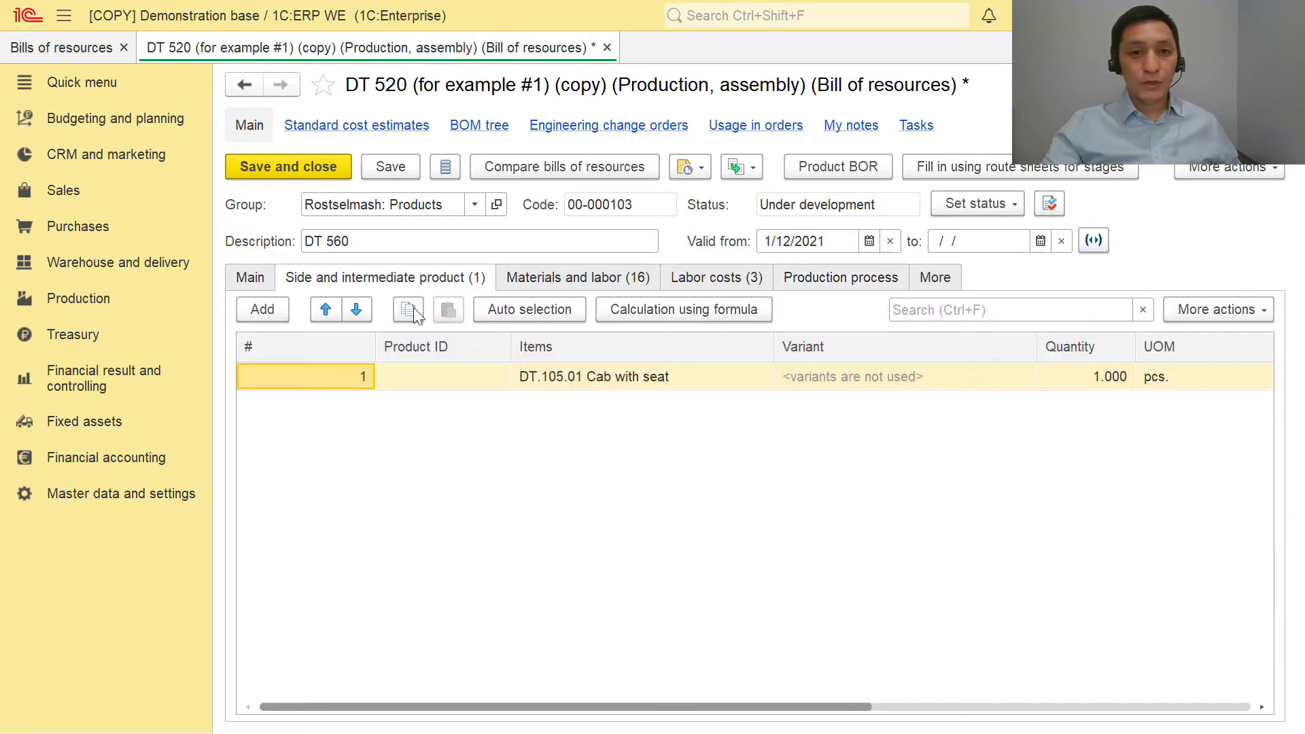
left_click(569, 286)
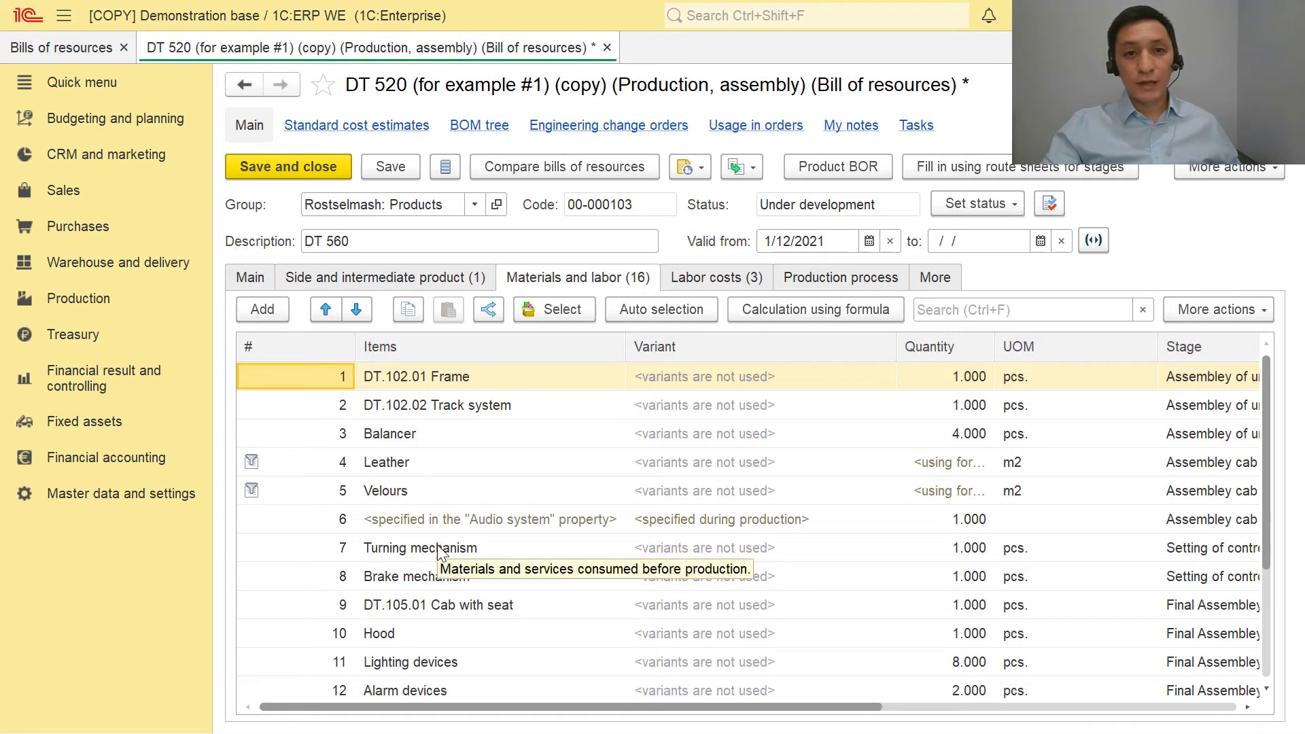
Narrow the number and Items columns, then view the Leather material's property filter and quantity formula and close the settings
left_click(378, 470)
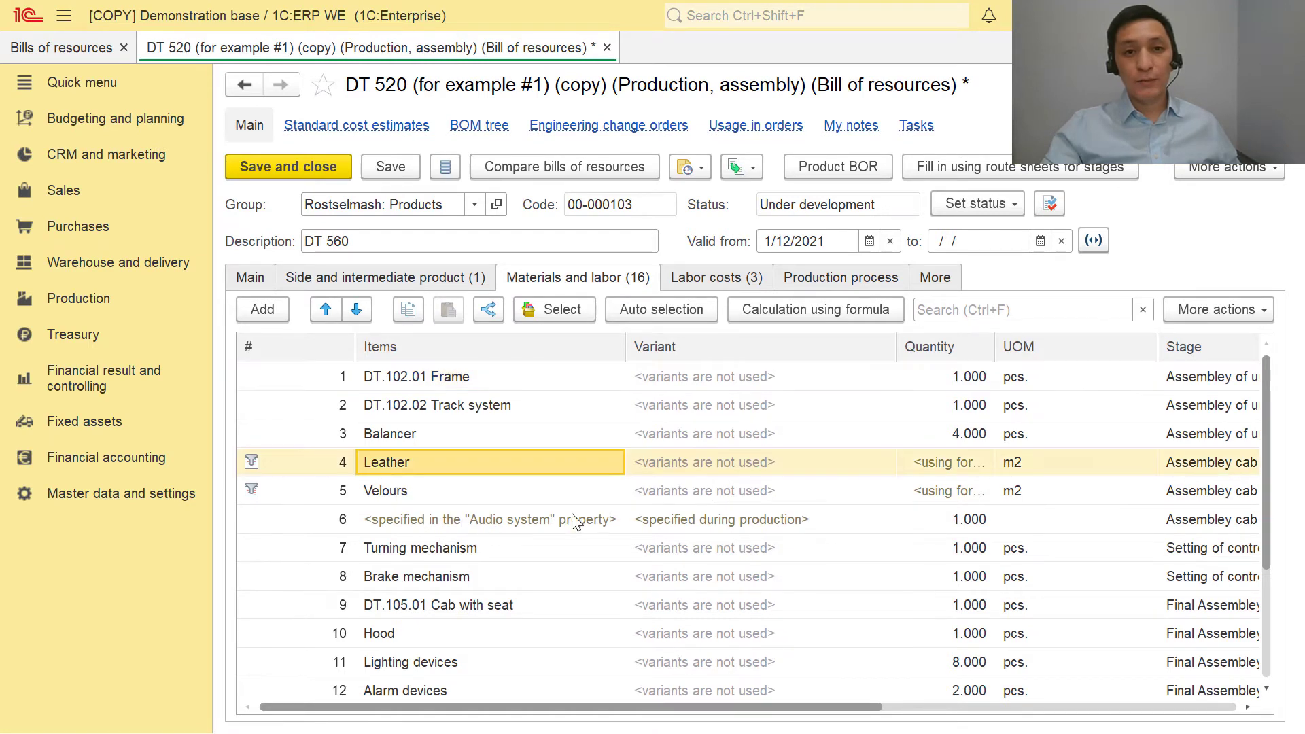
left_click_drag(355, 345, 296, 346)
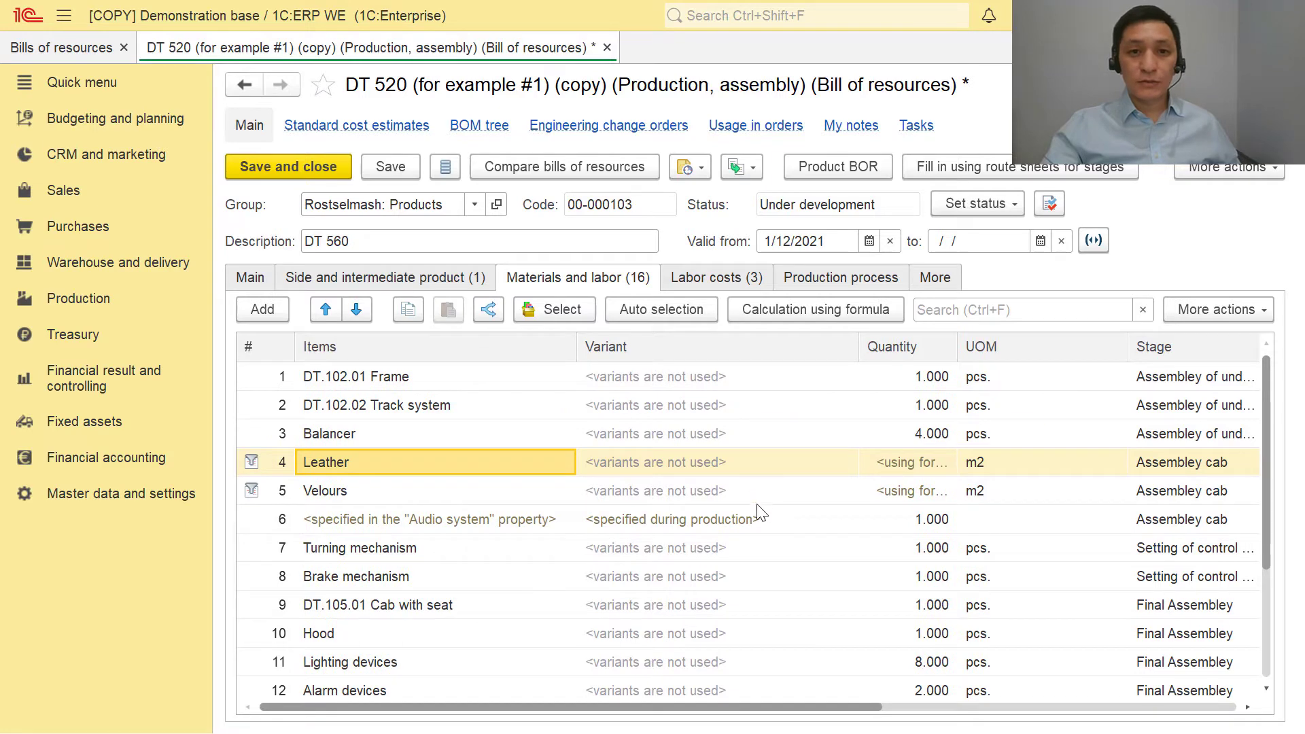
left_click_drag(575, 345, 486, 345)
left_click(786, 314)
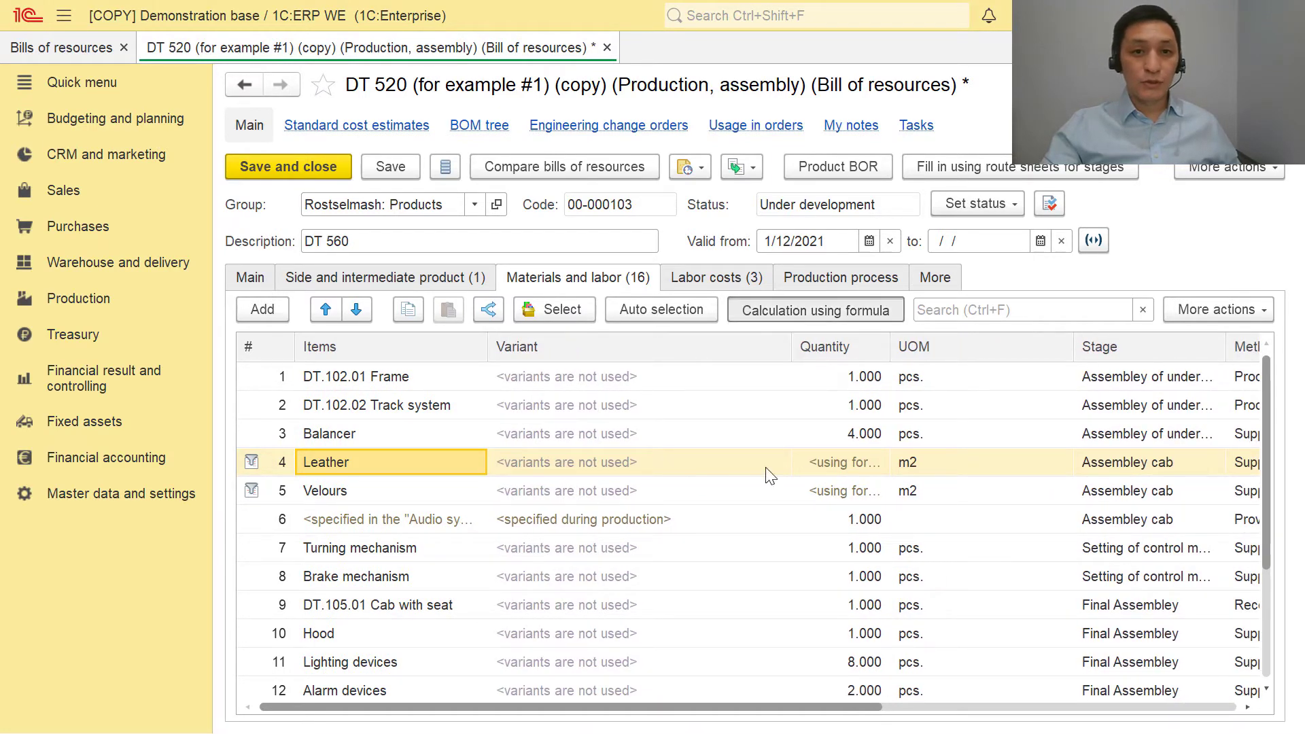
left_click(821, 99)
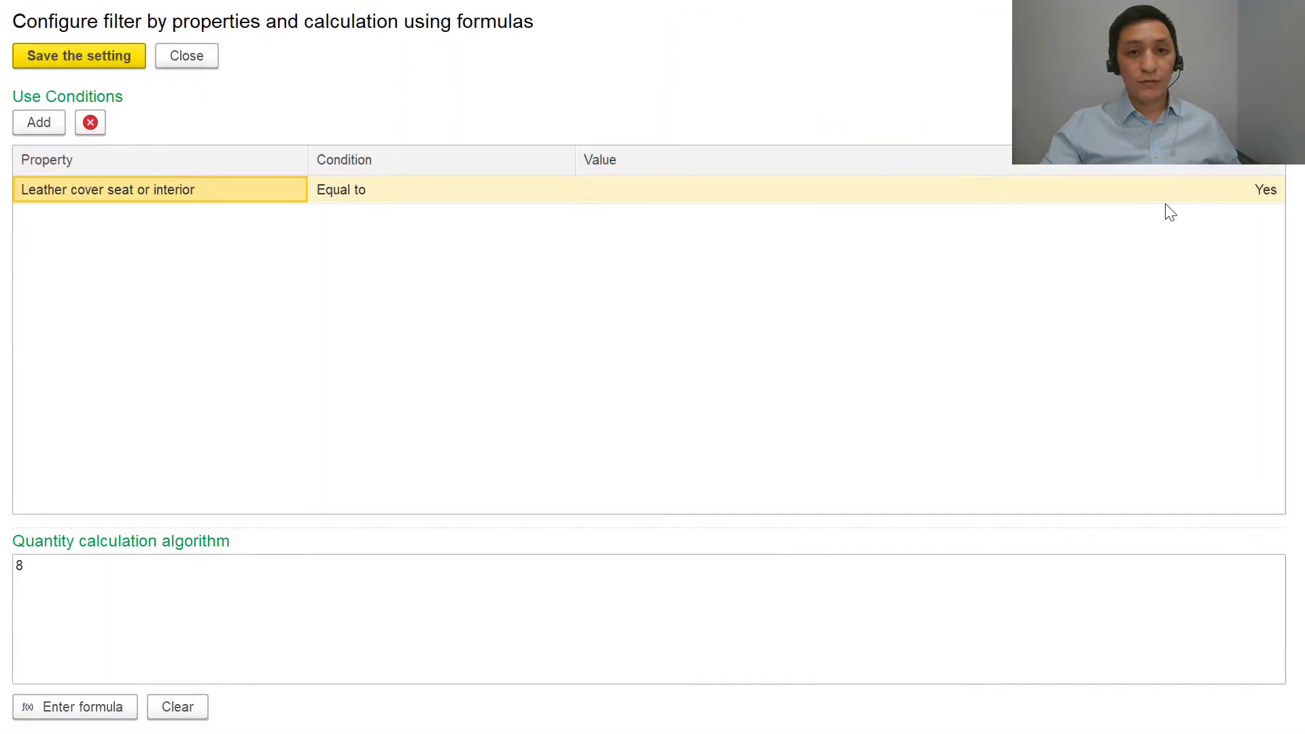
left_click(1197, 194)
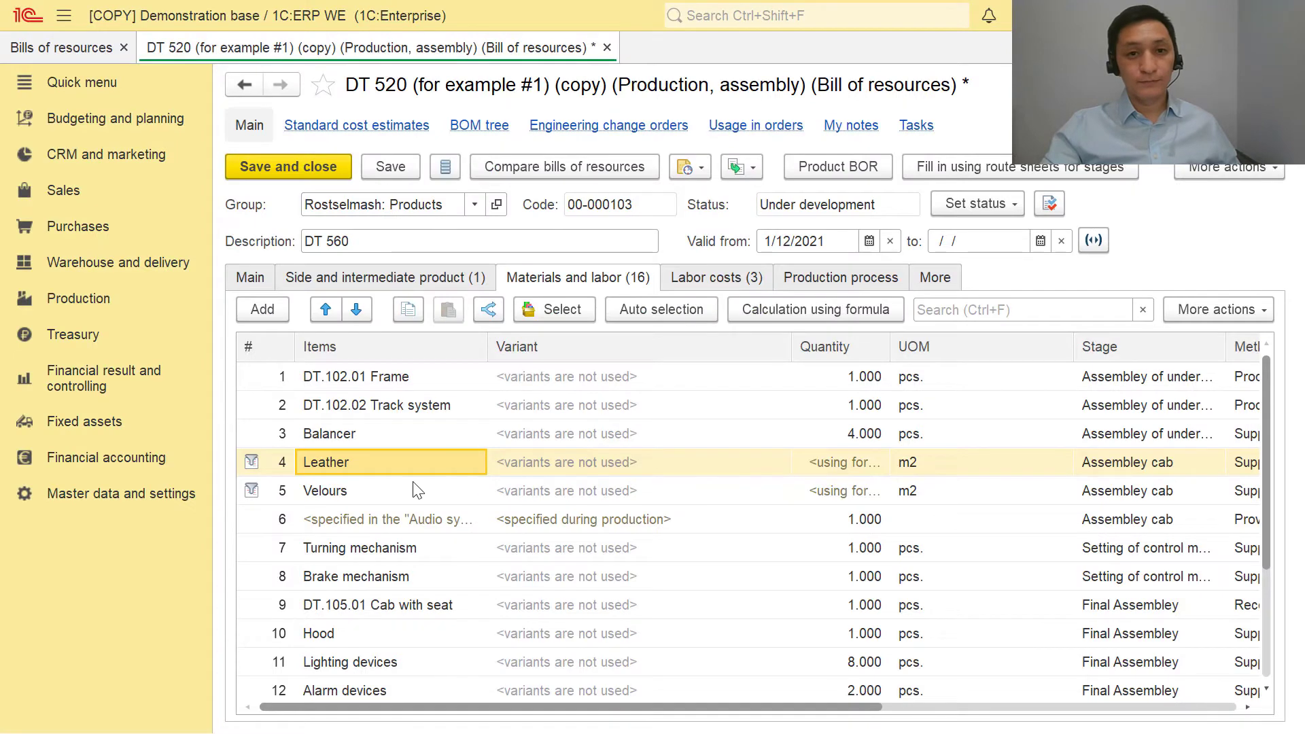
View the Velours material's property filter and quantity formula and close the settings
left_click(415, 491)
left_click(779, 311)
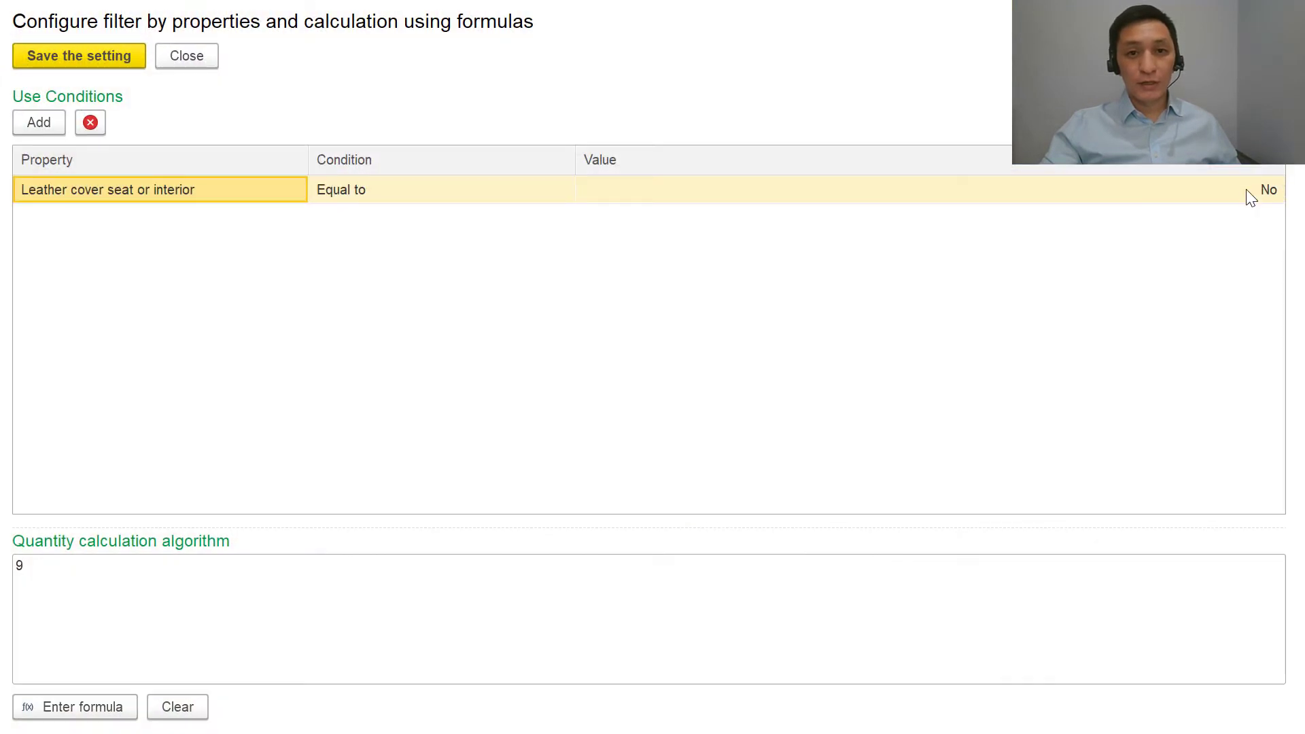
left_click(1247, 191)
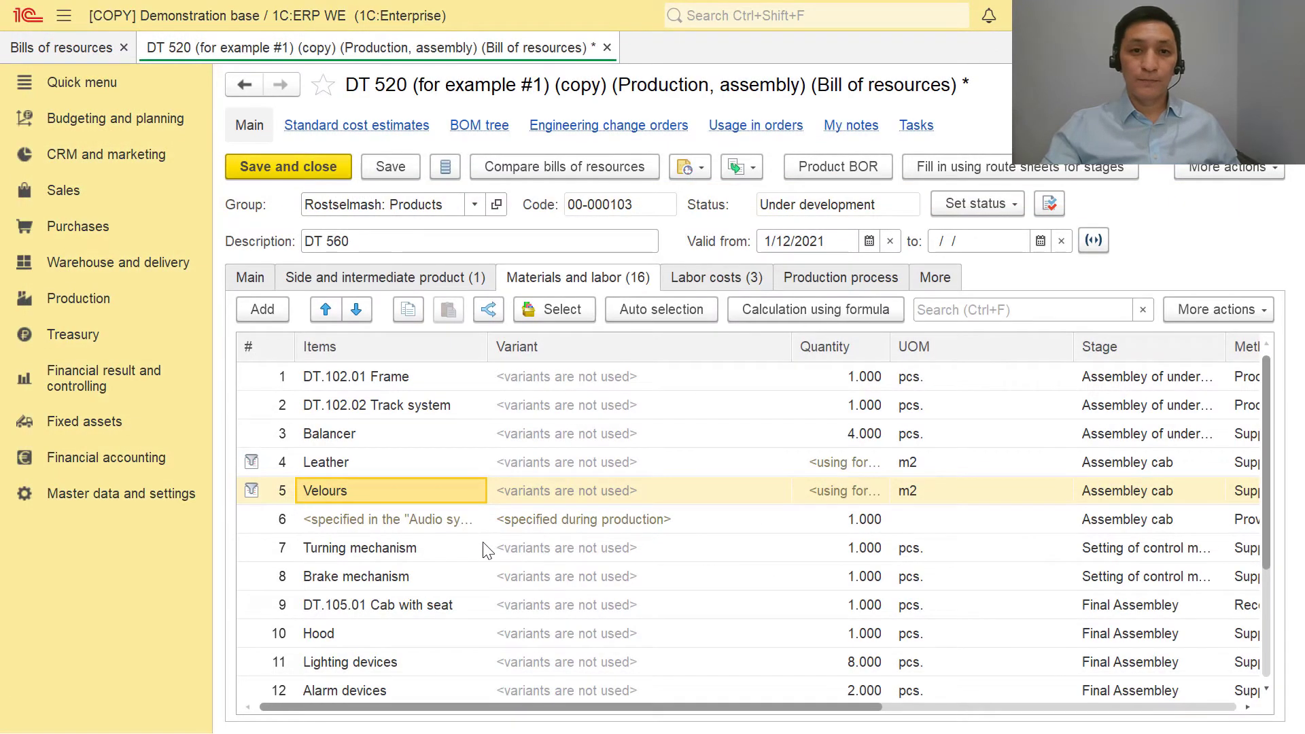
Examine how the audio system material is auto-selected from a product property and close the settings without saving
left_click(450, 525)
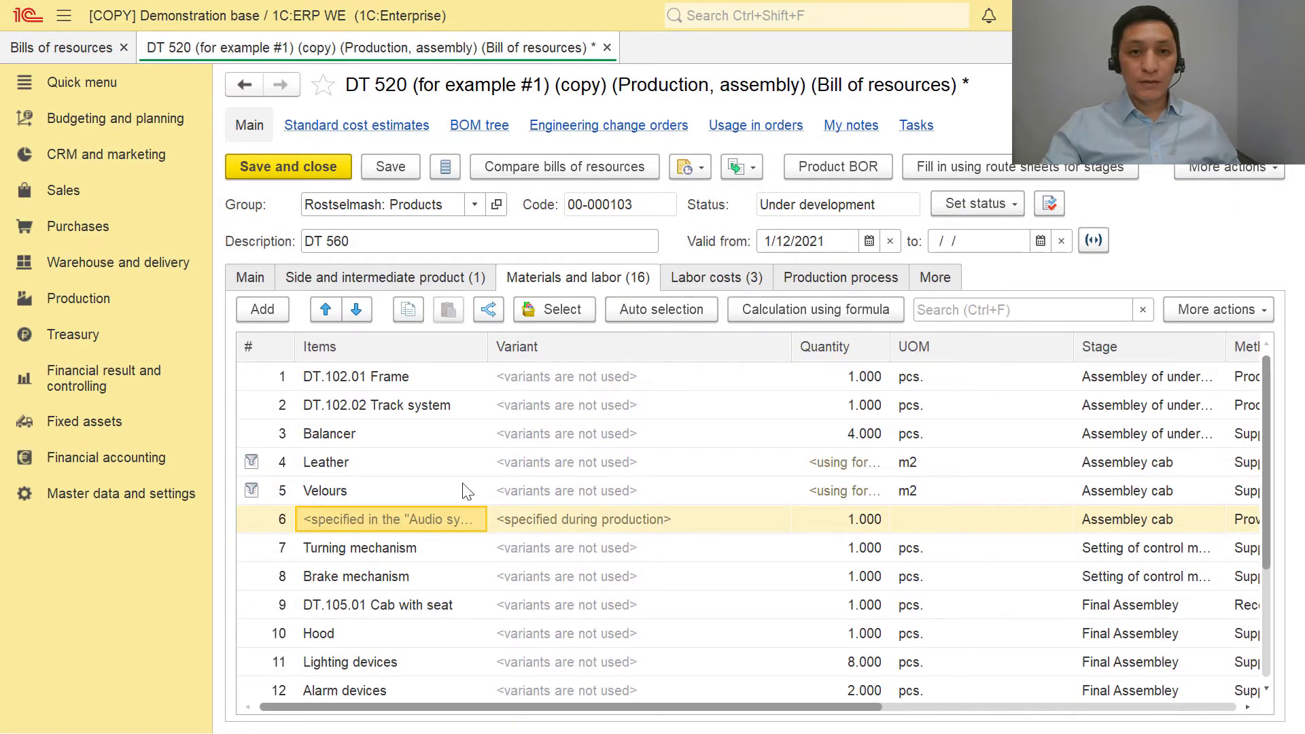
left_click(665, 317)
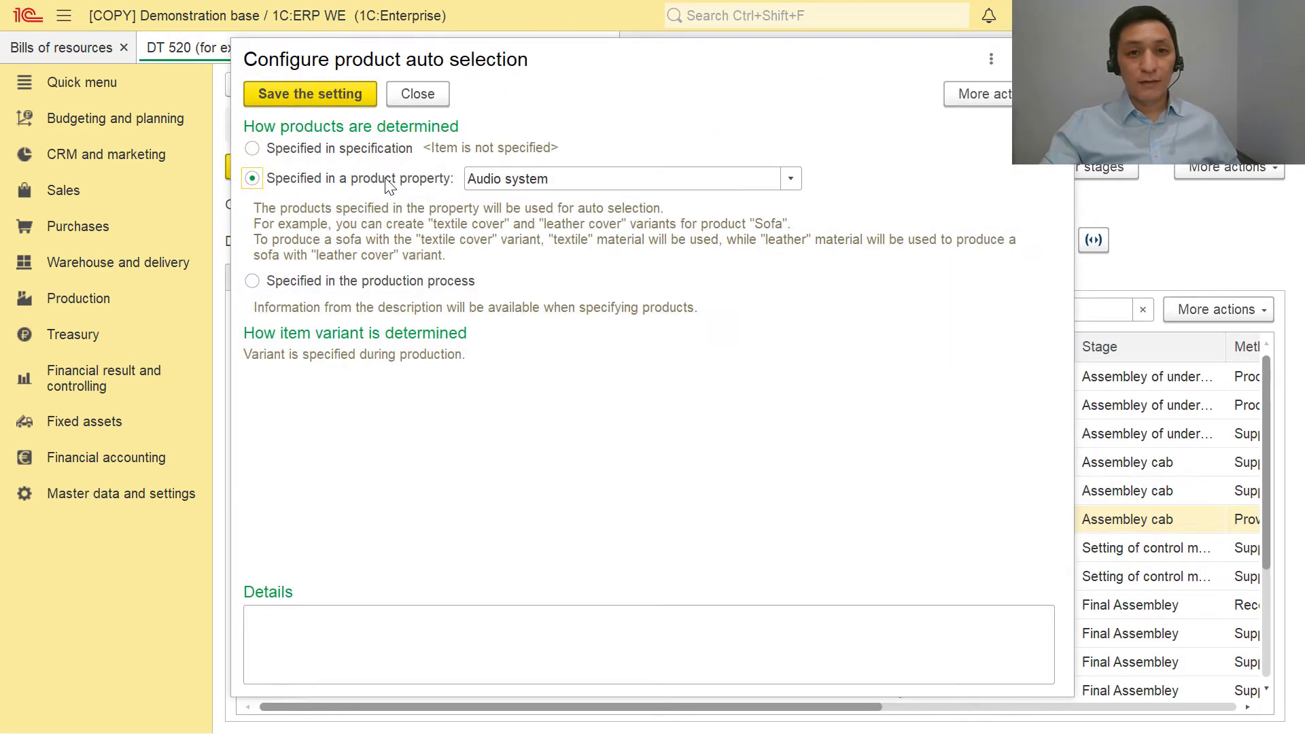
left_click(789, 179)
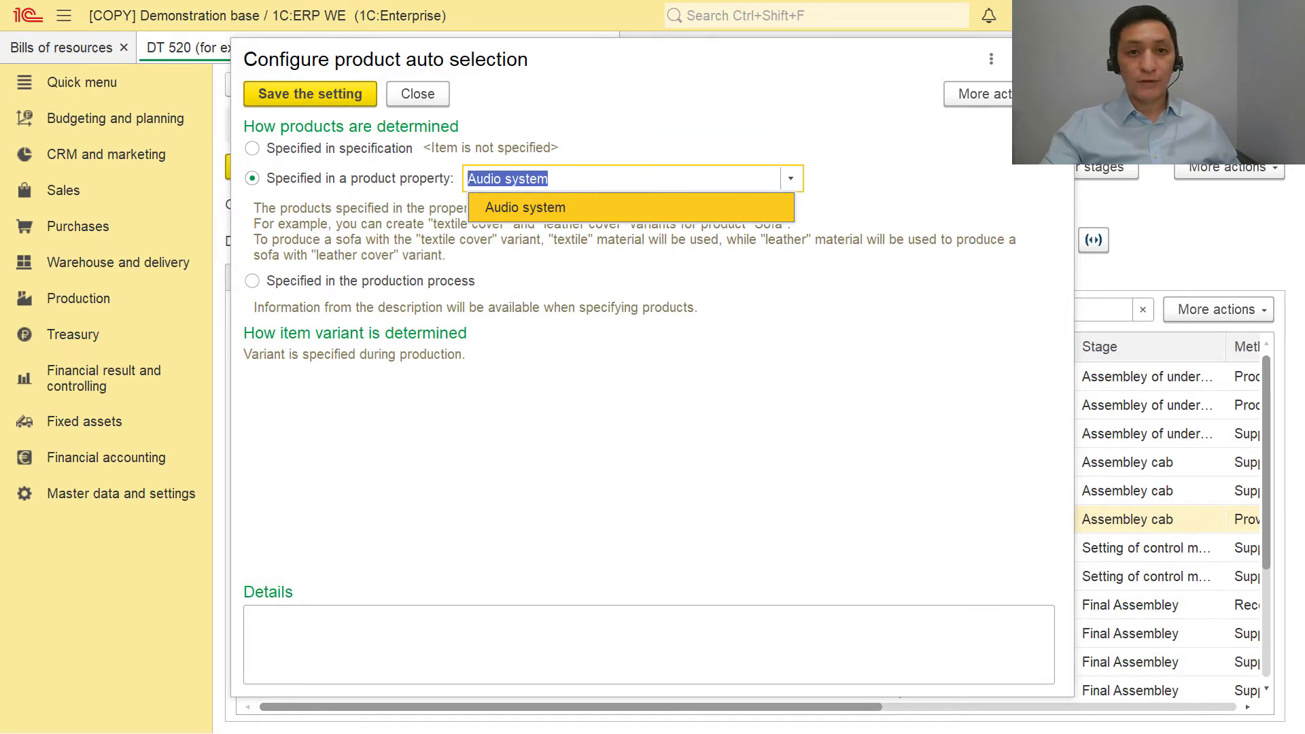
left_click(1055, 60)
left_click(1054, 60)
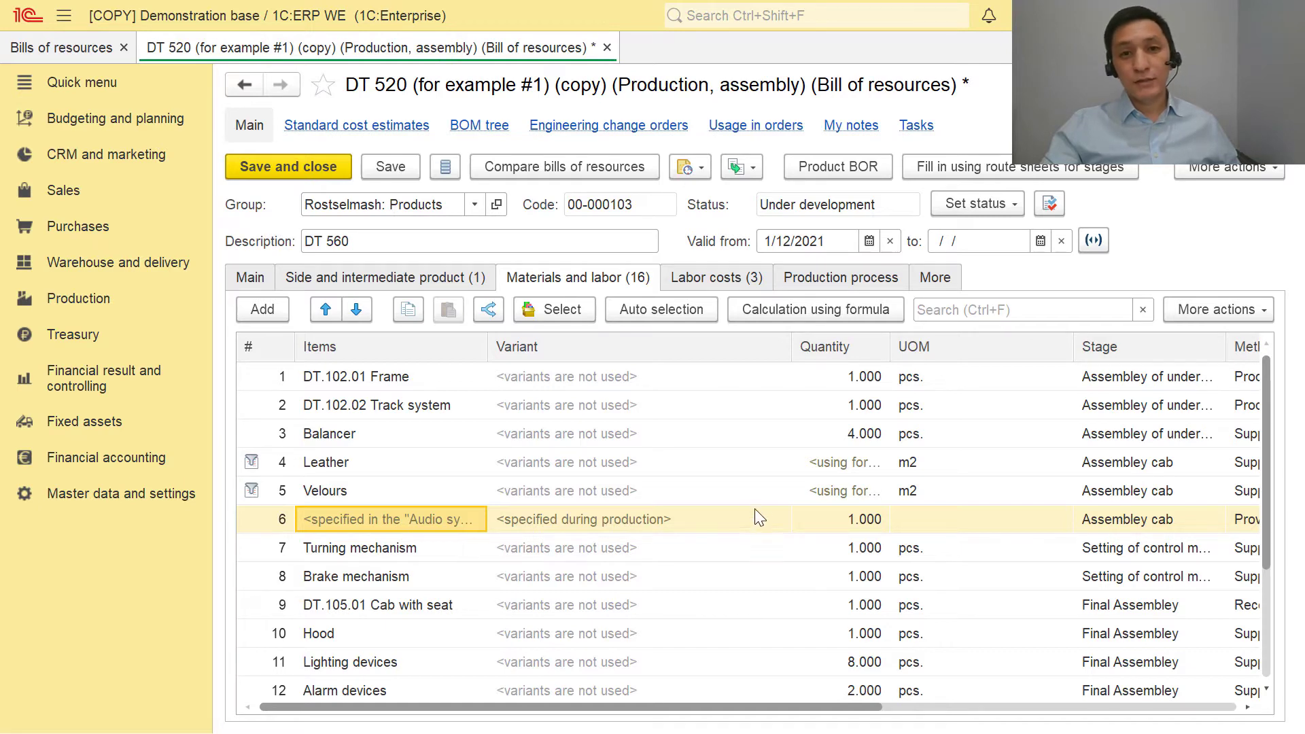
Narrow the Variant and UOM columns of the materials table to show each material's method of receiving
left_click_drag(792, 347, 678, 354)
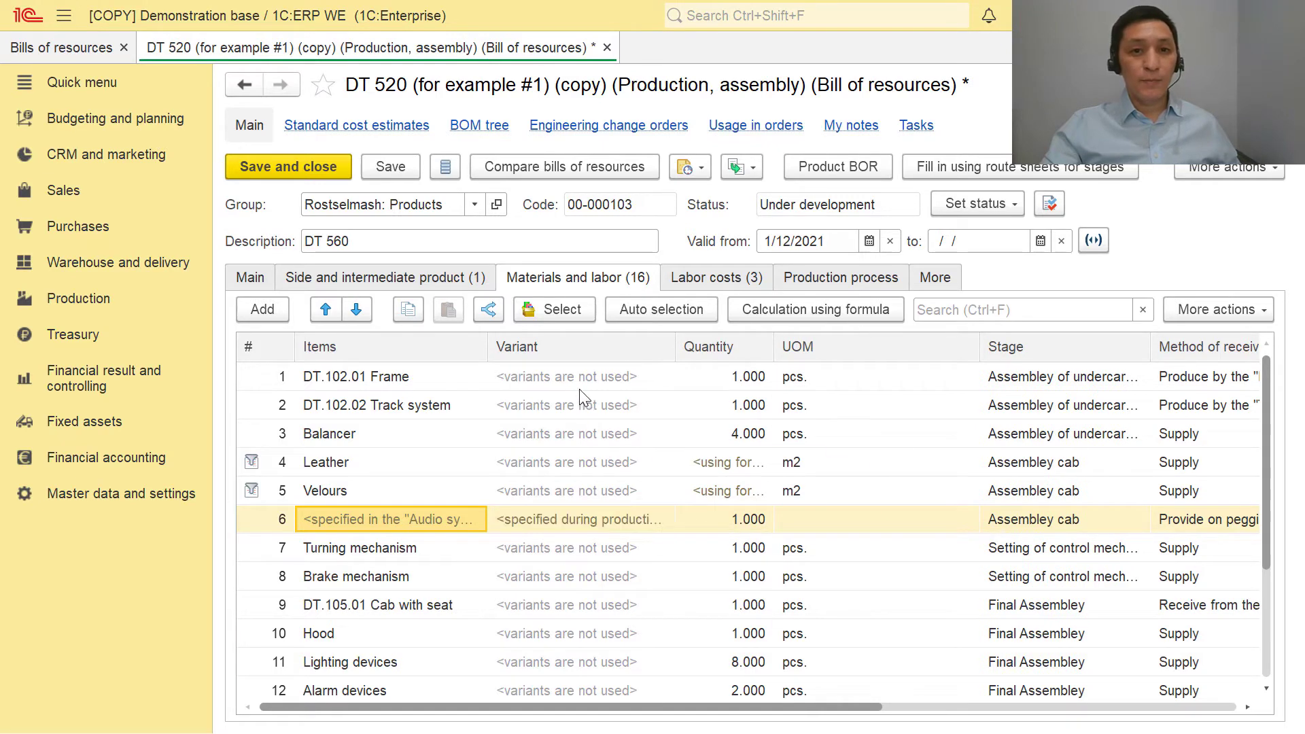
left_click(609, 384)
left_click_drag(981, 346, 862, 346)
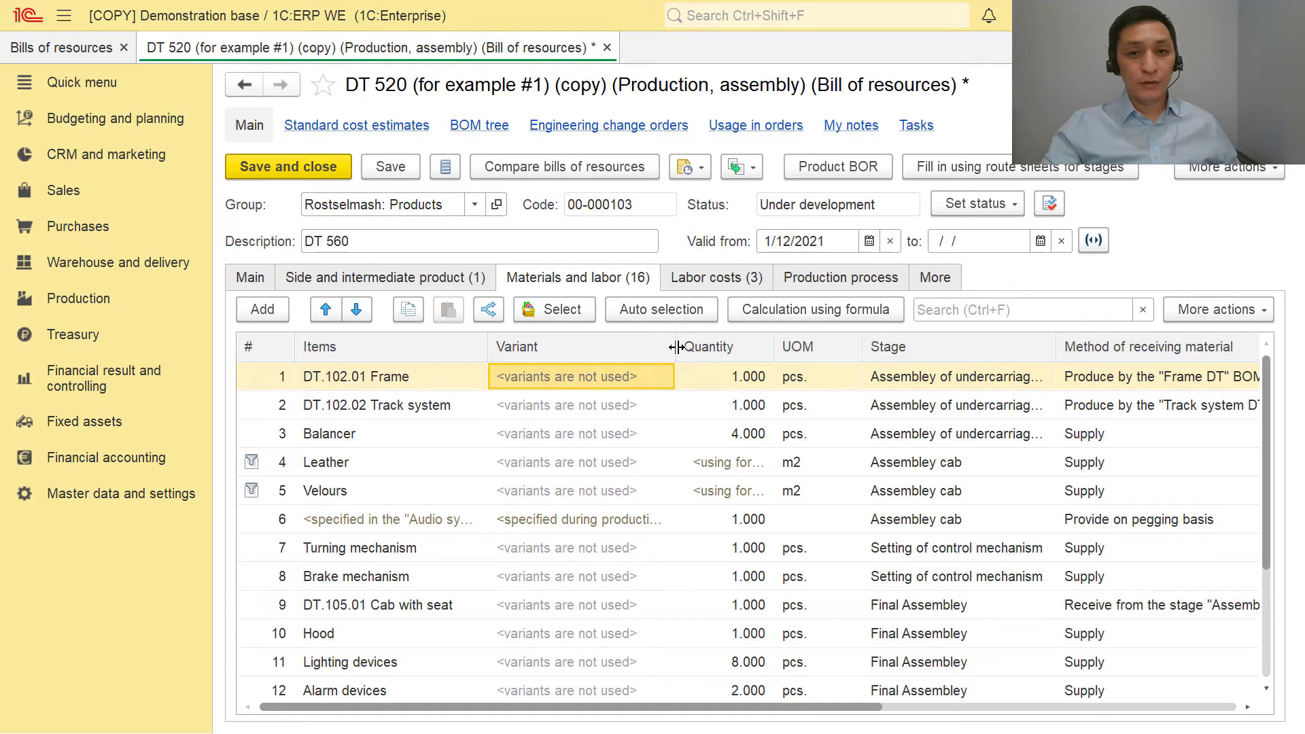
left_click_drag(677, 348, 575, 347)
left_click(1008, 384)
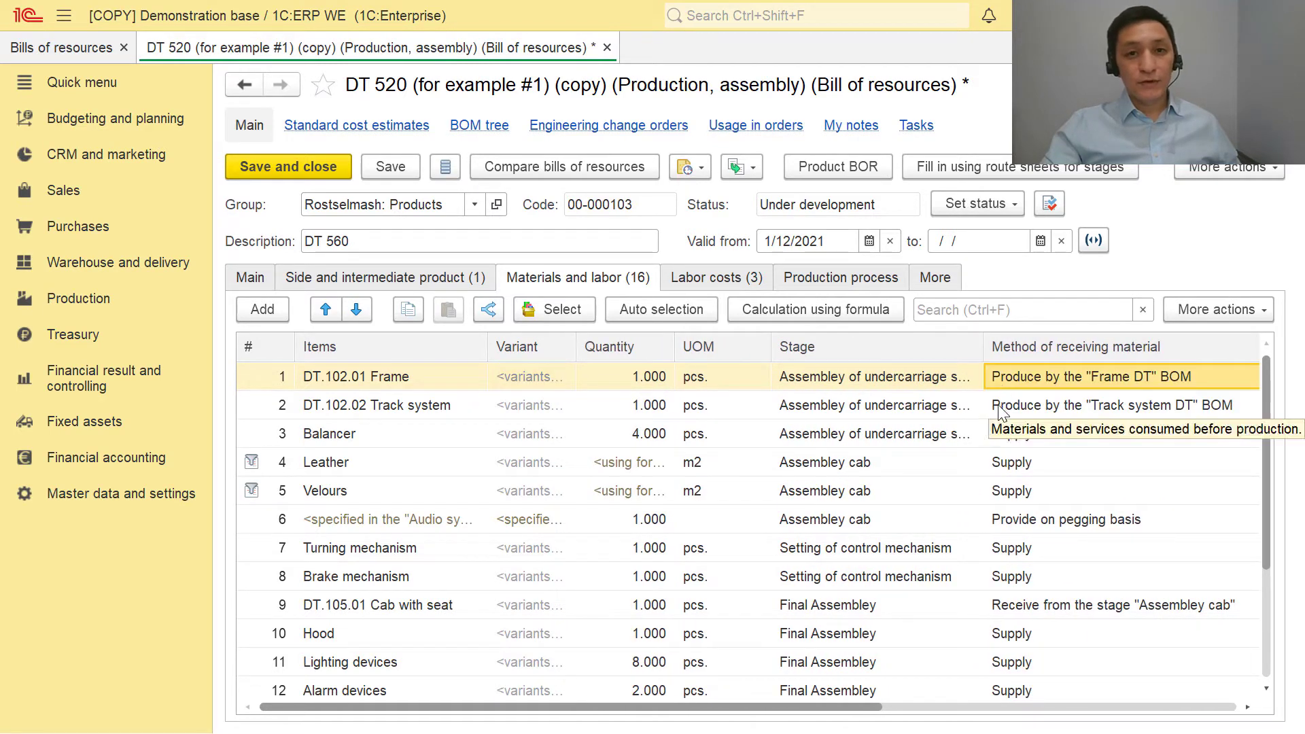
View the DT.102.01 Frame receipt method and its available bills of resources, then close without changes
left_click(1011, 382)
left_click(1206, 378)
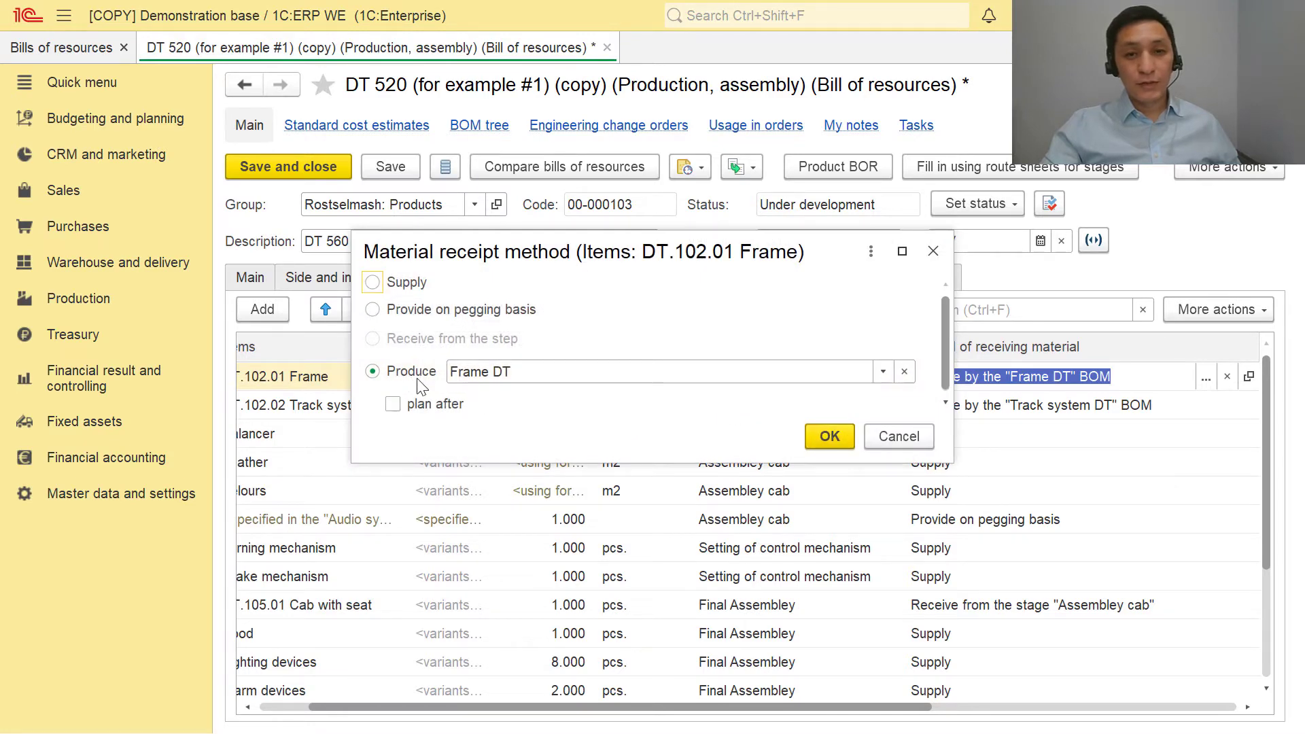
left_click(748, 368)
left_click(535, 425)
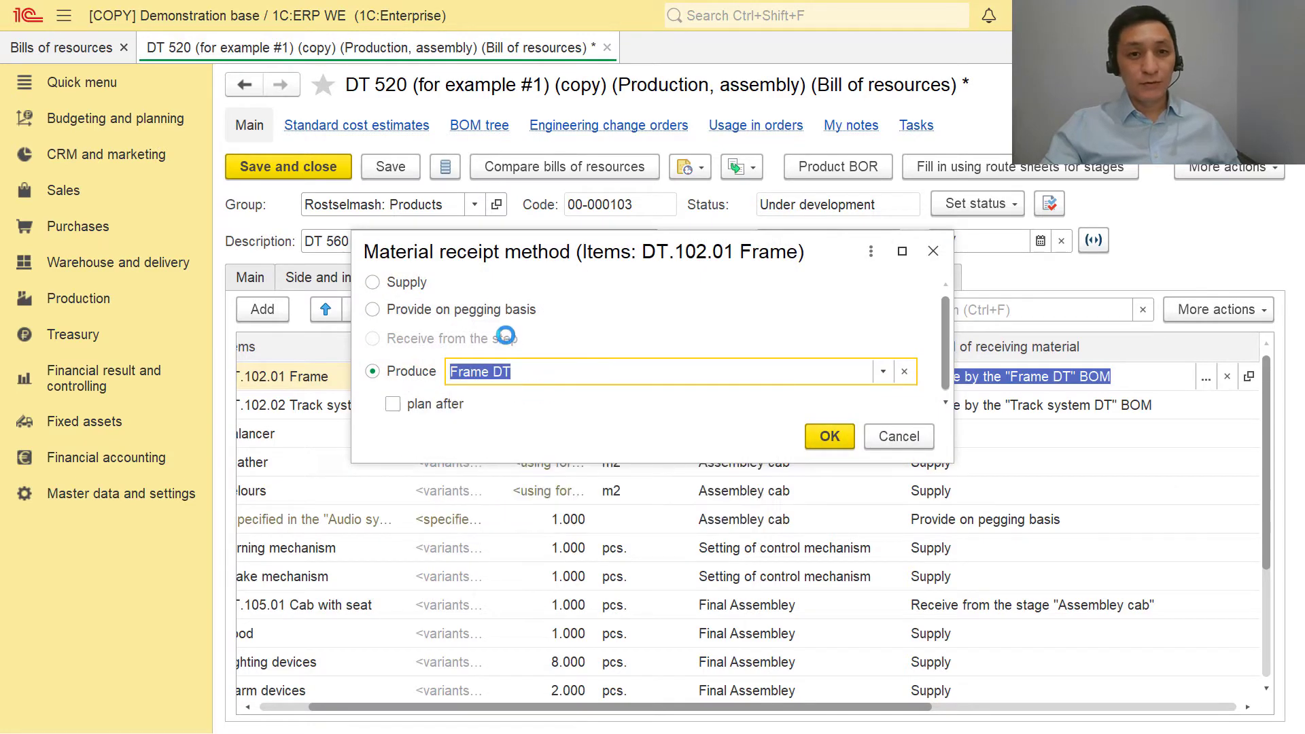
key("Escape")
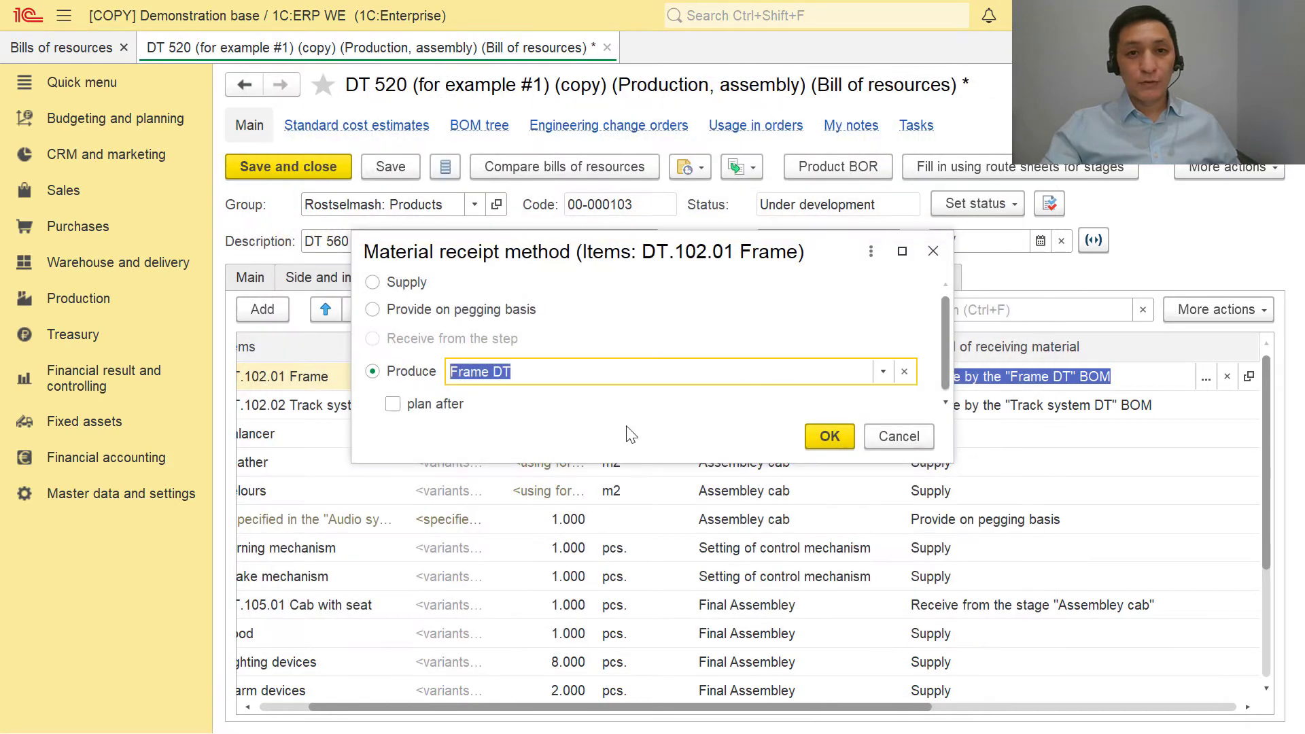
key("Escape")
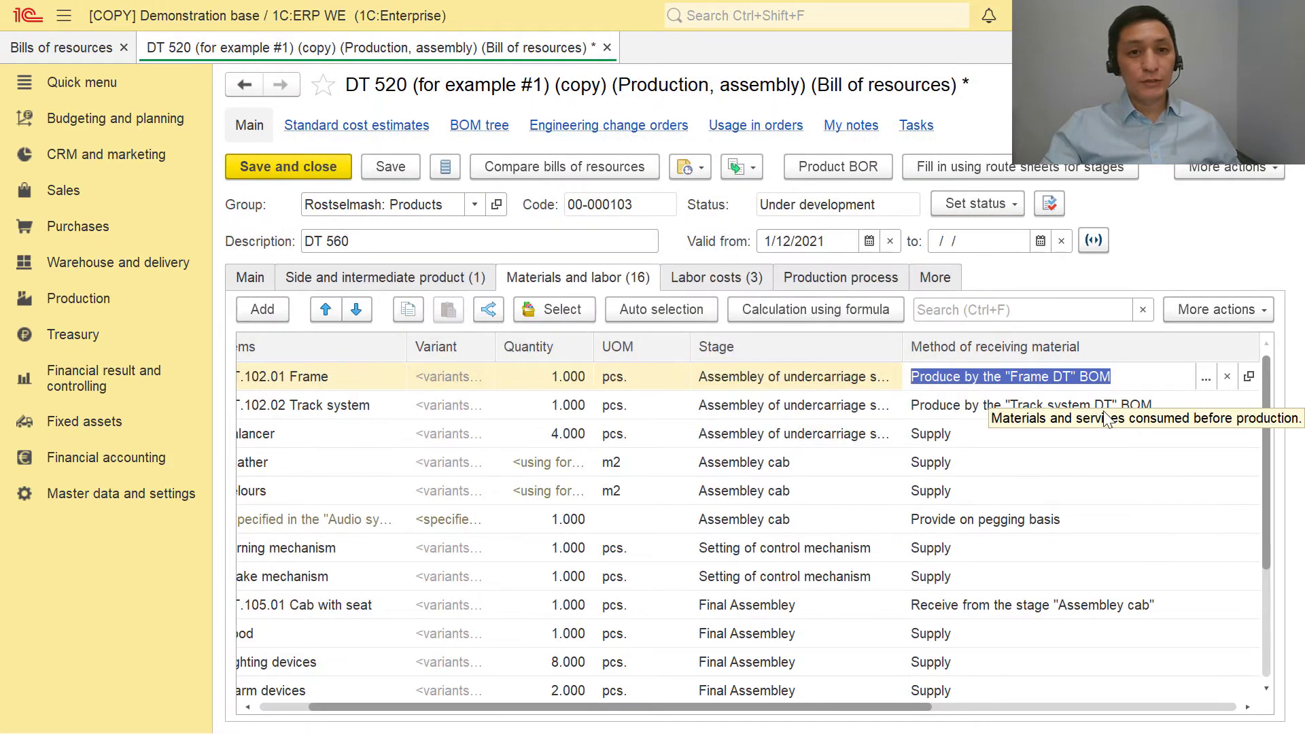
View the DT.102.02 Track system receipt method and its available bills of resources, then close without changes
double_click(1177, 405)
left_click(1206, 408)
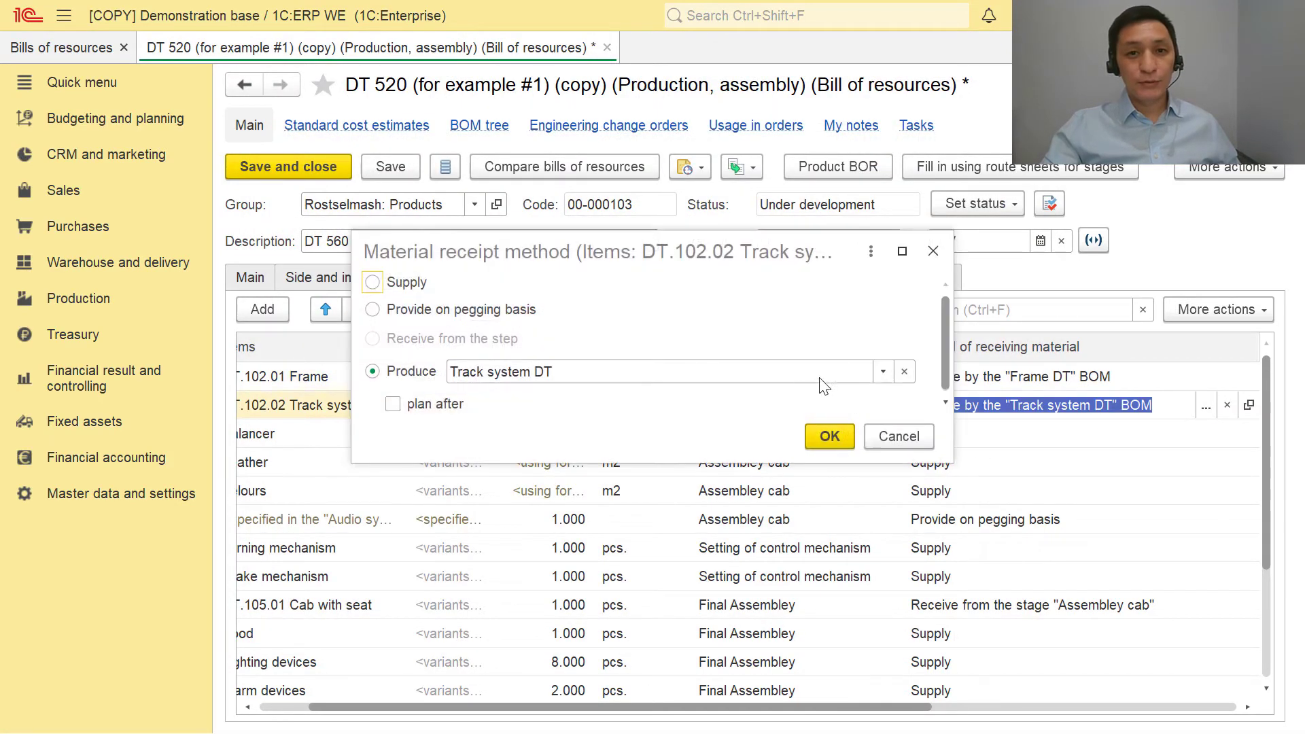
left_click(883, 372)
left_click(528, 426)
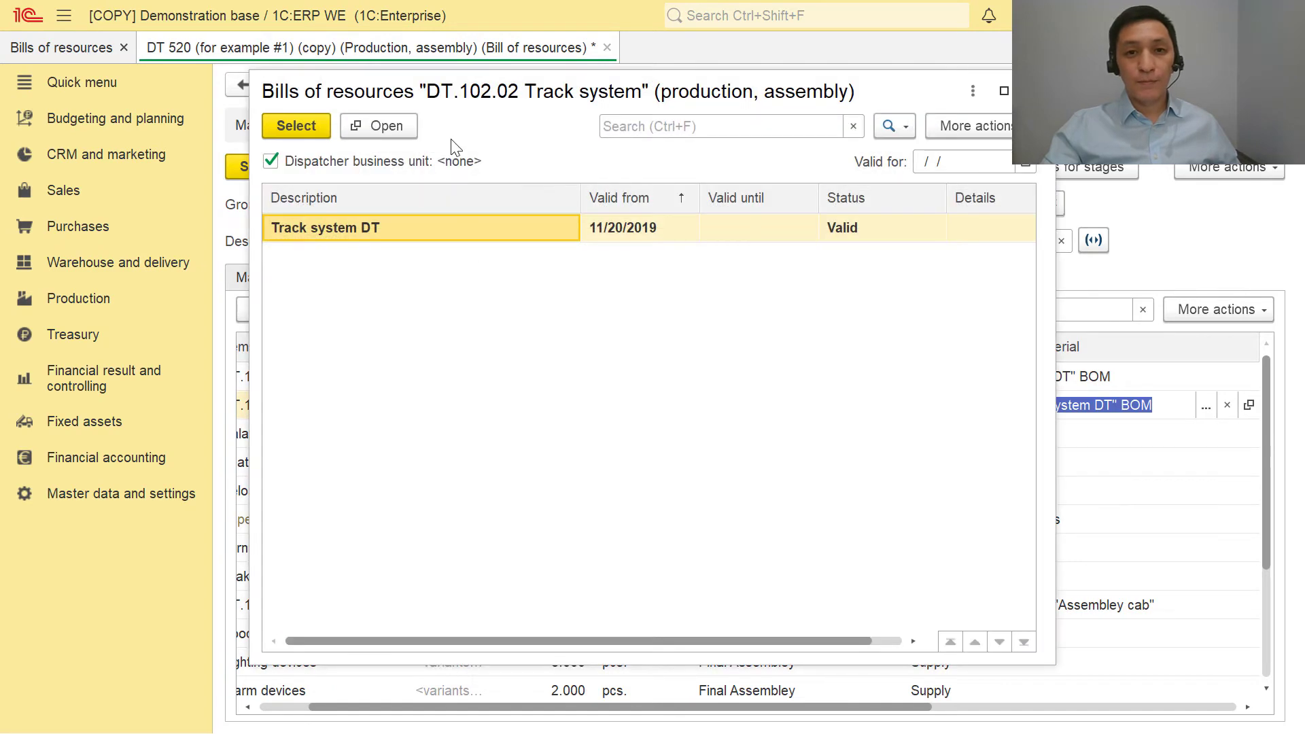
key("Escape")
key("Escape")
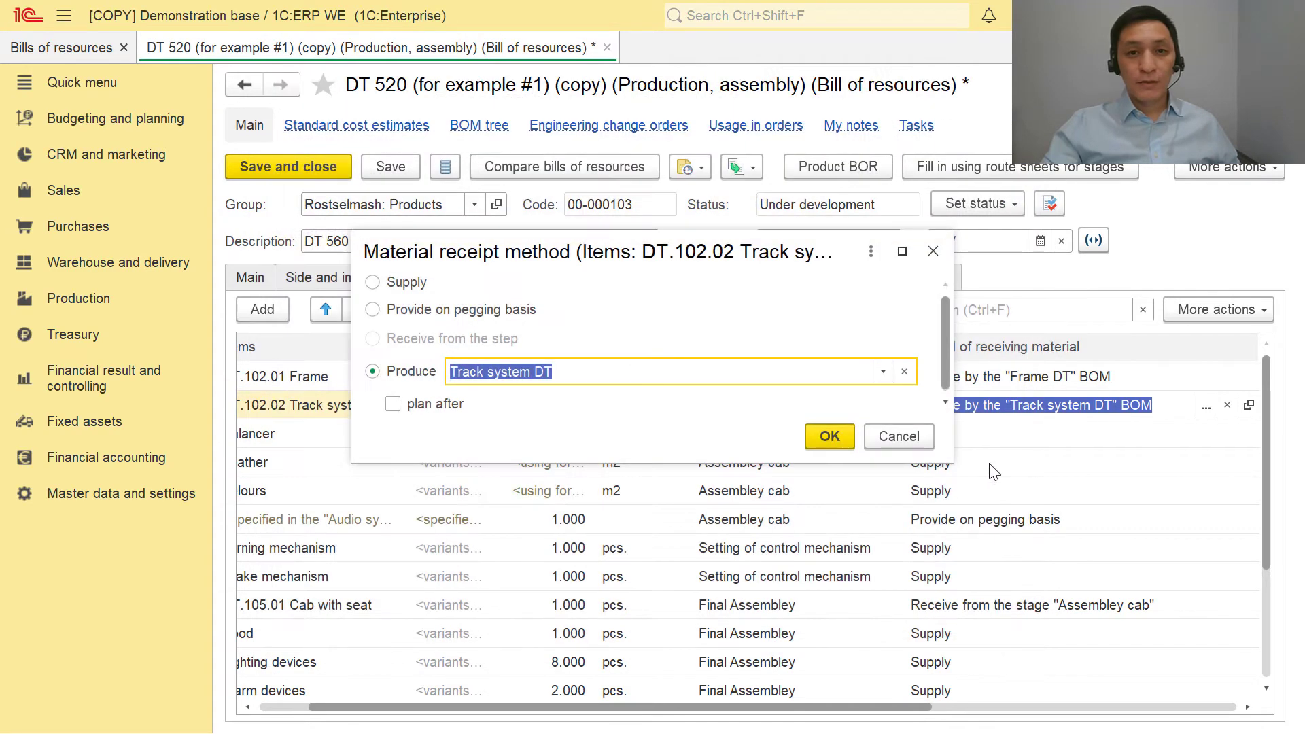
key("Escape")
Select the DT.105.01 Cab with seat material and narrow the Stage column of the materials table
key("Left")
key("Left")
key("Left")
key("Left")
key("Left")
key("Left")
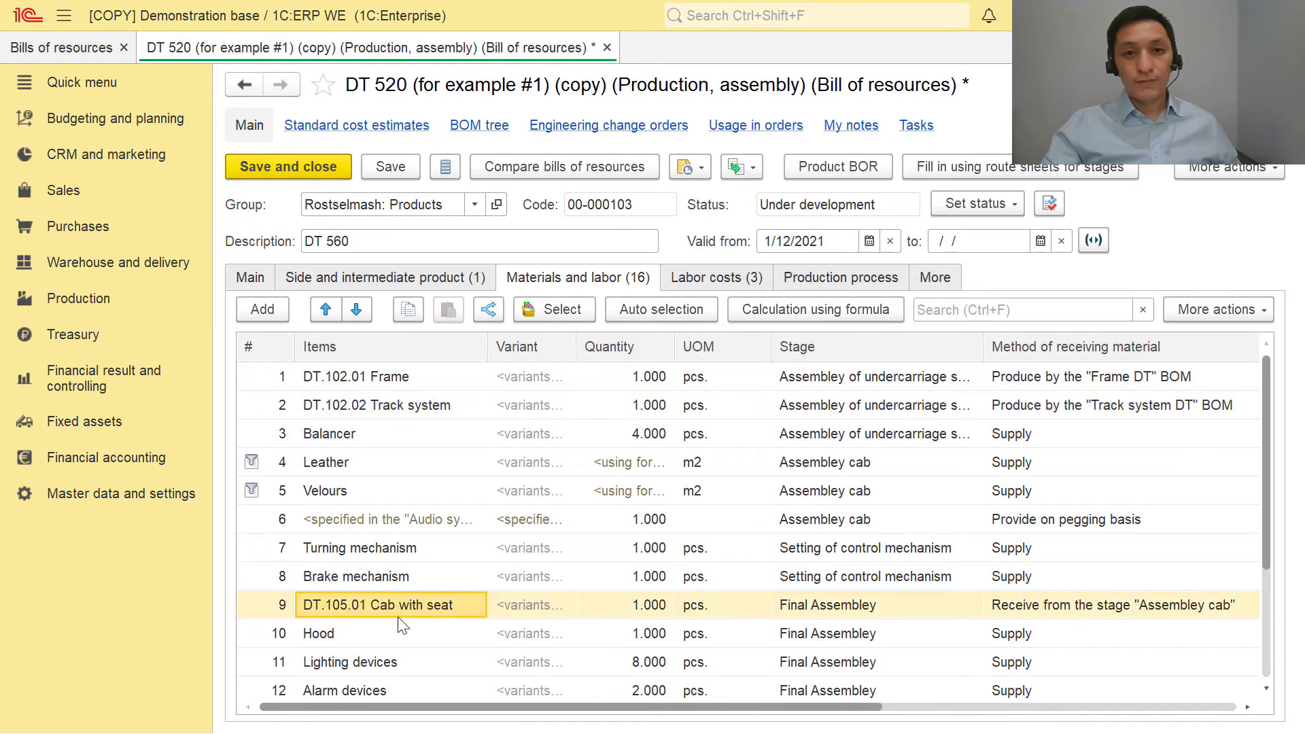
left_click(332, 606)
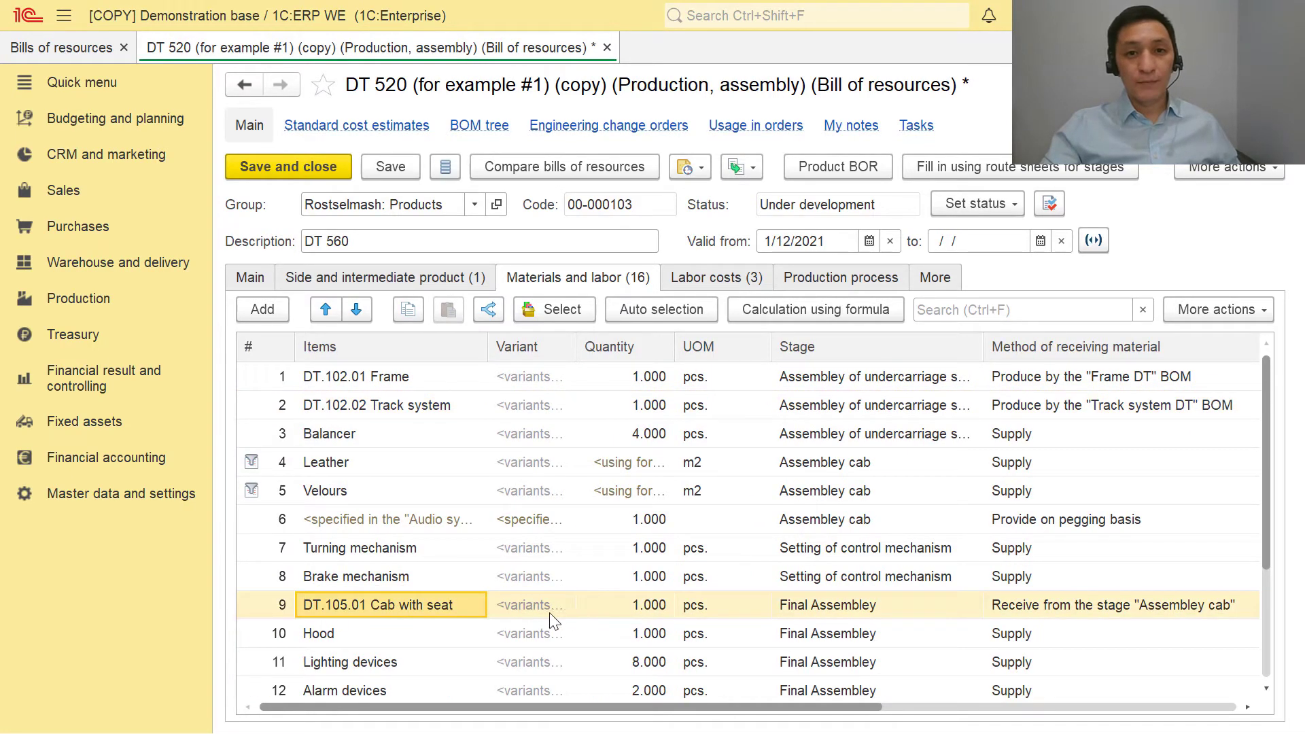
left_click(883, 616)
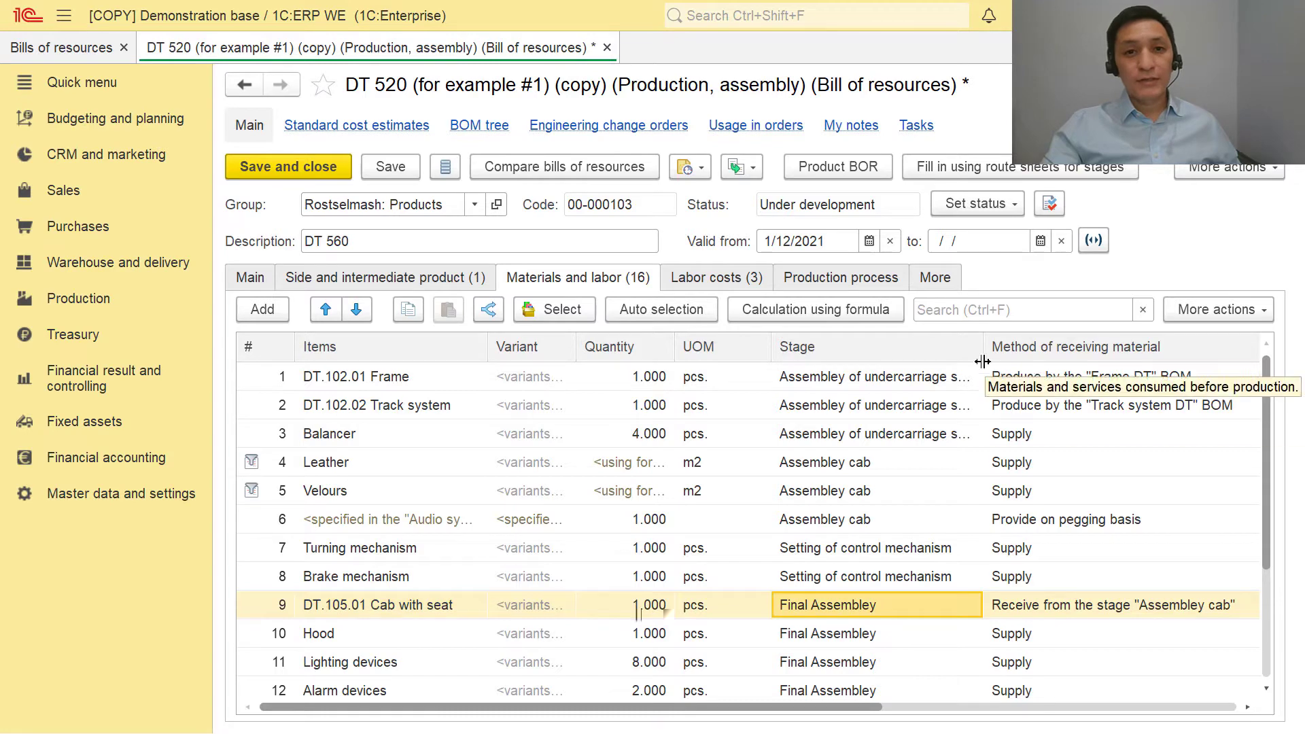
left_click_drag(983, 347, 945, 347)
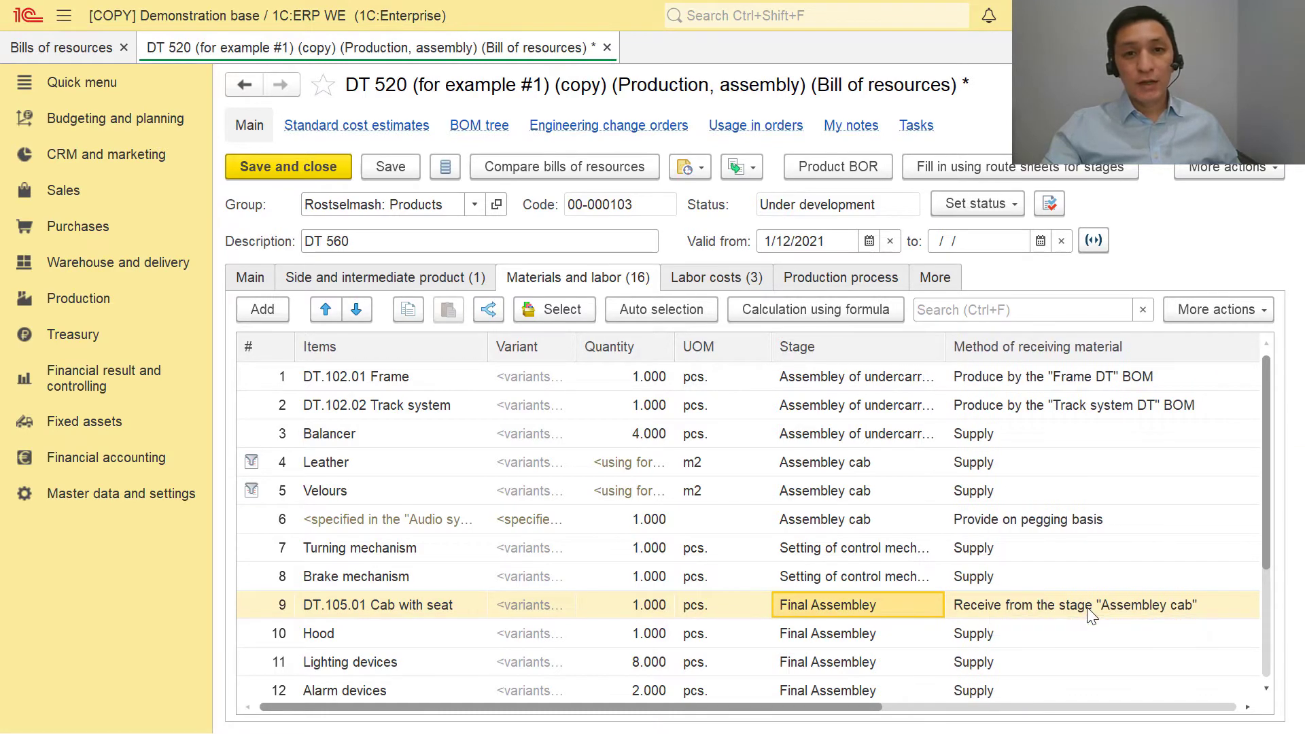
Check from which manufacturing stage the DT.105.01 Cab with seat is received, and close the settings without changes
double_click(1045, 605)
left_click(1228, 607)
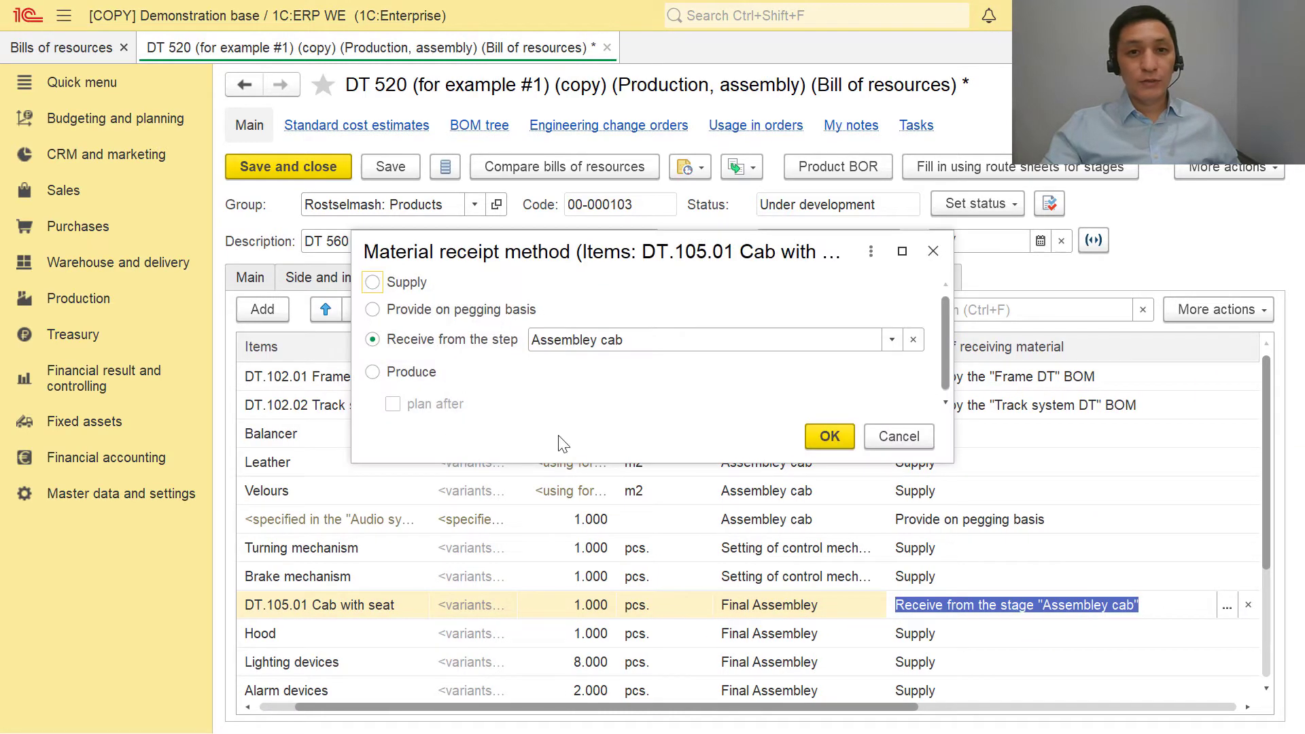
left_click(681, 345)
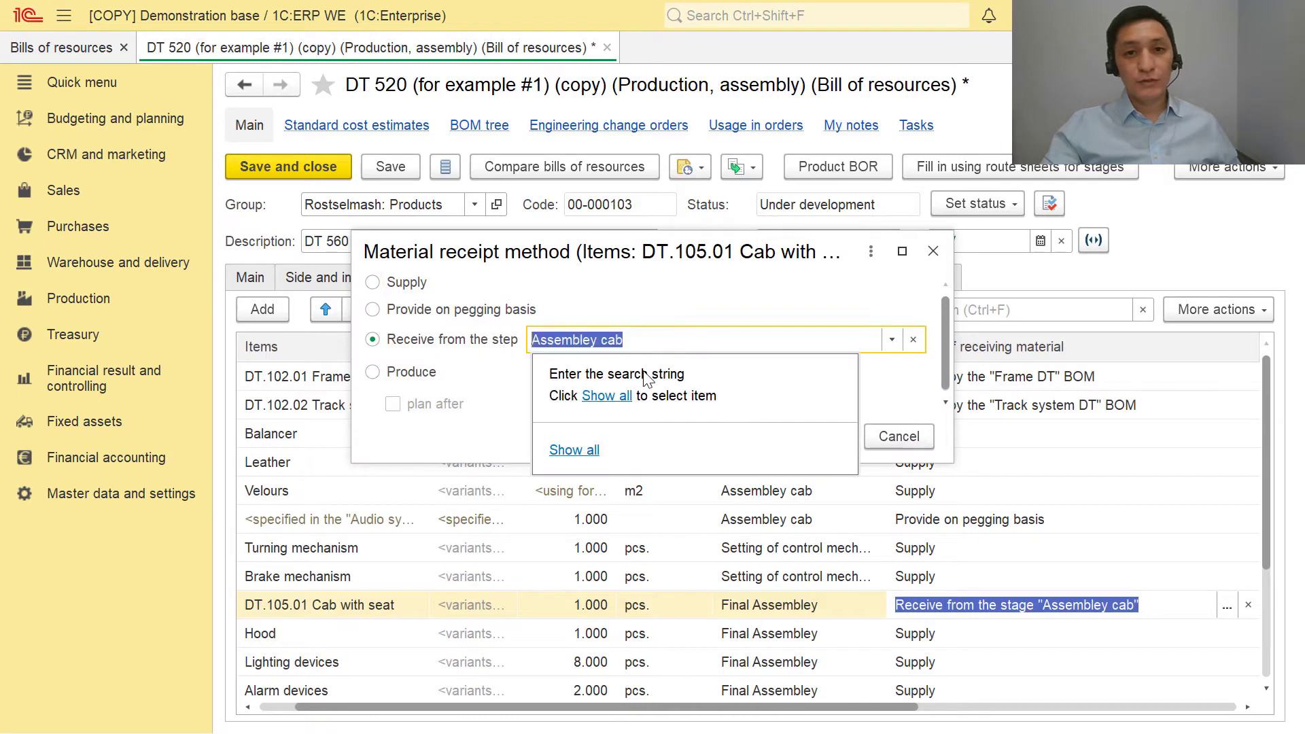
left_click(611, 397)
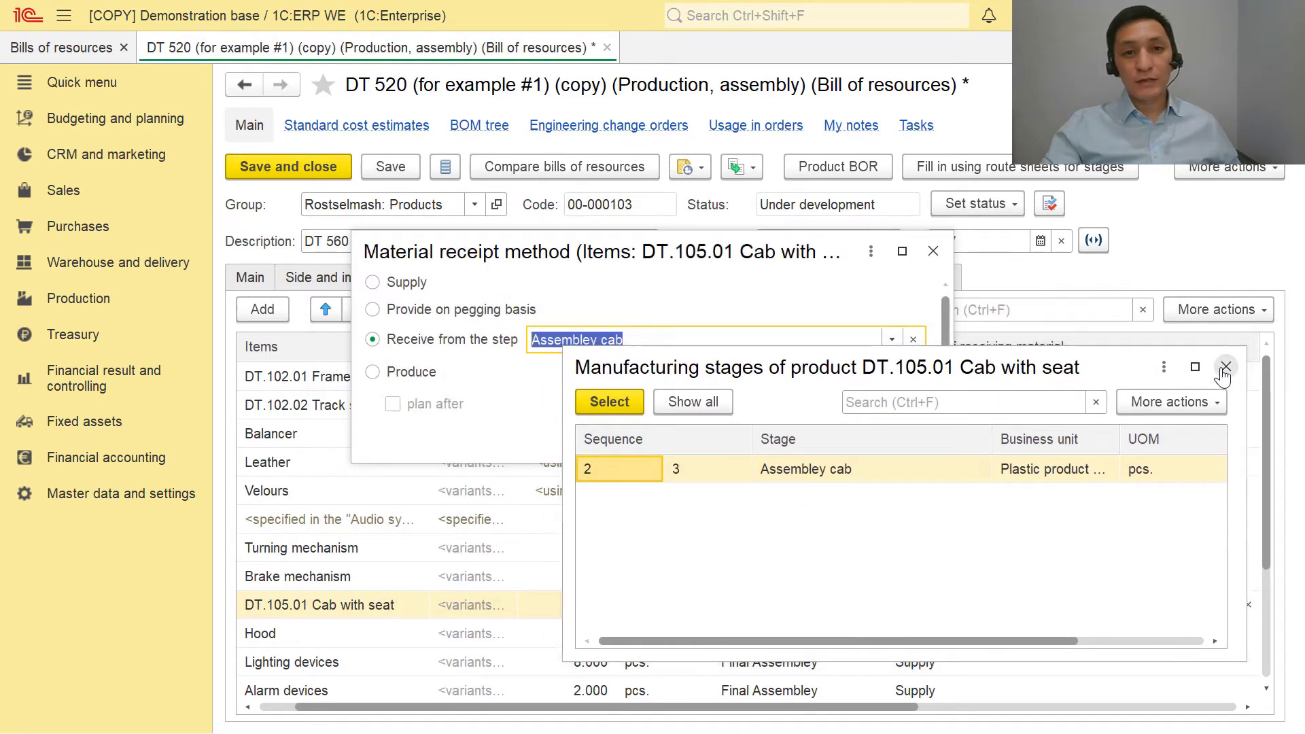
left_click(1226, 366)
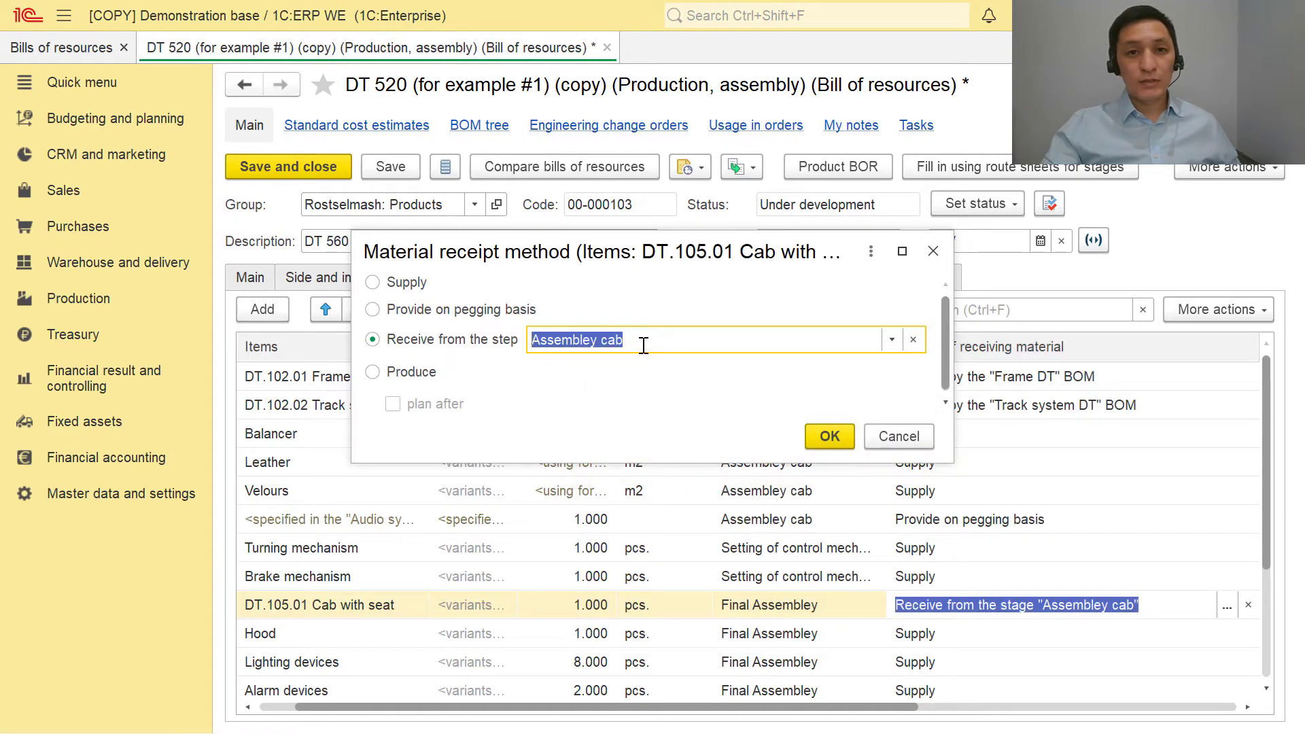
left_click(933, 251)
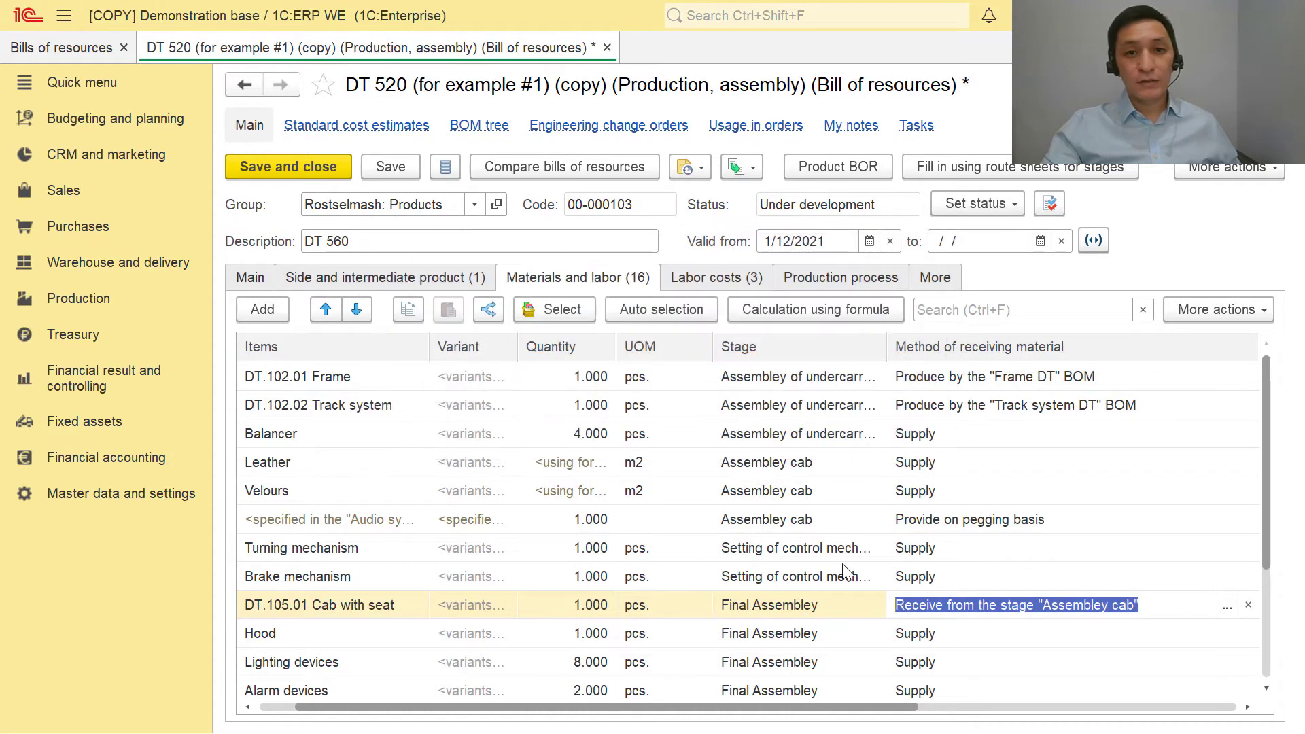
left_click(736, 599)
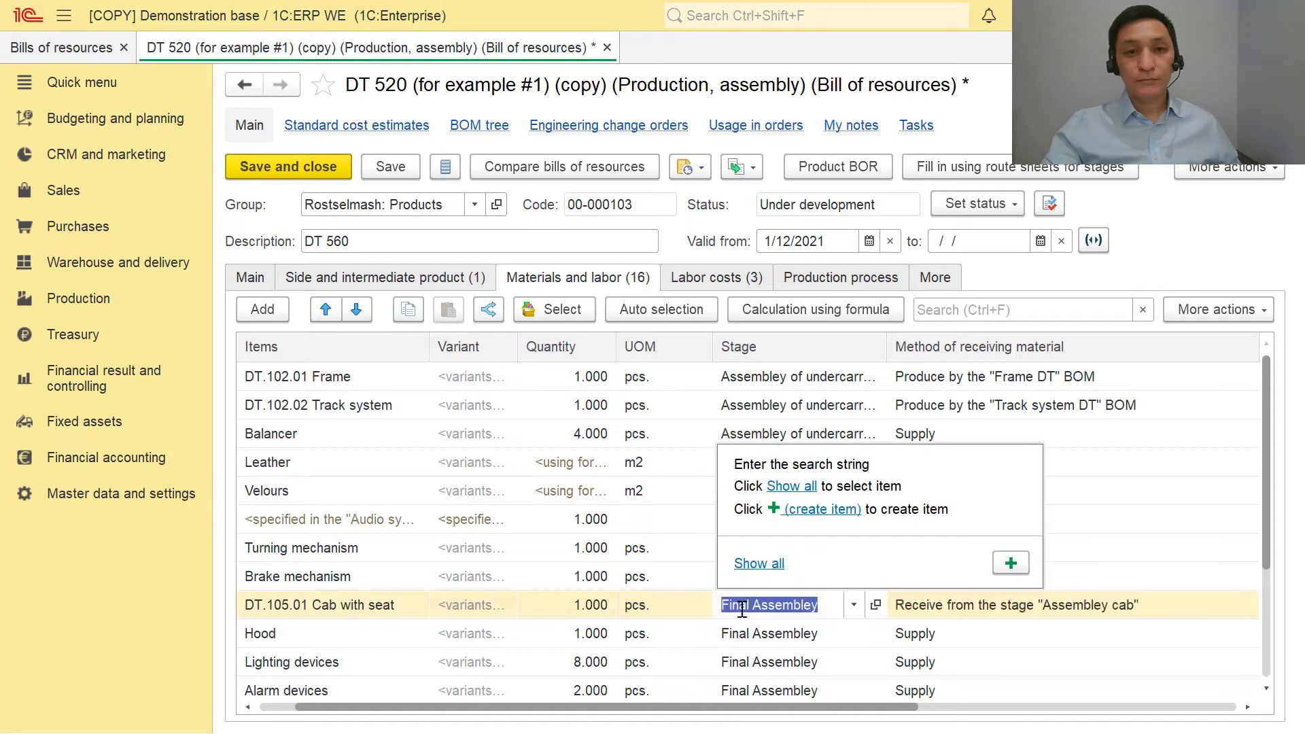
left_click(375, 609)
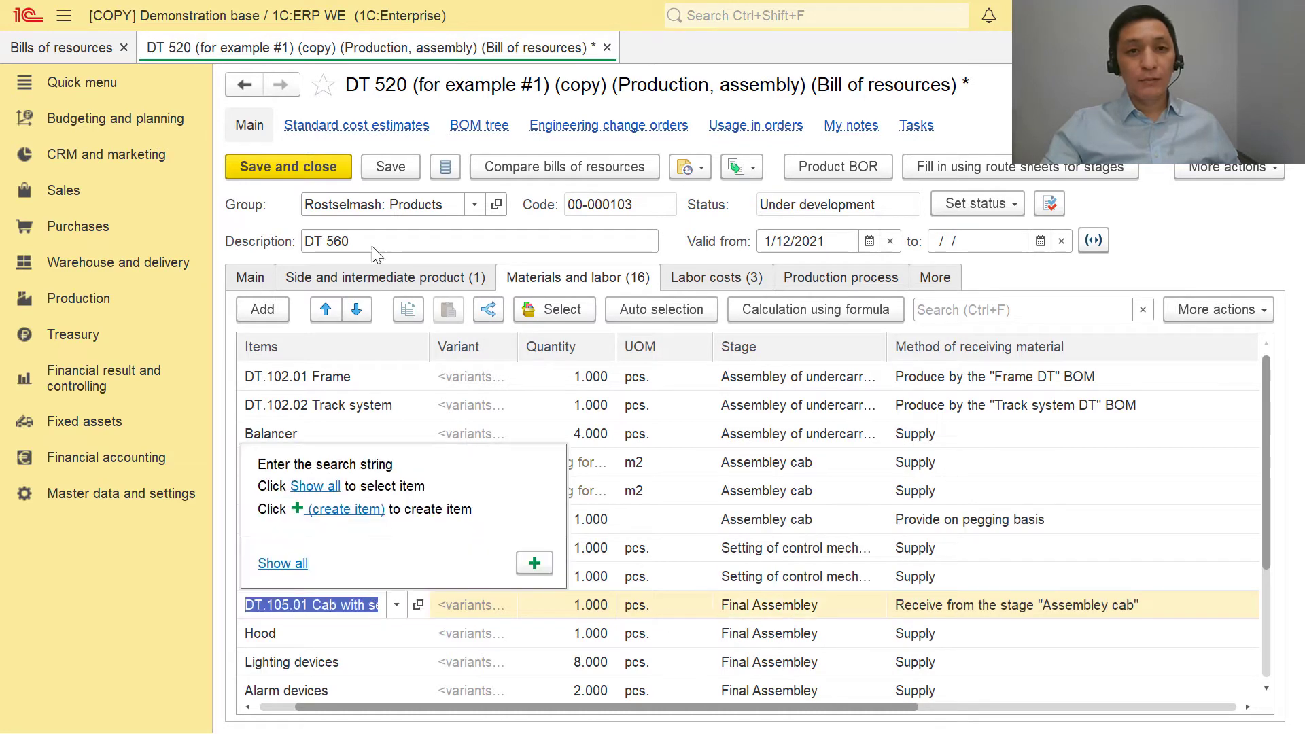
Show the BOM tree of this bill of resources and expand all levels under DT 520
left_click(473, 129)
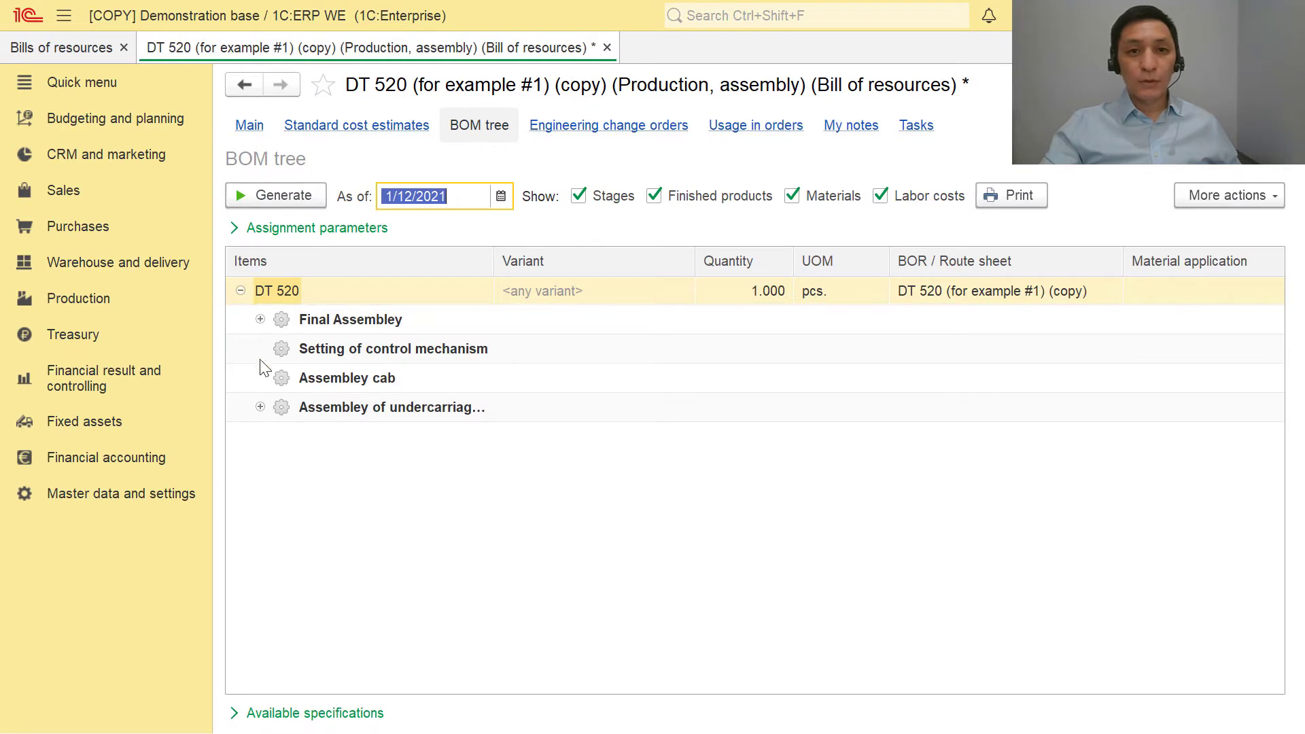
left_click(272, 287)
right_click(272, 287)
left_click(234, 391)
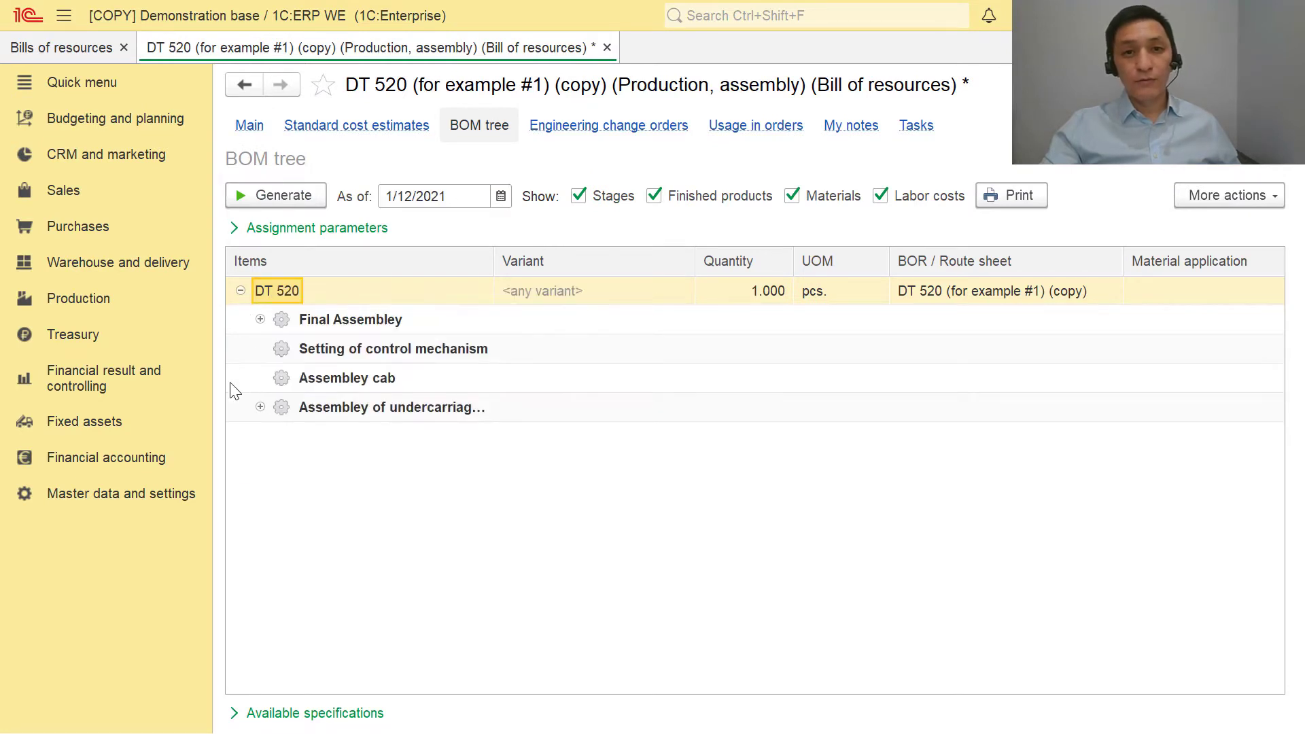
left_click(232, 385)
left_click(261, 407)
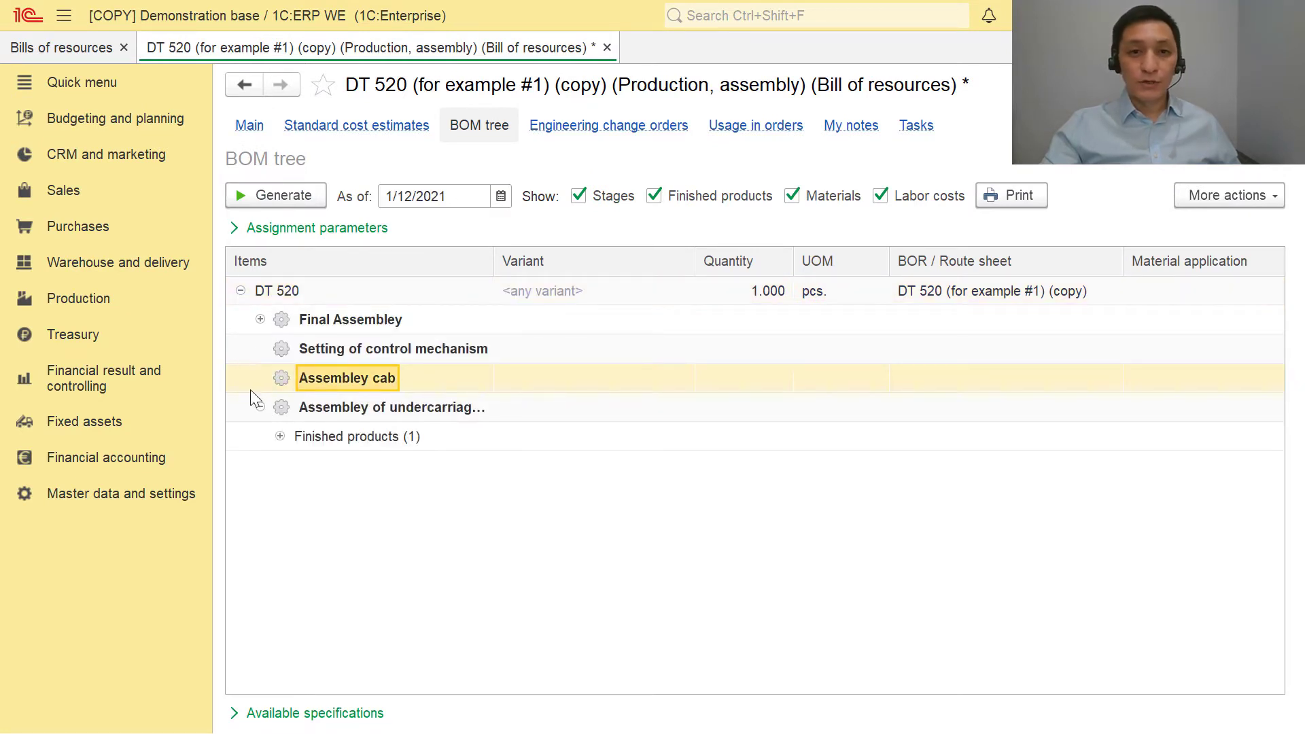
right_click(280, 295)
left_click(361, 470)
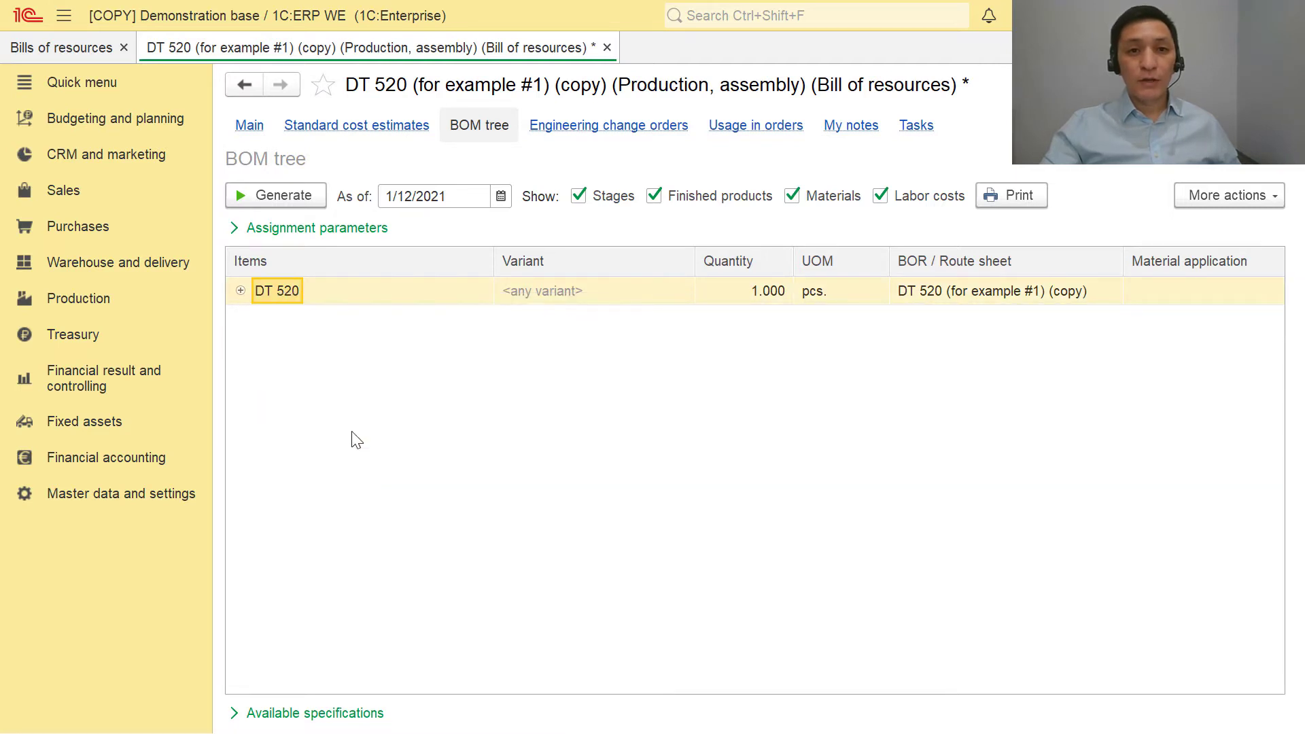
right_click(269, 293)
left_click(331, 442)
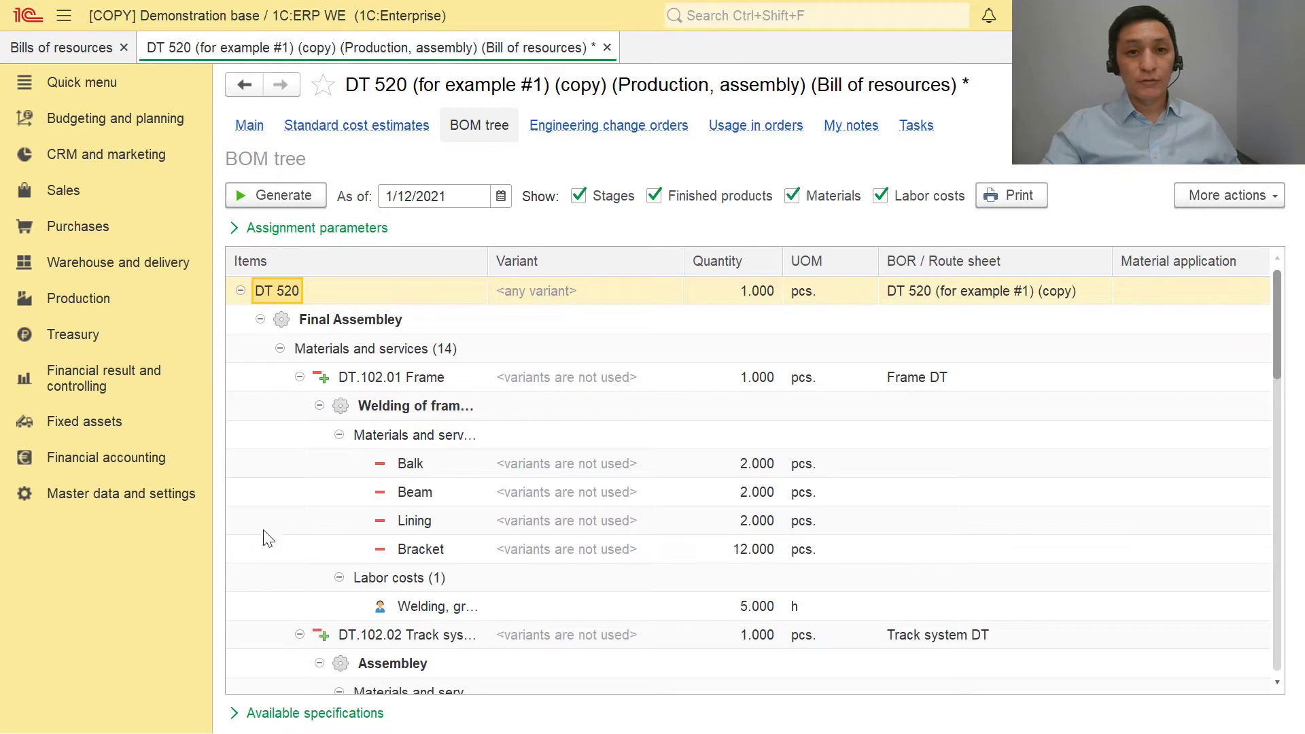
left_click(242, 351)
left_click(280, 298)
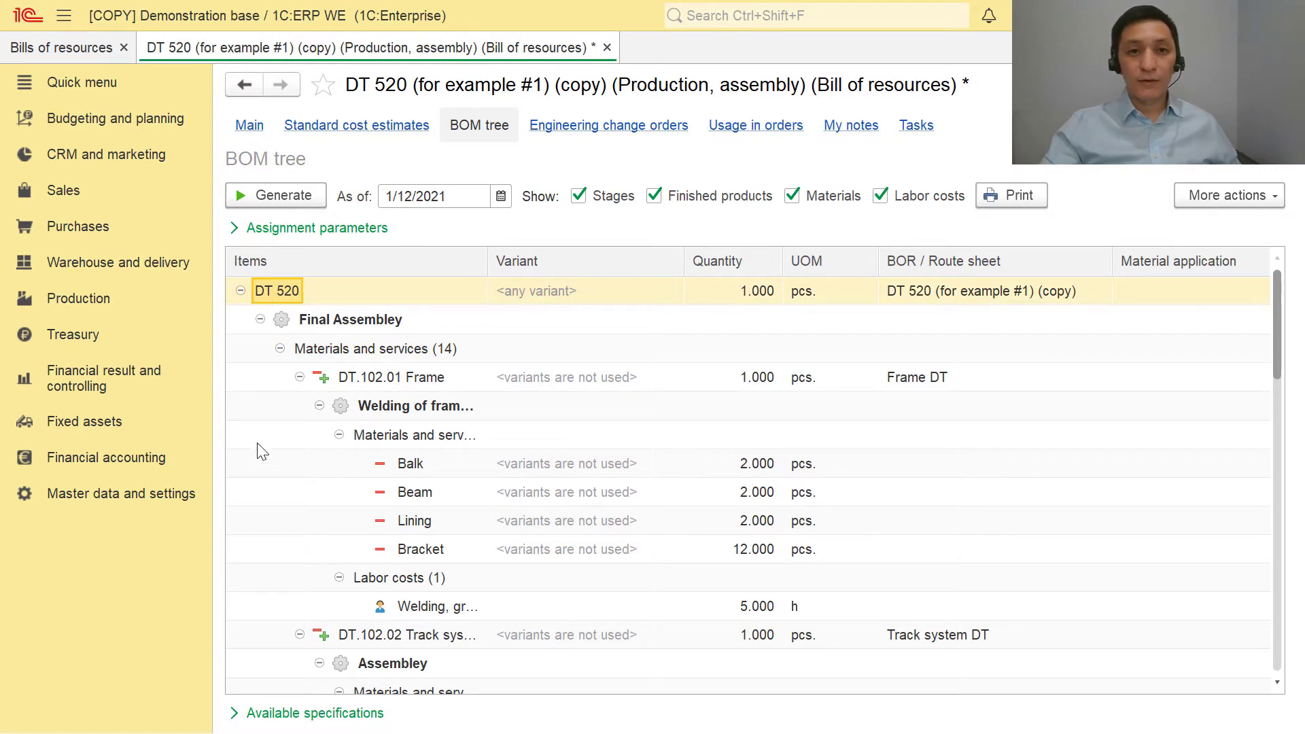
Examine the Frame and Track system components in the BOM tree, widening the Items column to show full names
scroll(261, 445, "down", 1)
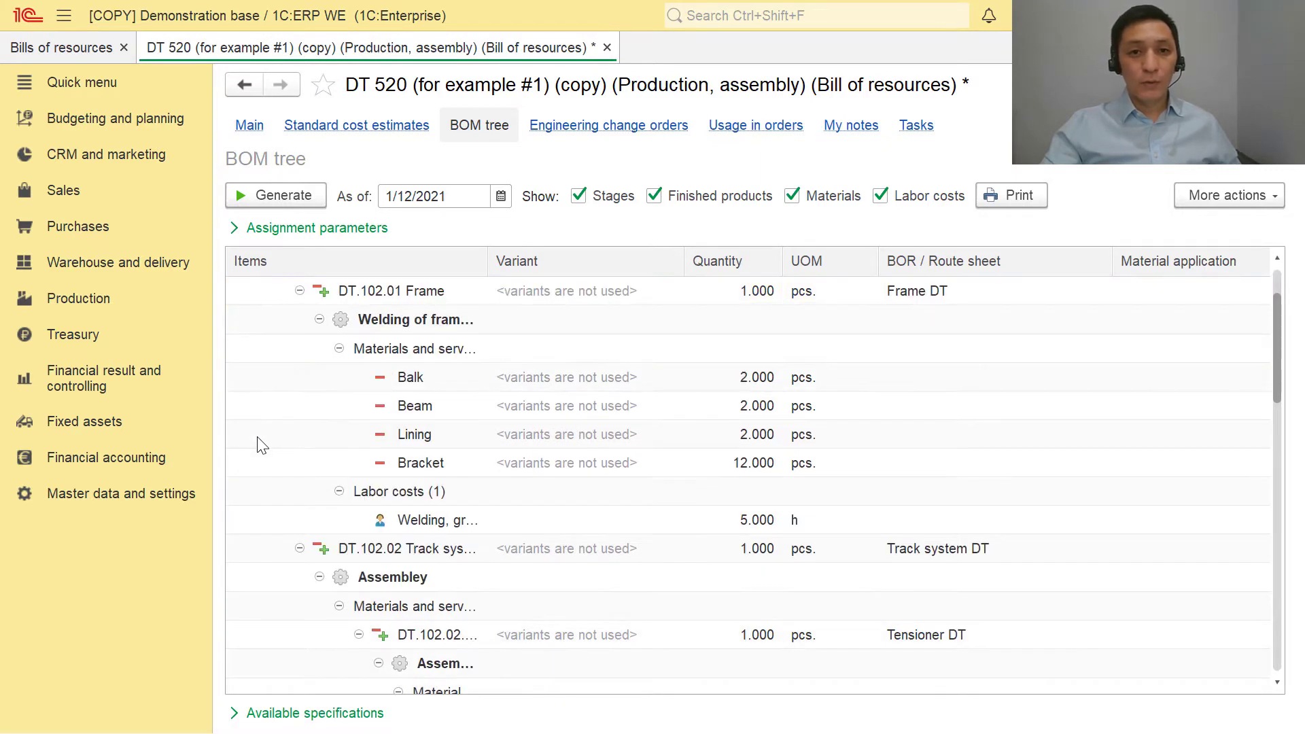
left_click(398, 352)
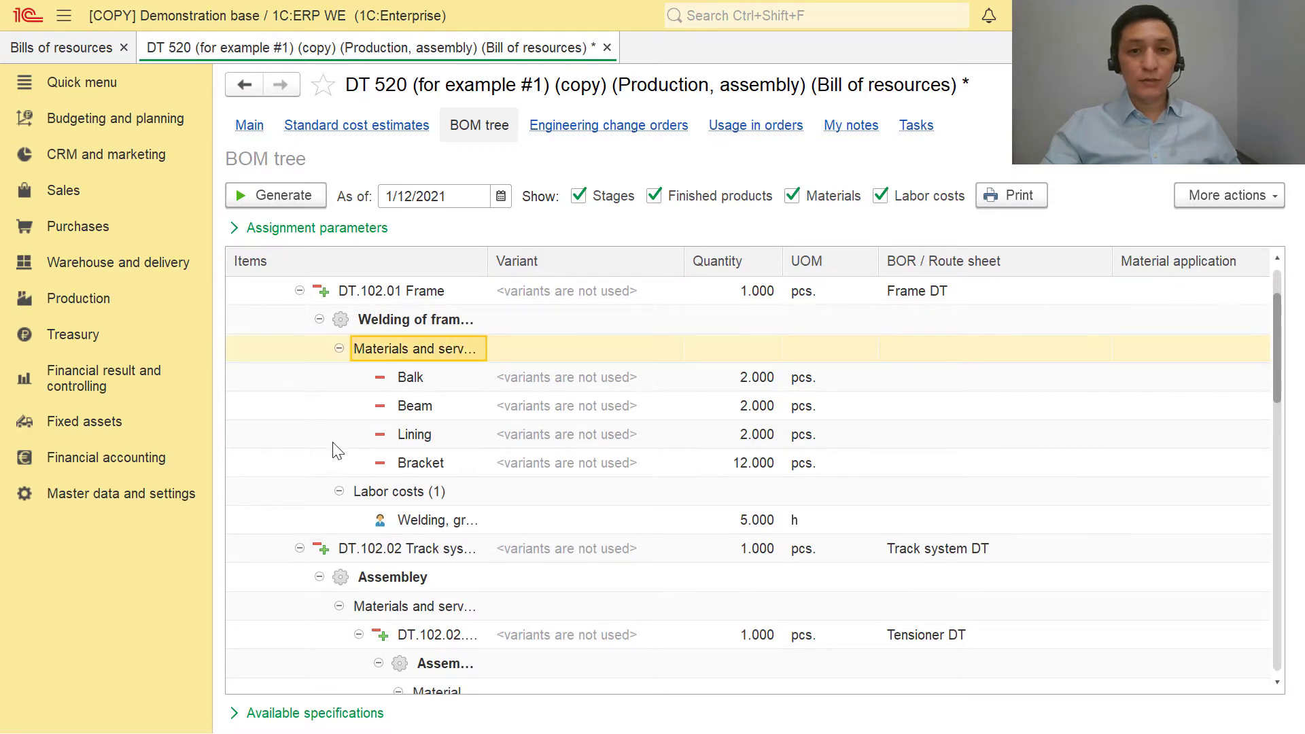
scroll(274, 461, "down", 2)
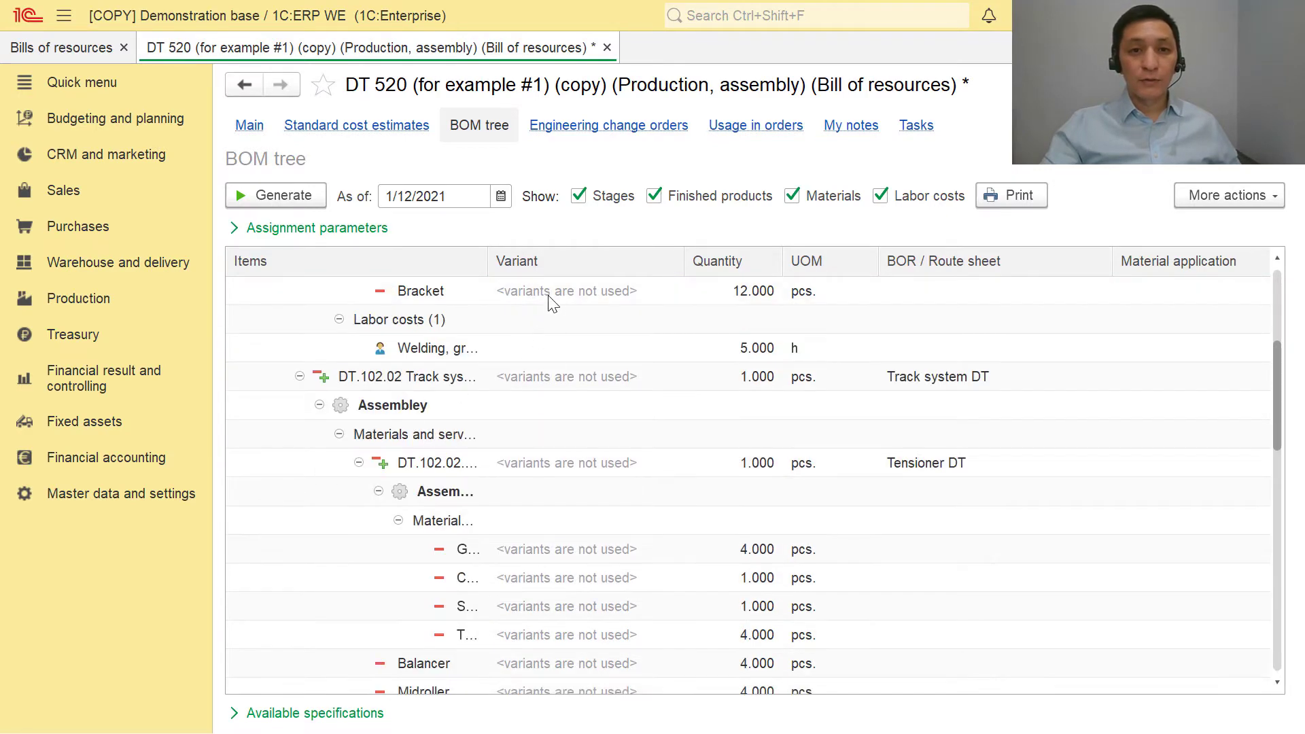
left_click_drag(487, 261, 627, 292)
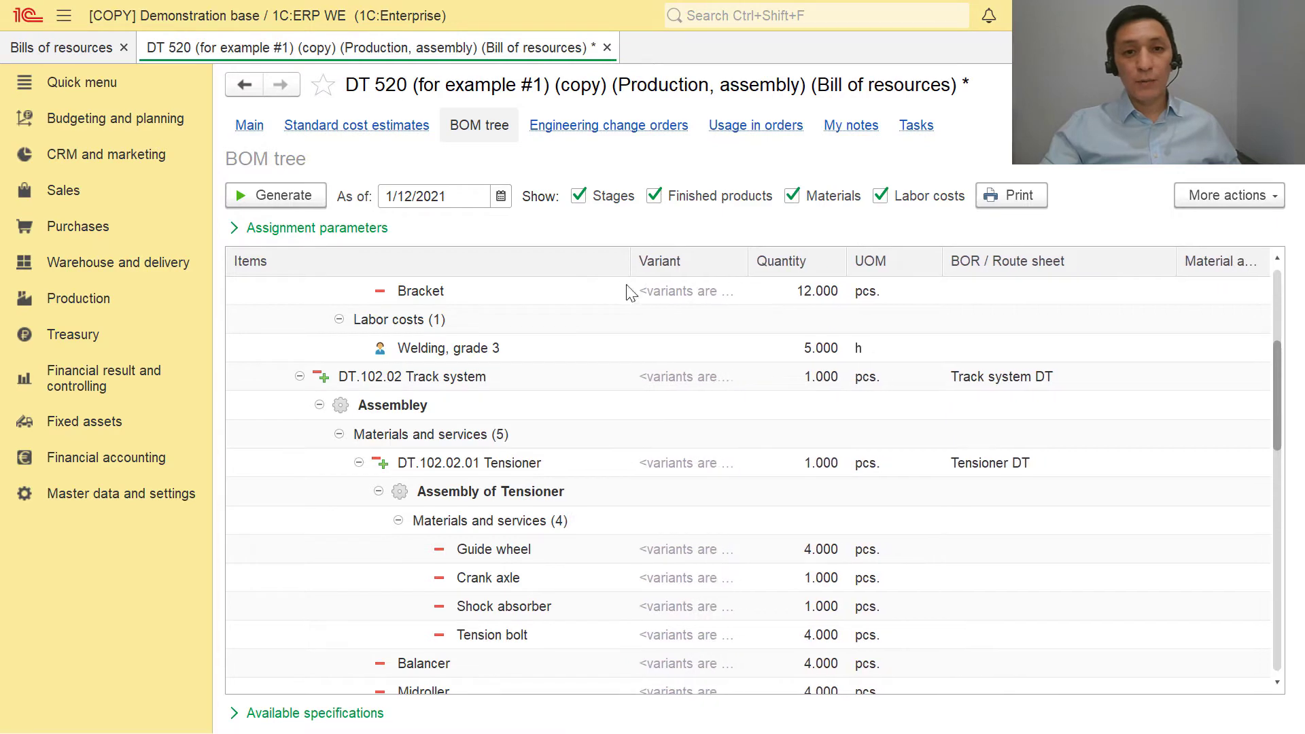
scroll(473, 438, "down", 2)
scroll(478, 465, "down", 4)
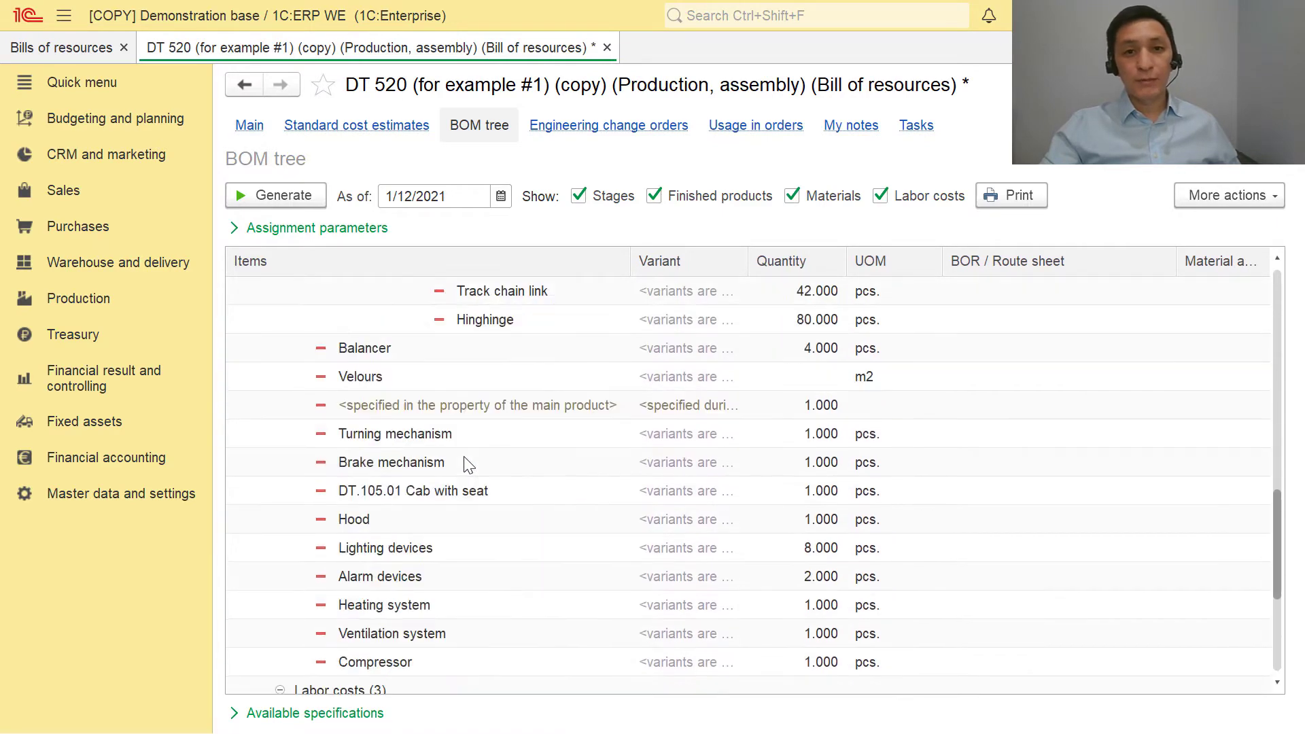
Inspect the BOM tree material specified by the main product's property and narrow the BOR / Route sheet column
left_click(406, 386)
left_click(406, 408)
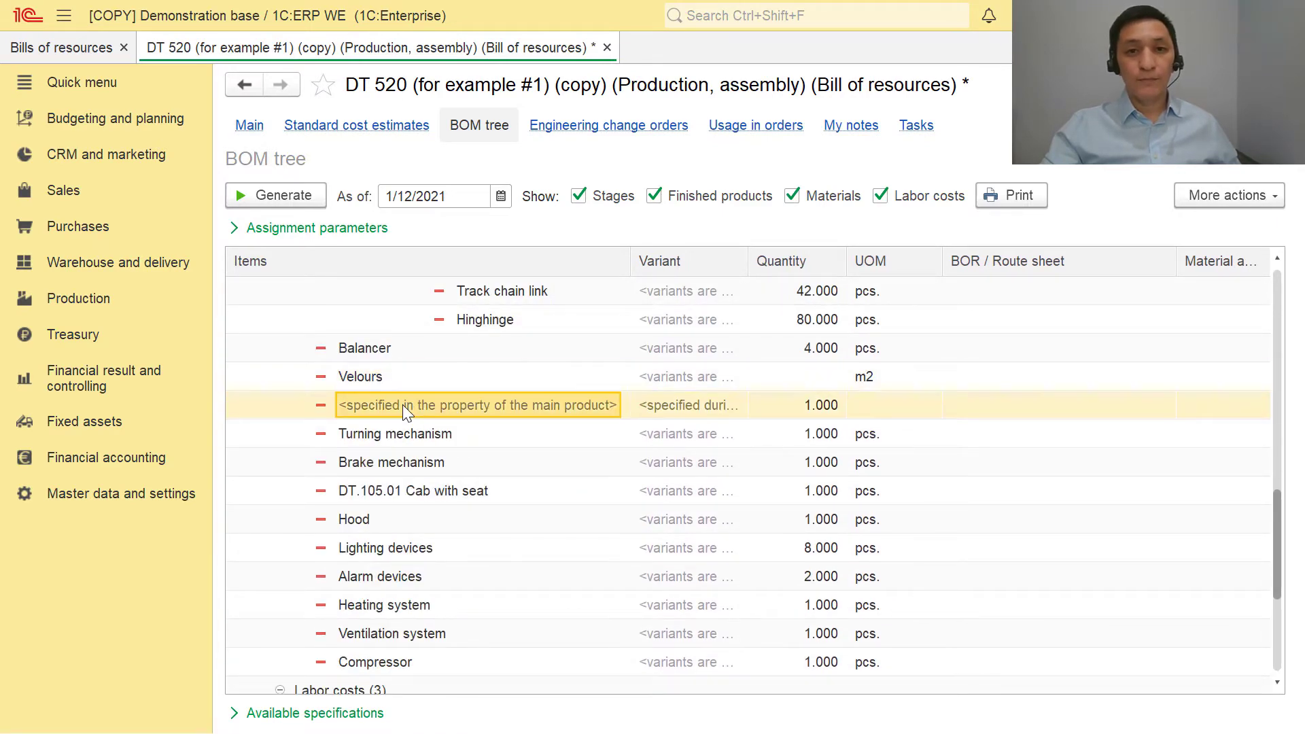
left_click(791, 406)
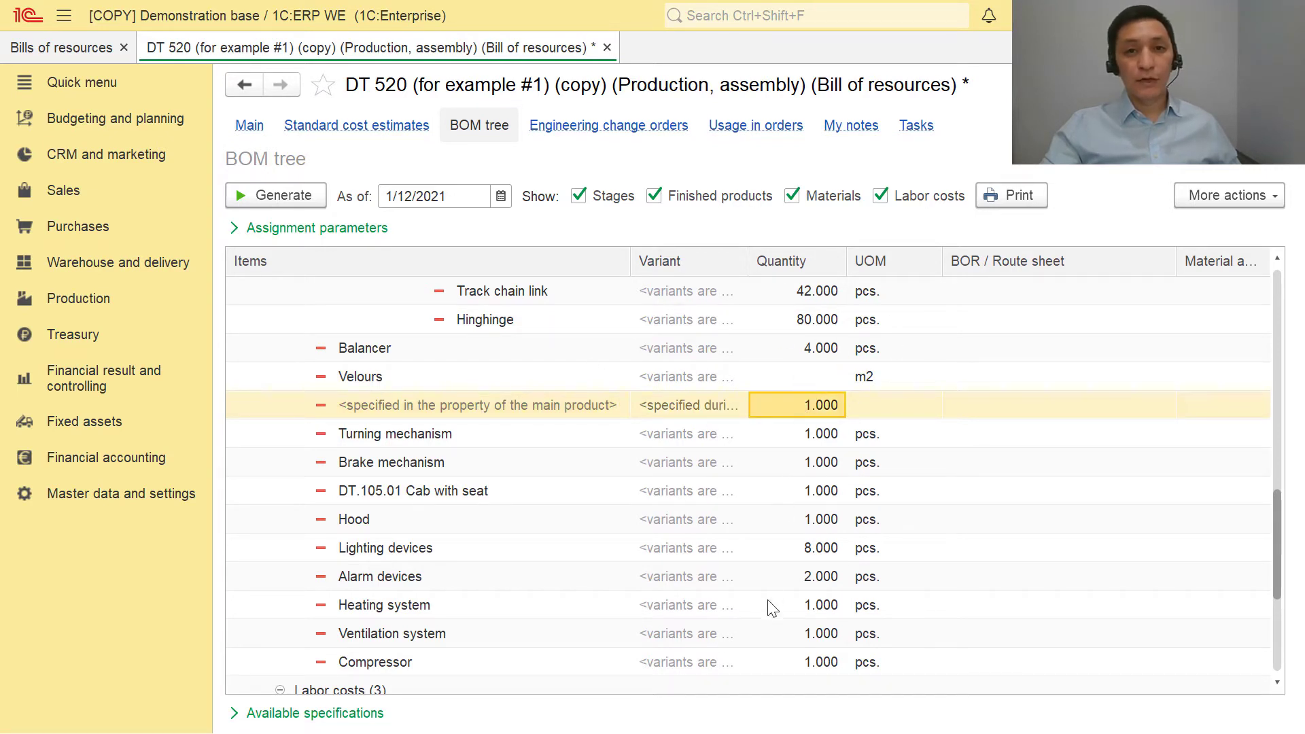
left_click(997, 418)
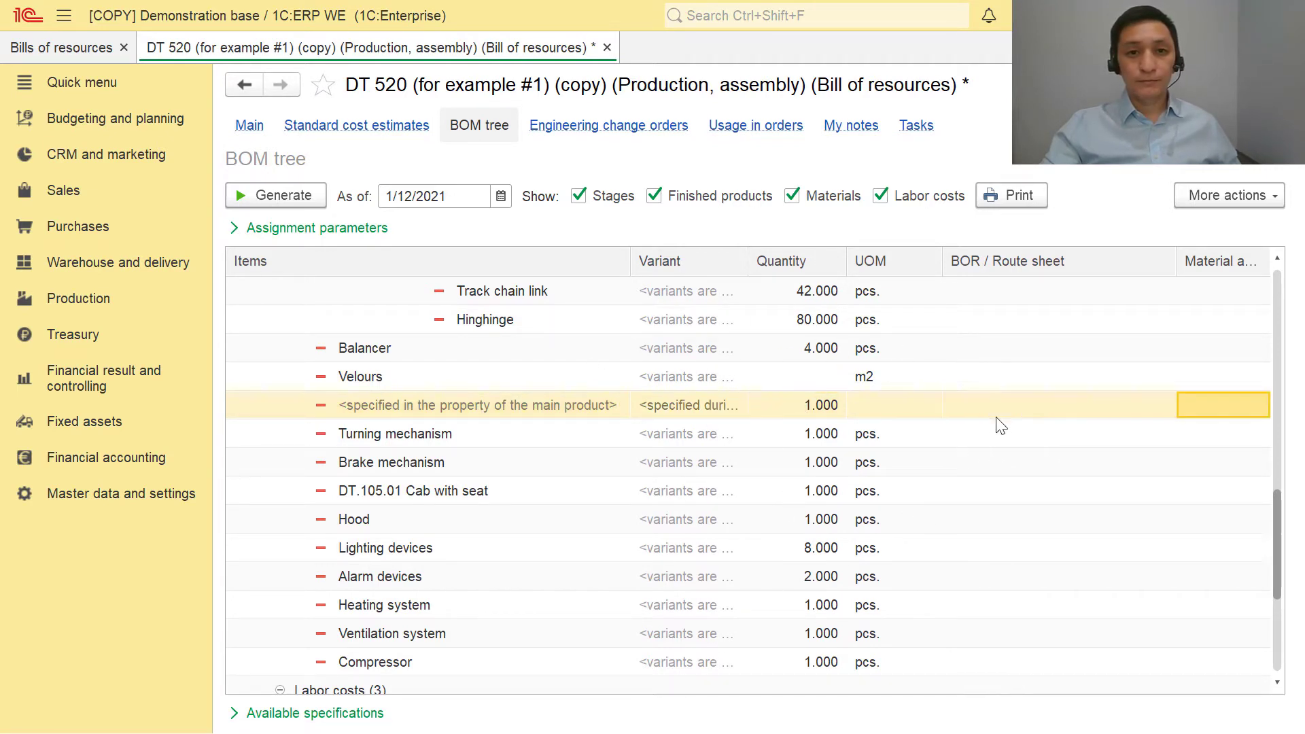
left_click_drag(1177, 262, 1077, 263)
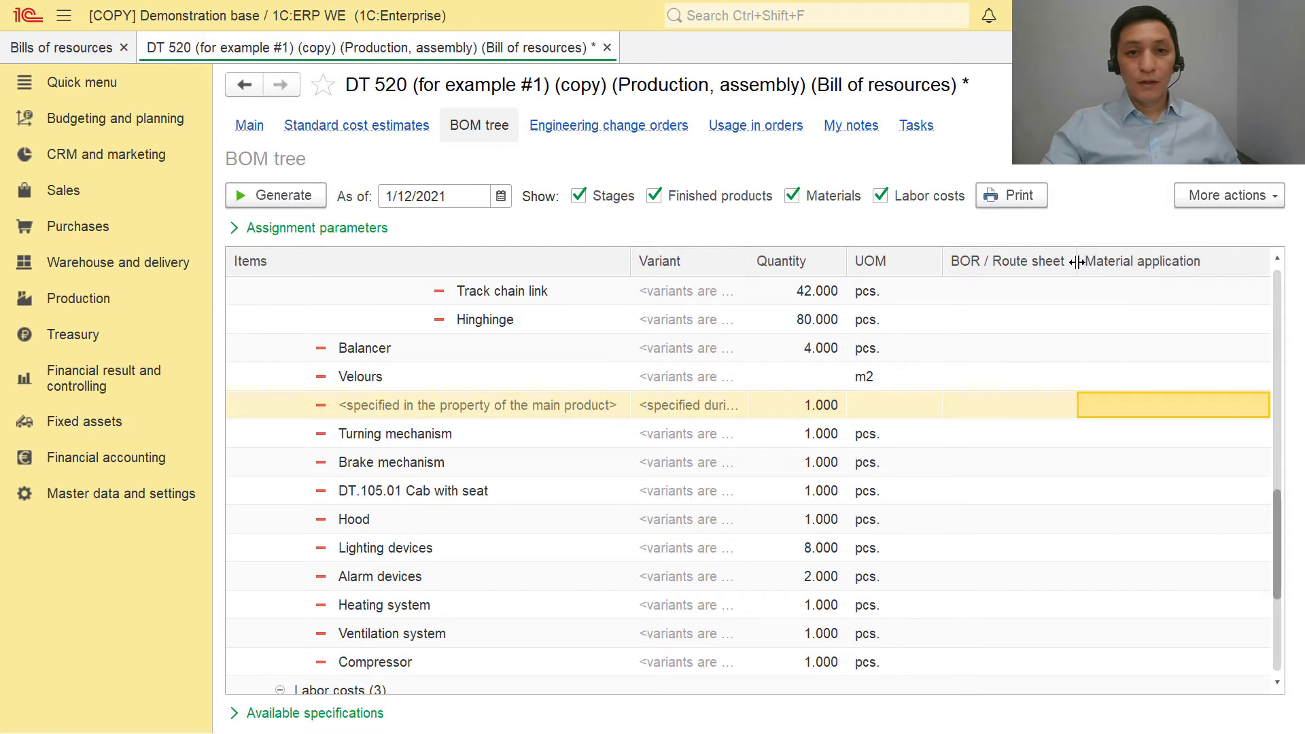
Return to the main bill of resources form and resize the labor costs columns to show full work kinds and stages
left_click(249, 127)
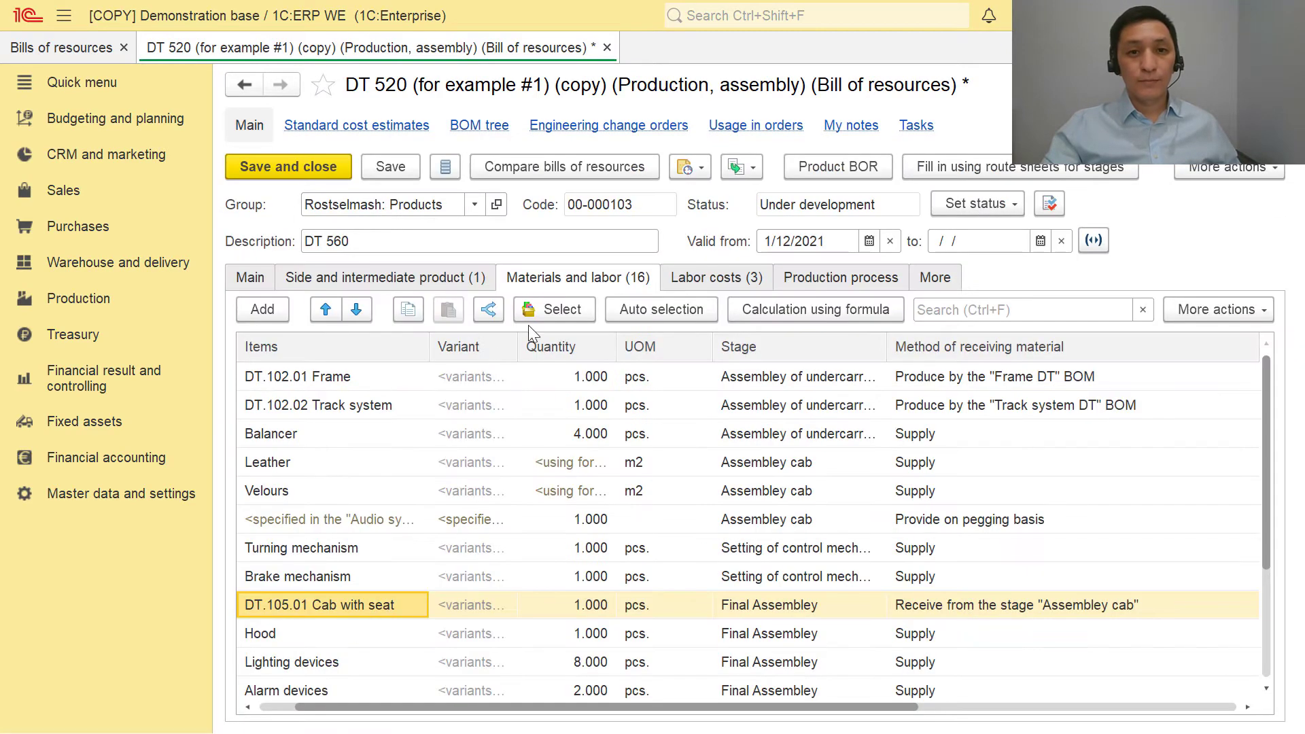
left_click(714, 280)
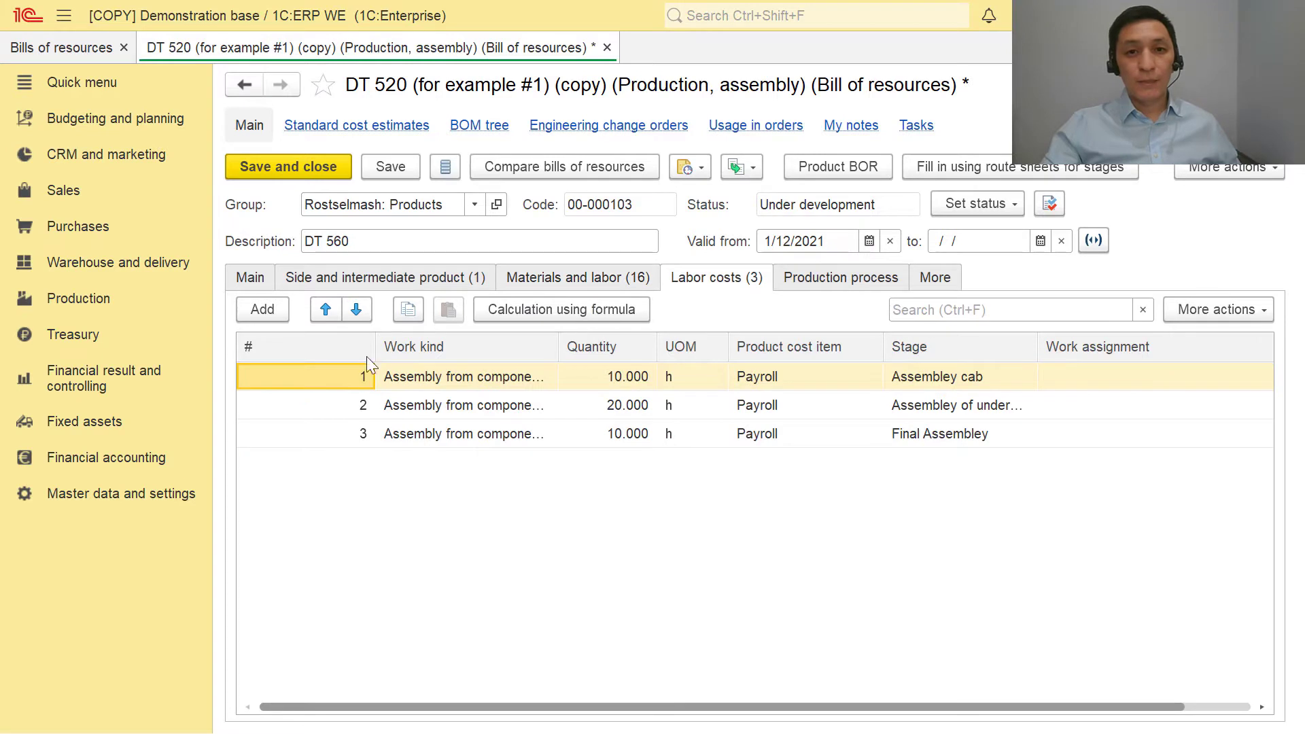
left_click_drag(374, 346, 289, 349)
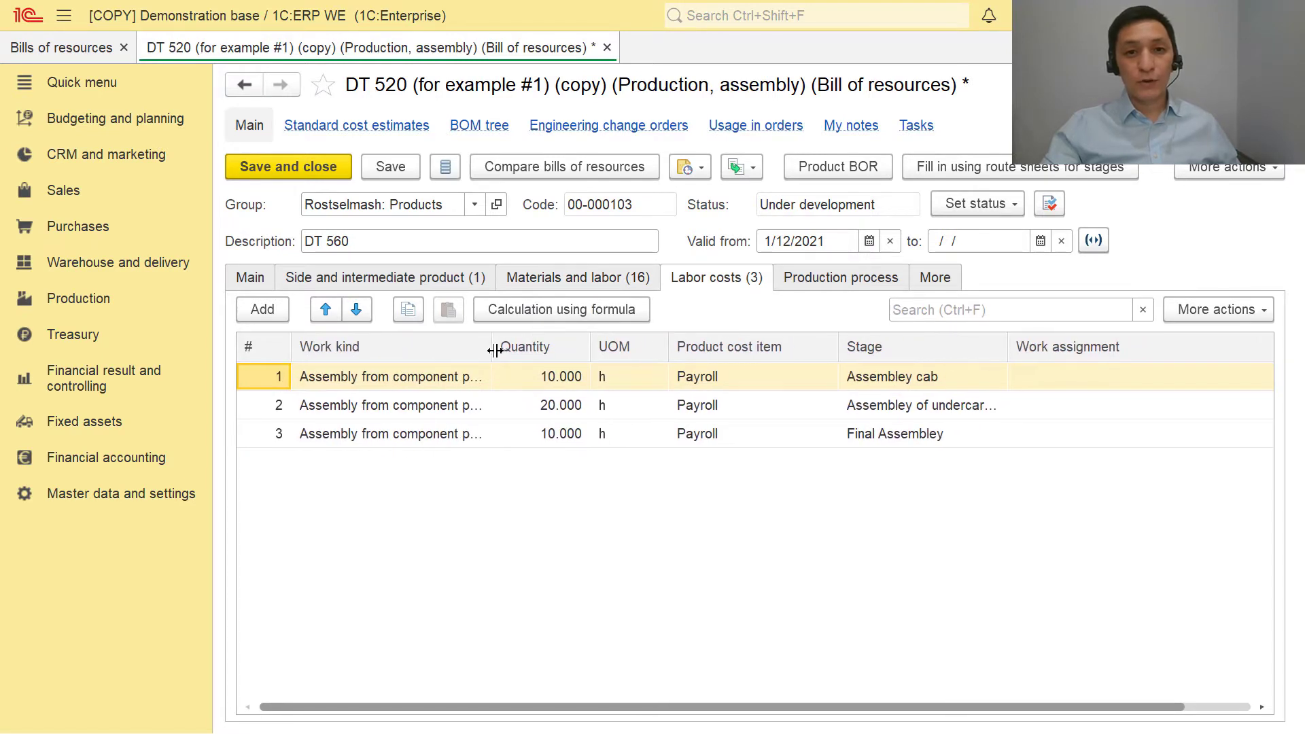
left_click_drag(492, 348, 506, 348)
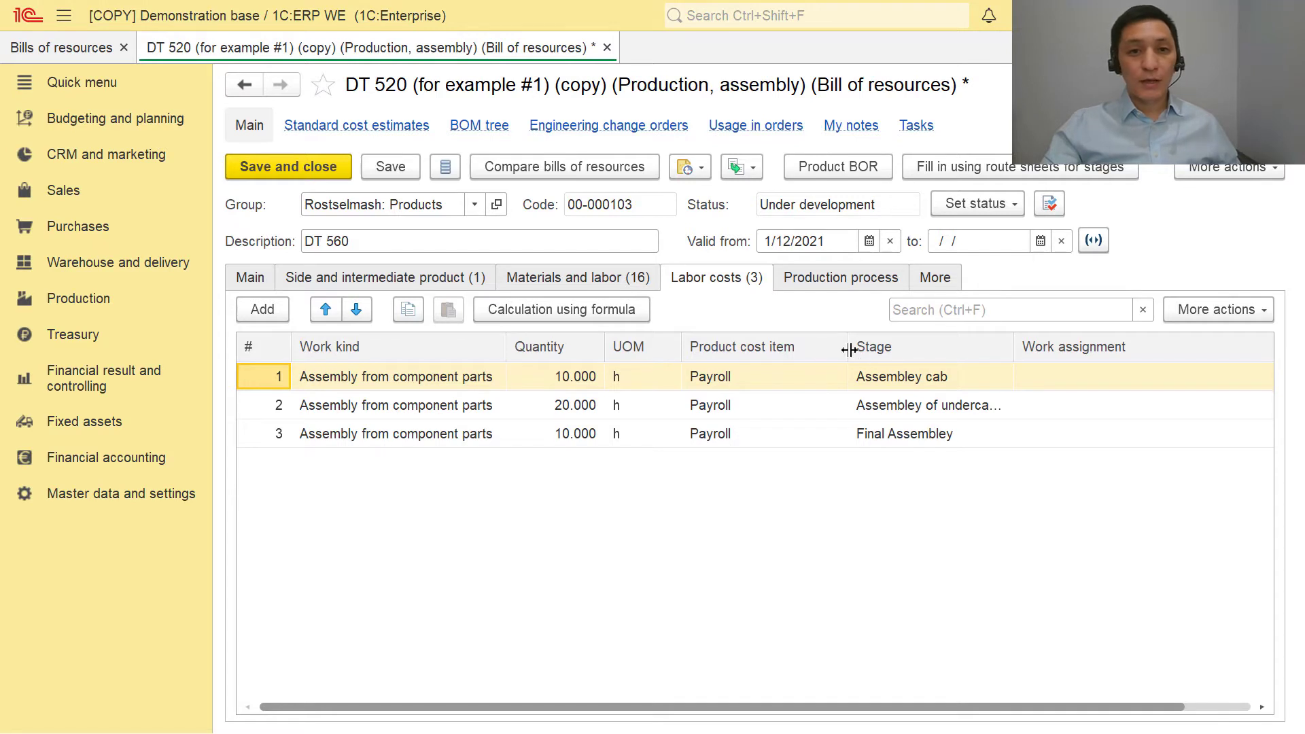
left_click_drag(849, 350, 813, 349)
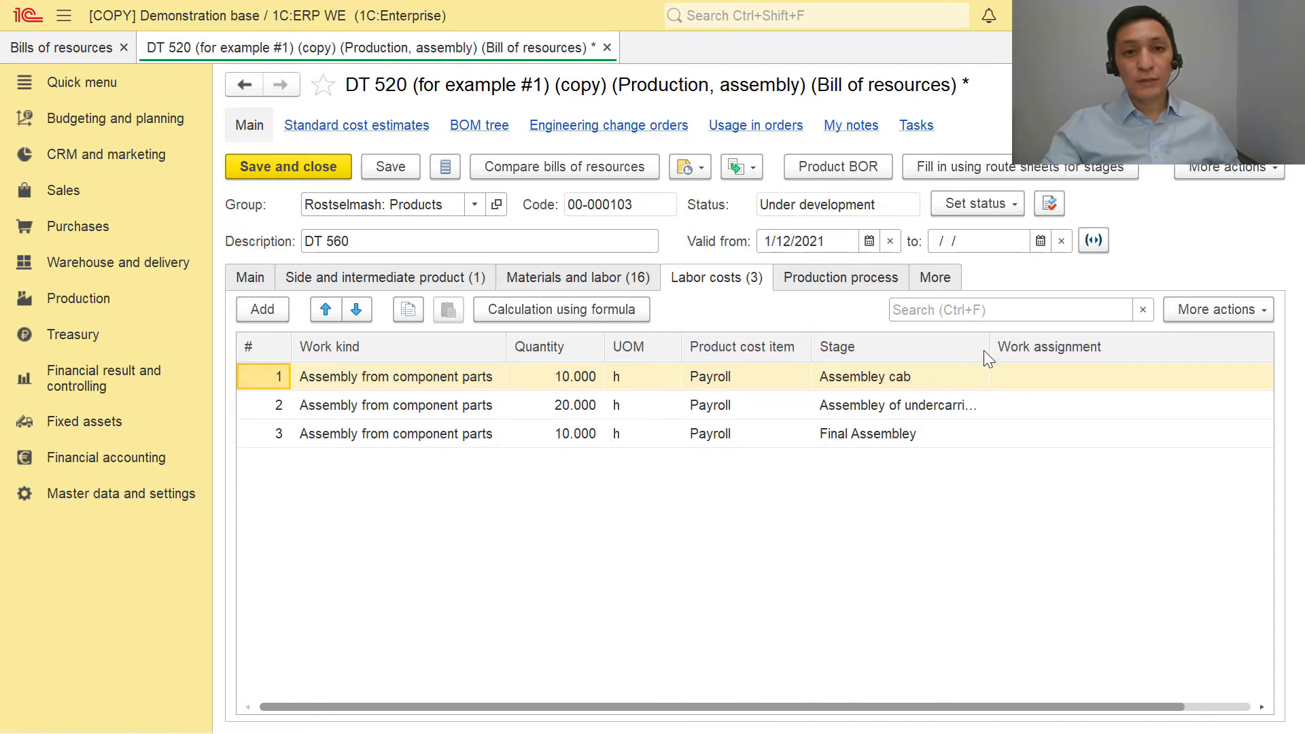
left_click_drag(989, 348, 1052, 348)
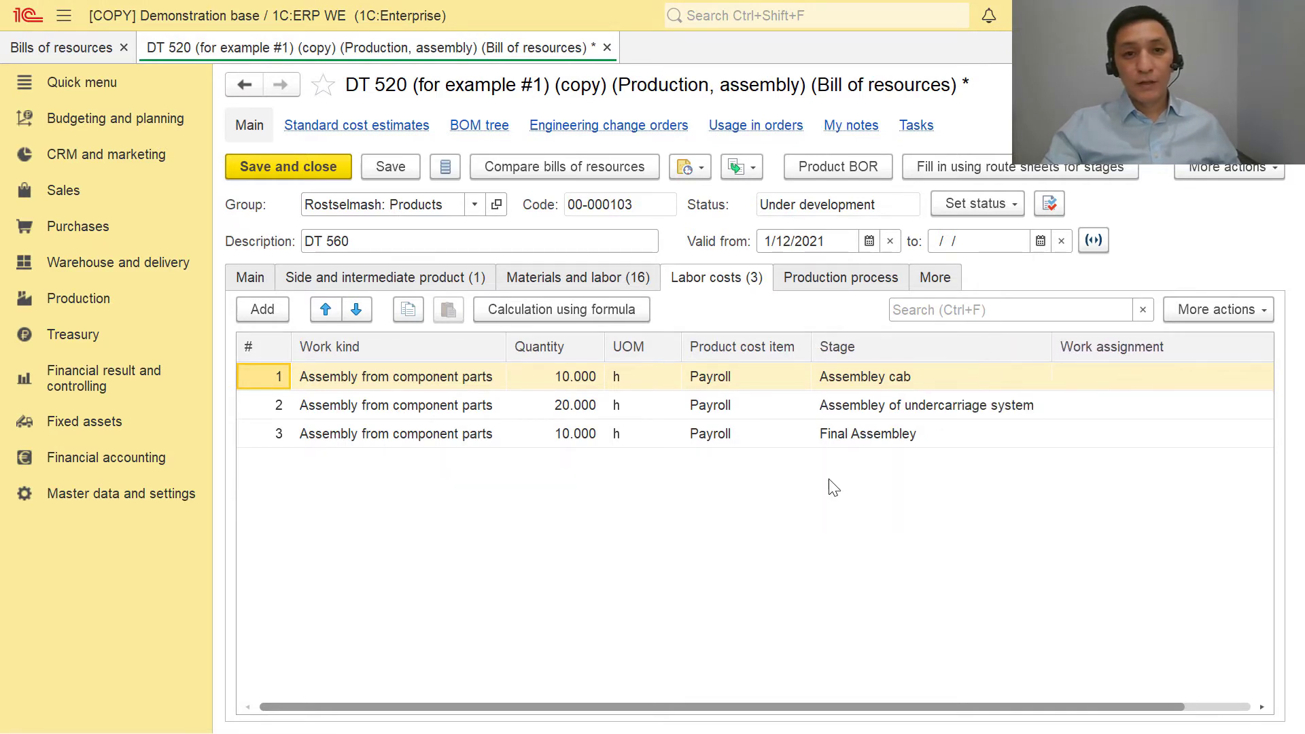
Show the production process stages of the bill of resources and narrow the Sequence column
left_click(815, 286)
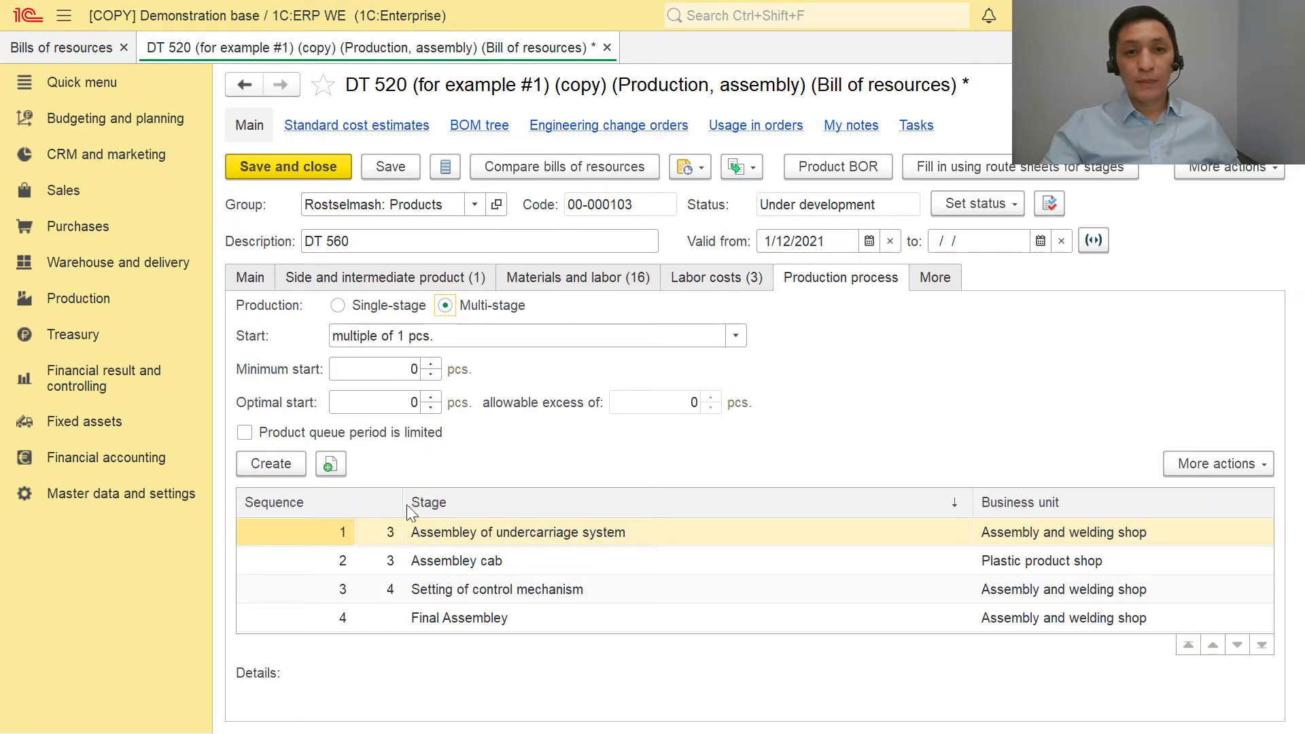
left_click_drag(406, 504, 339, 505)
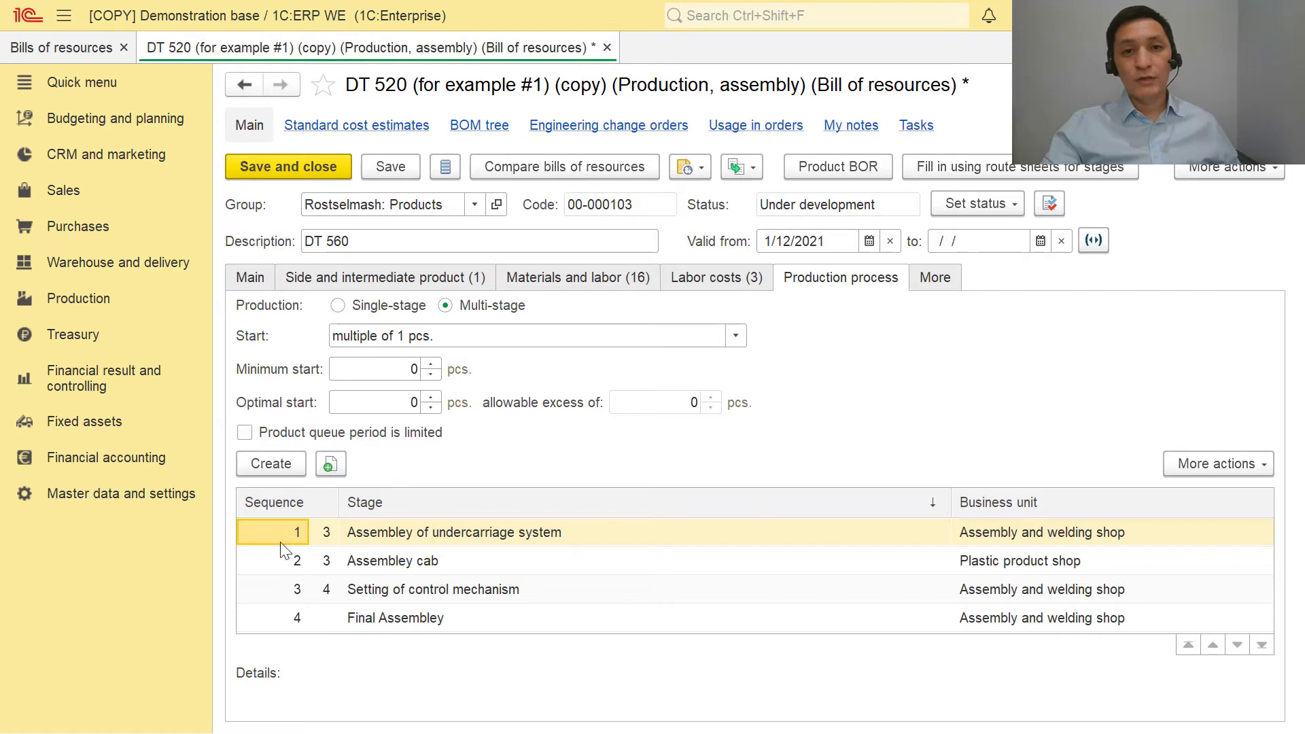
double_click(325, 534)
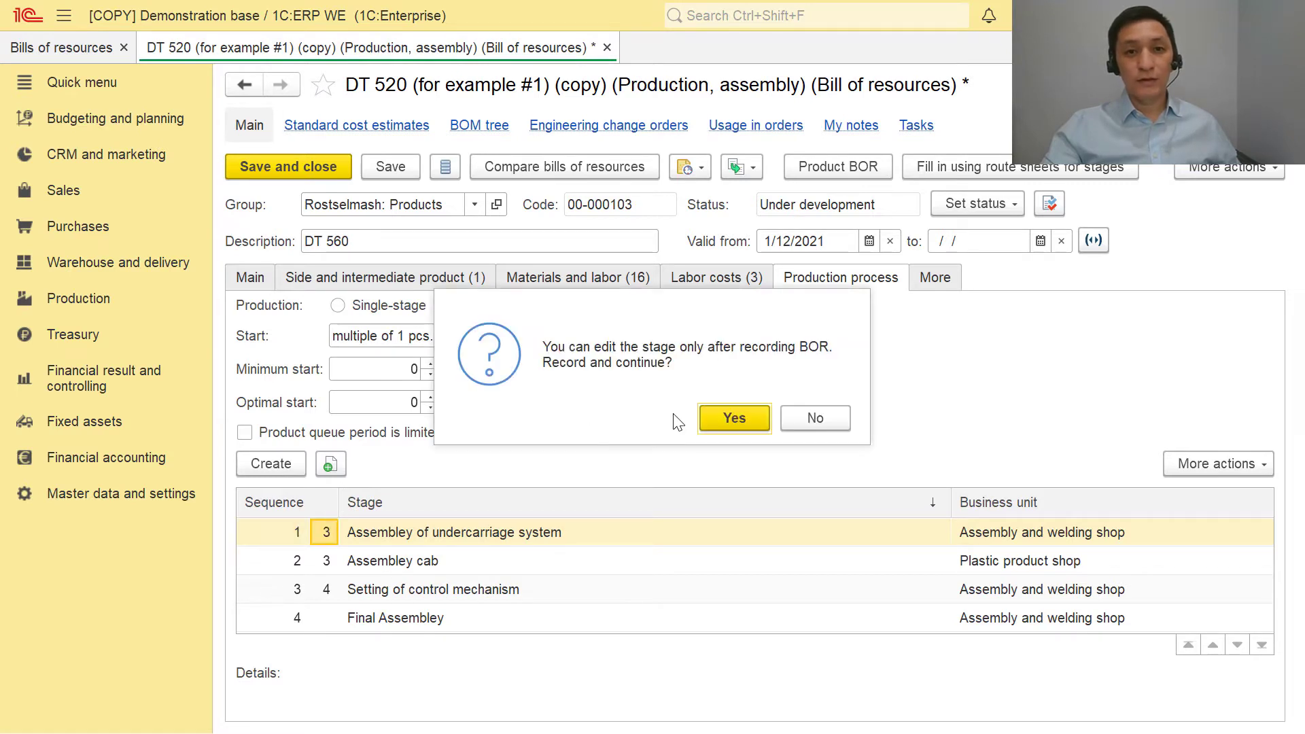
left_click(817, 418)
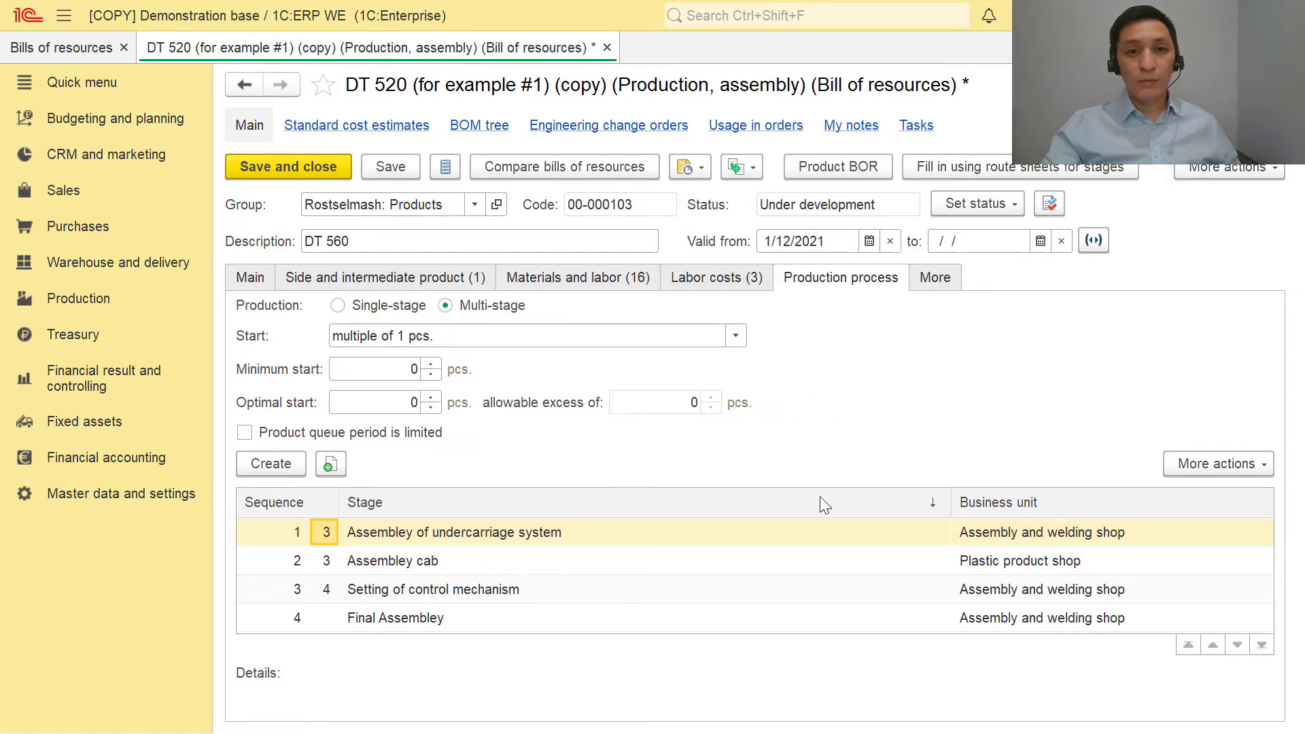
Record the bill of resources and view the settings of the Assembley of undercarriage system stage
double_click(544, 544)
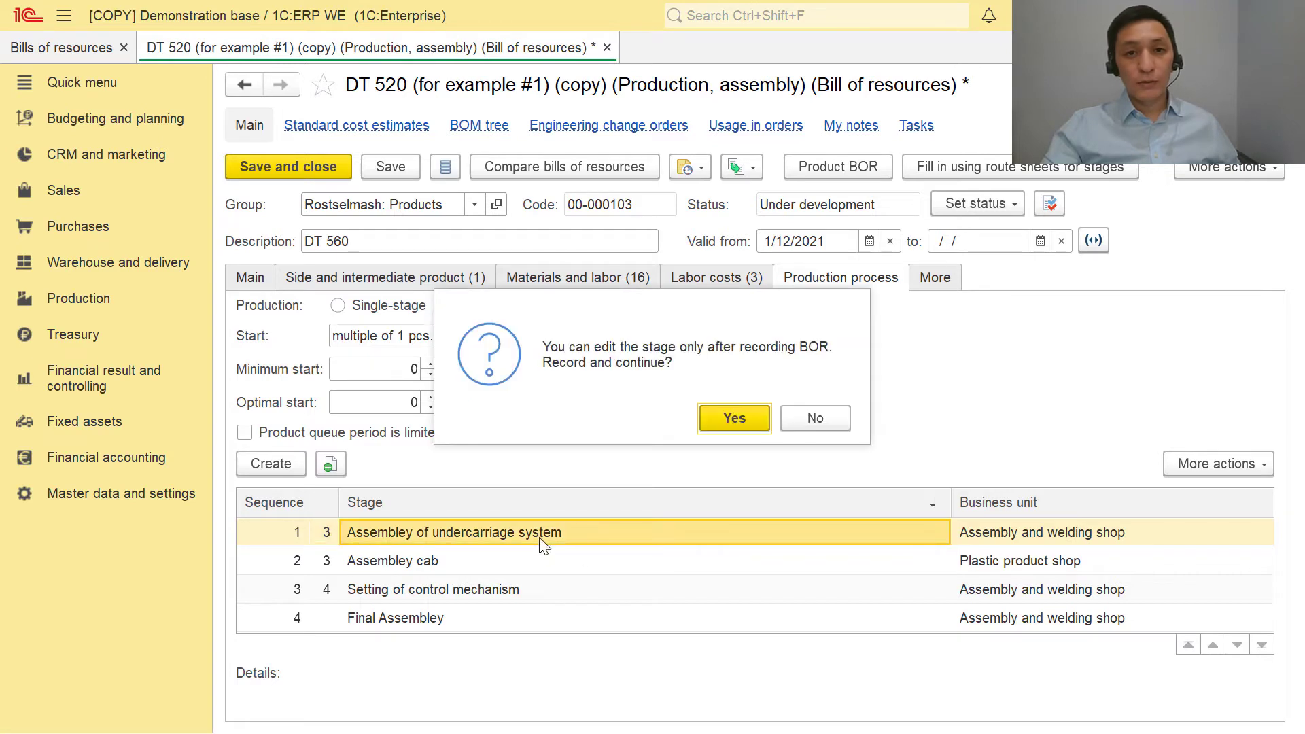
left_click(737, 418)
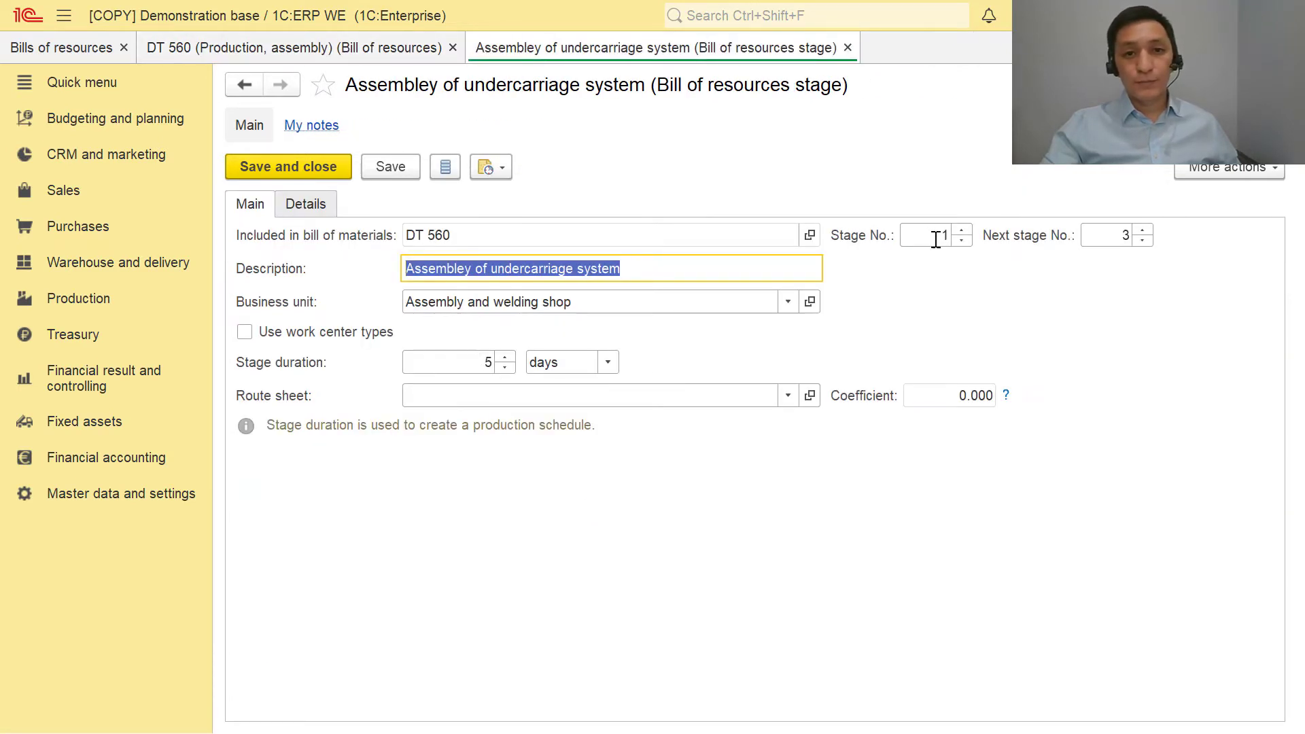
key("Escape")
View the settings of the Assembley cab, Setting of control mechanism and Final Assembley stages in turn
double_click(459, 562)
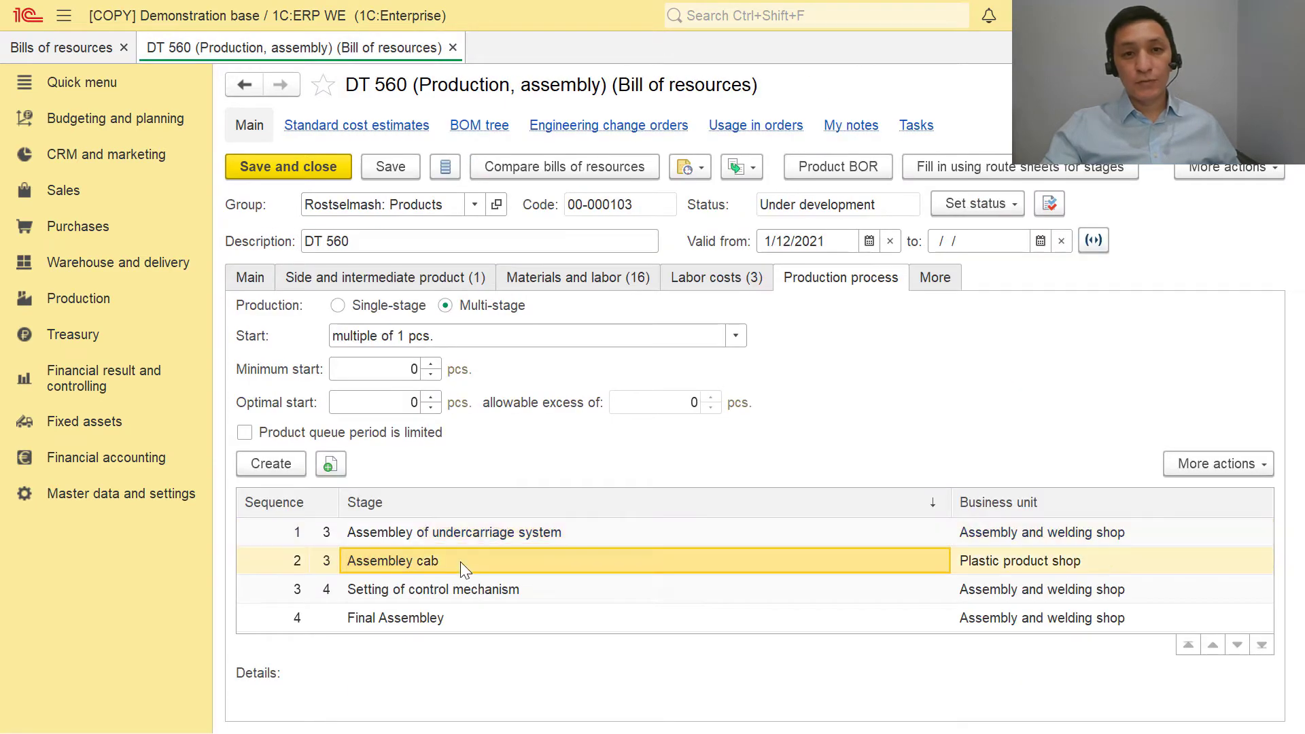
key("Escape")
double_click(453, 590)
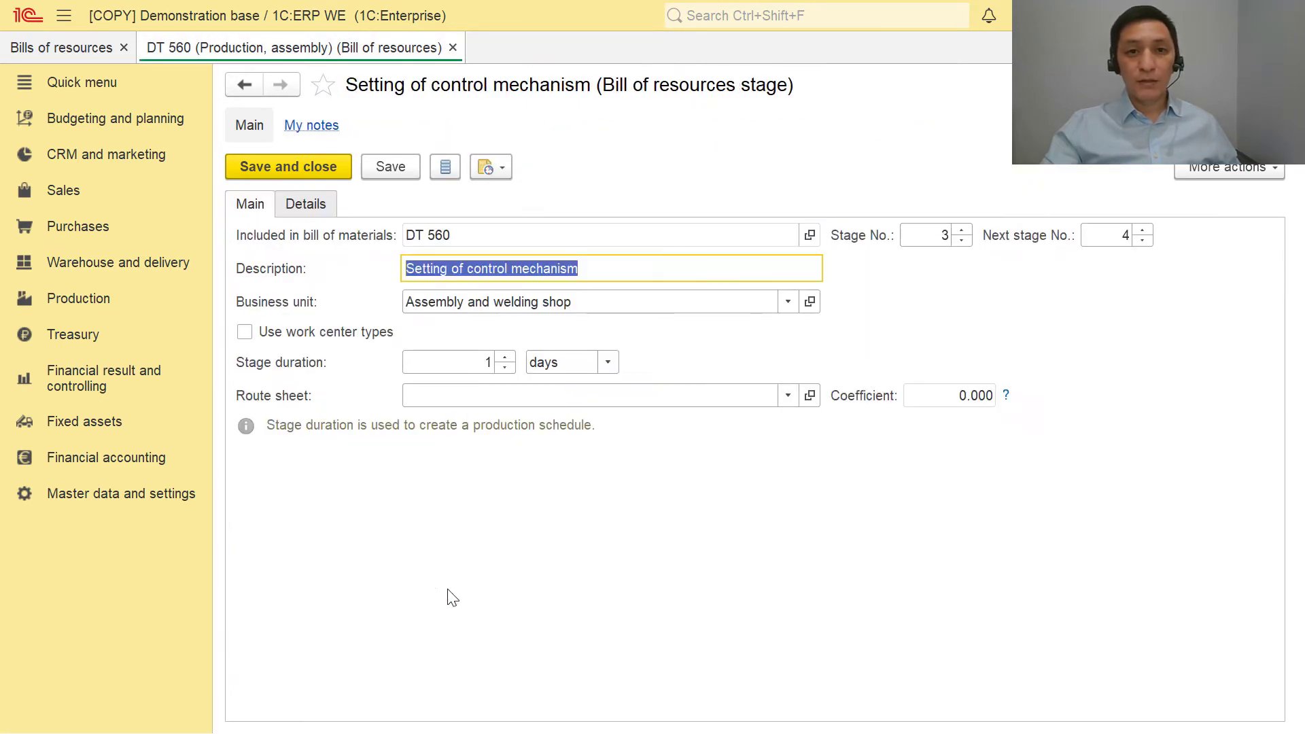
key("Escape")
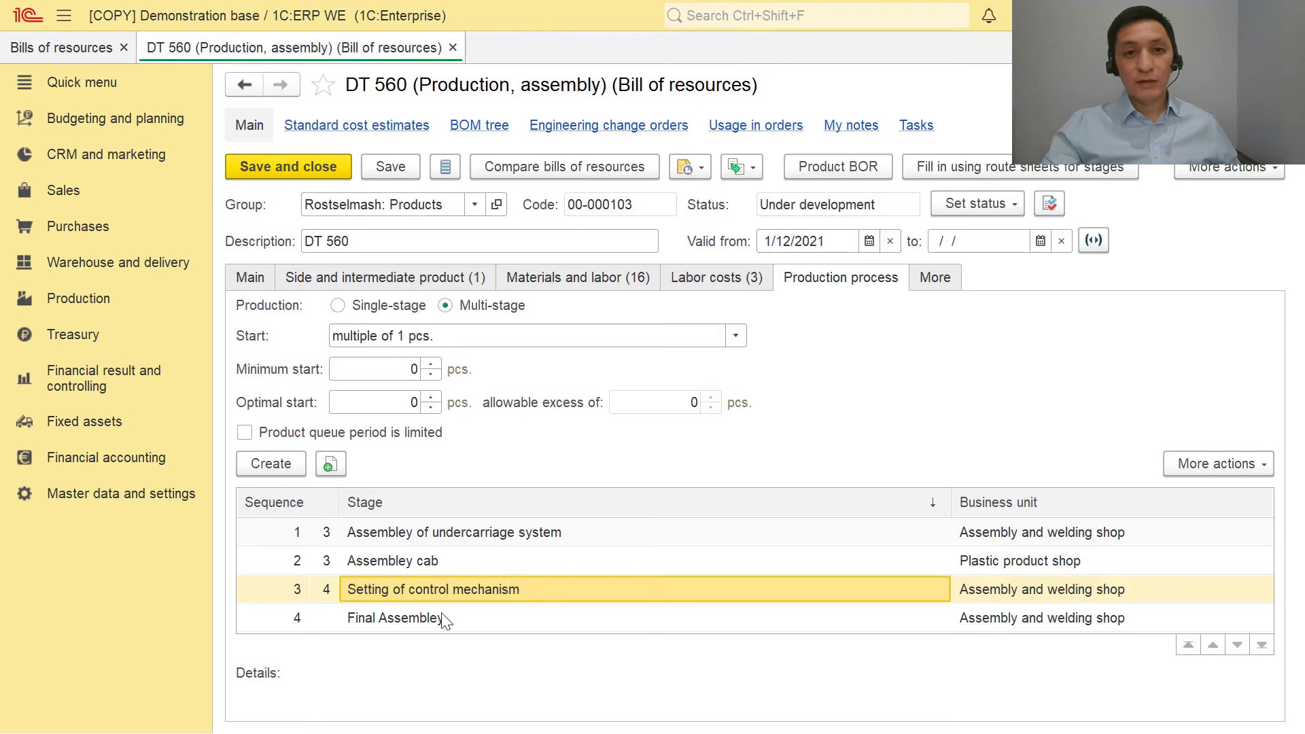
double_click(442, 618)
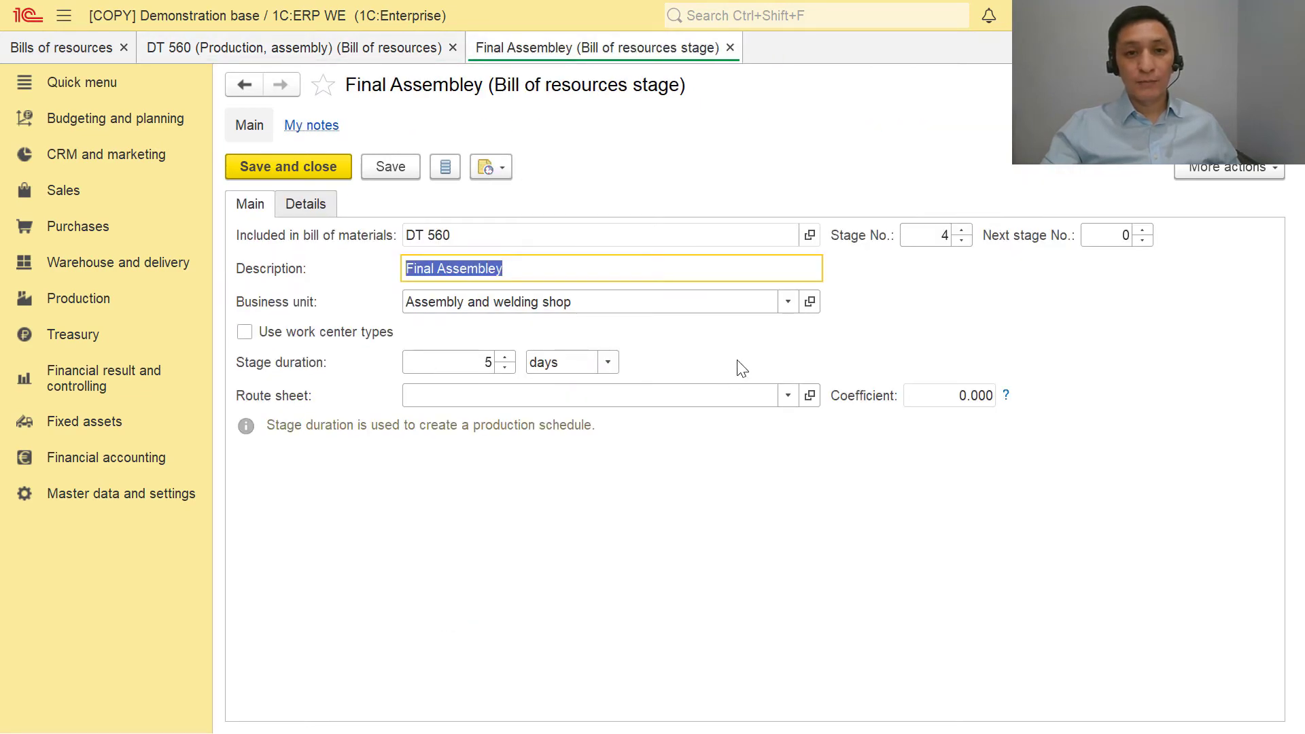
key("Escape")
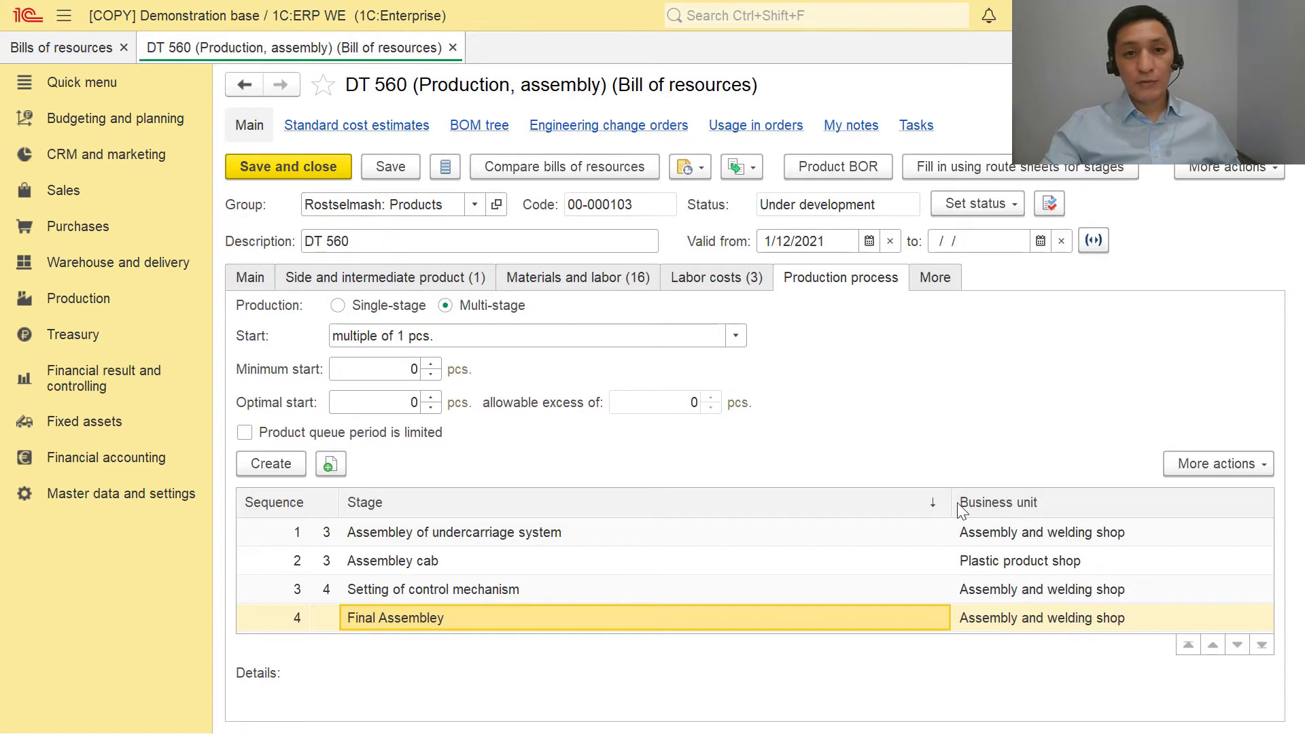
Narrow the Stage column and review the sequence from Assembley of undercarriage system to Final Assembley
left_click_drag(952, 503, 637, 502)
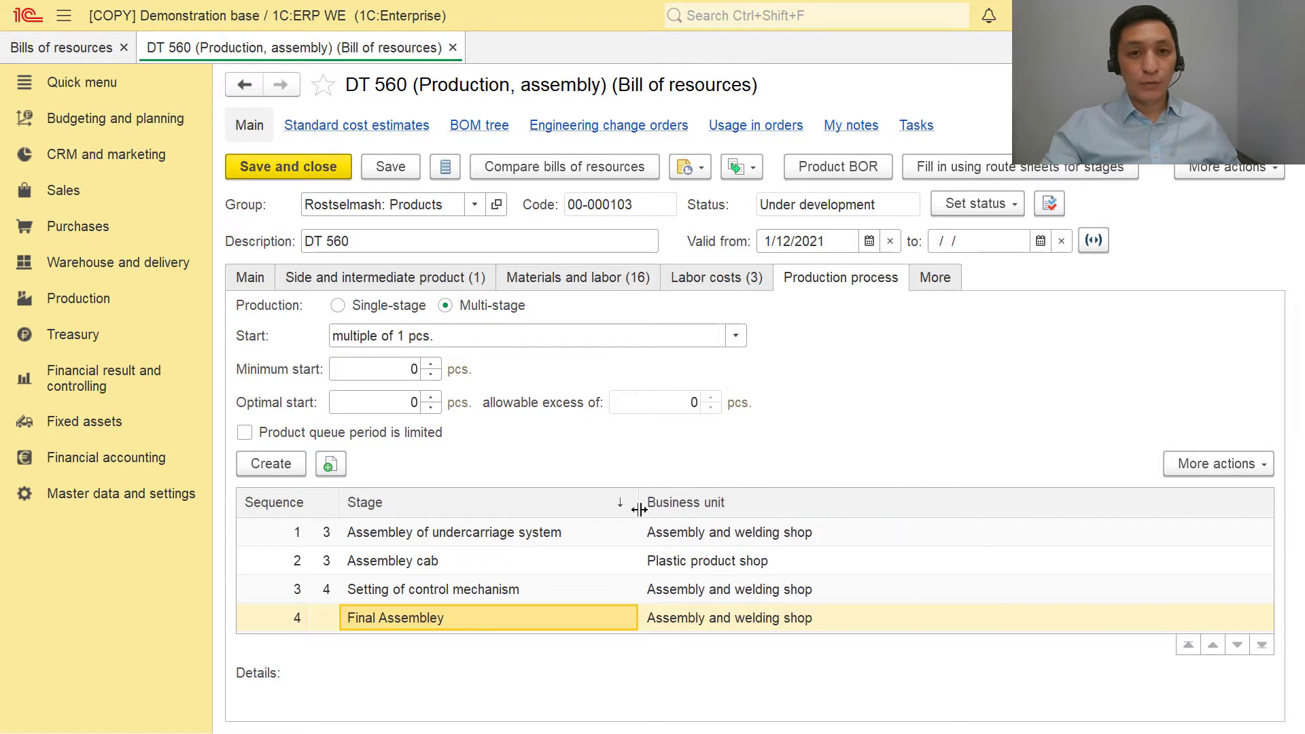
left_click(429, 536)
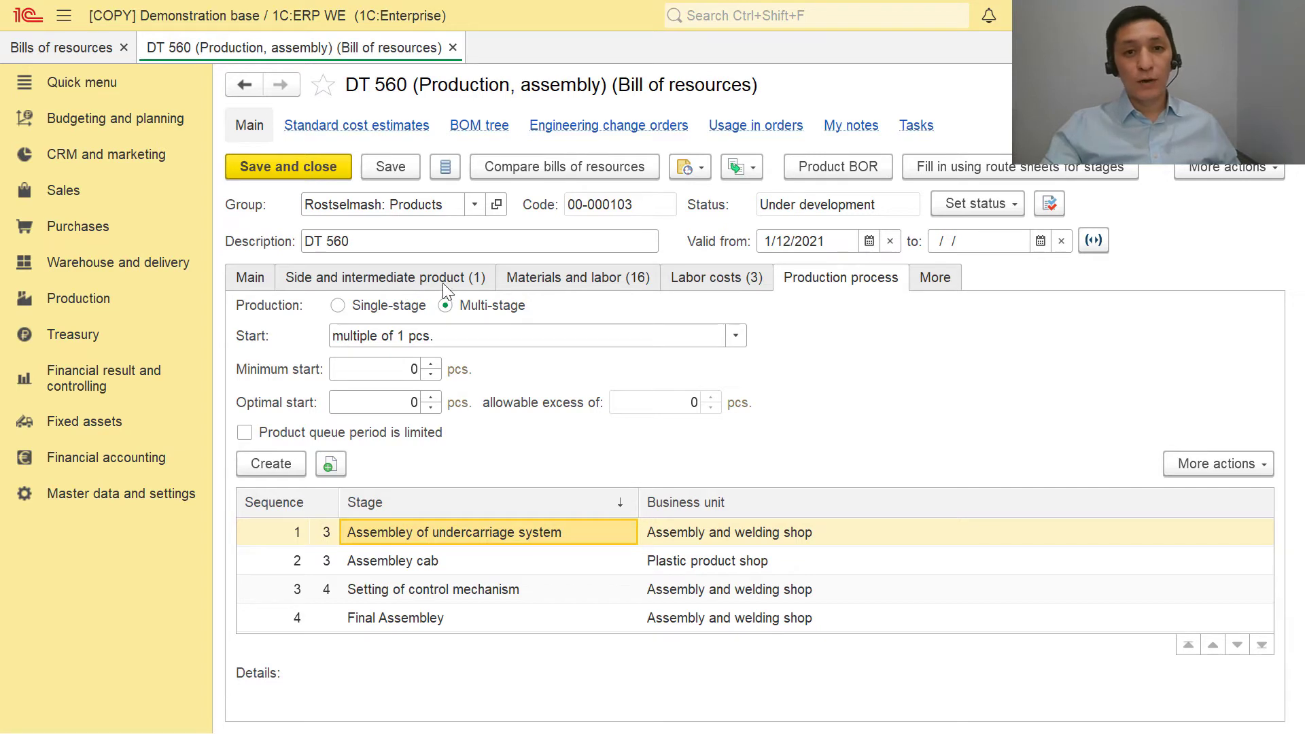
left_click(567, 618)
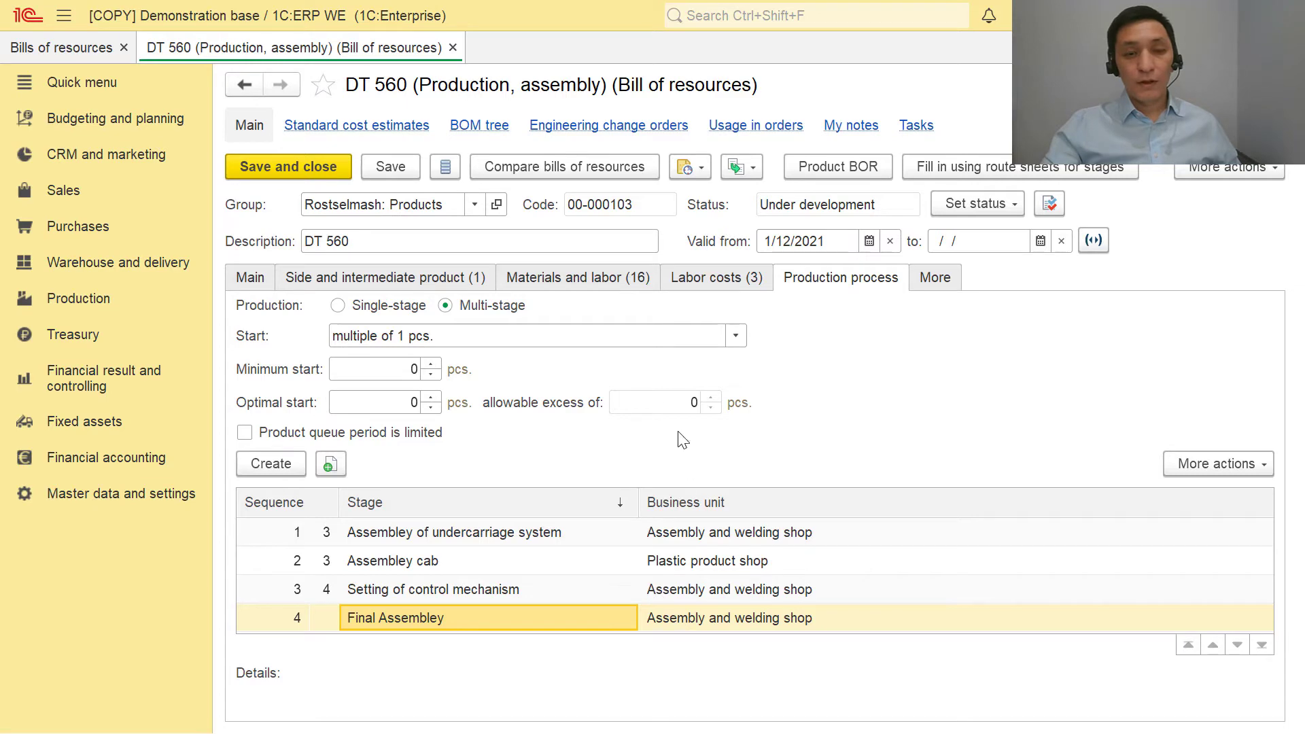
Generate the printable version of the DT 560 BOM tree, read through it and close it
left_click(491, 130)
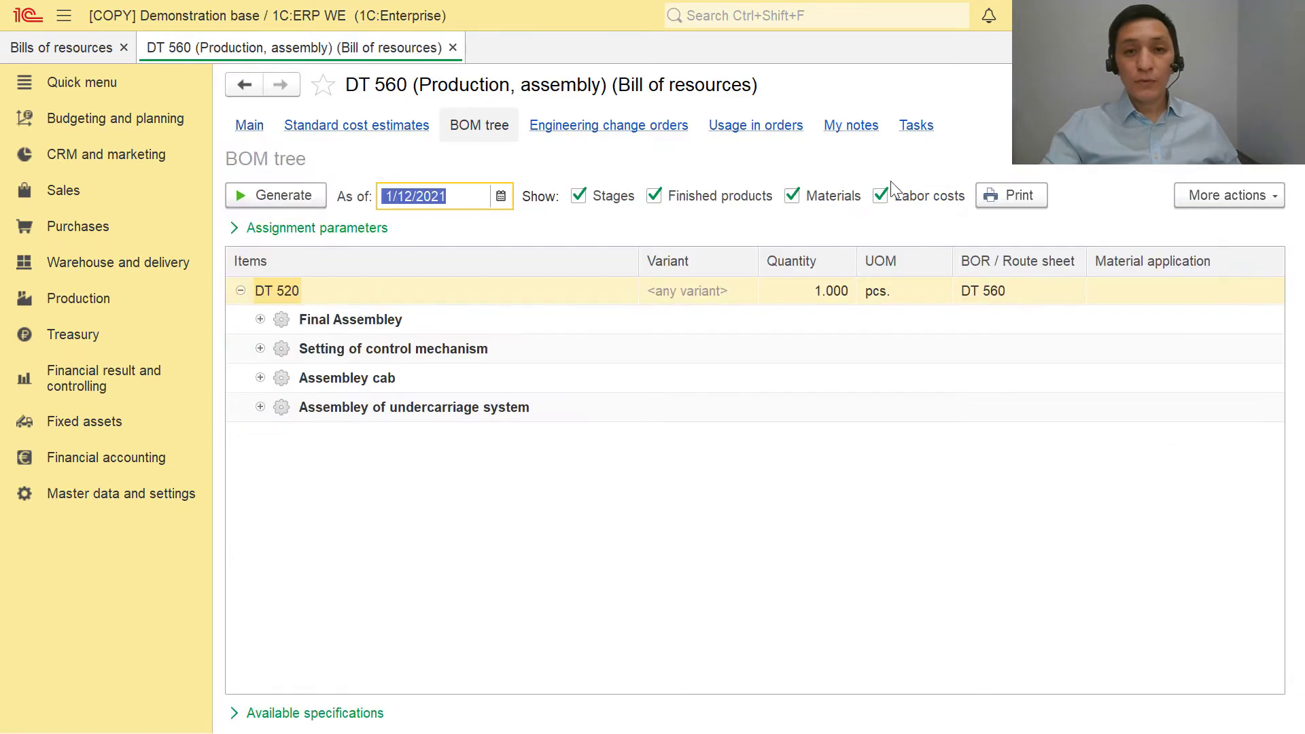
left_click(1015, 196)
scroll(642, 402, "down", 3)
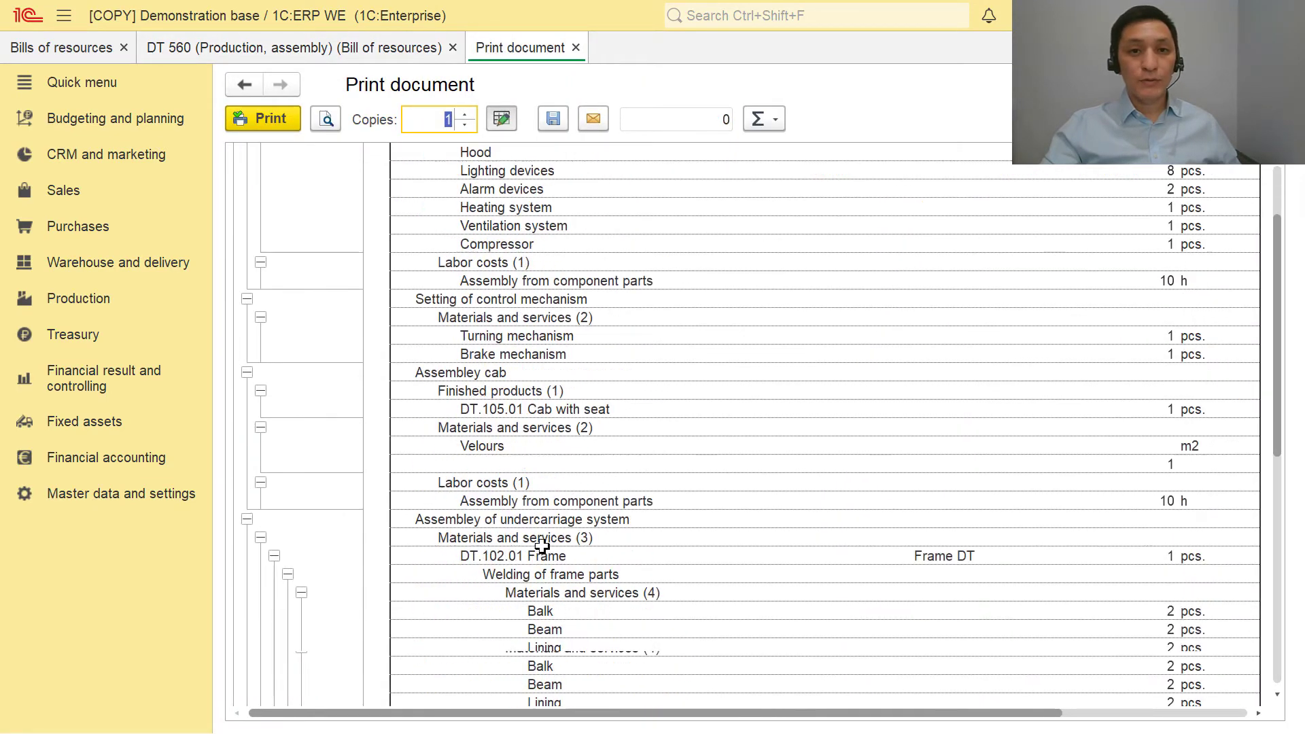
mouse_move(476, 713)
left_mouse_down()
mouse_move(646, 711)
mouse_move(496, 721)
left_mouse_up()
scroll(558, 611, "down", 10)
left_click(576, 48)
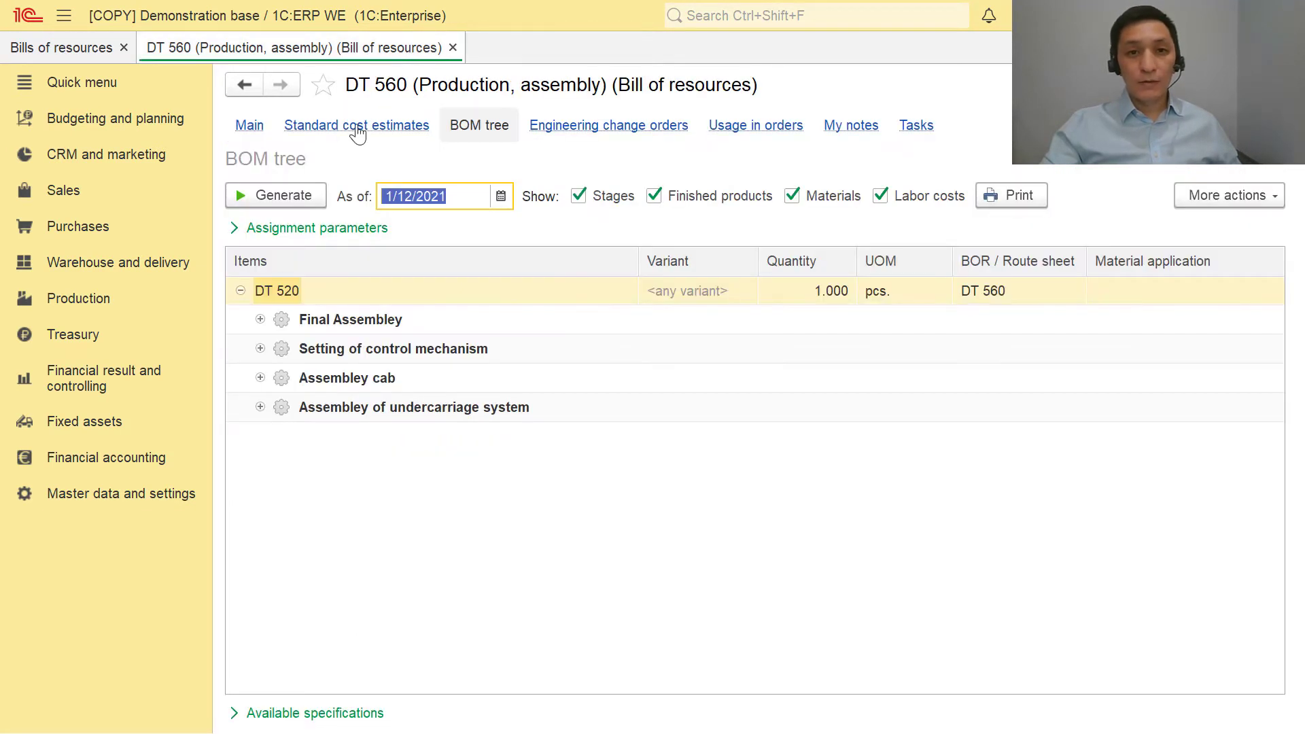
Start a bills of resources comparison from the main form and set the first bill to DT 520 (for example #1)
left_click(250, 125)
left_click(1227, 167)
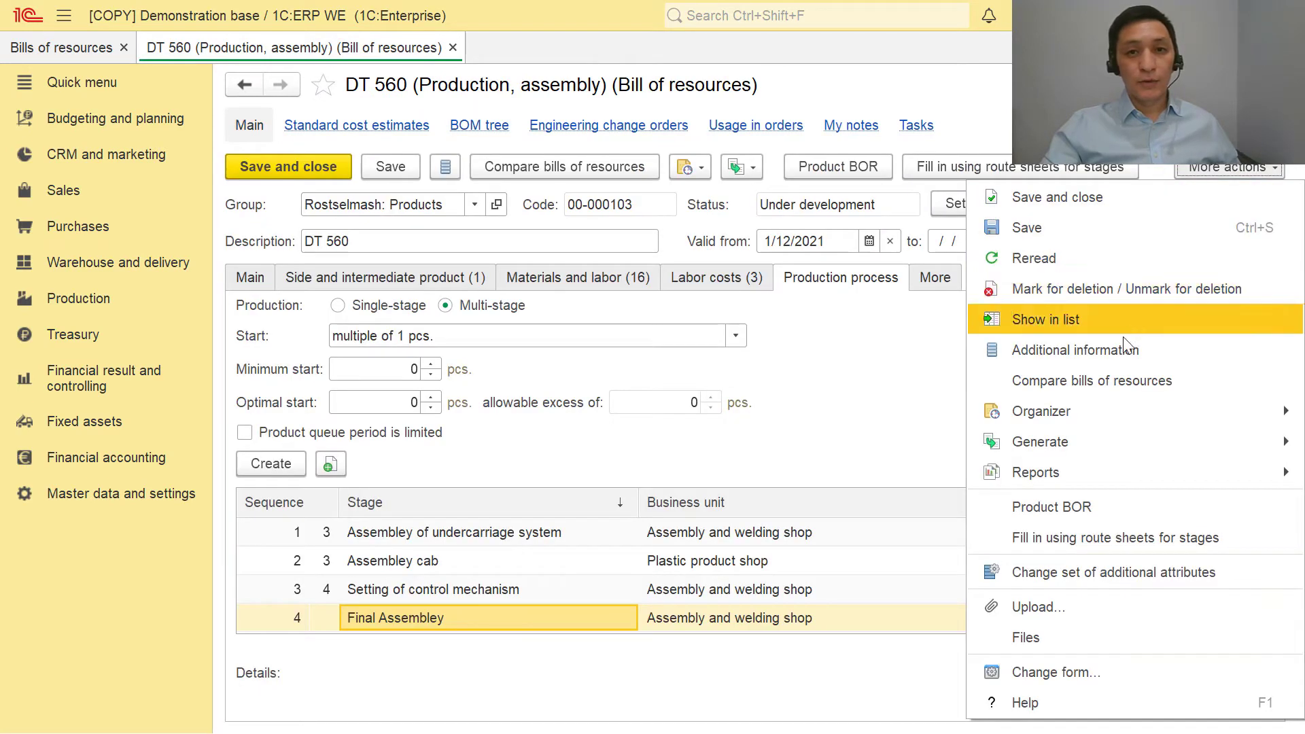
left_click(1113, 378)
left_click(270, 191)
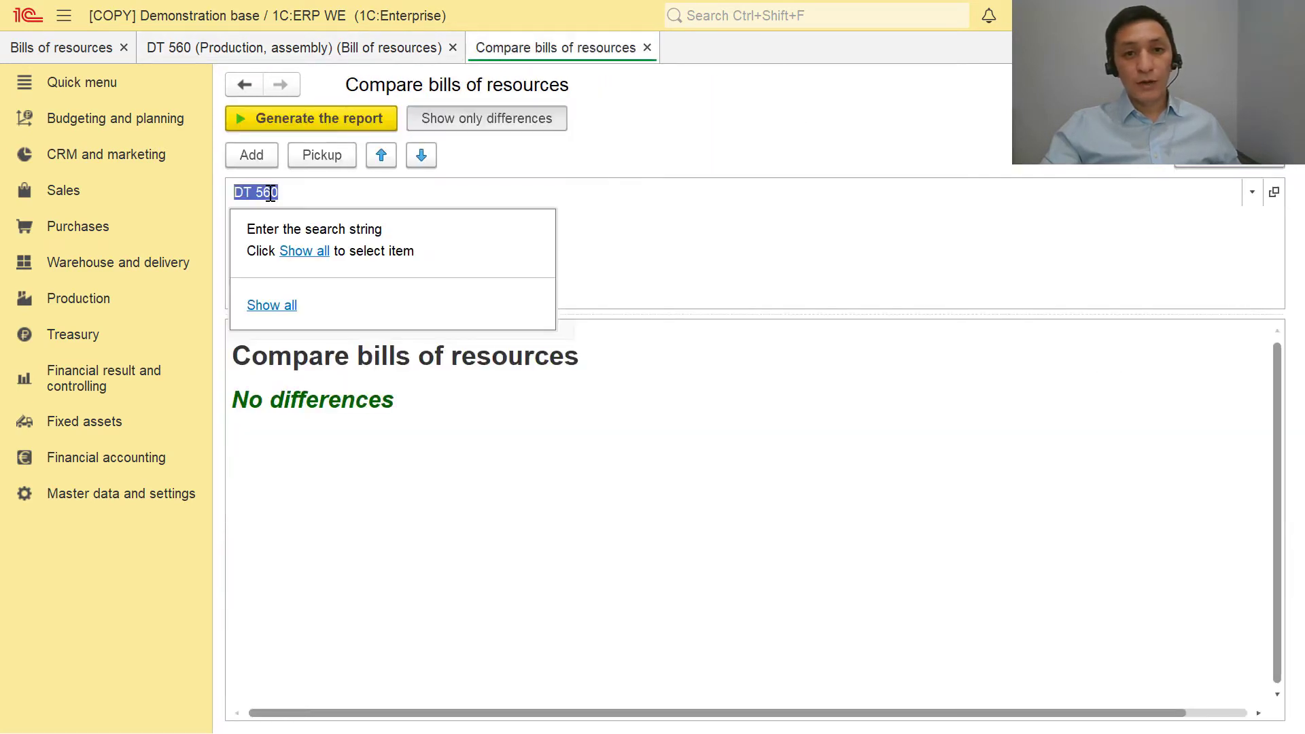
type("2")
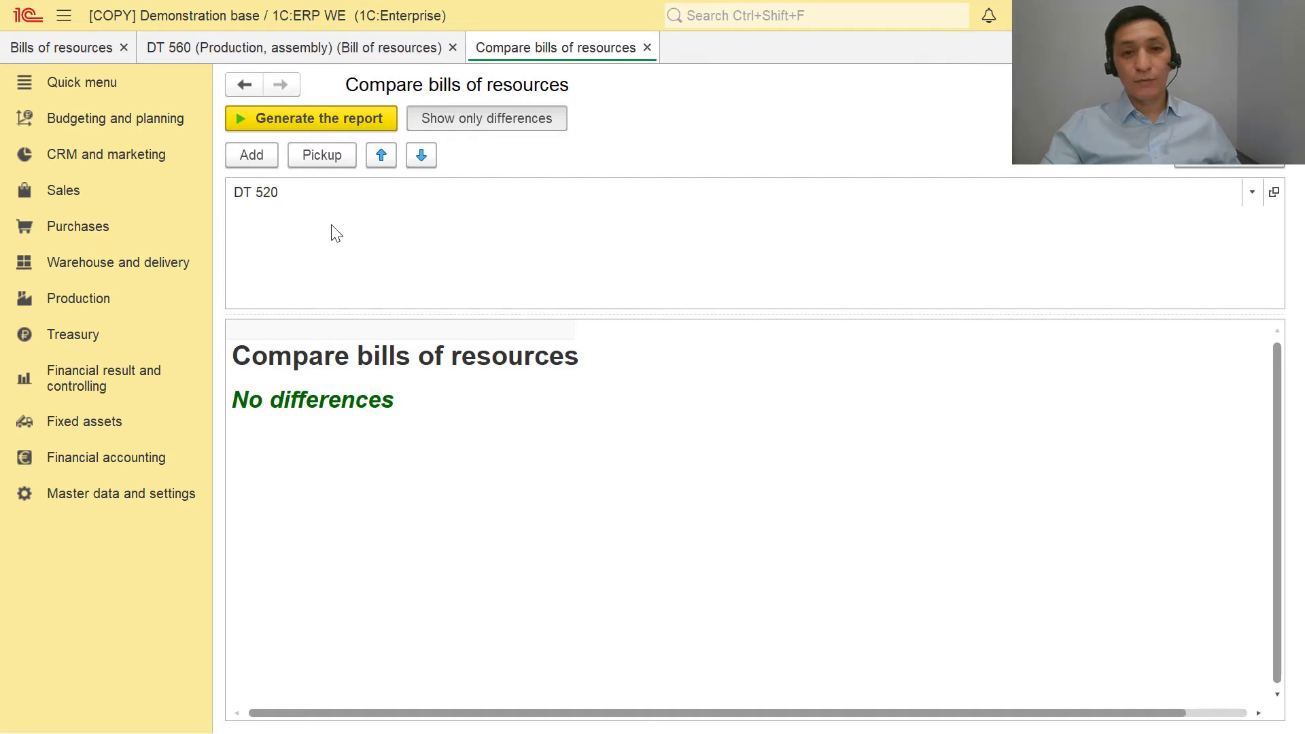
left_click(300, 221)
Add Tractor basic configuration from the Rostselmash: Products group as the second bill of resources to compare
left_click(252, 155)
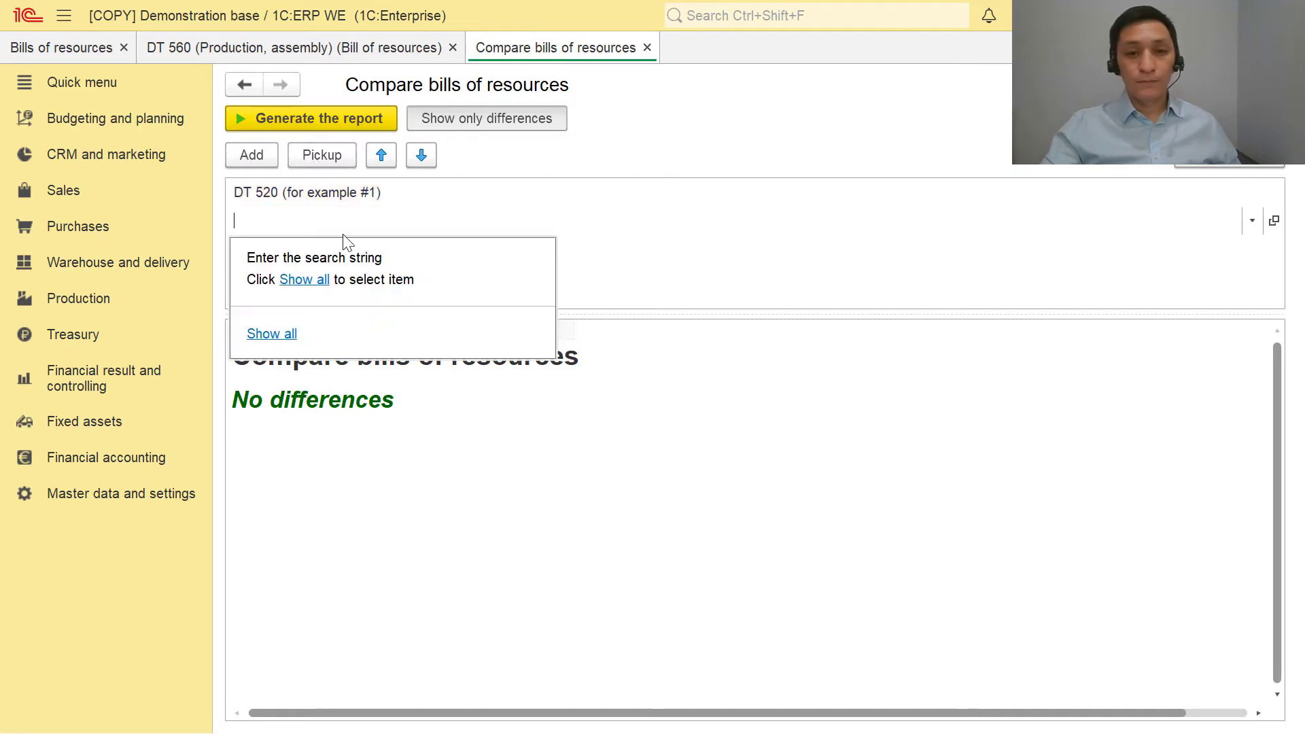
left_click(325, 281)
left_click(217, 380)
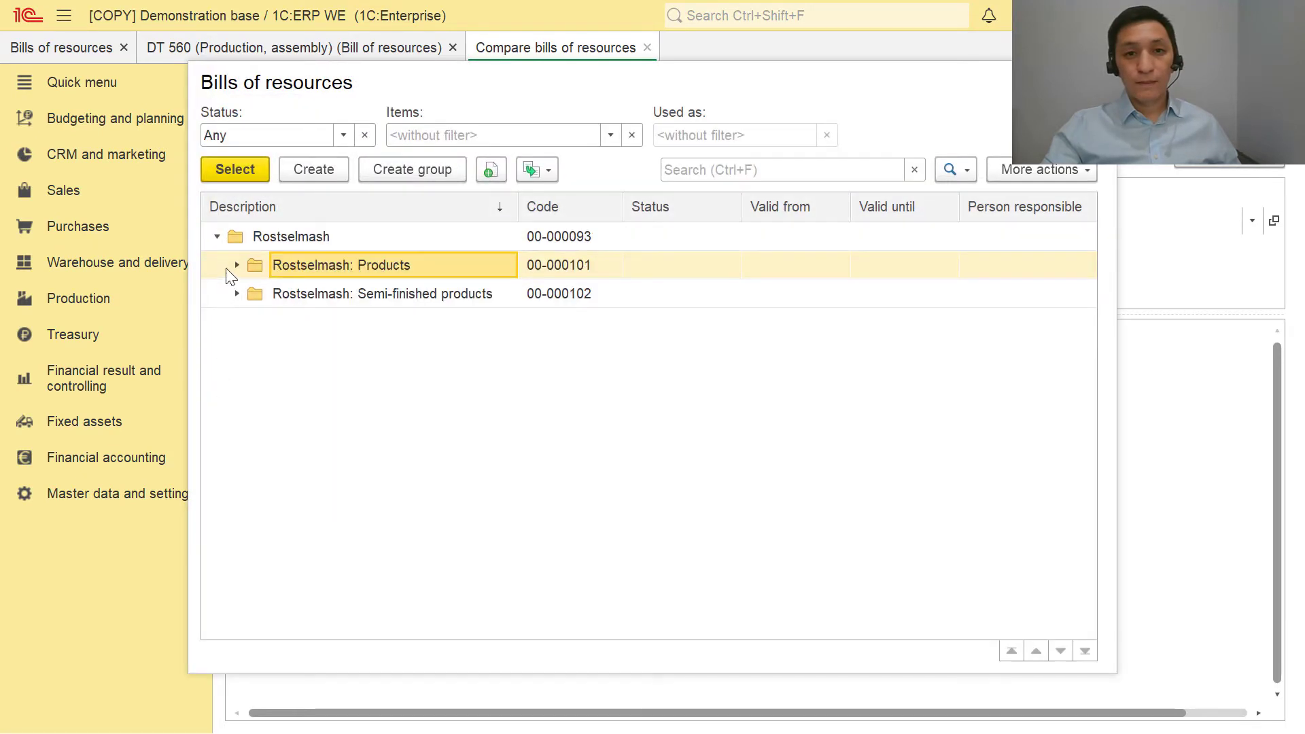
left_click(237, 265)
double_click(315, 379)
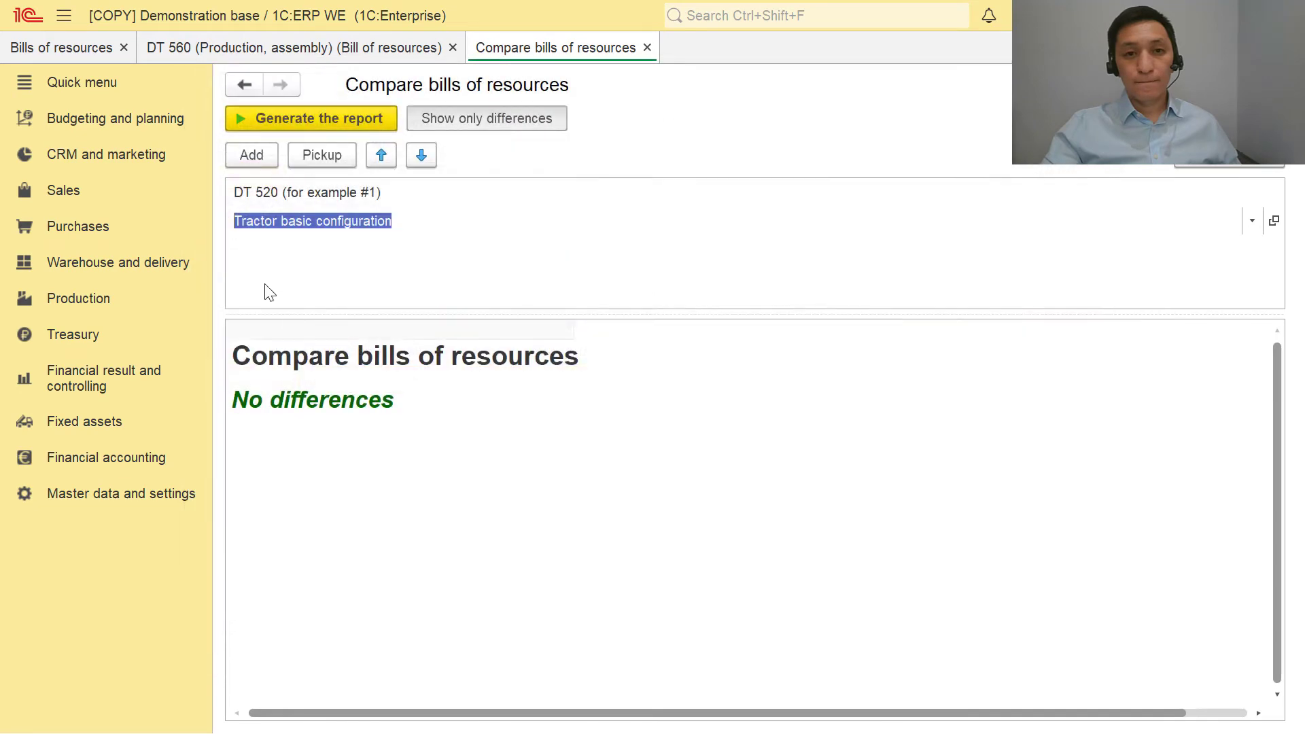
Generate the comparison report, toggle the differences-only display and examine the stages, materials and labor
left_click(270, 119)
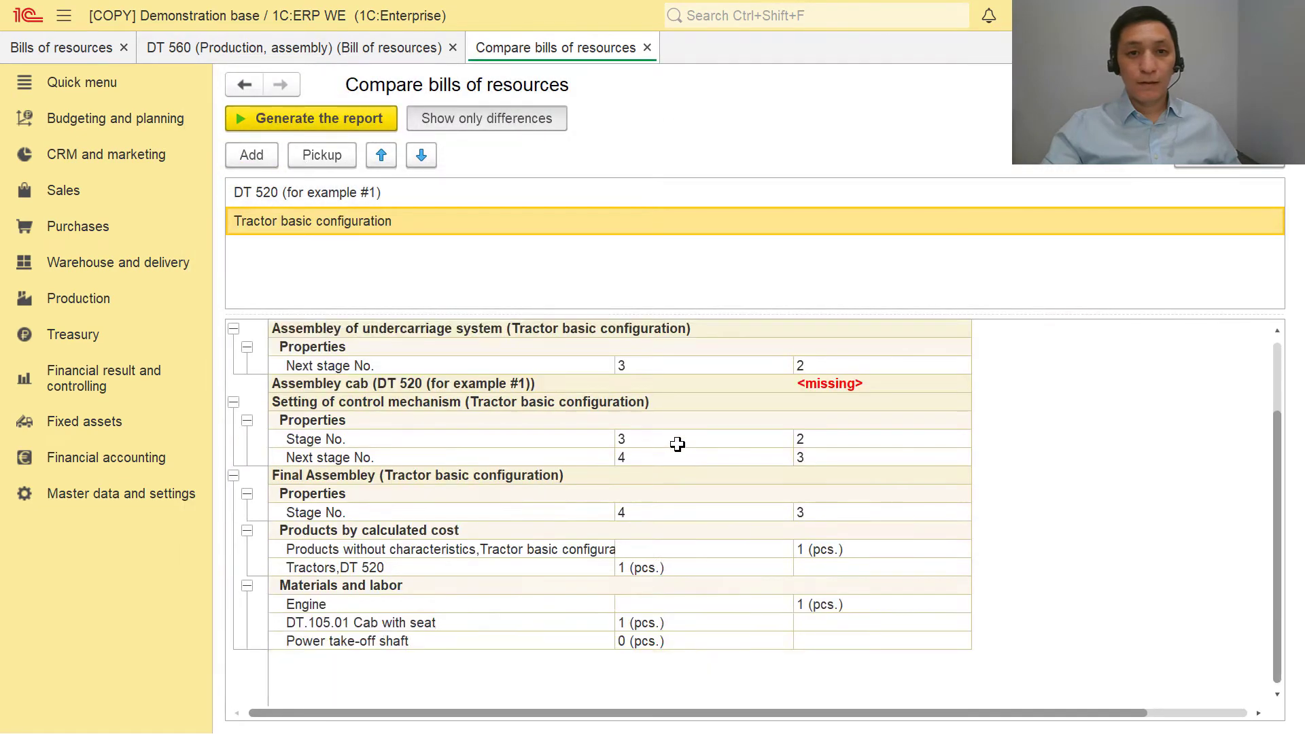
left_click(530, 122)
scroll(664, 428, "down", 5)
scroll(665, 436, "down", 3)
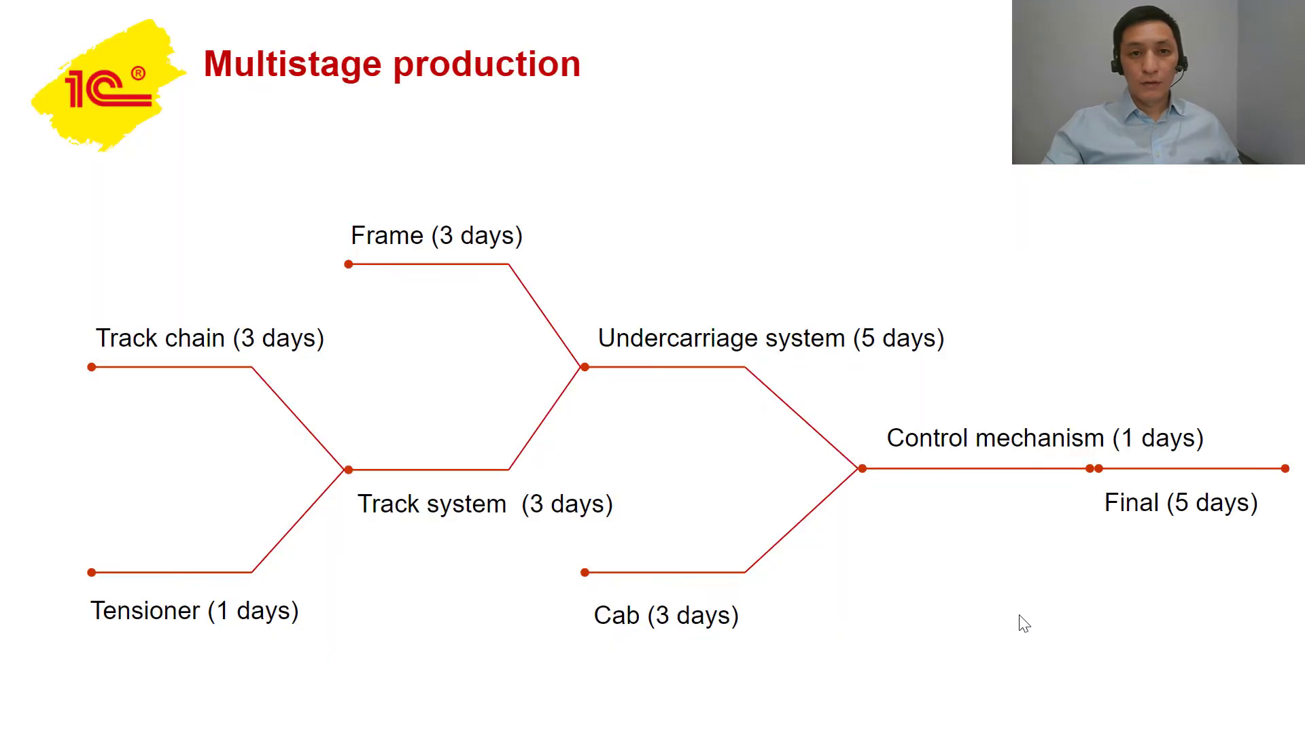
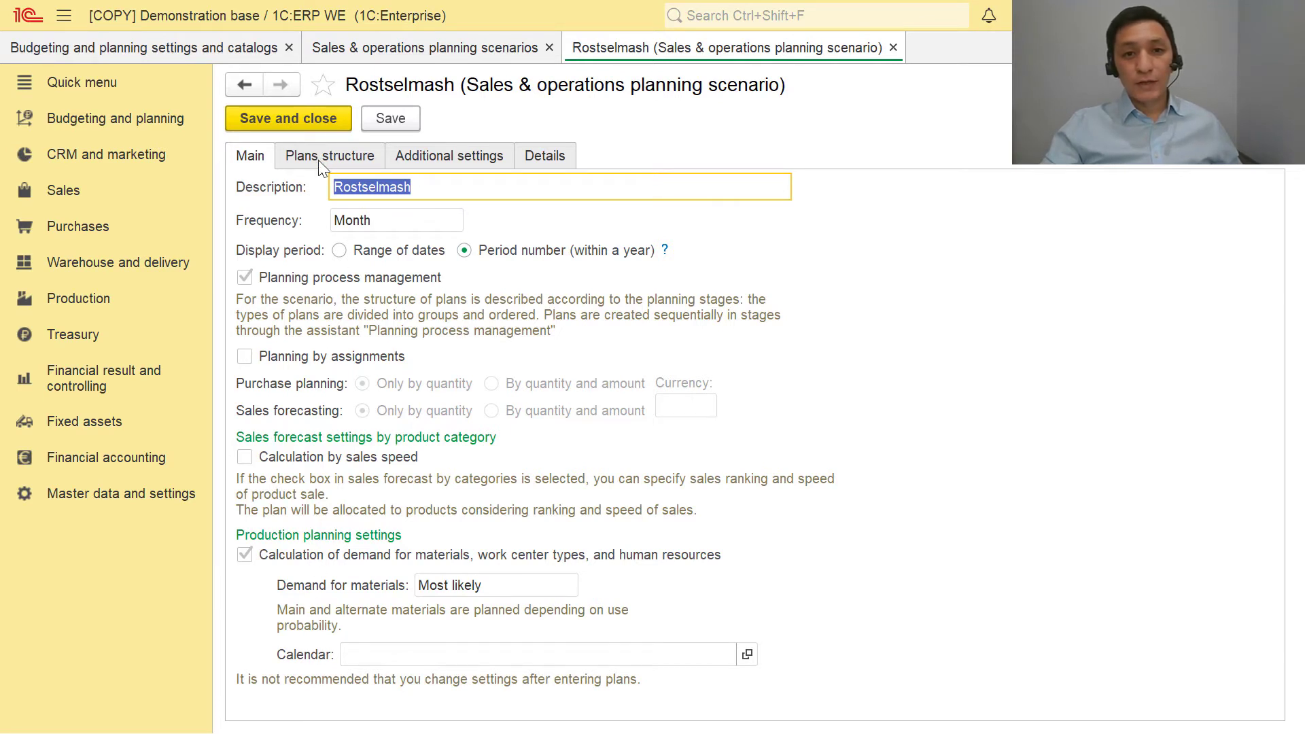
Open the Sales plan profile from the Rostselmash scenario's plans structure and show its population settings
left_click(349, 155)
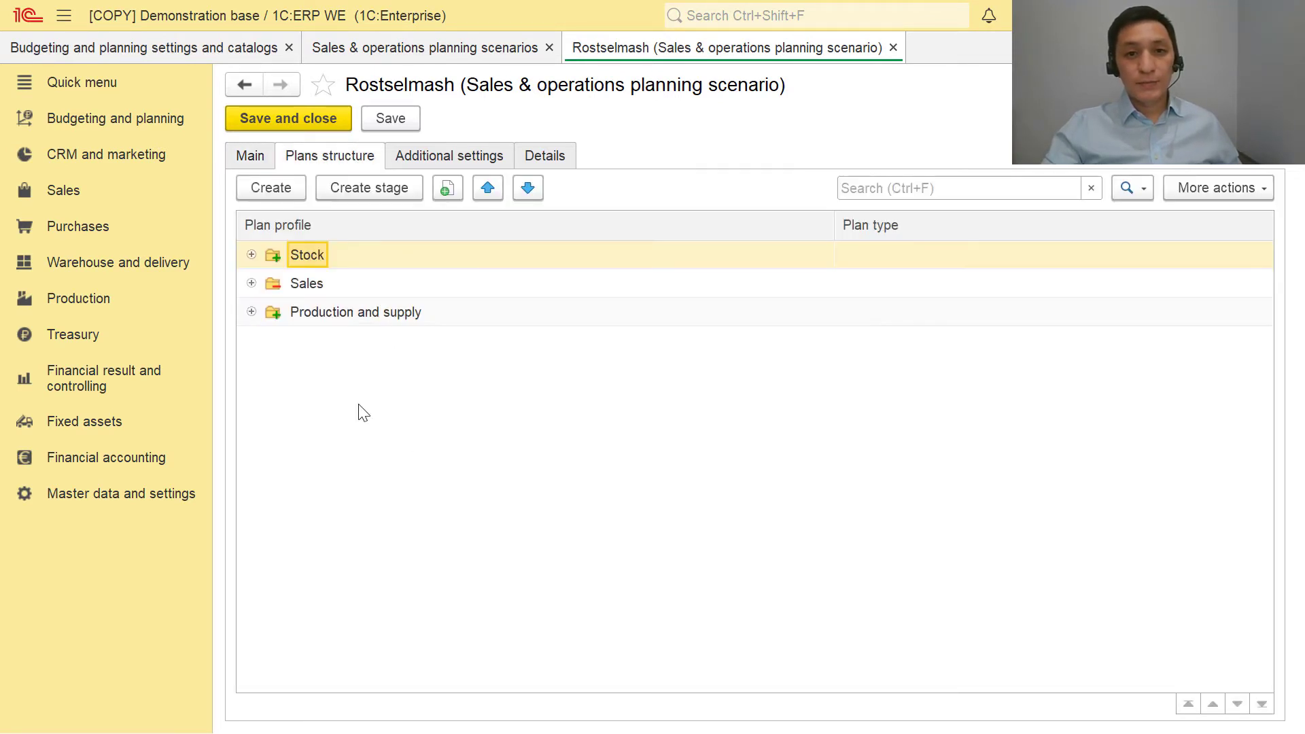
left_click(251, 285)
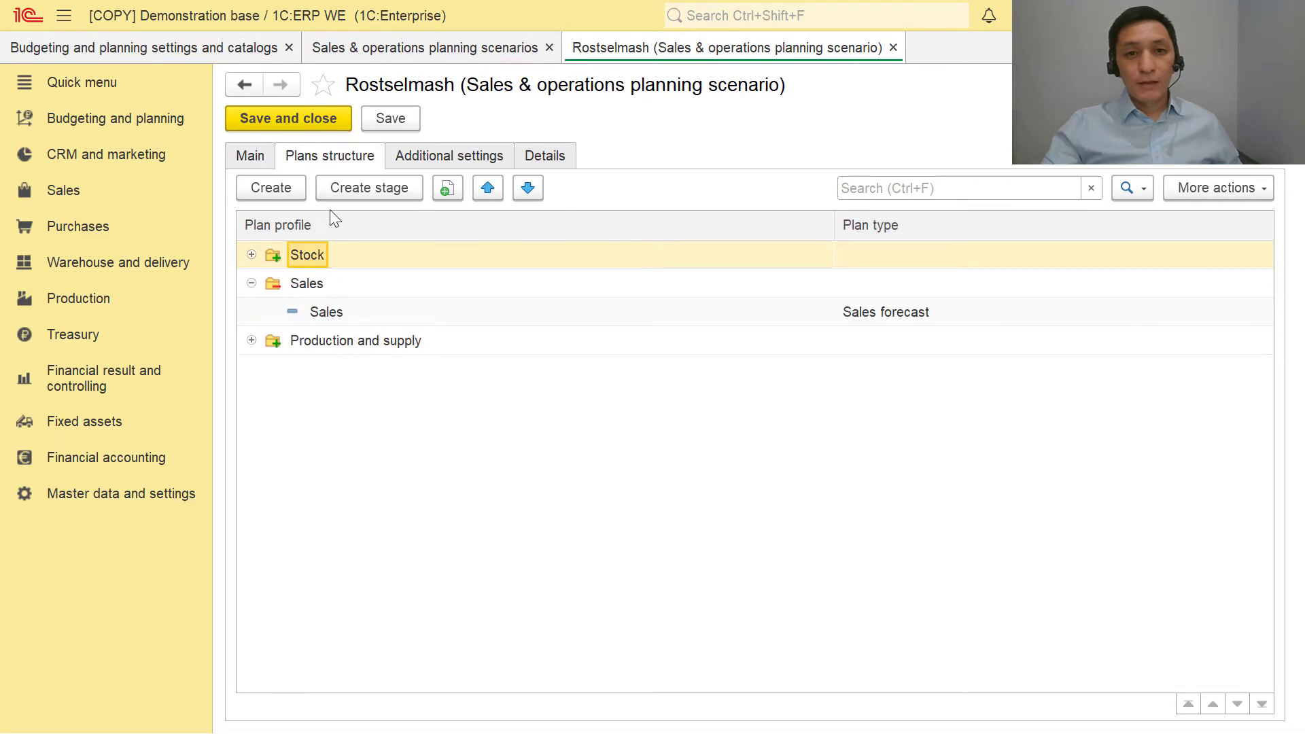
double_click(313, 310)
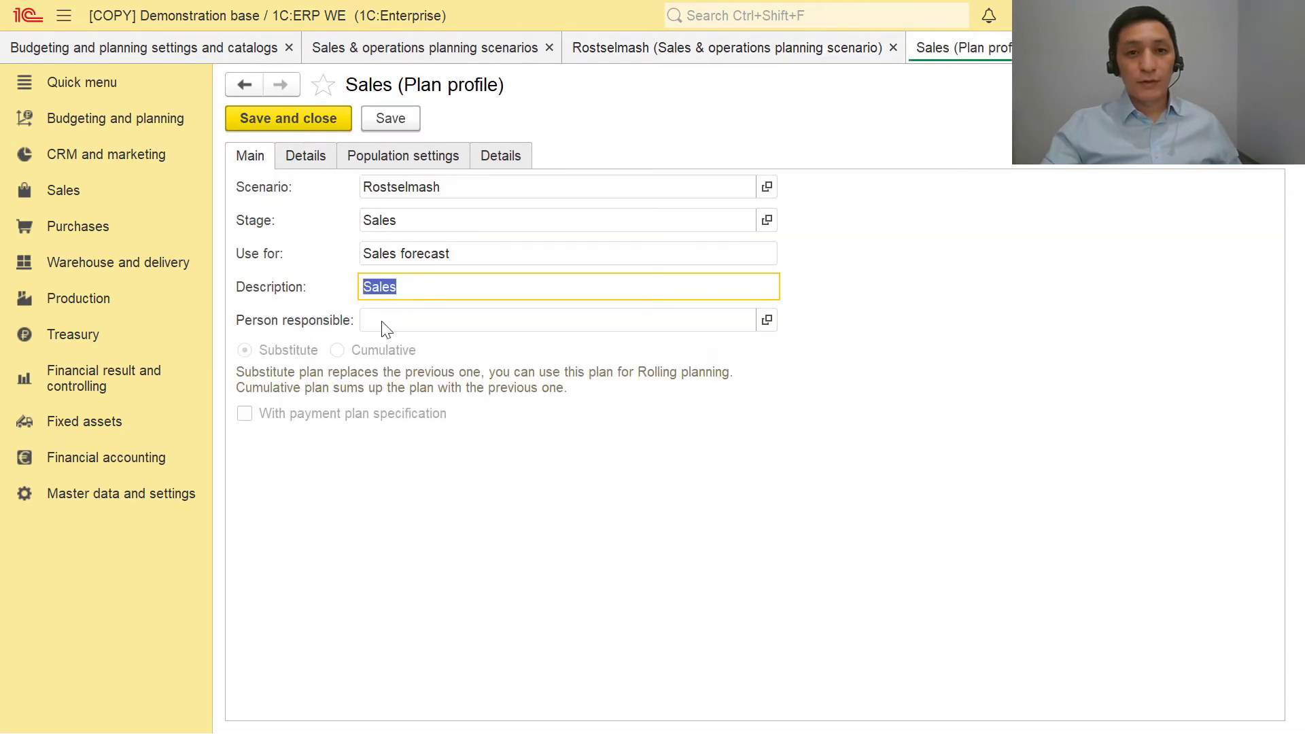
left_click(453, 163)
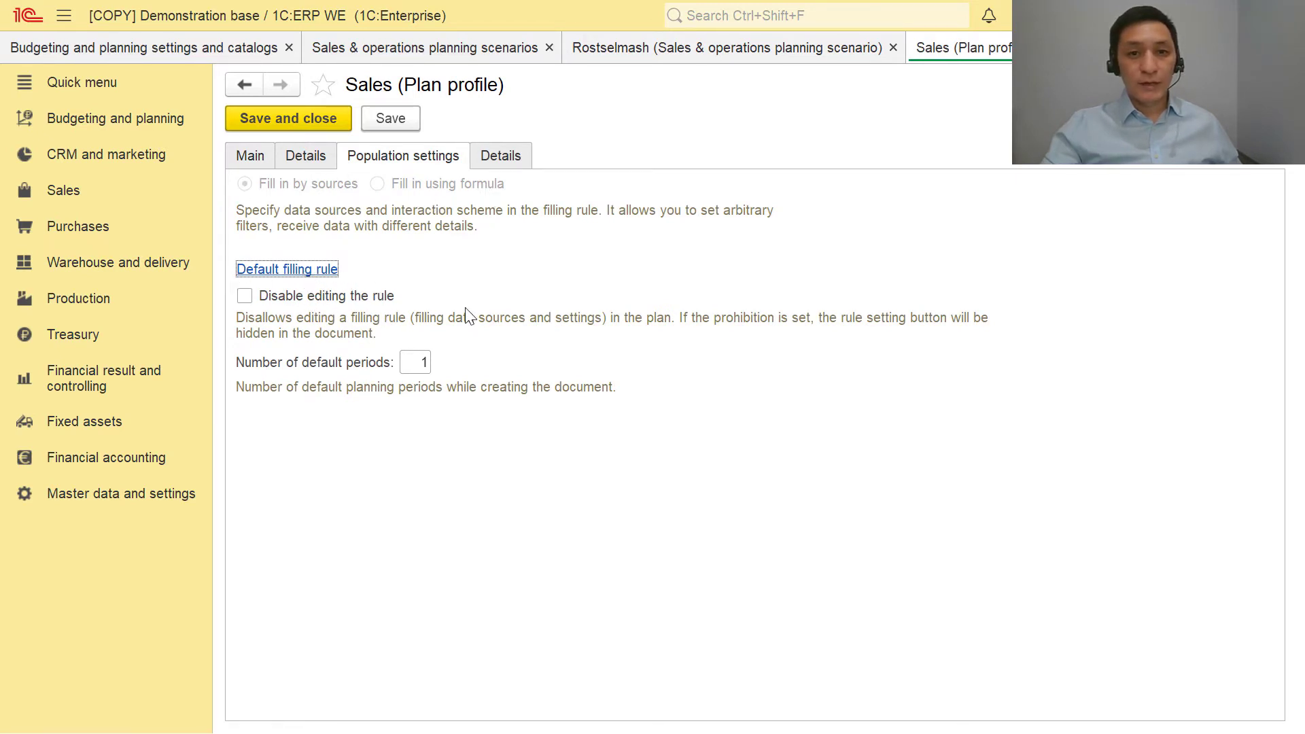
Open the default filling rule and choose Rostselmash: Sales again as its quantity filling source
left_click(320, 271)
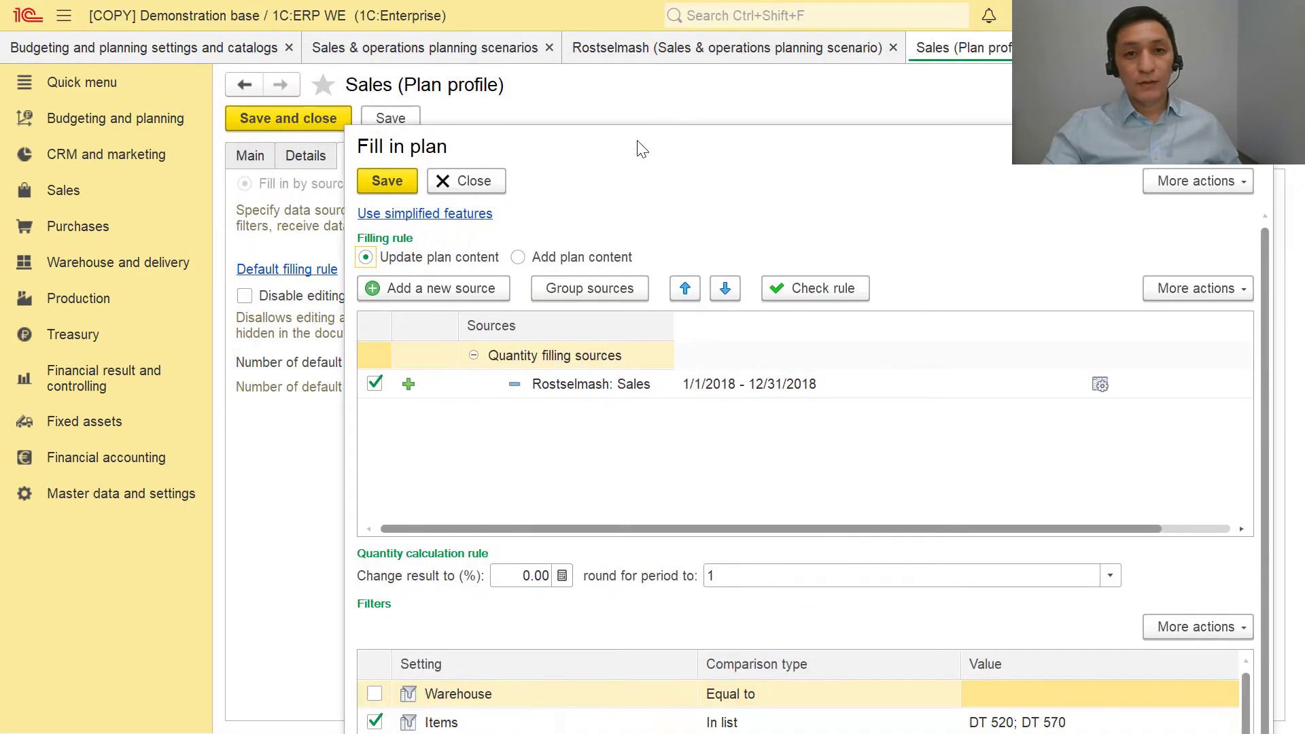
double_click(620, 374)
left_click(599, 432)
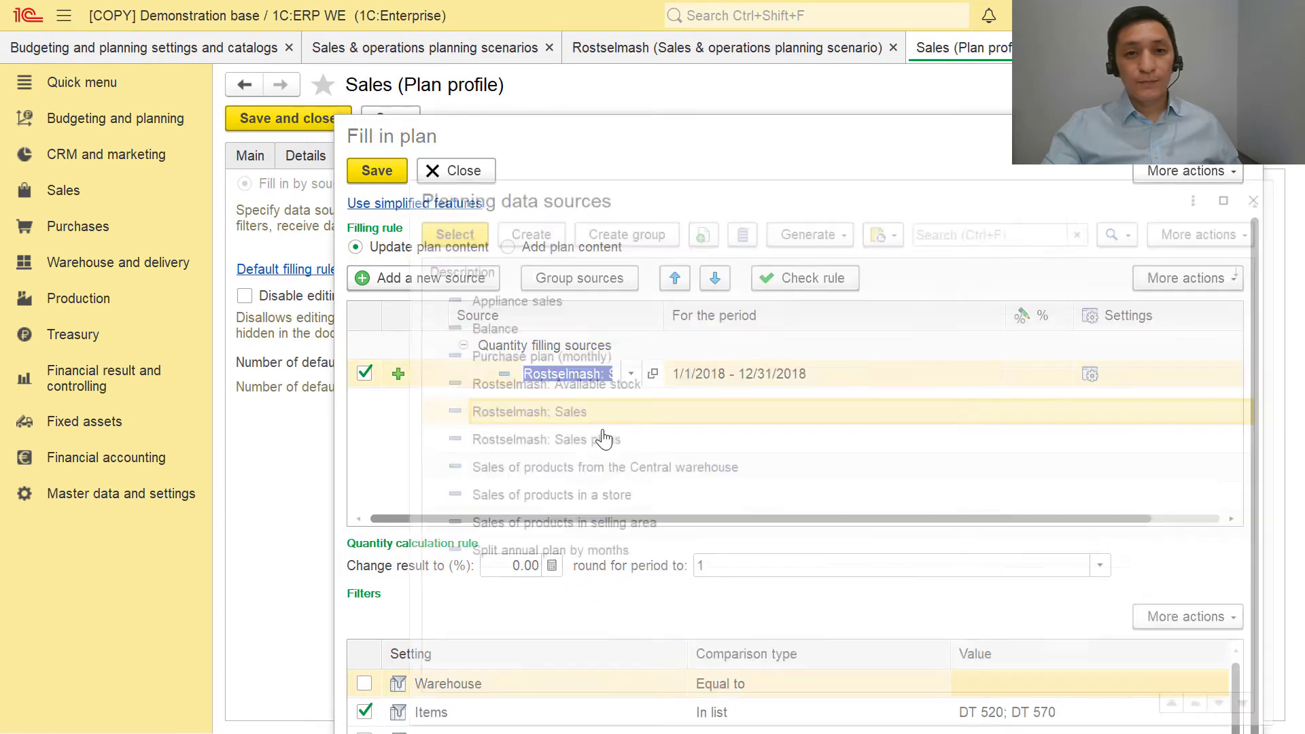
double_click(743, 415)
left_click(801, 392)
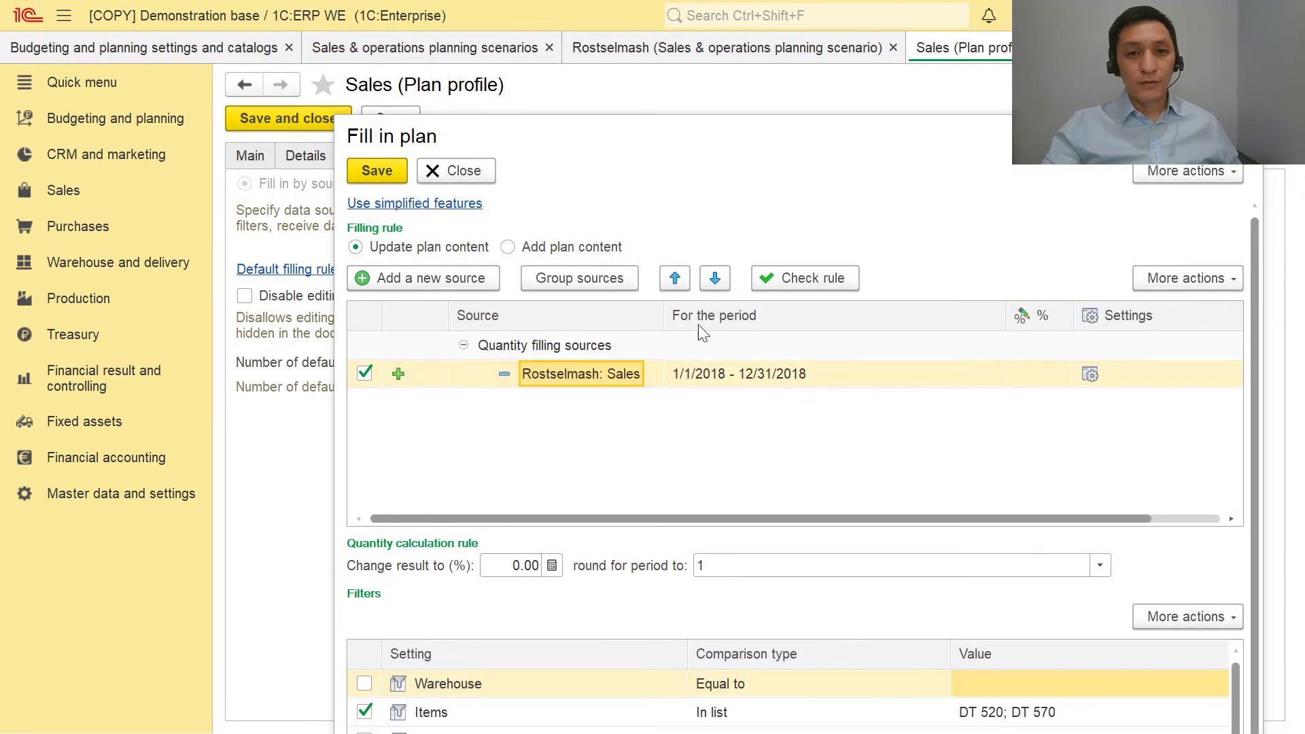
Open the Rostselmash: Sales source settings in the default filling rule and inspect its selected fields, Quantity and Price
left_click(1104, 370)
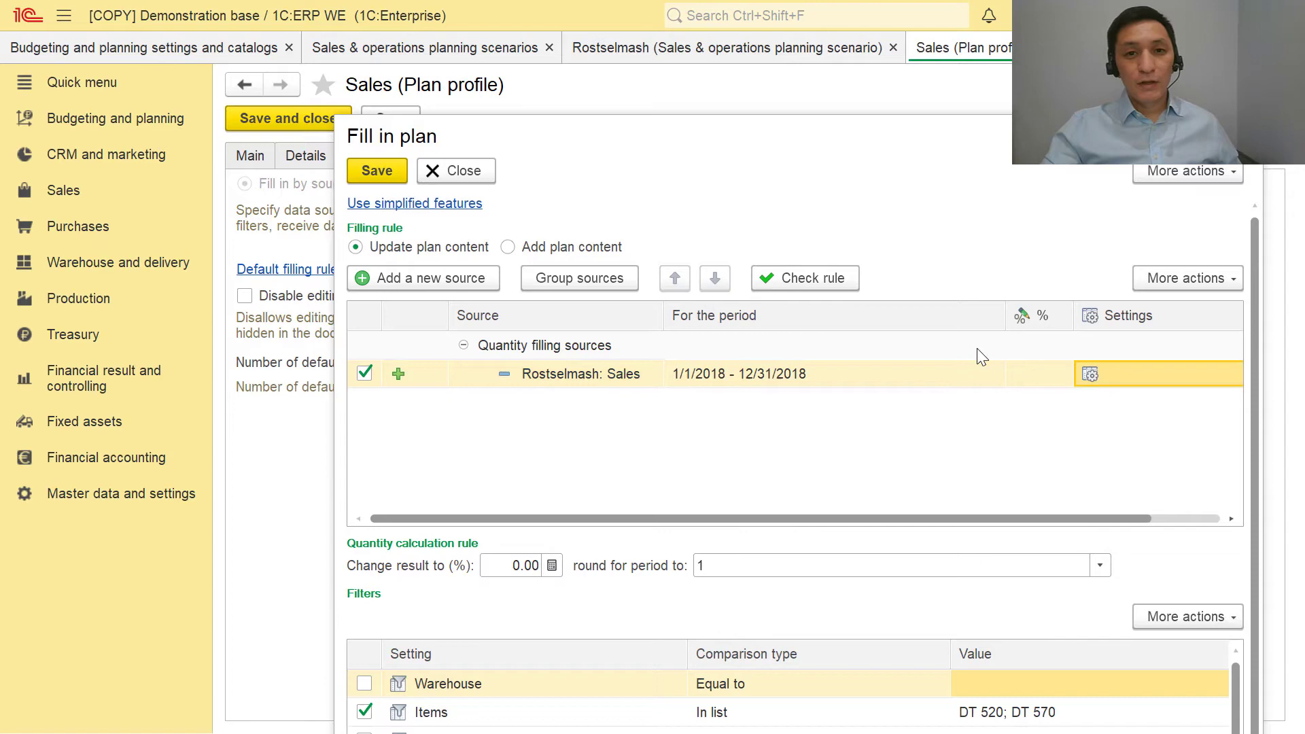
double_click(1146, 371)
left_click(675, 368)
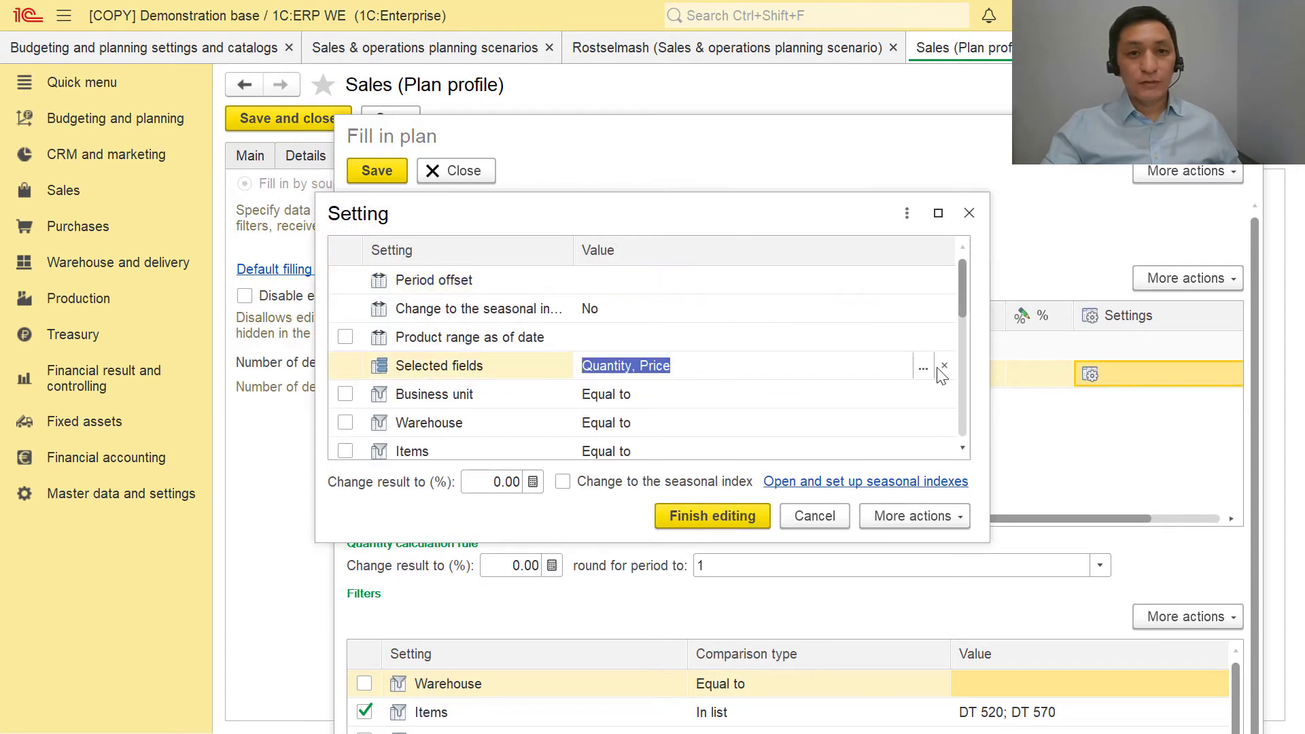
left_click(923, 368)
key("Escape")
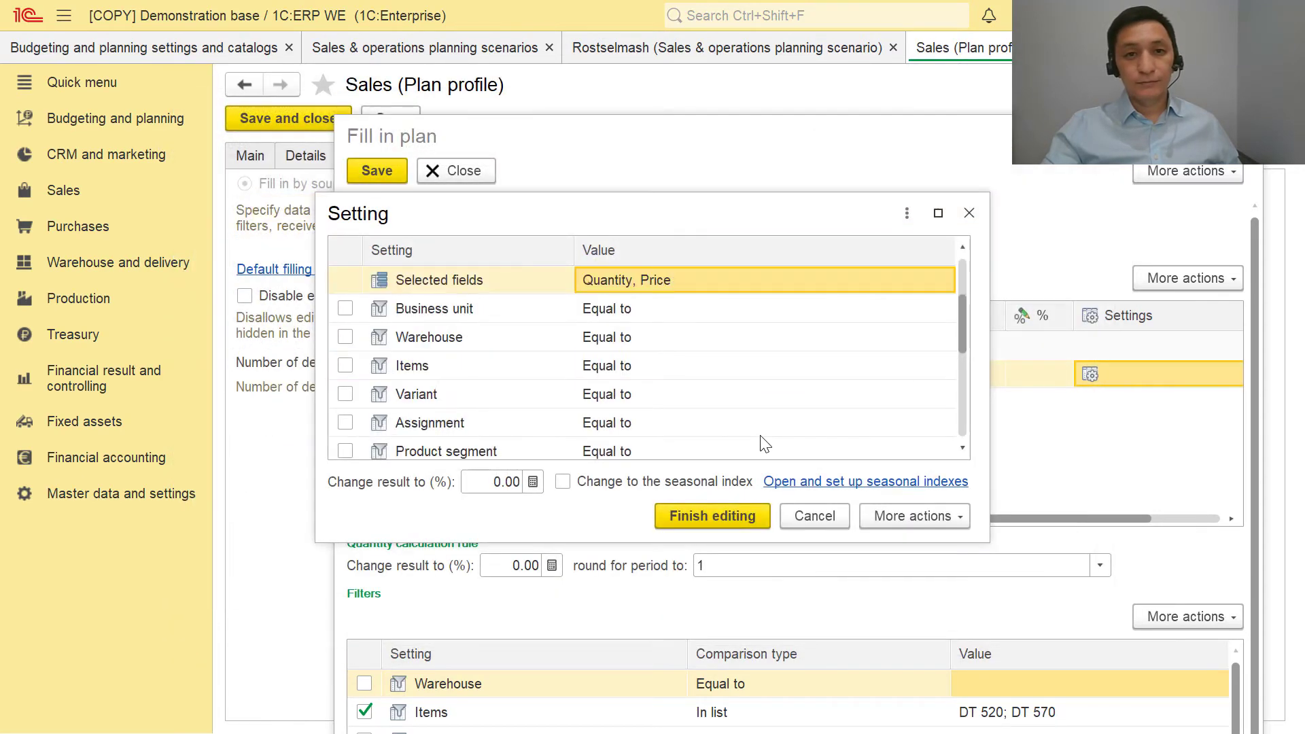
Inspect the source's grouping by Items and Variant, and close the filling rule without saving
scroll(764, 443, "down", 3)
left_click(860, 426)
left_click(923, 424)
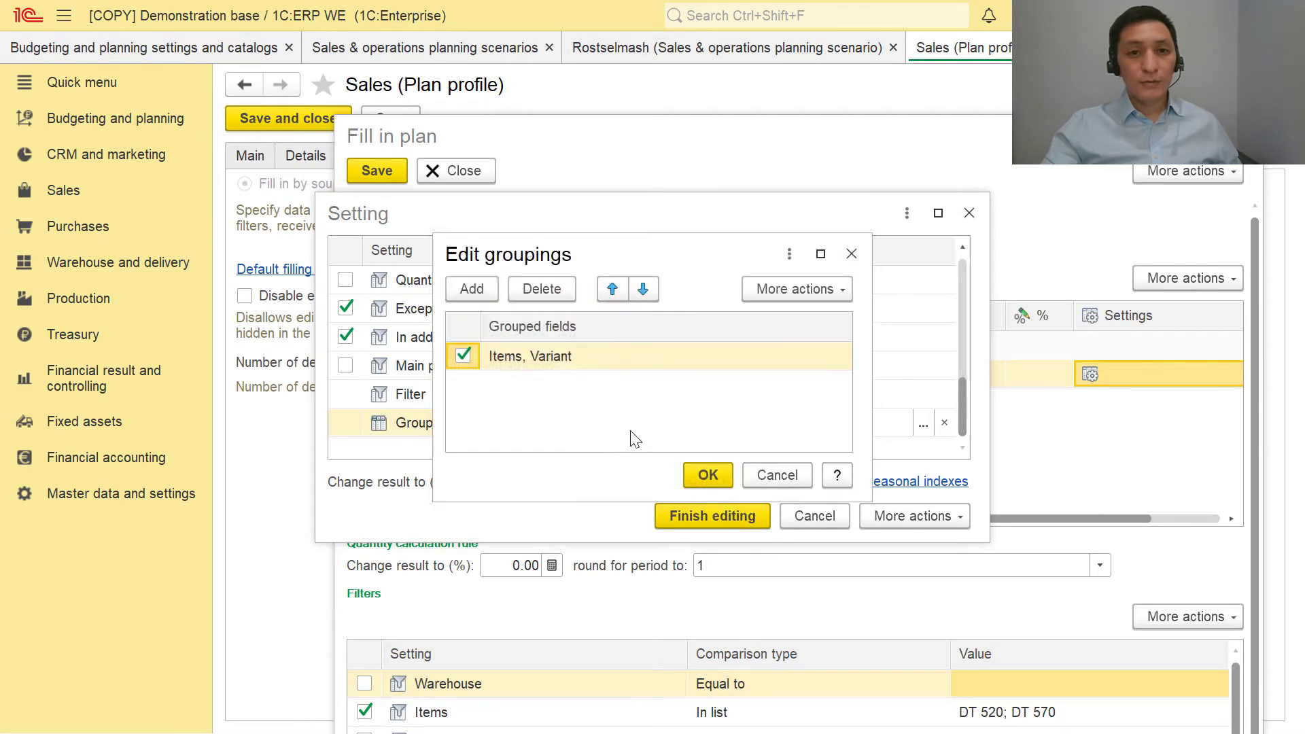
key("Escape")
key("Escape")
key("Escape")
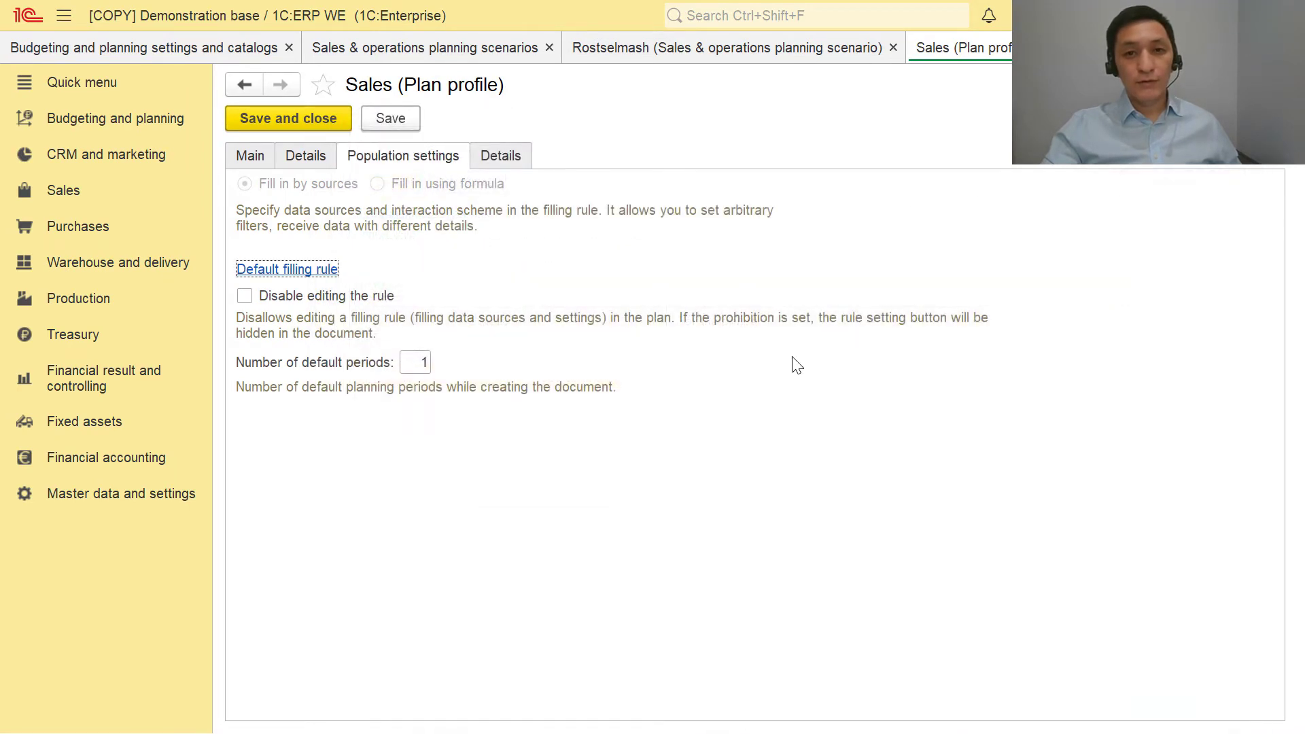
Show the Sales profile in the plan profiles list and view the Work plan profile's default formula population settings
left_click(1207, 158)
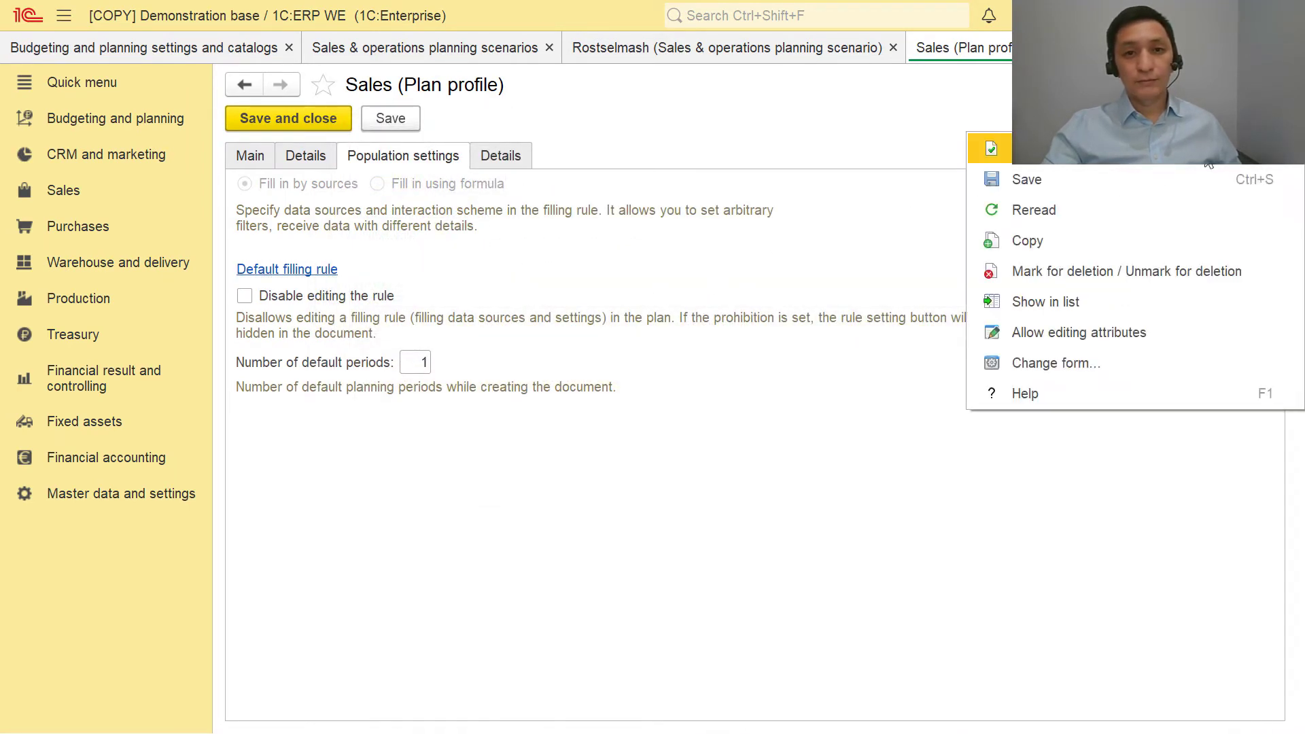
left_click(1082, 301)
left_click(530, 673)
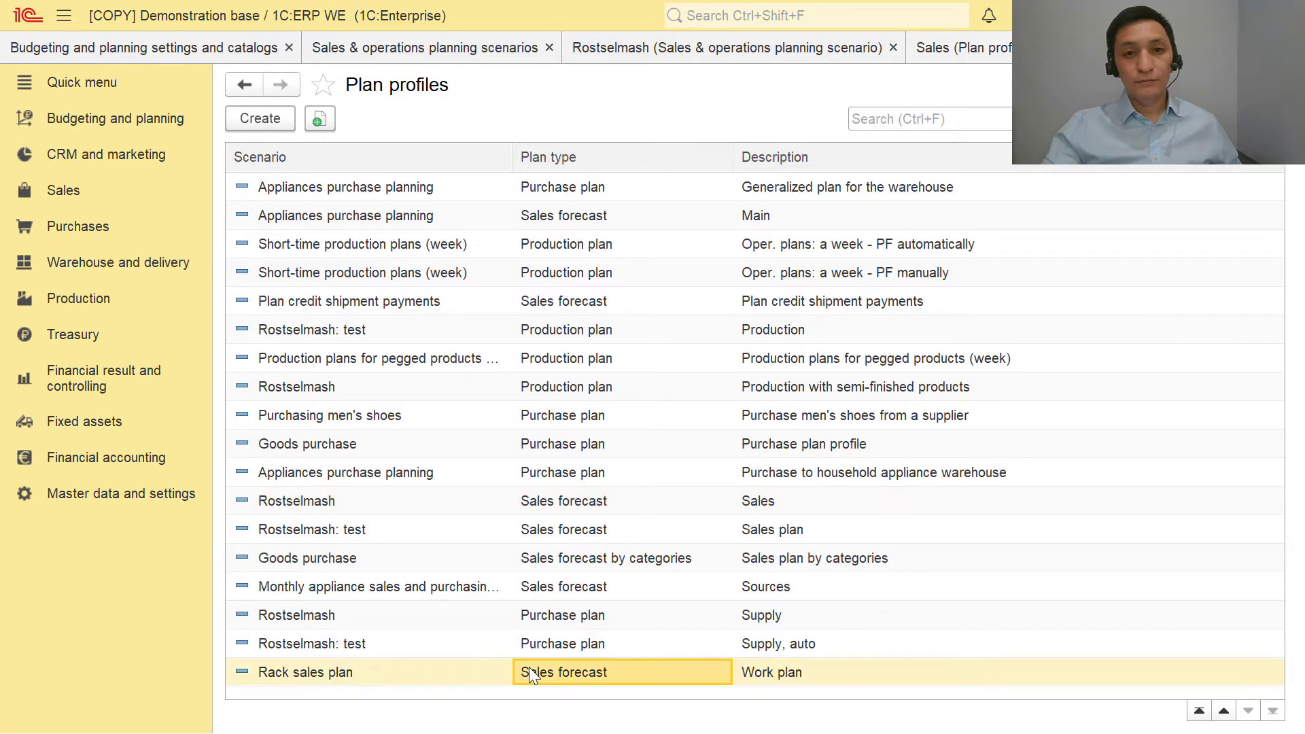
double_click(531, 673)
left_click(402, 157)
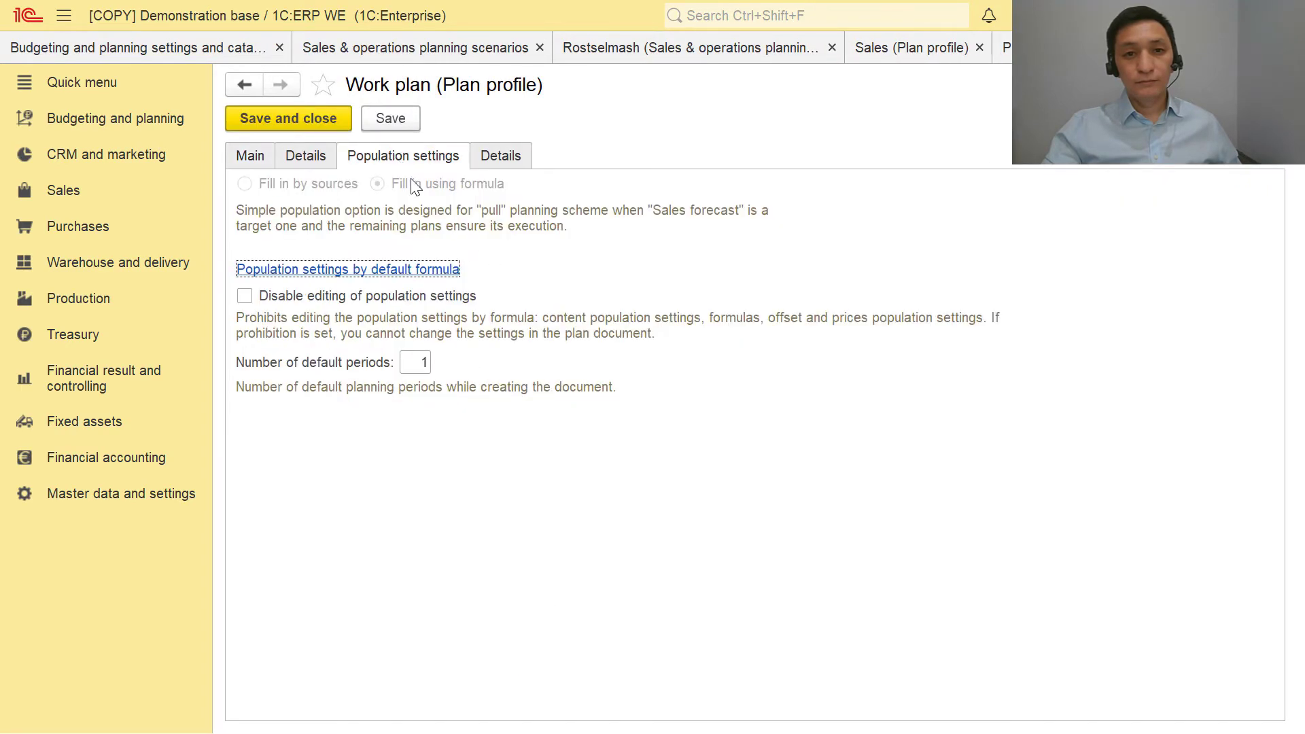
left_click(405, 271)
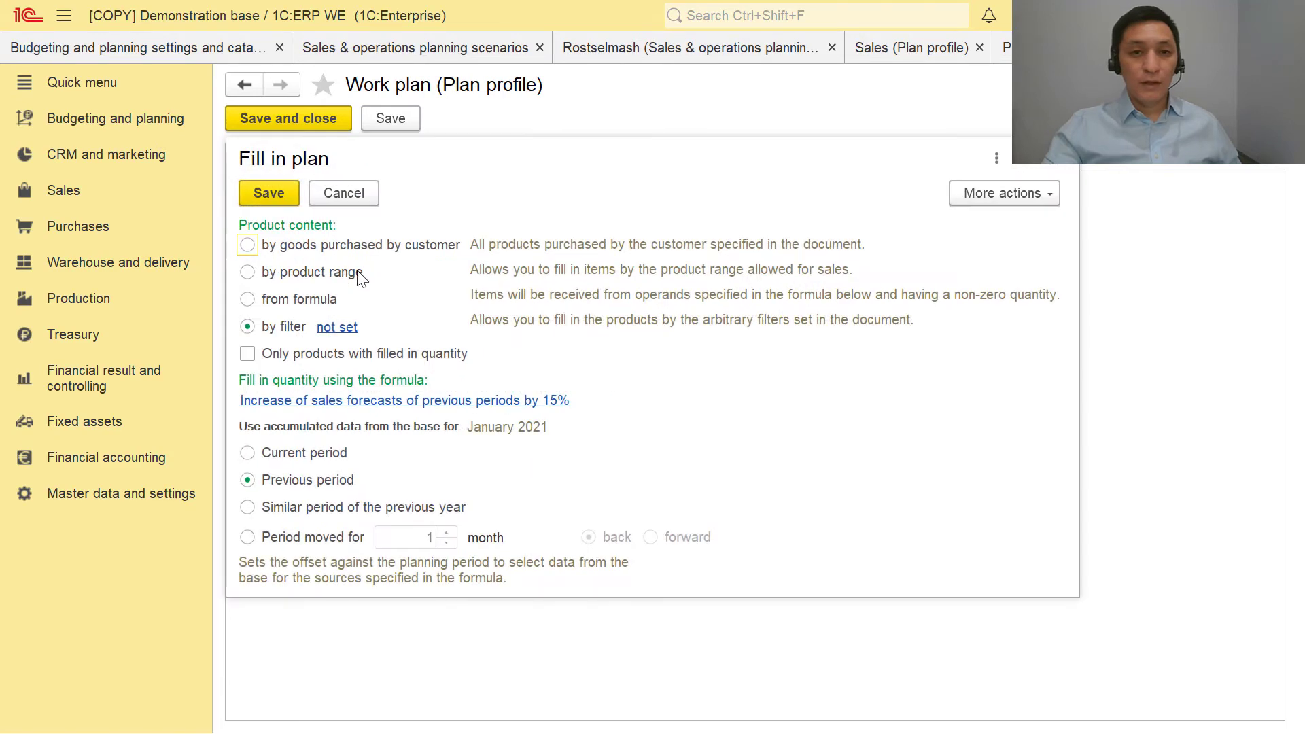
key("Escape")
key("Escape")
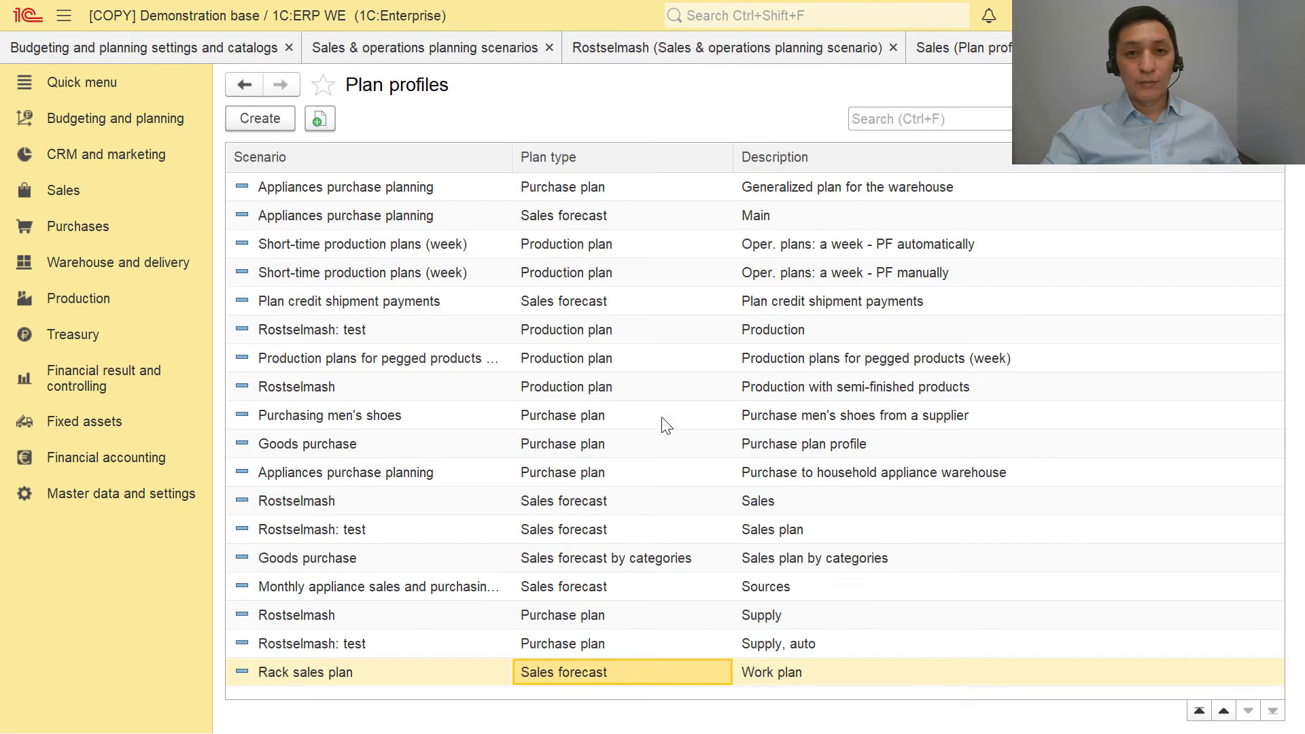
View the Work plan profile's main data, check the Supply, auto profile, and close all open planning forms
double_click(550, 674)
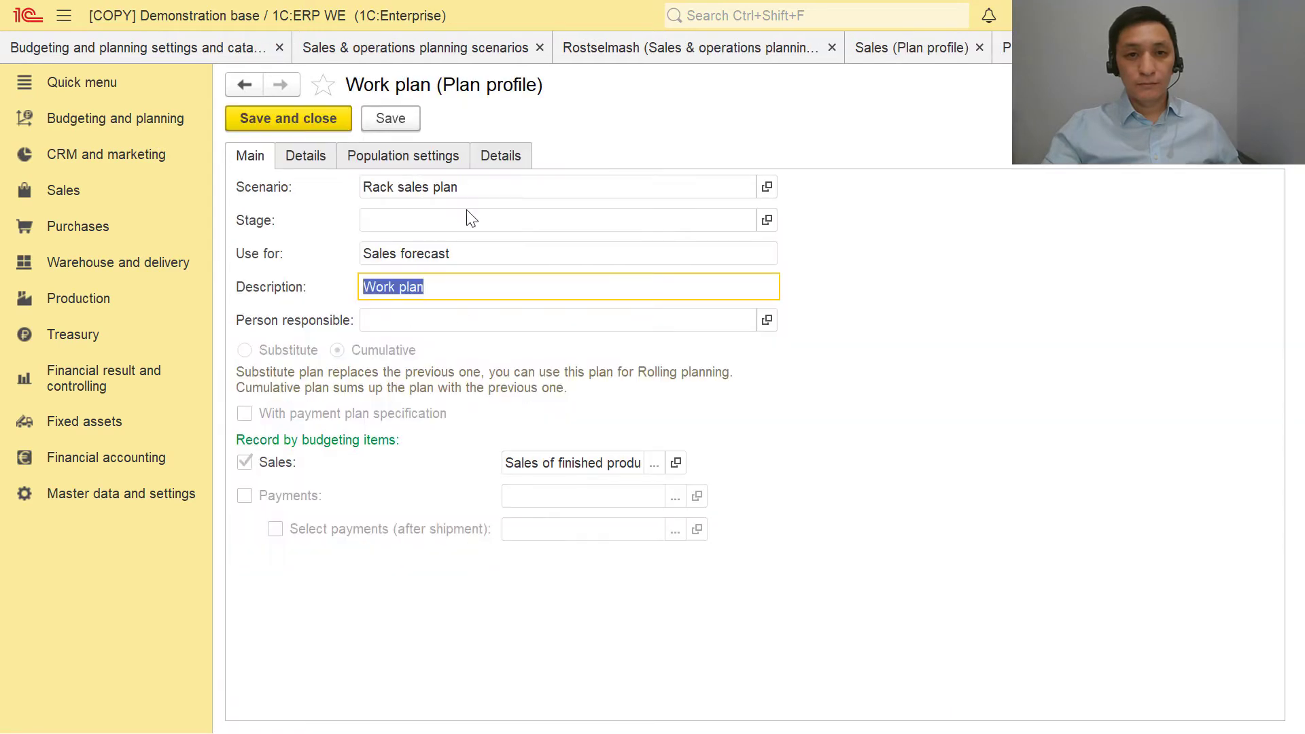
key("Escape")
double_click(521, 644)
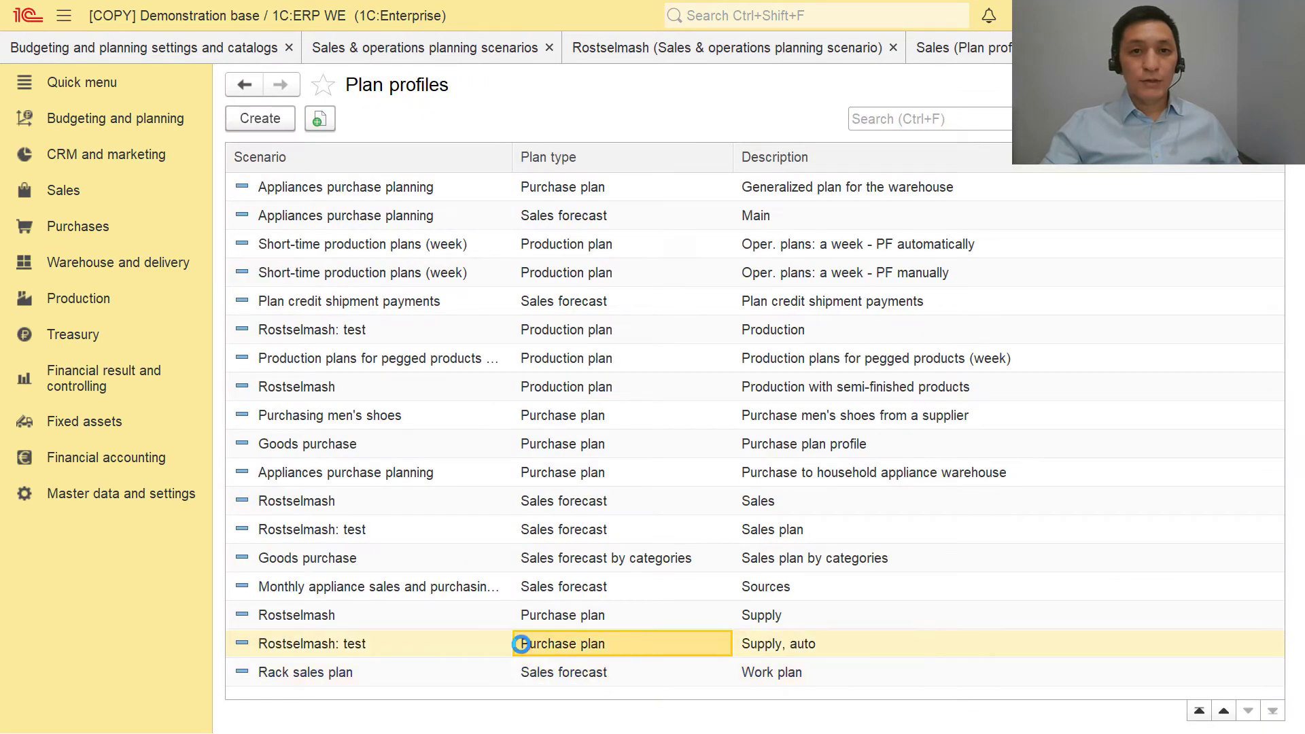
key("Escape")
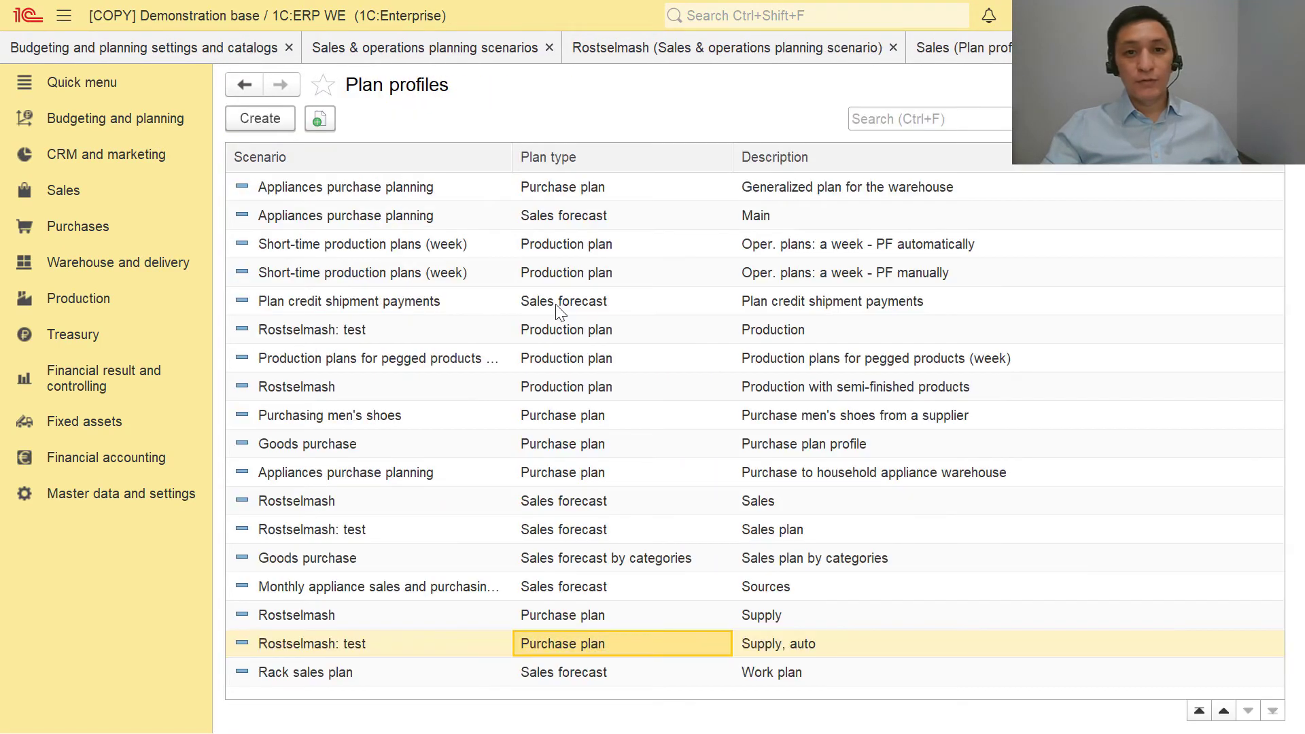
key("Escape")
key("Escape")
key("Escape")
key("Escape")
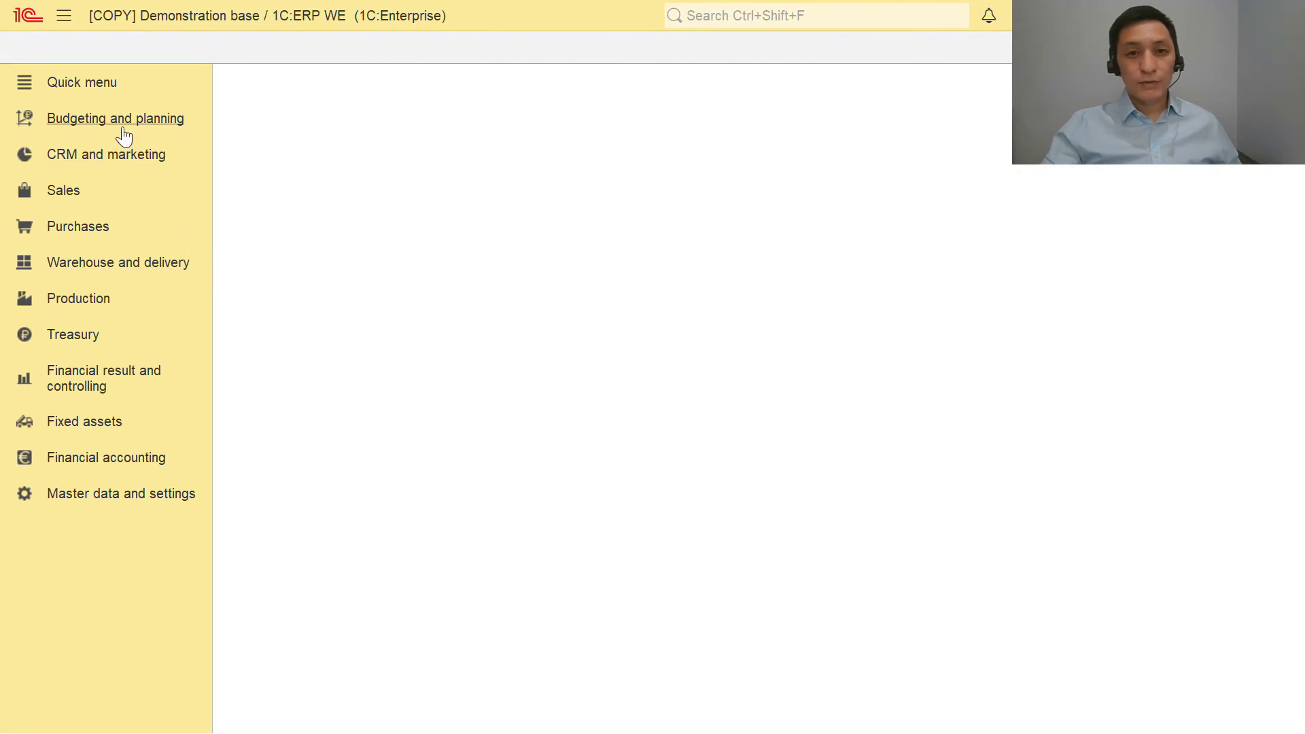
Create a new production plan from the Inventory planning section's production plans, using the Rostselmash scenario
left_click(123, 133)
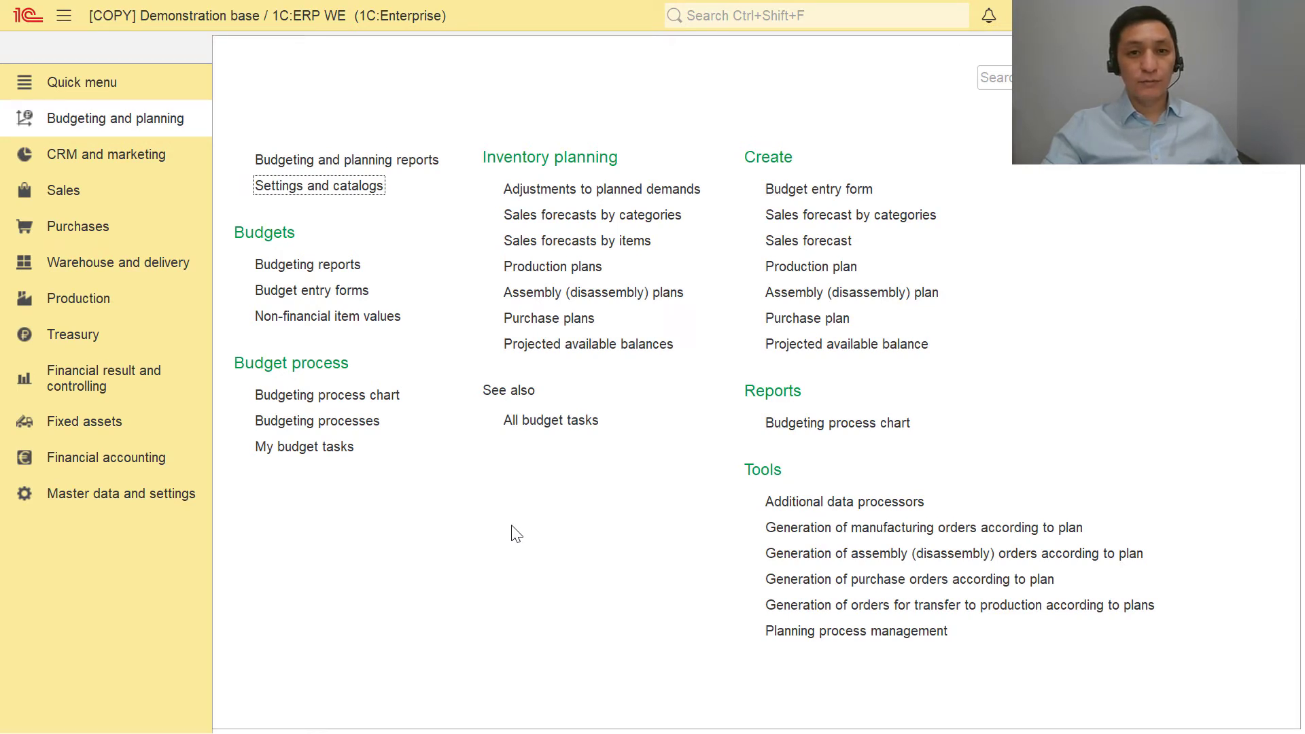
left_click(585, 273)
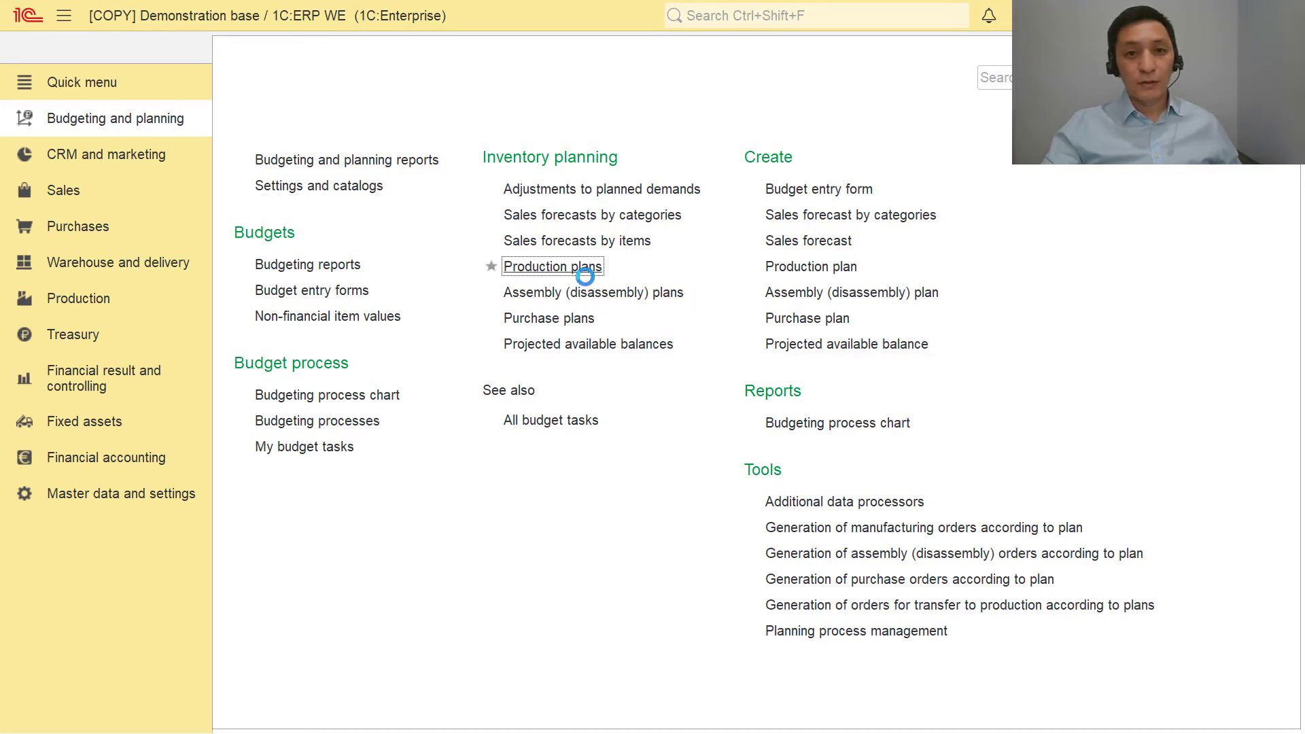
left_click(261, 164)
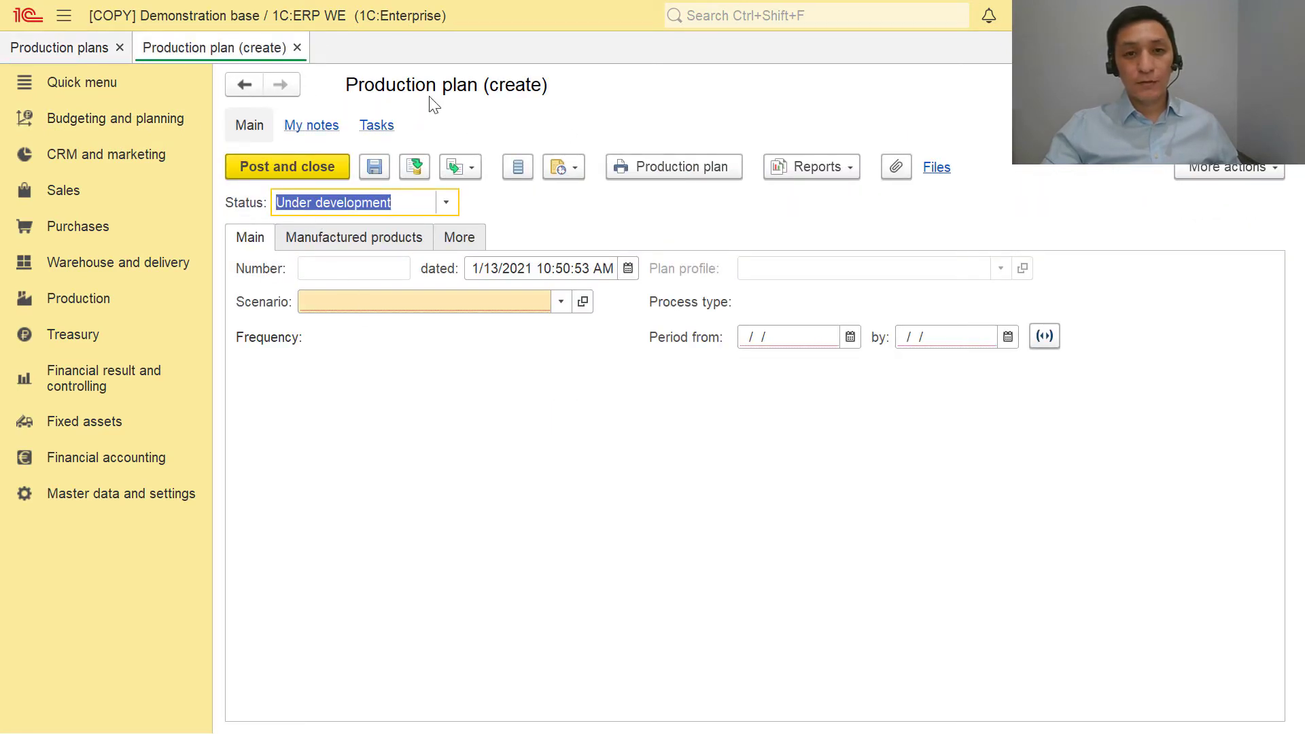
left_click(561, 302)
left_click(384, 330)
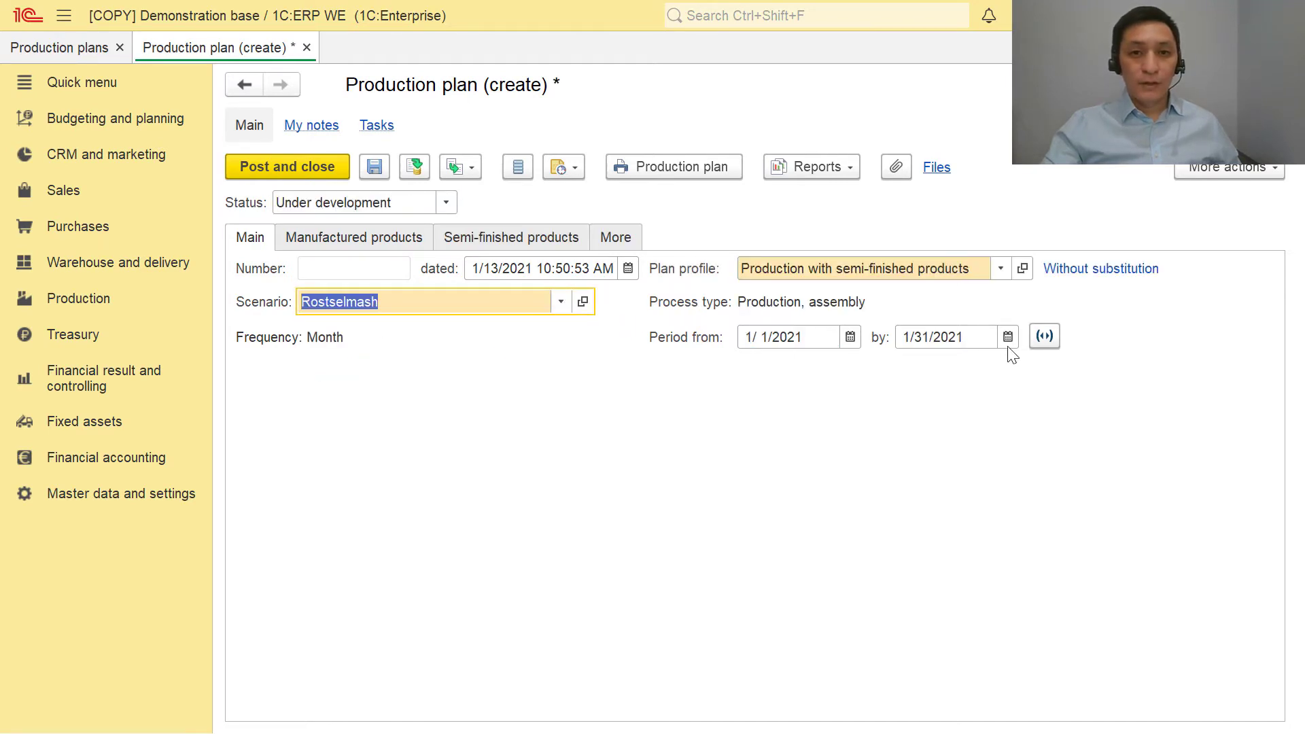
Set the production plan's period to February 2021
left_click(1045, 336)
left_click(658, 323)
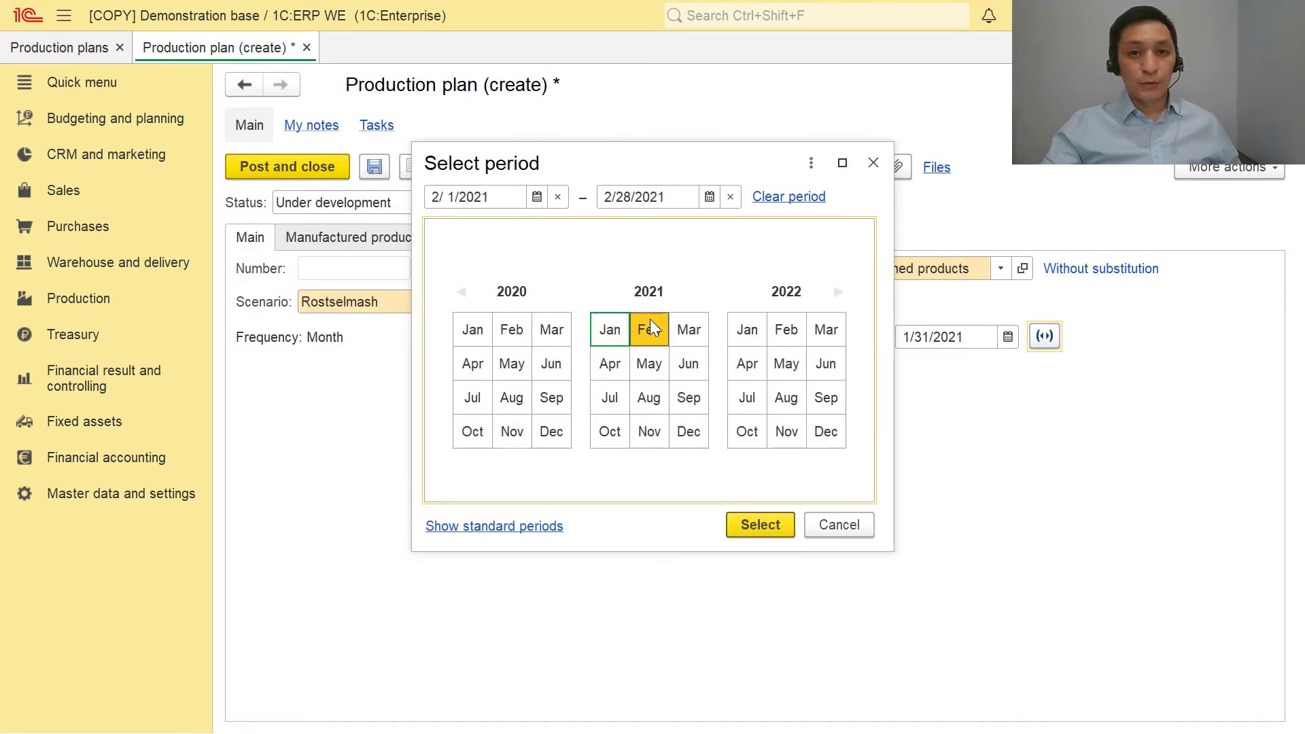
left_click(760, 525)
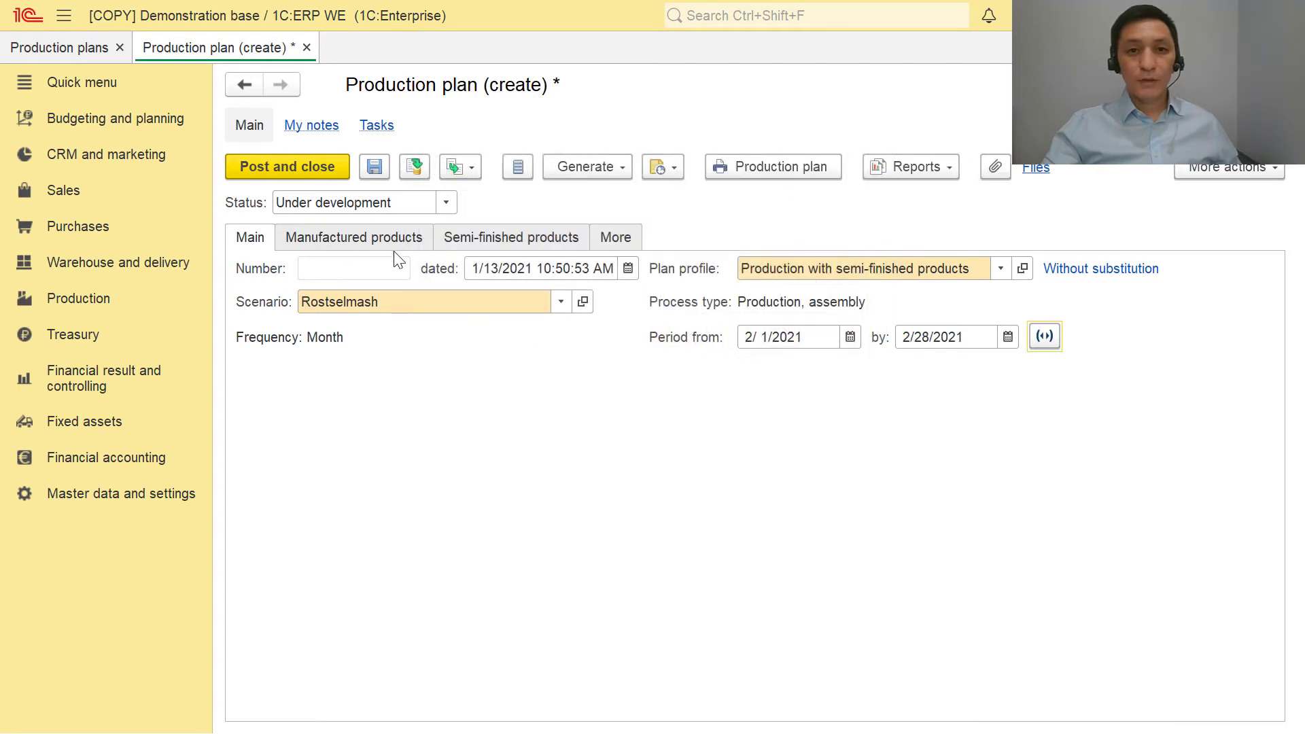
Review the options for filling in the plan's manufactured products, including by rule, by filter and import from an external file
left_click(354, 238)
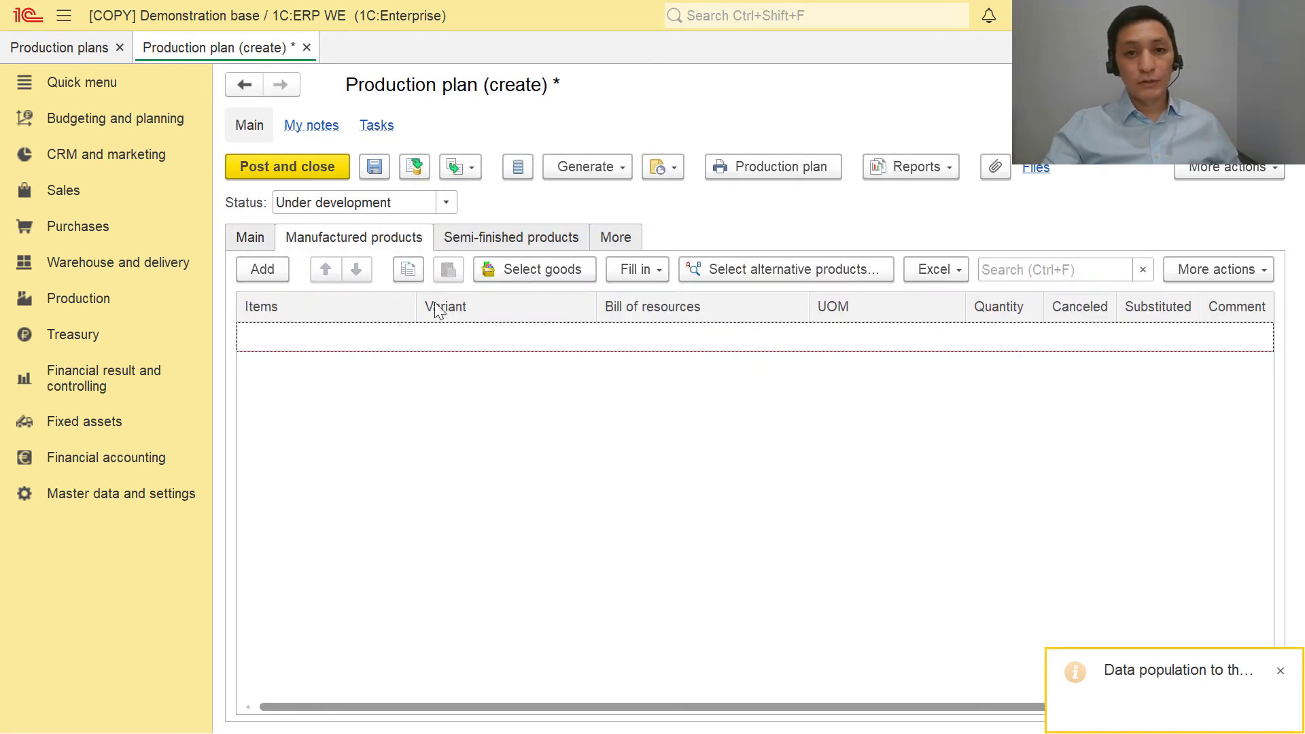
left_click(643, 272)
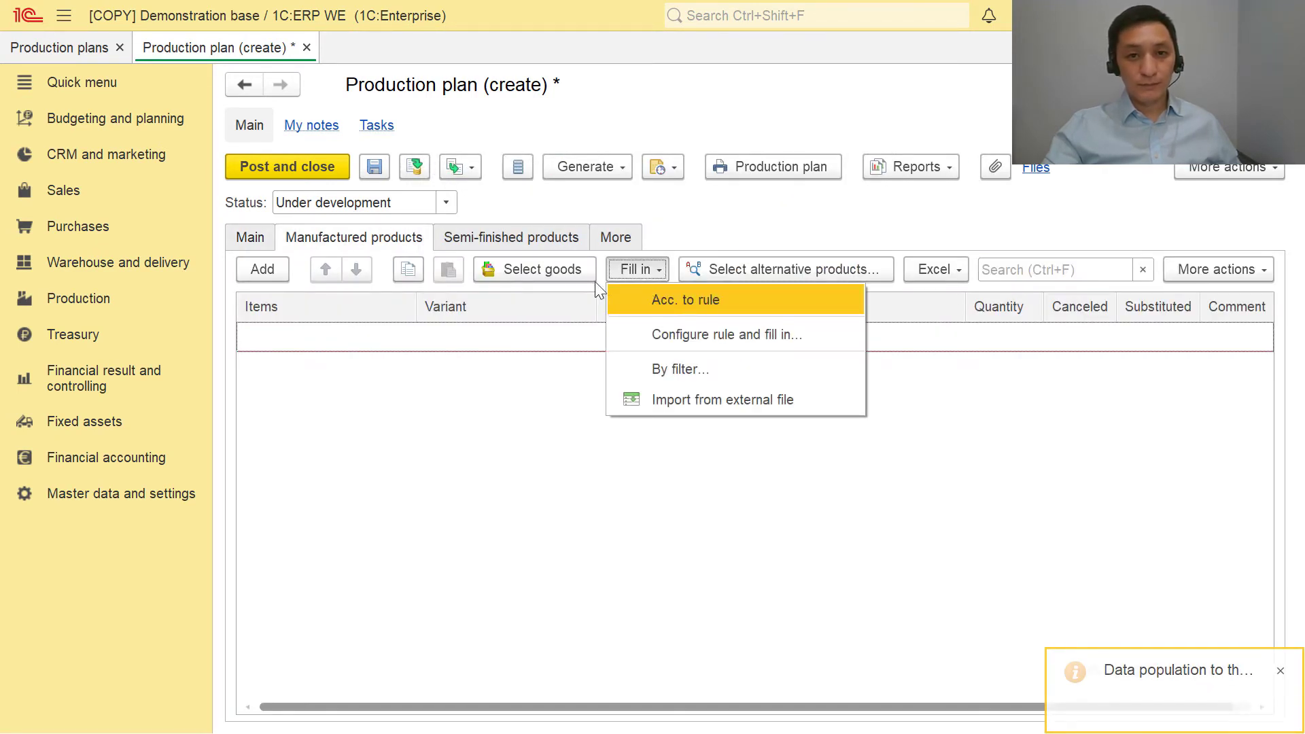
left_click(948, 264)
left_click(636, 269)
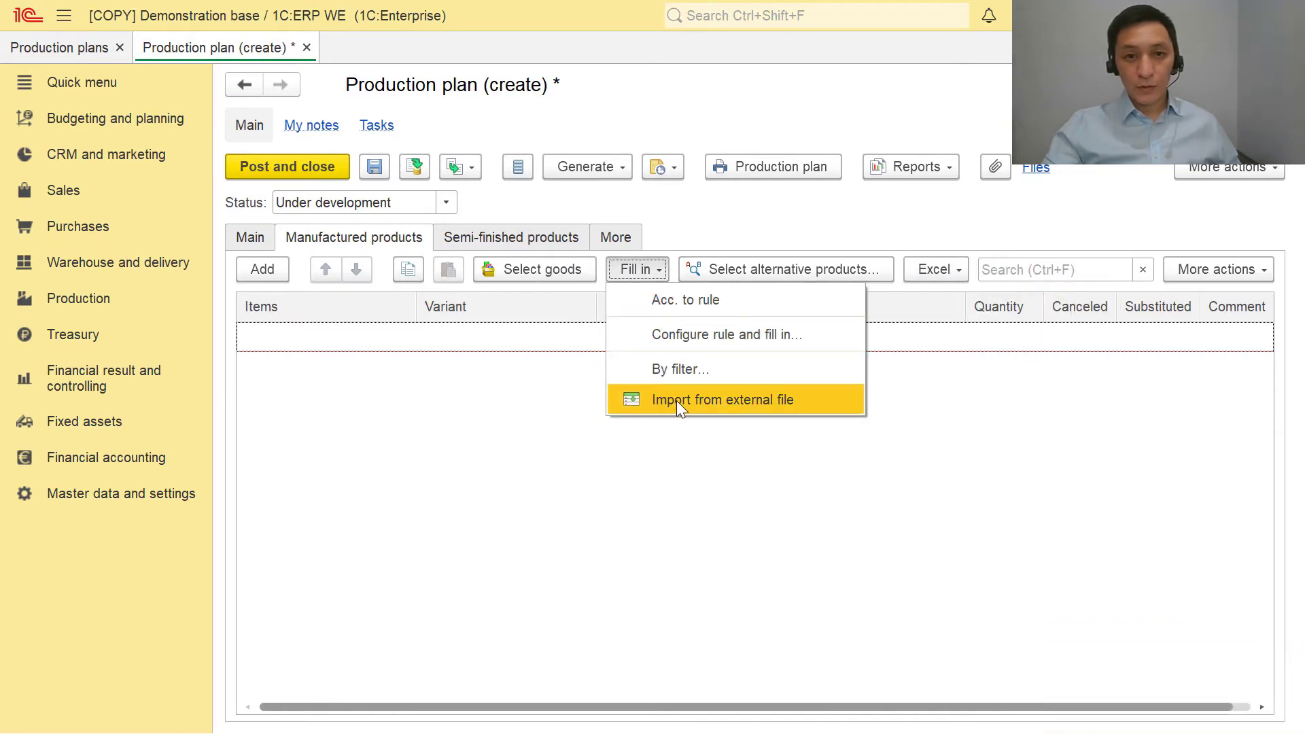
left_click(725, 400)
key("Escape")
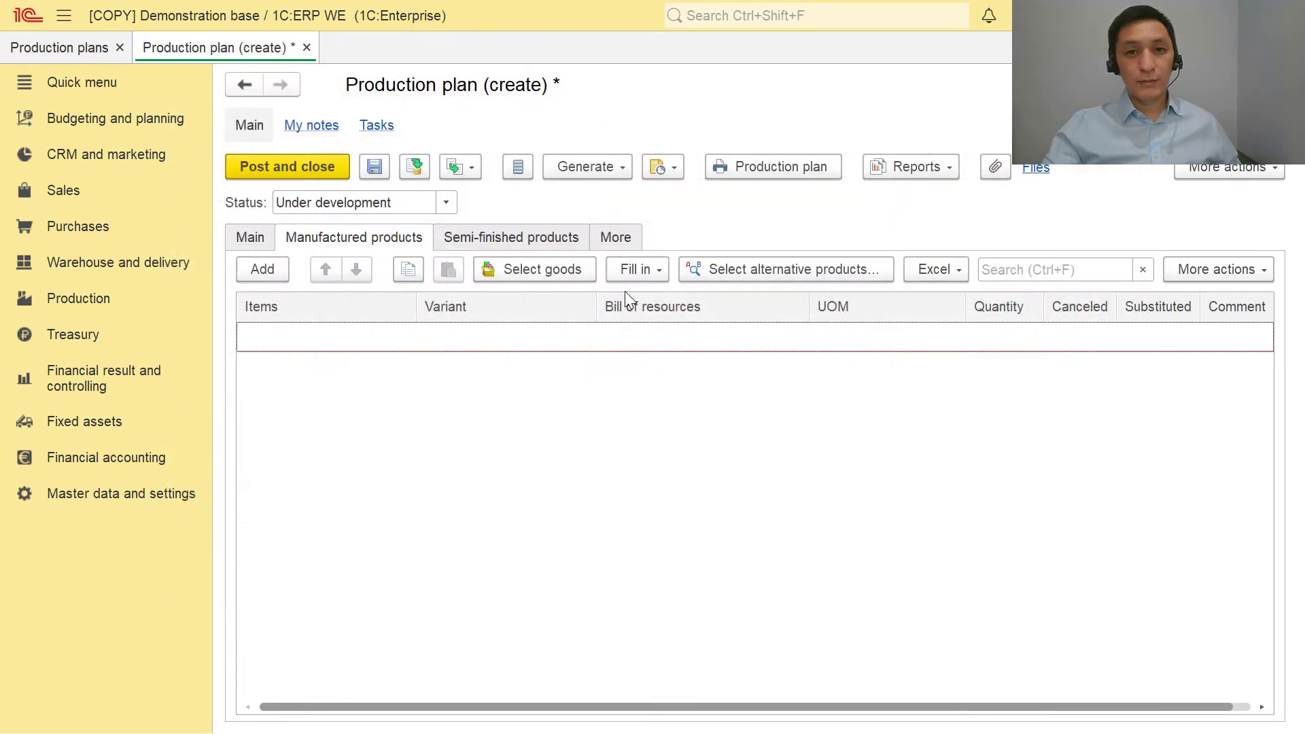
left_click(639, 271)
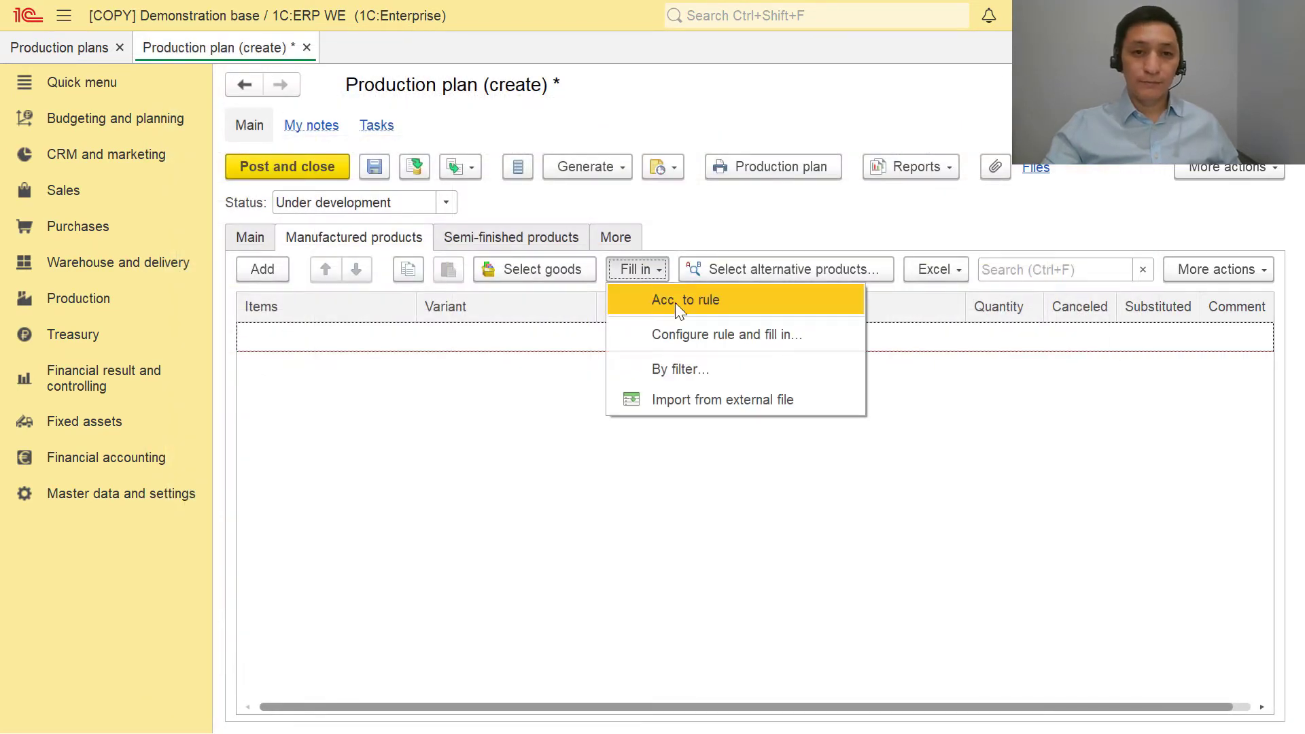
Select Tractor basic configuration with a quantity of 100 pcs. and move it into the plan's manufactured products
left_click(541, 269)
left_click(287, 247)
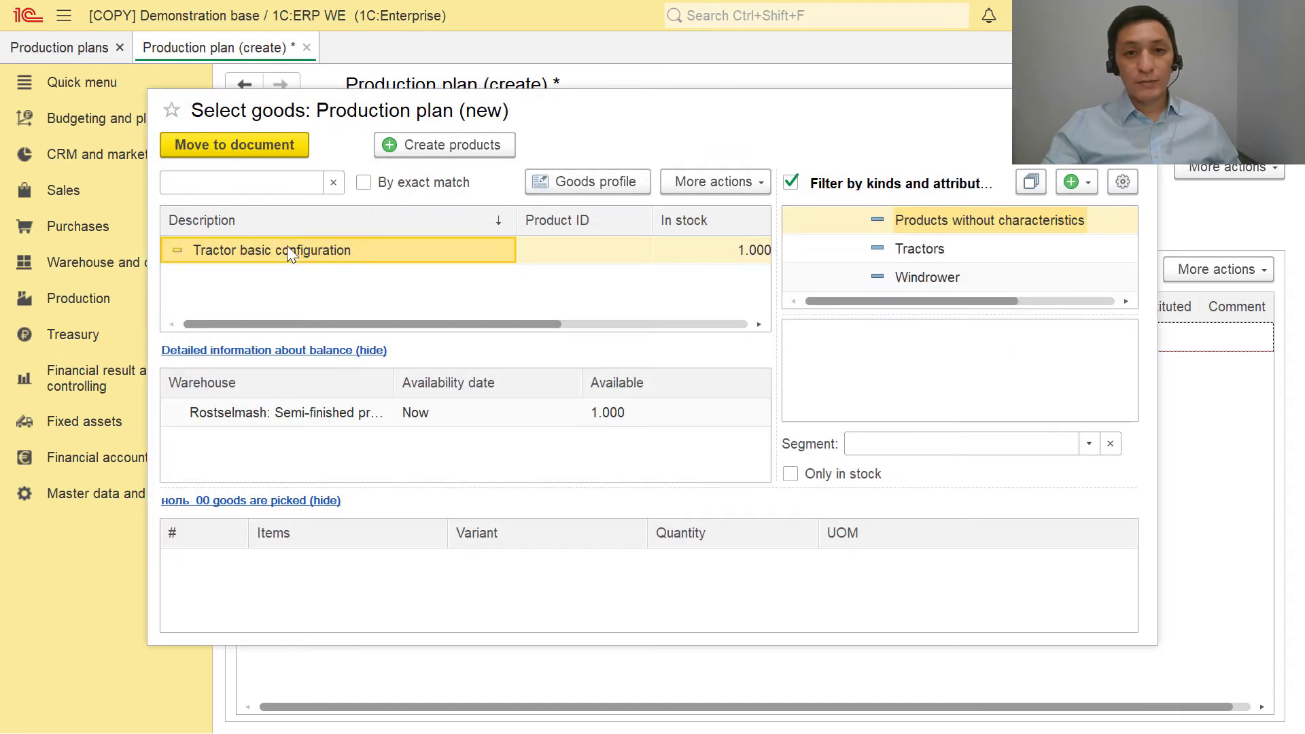
double_click(333, 255)
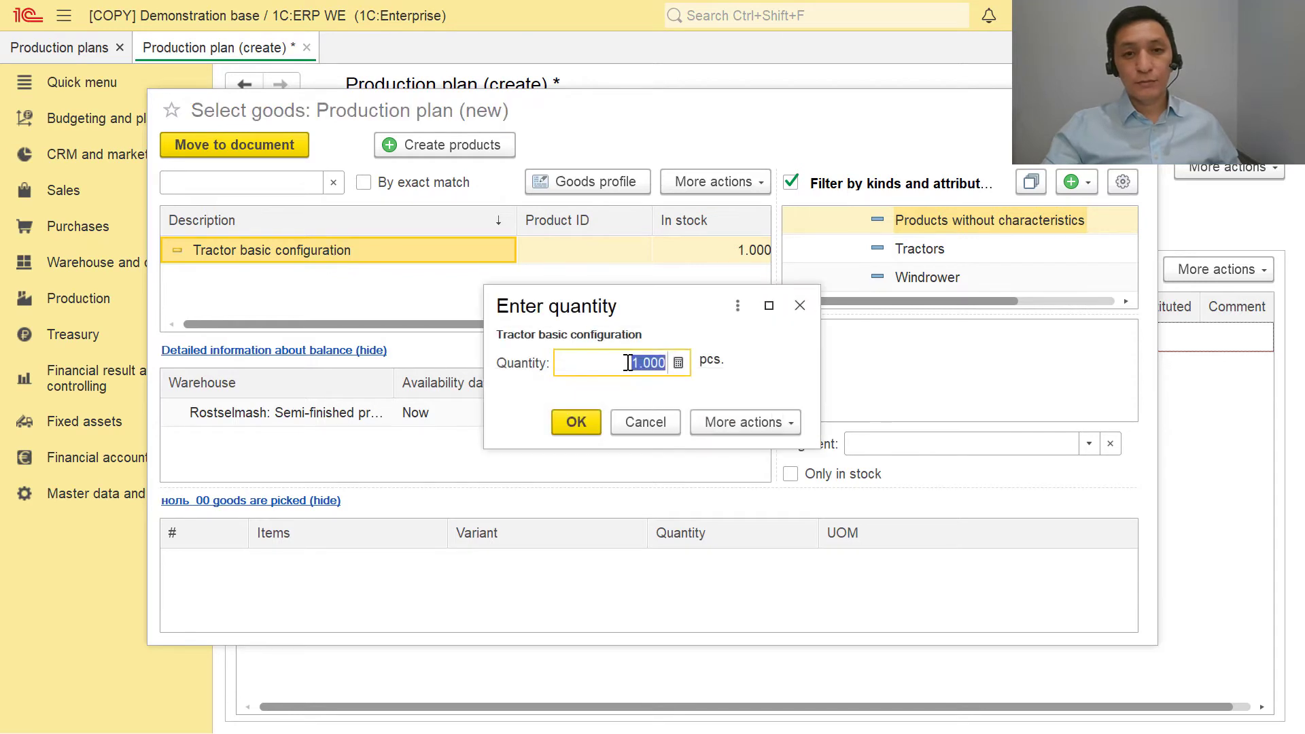
type("100")
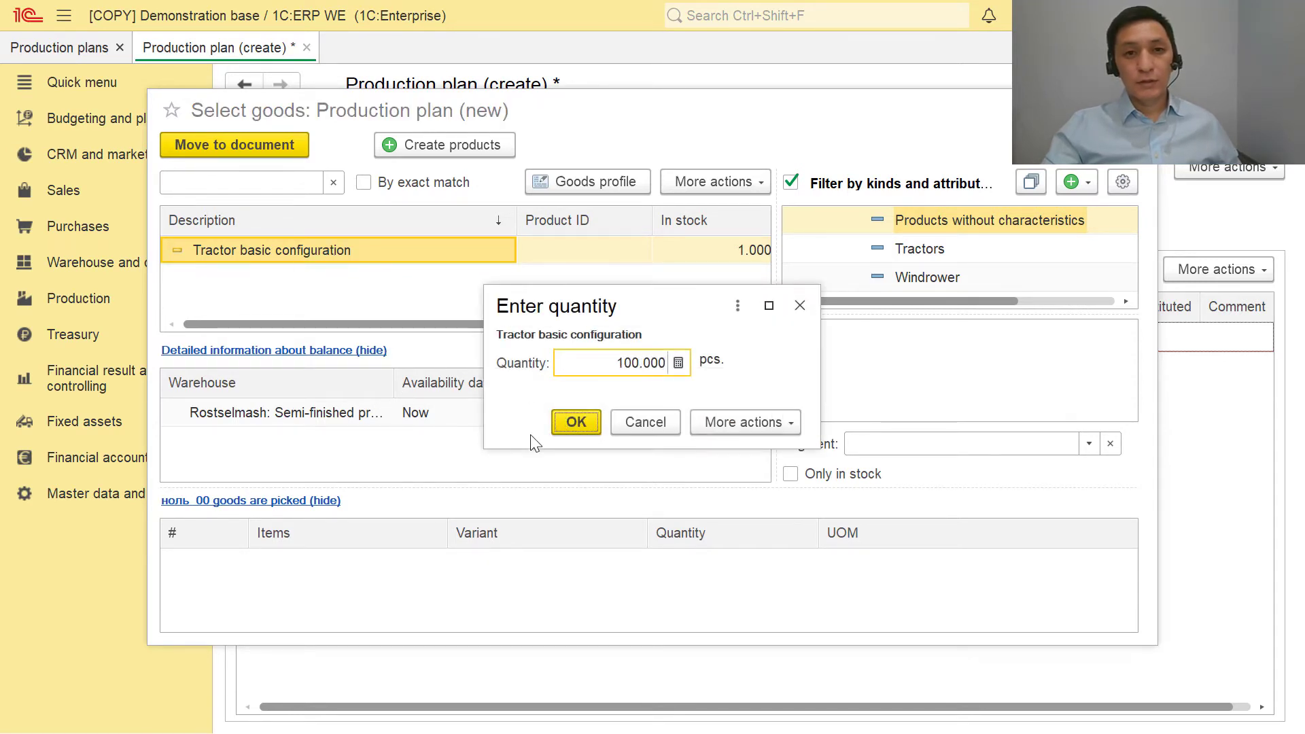
left_click(556, 428)
left_click(210, 145)
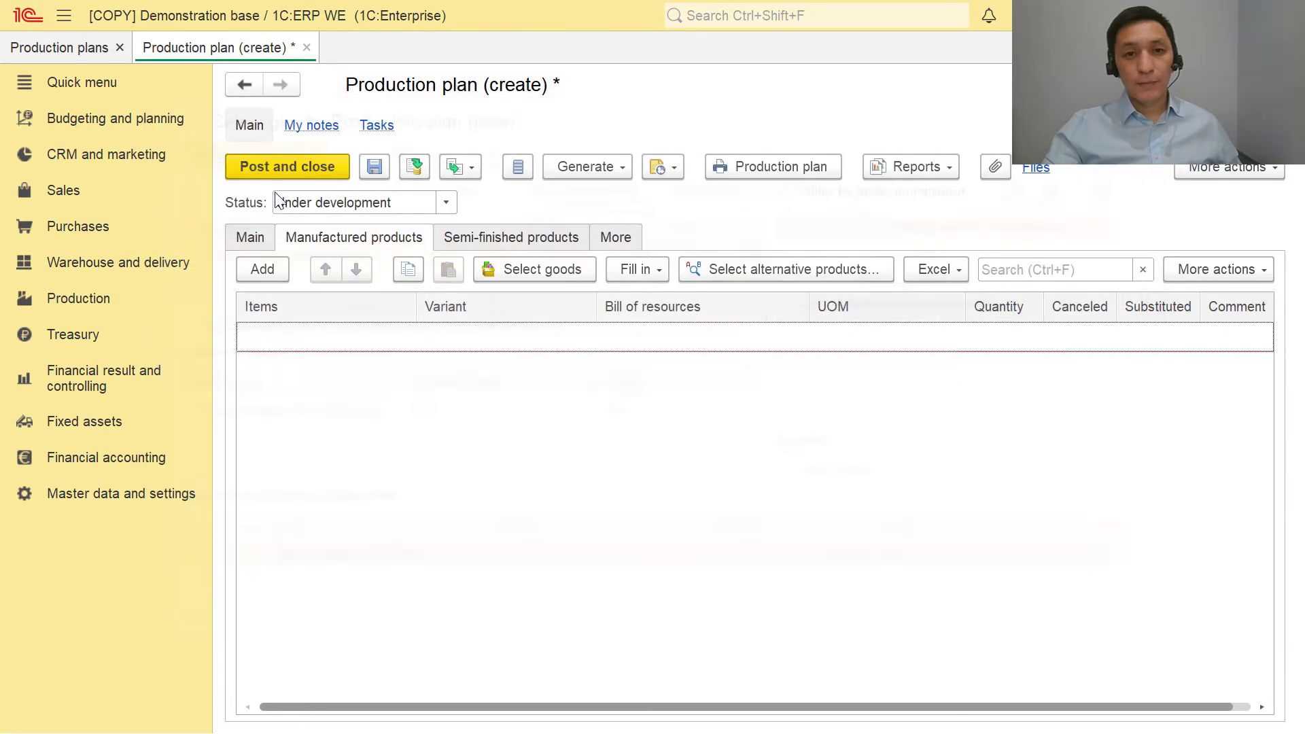
Set the production plan's status to Confirmed and post it
left_click(446, 202)
left_click(440, 199)
left_click(416, 168)
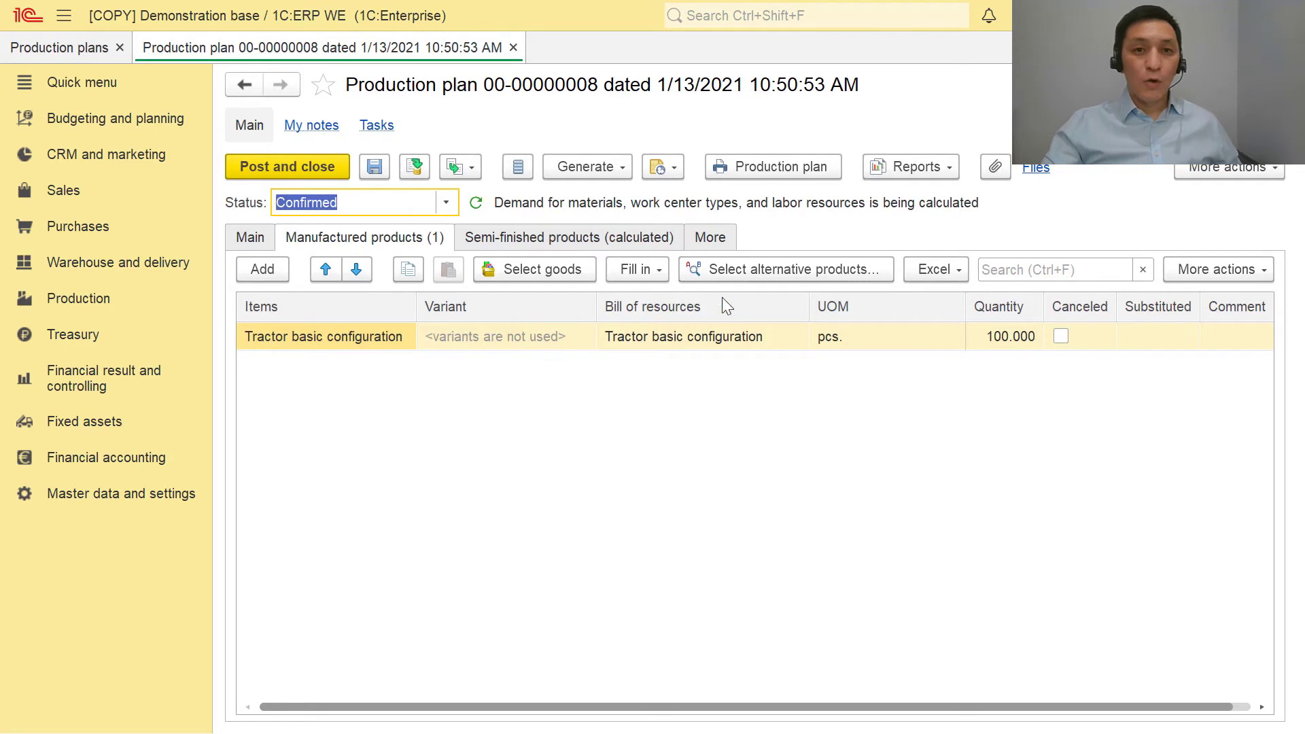
Generate the Demand for materials report for the production plan, examine the material quantities and close the report
left_click(899, 171)
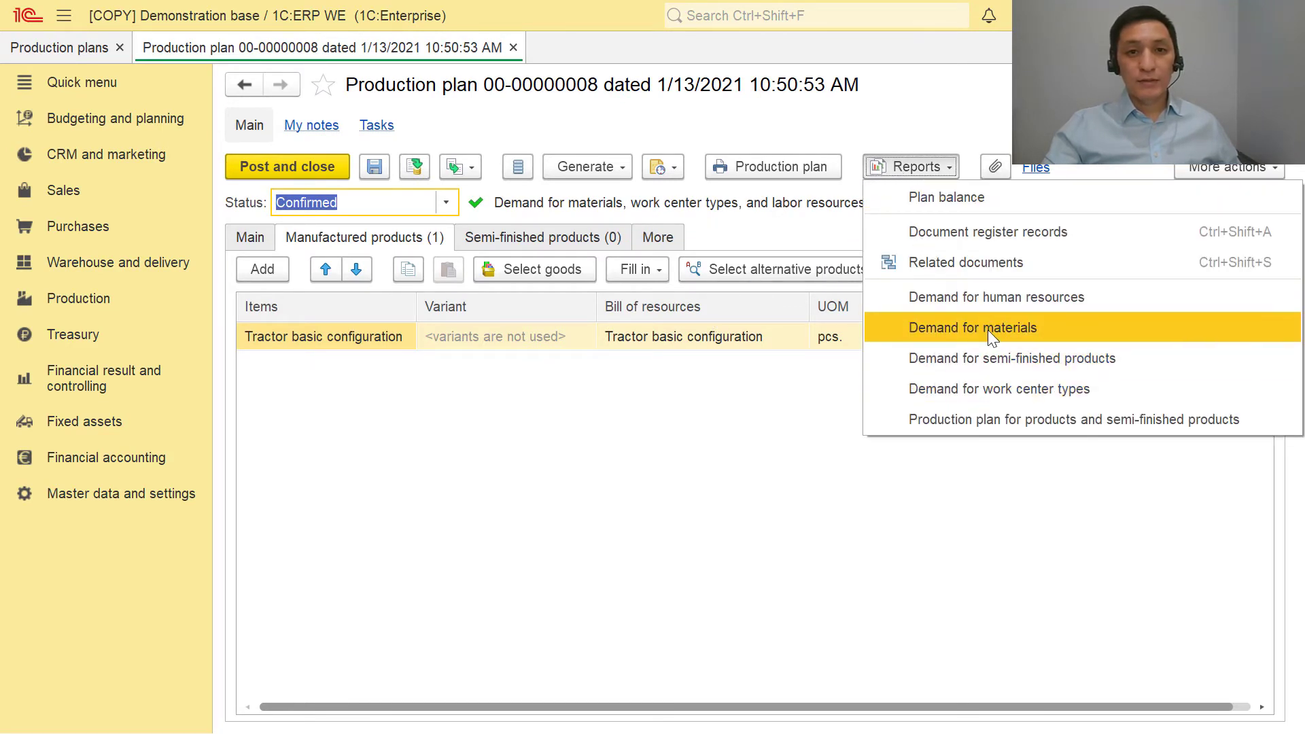
left_click(989, 329)
scroll(564, 394, "down", 5)
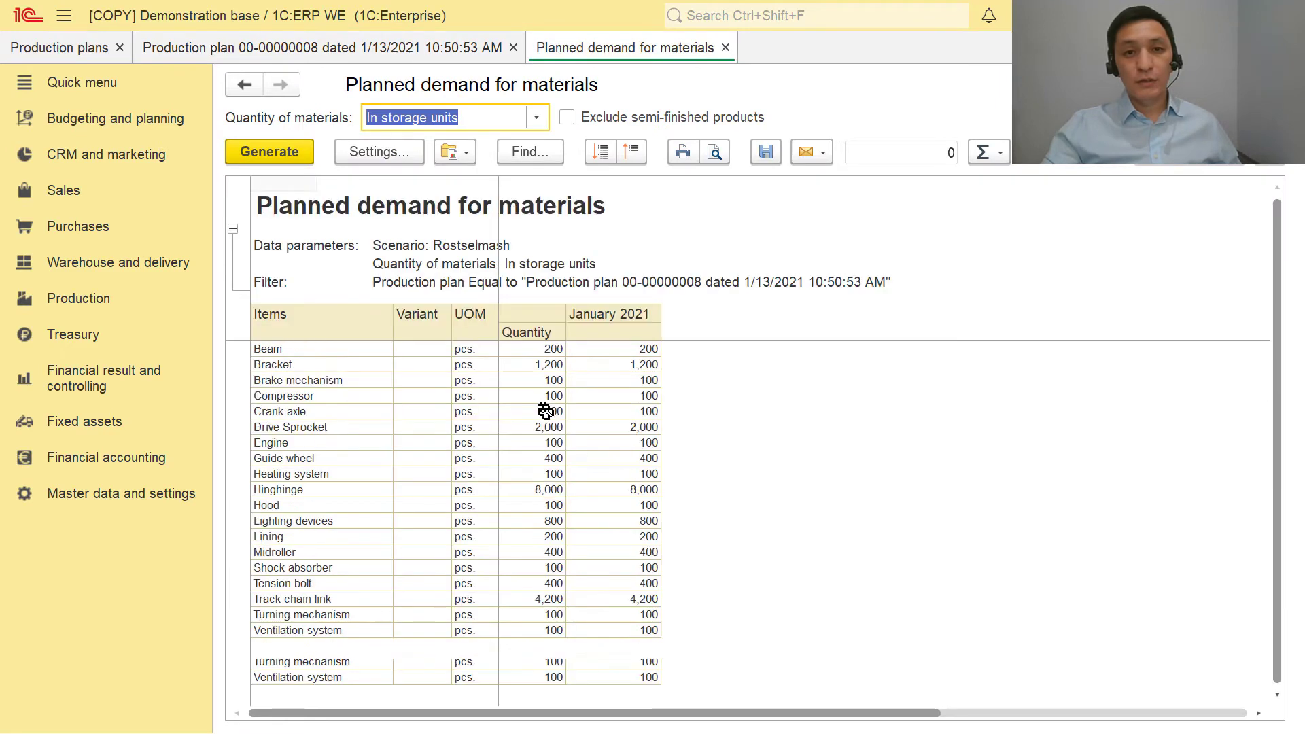
scroll(542, 432, "up", 3)
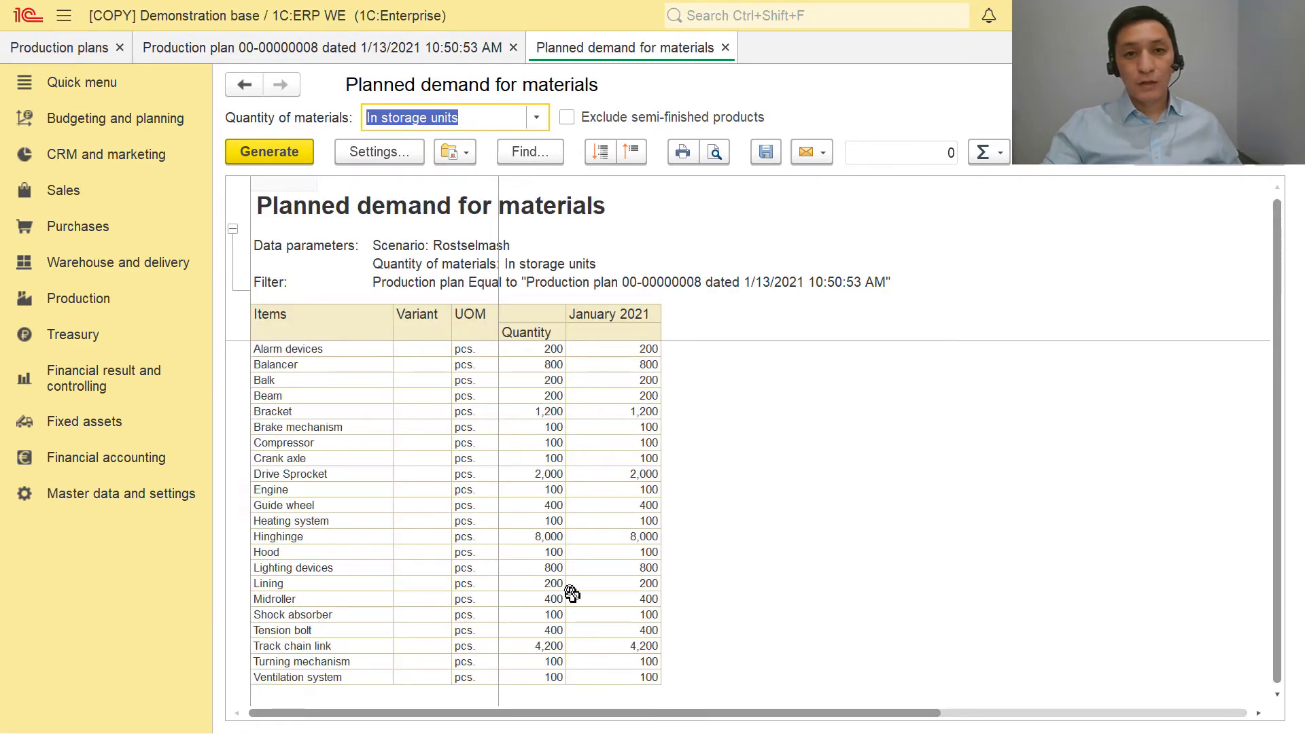
key("Escape")
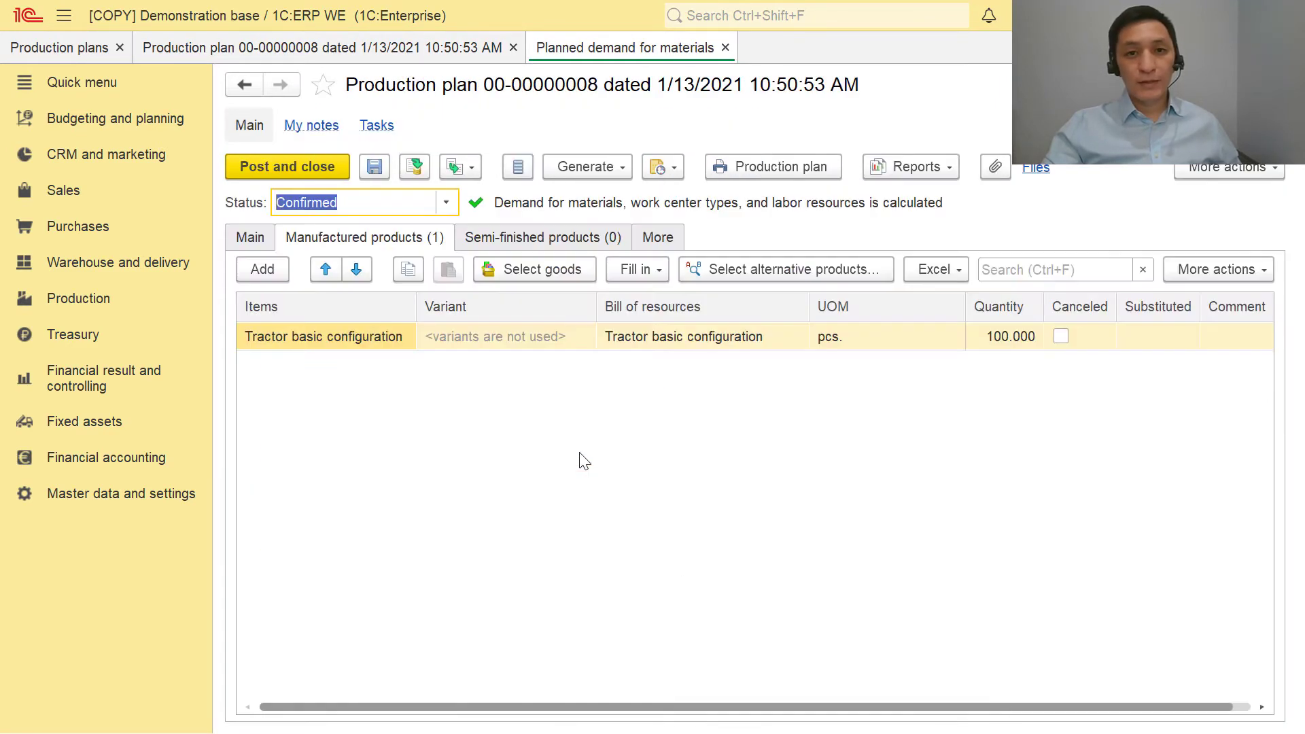
Close the production plan and start generating manufacturing orders according to plan, using the Rostselmash scenario
key("Escape")
left_click(101, 122)
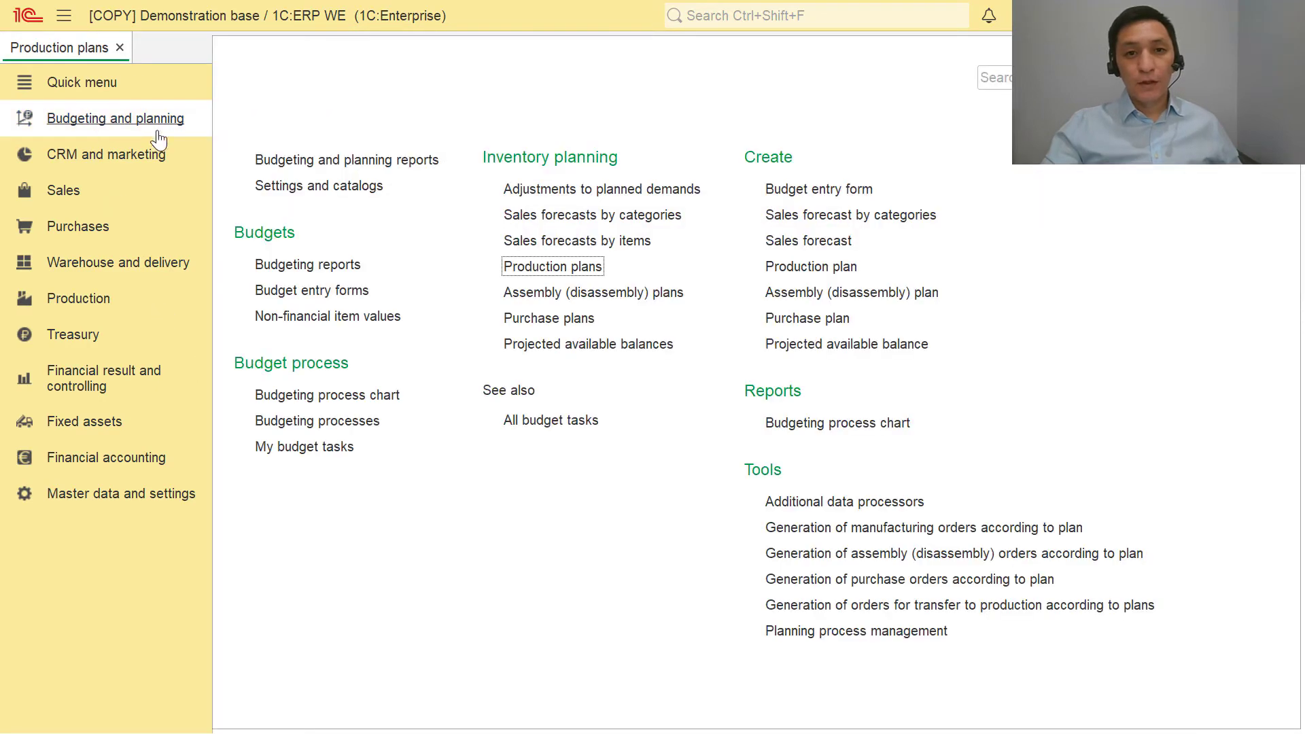
left_click(909, 528)
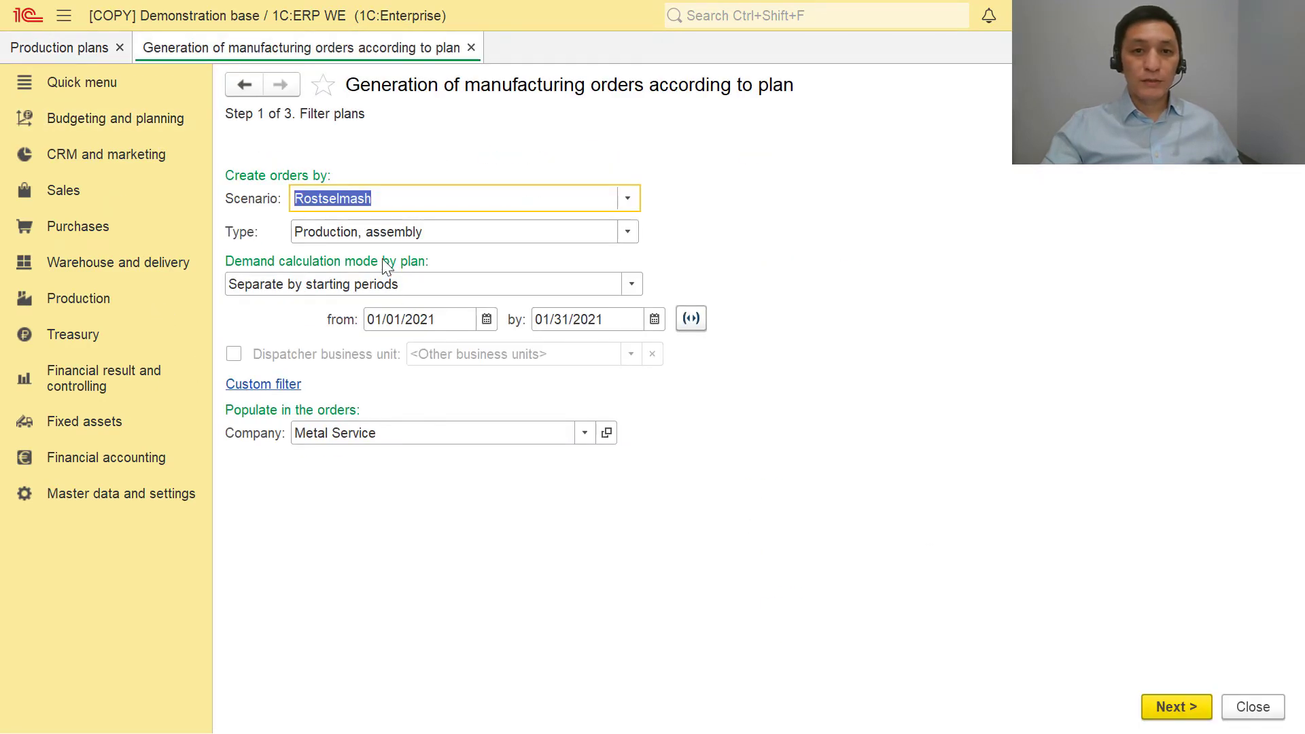
left_click(628, 199)
left_click(628, 198)
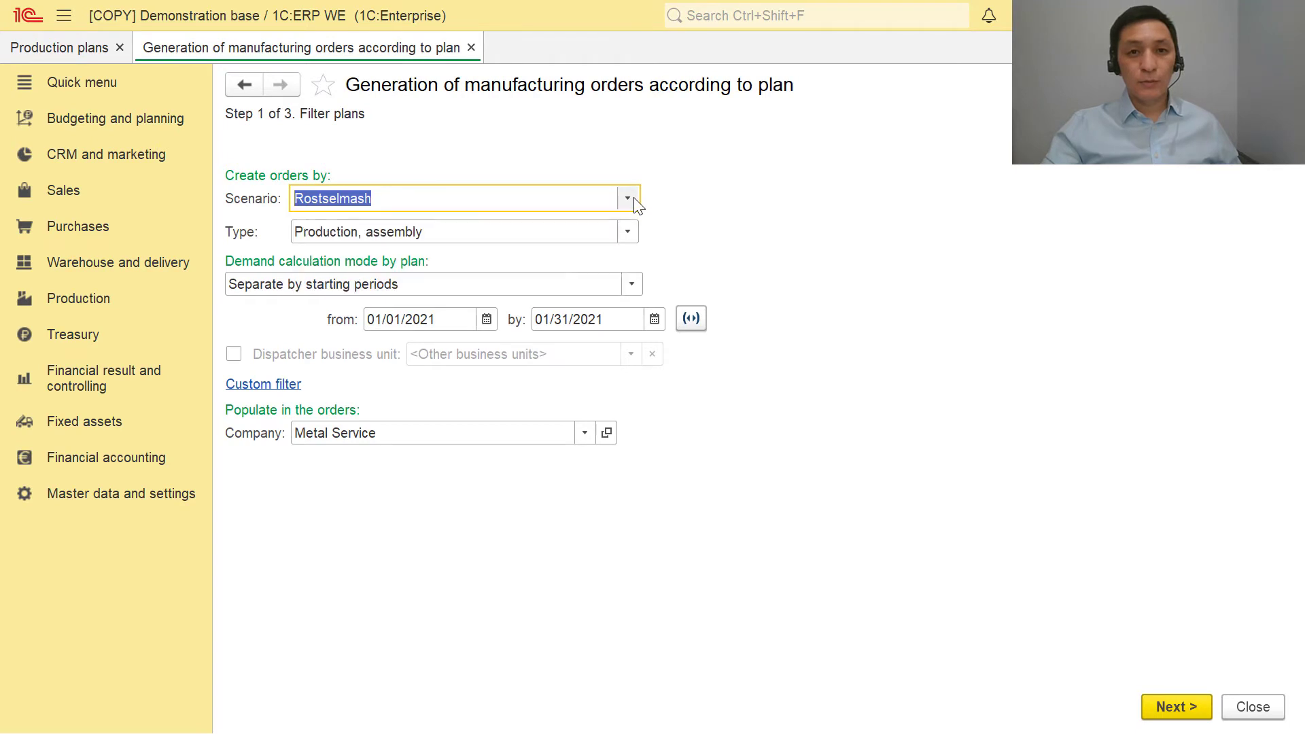
Filter the plans with type Production, assembly and company Metal Service, and proceed to the order content
left_click(428, 435)
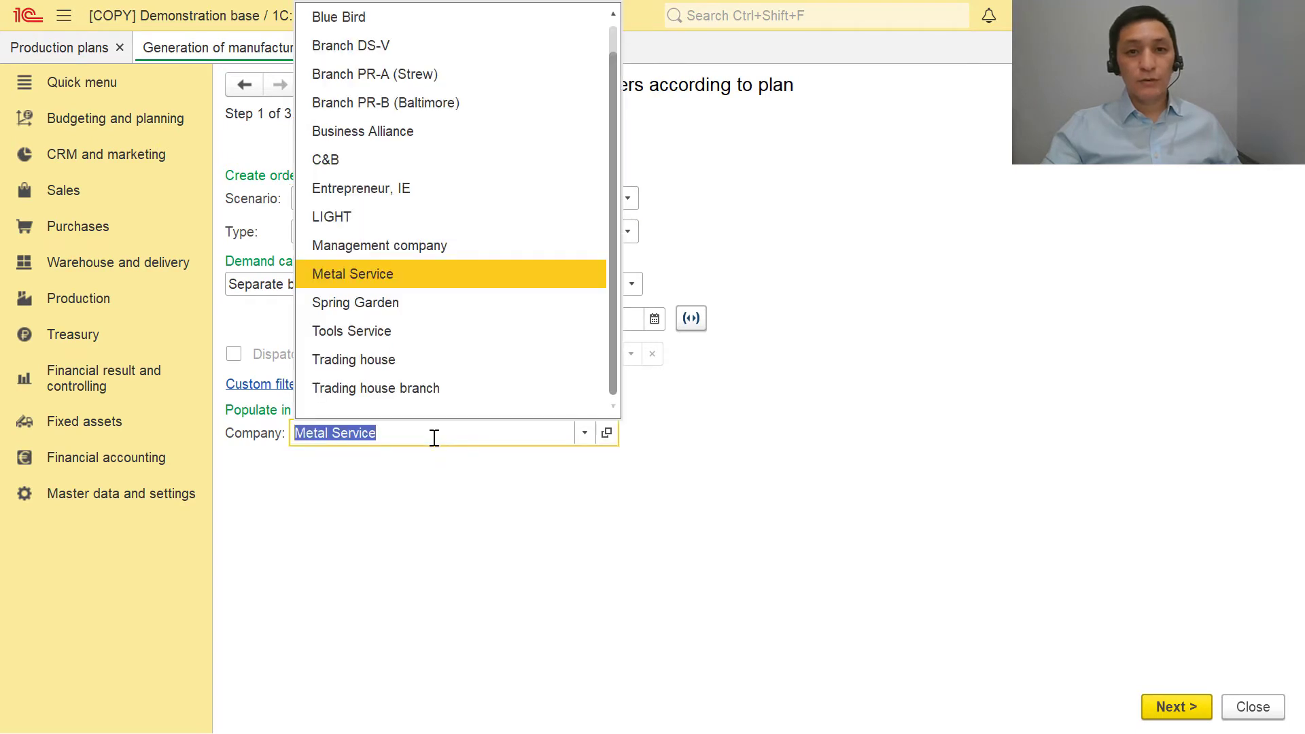
left_click(332, 272)
left_click(431, 196)
left_click(430, 198)
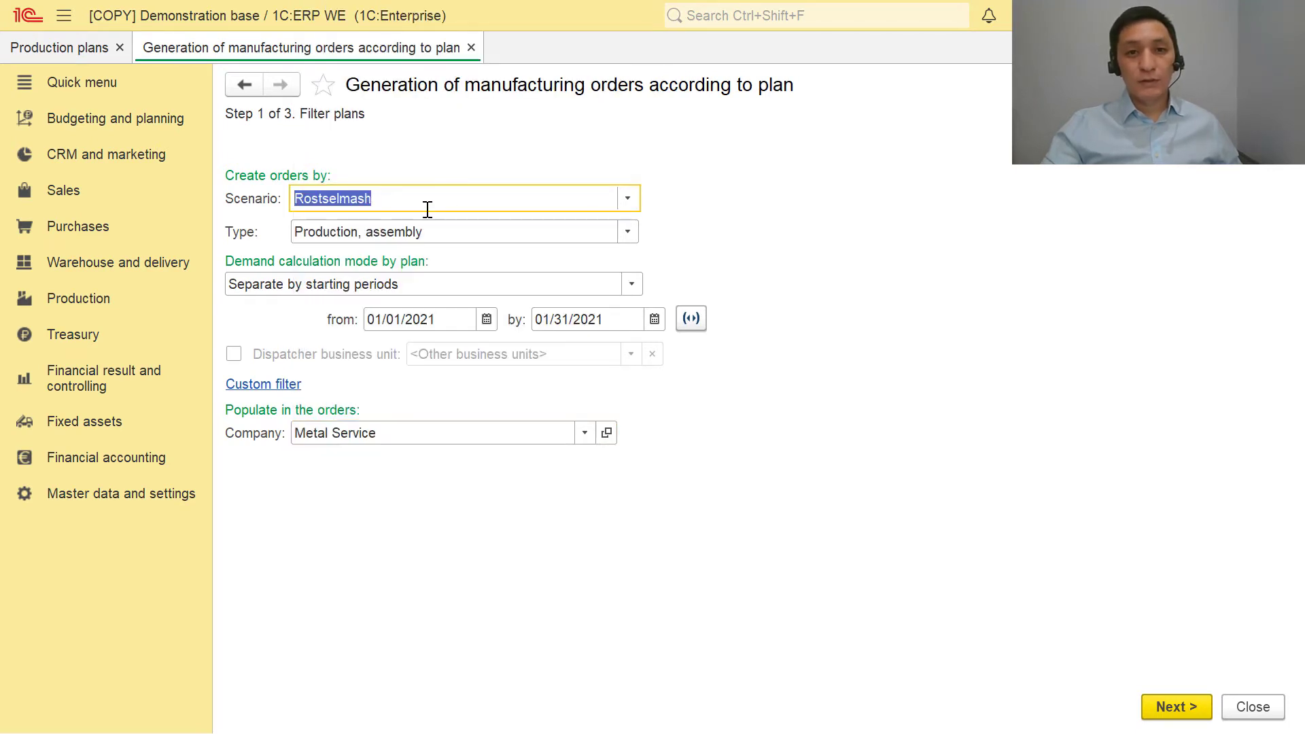
left_click(443, 234)
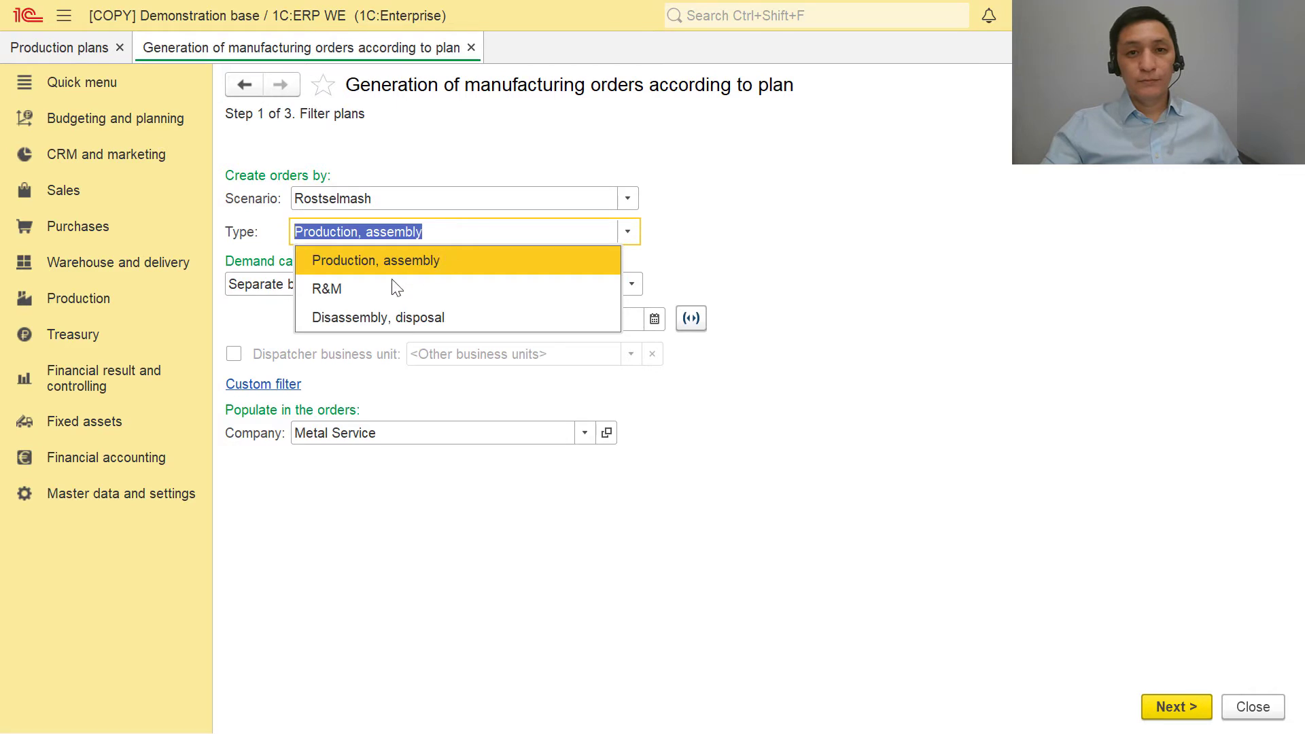
left_click(355, 261)
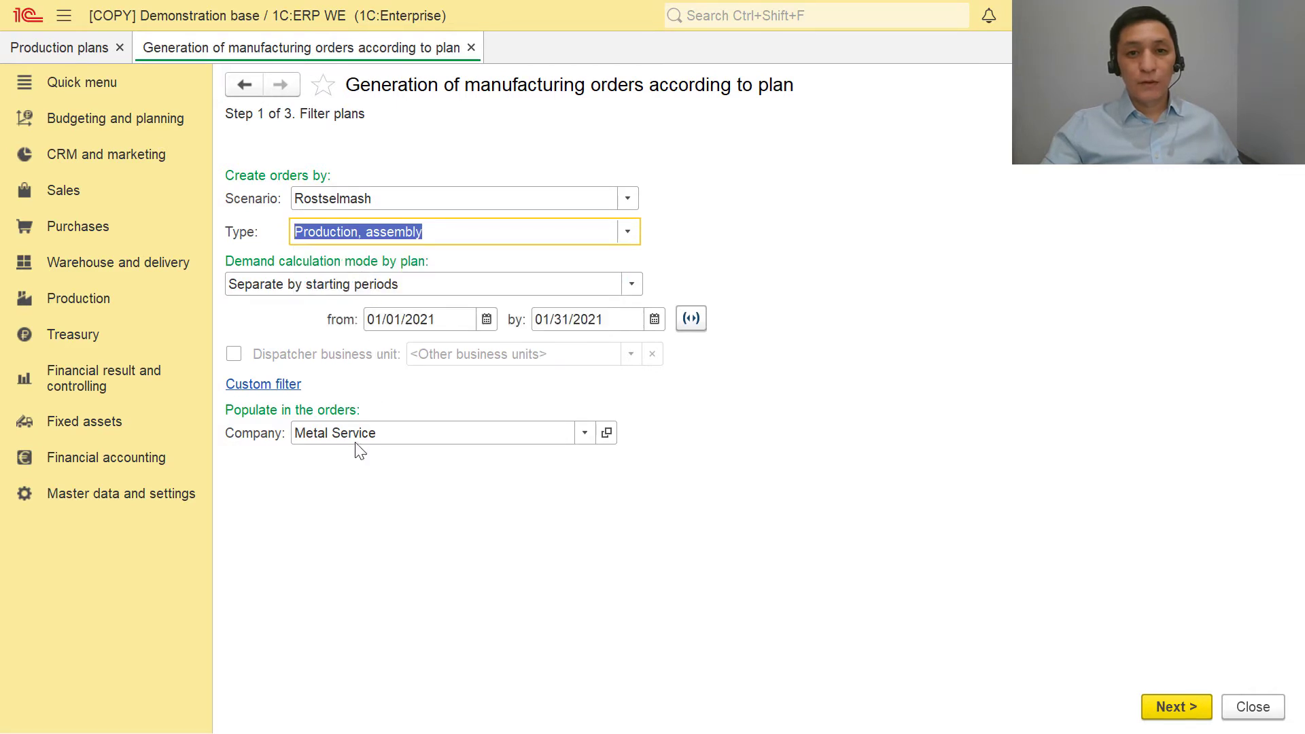
left_click(468, 436)
left_click(467, 435)
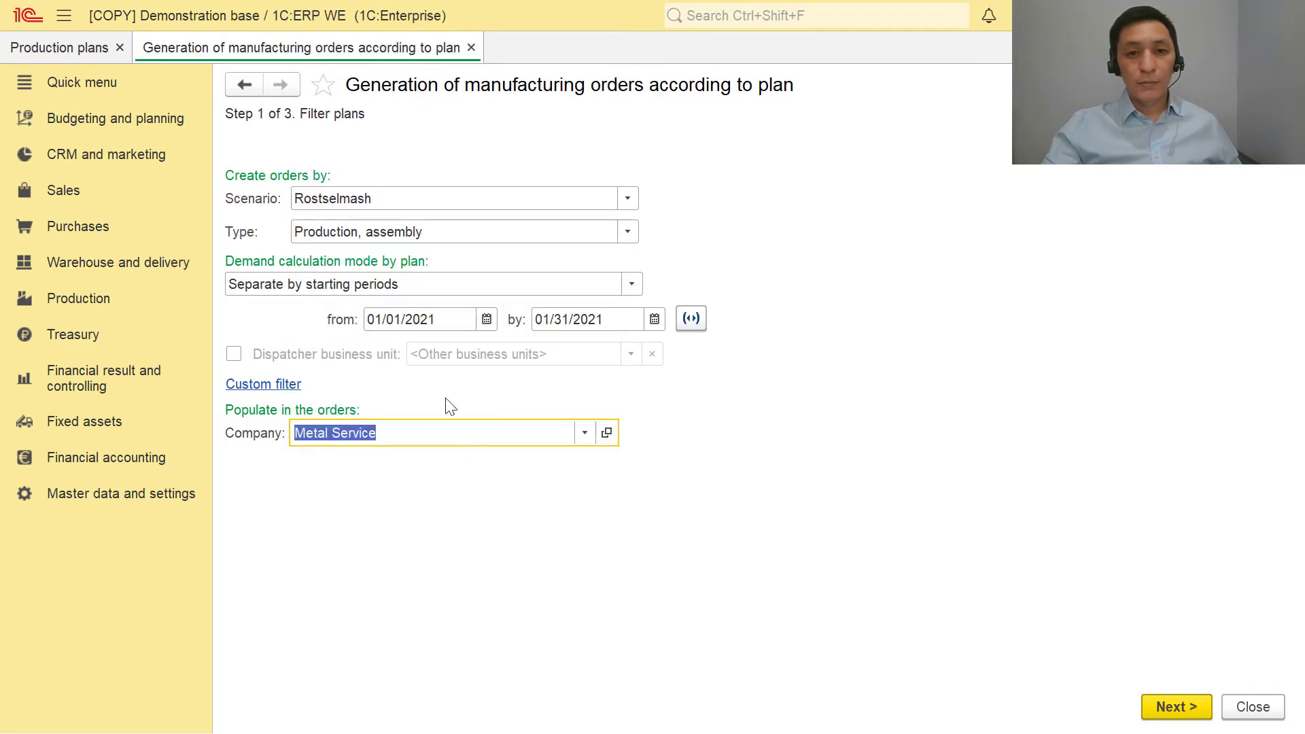
left_click(1177, 707)
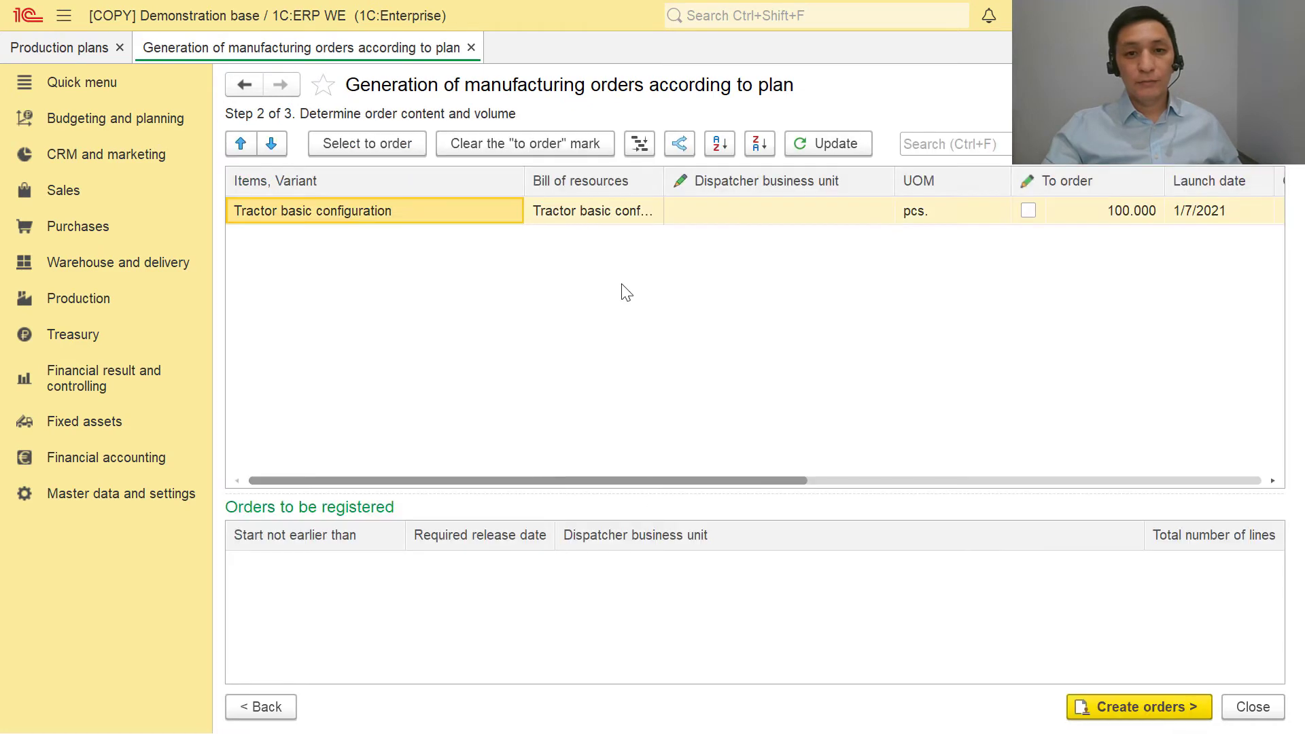
Include the 100 pcs. of Tractor basic configuration in the order and create the manufacturing orders
left_click(1028, 210)
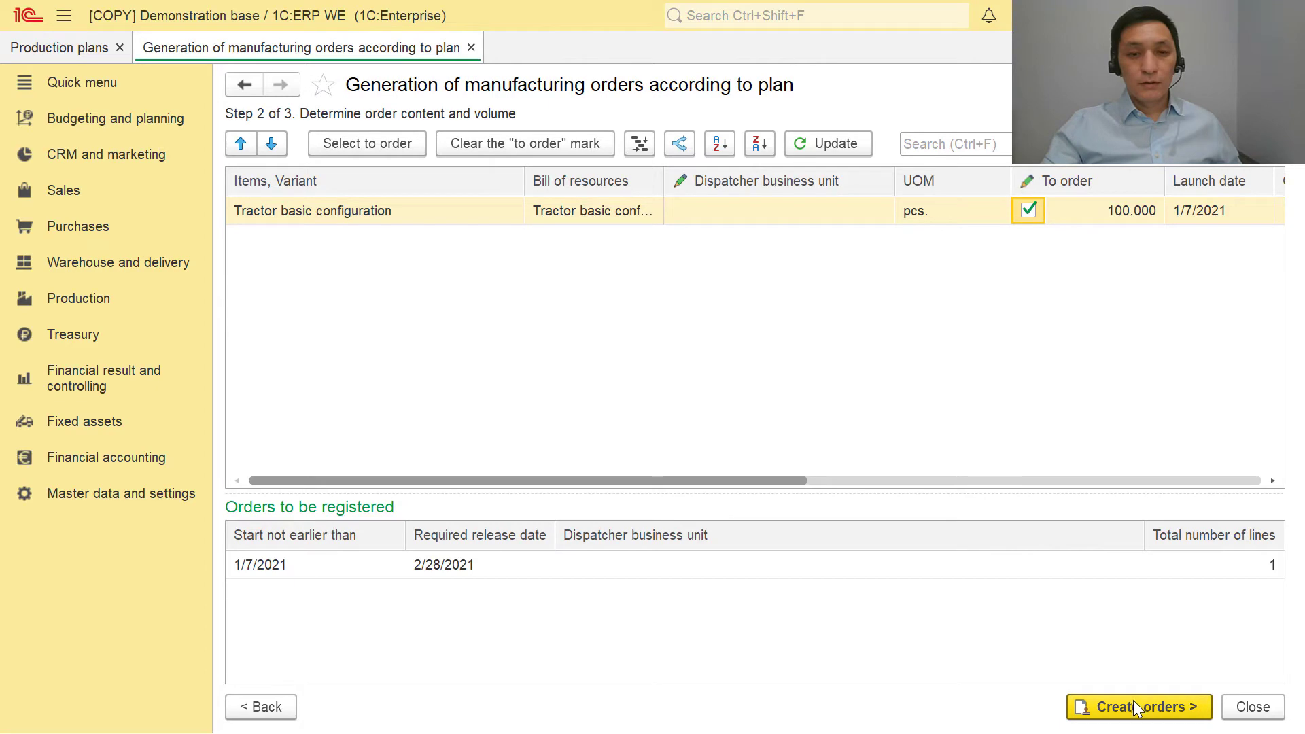
left_click(525, 566)
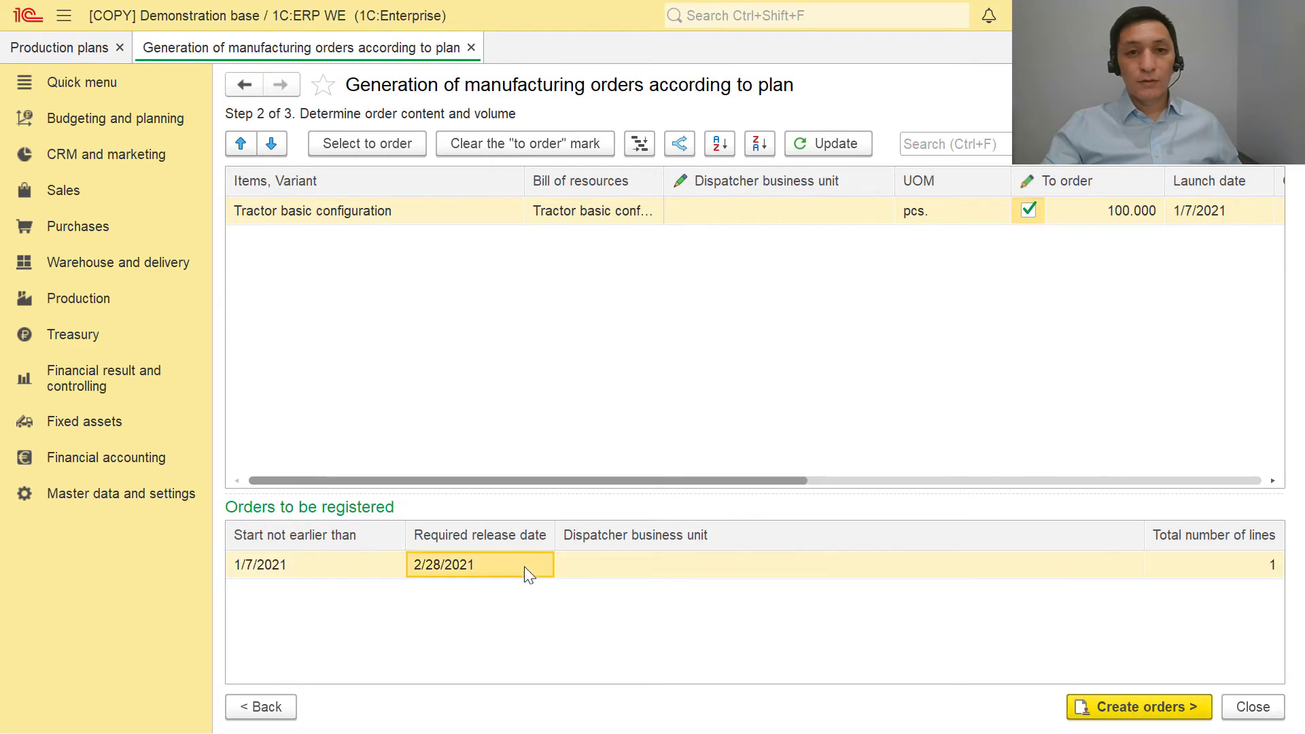
left_click(1163, 704)
Set the generated production order's dispatcher business unit to Dispatching office, and post and close the order
double_click(387, 255)
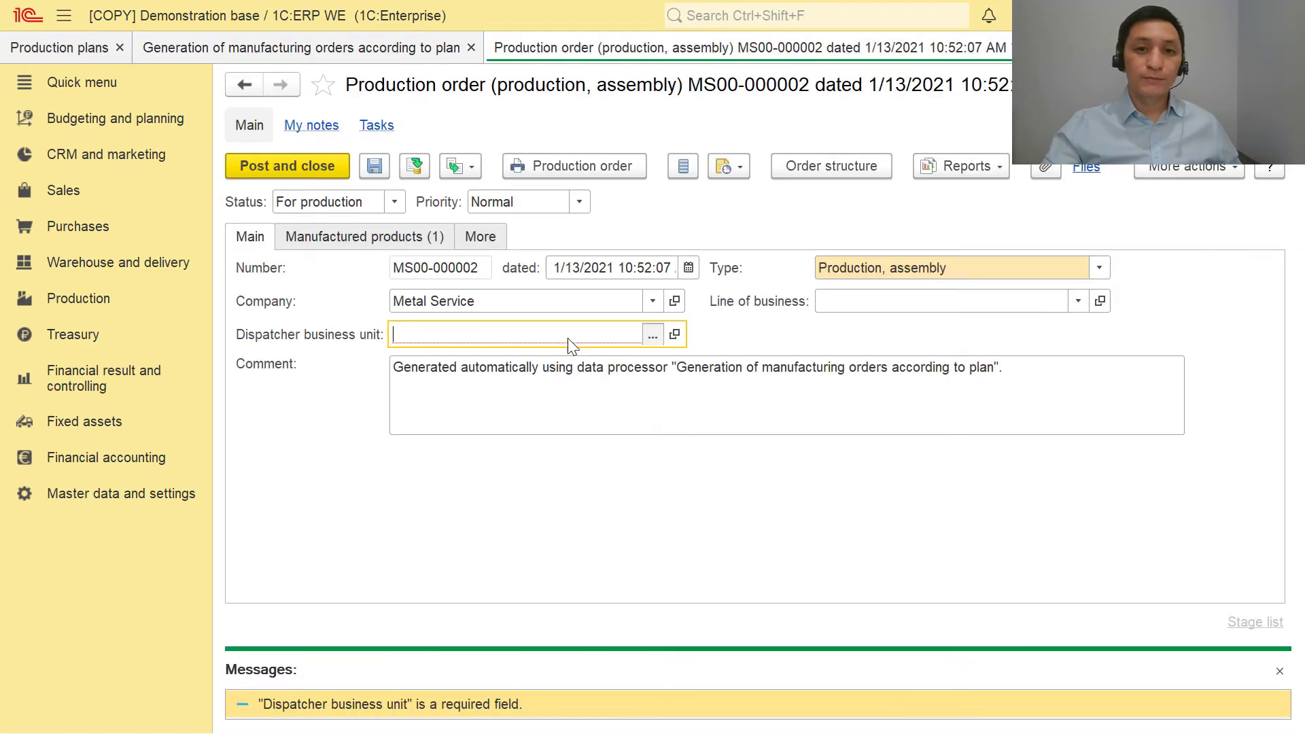
left_click(569, 335)
double_click(275, 282)
left_click(275, 160)
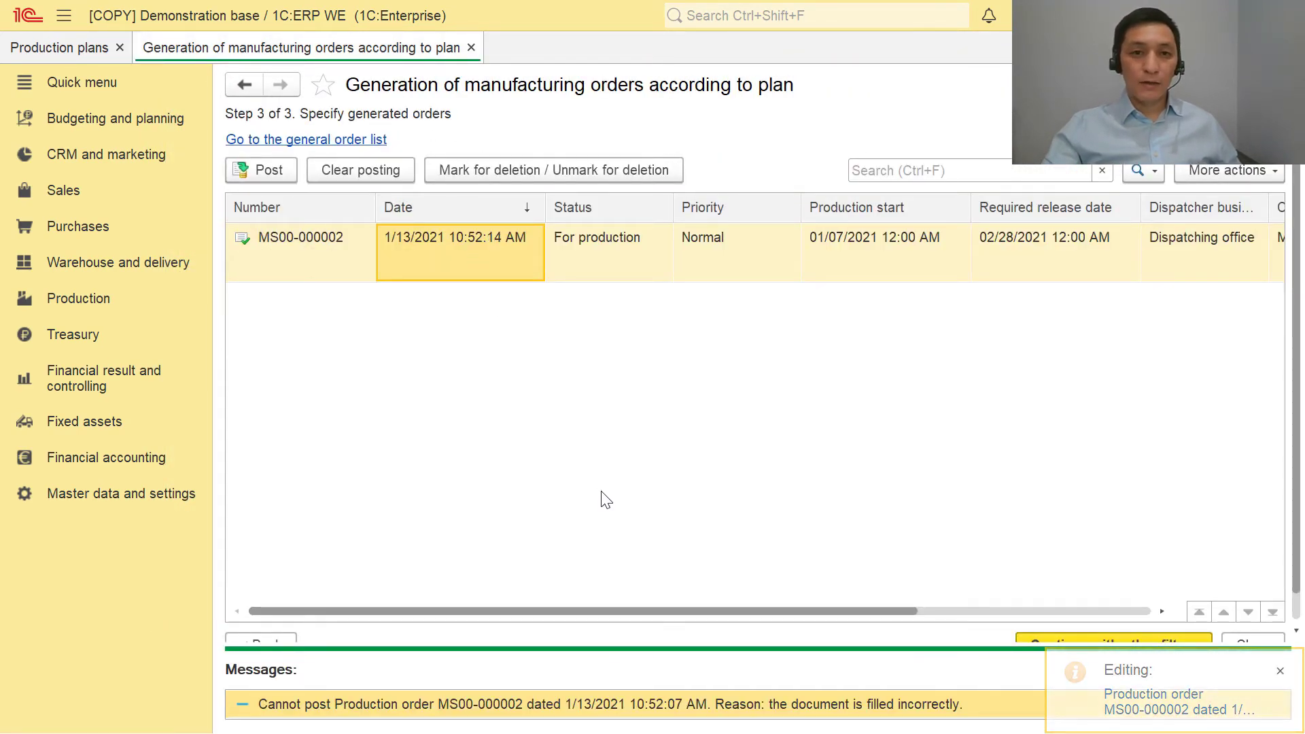
Open the list of production orders and select the two orders dated 1/13/2021
key("alt+Tab")
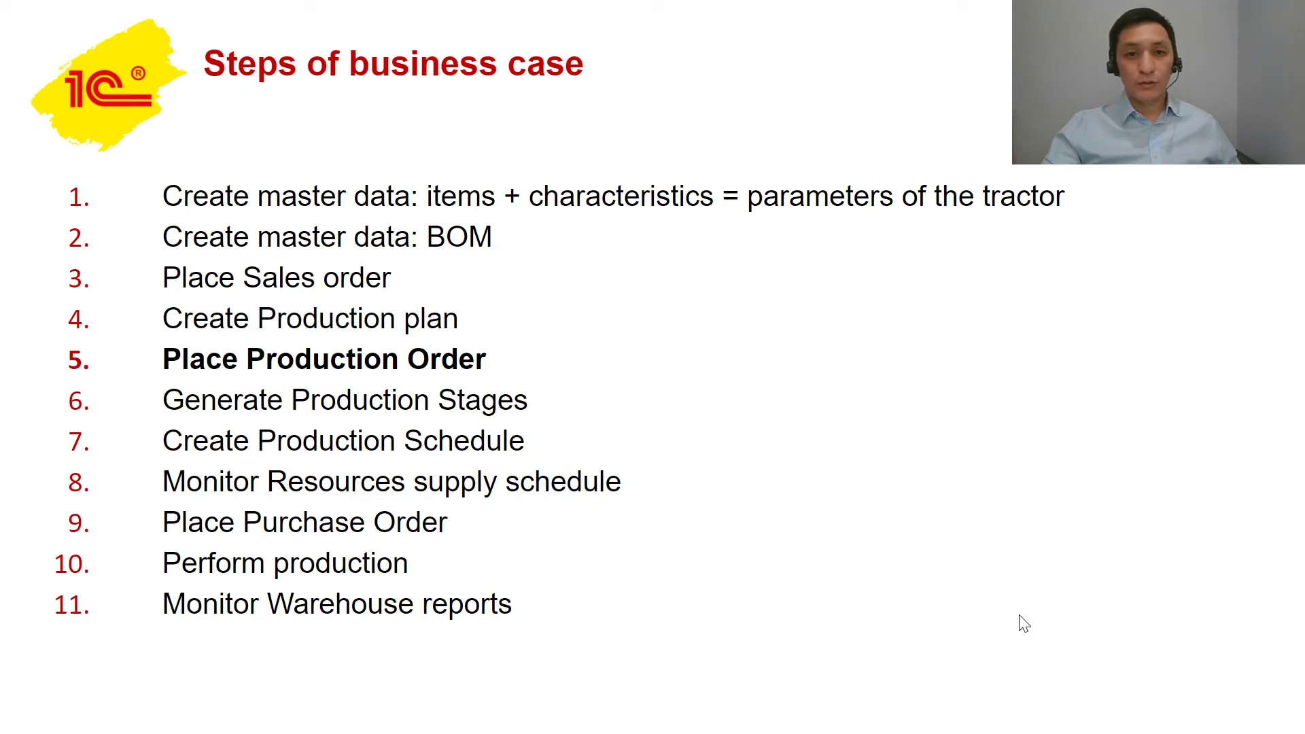
key("alt+Tab")
left_click(89, 299)
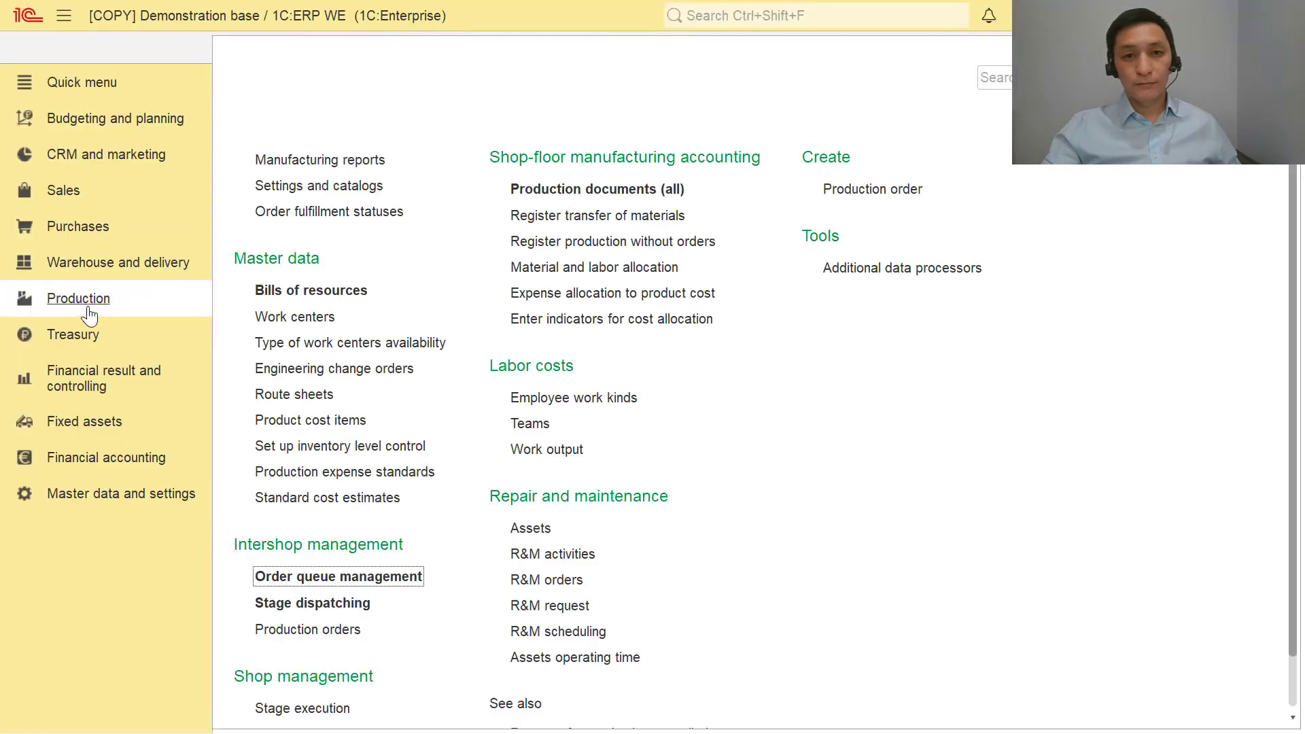
left_click(257, 630)
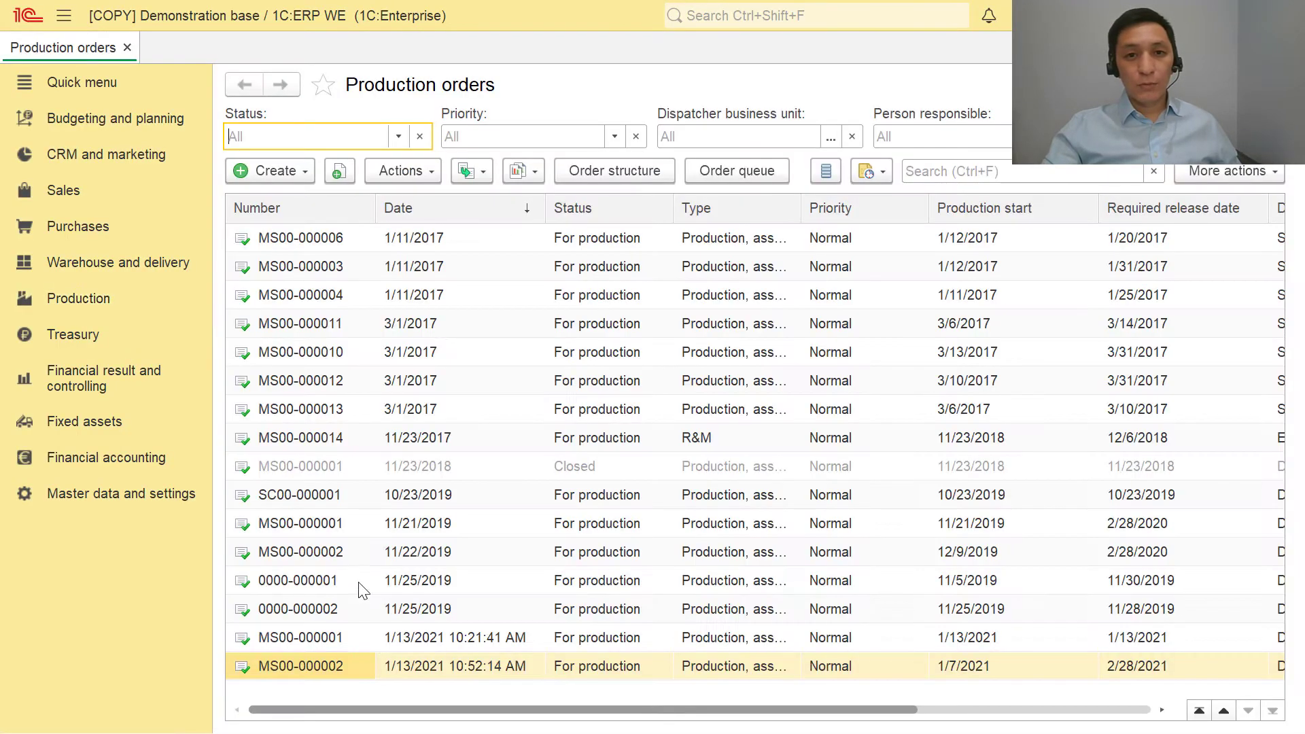
left_click(425, 640)
left_click(426, 664, "shift")
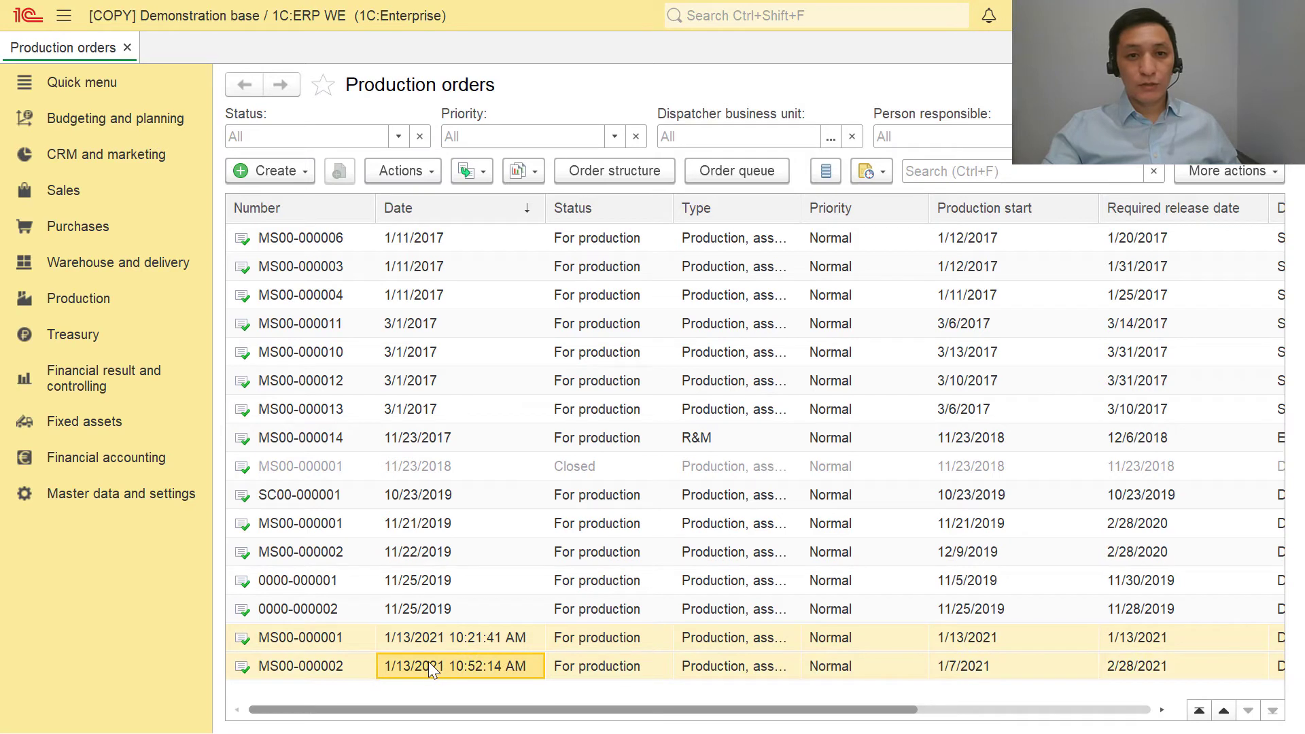
Open the production order dated 1/13/2021 10:21:41 AM, examine its manufactured product's variant and quantity, and close the order
left_click(304, 642)
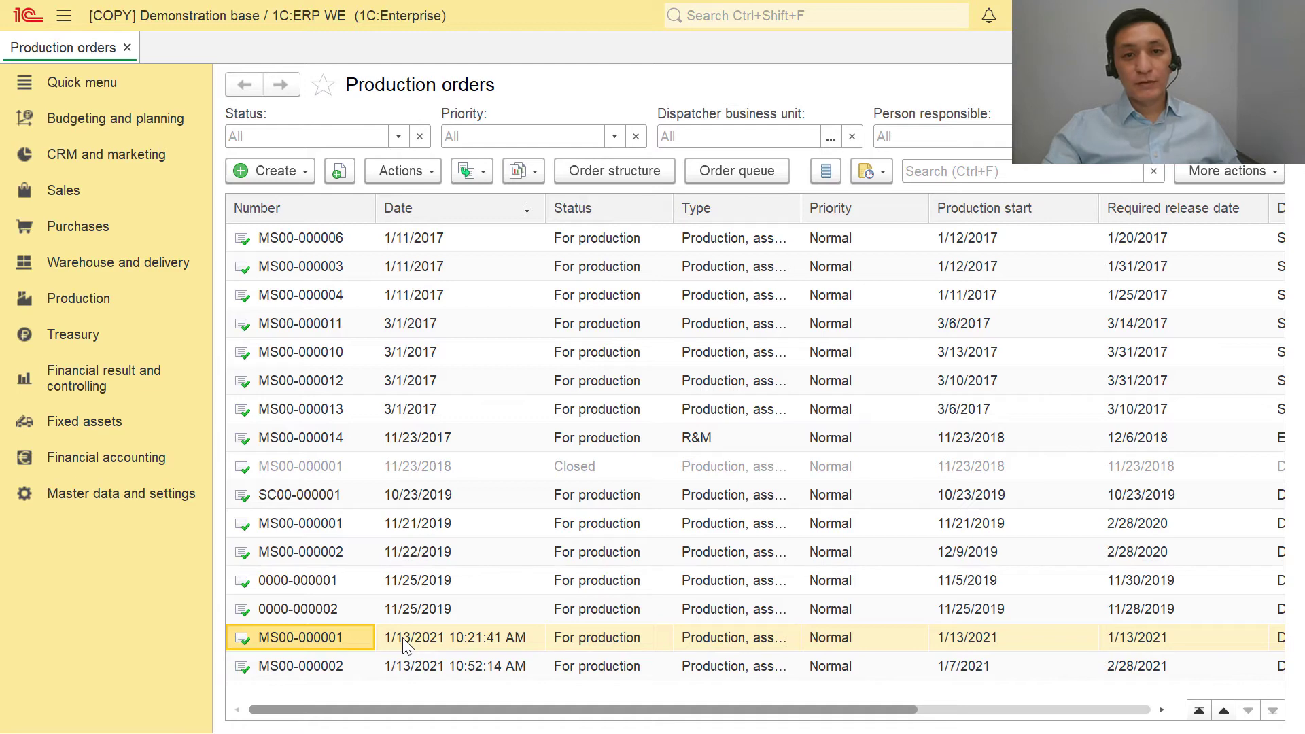
double_click(349, 641)
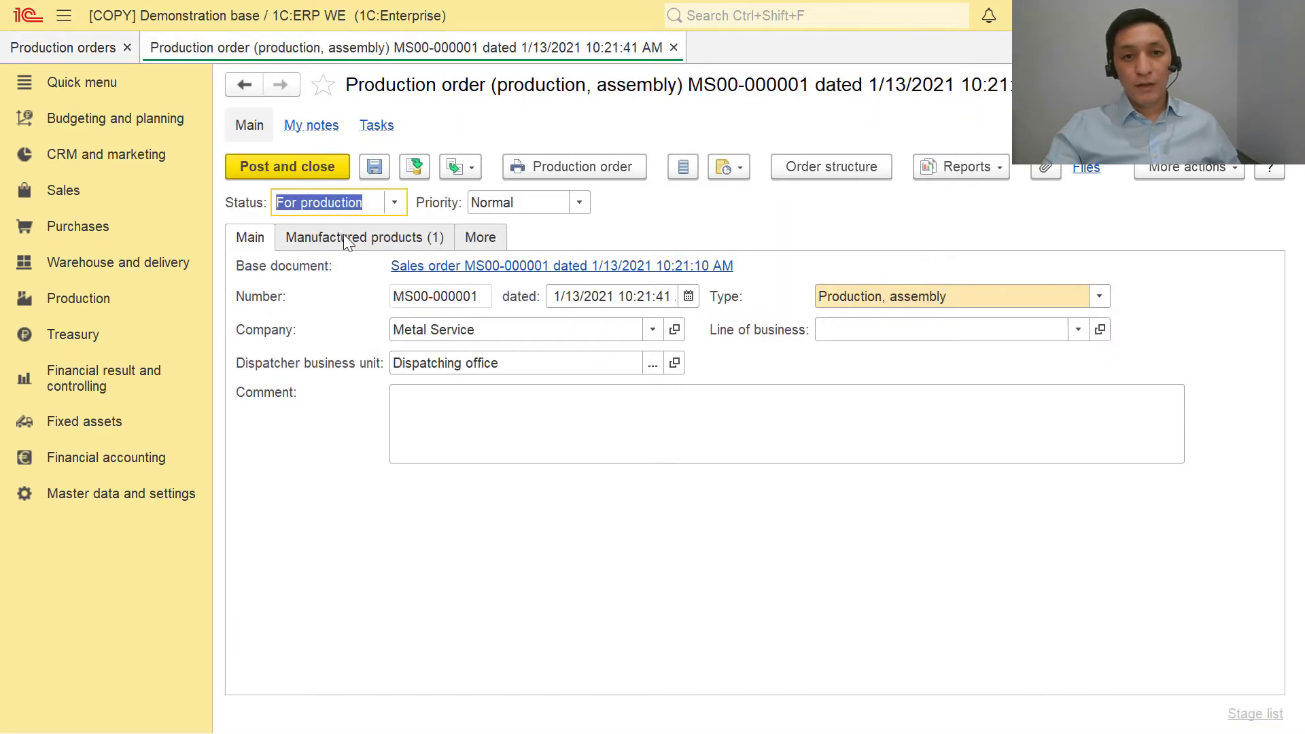
left_click(386, 236)
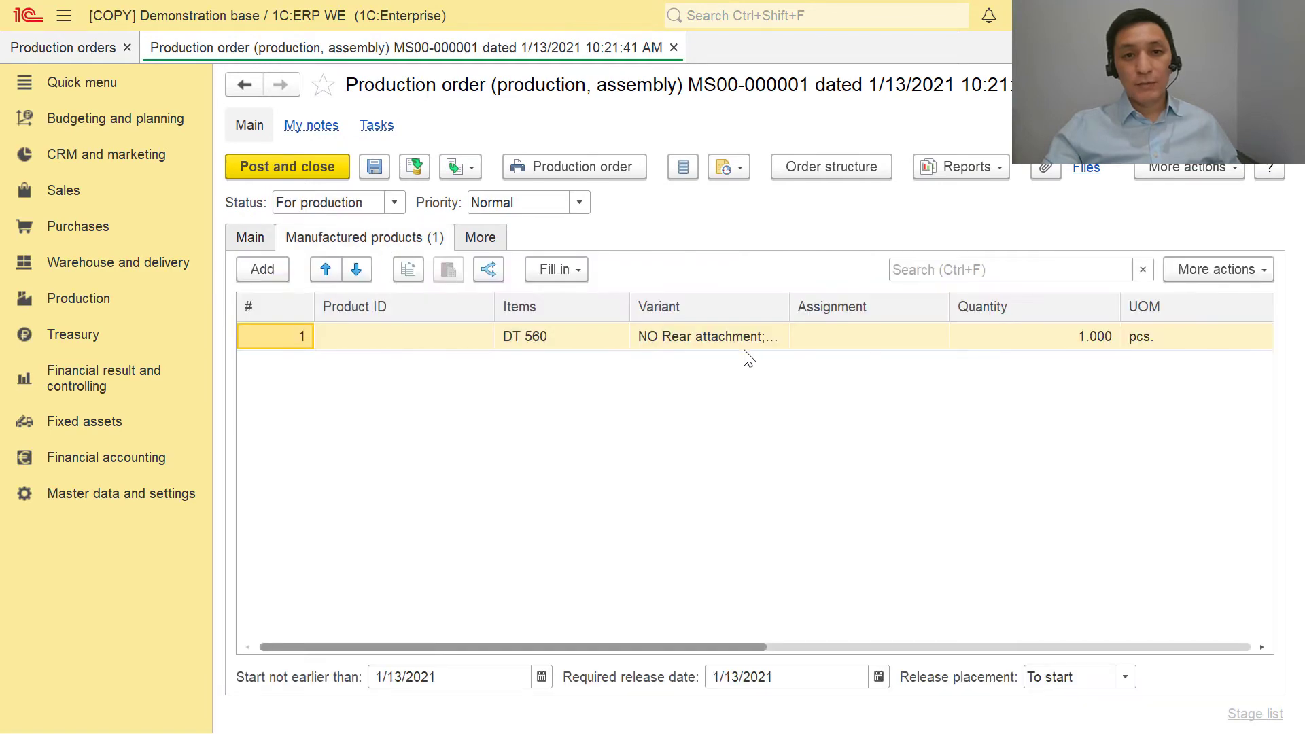
left_click(694, 340)
left_click(1054, 336)
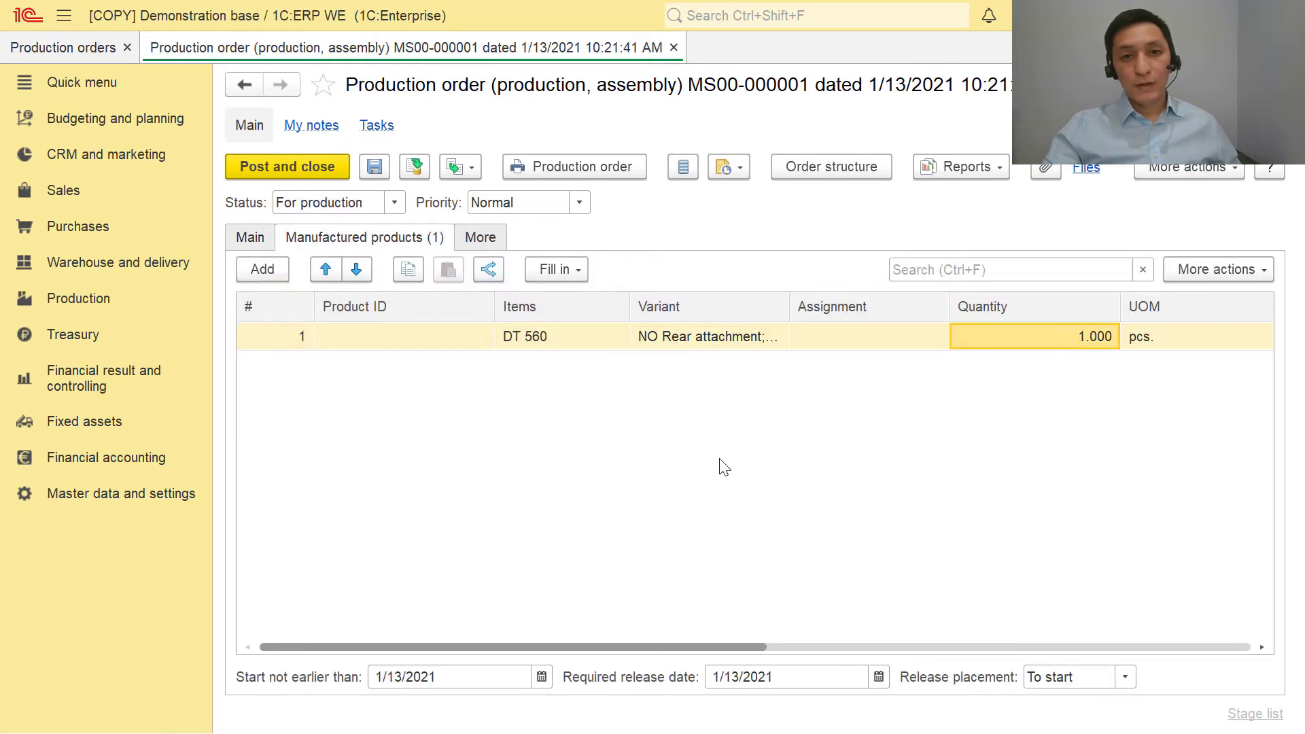
key("Escape")
Open the production order dated 1/13/2021 10:52:14 AM and examine its manufactured product and quantity
double_click(433, 663)
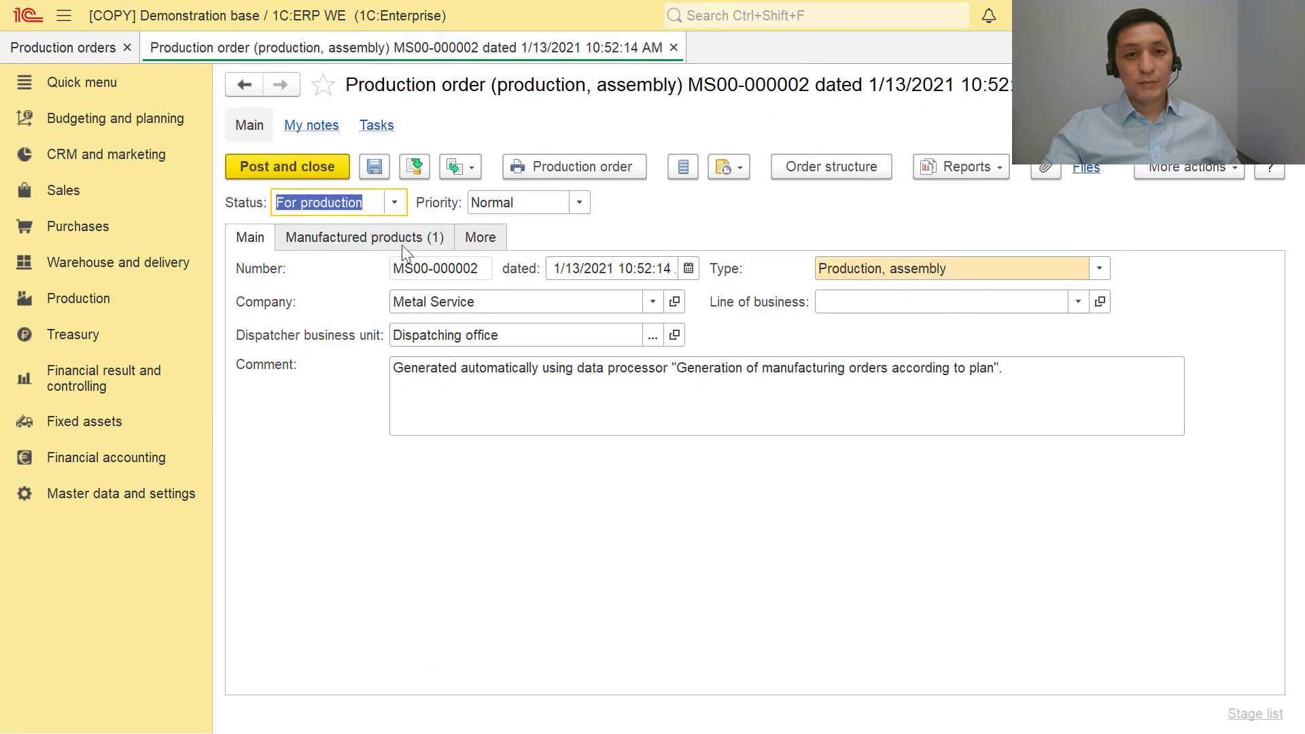
left_click(314, 243)
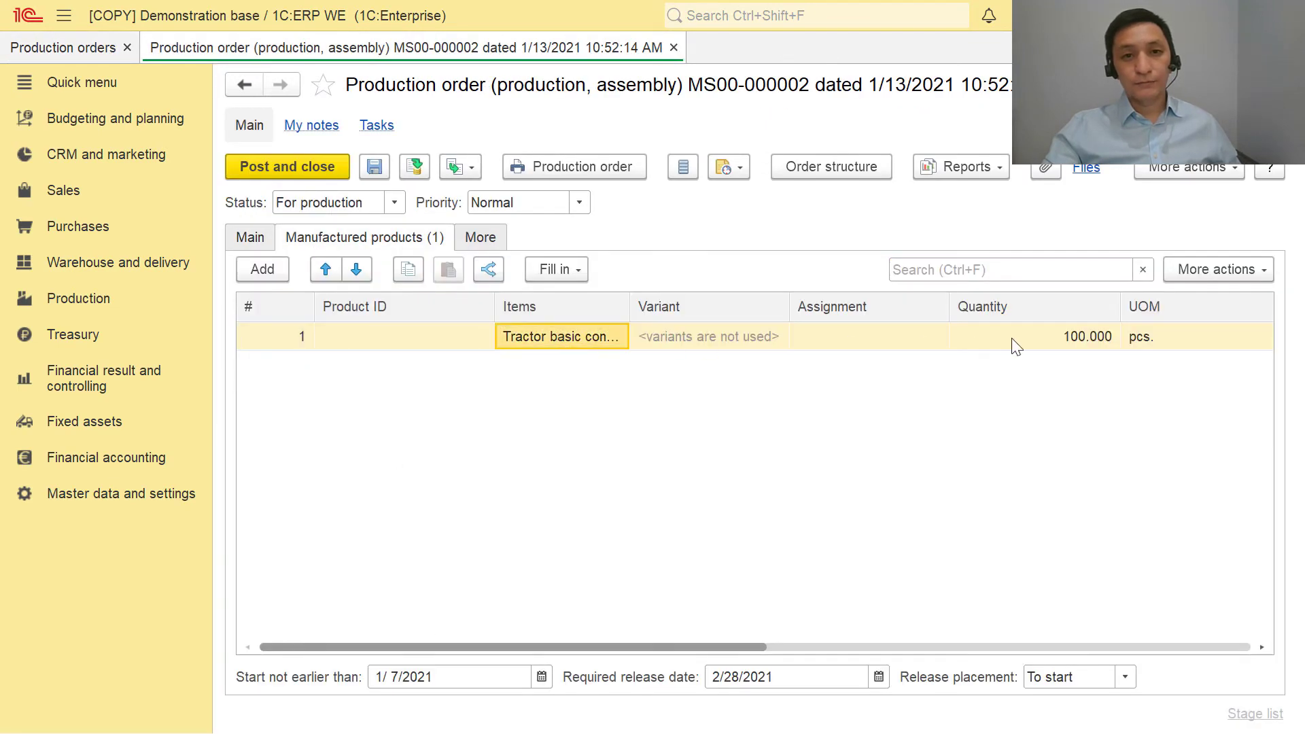
left_click(1083, 340)
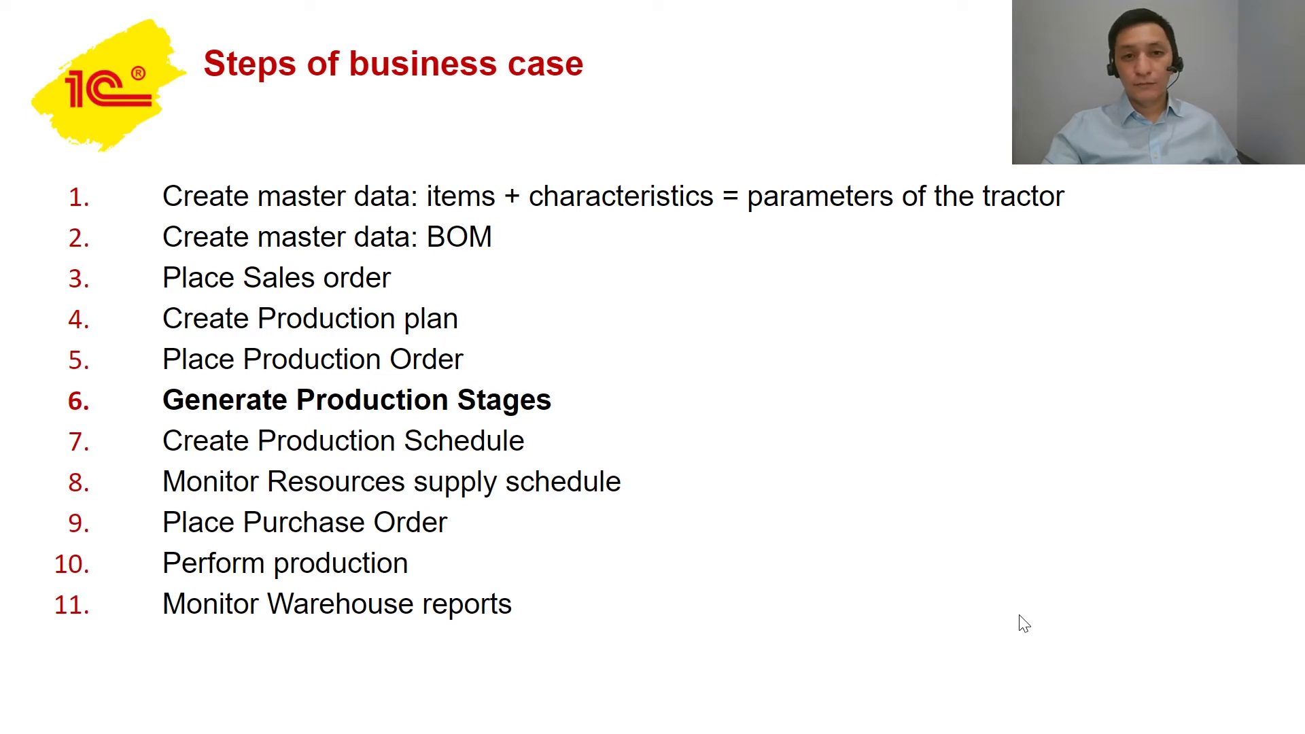
Open the order structure of the production order dated 1/13/2021 10:21:41 AM
key("alt+Tab")
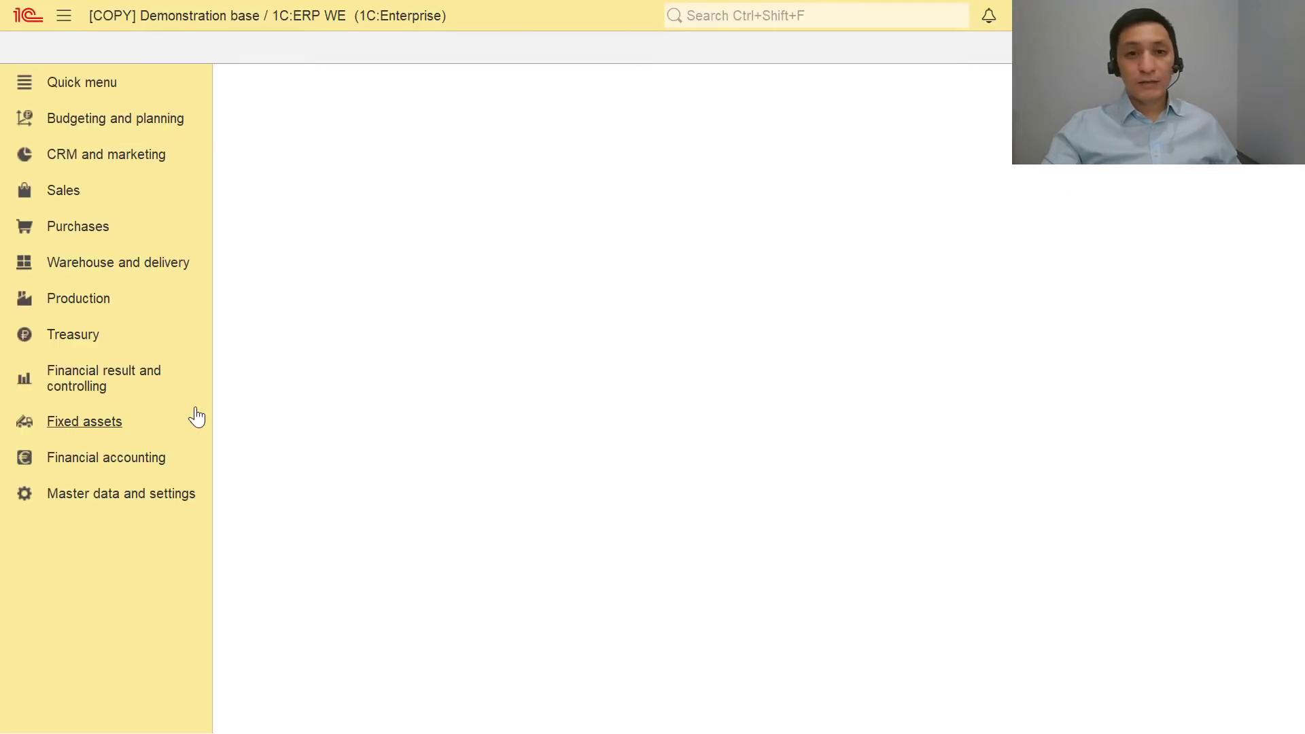
left_click(74, 299)
left_click(348, 631)
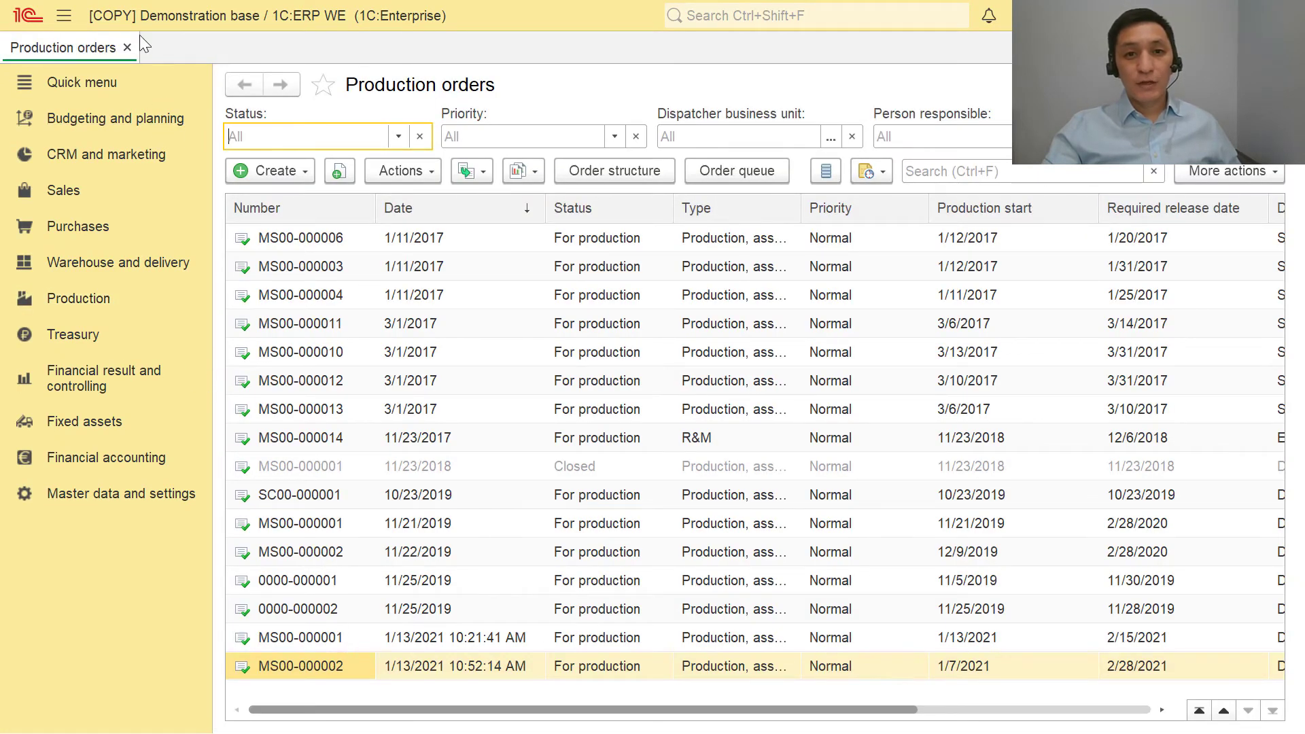
double_click(324, 641)
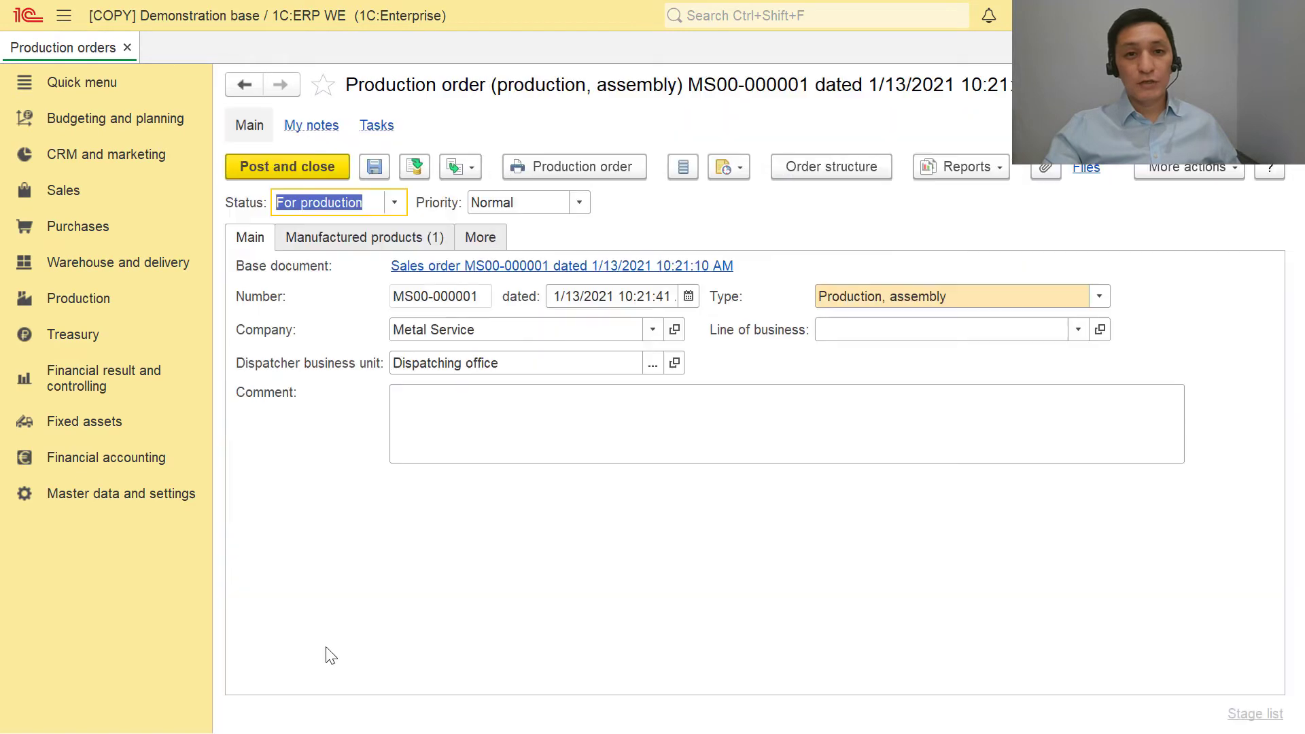
left_click(788, 167)
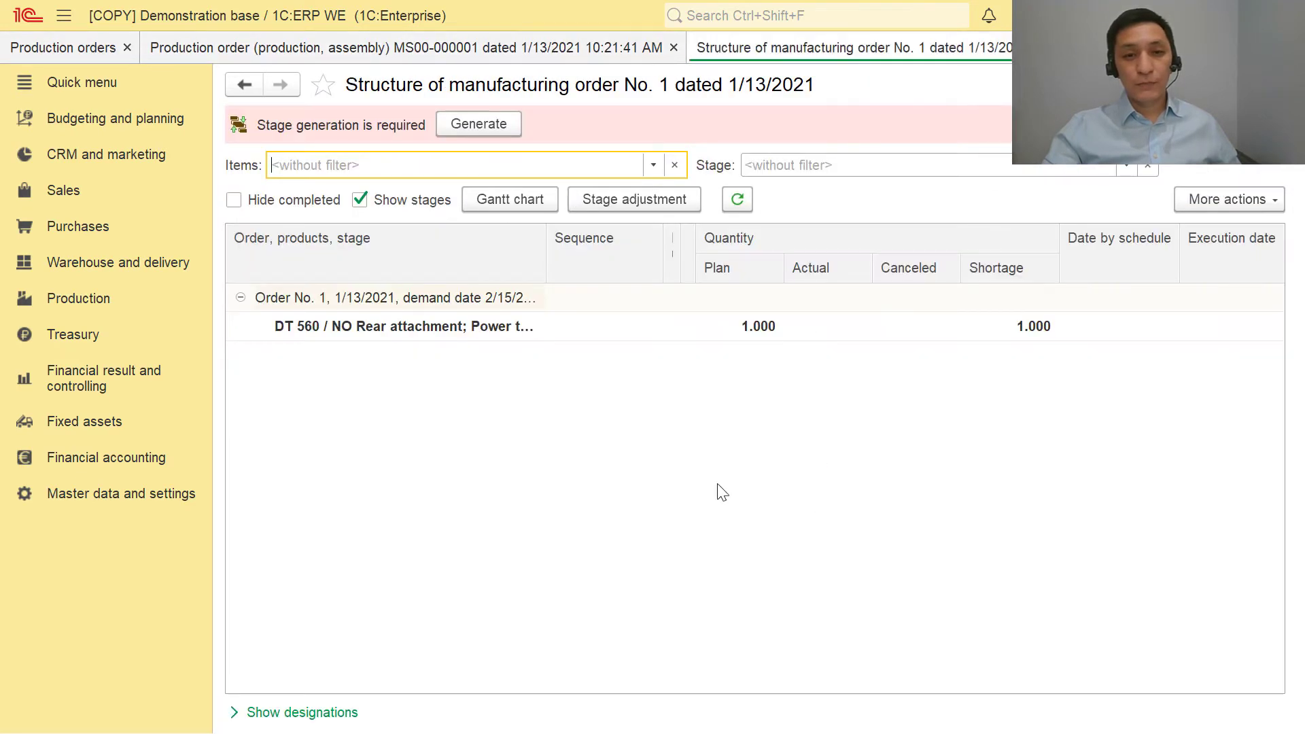
Generate the order's production stages, reserving materials only in warehouse and without using alternative materials when out of stock
left_click(482, 124)
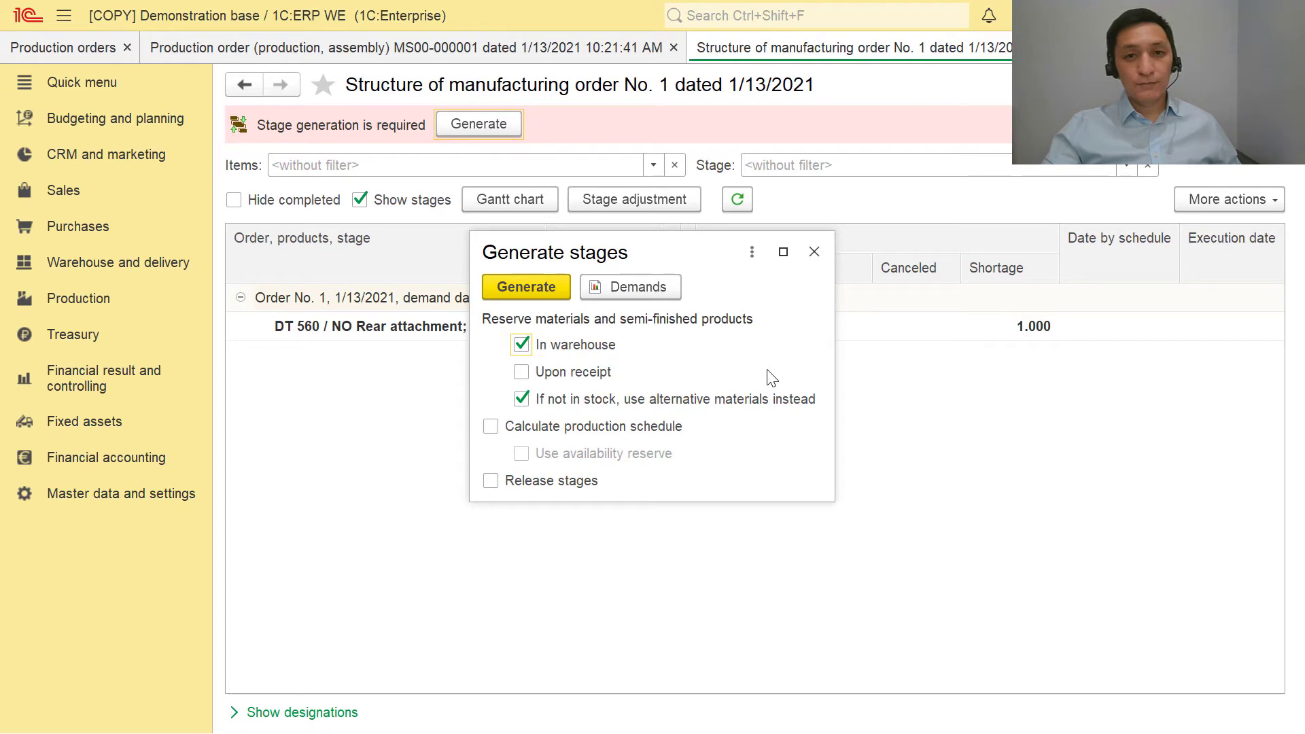
left_click(522, 399)
left_click(521, 345)
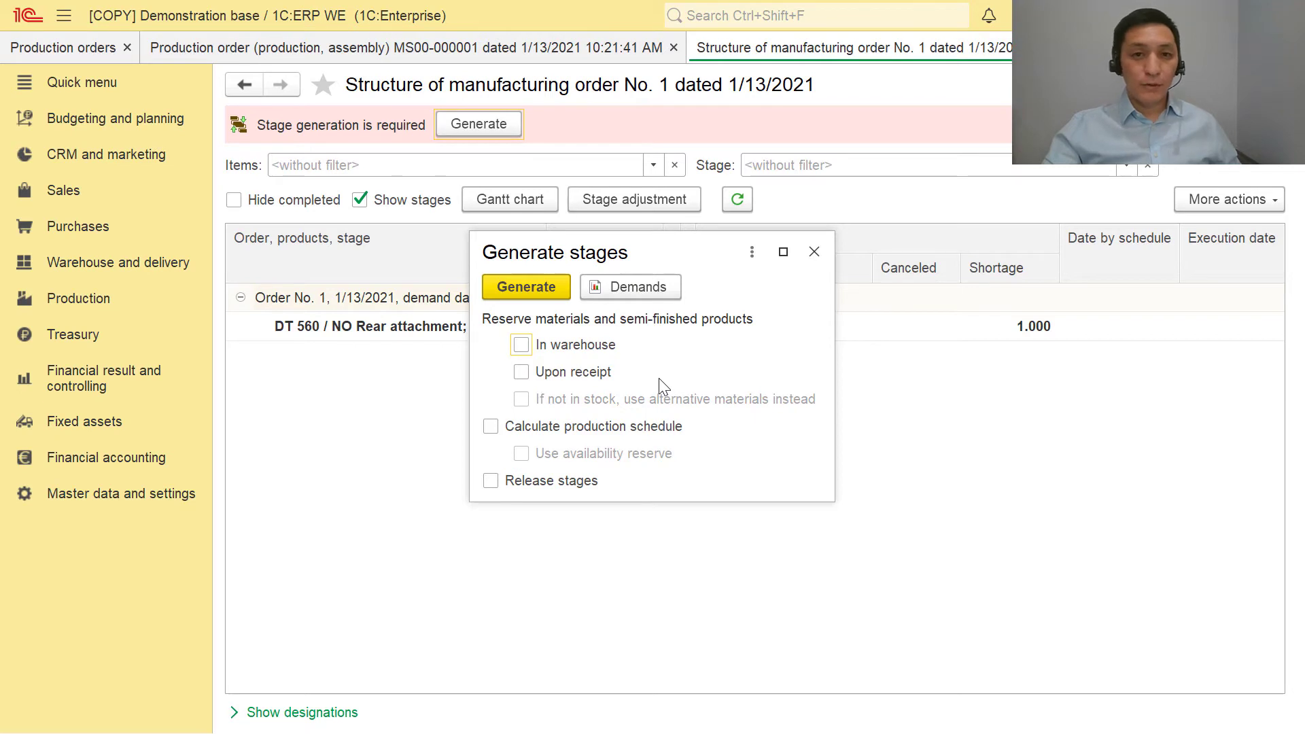
left_click(522, 346)
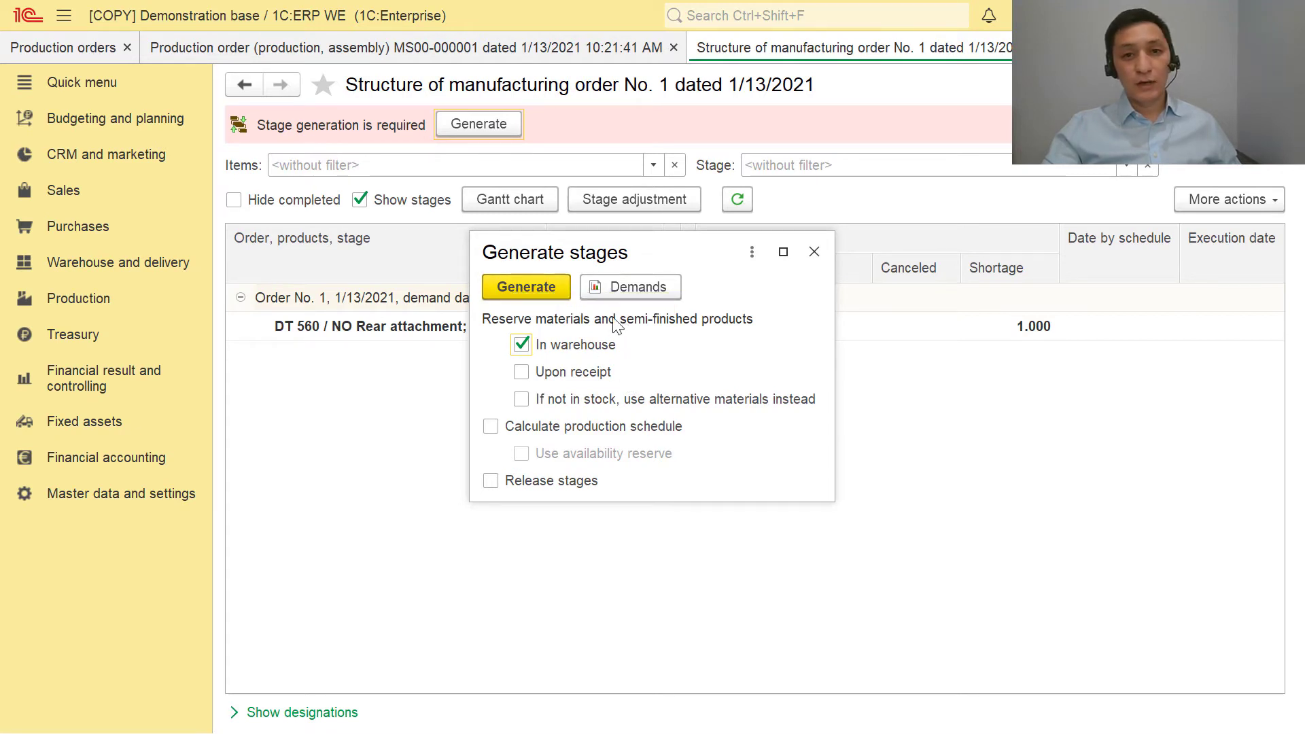
left_click(556, 288)
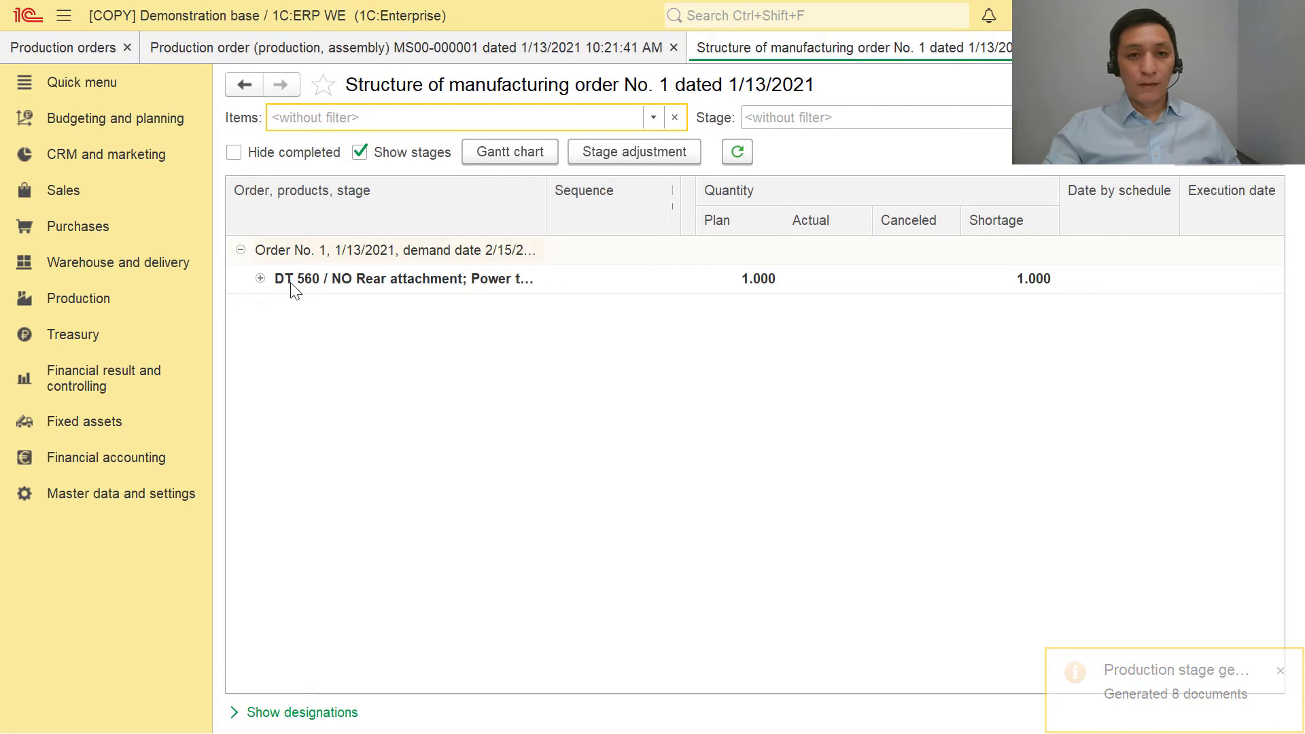
Expand the whole order structure under DT 560, including the undercarriage system, frame, track system, tensioner and track chain, to examine the generated stages
left_click(261, 279)
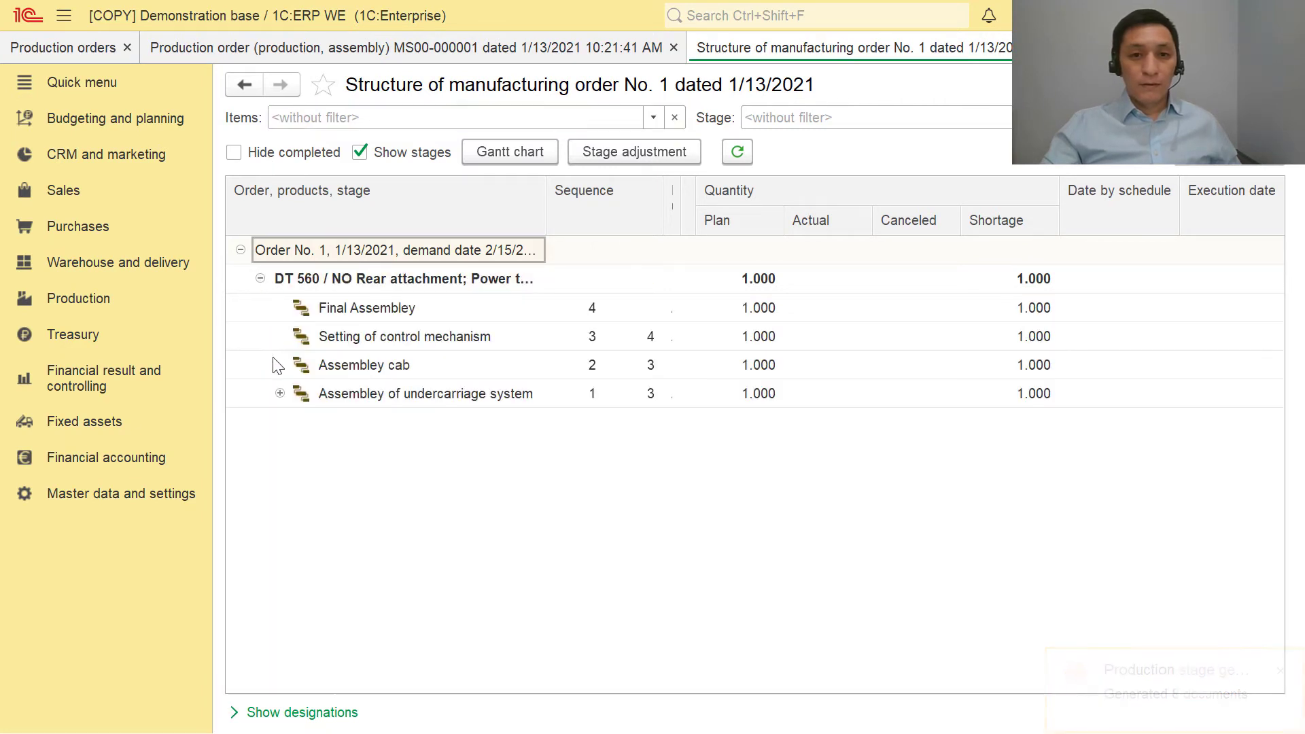
left_click(279, 393)
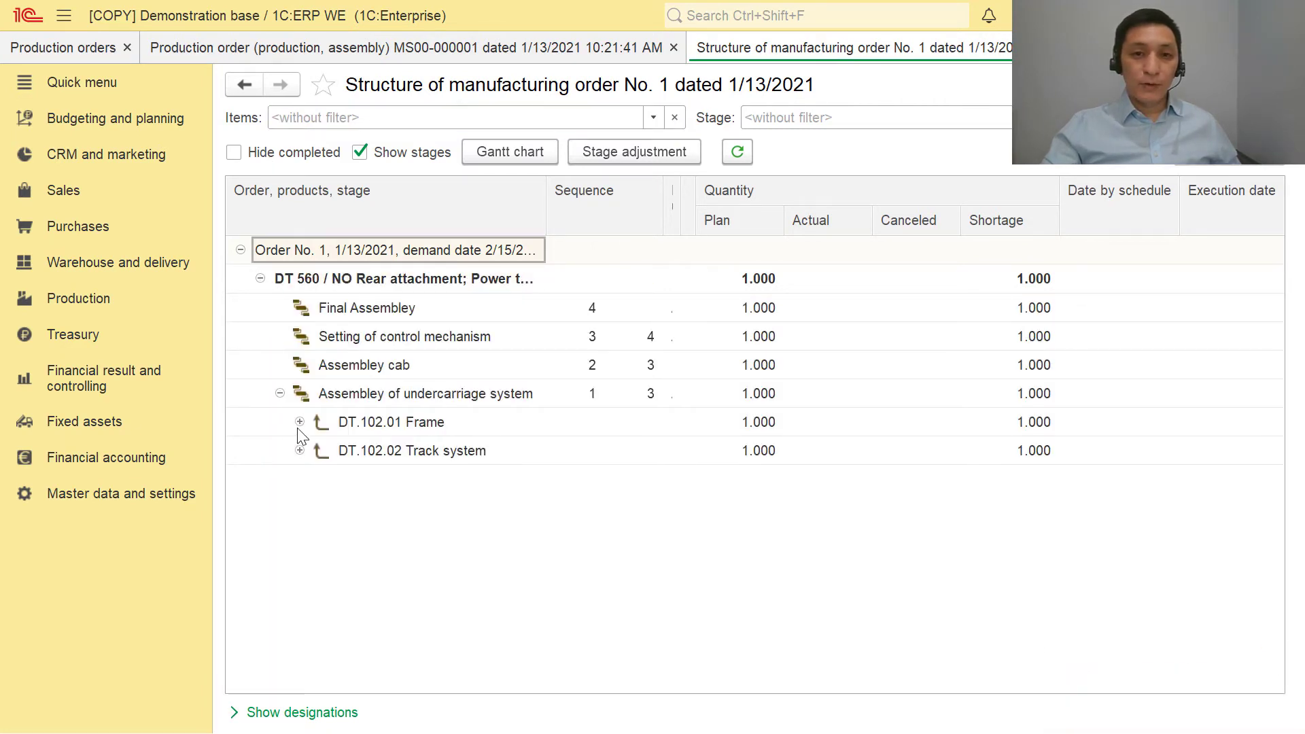
left_click(299, 423)
left_click(300, 479)
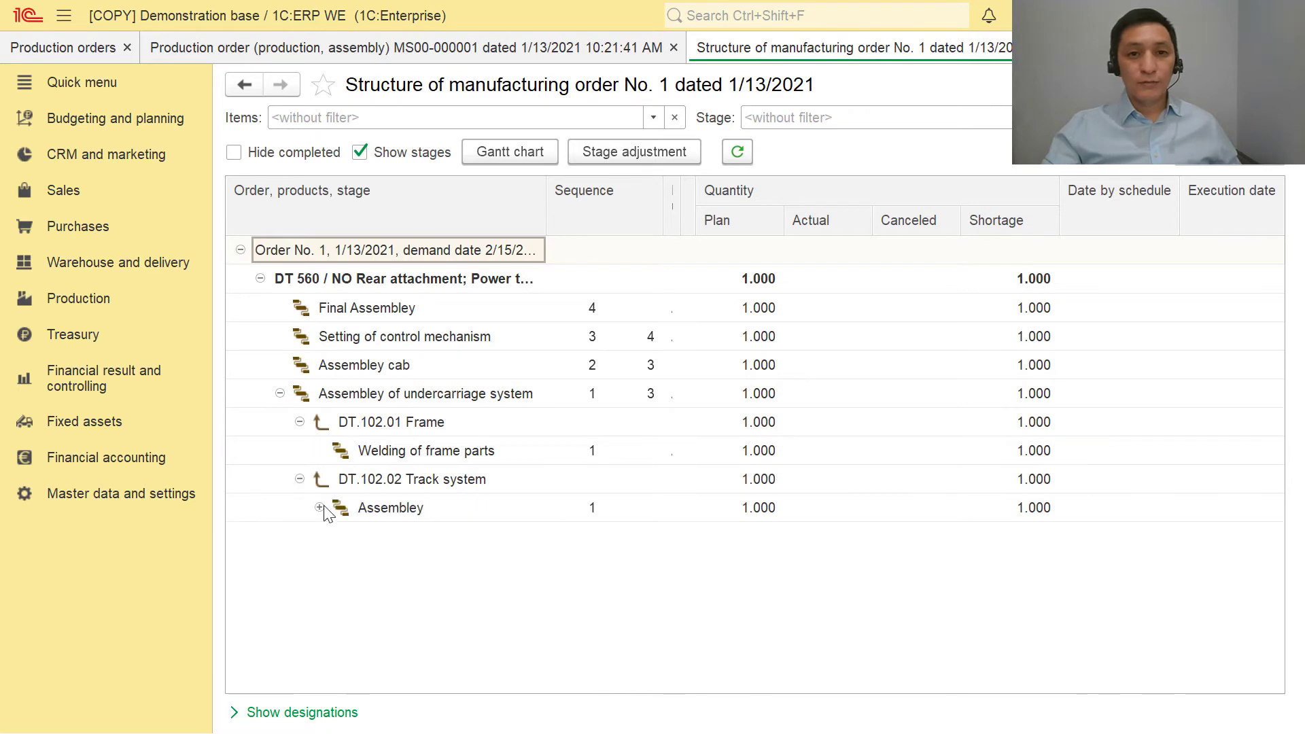
left_click(319, 508)
left_click(339, 536)
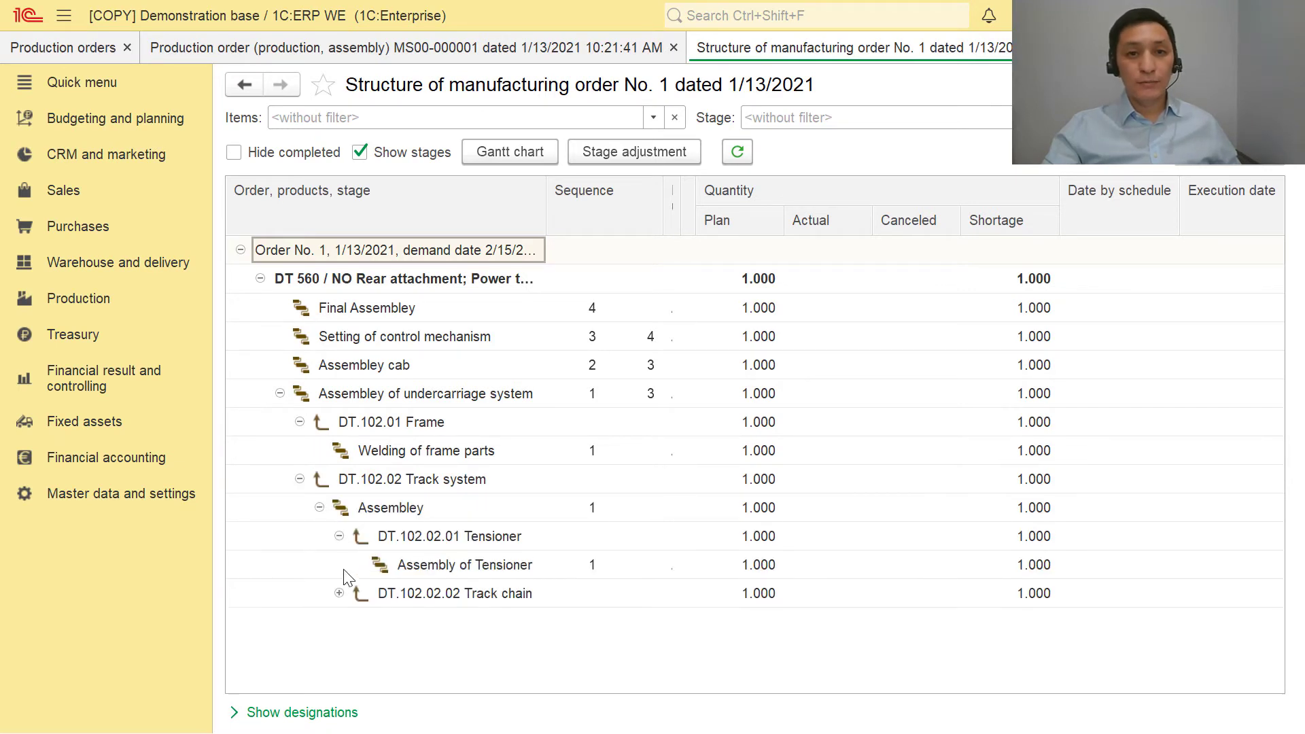
left_click(339, 594)
left_click(423, 622)
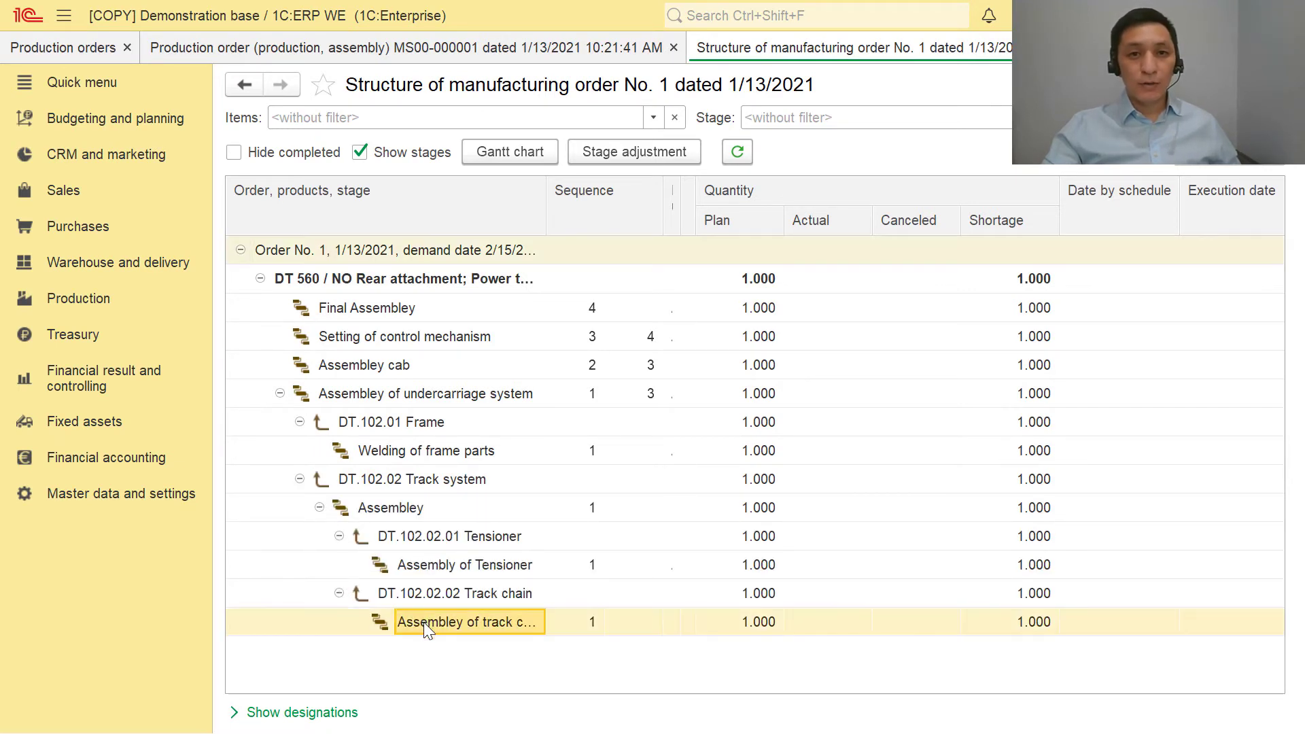
Open the Setting of control mechanism production stage, examine its main details, and close it
left_click(353, 317)
double_click(352, 338)
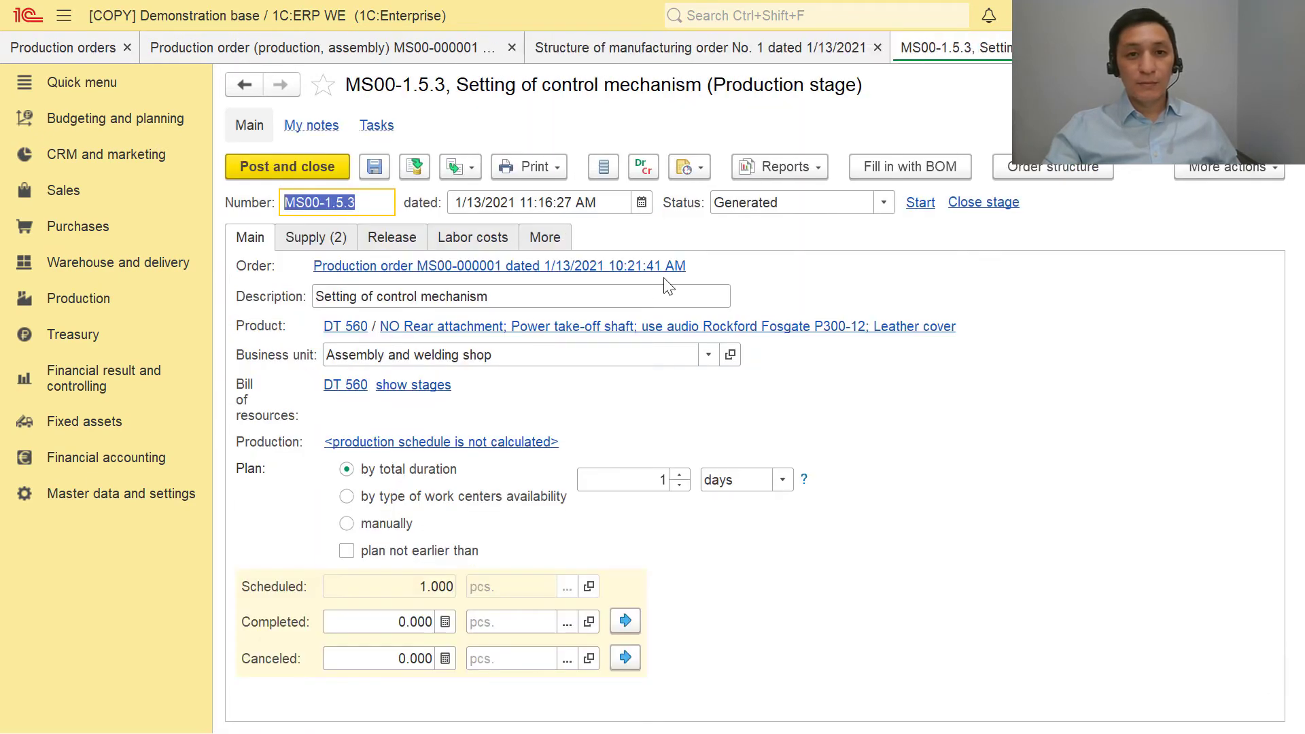
key("Escape")
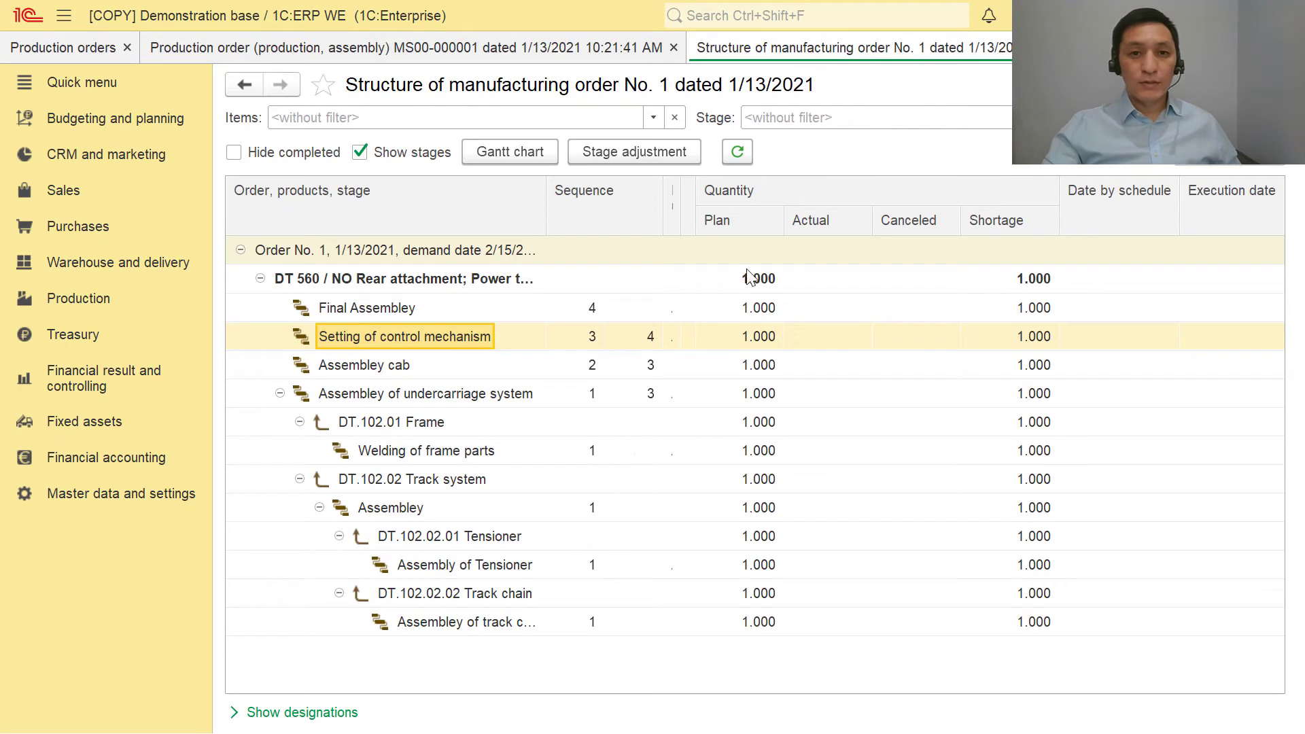
Open the stages of the DT 560 product in the order structure for combined editing and examine their production process
left_click(367, 284)
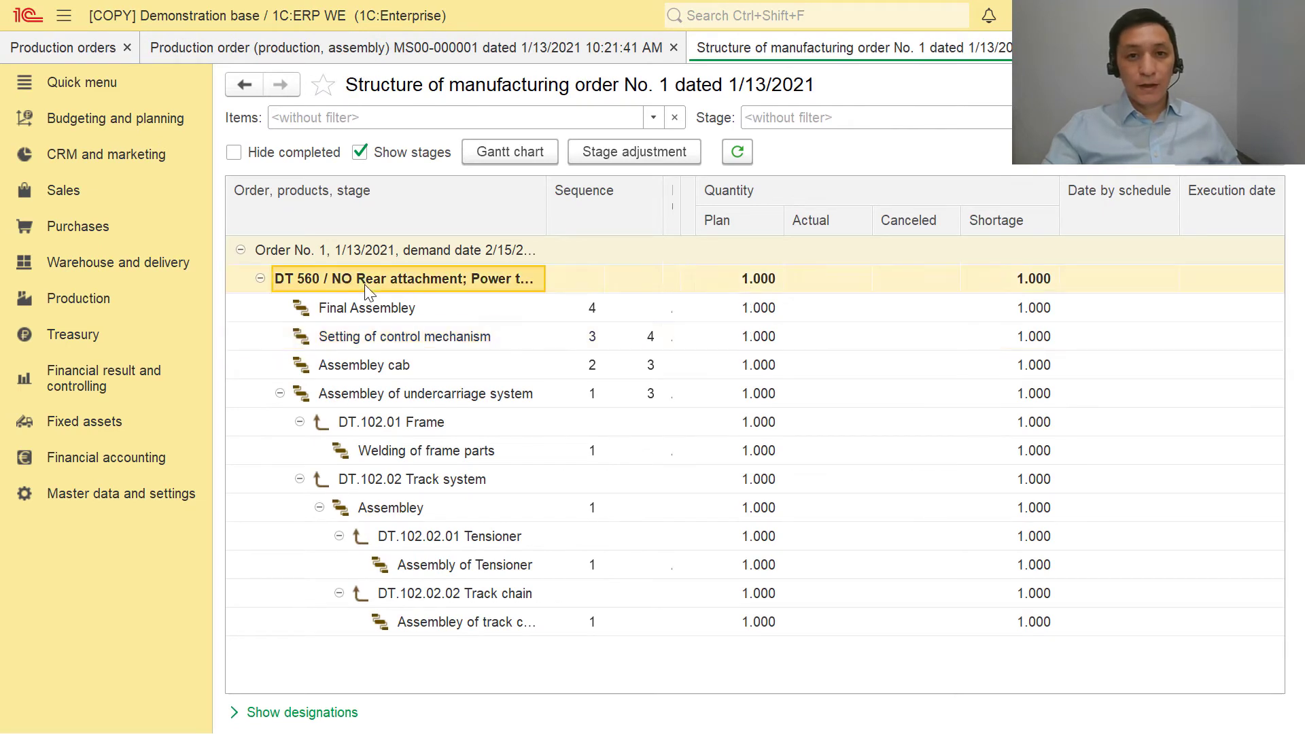
left_click(312, 246)
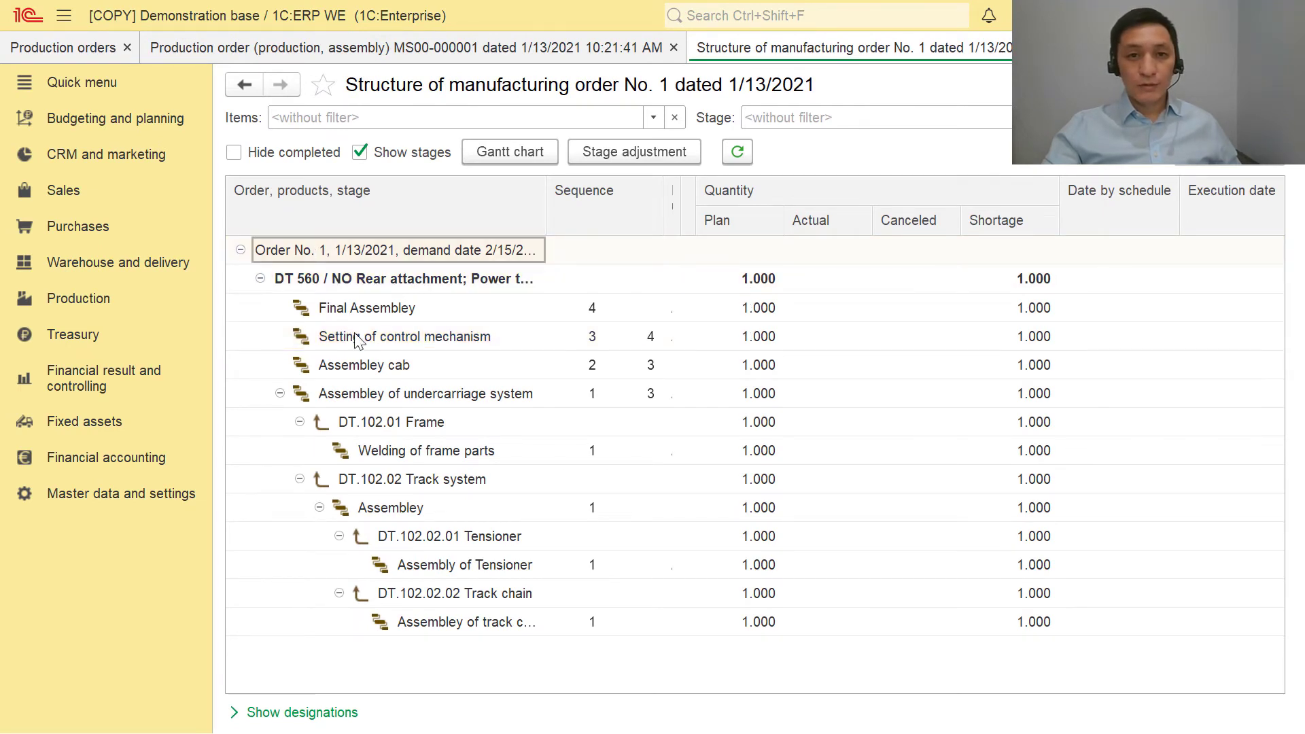
left_click(360, 305)
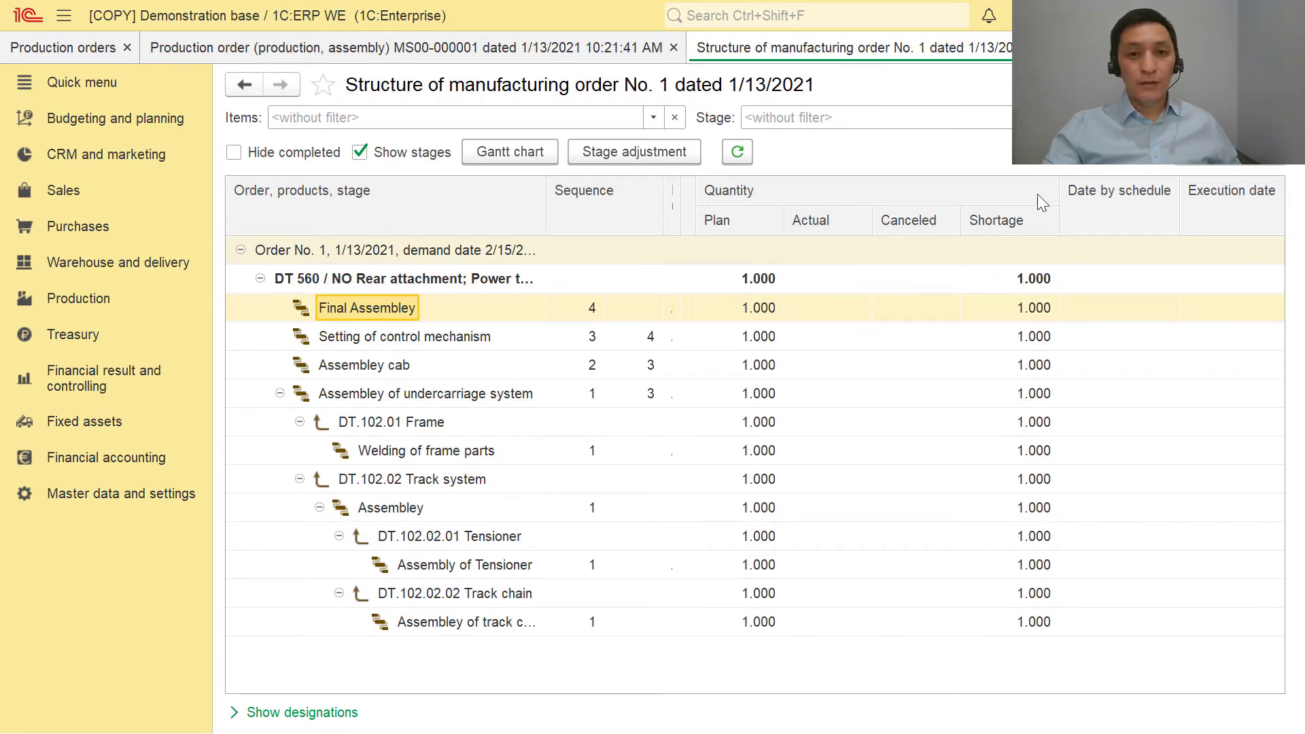
left_click(378, 276)
right_click(377, 276)
left_click(462, 357)
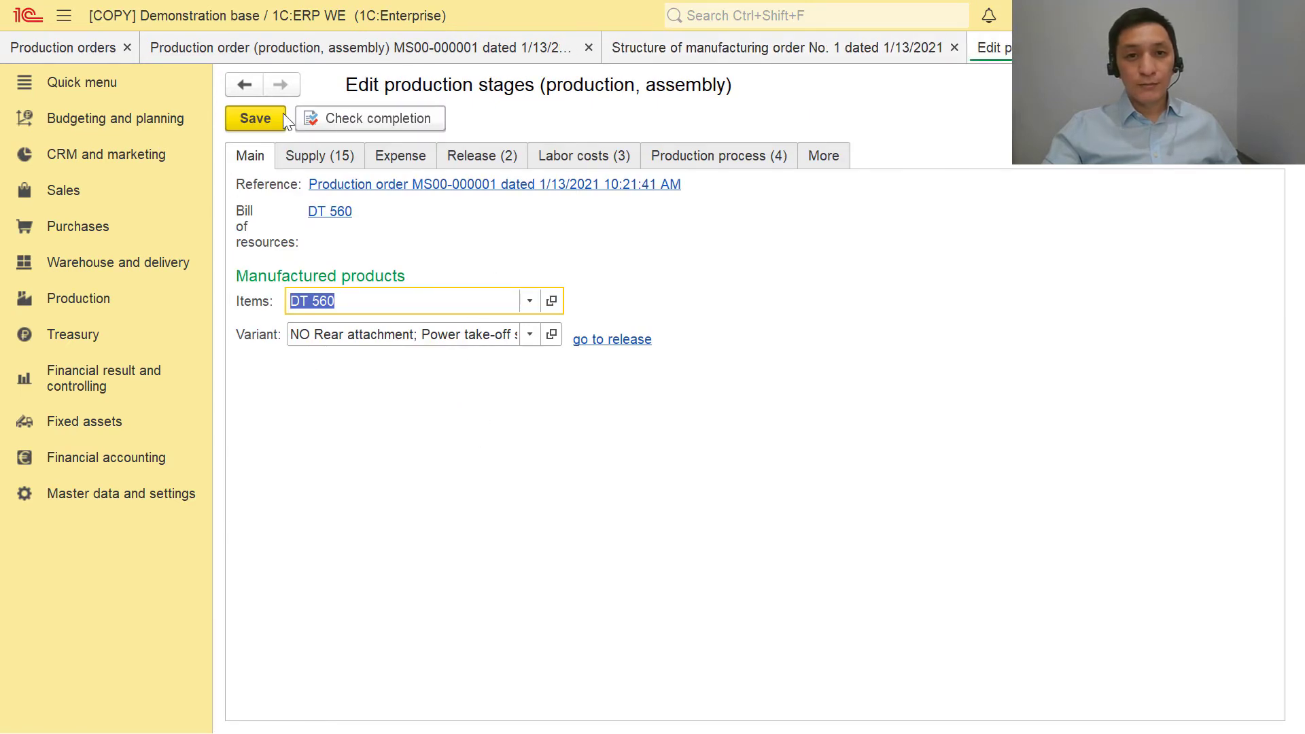
left_click(746, 156)
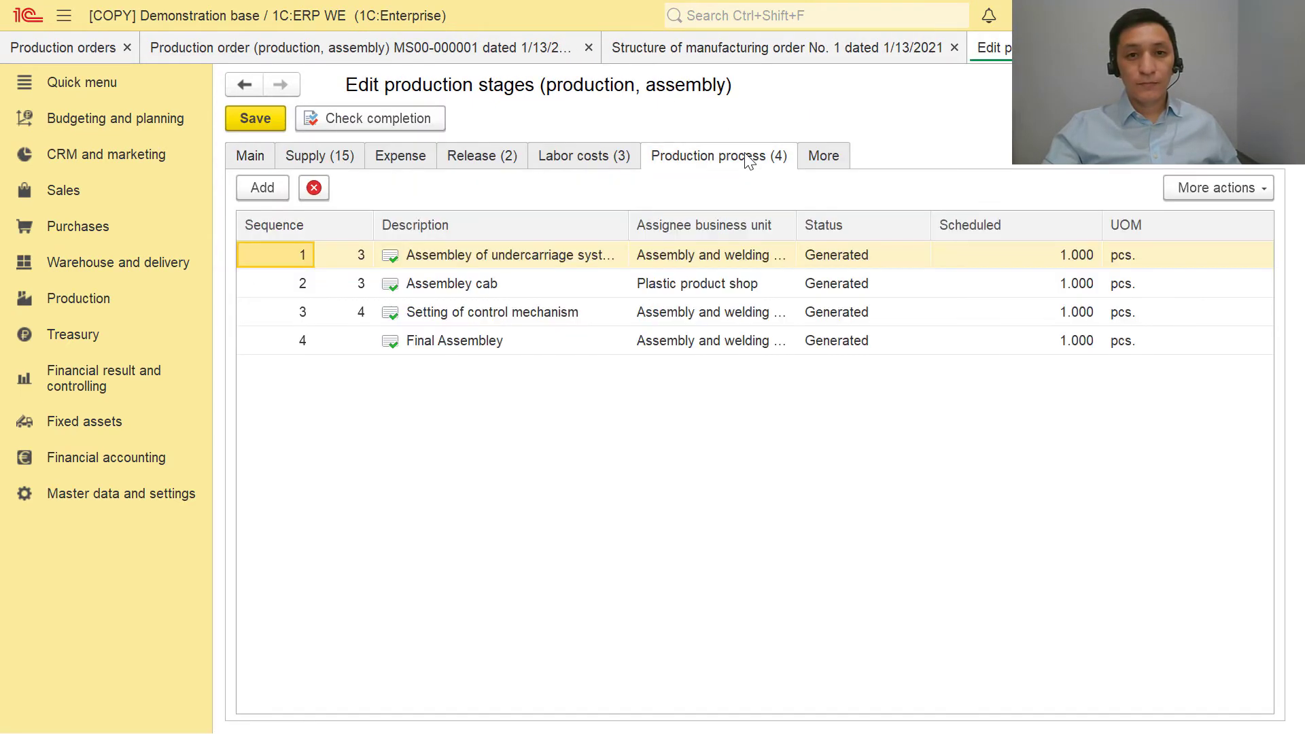
Add a blank stage to the production process and a blank line to the labor costs
left_click(344, 341)
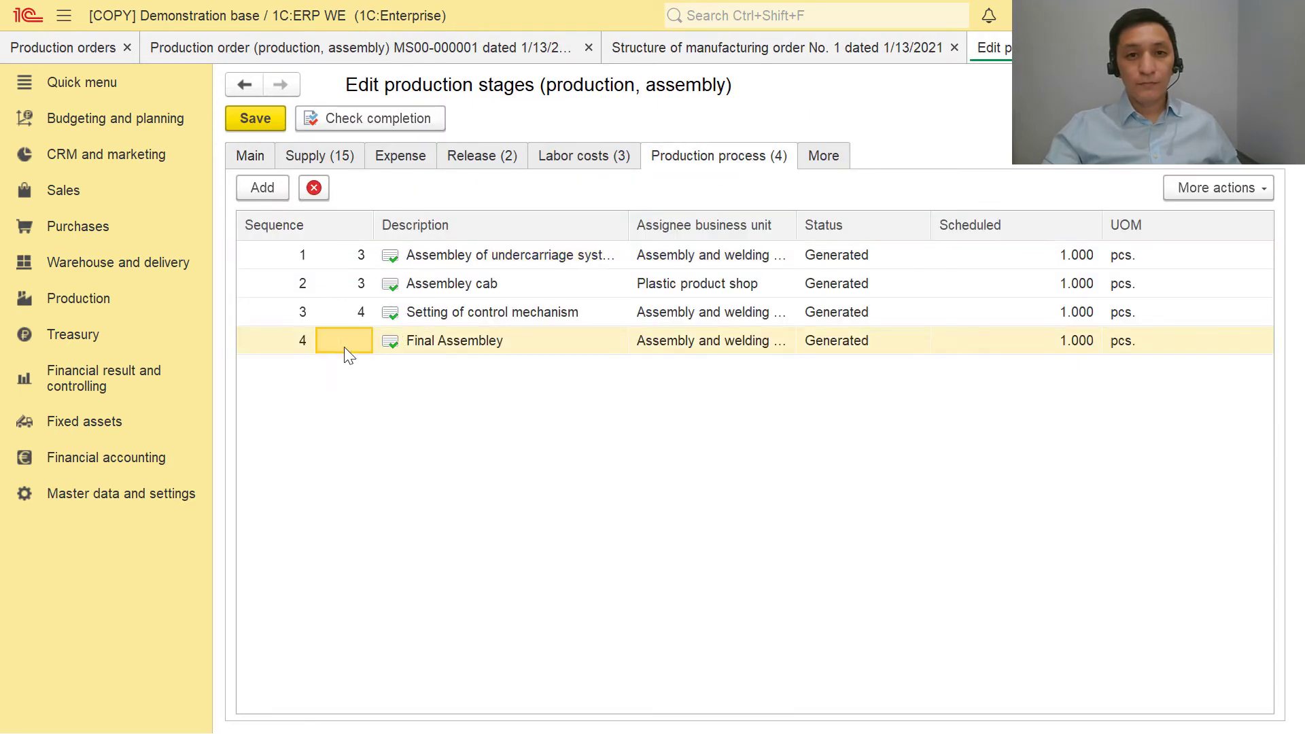
left_click(267, 197)
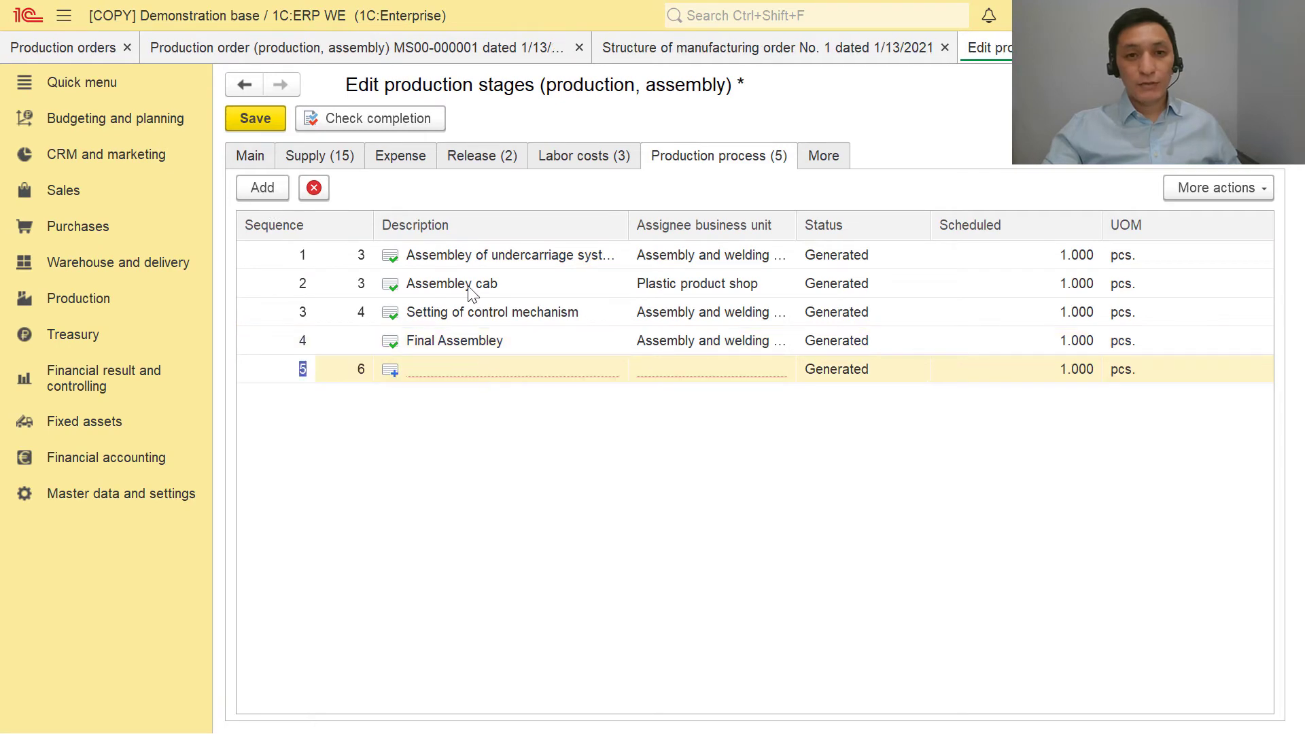
left_click(586, 162)
left_click(357, 314)
left_click(262, 188)
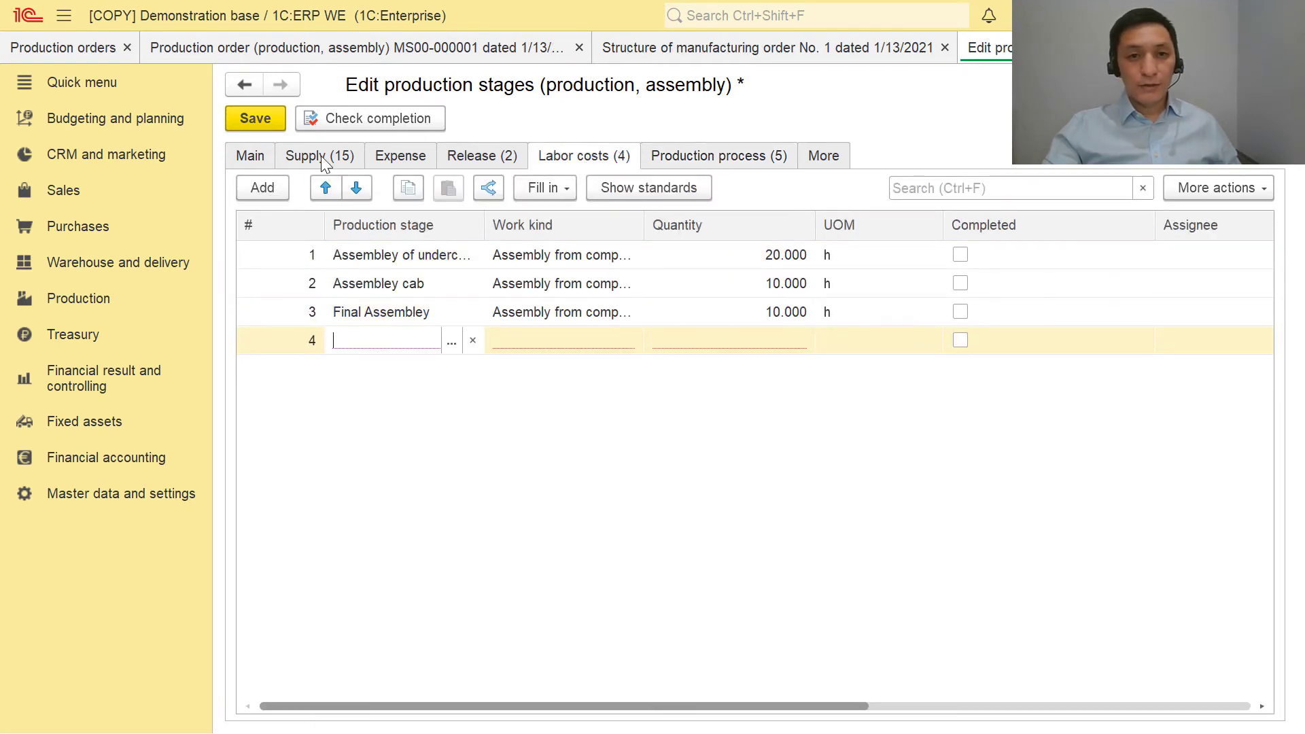
Try adding a supply line after the last Final Assembley material, then close the stage editor without saving
left_click(350, 158)
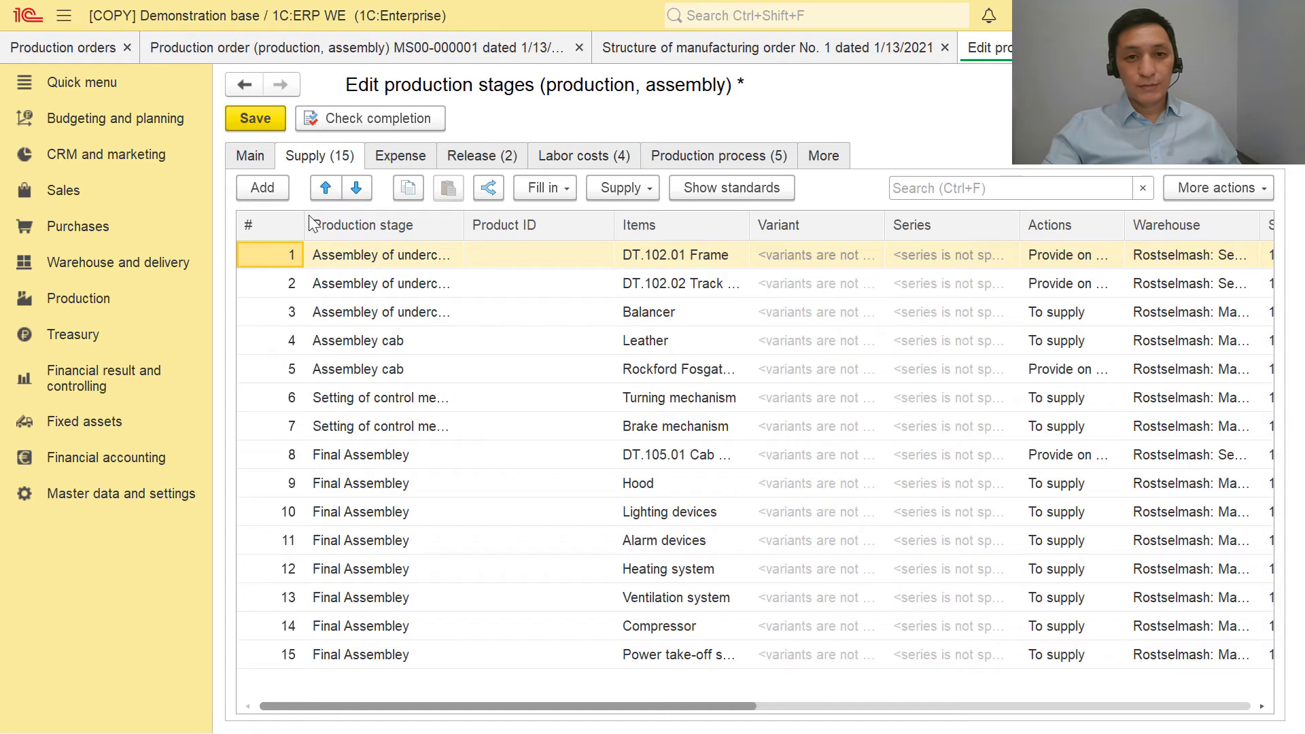
left_click(347, 654)
left_click(262, 188)
key("Escape")
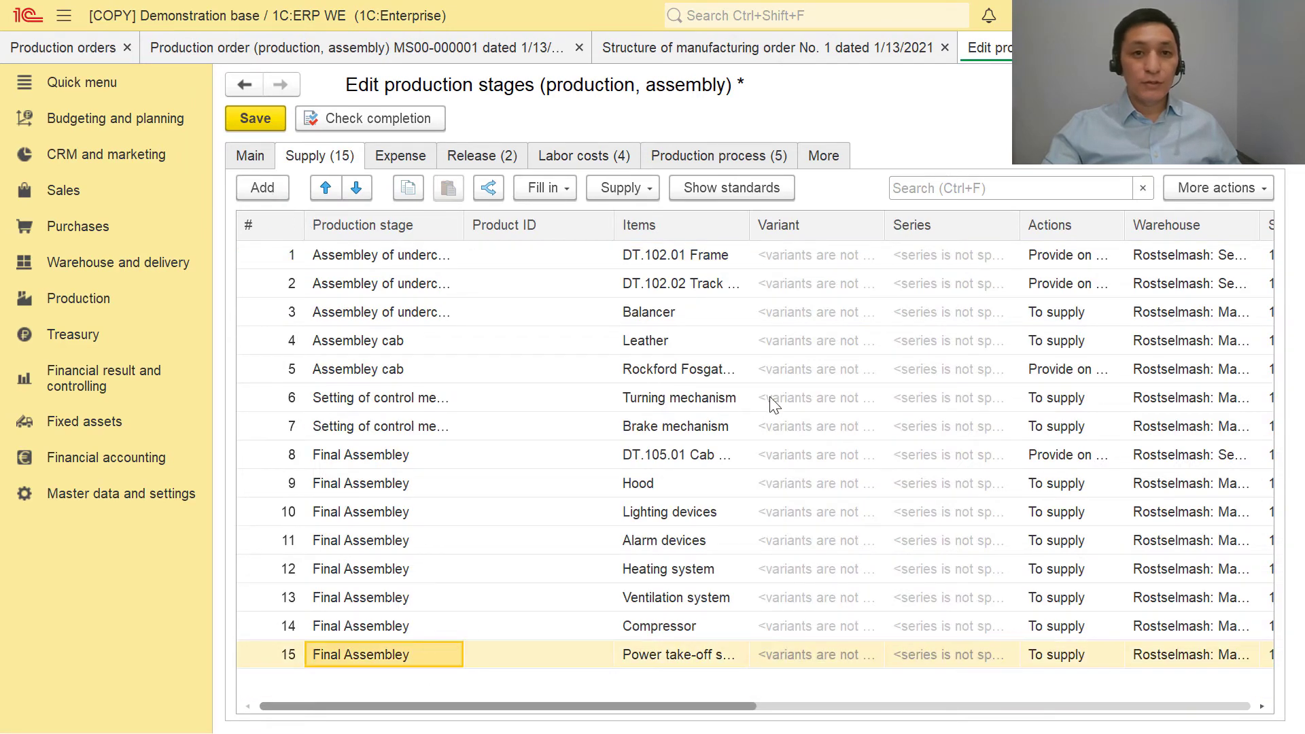
key("Escape")
left_click(696, 416)
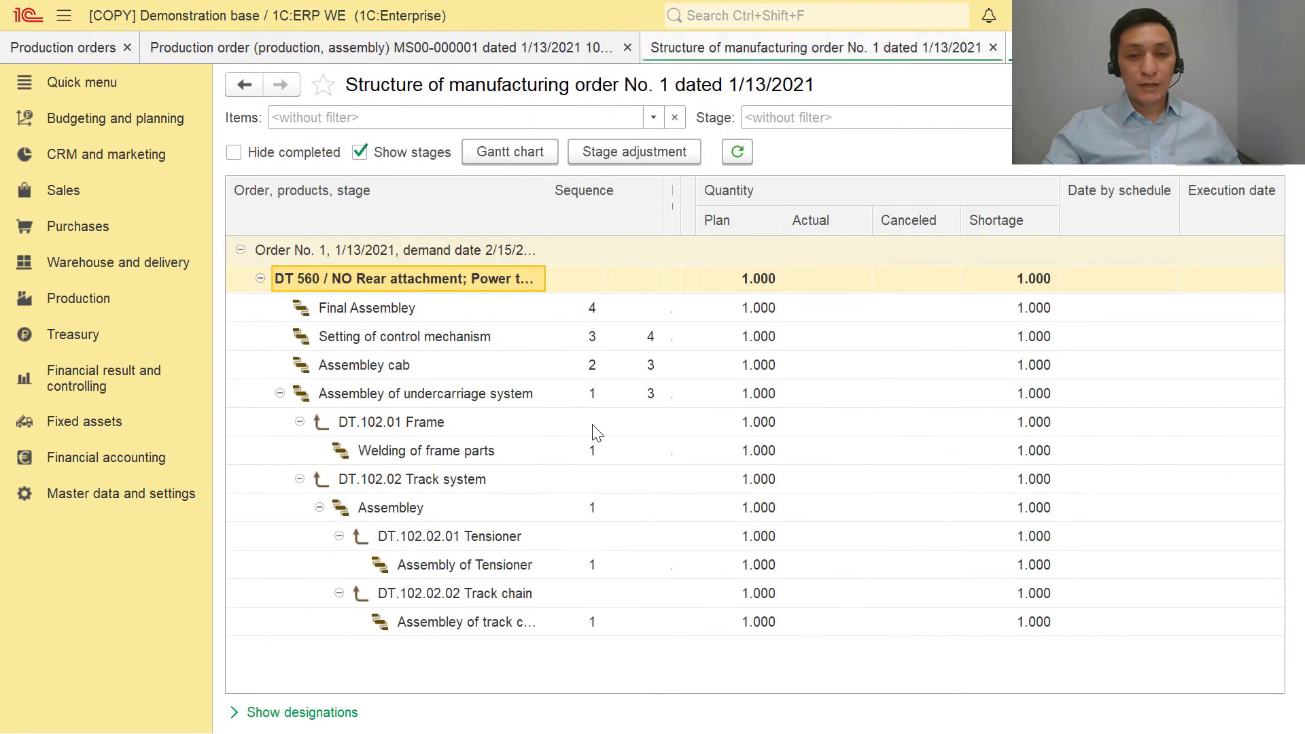
Start a batch change after the Assembley of undercarriage system stage, splitting into 2 lots with DT 560 as the intermediate release item
left_click(362, 393)
right_click(362, 393)
left_click(446, 544)
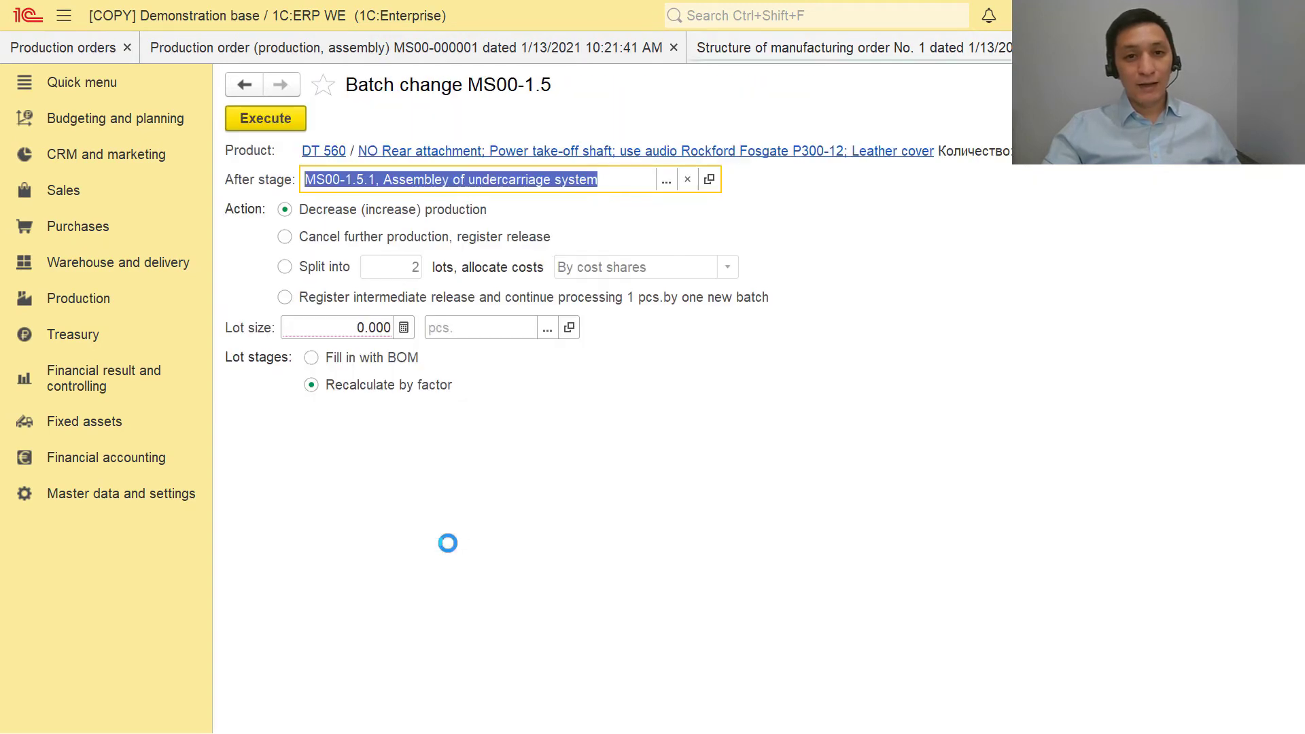
left_click(284, 267)
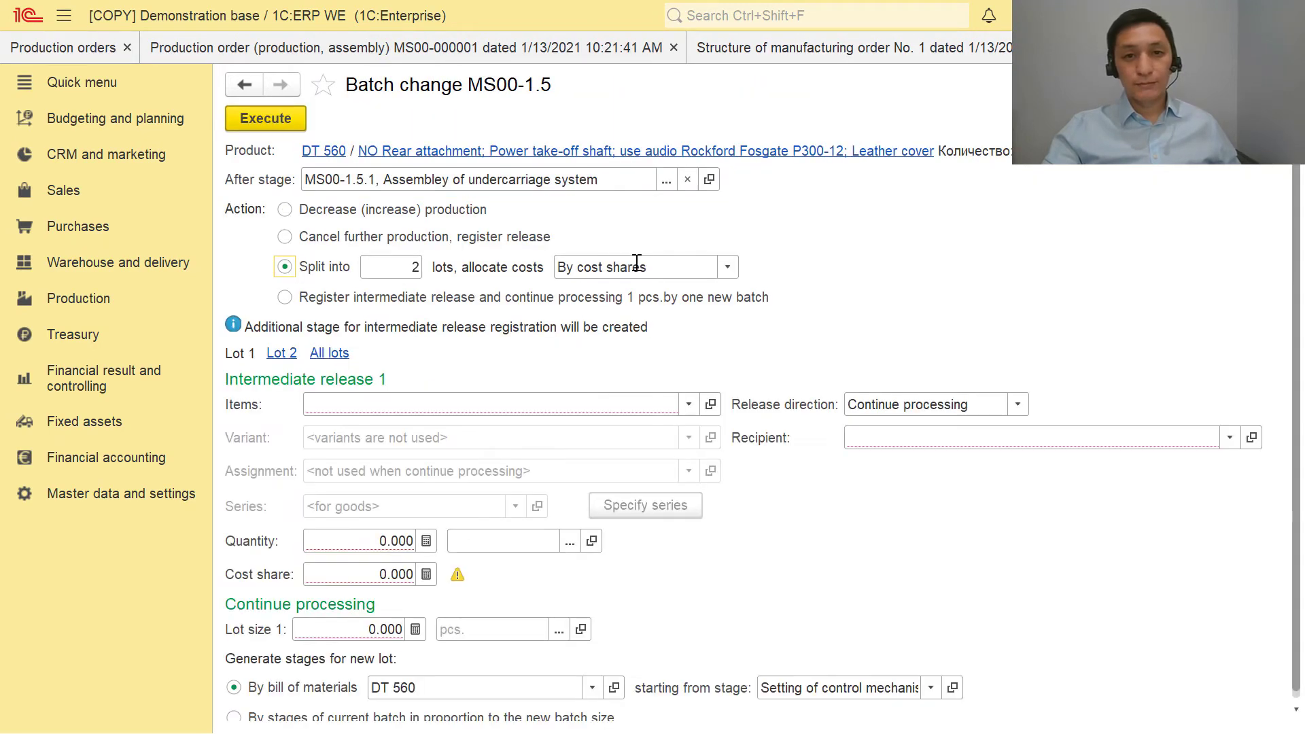
left_click(527, 405)
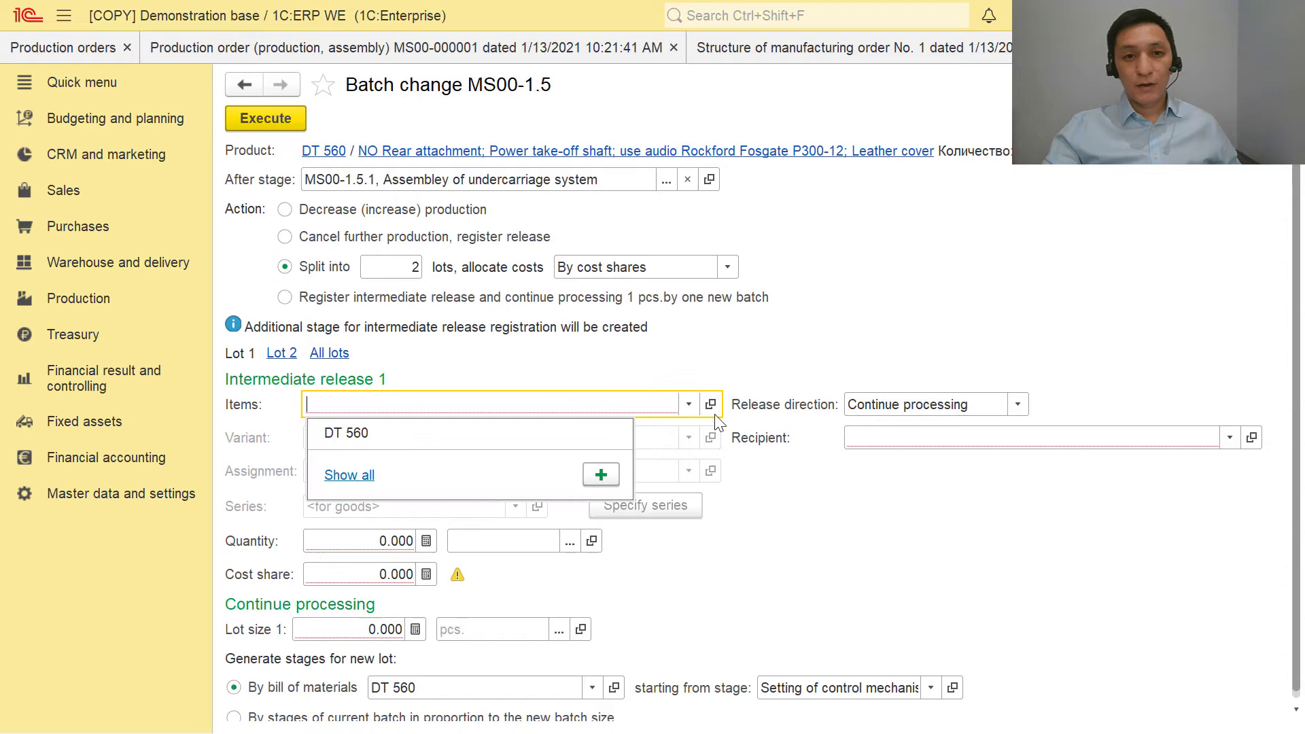
left_click(582, 435)
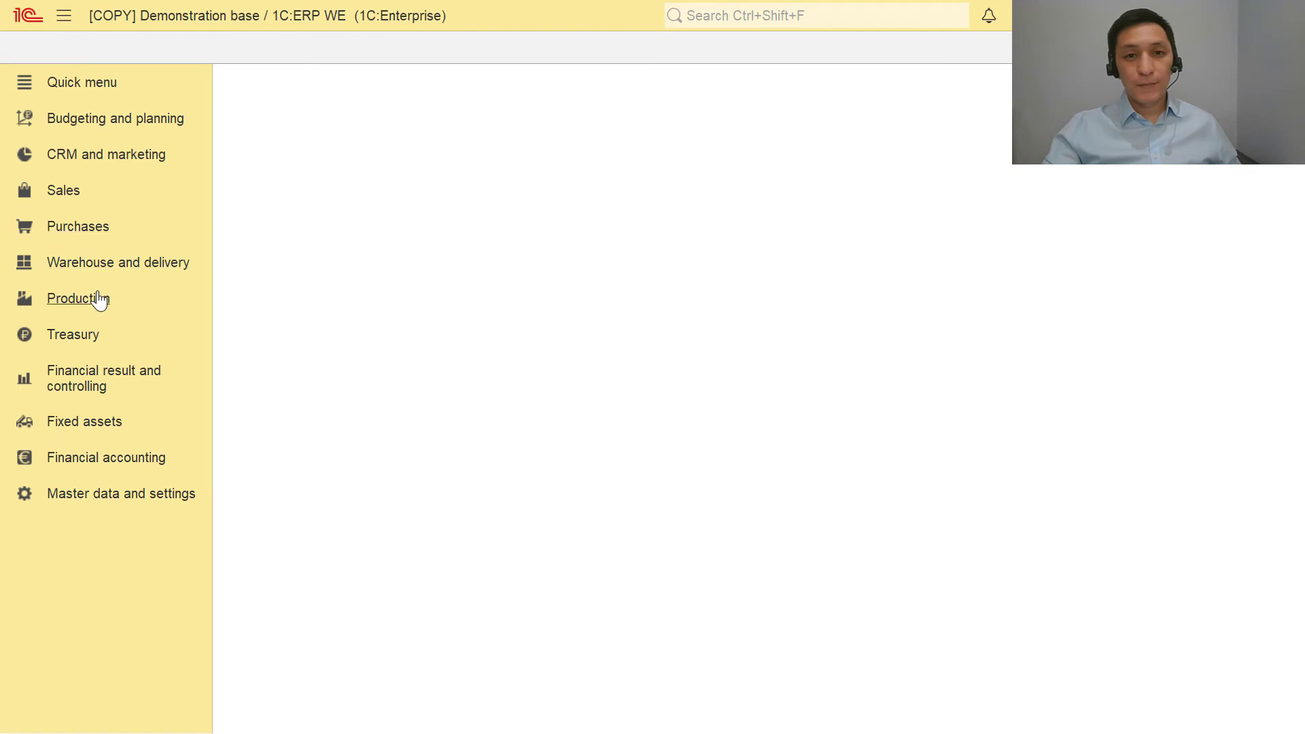
Open the production order queue management and filter the orders by required release date Not overdue
left_click(99, 299)
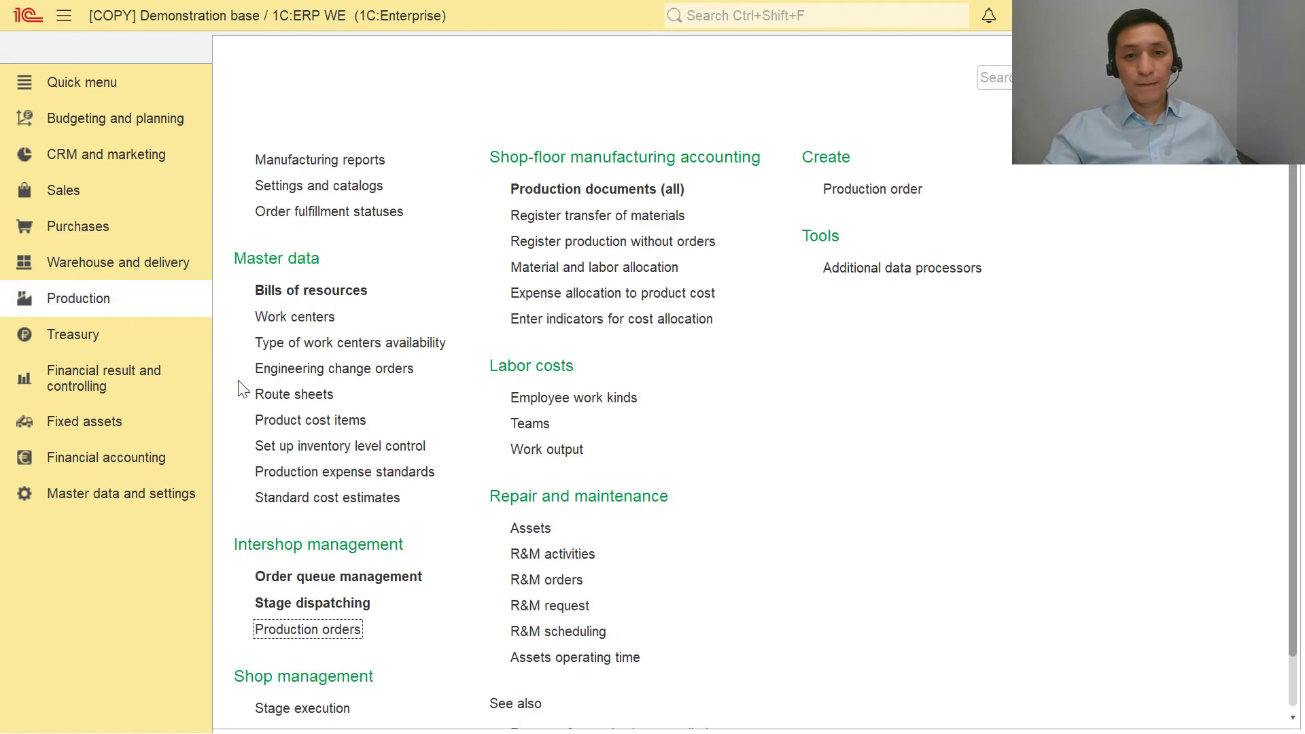
left_click(347, 576)
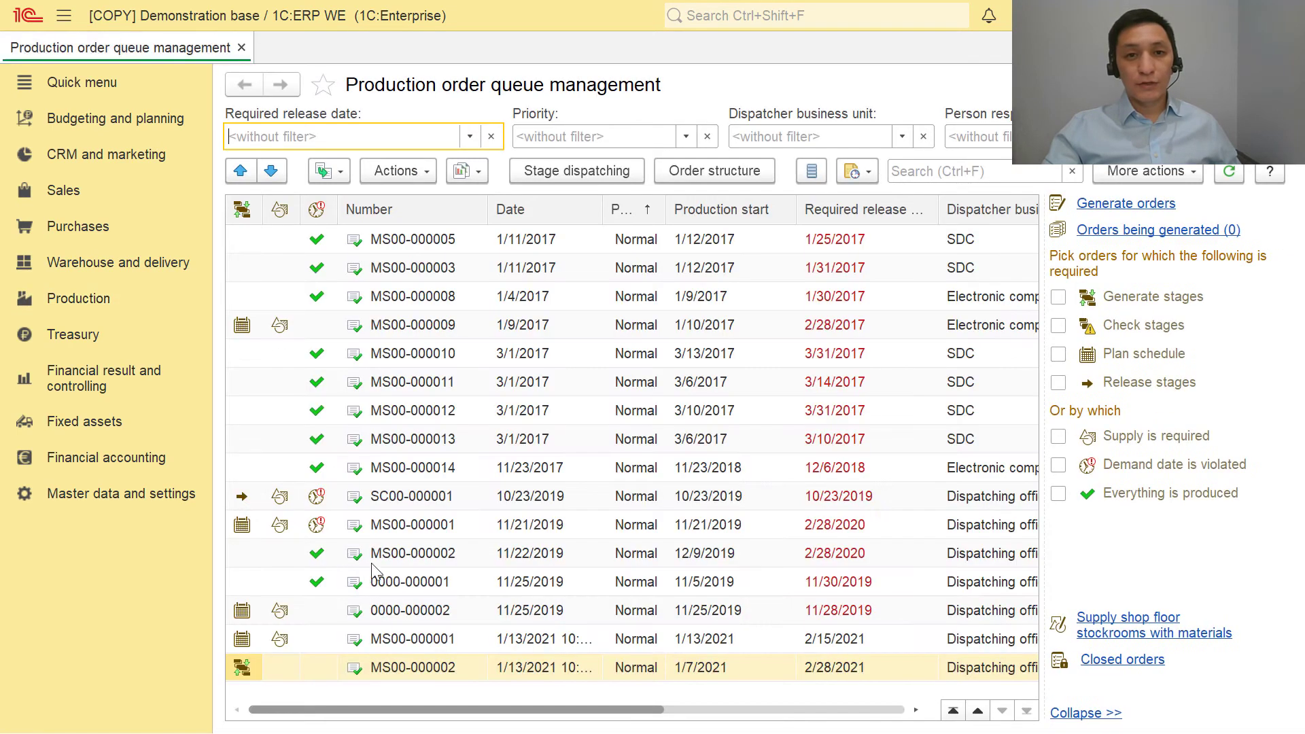
left_click(469, 136)
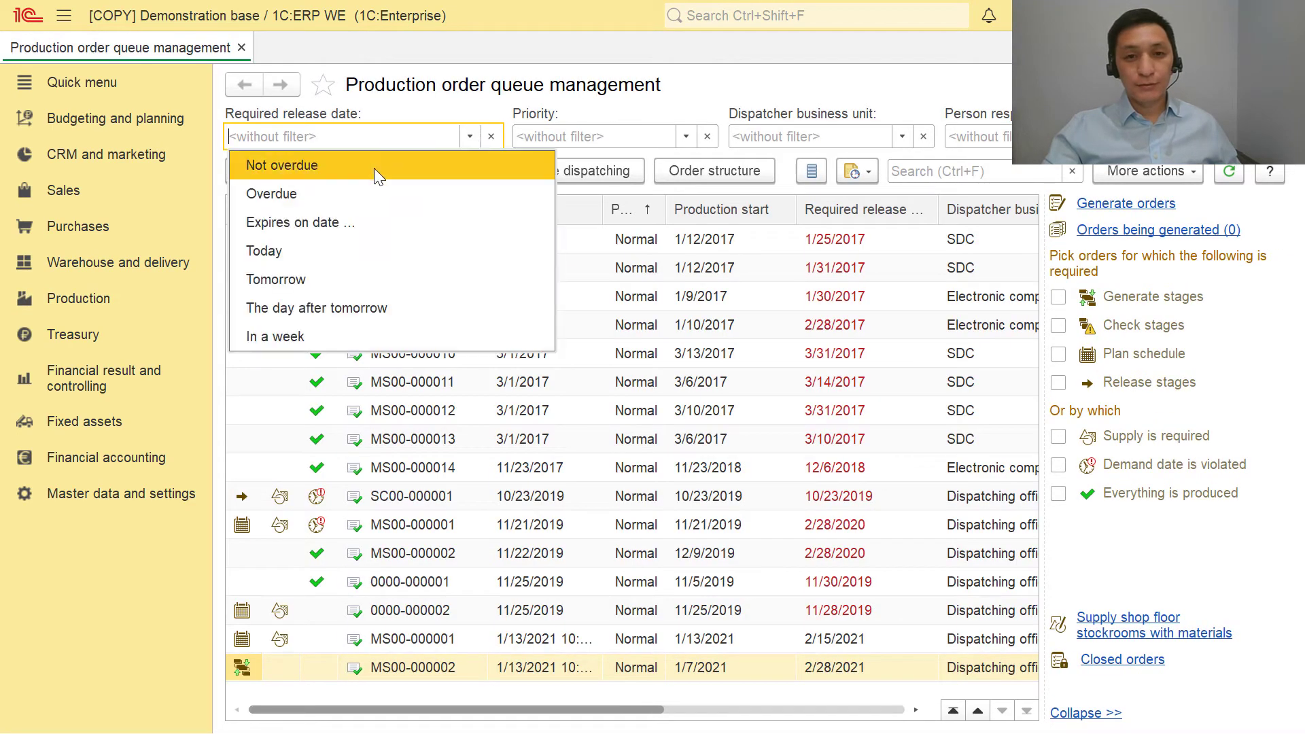
left_click(374, 168)
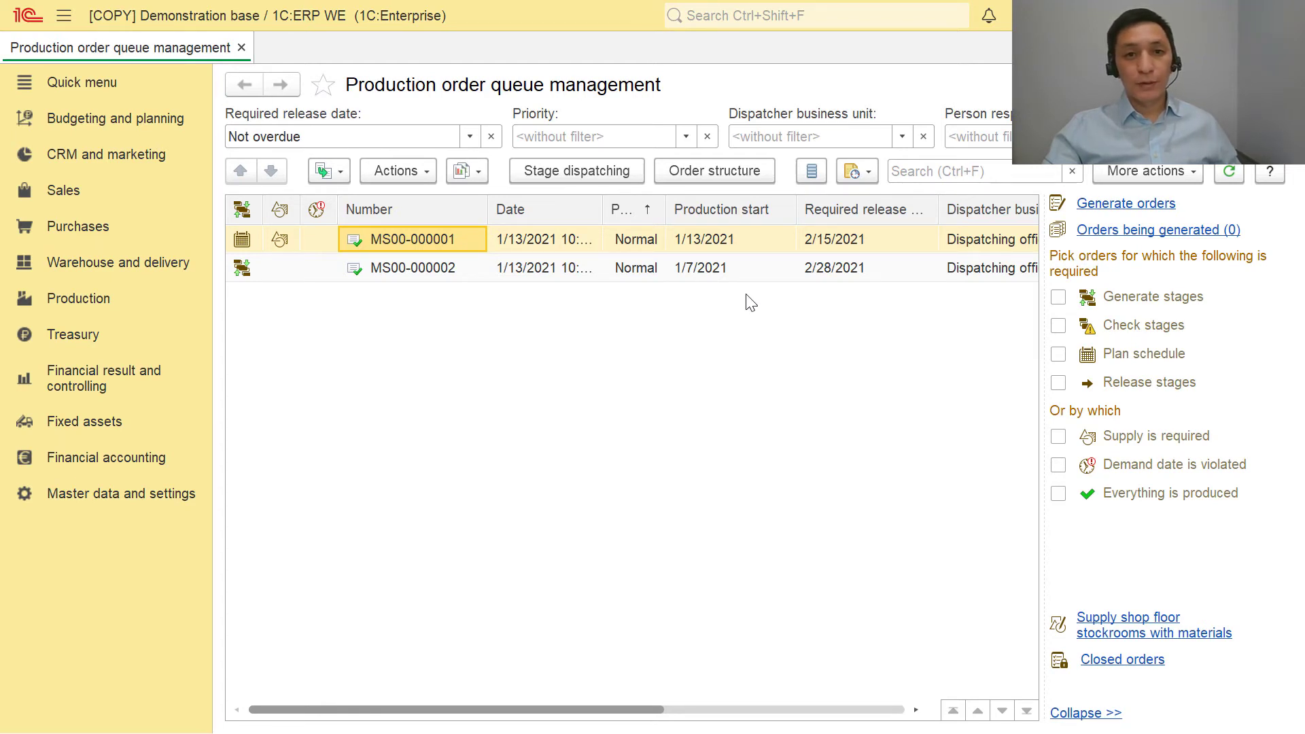
left_click(418, 172)
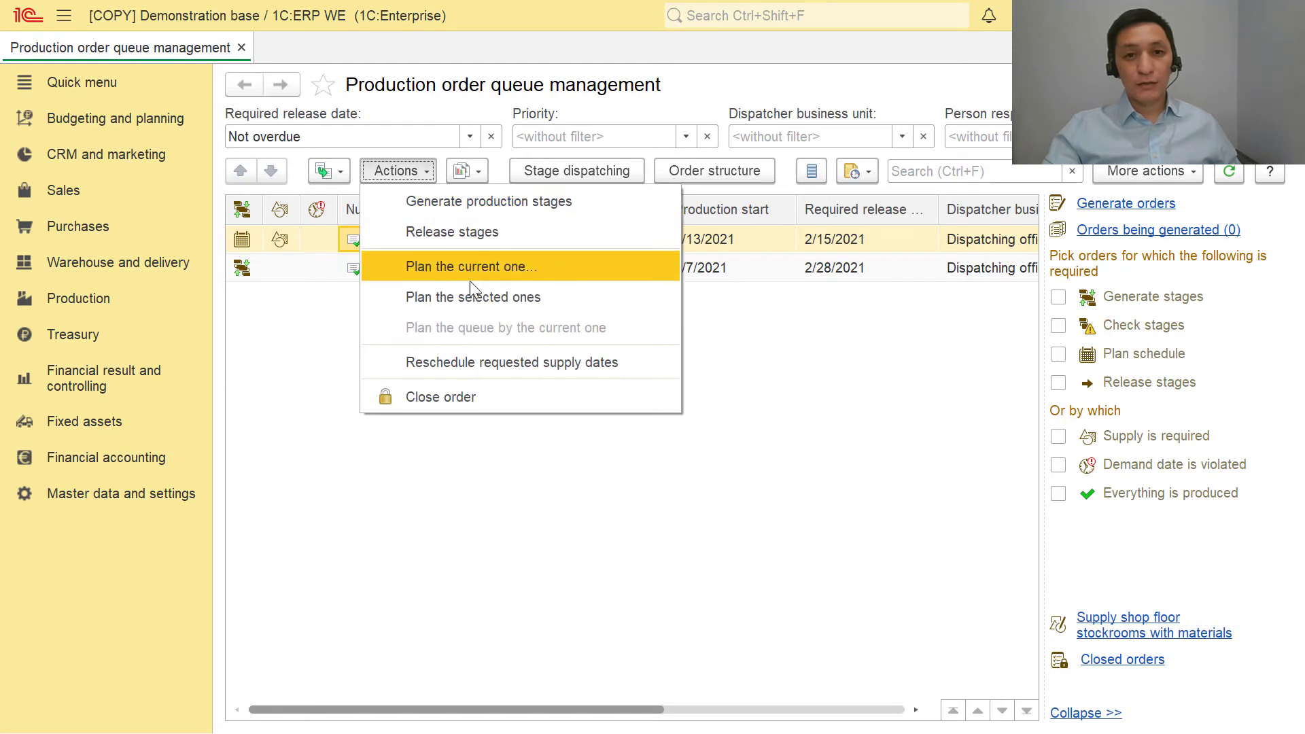
left_click(686, 490)
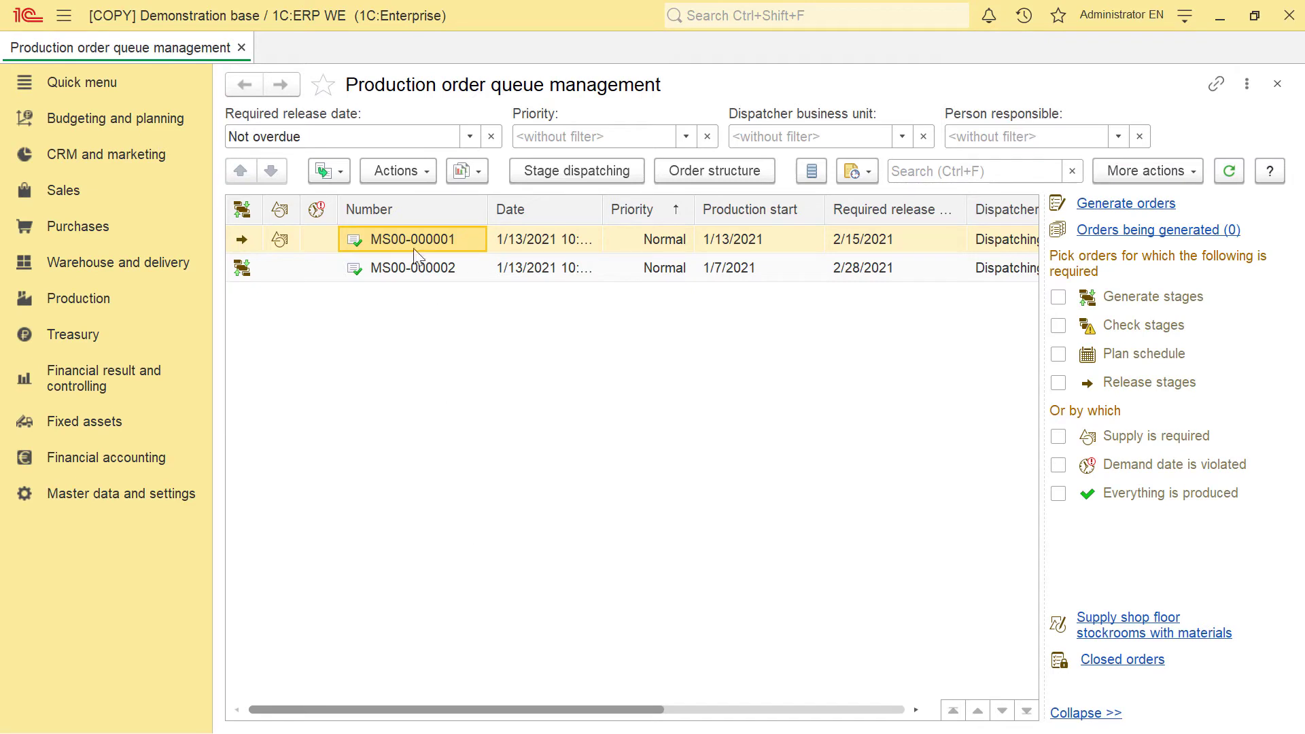
Open the production schedule of the order due 2/15/2021 and generate it by product release
left_click(465, 172)
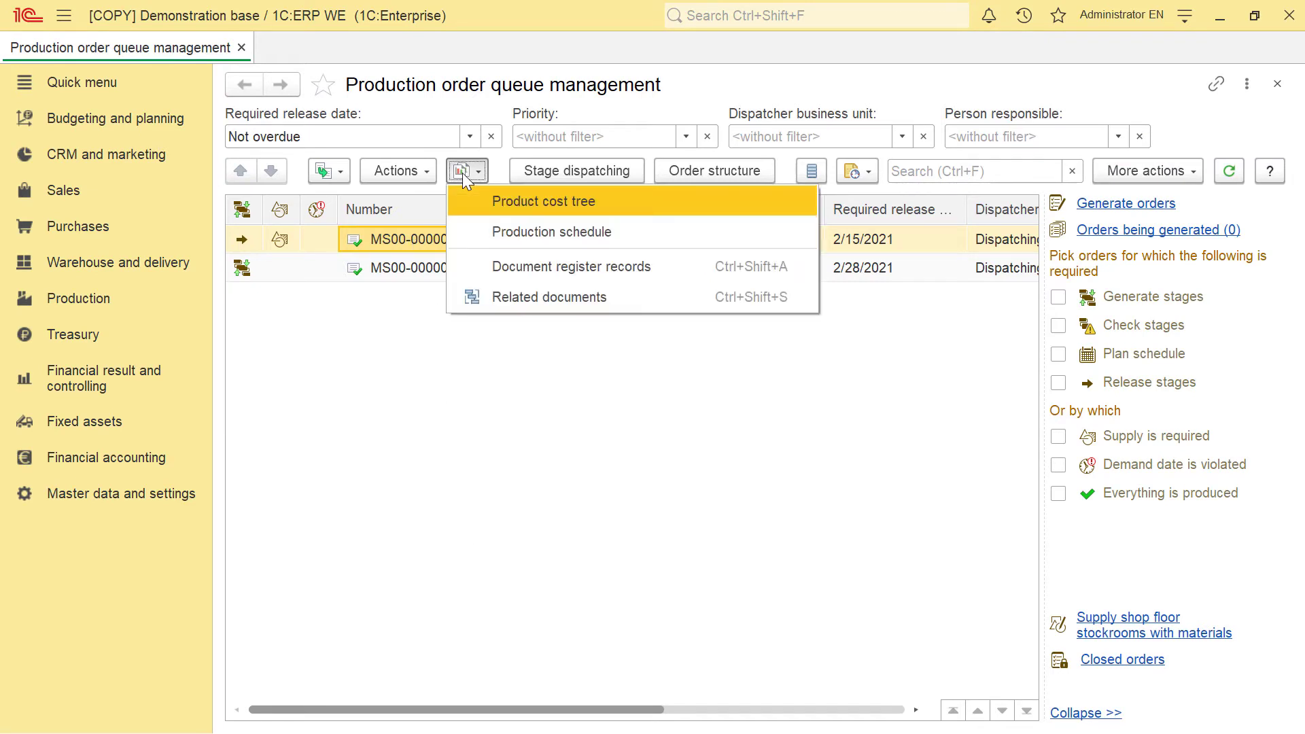
left_click(547, 234)
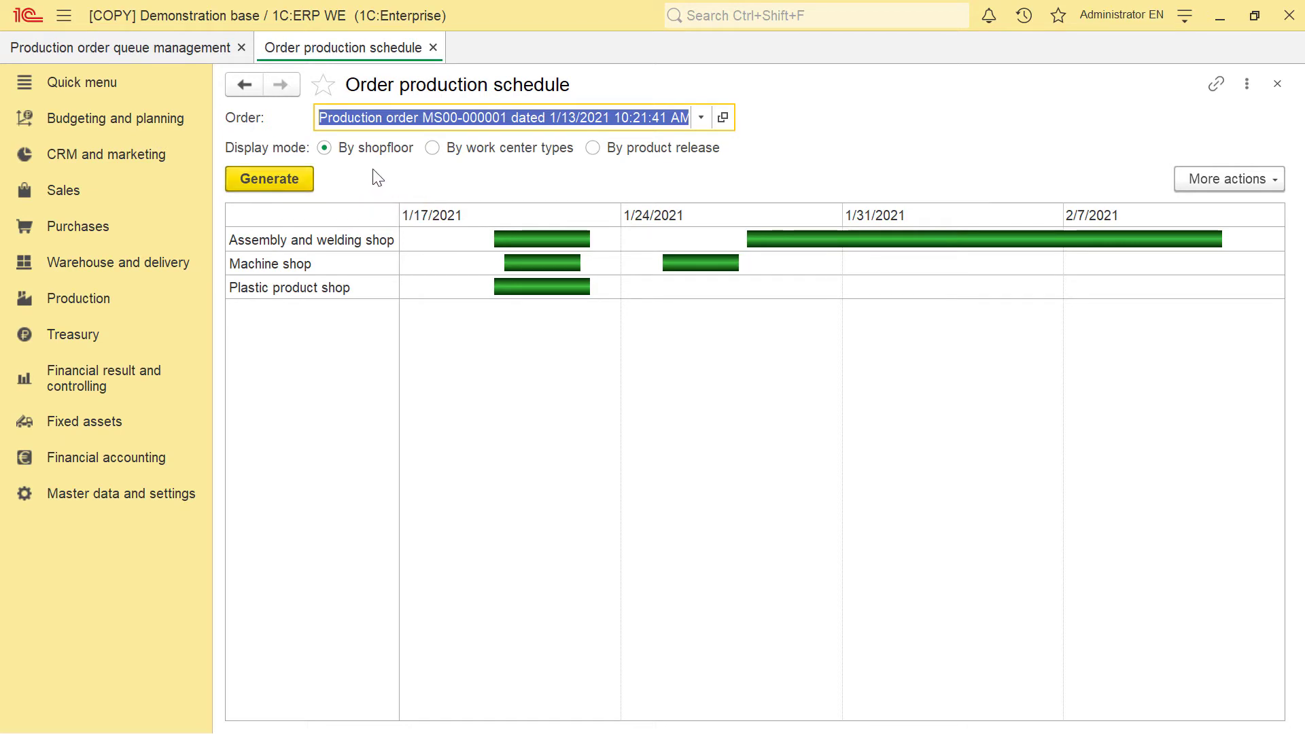
left_click(592, 147)
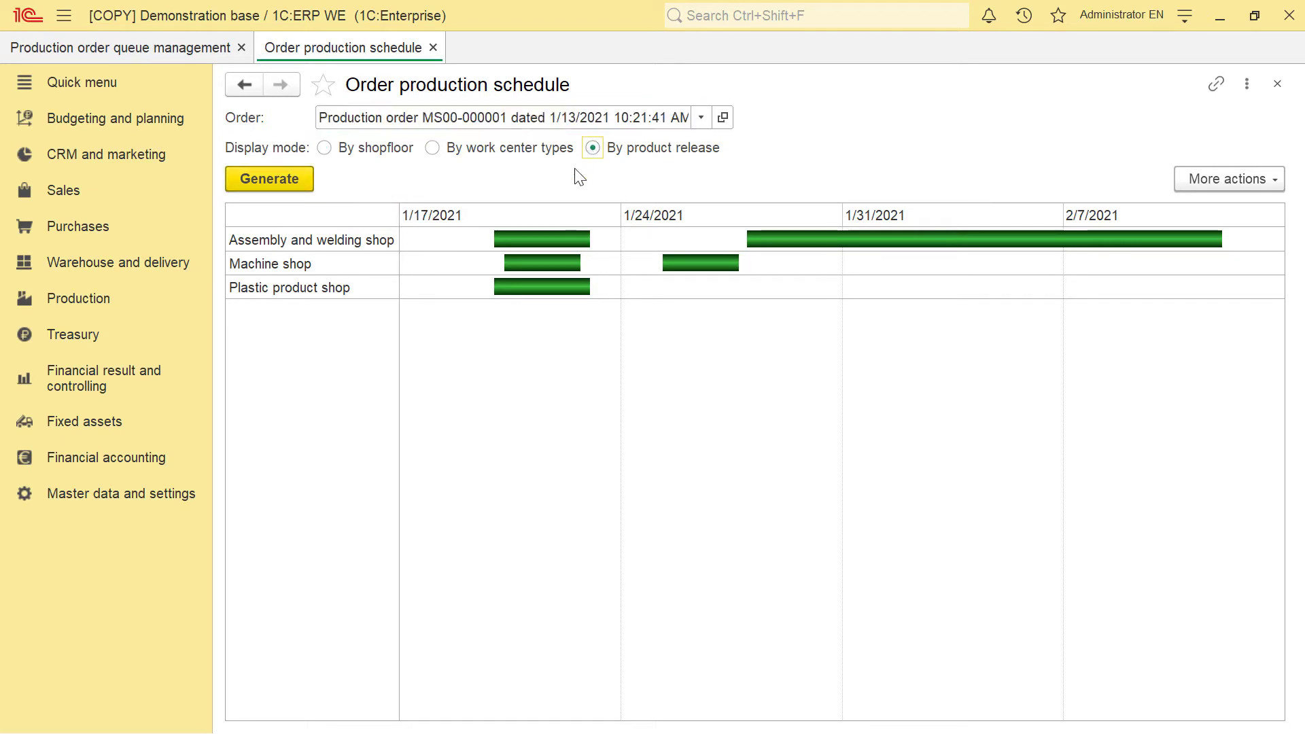
left_click(289, 179)
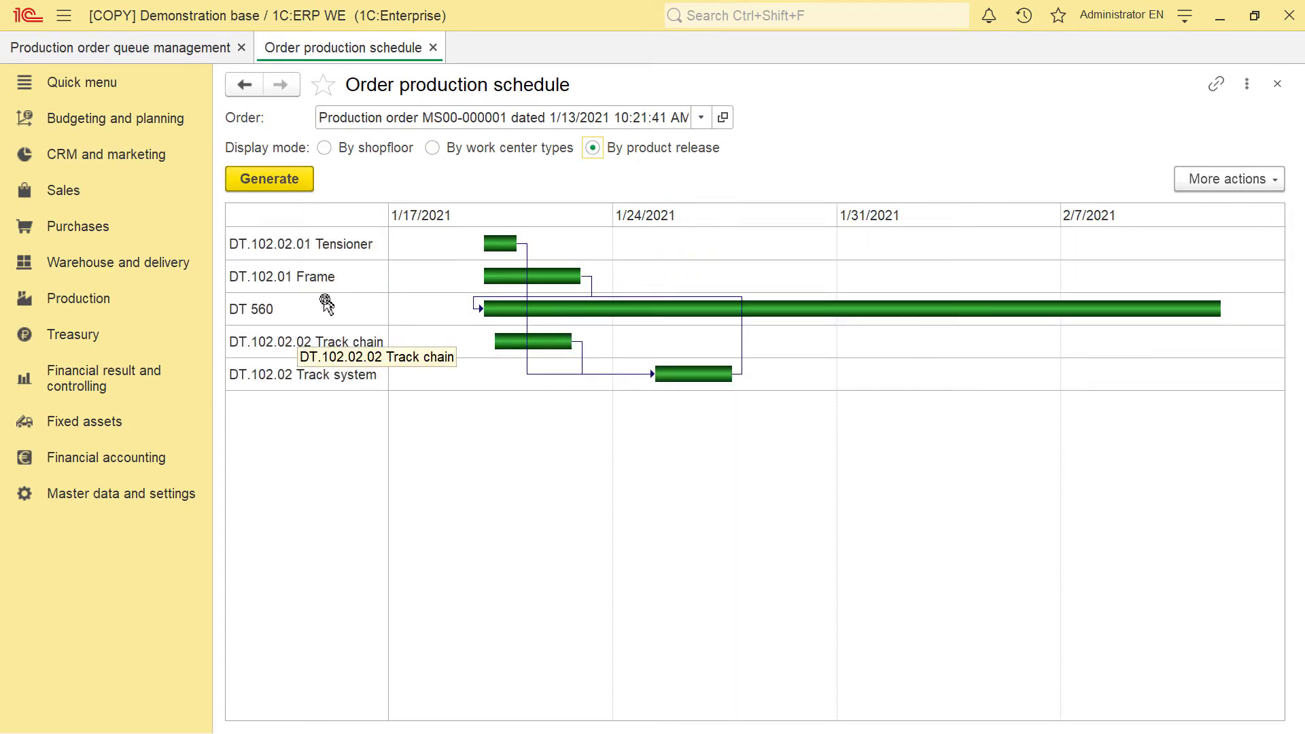
Generate the order production schedule by work center types and close the report
left_click(432, 147)
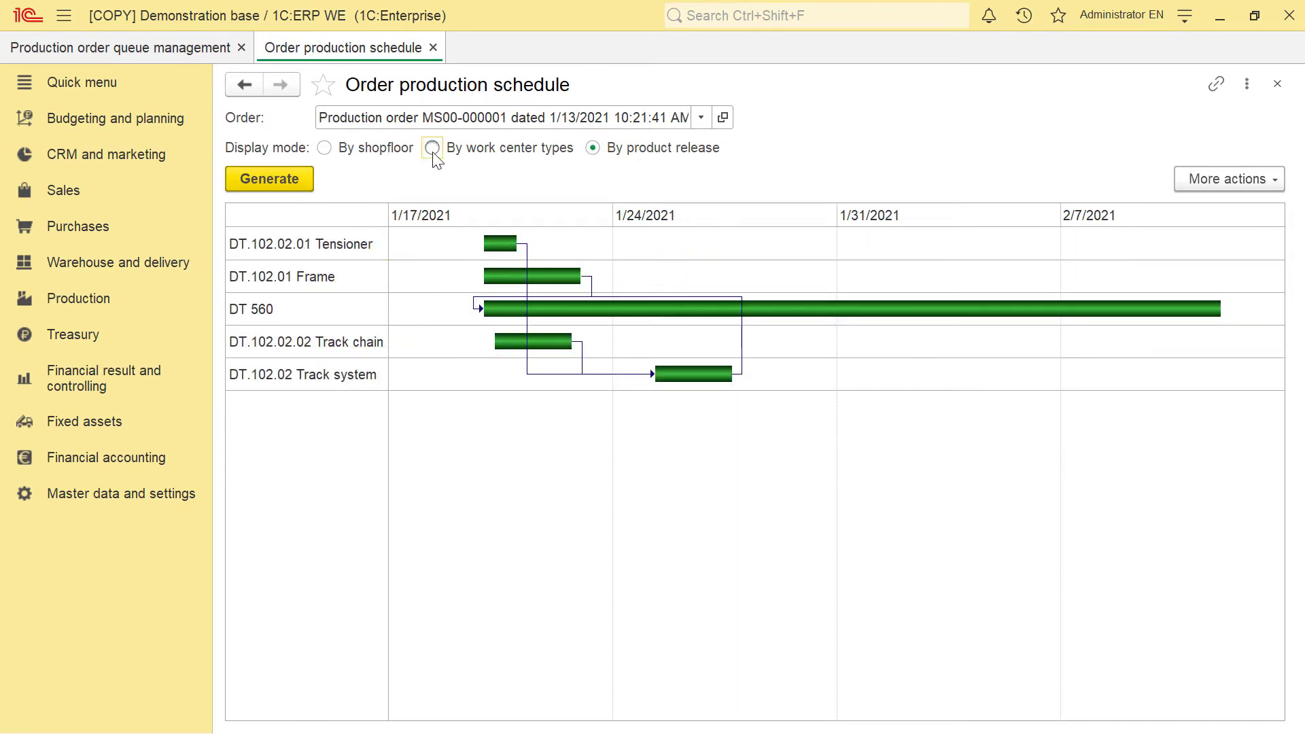
left_click(303, 176)
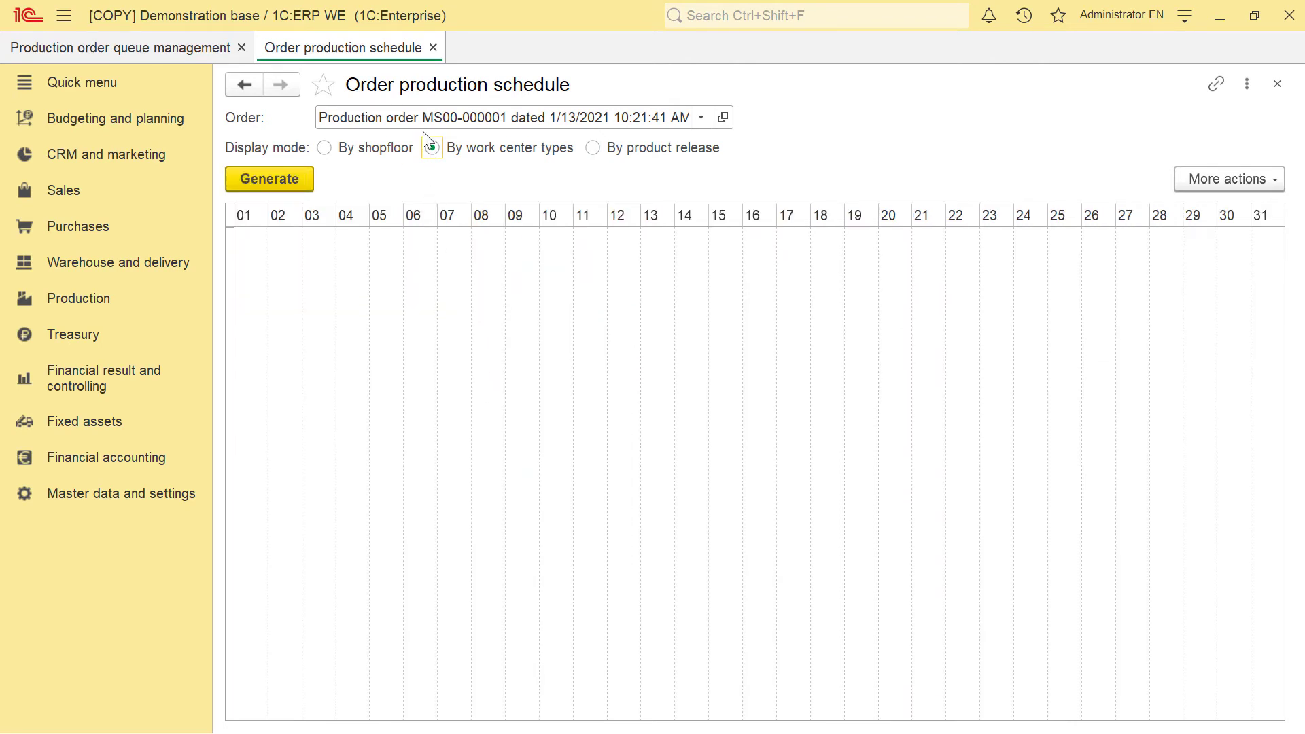
left_click(433, 46)
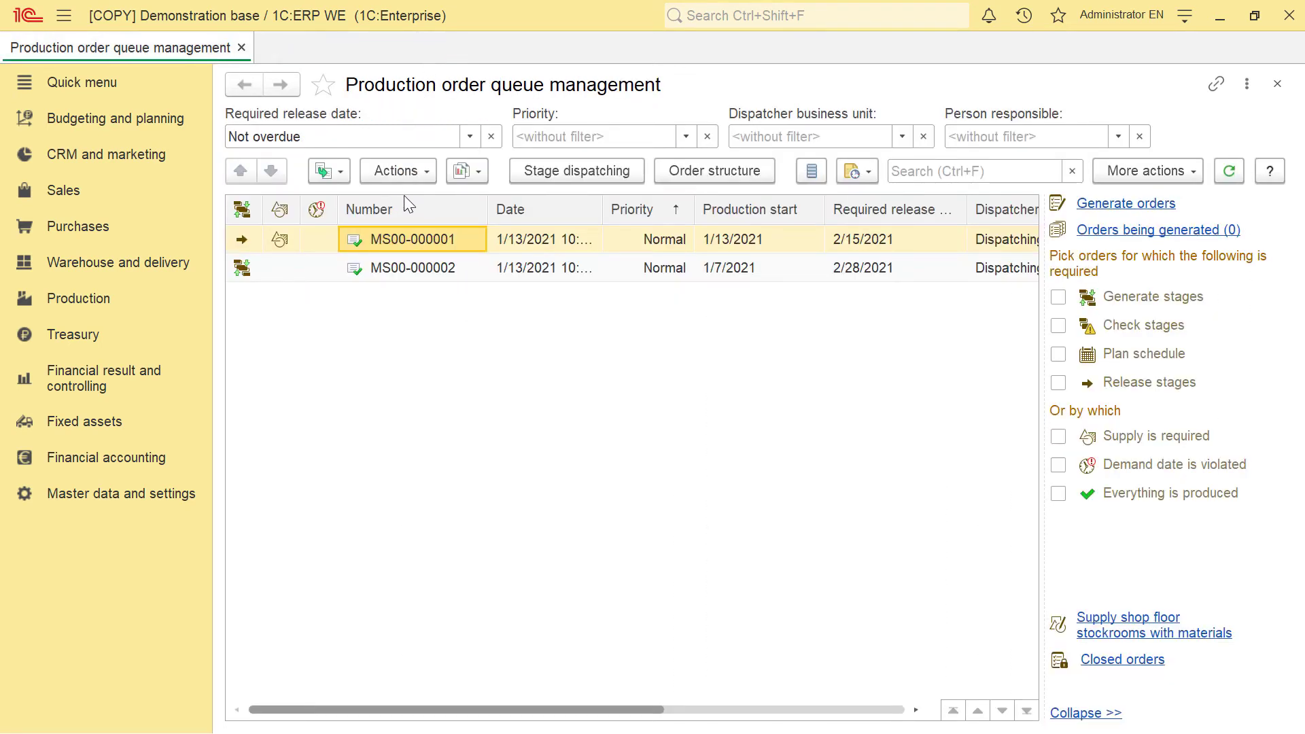
Filter the queue to Overdue orders and view the production schedule of the order dated 10/23/2019
left_click(406, 135)
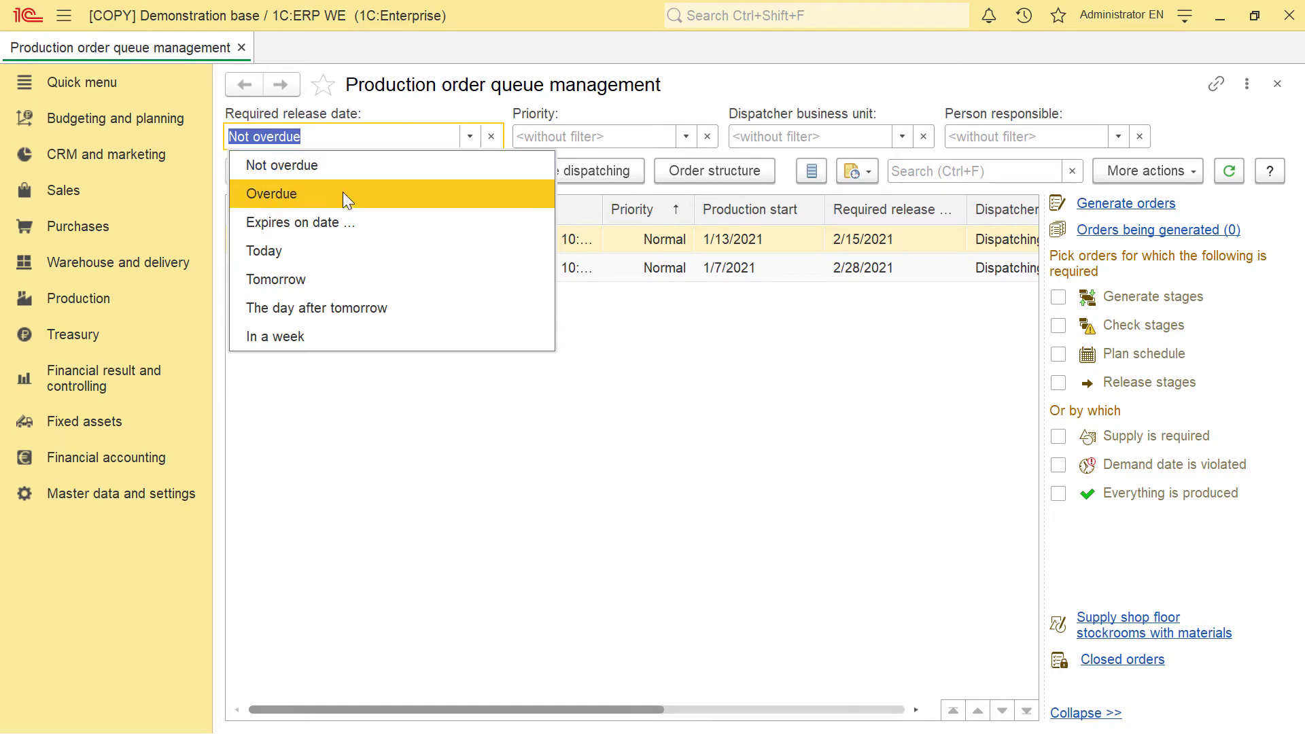
left_click(344, 196)
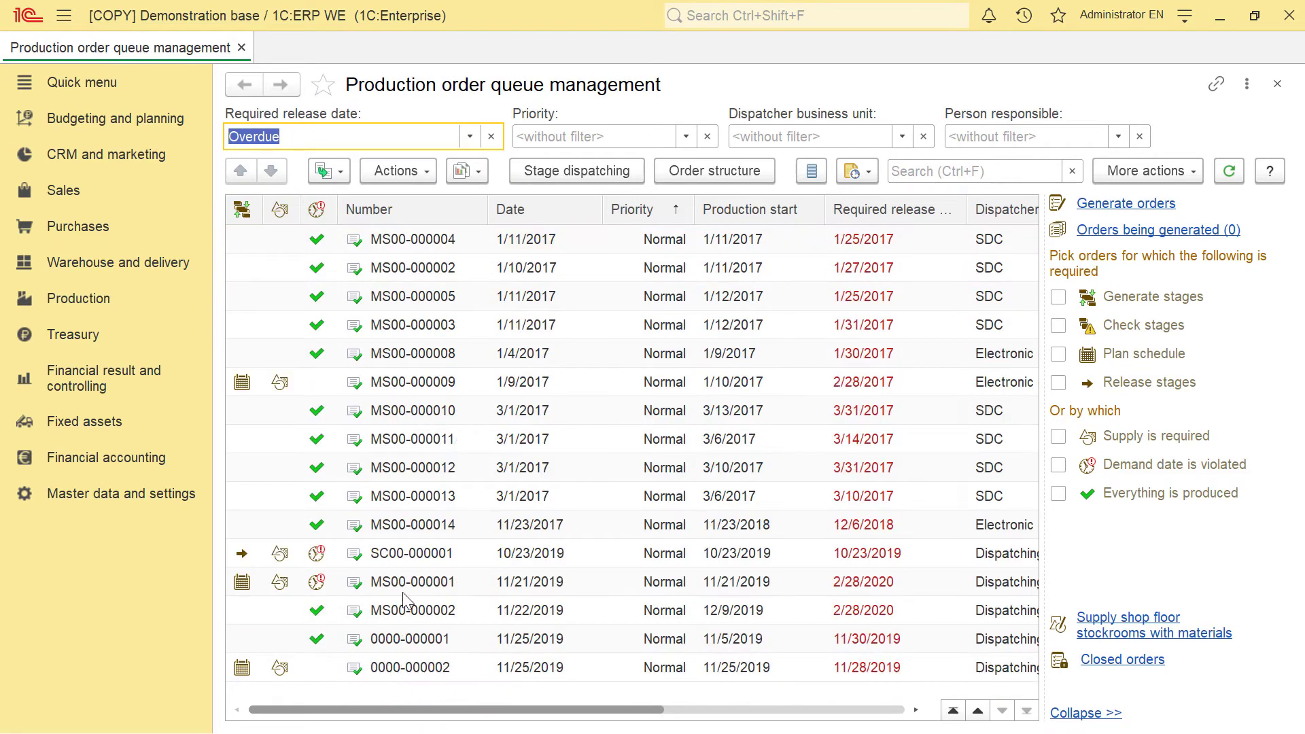
left_click(414, 553)
left_click(467, 171)
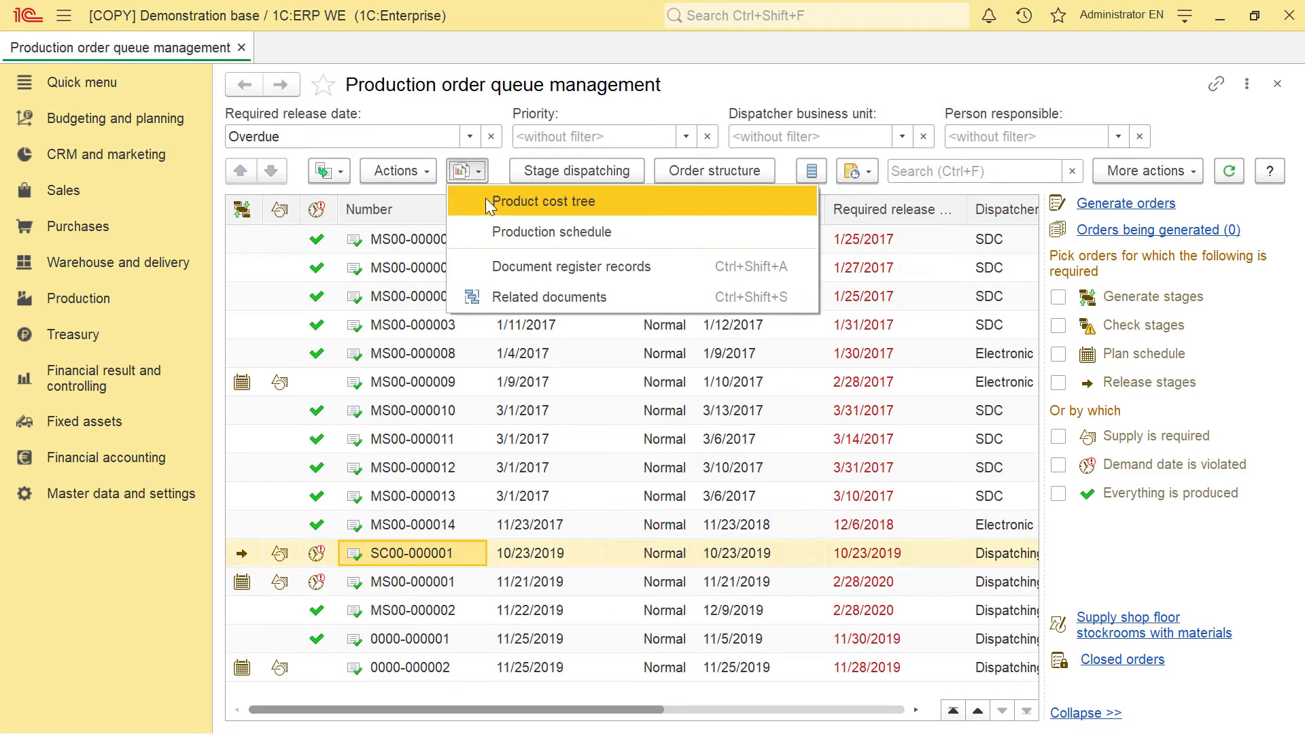
left_click(516, 230)
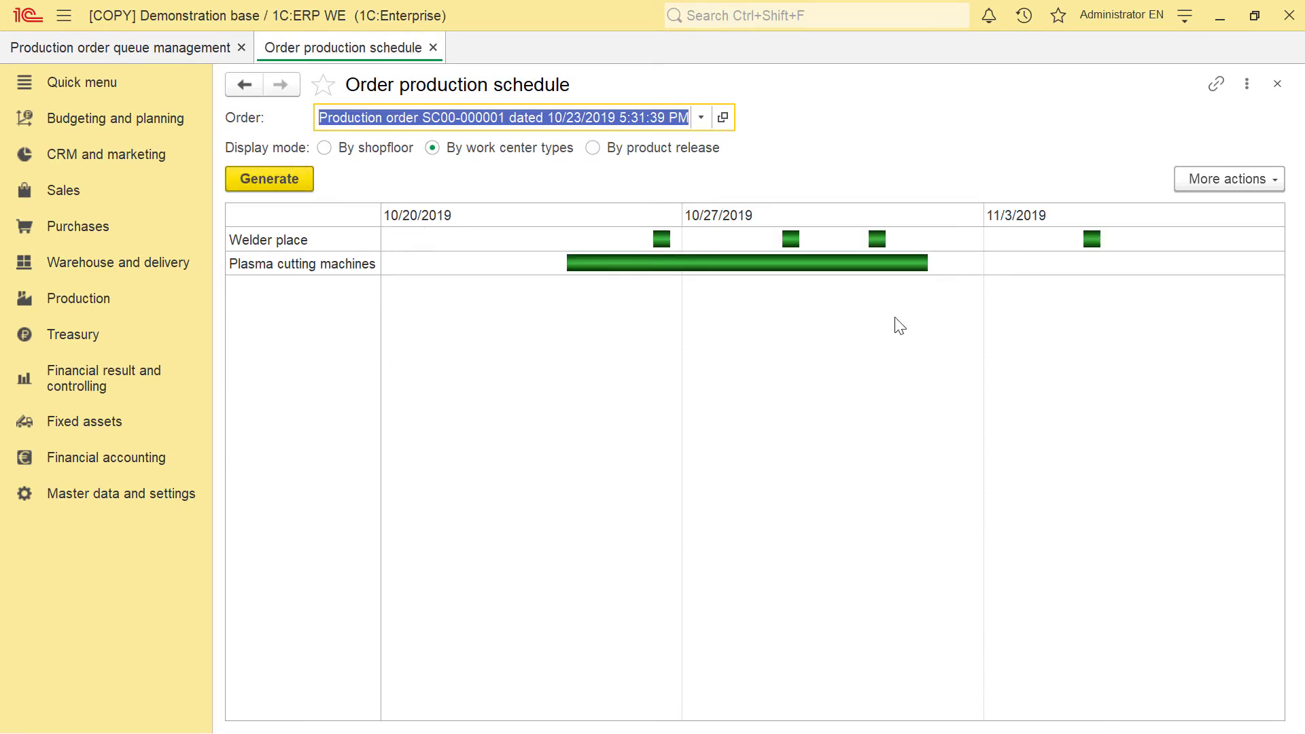
key("Escape")
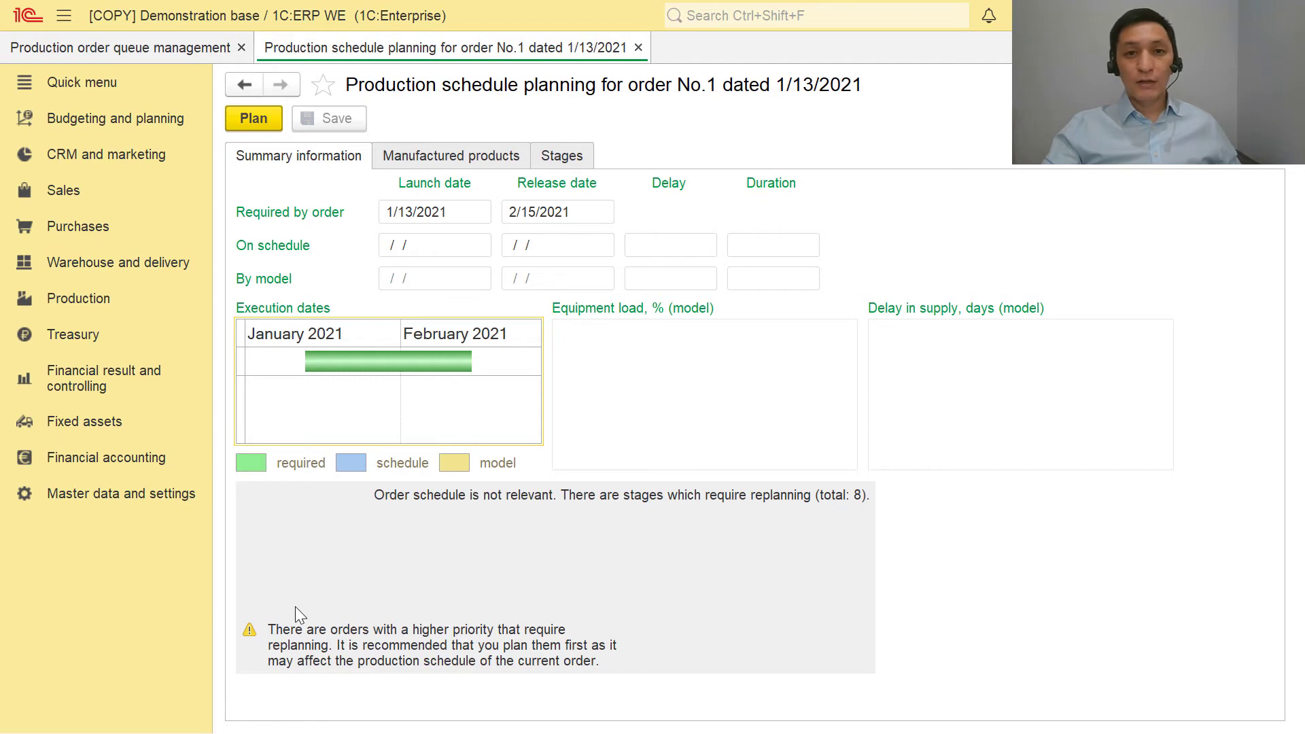
Leave schedule planning and review the release placement options in the order due 2/15/2021, keeping To start, then close the order
left_click(639, 48)
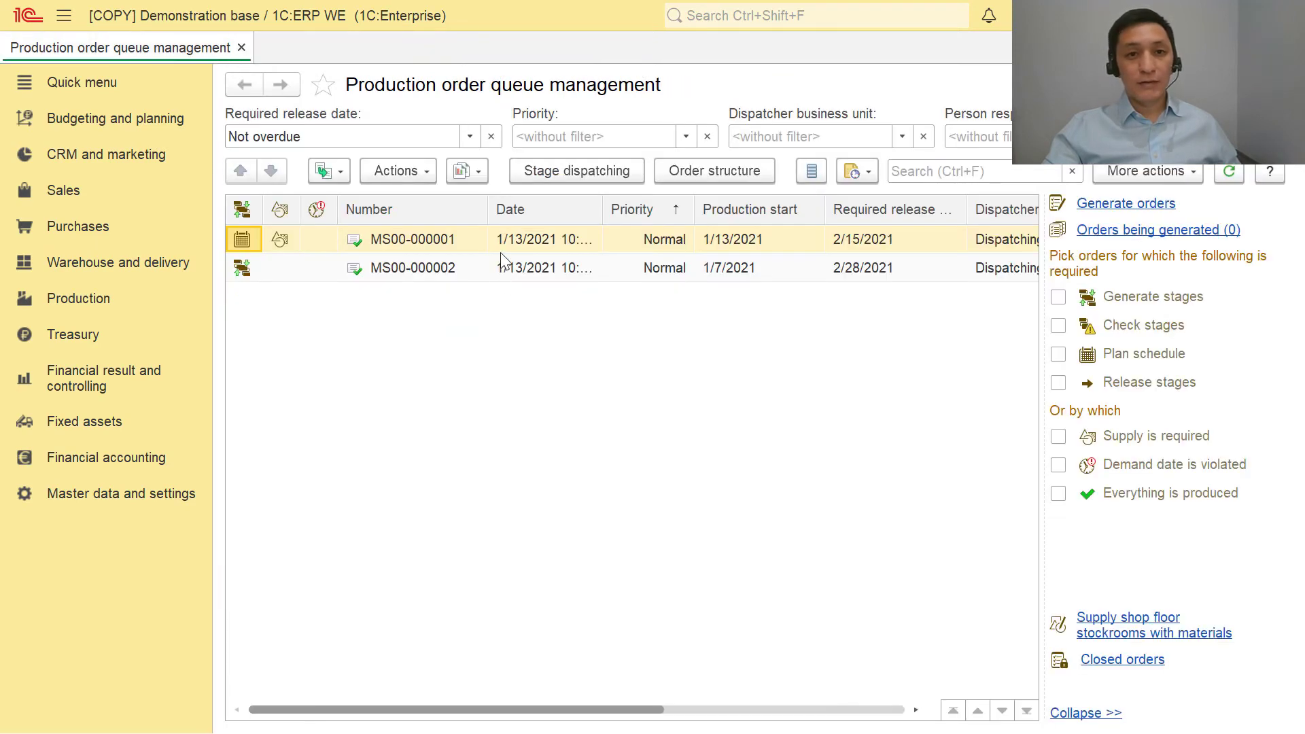
double_click(530, 245)
left_click(381, 236)
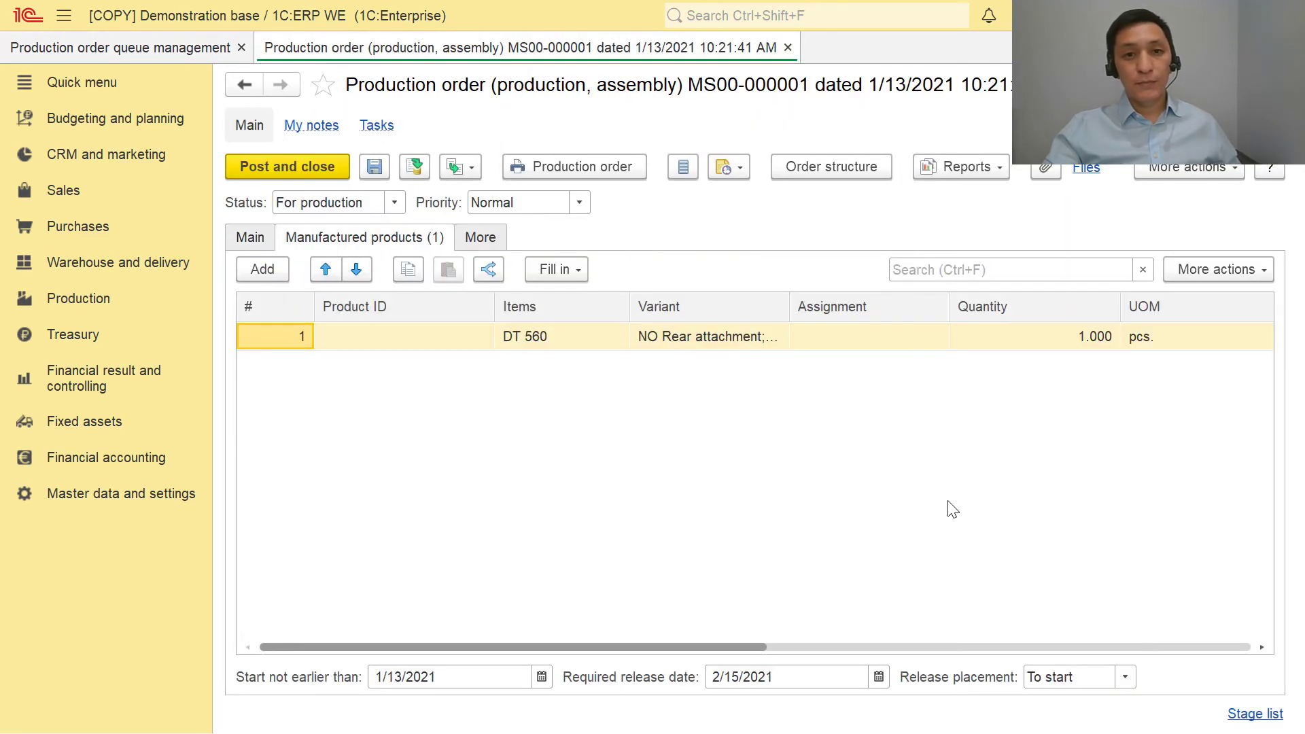
left_click(1125, 677)
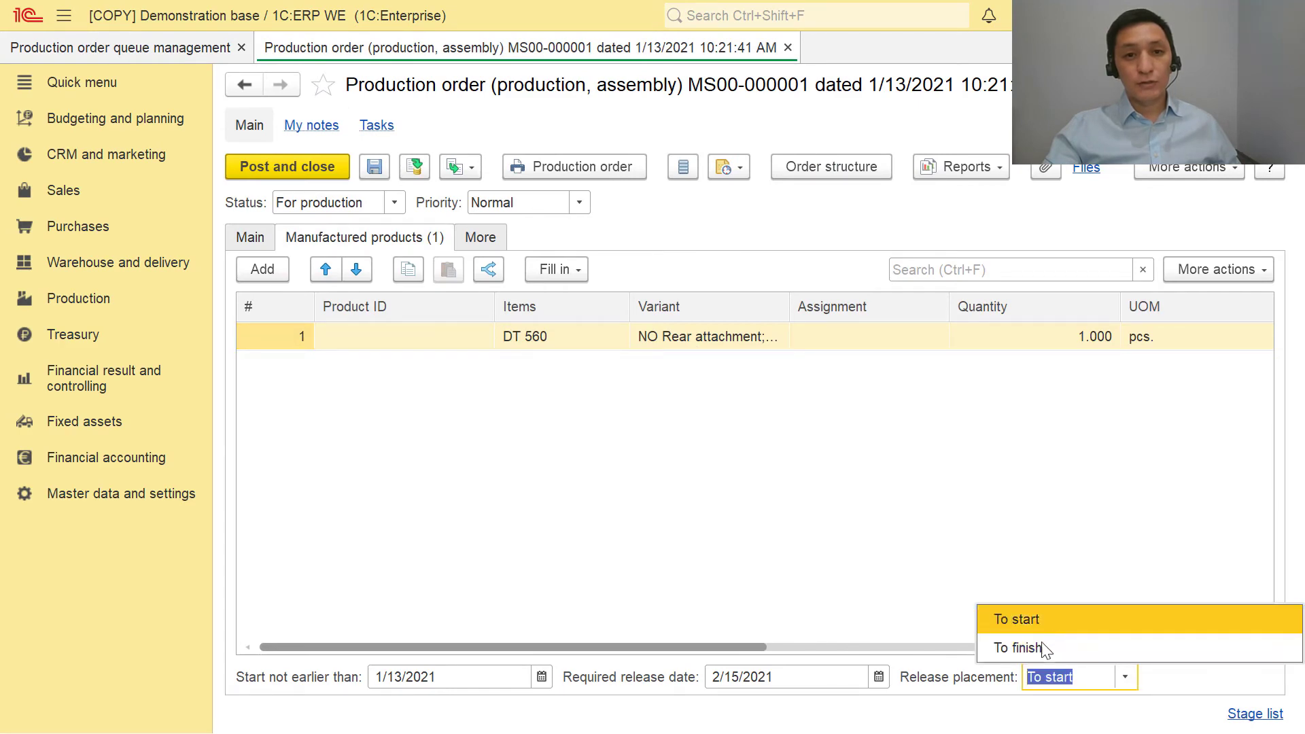
left_click(1020, 619)
left_click(788, 48)
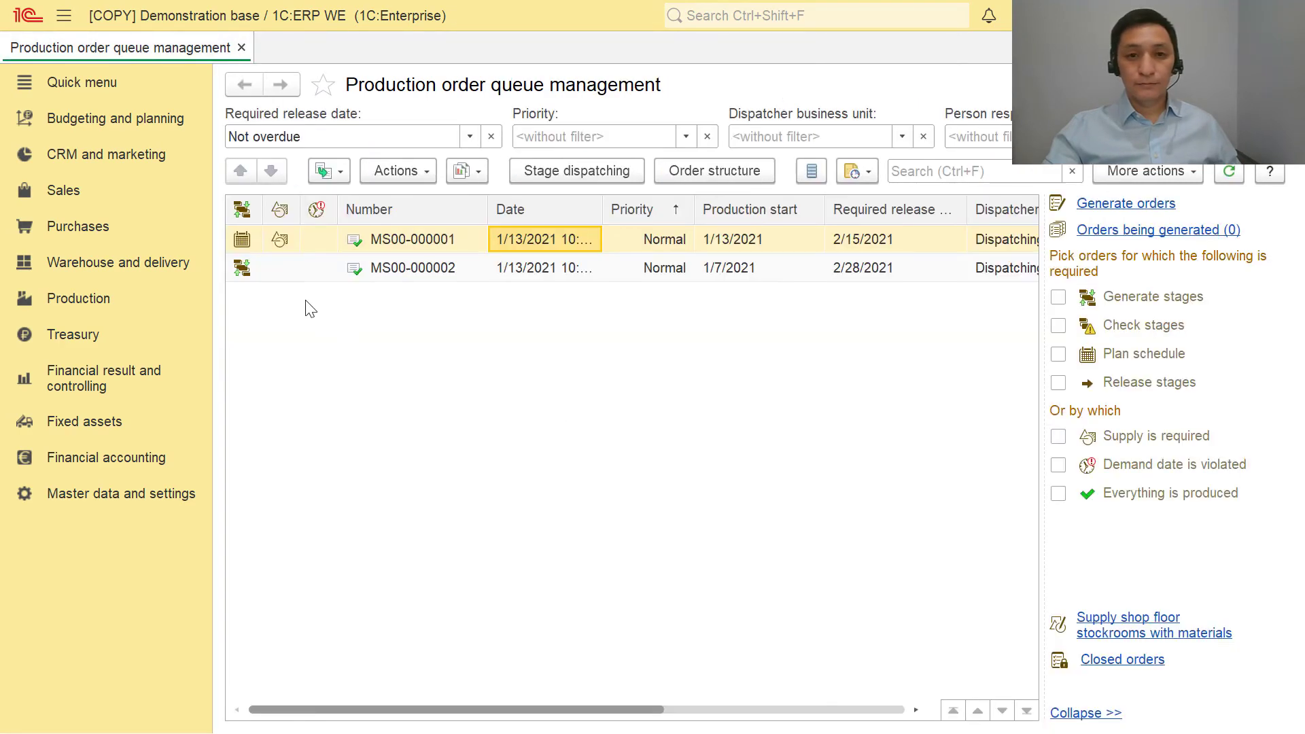
Plan the schedule and model for the order due 2/15/2021 with full replanning, all materials in stock, unlimited equipment fleet and 24/7 operation
left_click(242, 240)
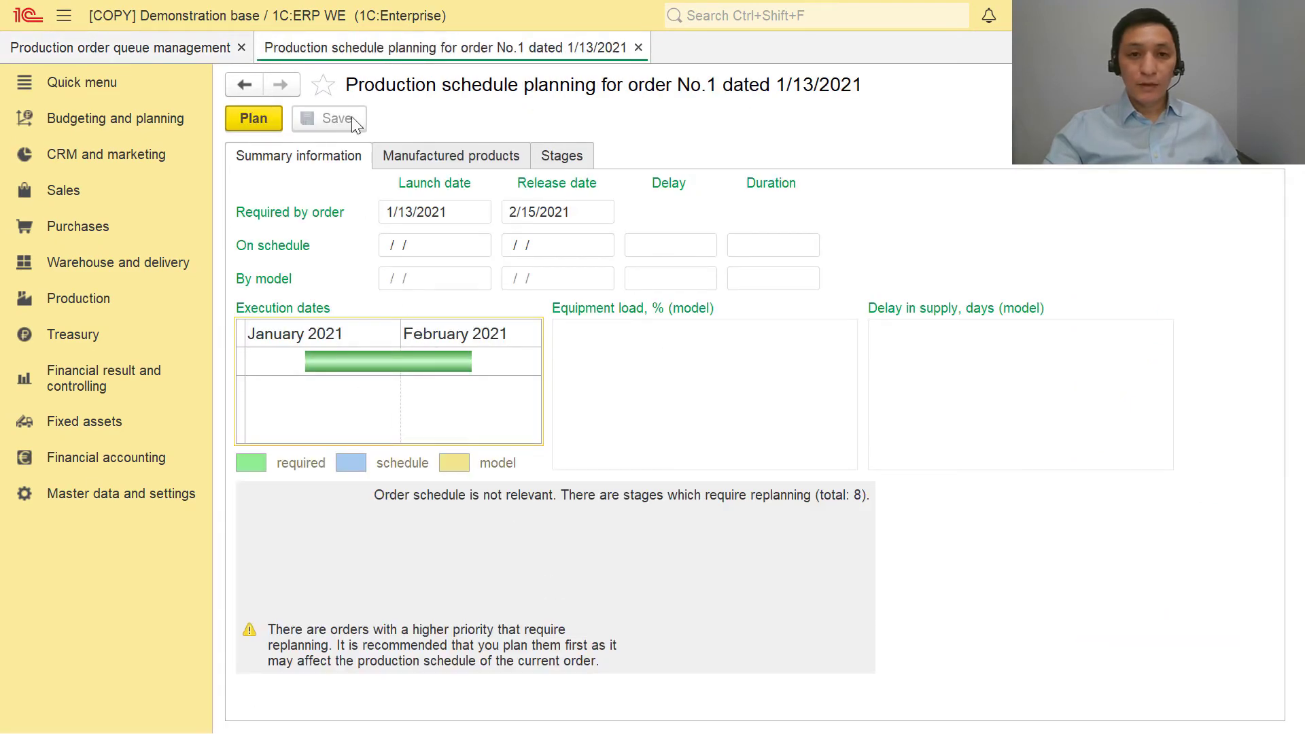
left_click(257, 115)
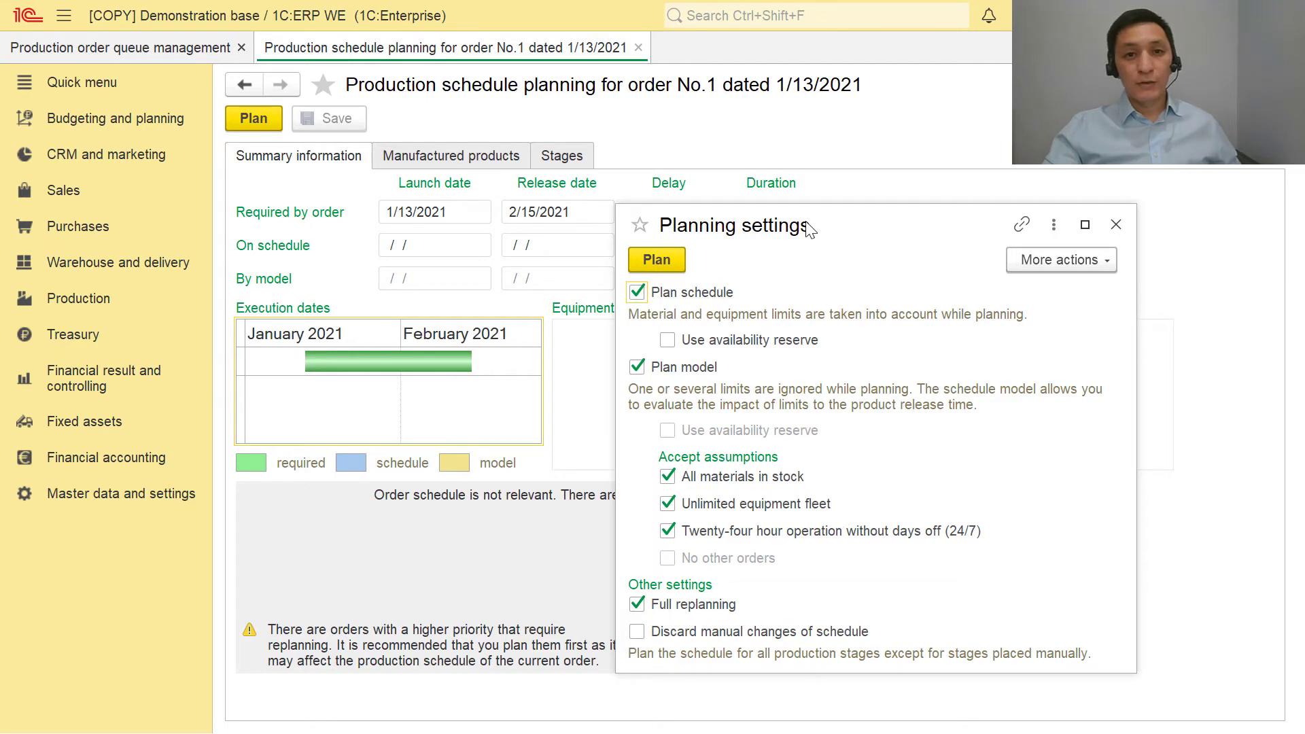
left_click_drag(801, 222, 640, 449)
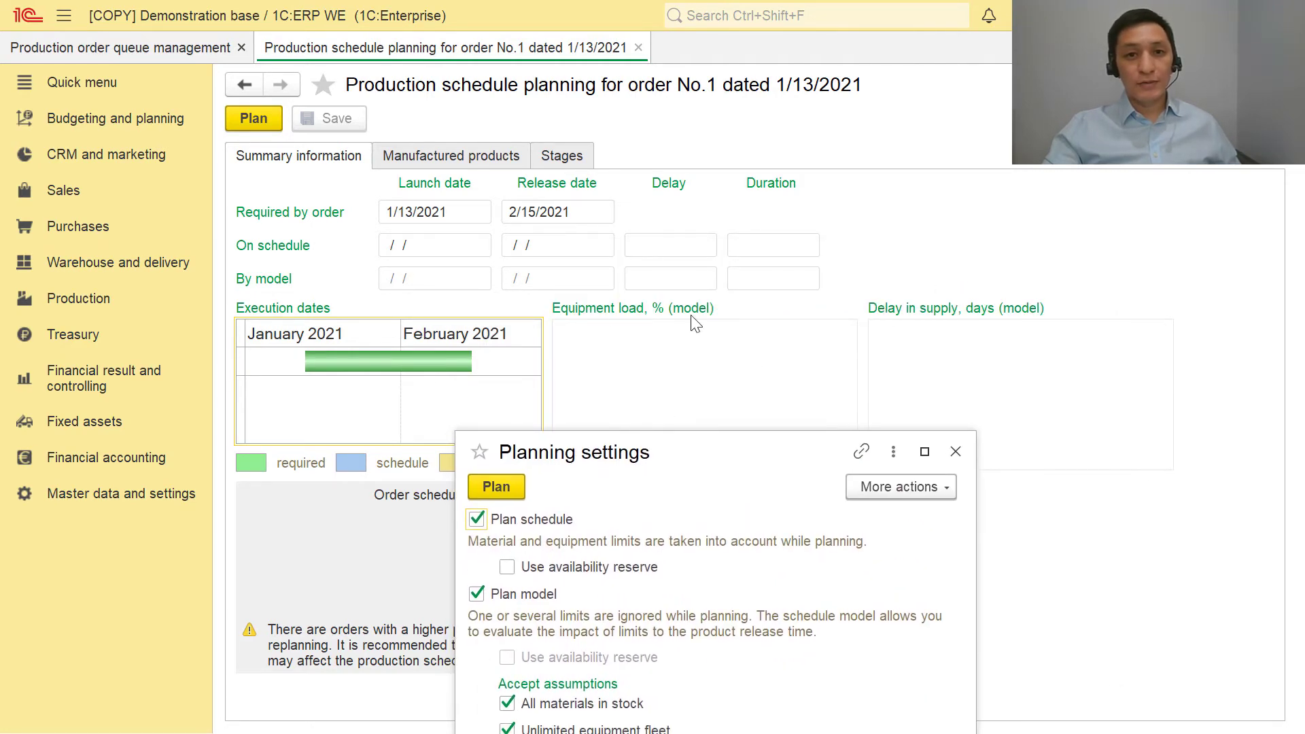
left_click_drag(685, 469, 837, 285)
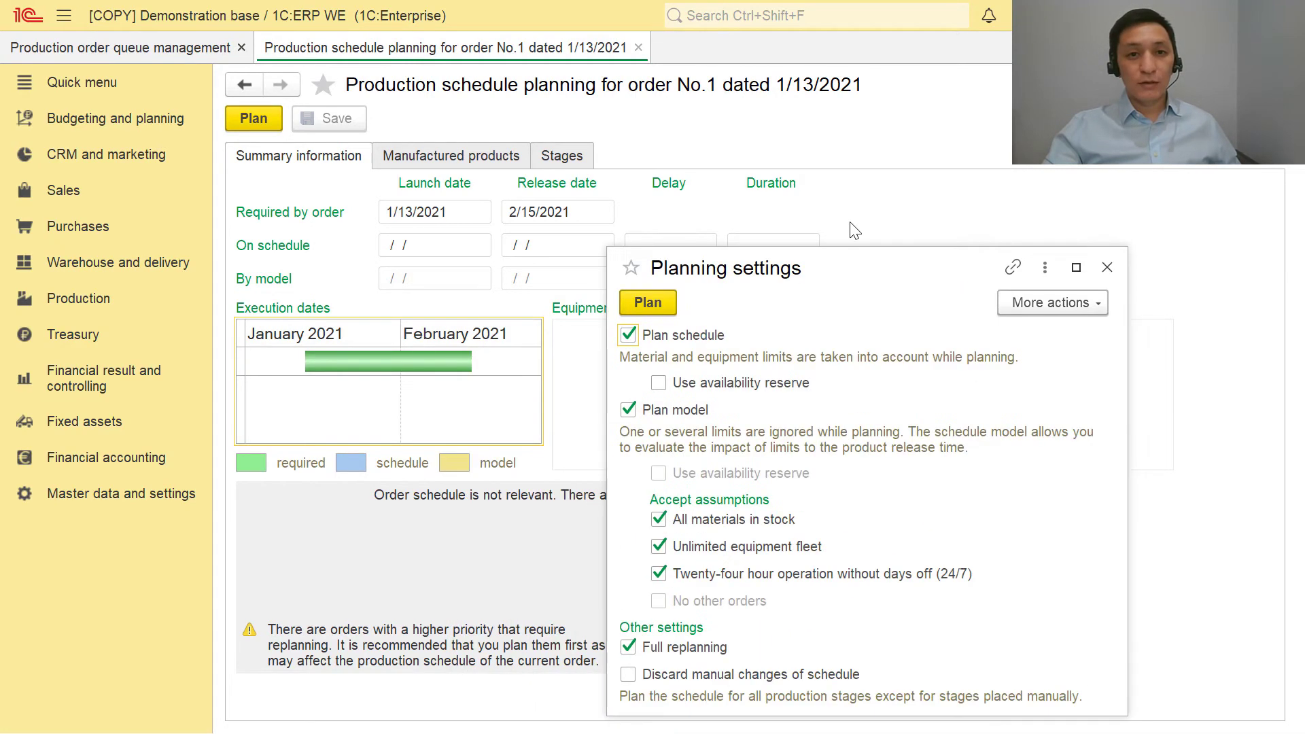
left_click_drag(854, 231, 862, 185)
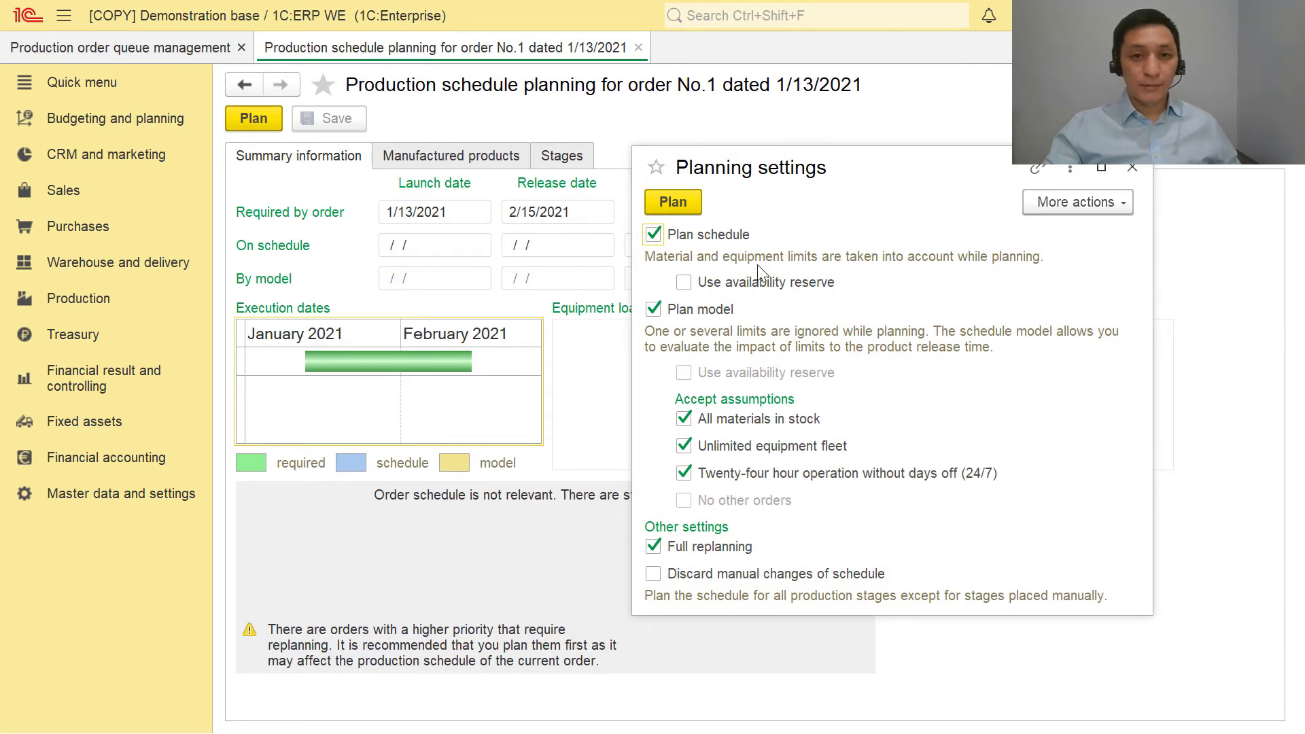
left_click(673, 202)
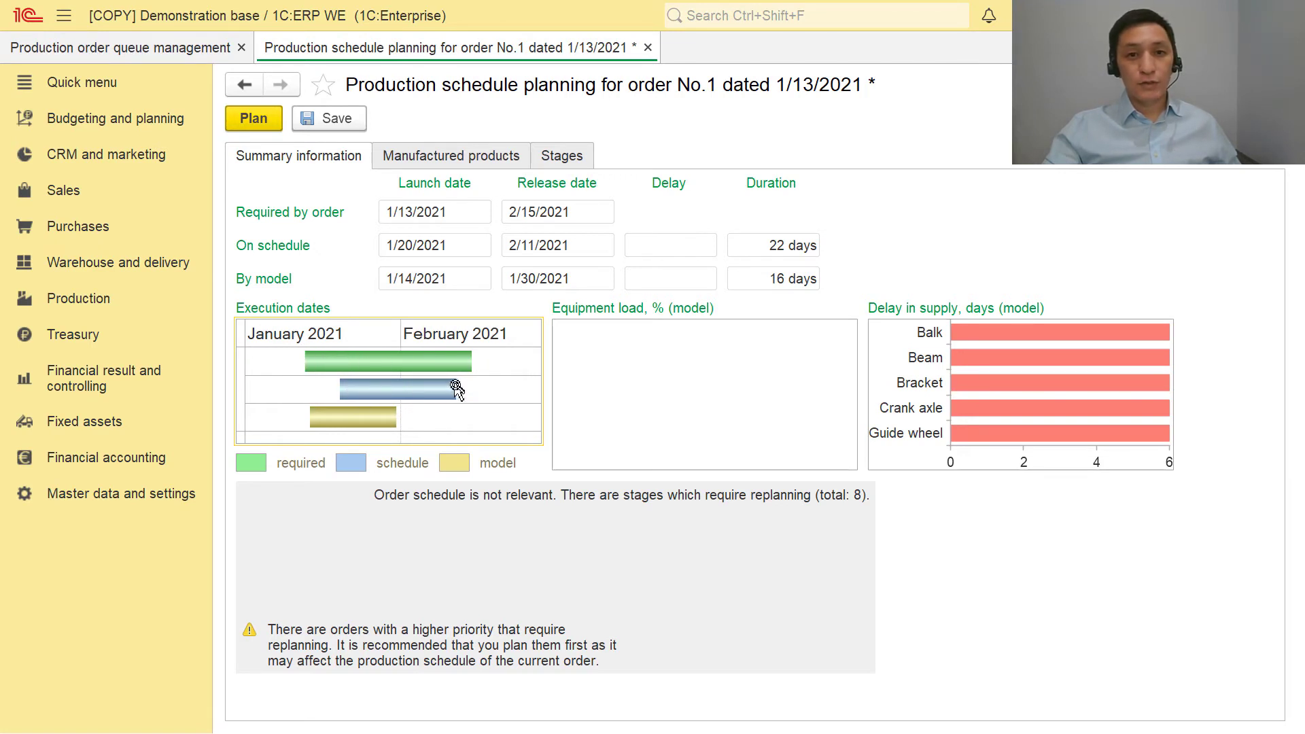
Review the schedule and model durations and the supply delays, and save the planned schedule before closing the planning form
left_click(765, 241)
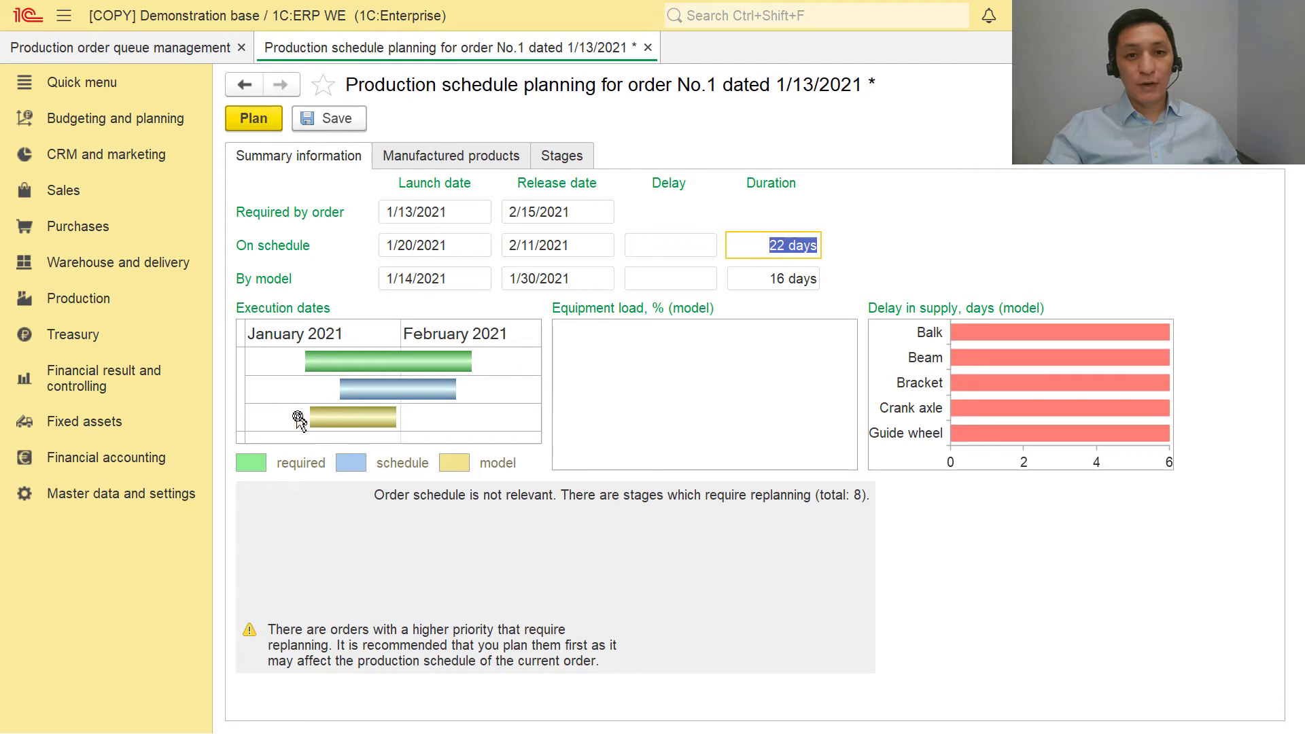
left_click(753, 278)
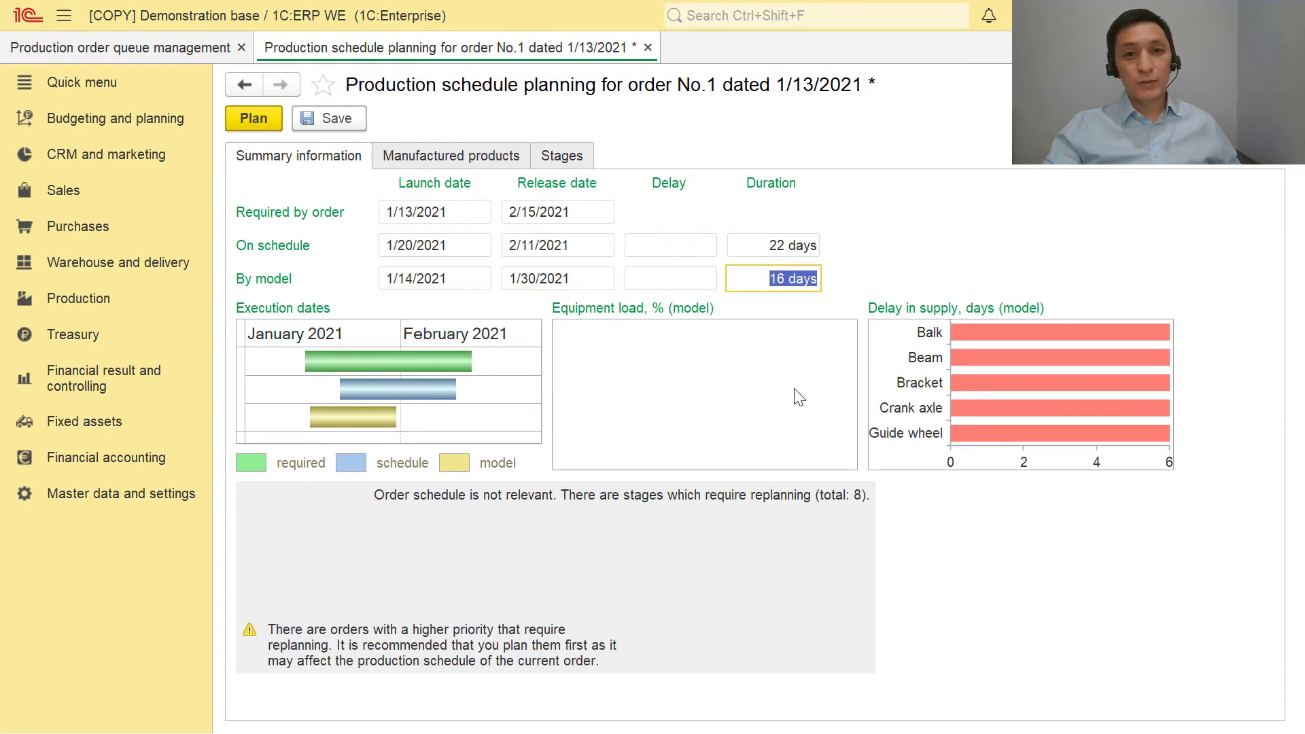
mouse_move(1060, 333)
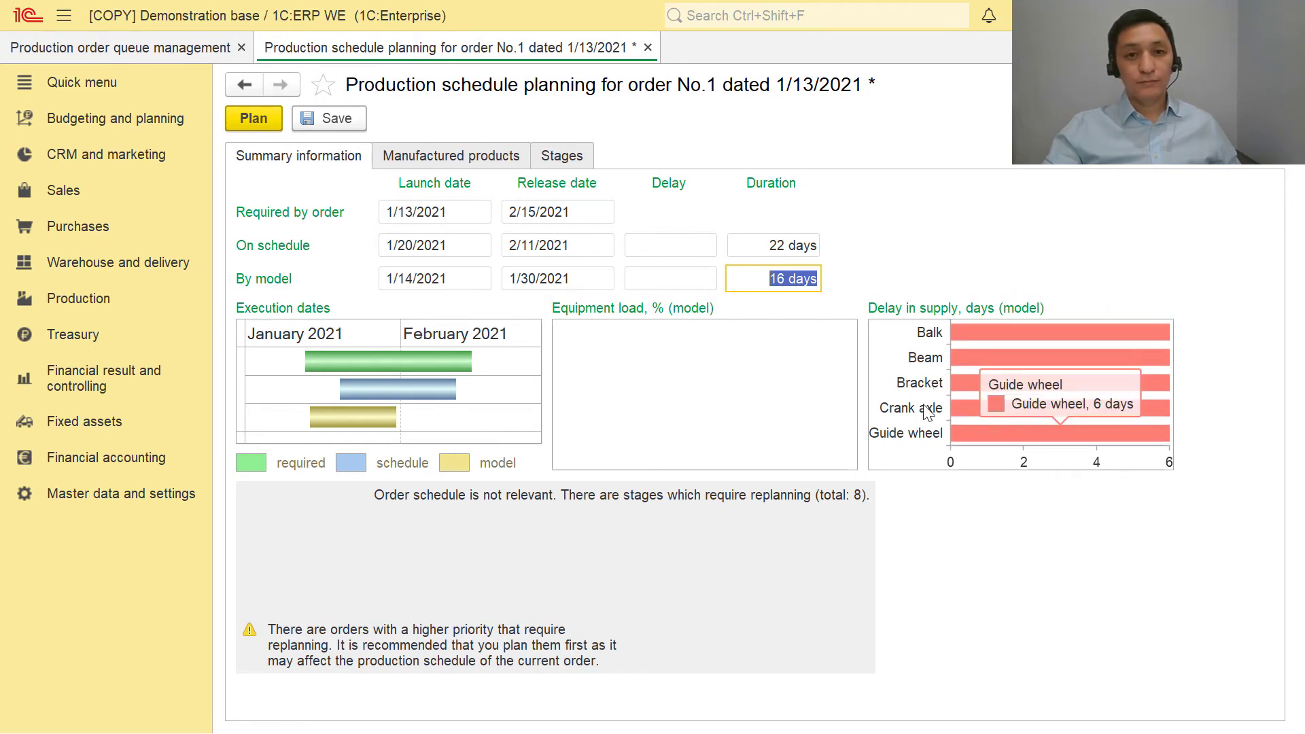
left_click(329, 118)
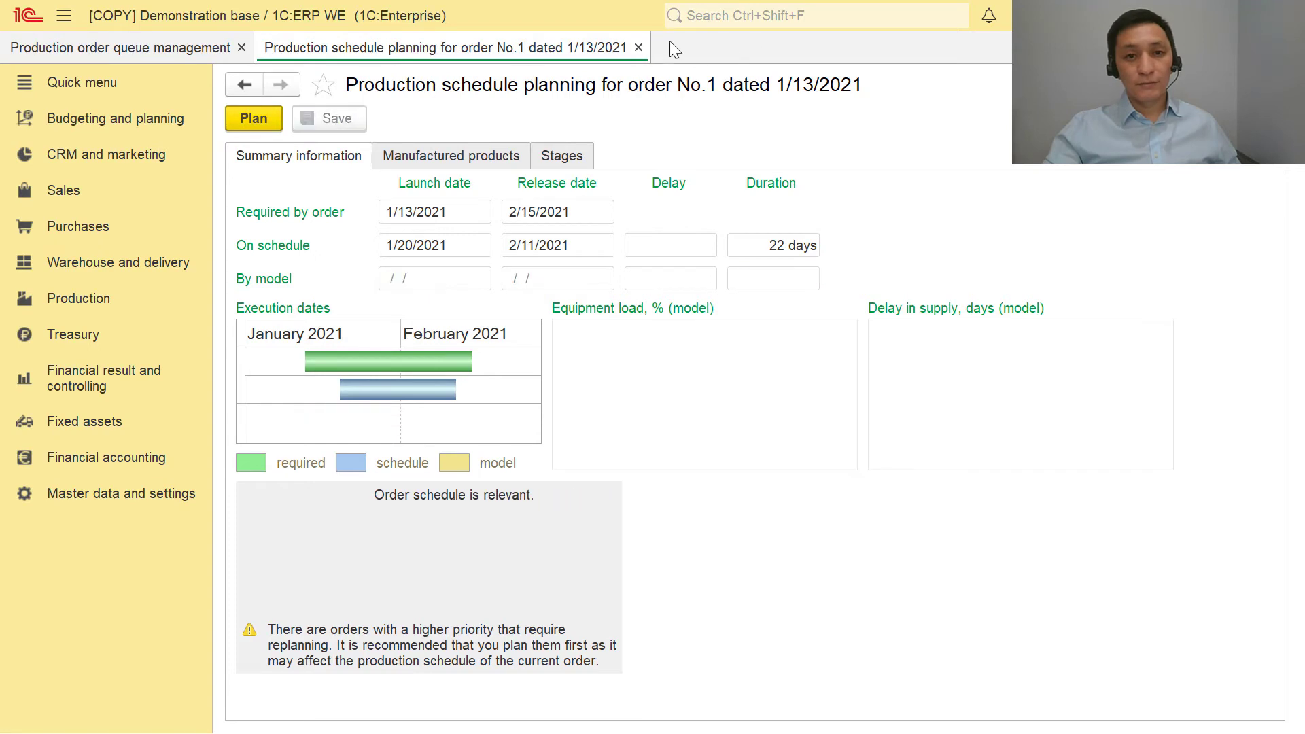
left_click(639, 47)
Check the planned order due 2/15/2021 in the queue and open its production schedule report
left_click(397, 246)
left_click(466, 171)
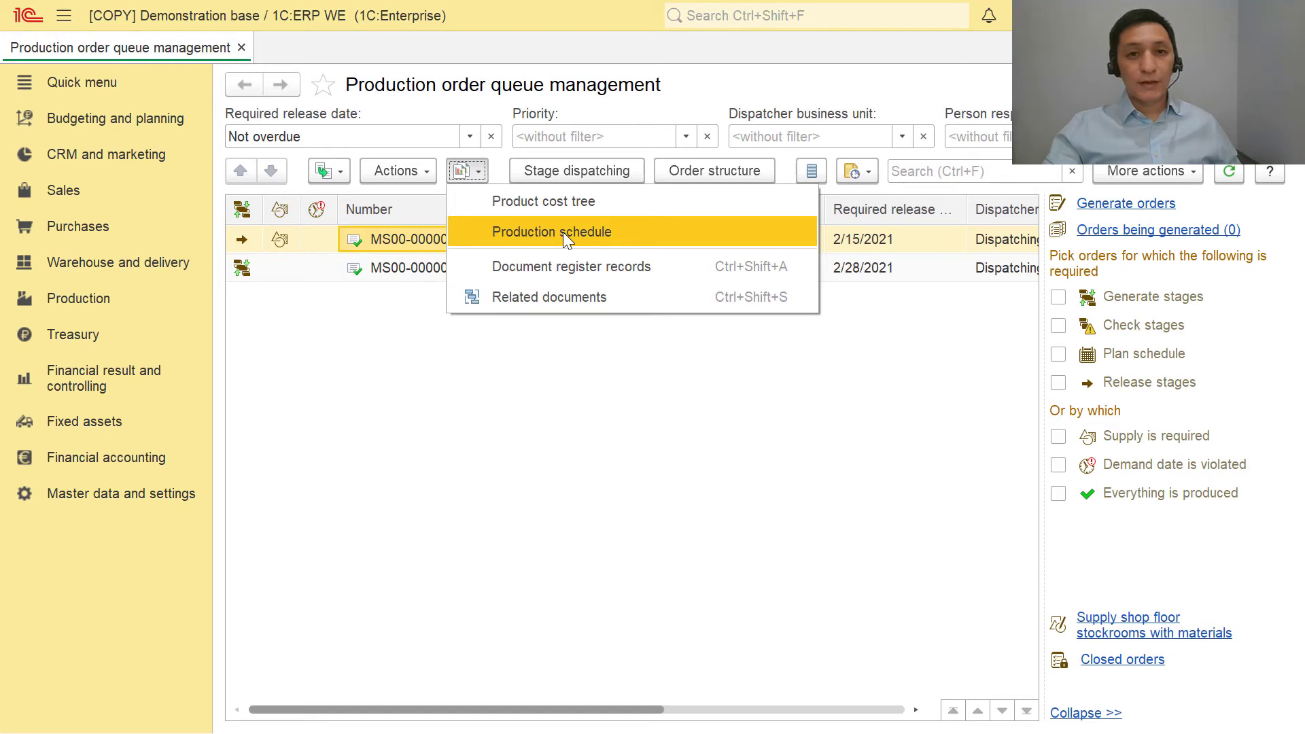
left_click(563, 231)
left_click(878, 241)
left_click(781, 241)
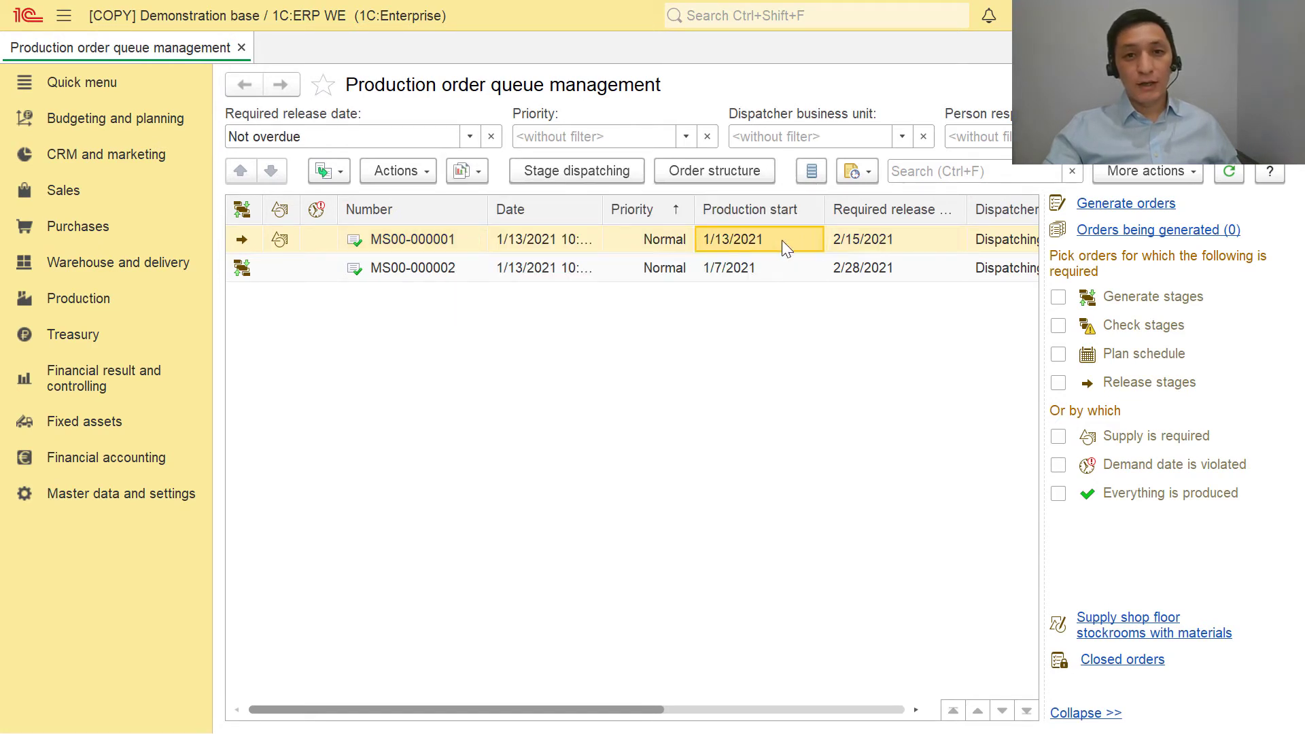
left_click(863, 243)
left_click(462, 249)
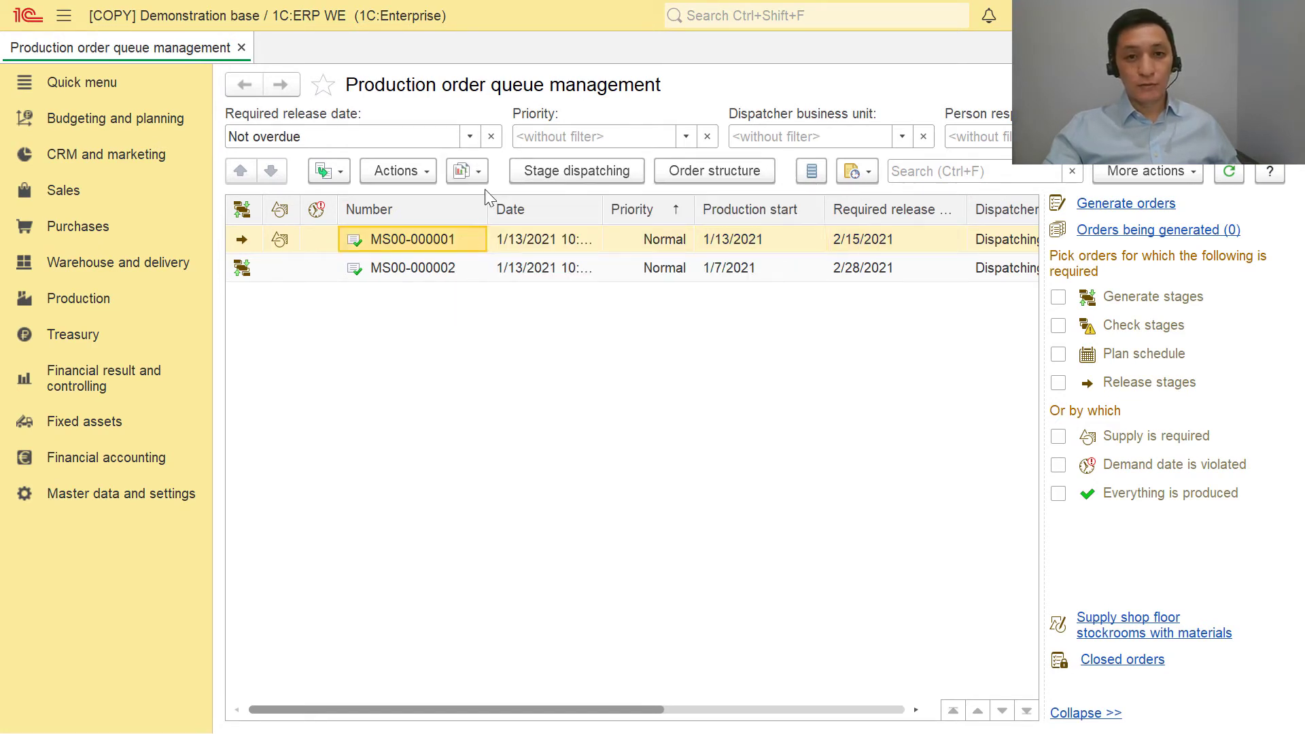
left_click(480, 175)
left_click(544, 234)
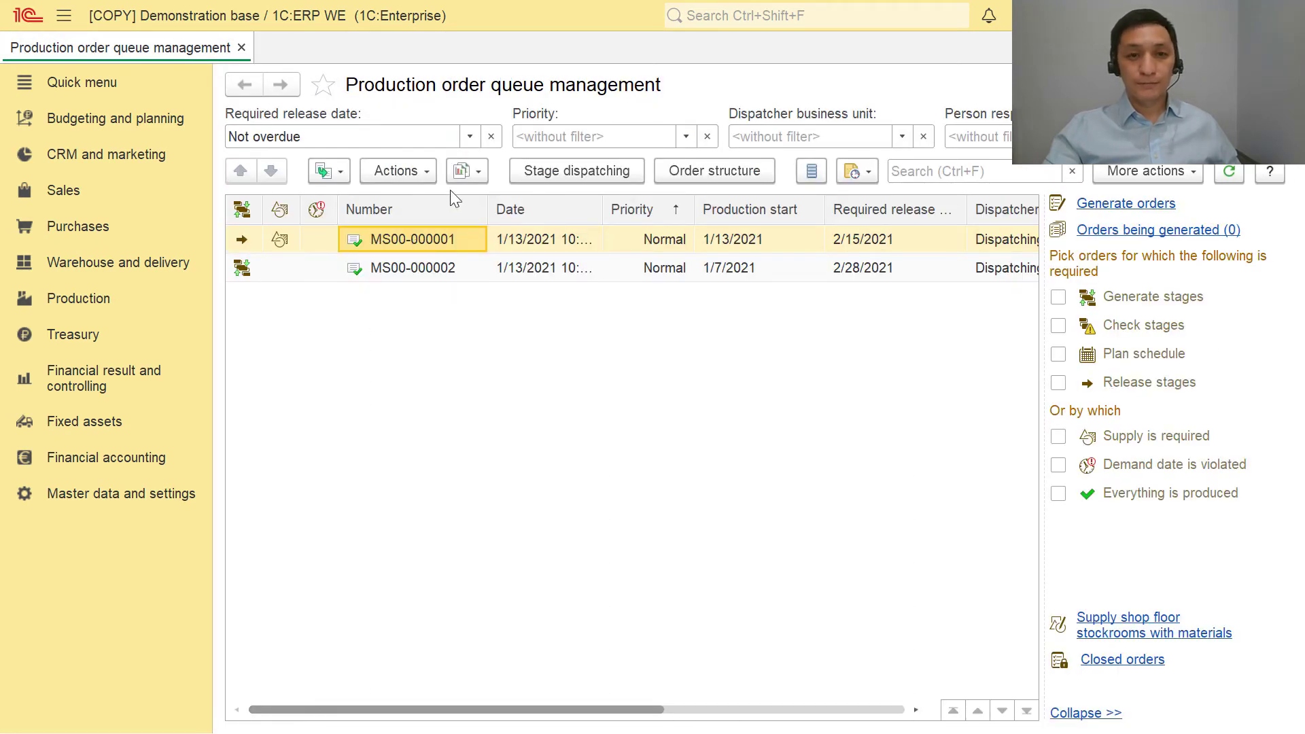
left_click(465, 173)
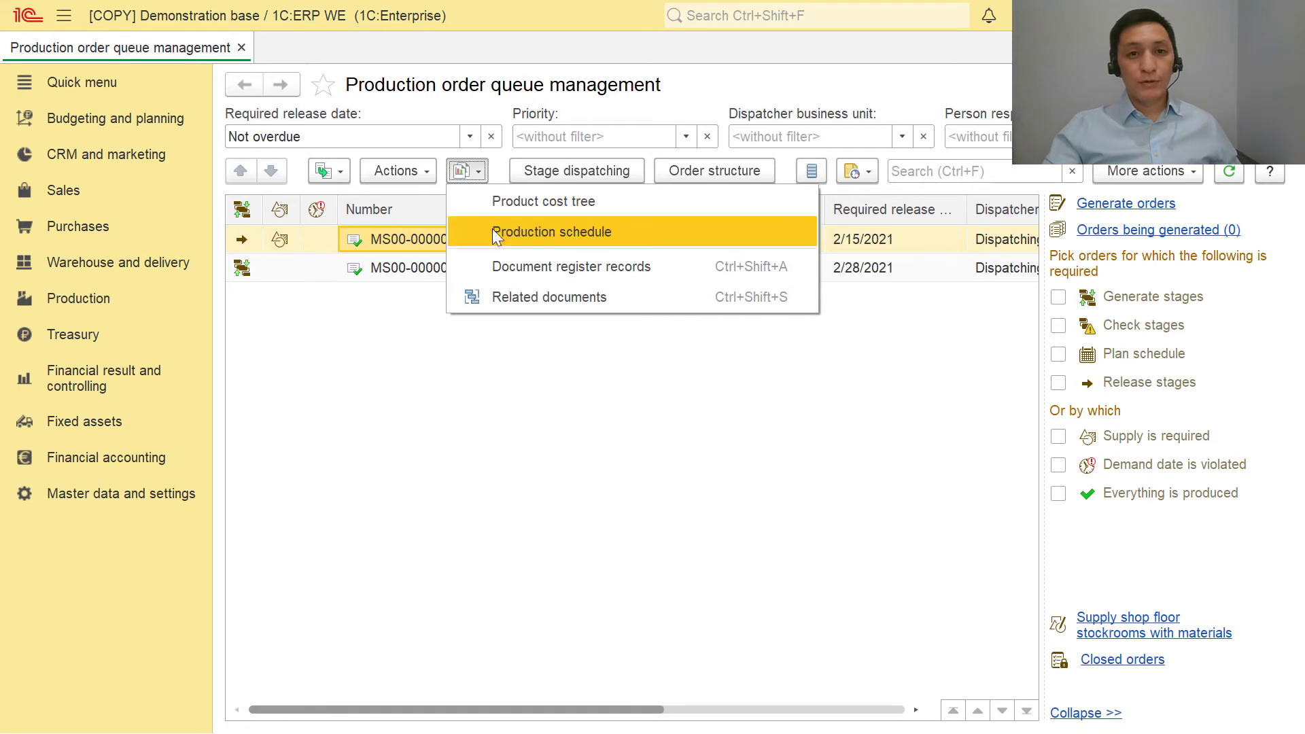
left_click(547, 234)
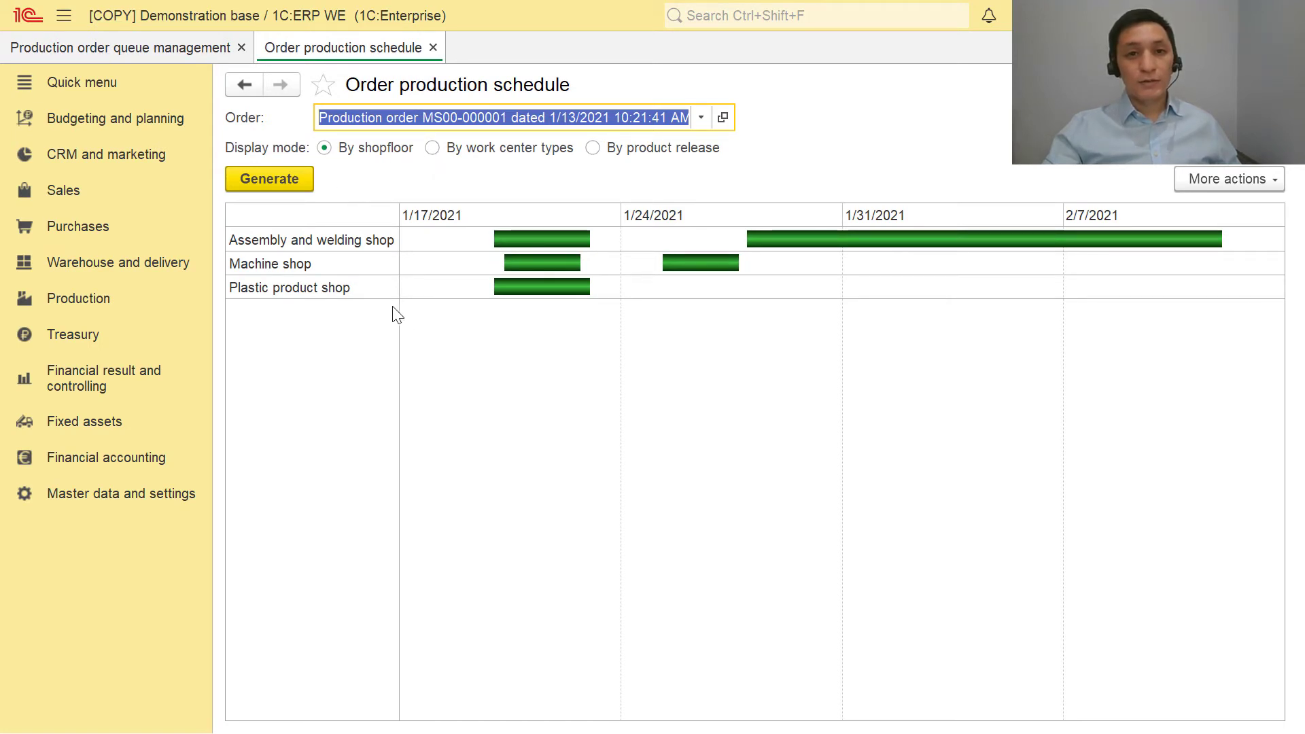
Generate the order production schedule by product release and by work center types, and close the report
left_click(593, 147)
left_click(287, 178)
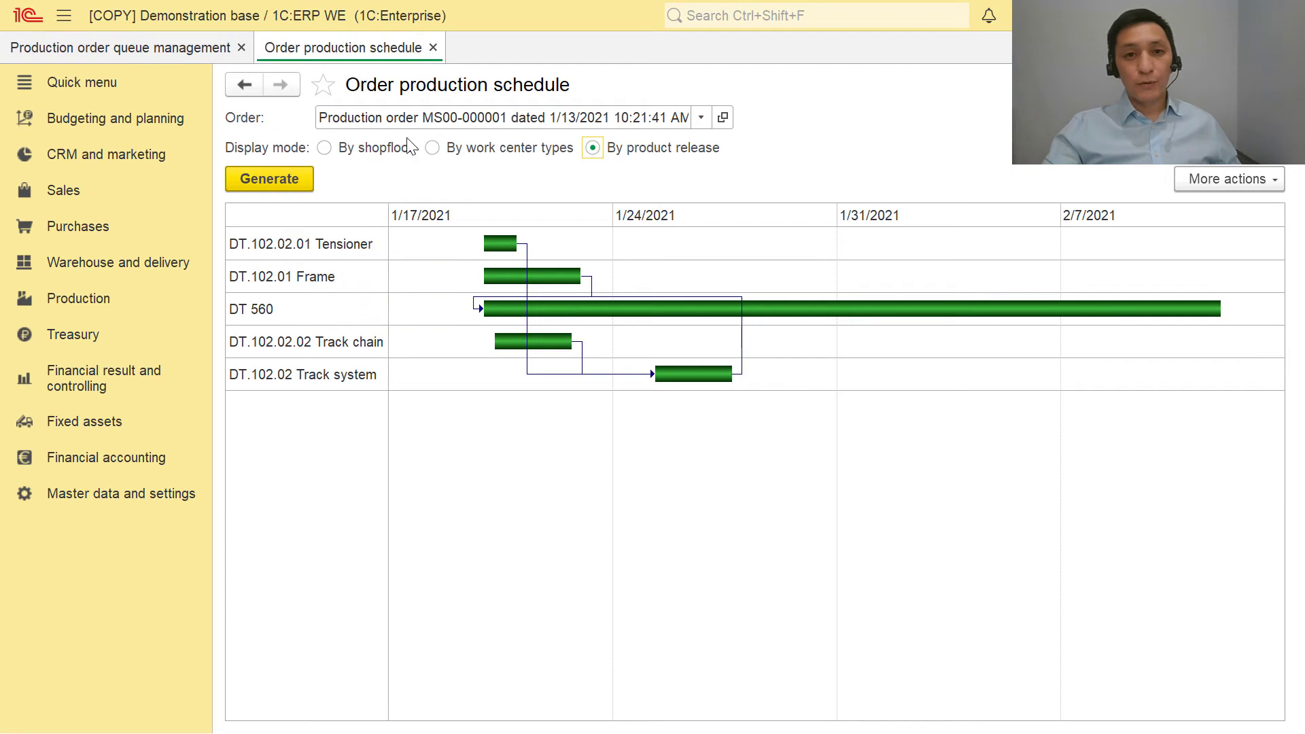
left_click(433, 148)
left_click(304, 178)
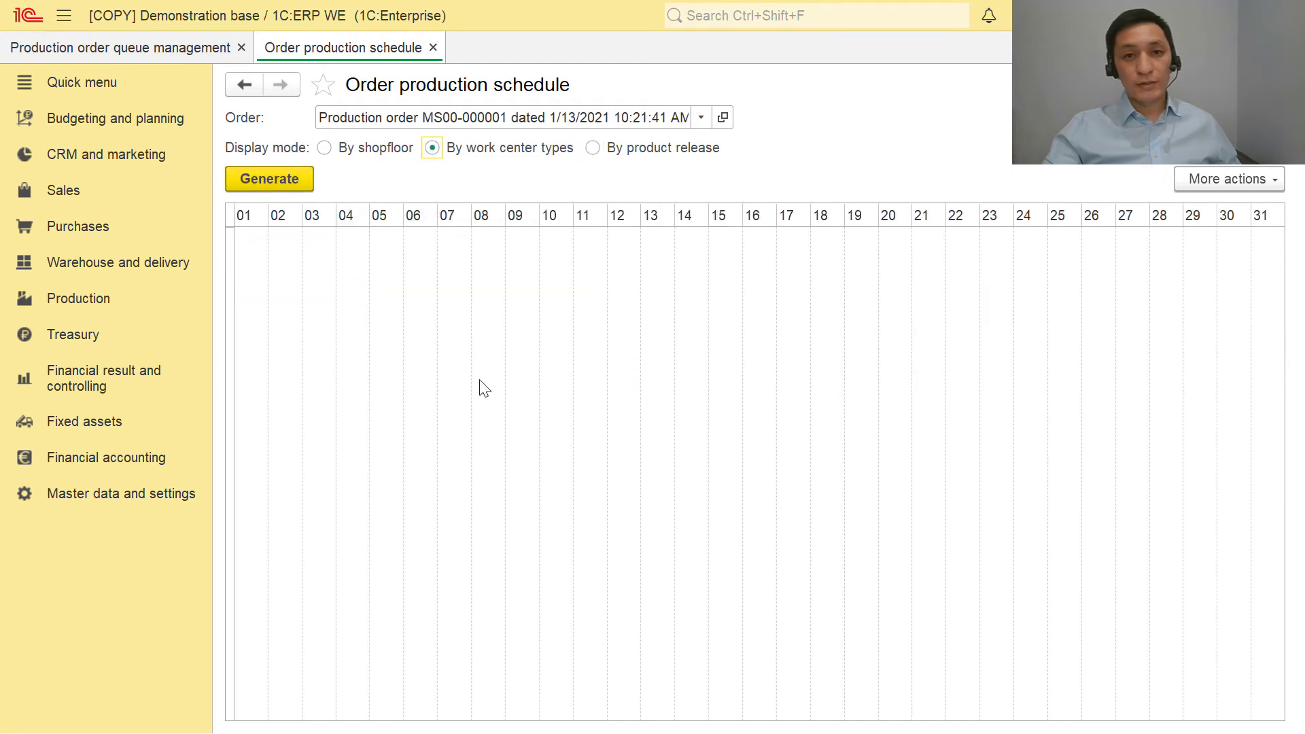
left_click(433, 47)
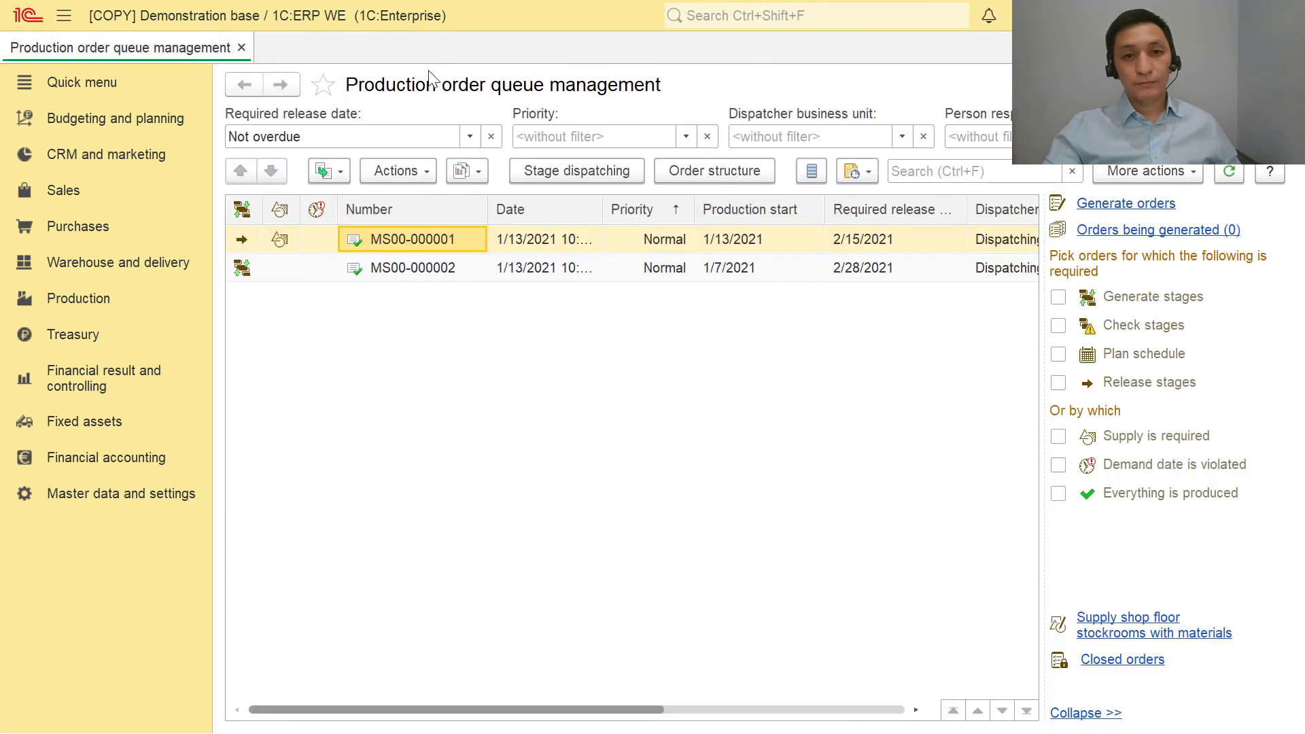
Filter the queue to Overdue orders, view the work center schedule of the order dated 10/23/2019, and close it
left_click(389, 141)
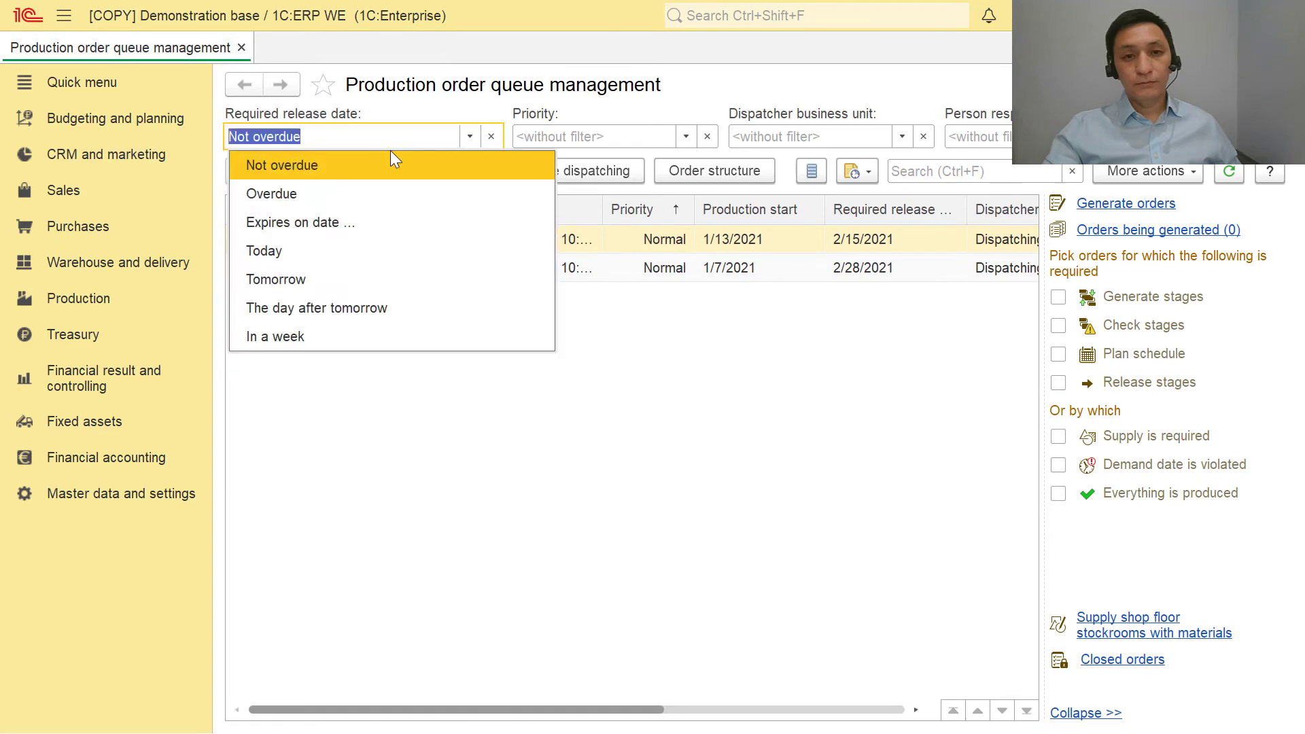
left_click(344, 194)
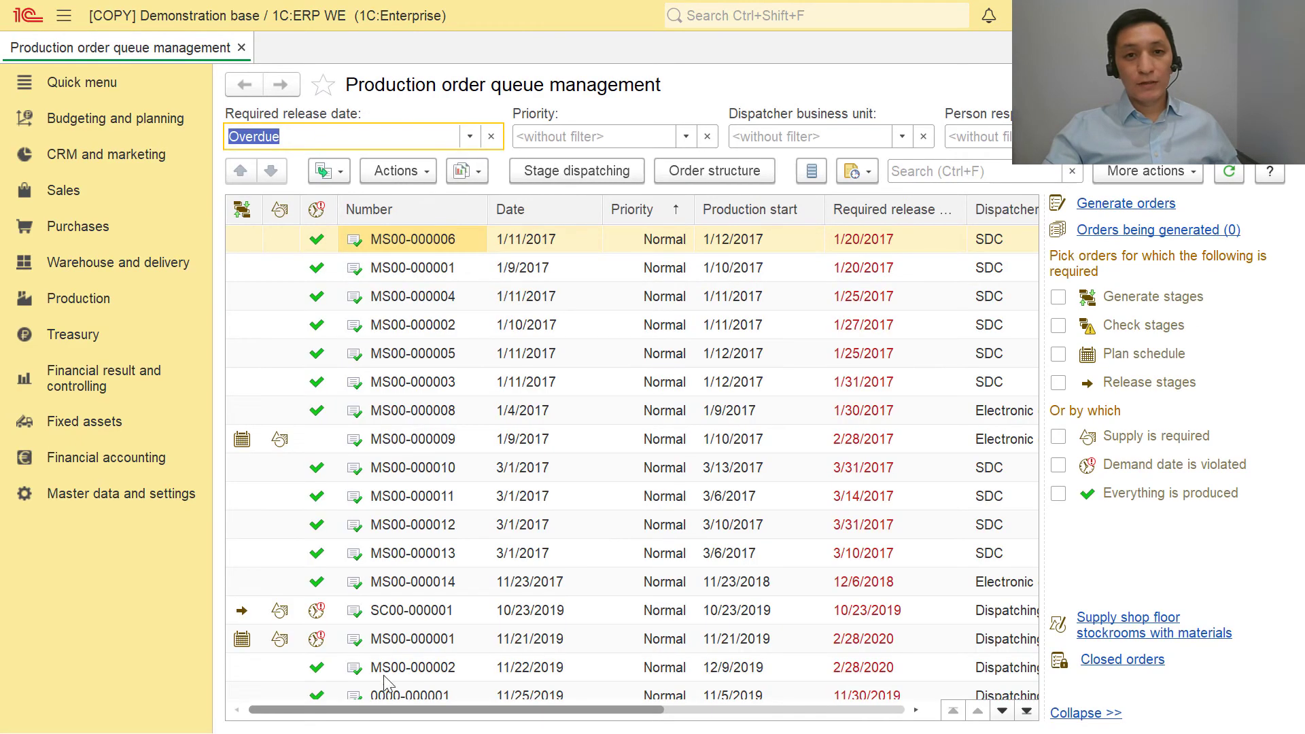
left_click(412, 559)
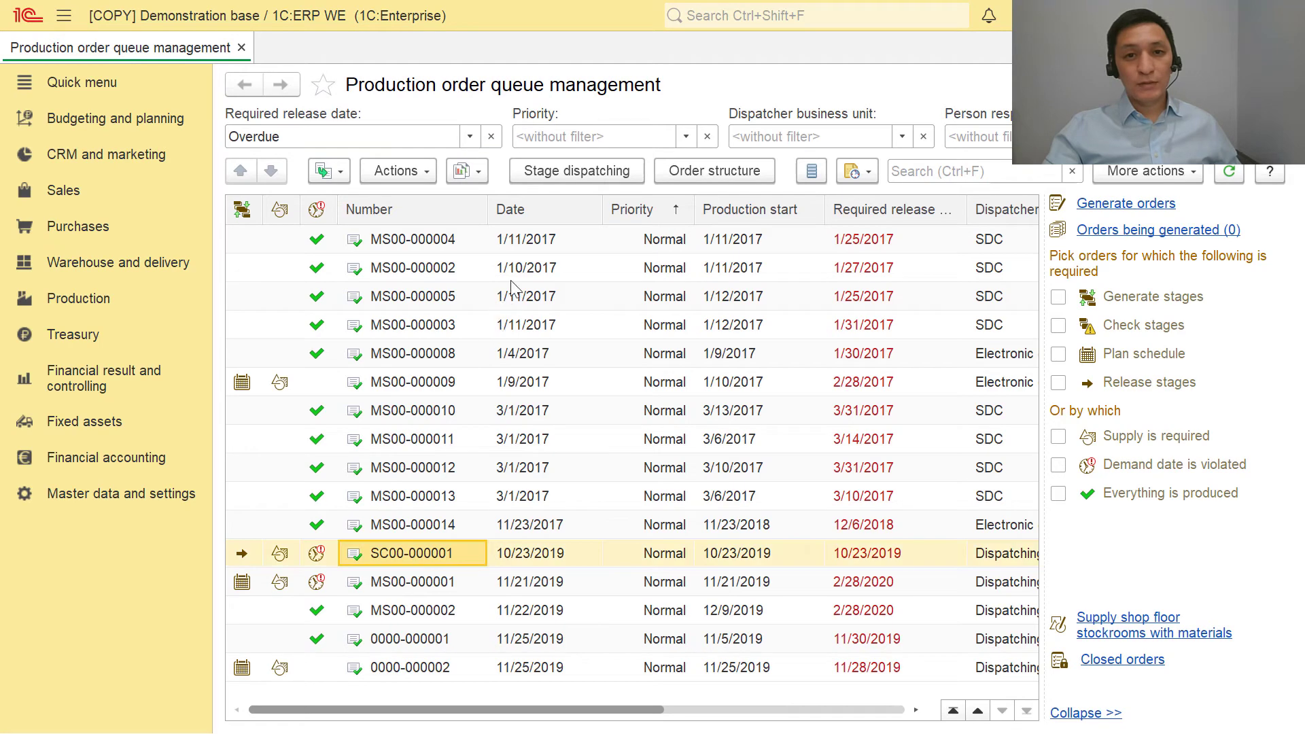
left_click(477, 176)
left_click(499, 228)
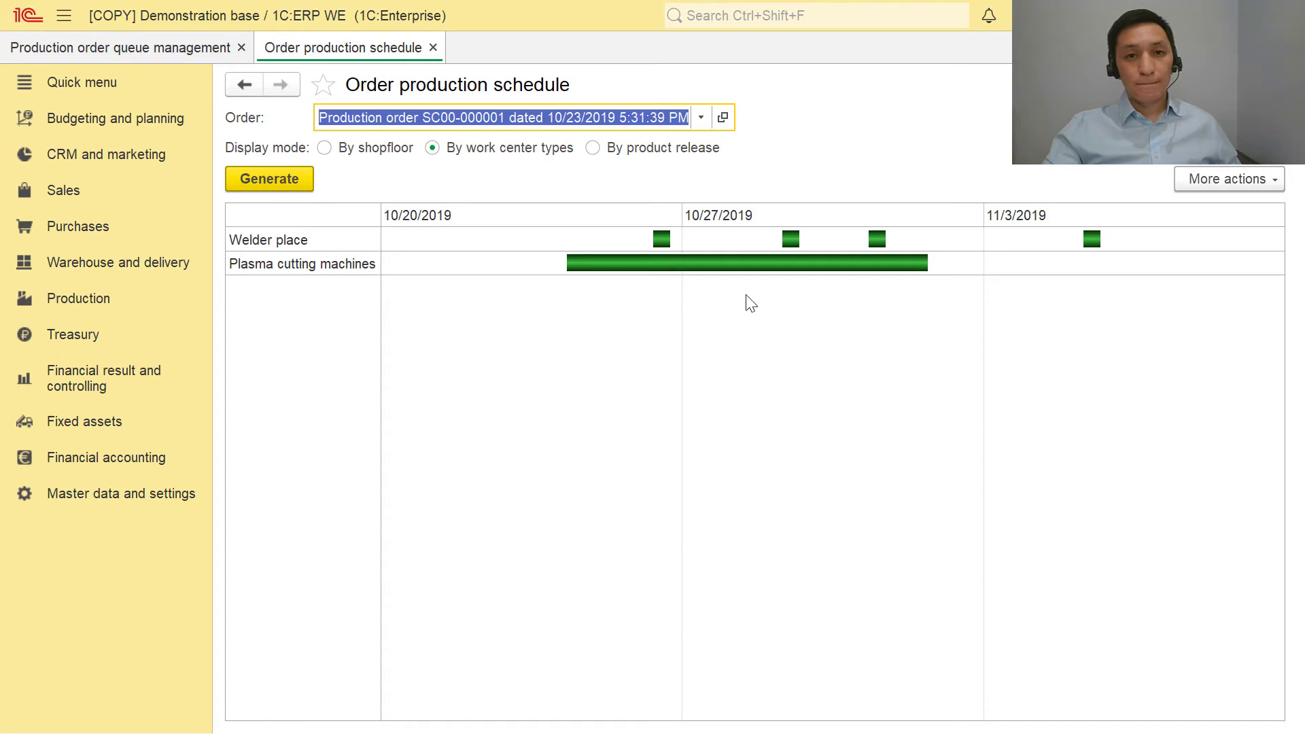
key("Escape")
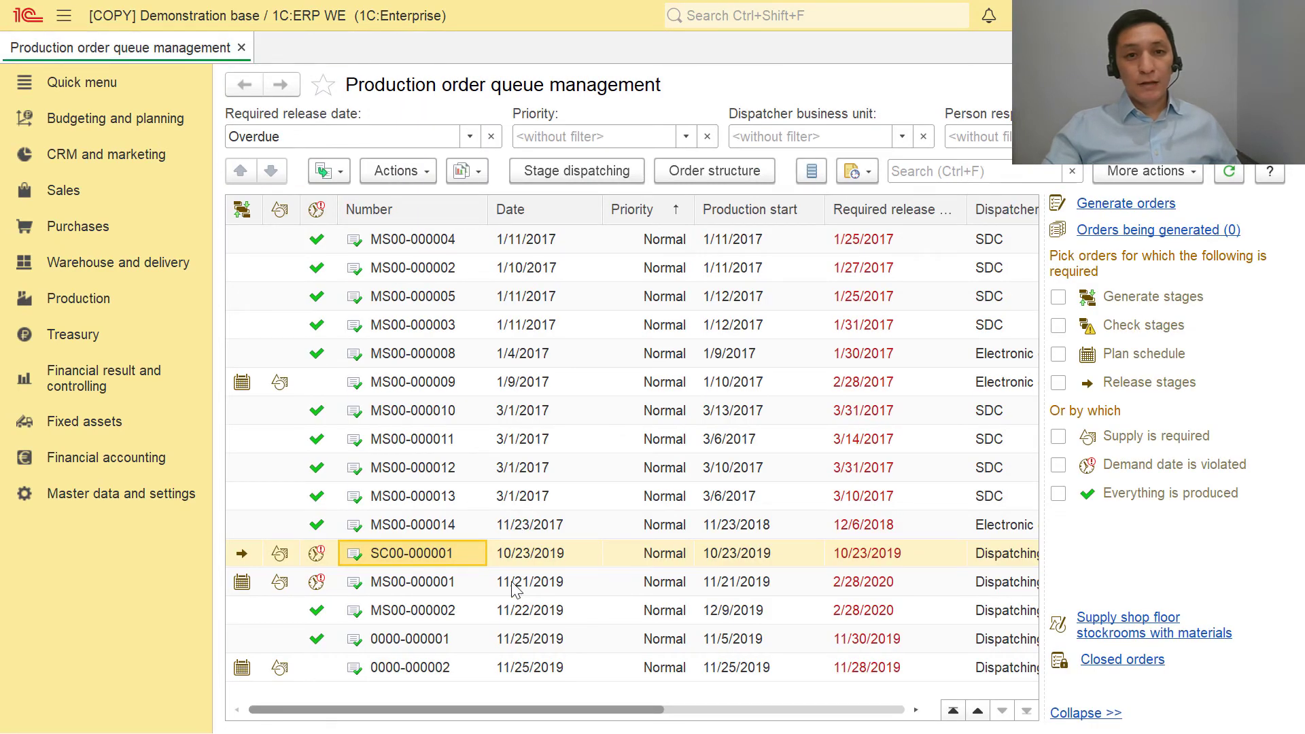
Clear the required release date filter and open stage dispatching for the order due 2/15/2021
left_click(473, 174)
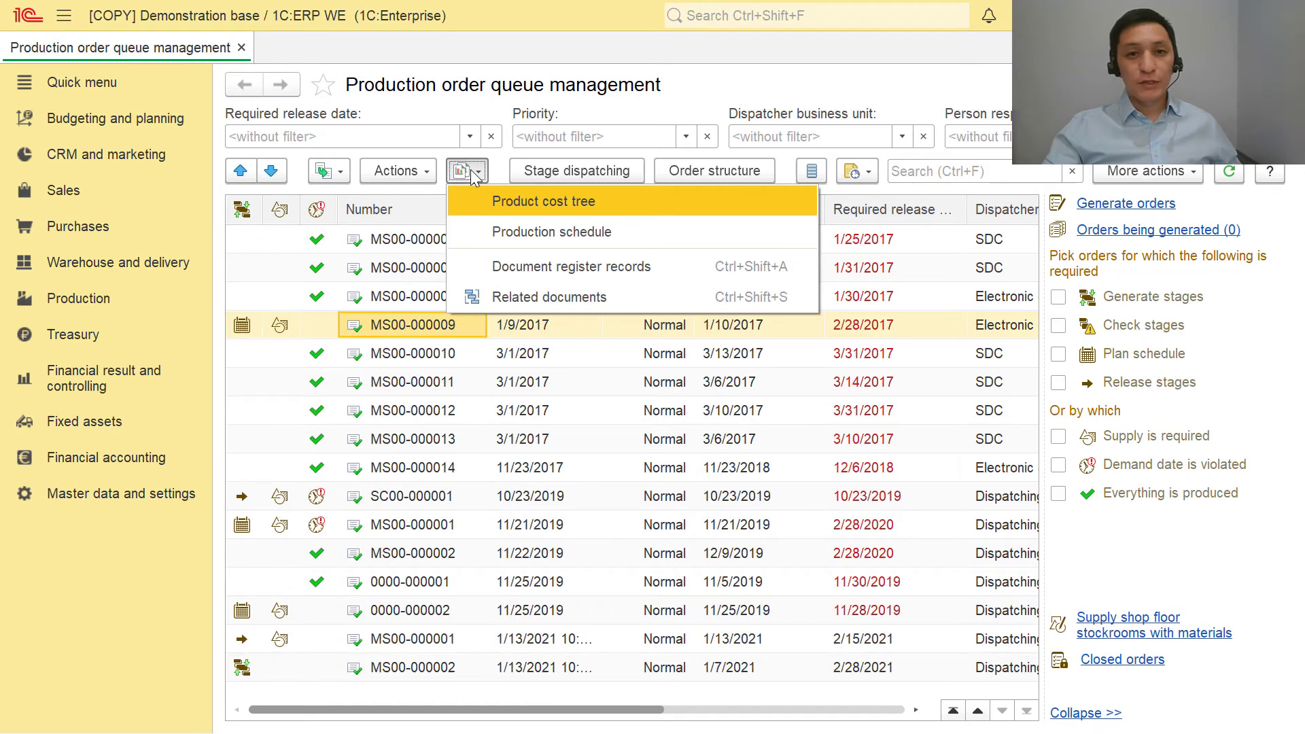
left_click(382, 639)
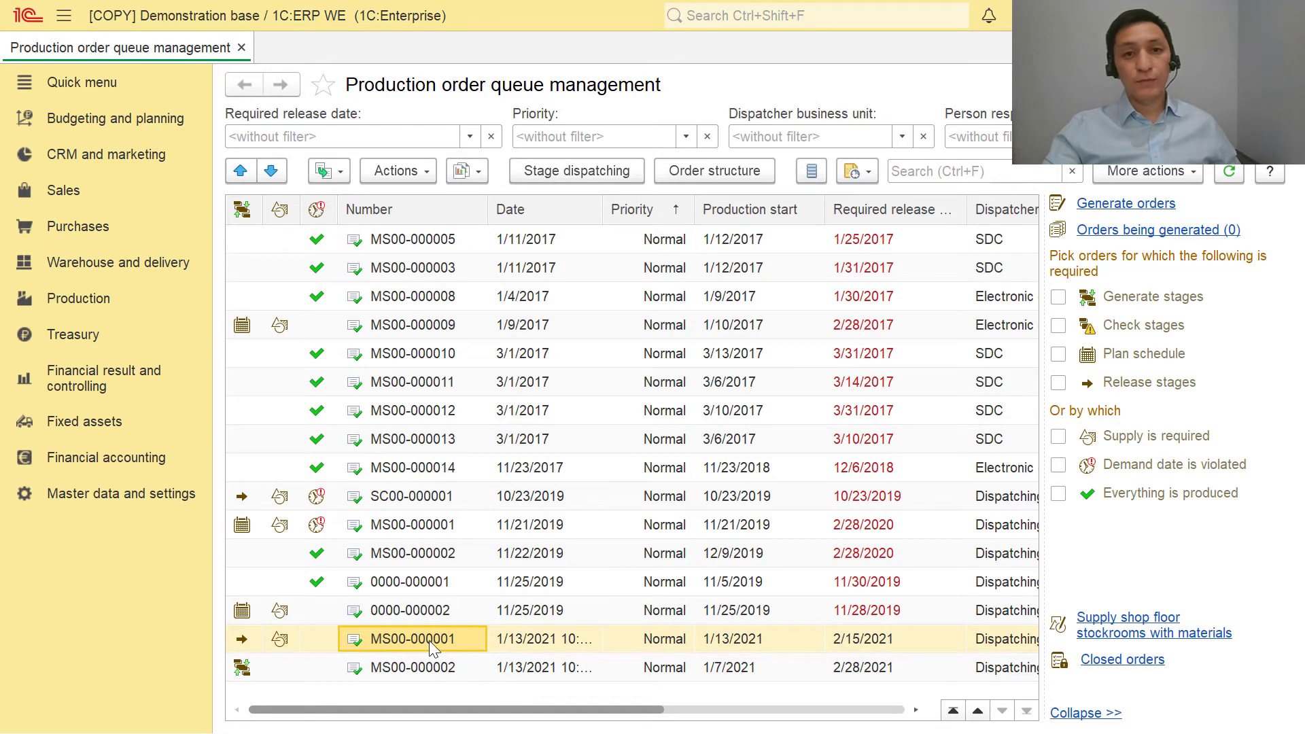
left_click(557, 168)
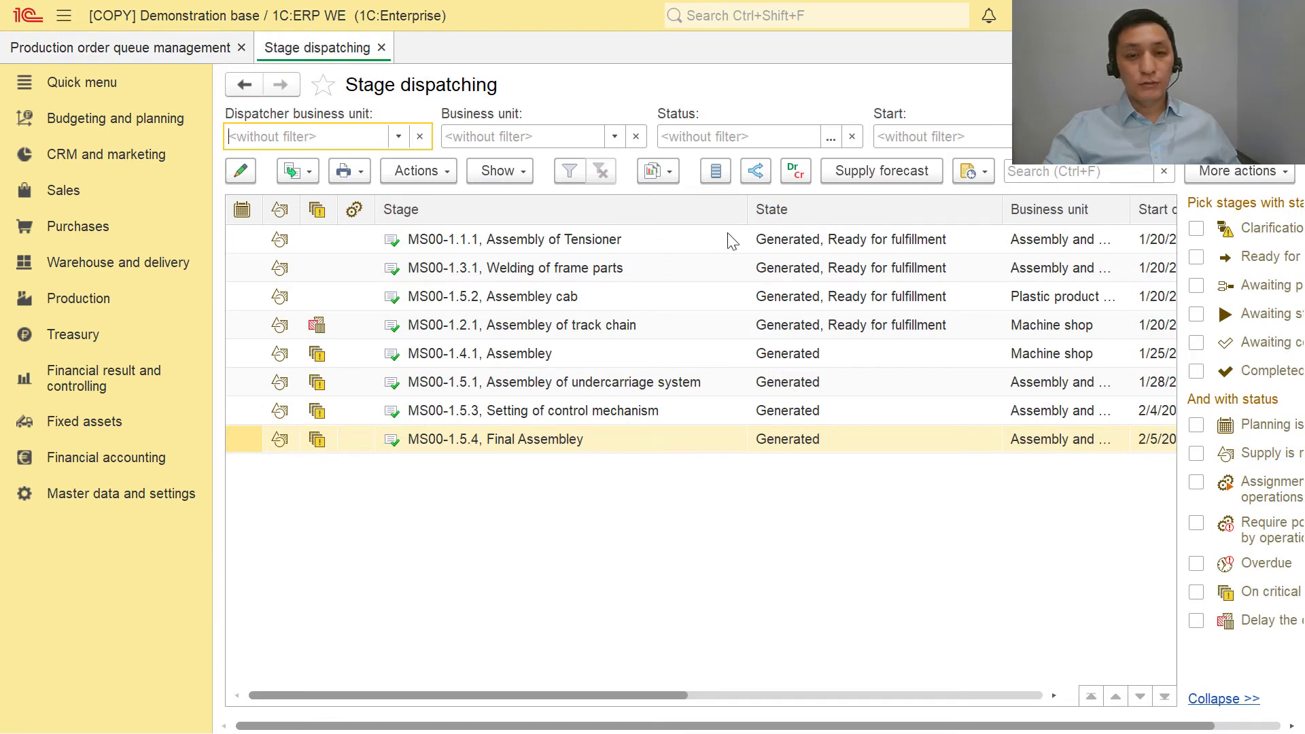
Narrow the Stage, State and Start date columns to fit the End date column, and look over the stage status filters
left_click_drag(748, 205, 664, 210)
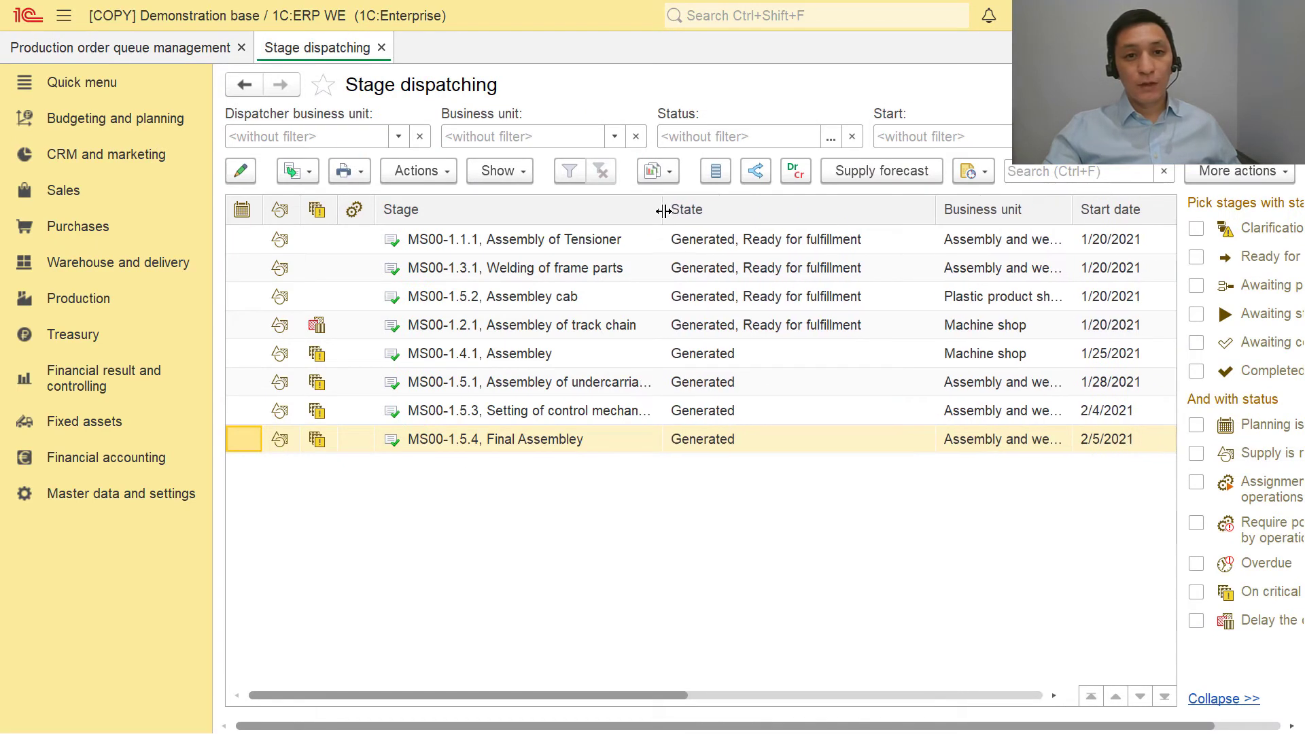
left_click_drag(932, 207, 839, 218)
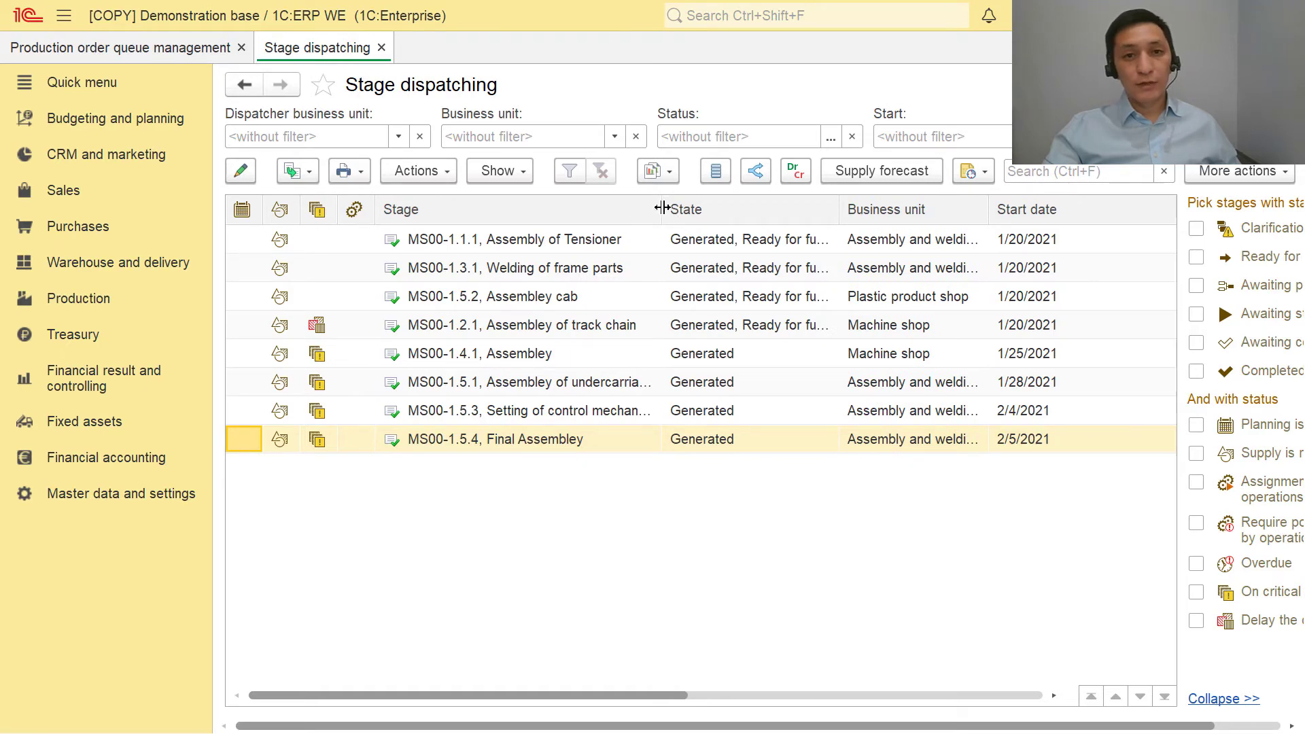
left_click_drag(663, 208, 563, 210)
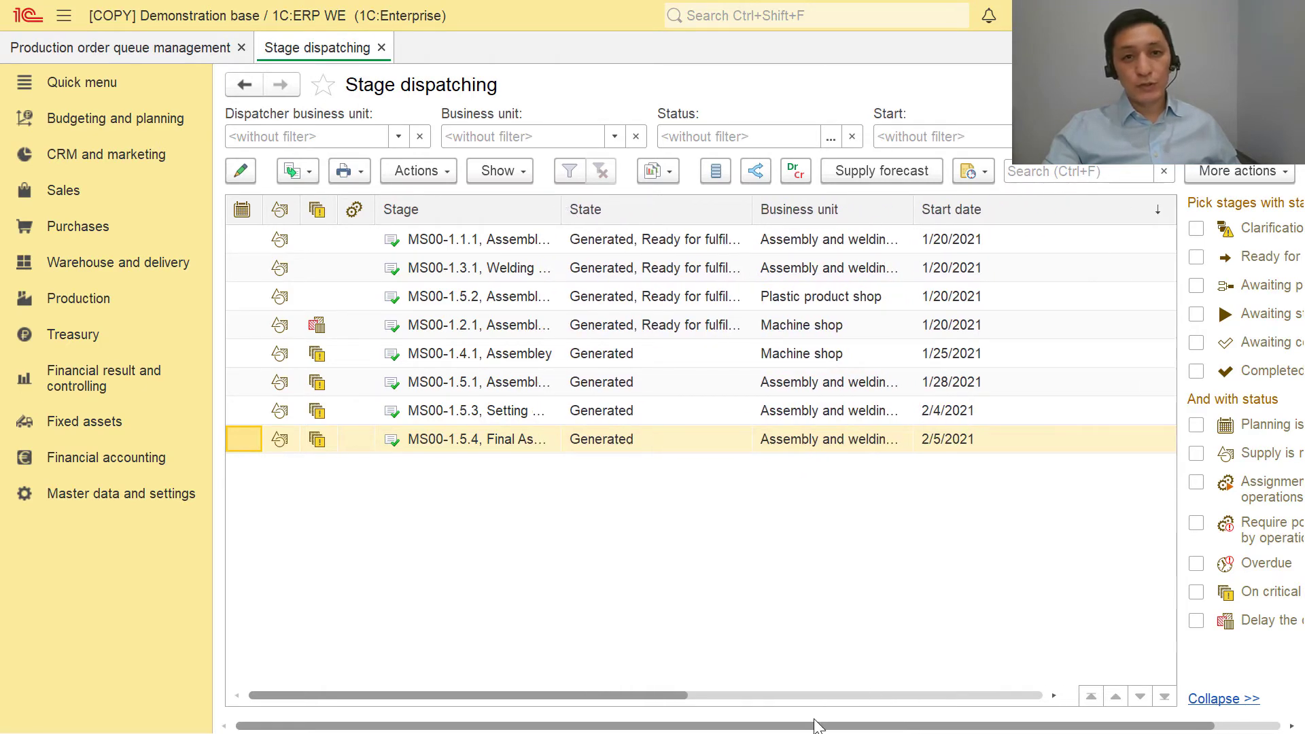
left_click_drag(676, 694, 768, 695)
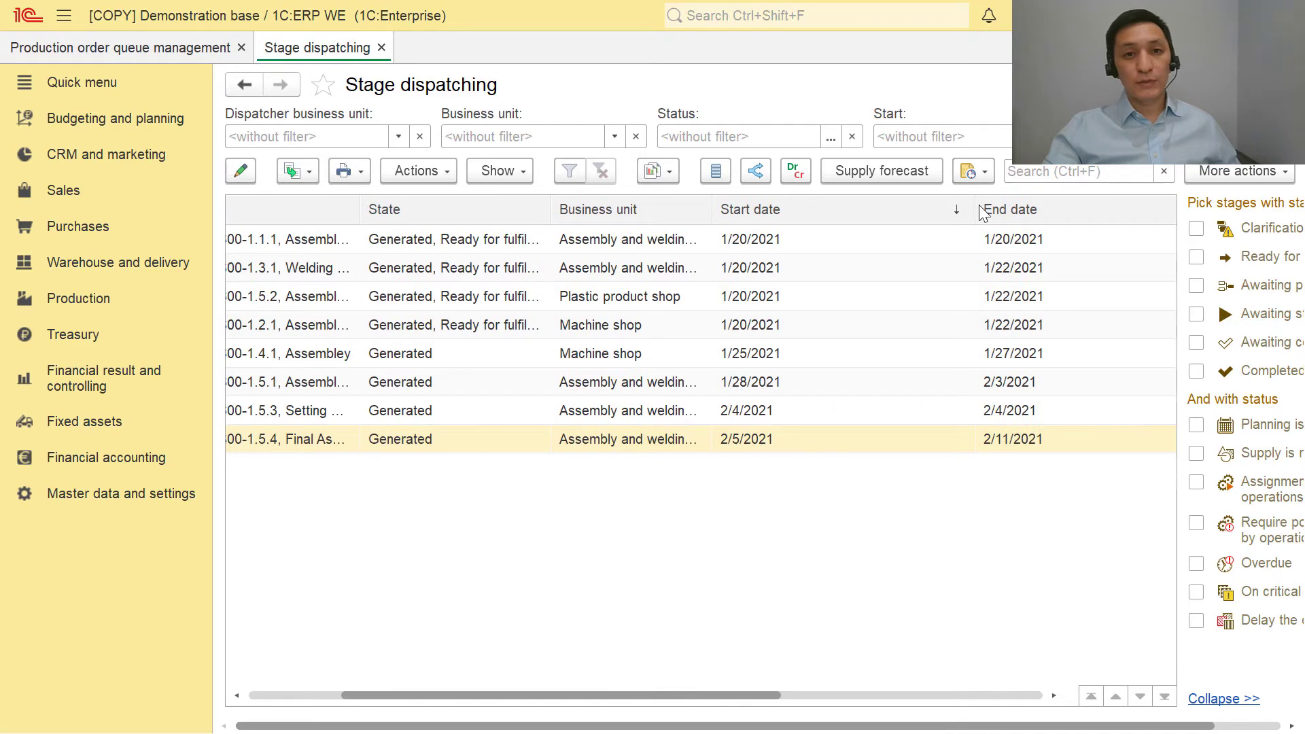
left_click_drag(977, 212, 804, 213)
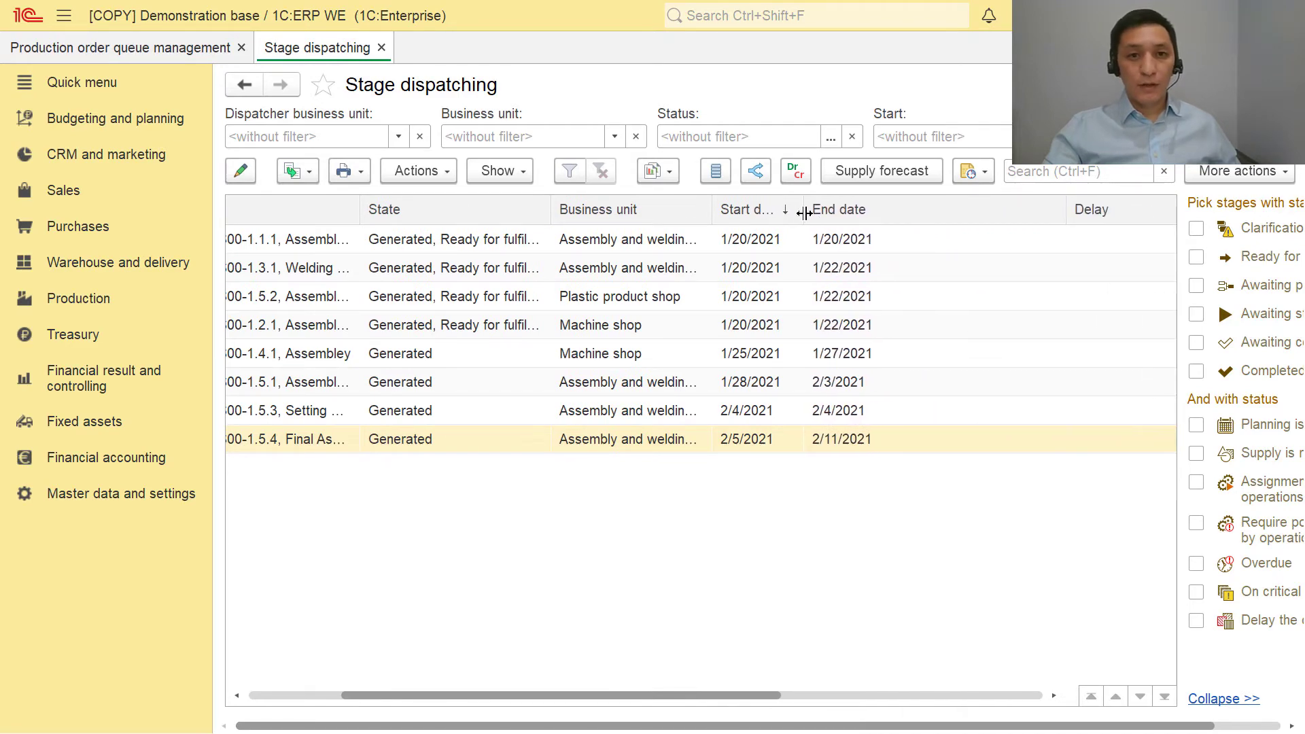
left_click_drag(711, 688, 615, 692)
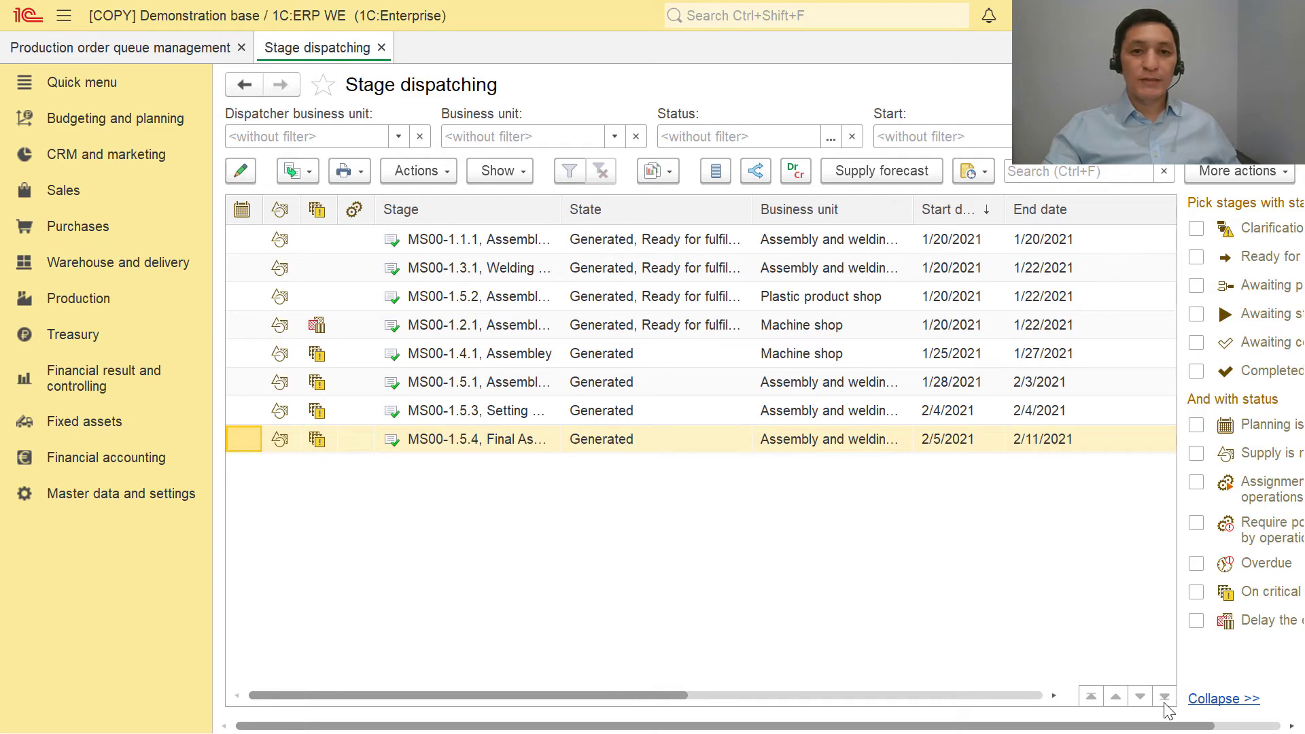
left_click_drag(1172, 728, 1248, 732)
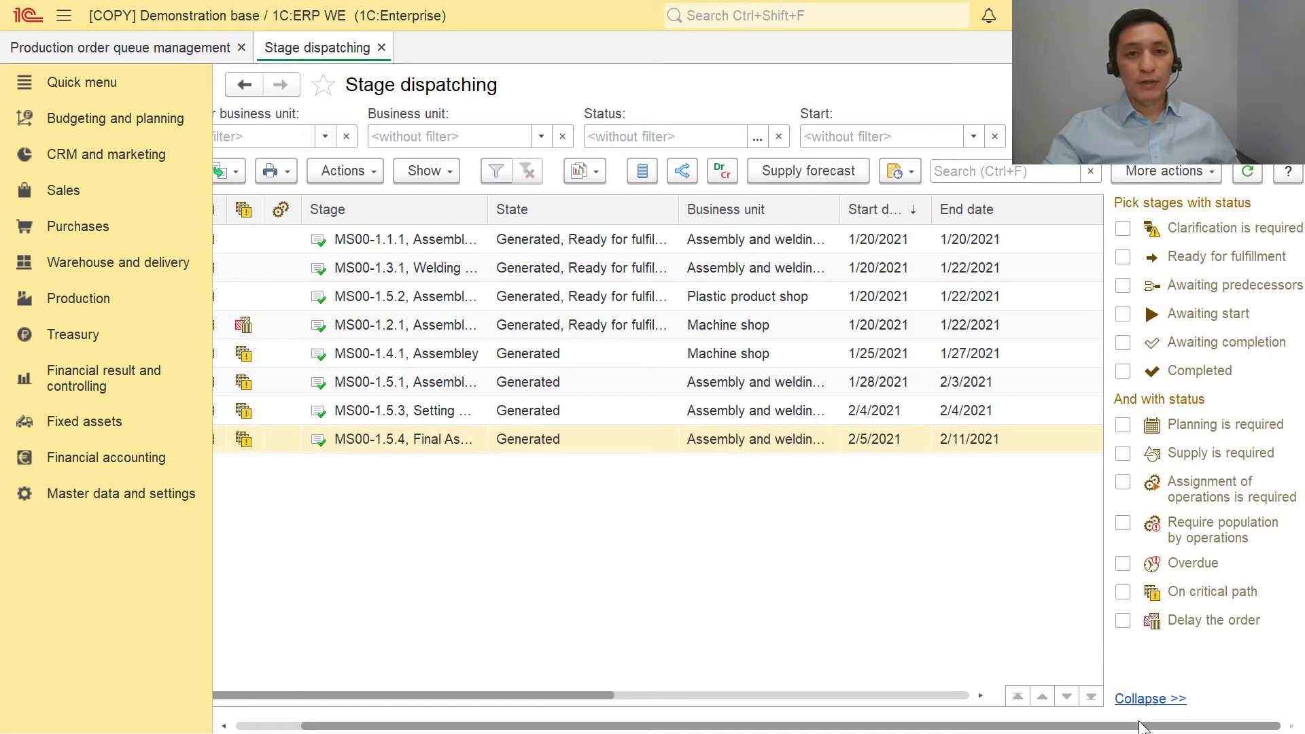
left_click_drag(1148, 726, 1082, 726)
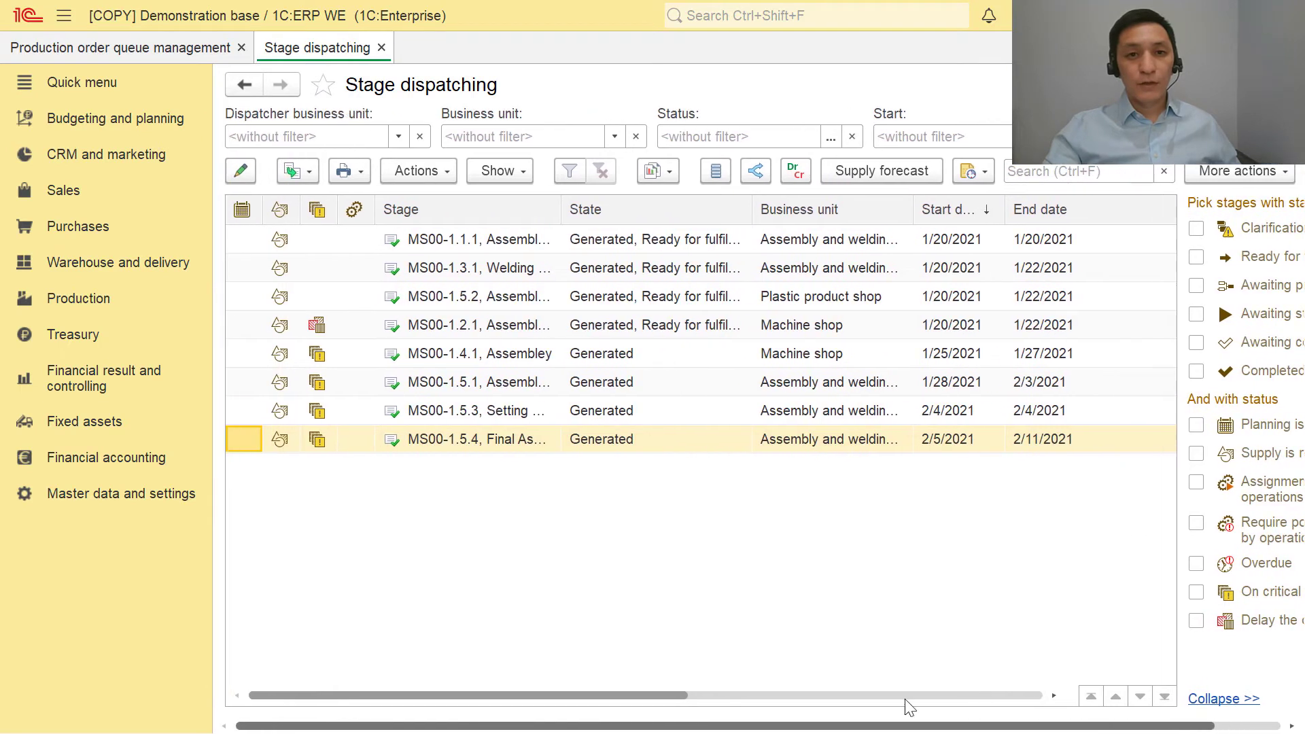
left_click(434, 178)
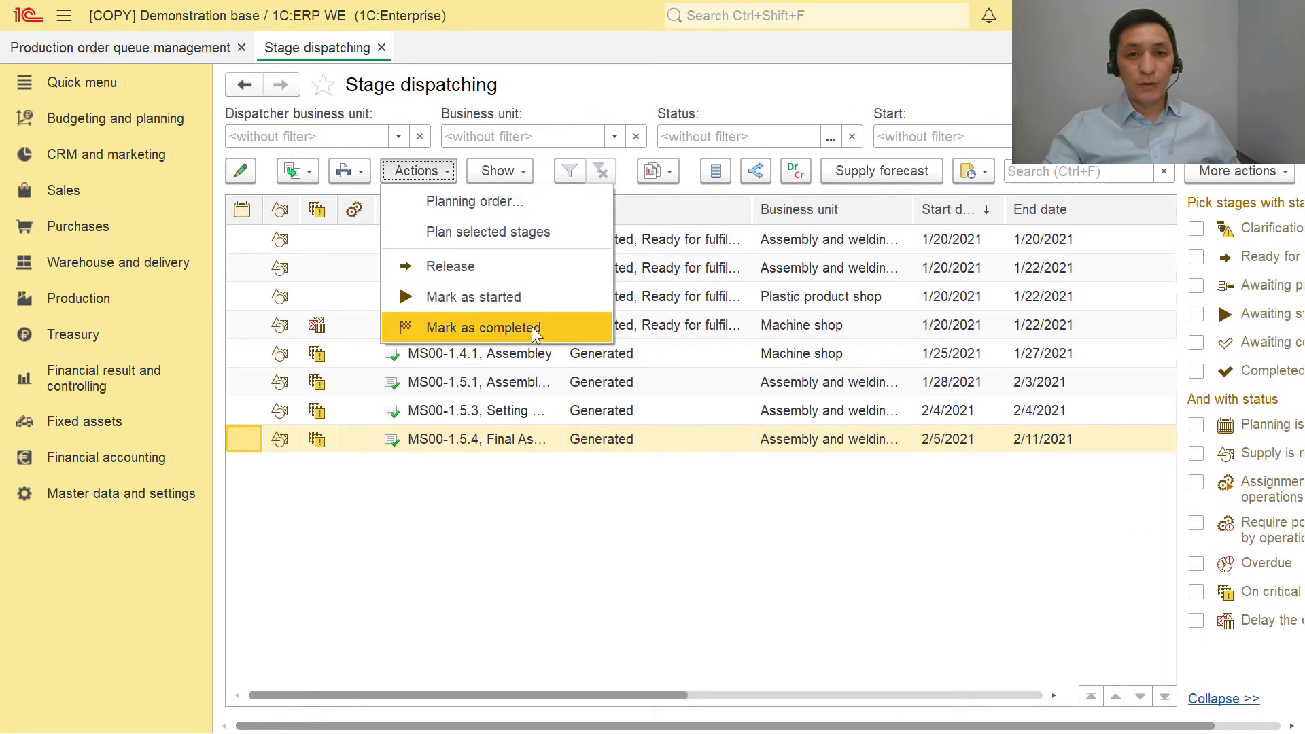
left_click(563, 559)
left_click(498, 171)
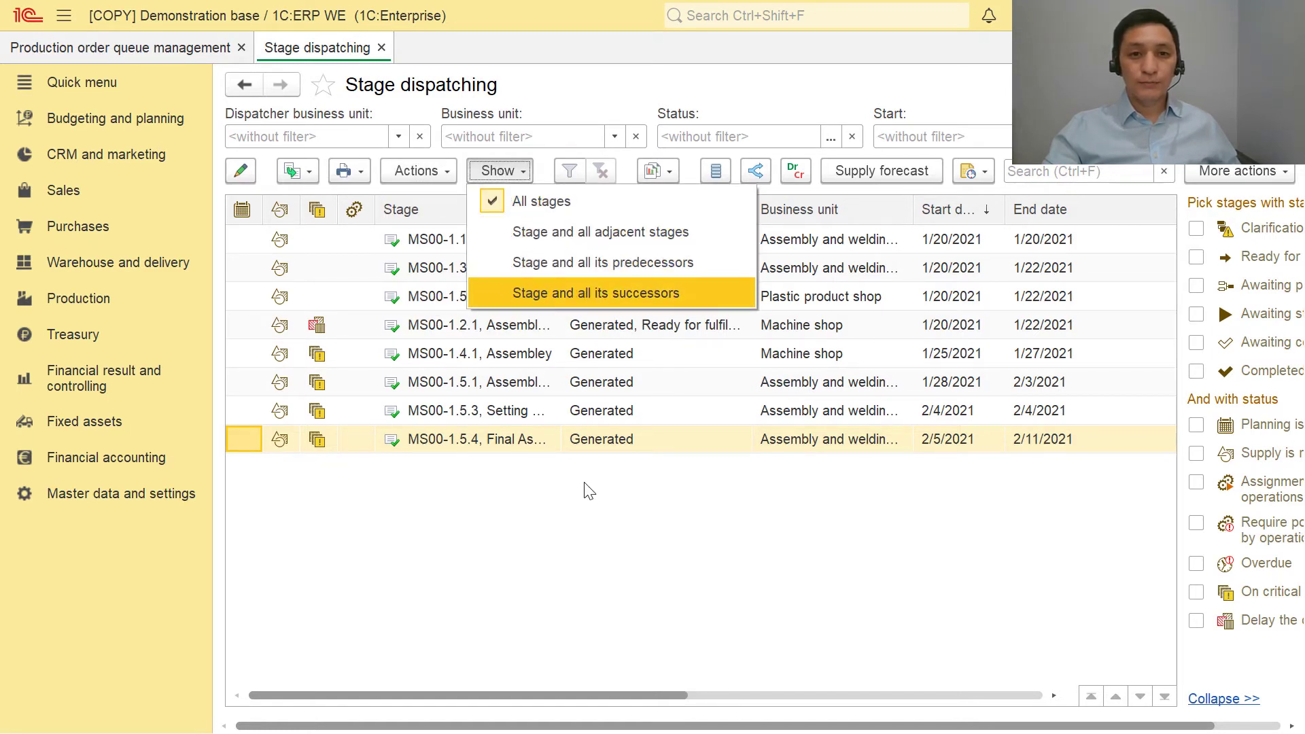
left_click(544, 293)
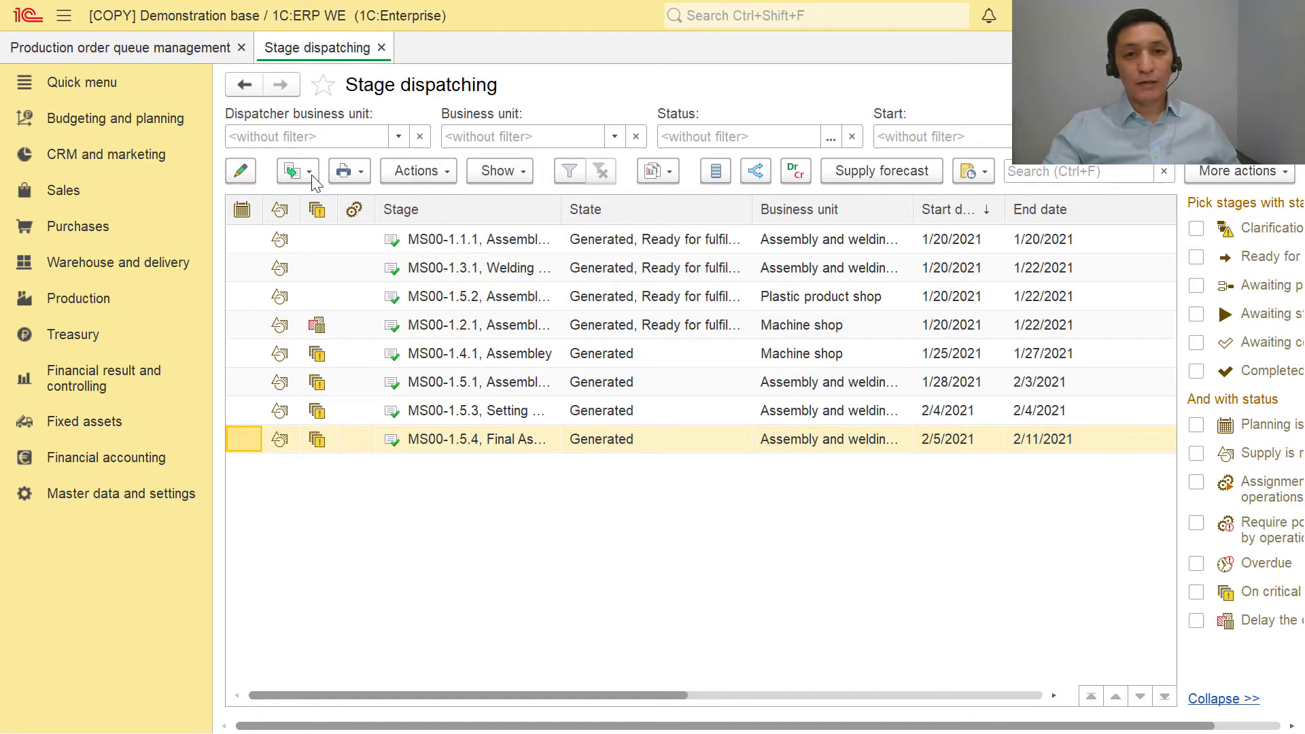
Widen the State column to fit its text, and open the production job print form for stage MS00-1.1.1
left_click(597, 245)
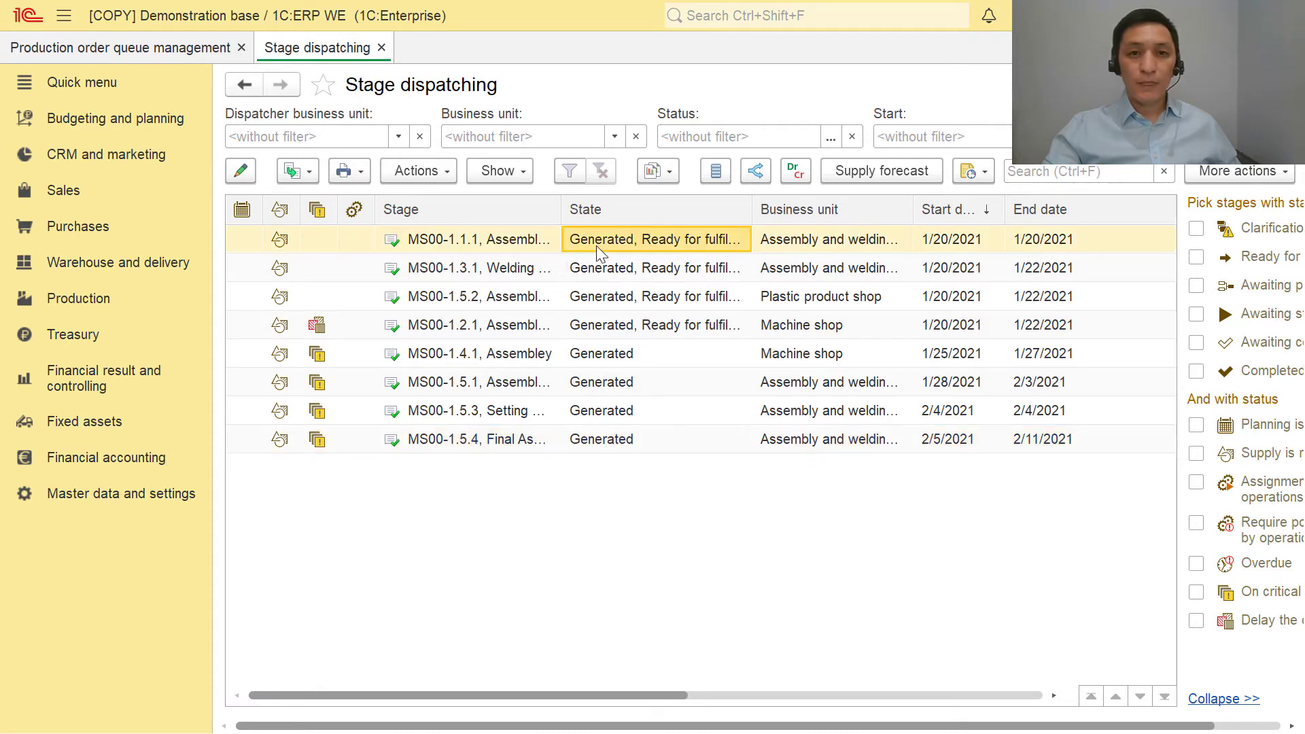
left_click_drag(750, 209, 795, 209)
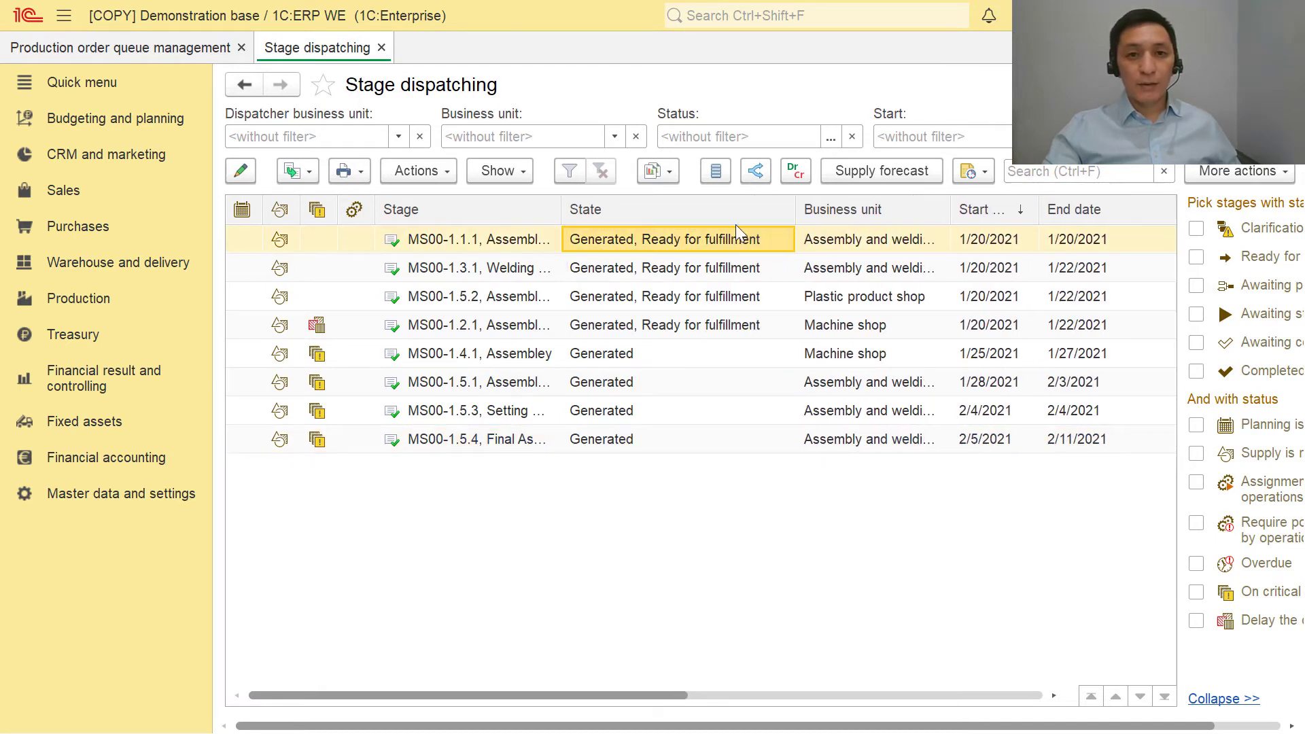
left_click(486, 248)
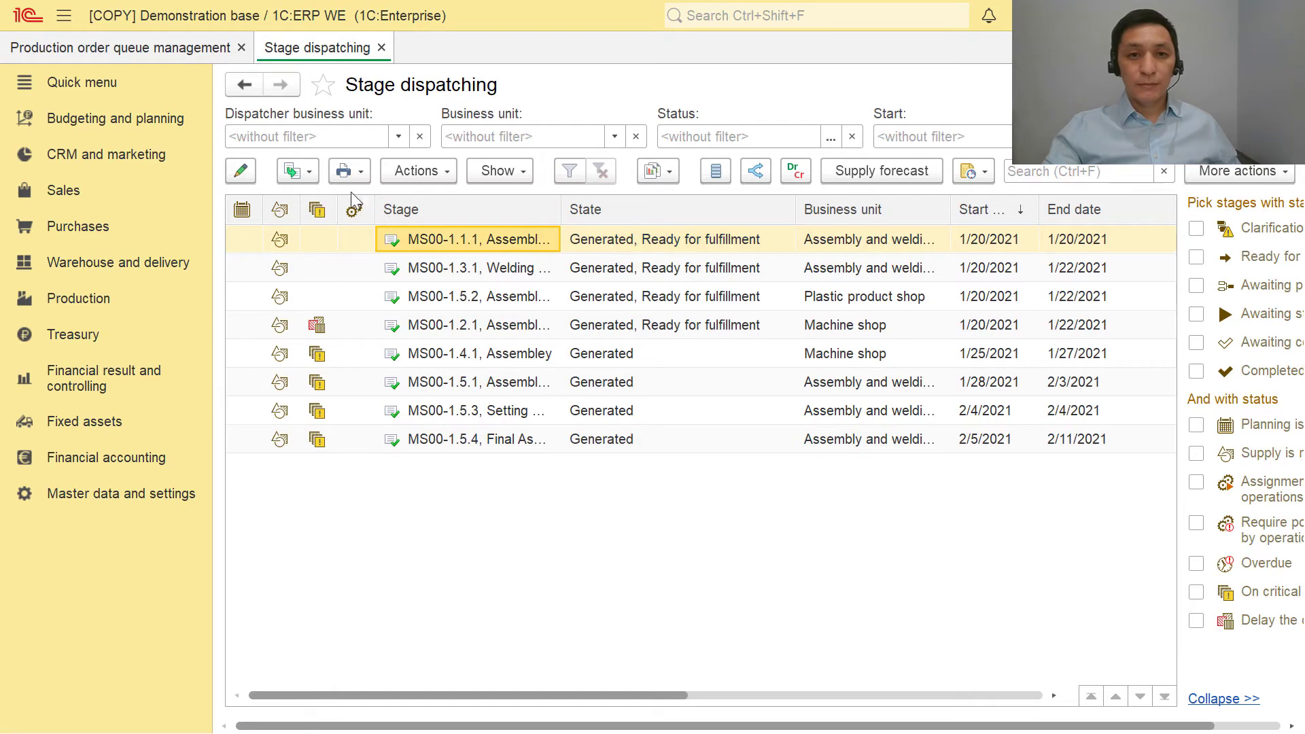
left_click(349, 171)
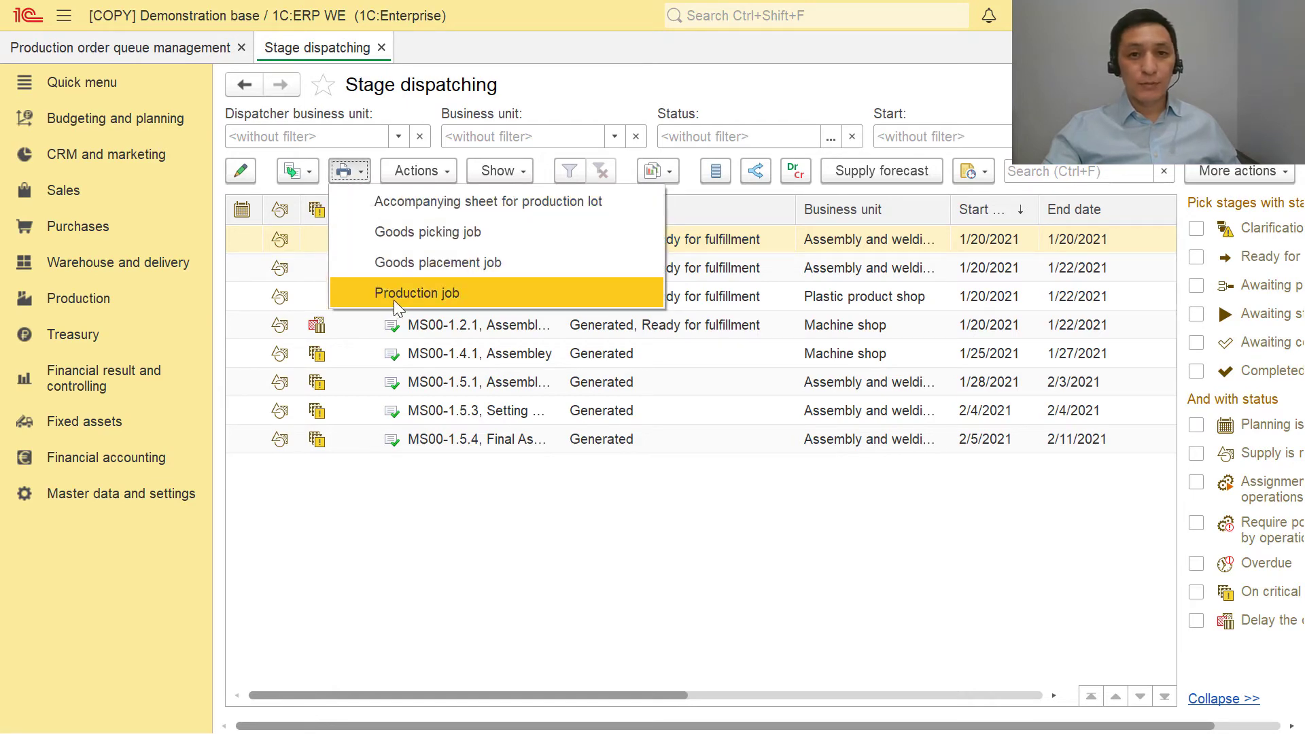
left_click(394, 293)
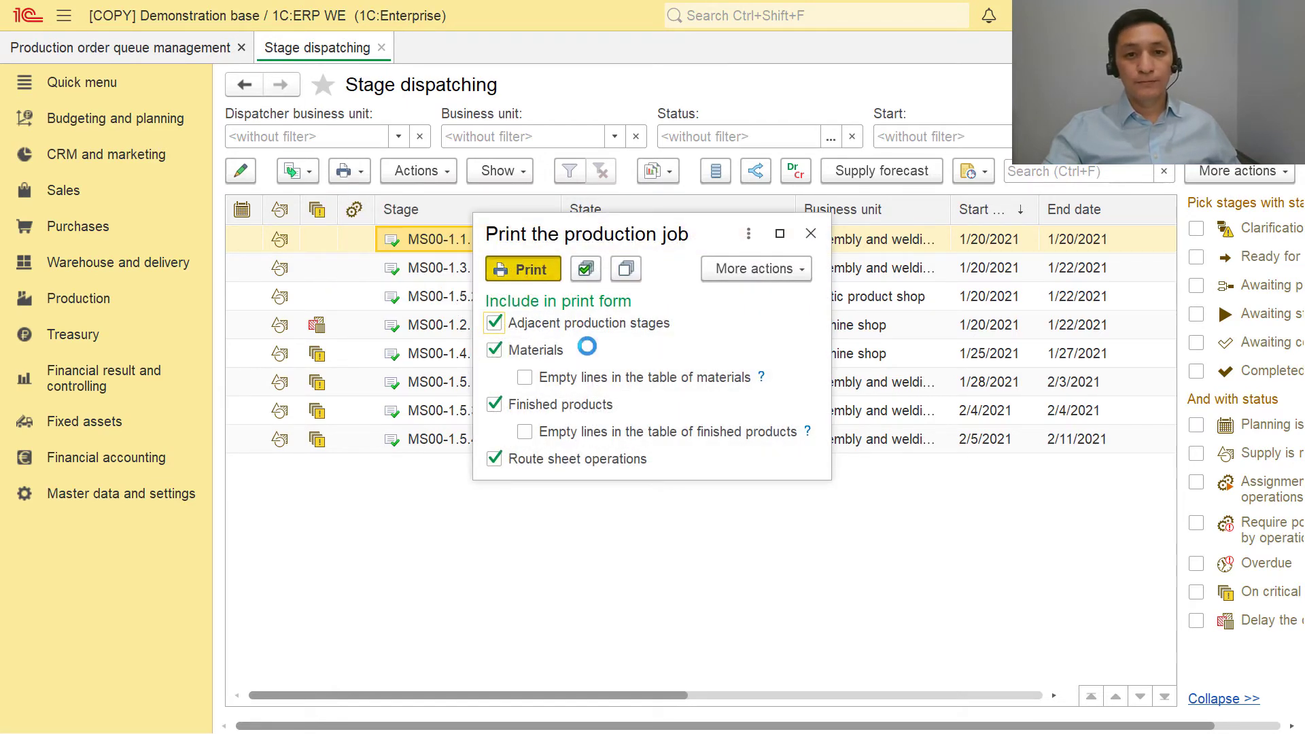
scroll(541, 377, "down", 3)
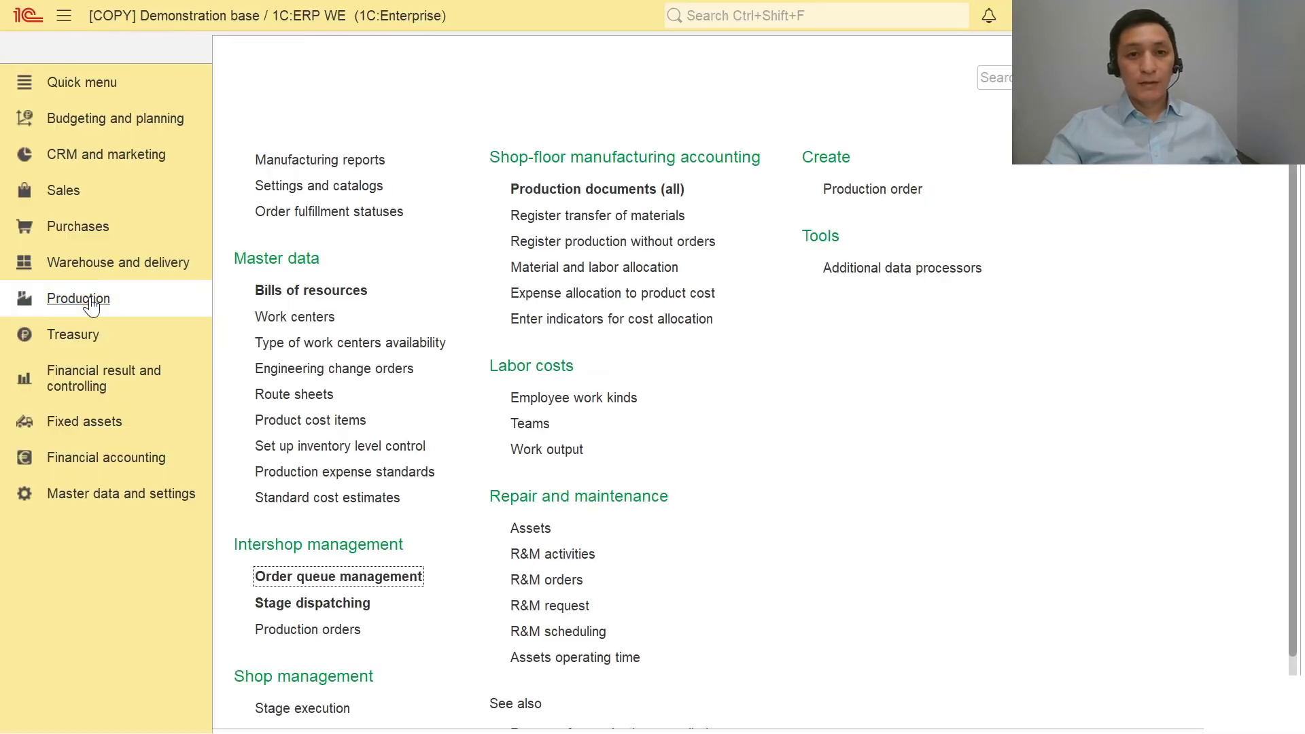
Open the order fulfillment statuses in Production and generate the list for Rostselmash: Material warehouse
left_click(96, 265)
left_click(368, 338)
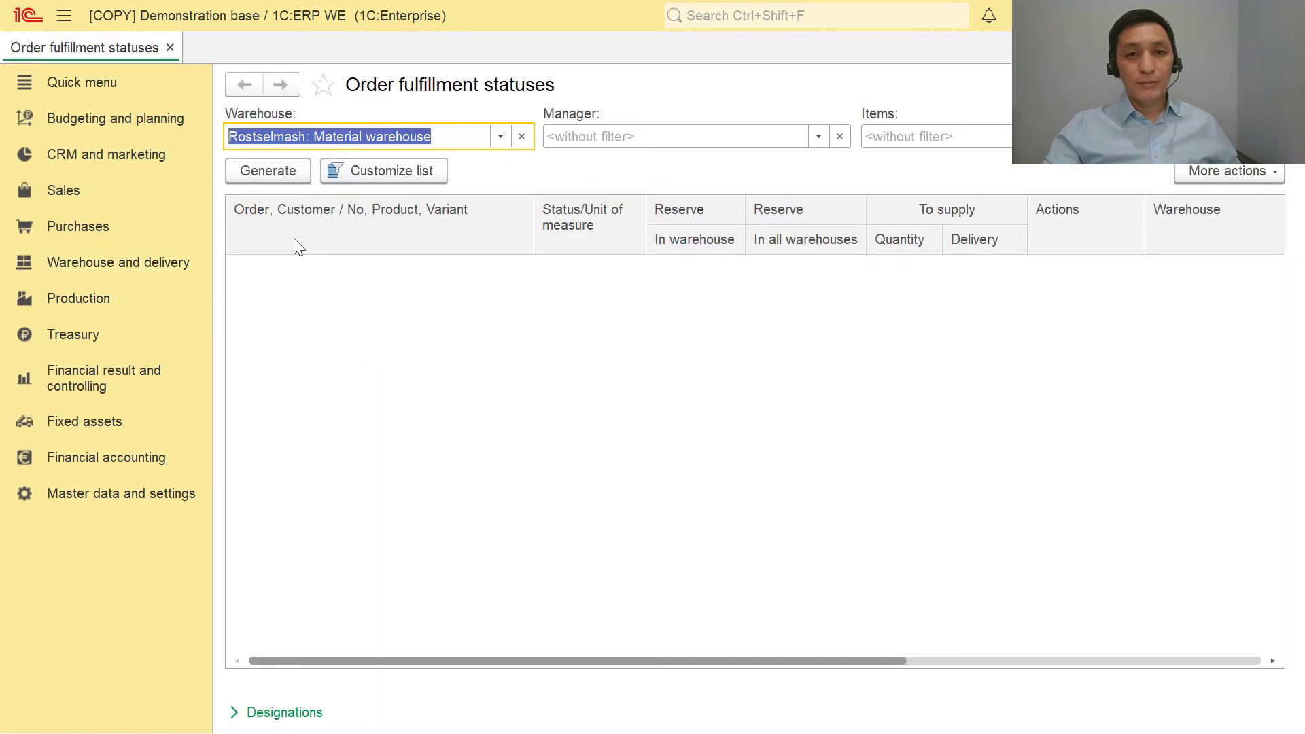
left_click(268, 170)
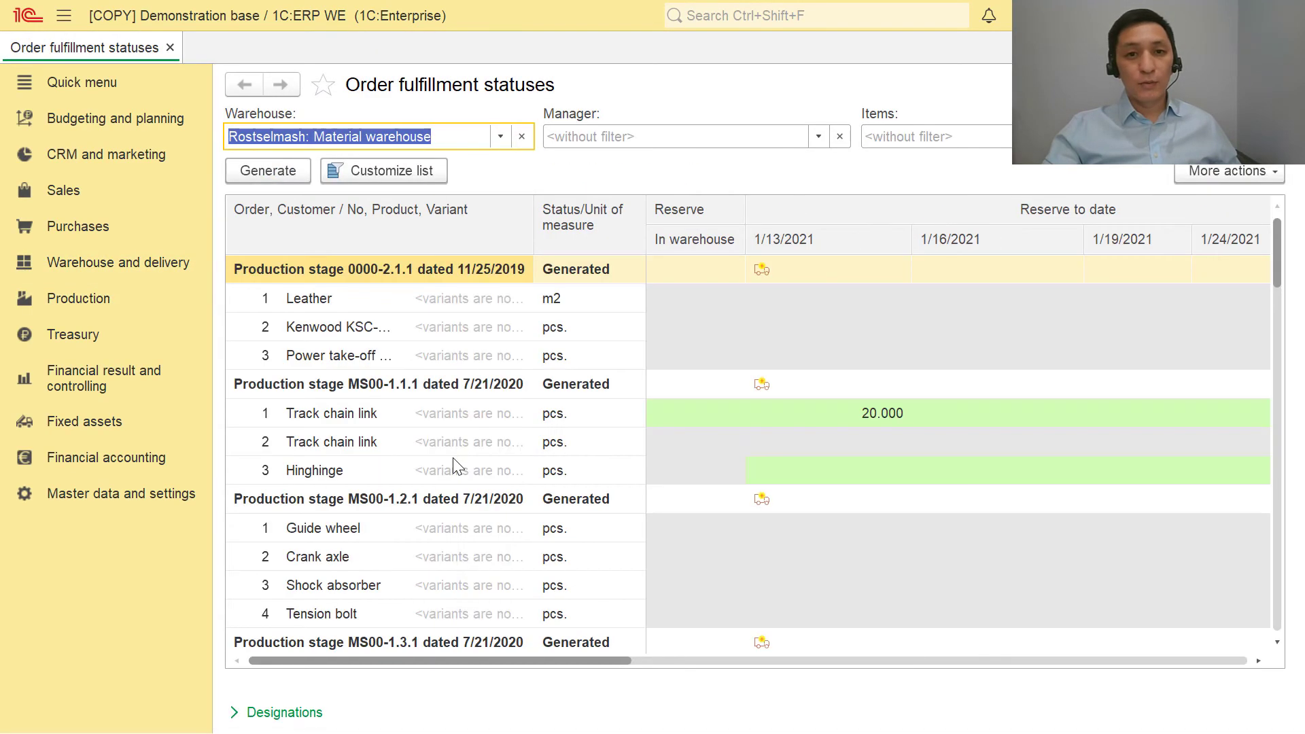
Find the production stages dated 1/13/2021 in the fulfillment list and select stage MS00-1.4.1
scroll(452, 458, "down", 2)
scroll(452, 469, "down", 10)
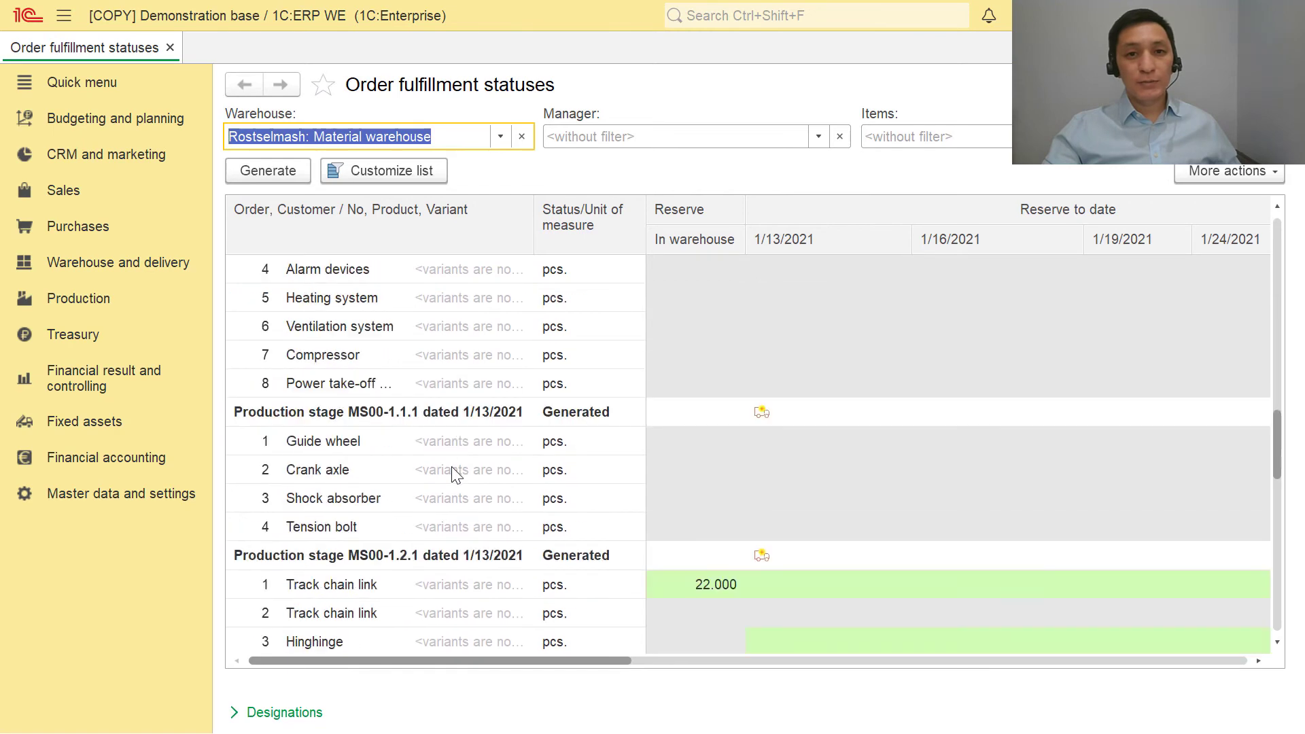
scroll(453, 476, "down", 4)
scroll(432, 476, "up", 2)
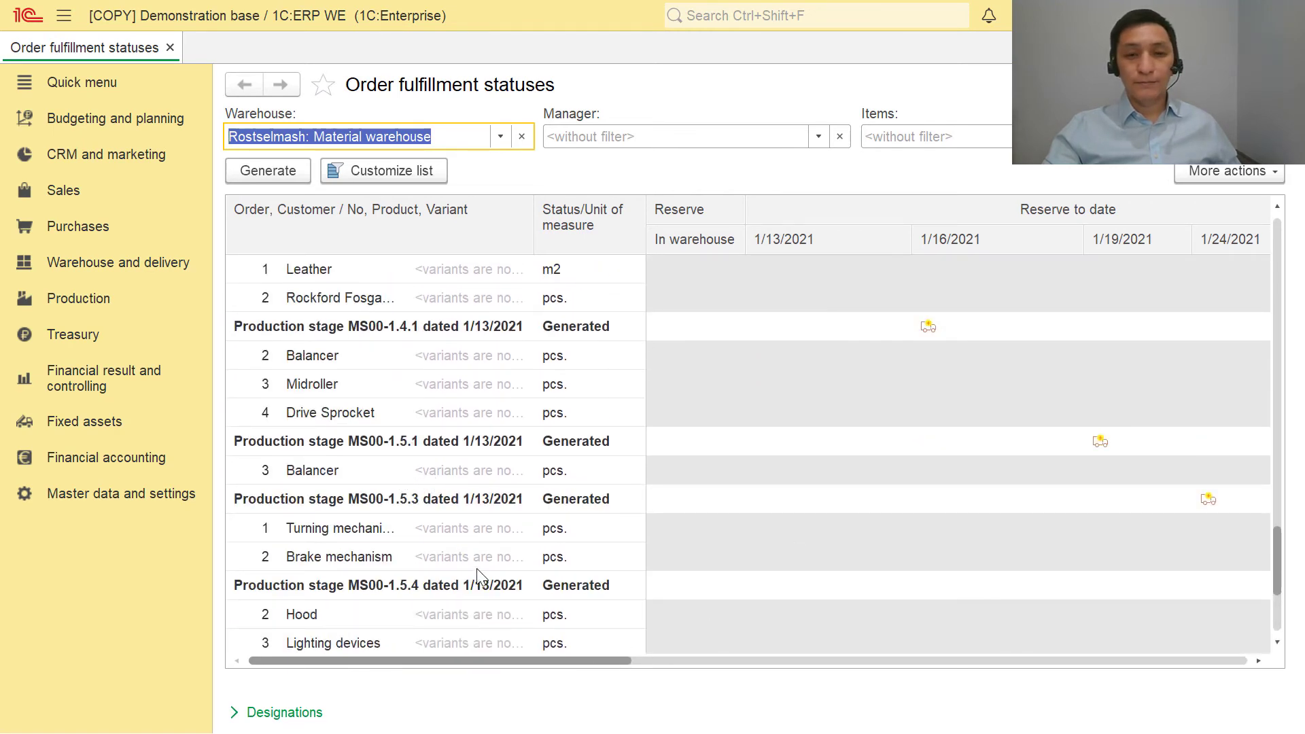
left_click(573, 334)
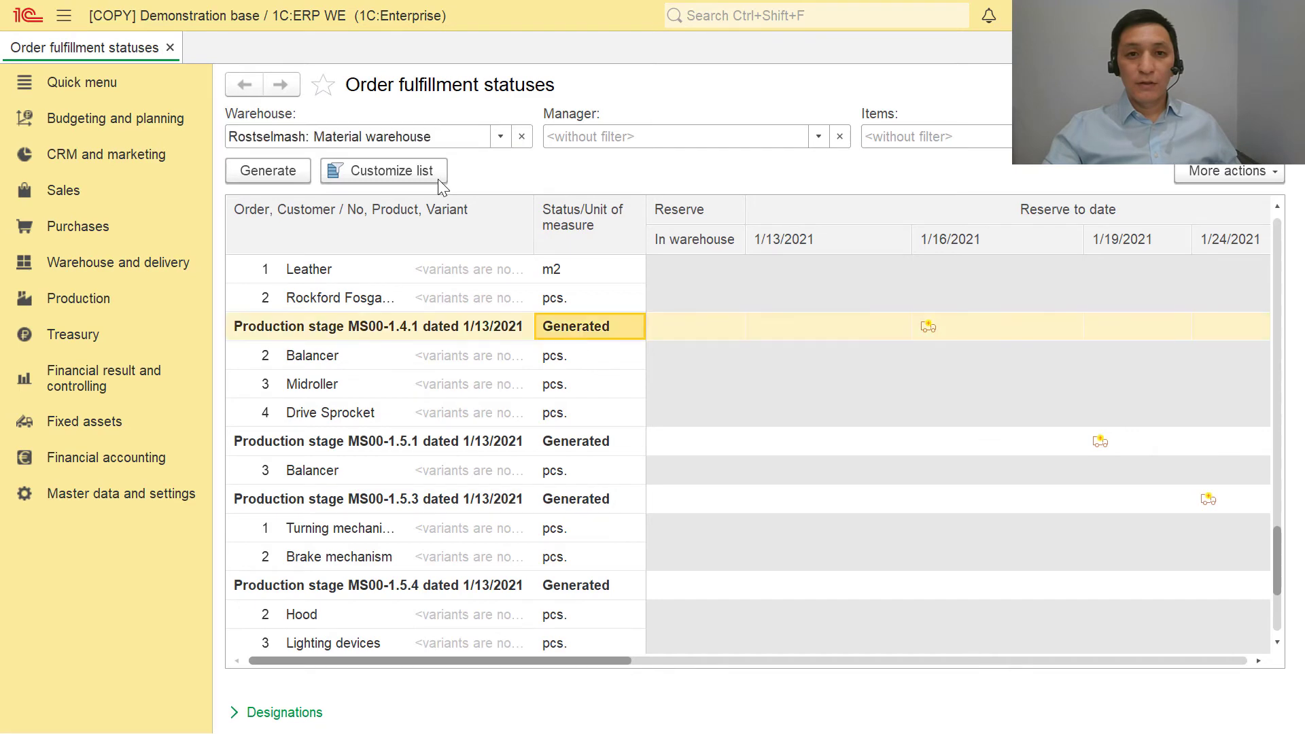
Look over the warehouse list and the manager and items filters, leaving the filter values as they are
left_click(500, 137)
left_click(303, 203)
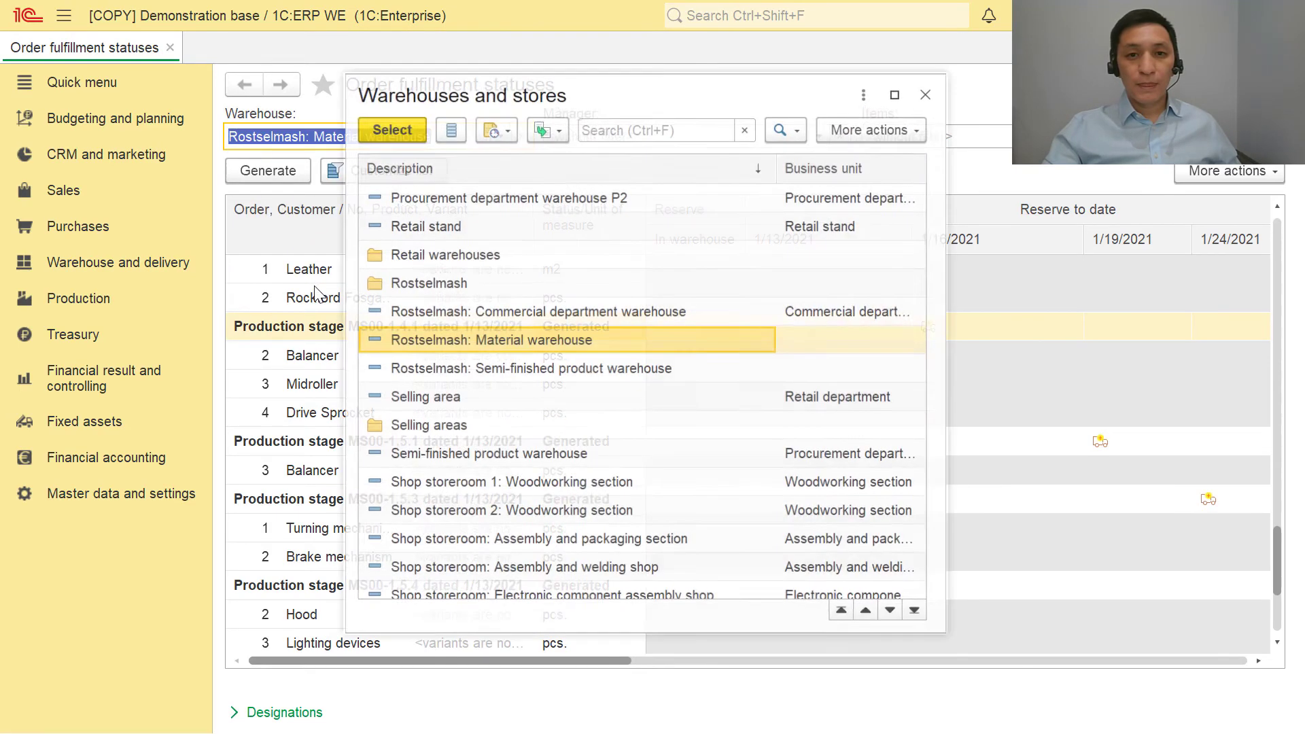
left_click(927, 93)
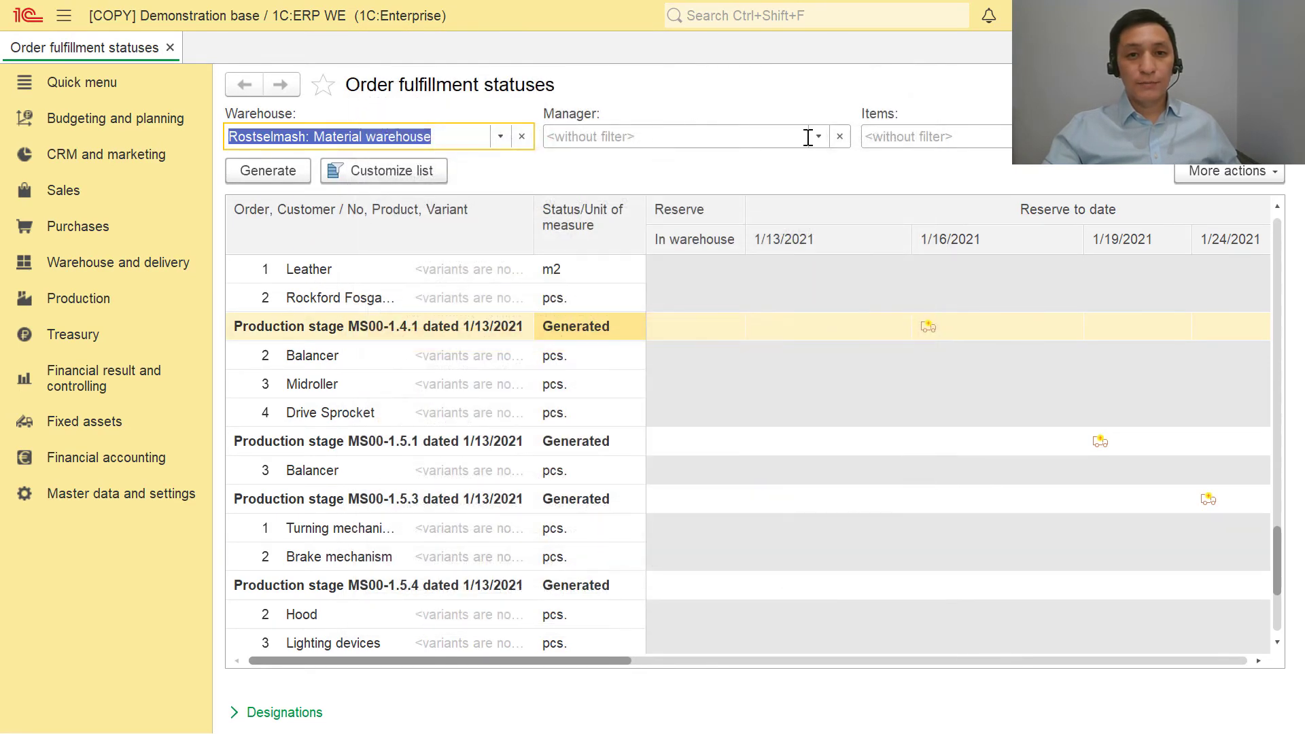
left_click(819, 137)
left_click(1136, 136)
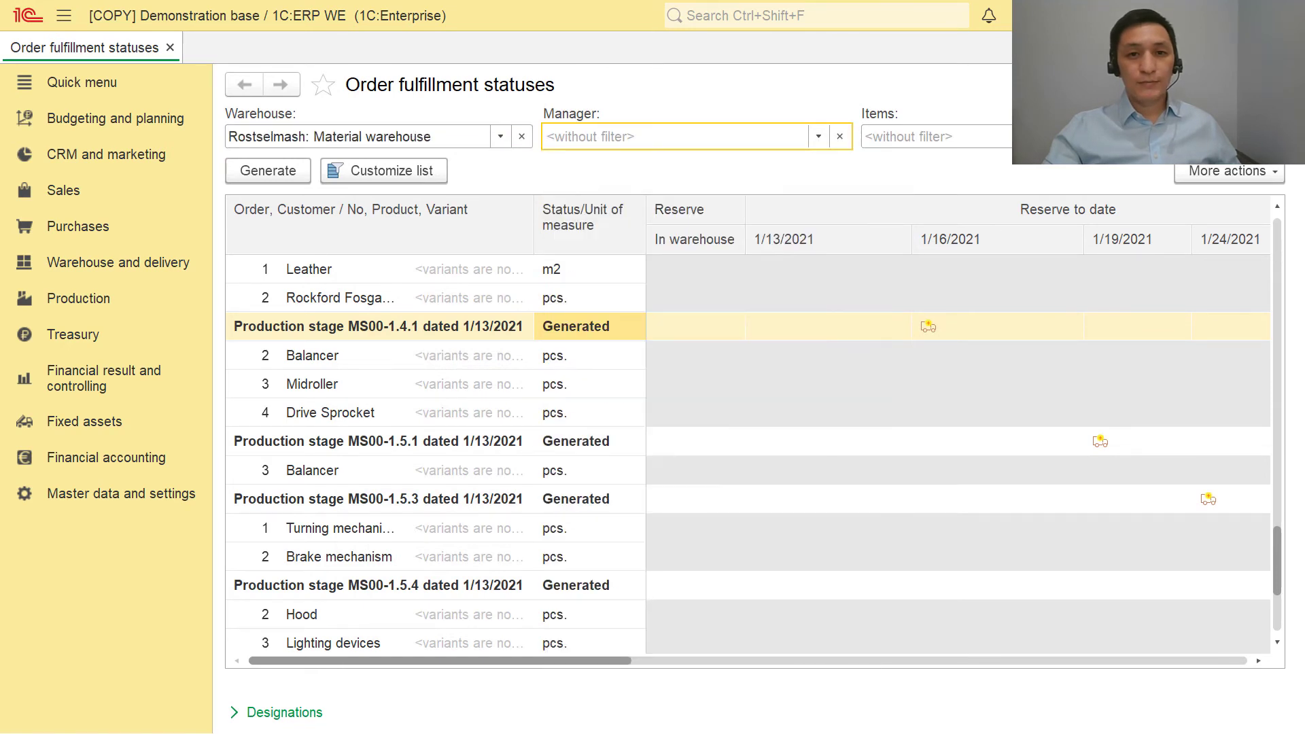
left_click(1136, 137)
Open the list customization, view the data types available for the Order filter, and close it without applying anything
left_click(1234, 170)
left_click(1238, 174)
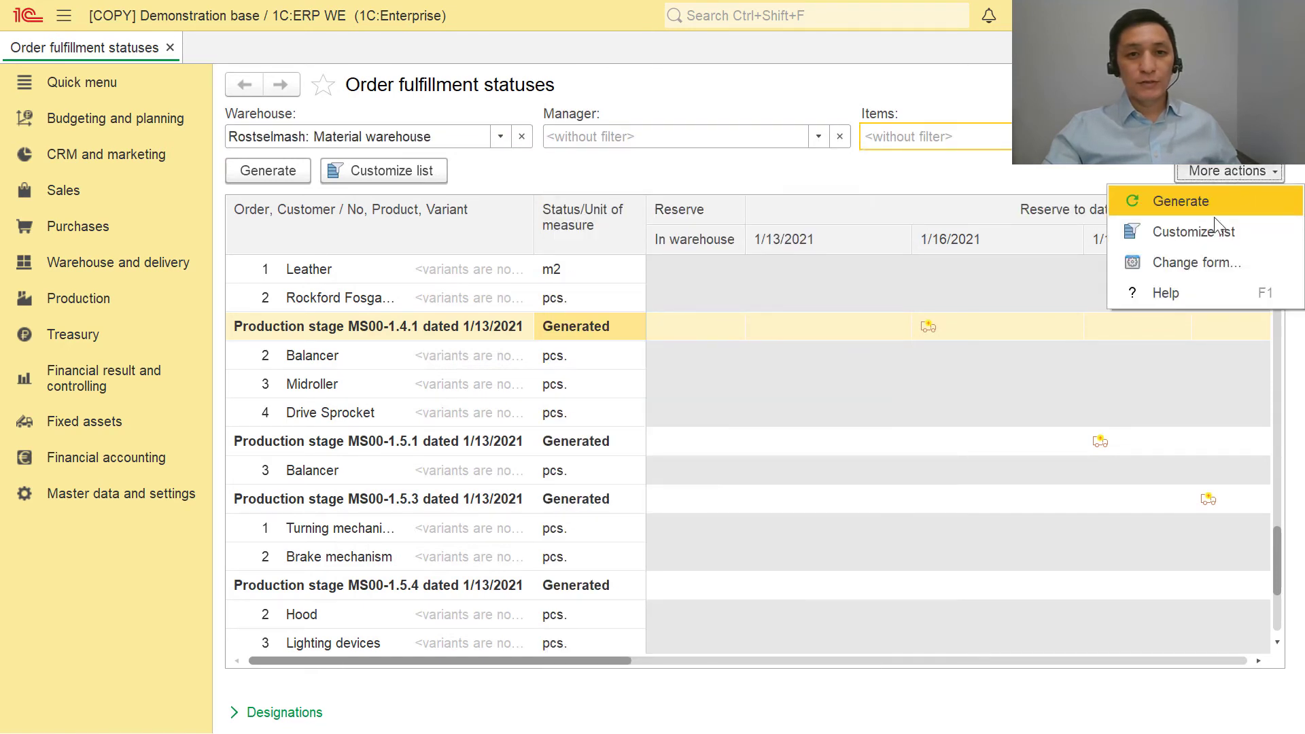
left_click(1200, 237)
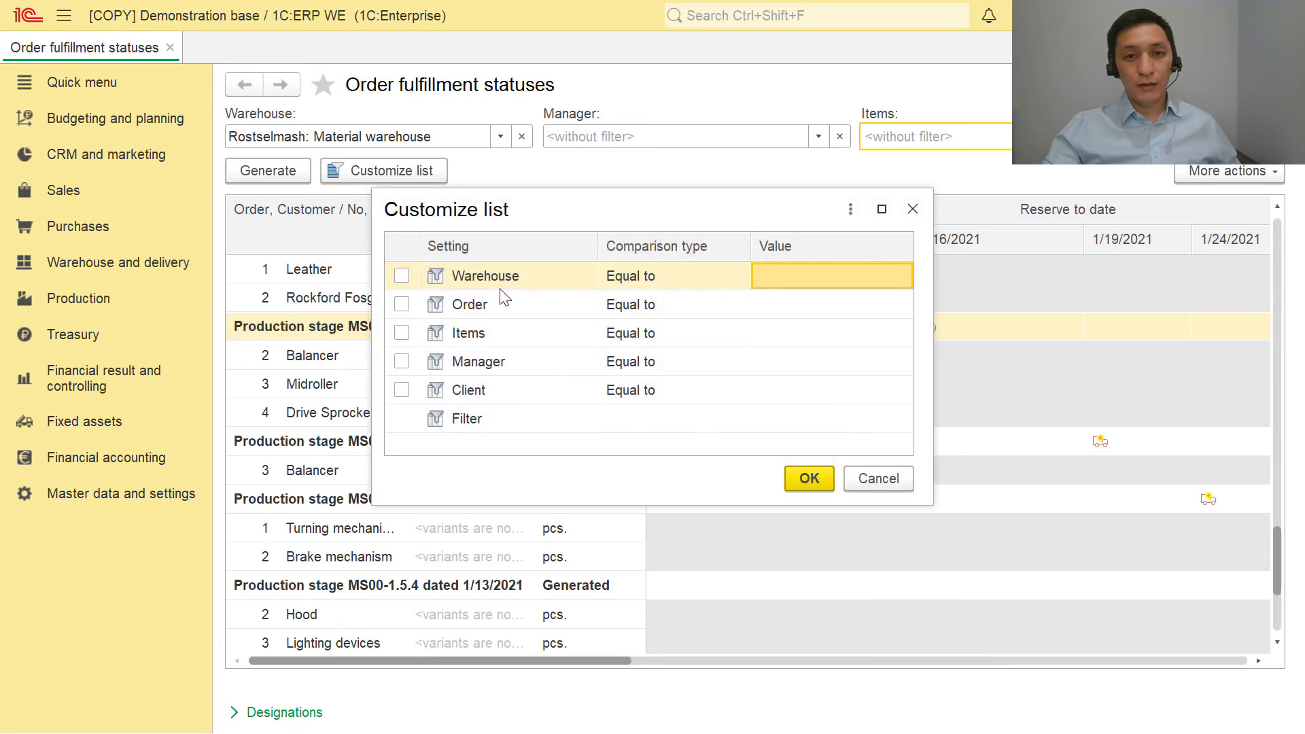
left_click(750, 305)
left_click(750, 304)
left_click(902, 306)
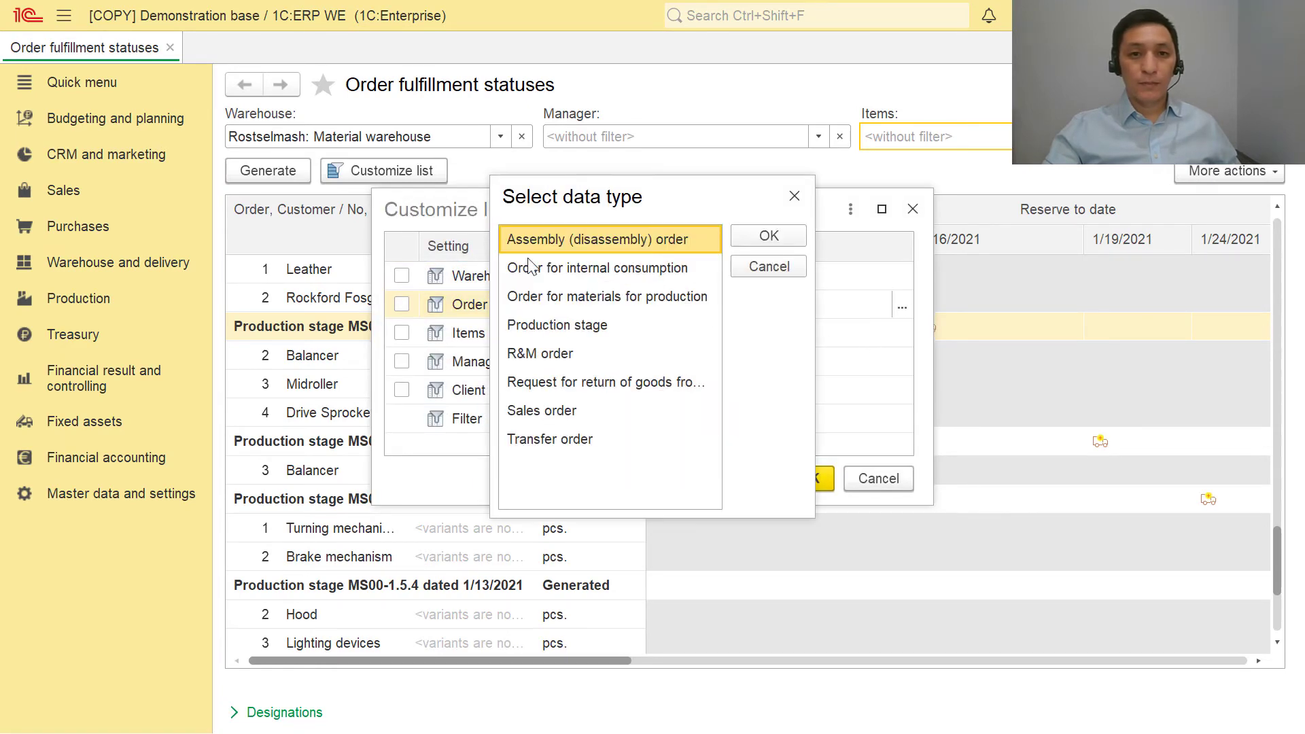
left_click(794, 196)
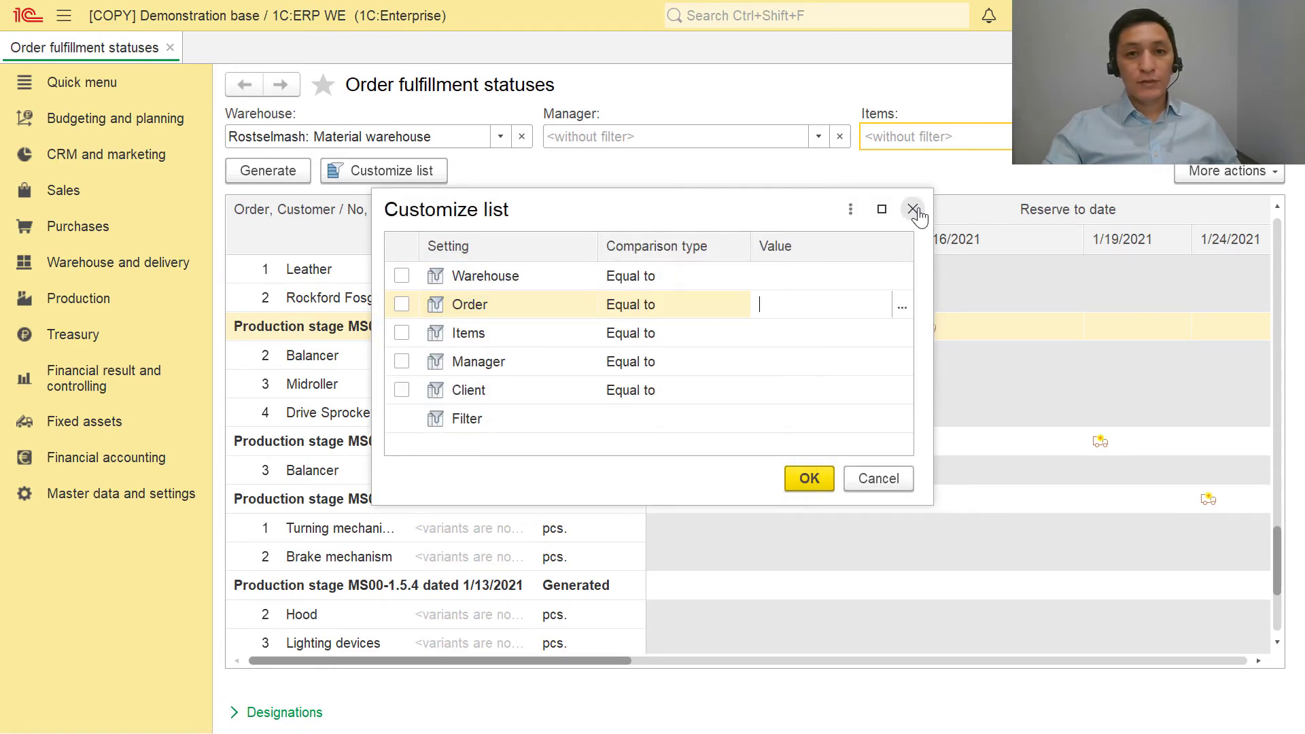
left_click(913, 210)
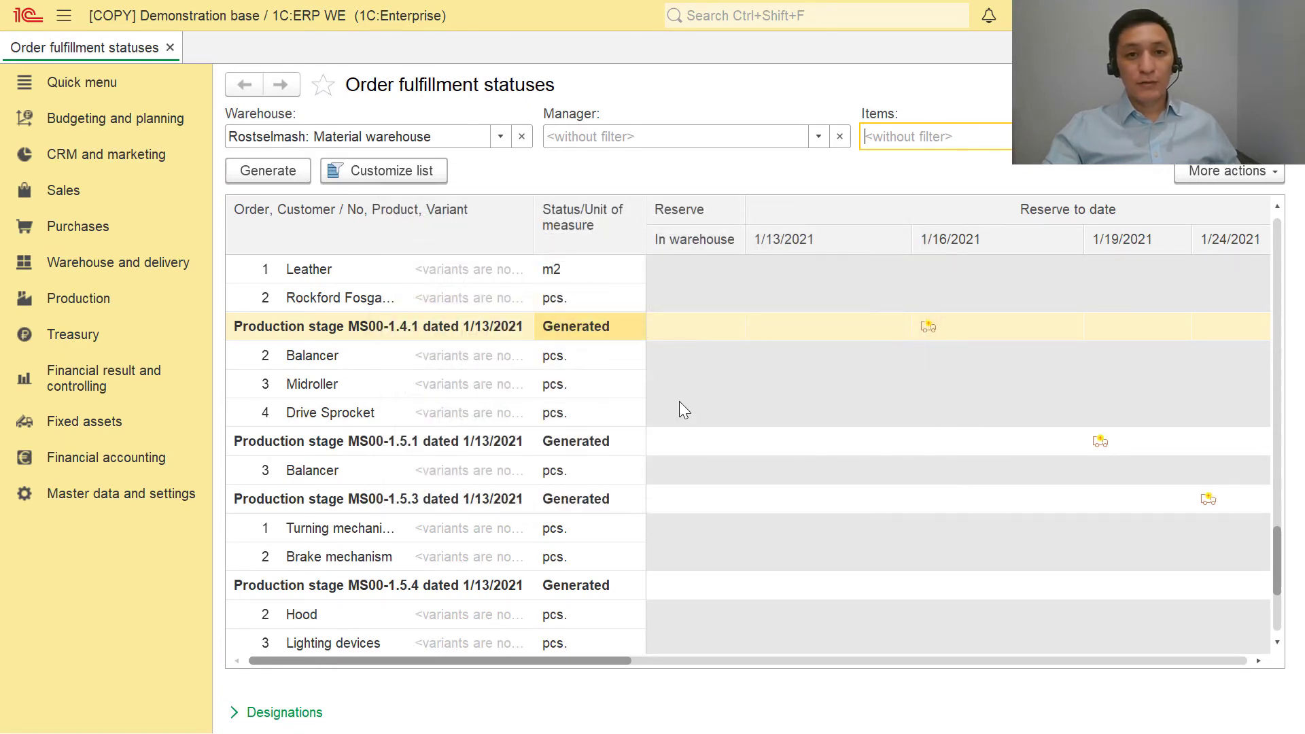
Examine production stage MS00-1.4.1 dated 1/13/2021 and its Balancer and Midroller rows, up to stage MS00-1.5.1
left_click(728, 329)
key("Right")
key("Right")
key("Right")
left_click(265, 328)
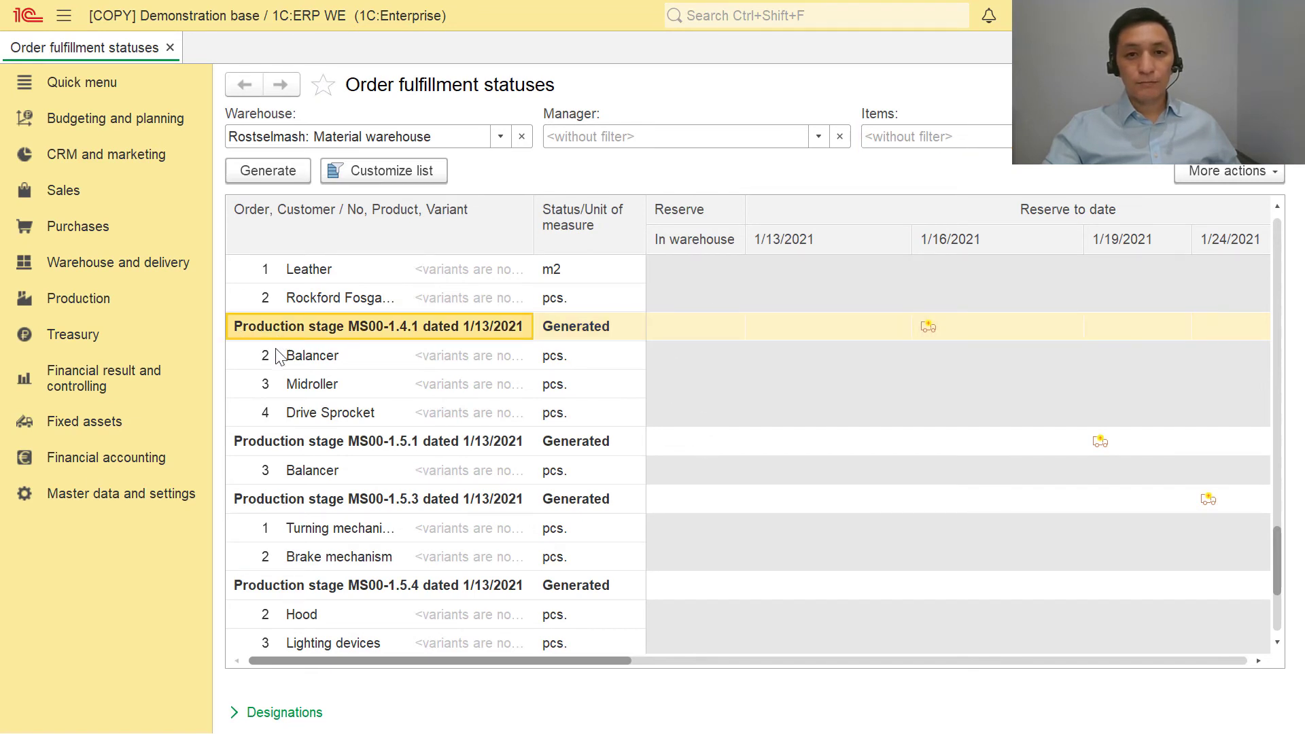
left_click(307, 356)
left_click(310, 384)
left_click(317, 442)
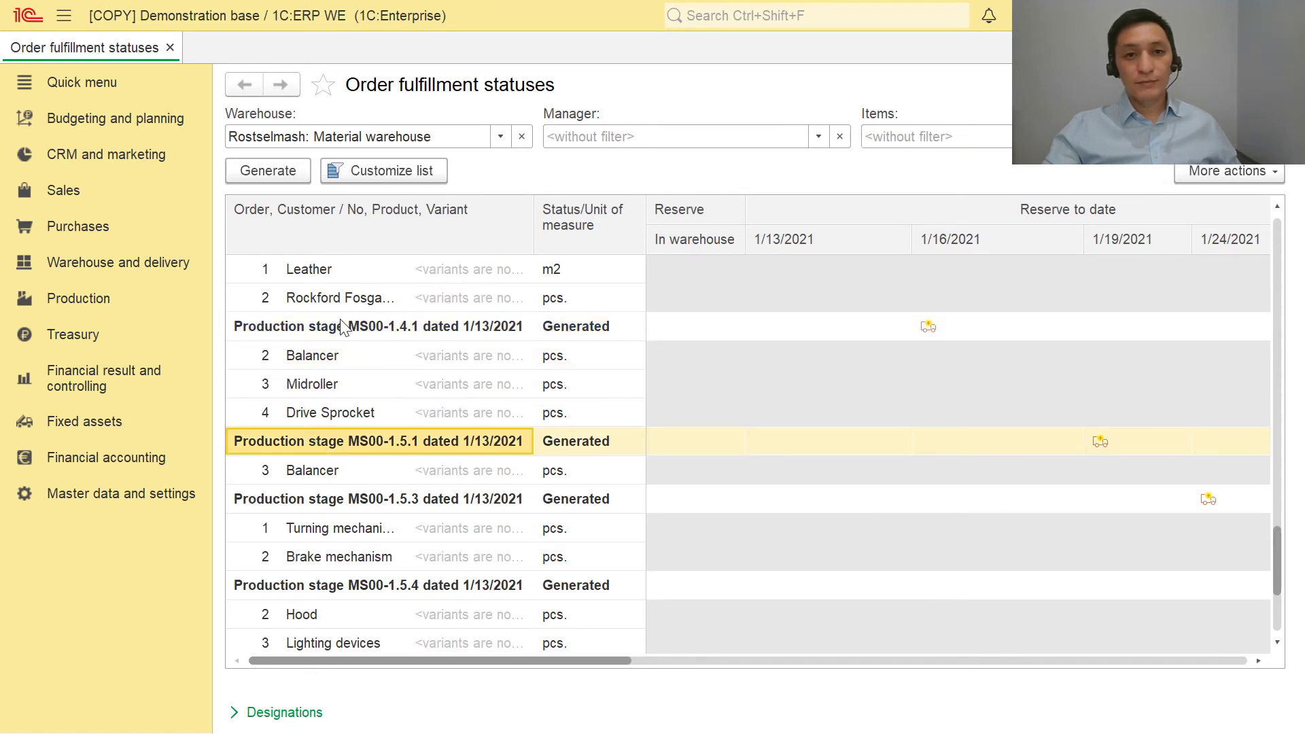
Examine the status of production stage MS00-1.5.2 dated 1/13/2021 and the units of its two materials
scroll(341, 321, "up", 1)
left_click(563, 350)
left_click(488, 348)
left_click(491, 391)
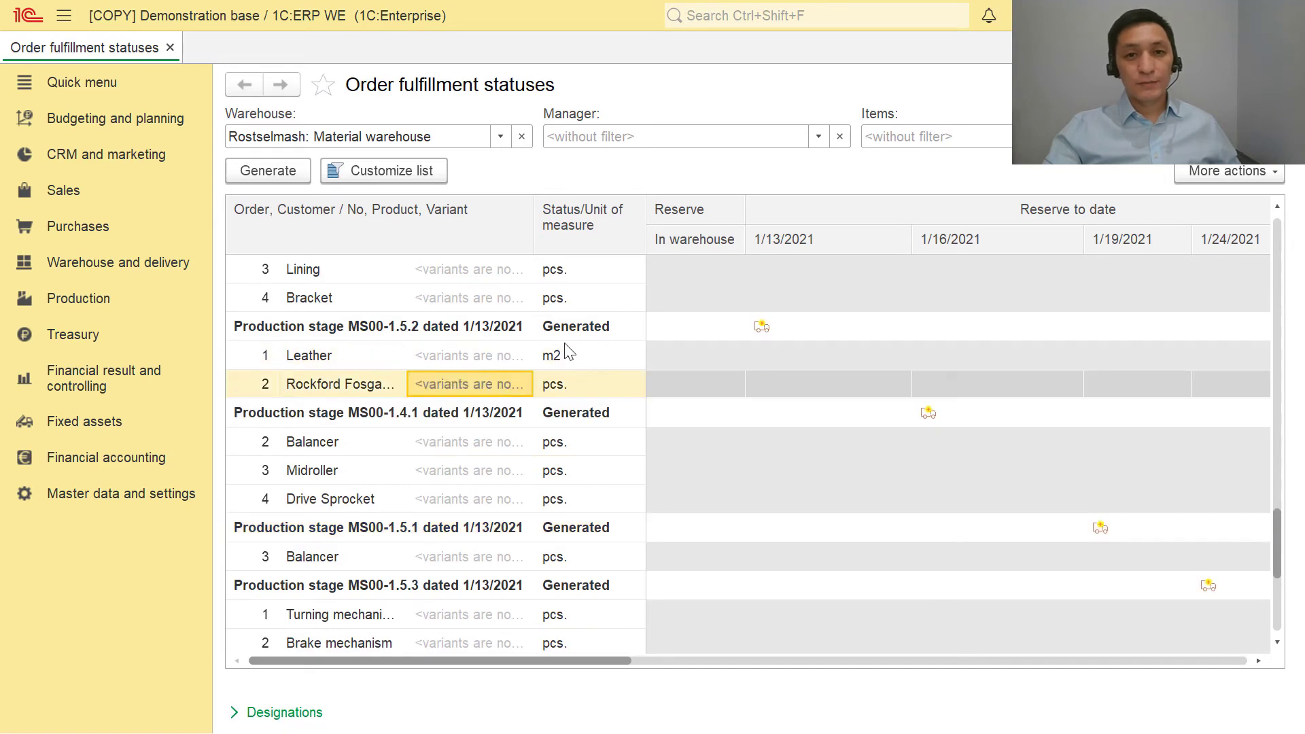
left_click(566, 334)
left_click(568, 360)
left_click(571, 384)
Examine the reserve dates, supply quantity, delivery date and warehouse of the Leather row and the material below it in stage MS00-1.5.2
left_click(789, 360)
key("Right")
key("Right")
key("Right")
key("Right")
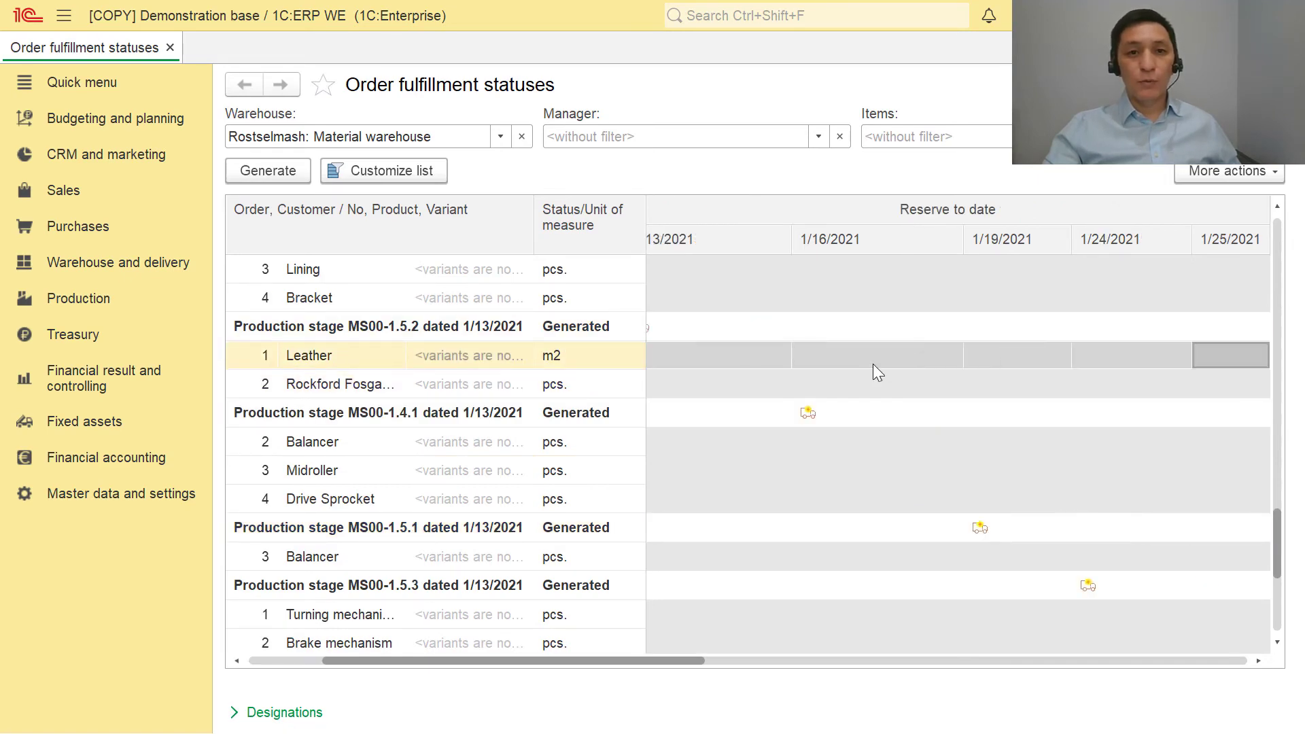
key("Right")
key("Right")
key("Right")
key("Right")
key("Right")
key("Left")
key("Left")
key("Left")
key("Left")
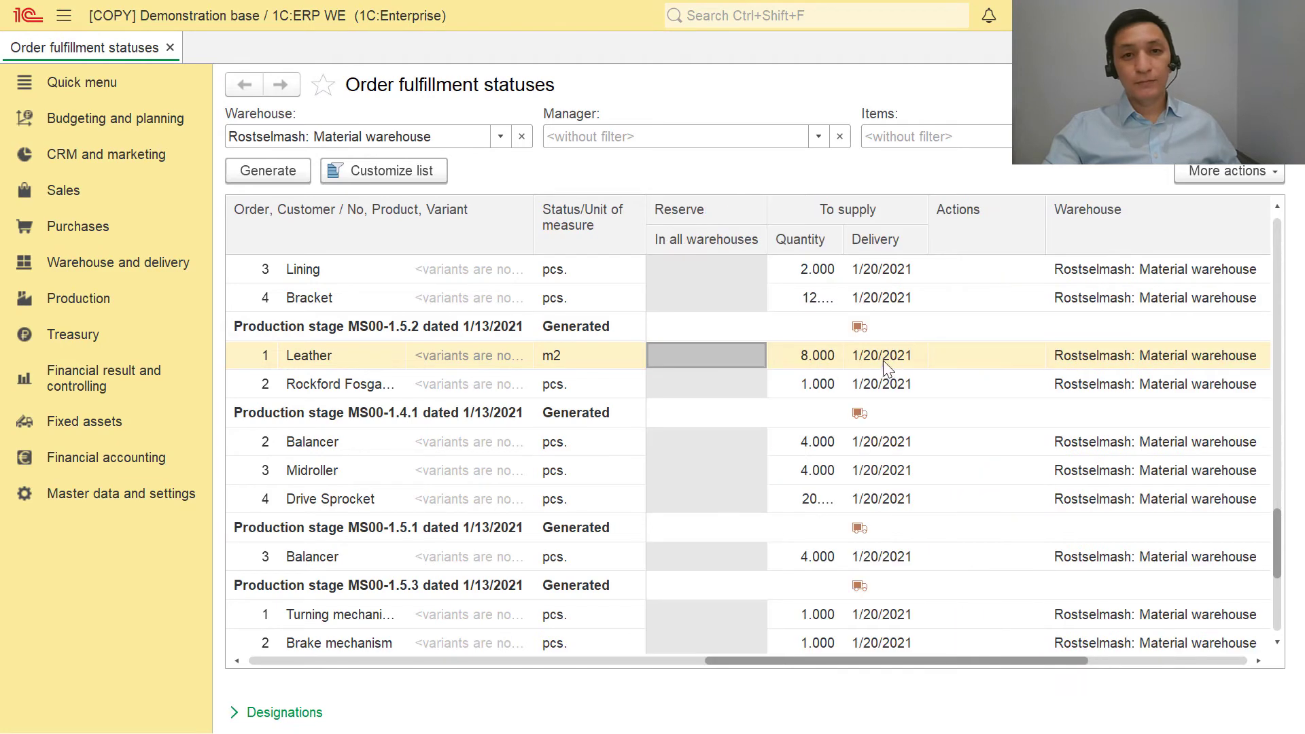
left_click(886, 355)
key("Down")
left_click(1098, 359)
key("Down")
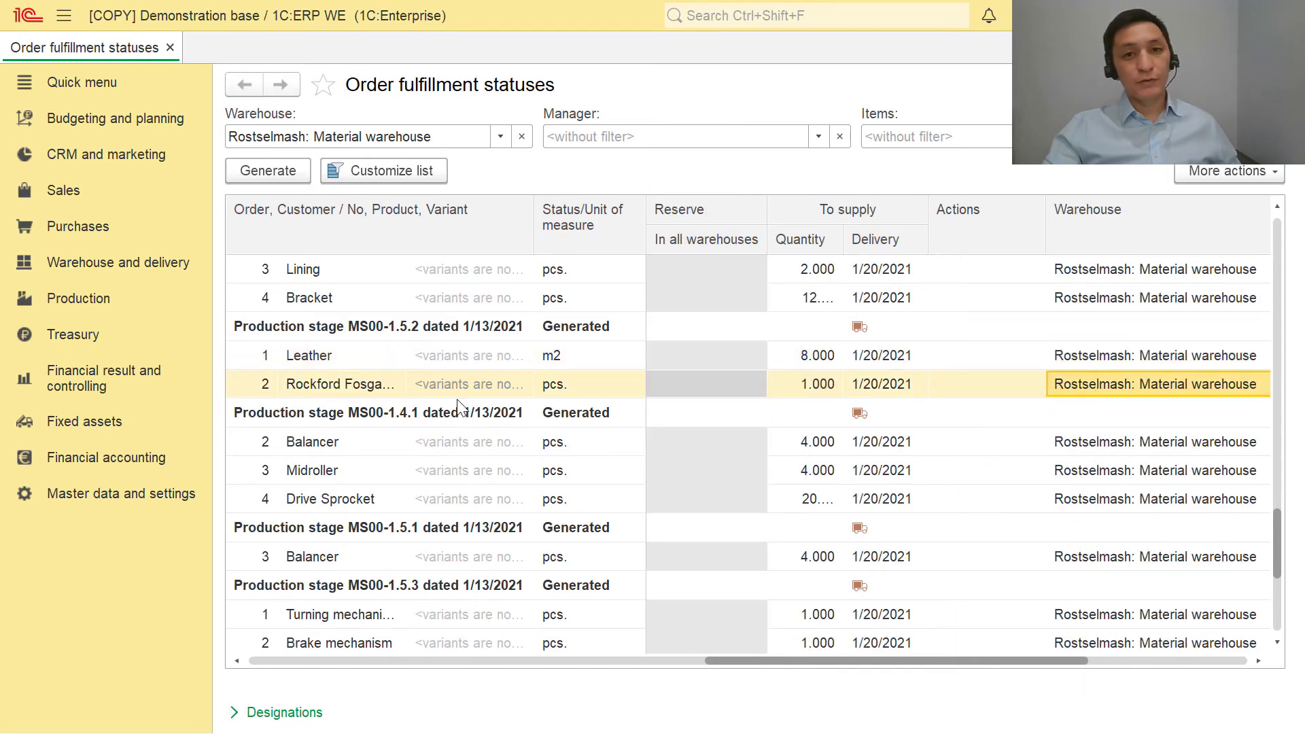
left_click(324, 365)
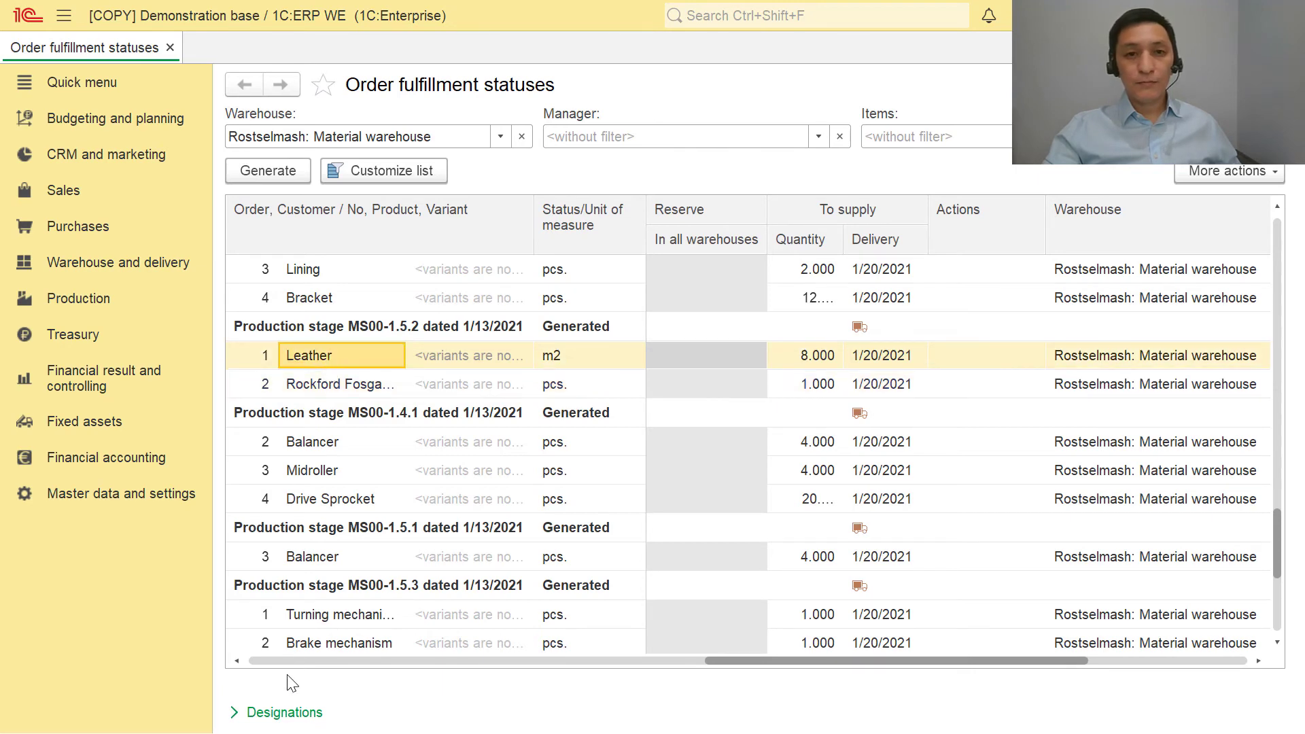
Expand the Designations legend and check the Leather row's reserve dates and supply columns against it
left_click(283, 714)
left_click(739, 345)
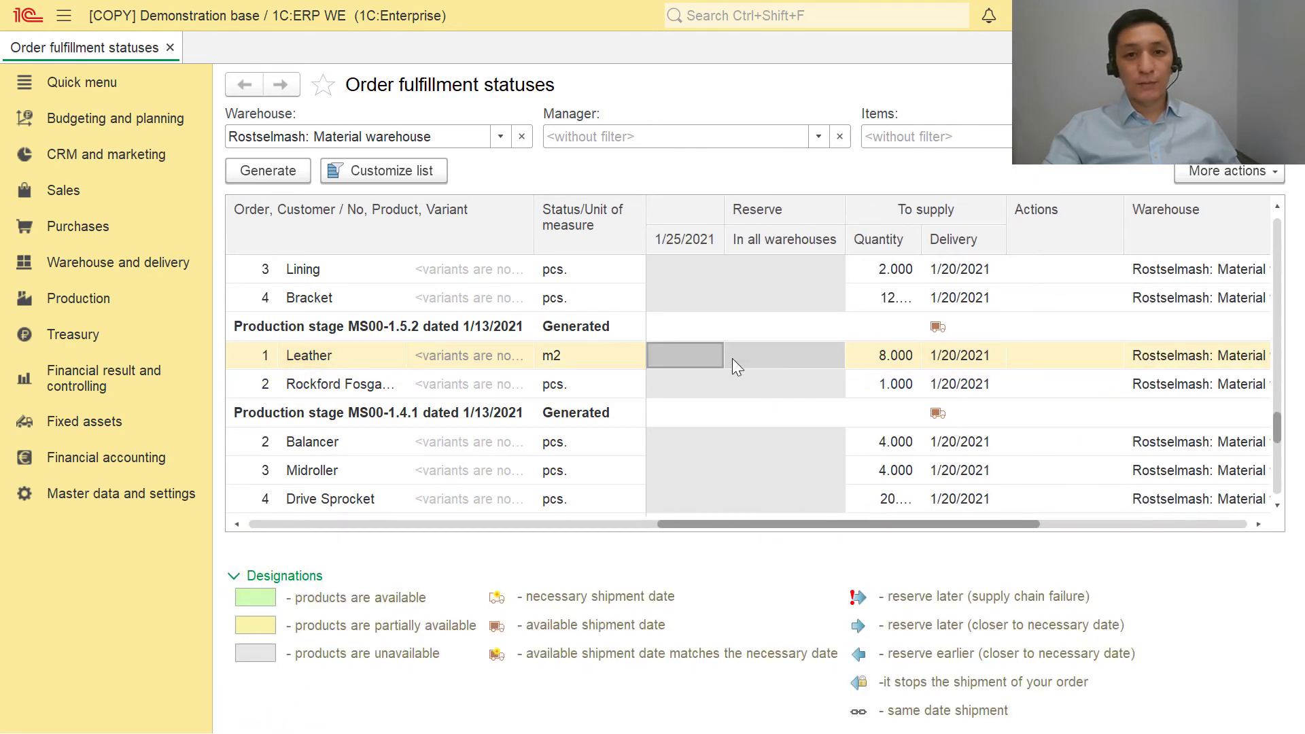
key("Left")
key("Left")
key("Left")
key("Left")
key("Right")
key("Right")
key("Right")
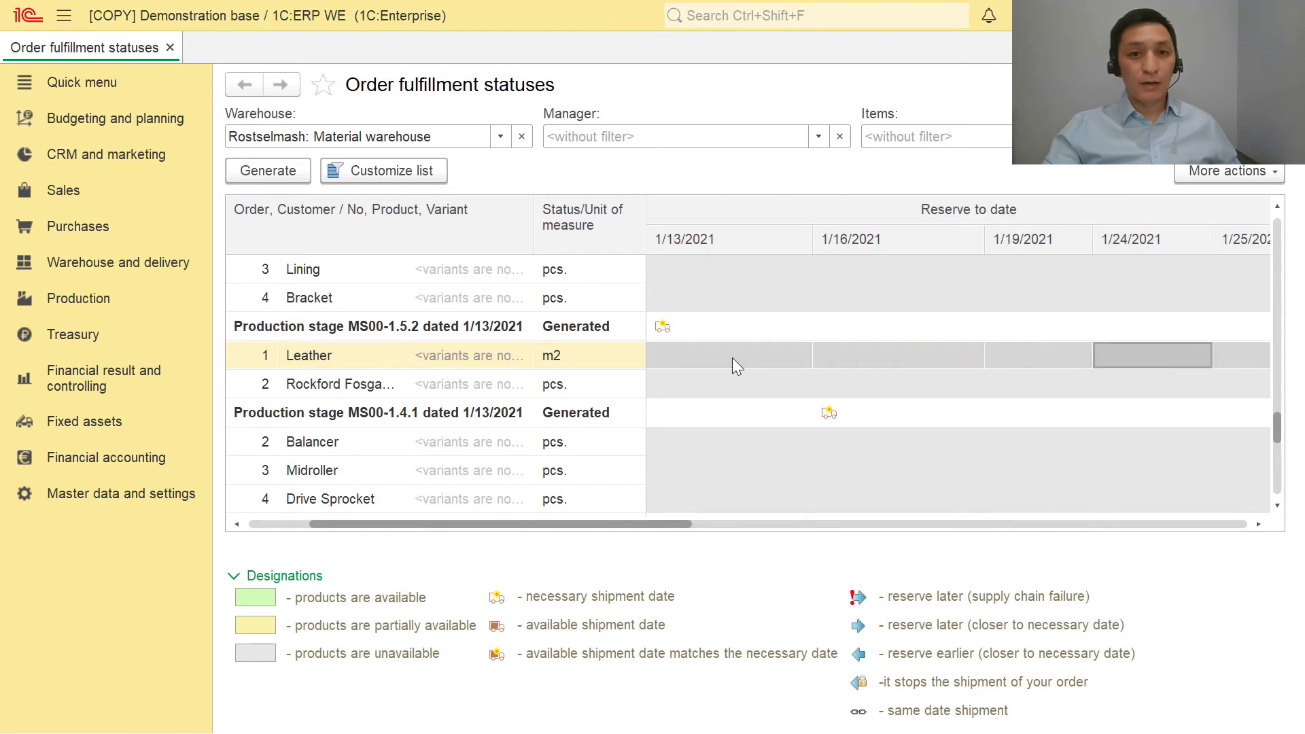
key("Right")
key("Right")
key("Right")
key("Right")
key("Right")
Examine the actions offered for the stages dated 1/13/2021, and return to the Leather row's reserve for 1/24/2021
left_click(732, 358)
scroll(776, 357, "up", 5)
scroll(772, 382, "down", 3)
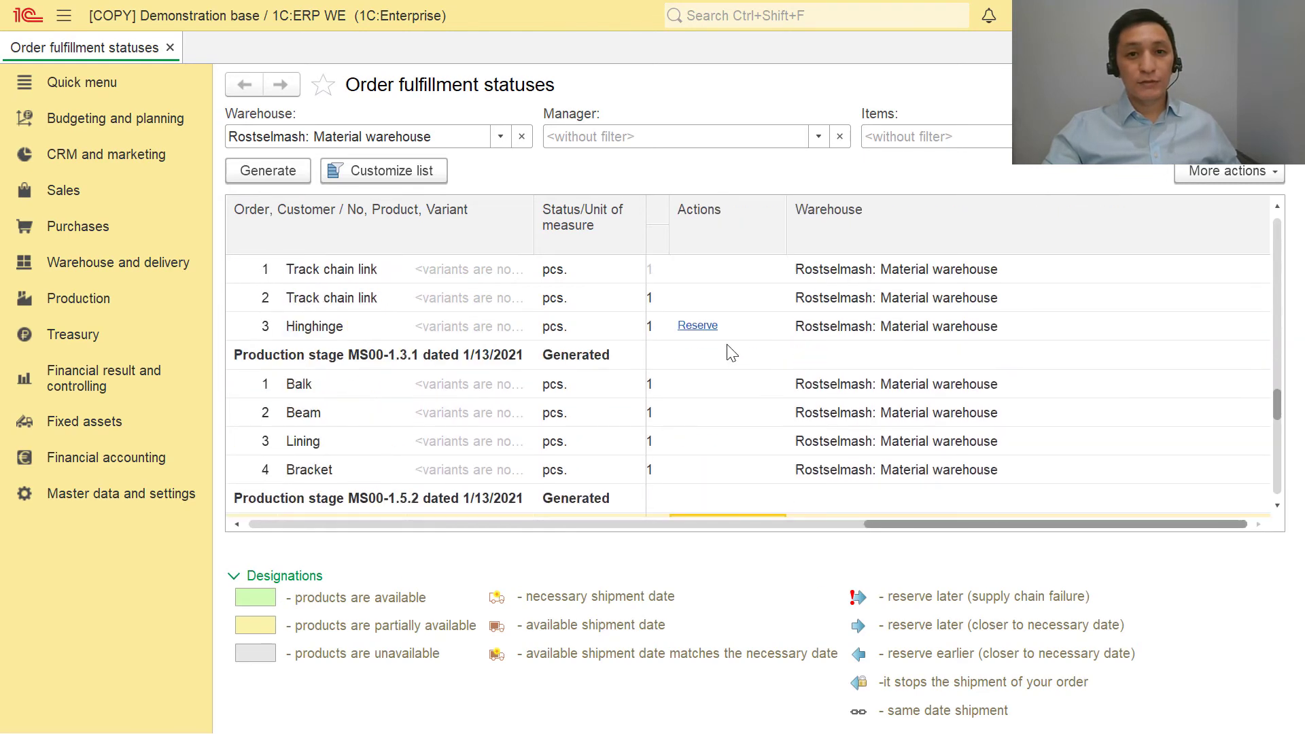
scroll(760, 357, "up", 1)
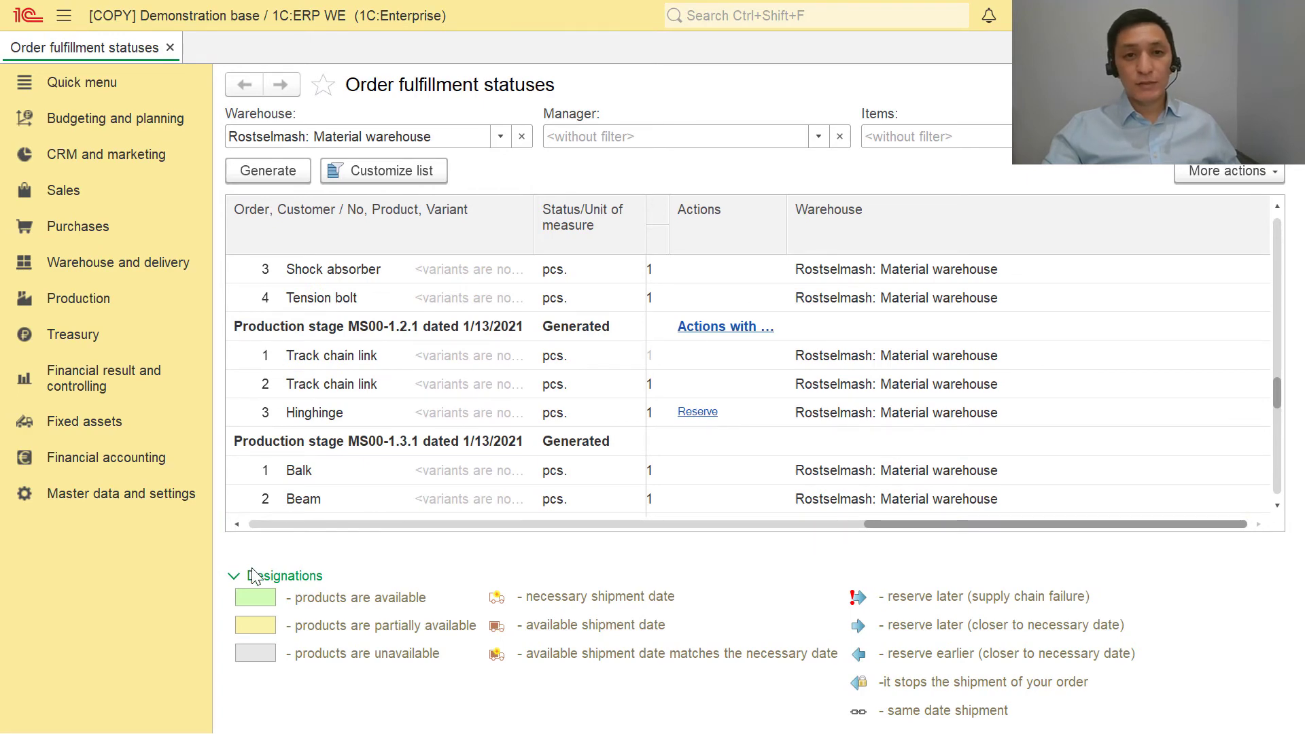
scroll(802, 433, "down", 3)
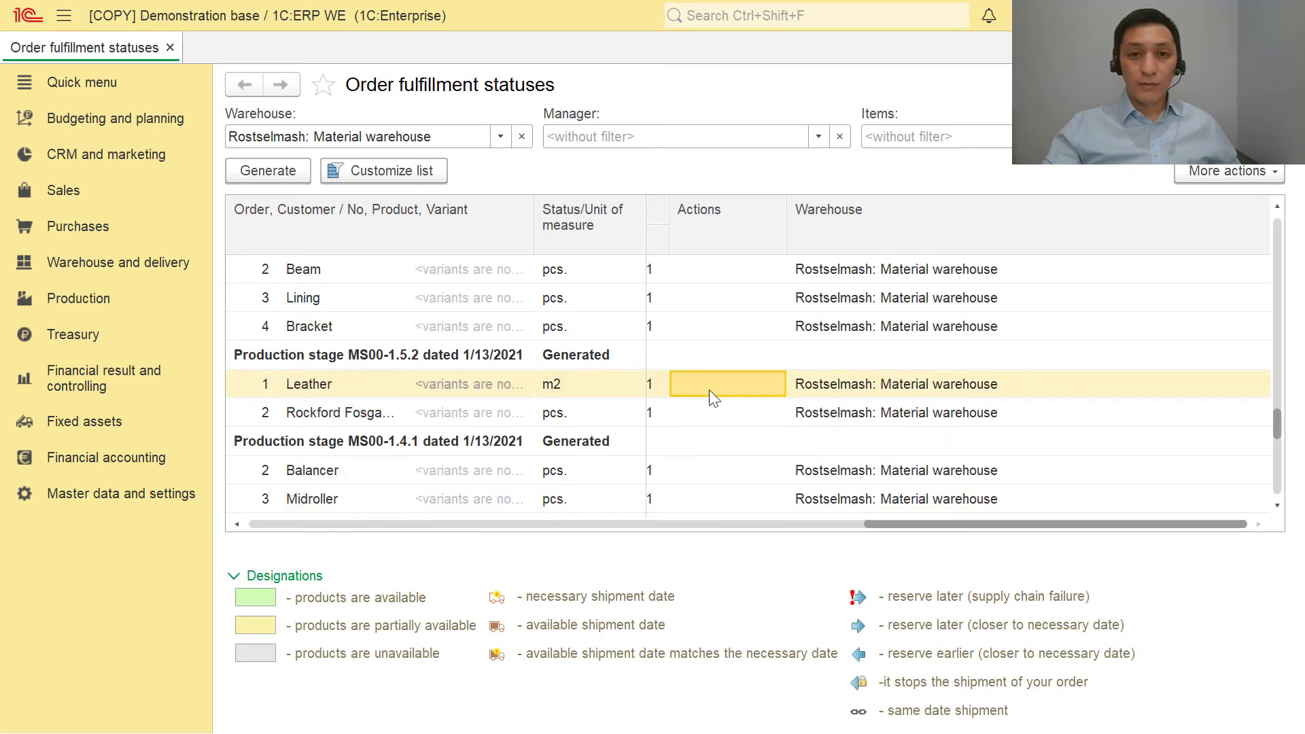
key("Left")
key("Left")
key("Left")
key("Left")
key("Left")
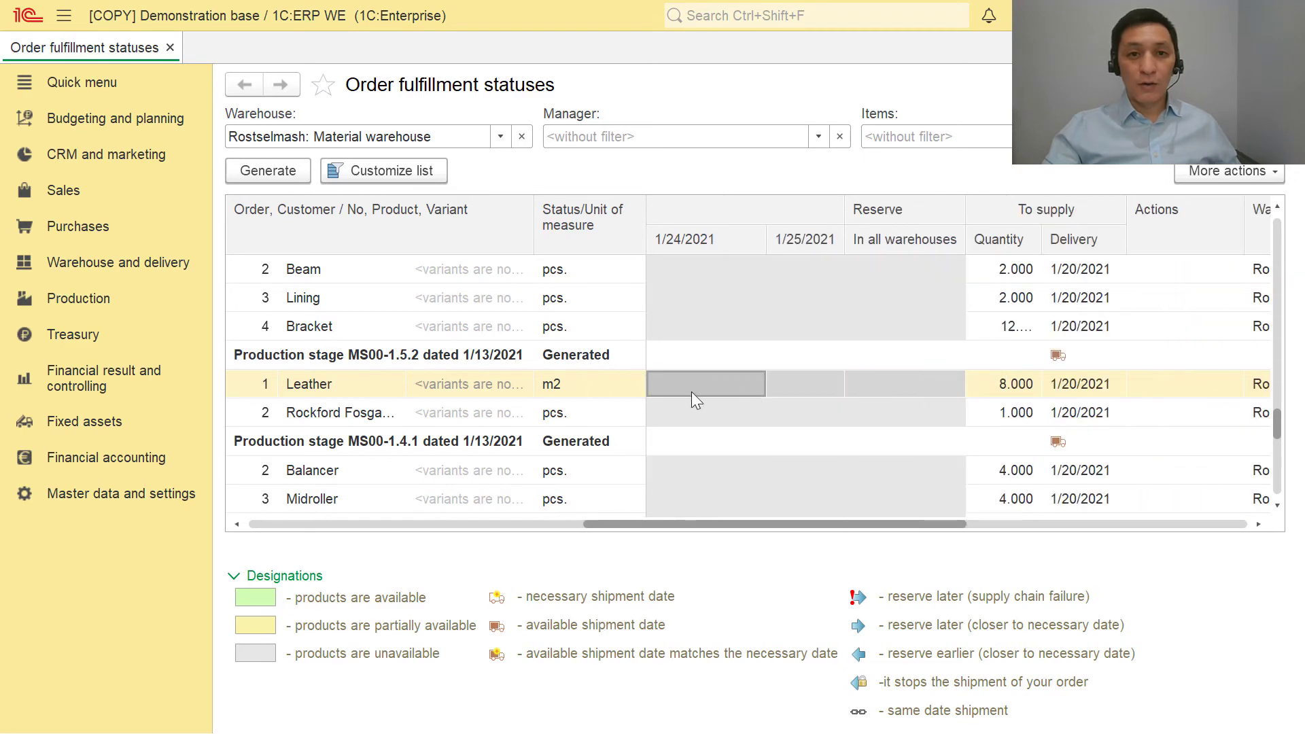
Check the in-warehouse and 1/13/2021 reserve of the Hinghinge row, above stage MS00-1.3.1, against the Designations legend
key("Left")
key("Left")
key("Left")
key("Left")
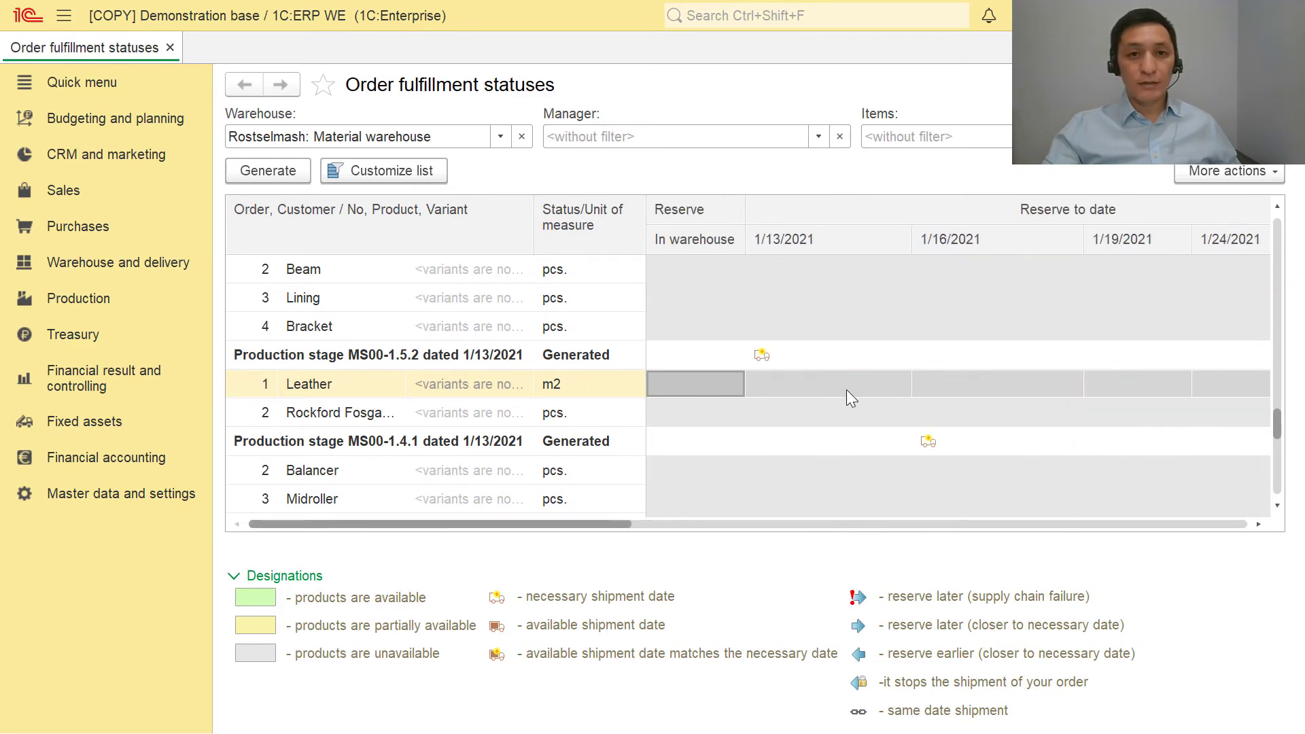
scroll(790, 401, "up", 1)
scroll(789, 395, "down", 1)
scroll(790, 395, "up", 6)
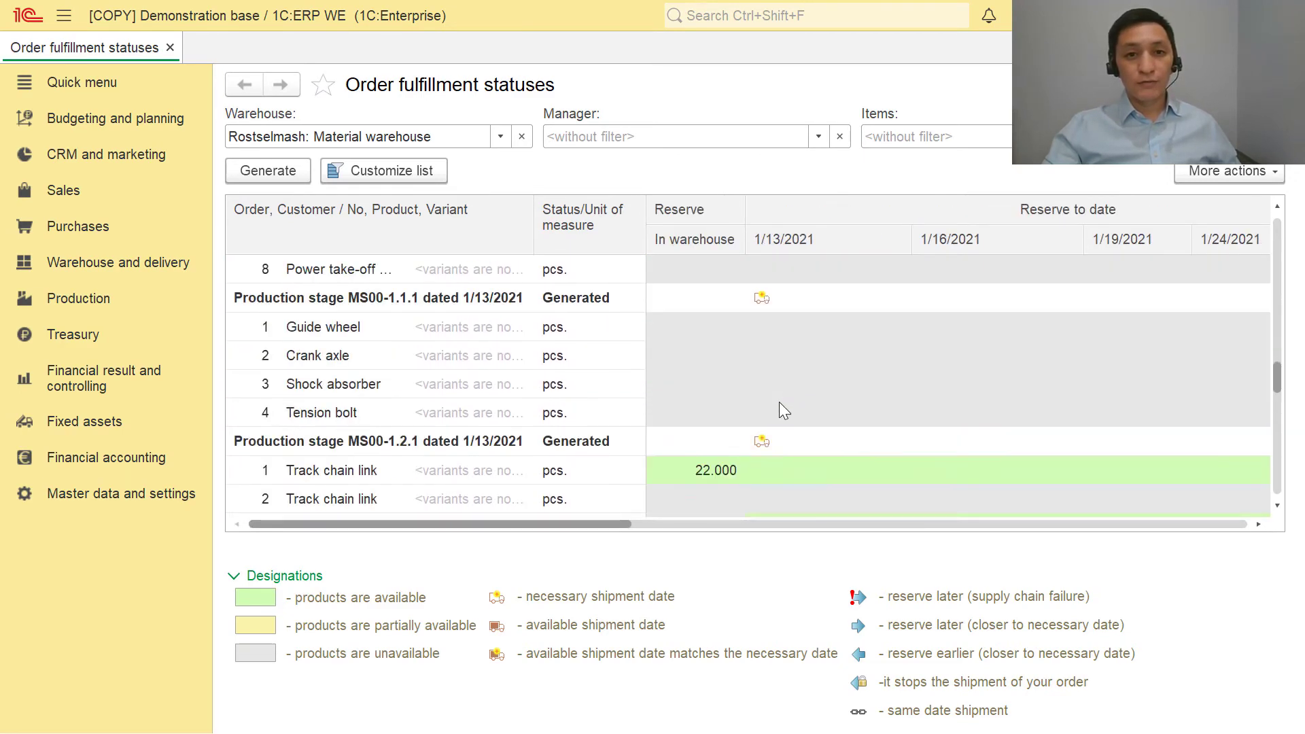
scroll(779, 401, "down", 4)
left_click(783, 307)
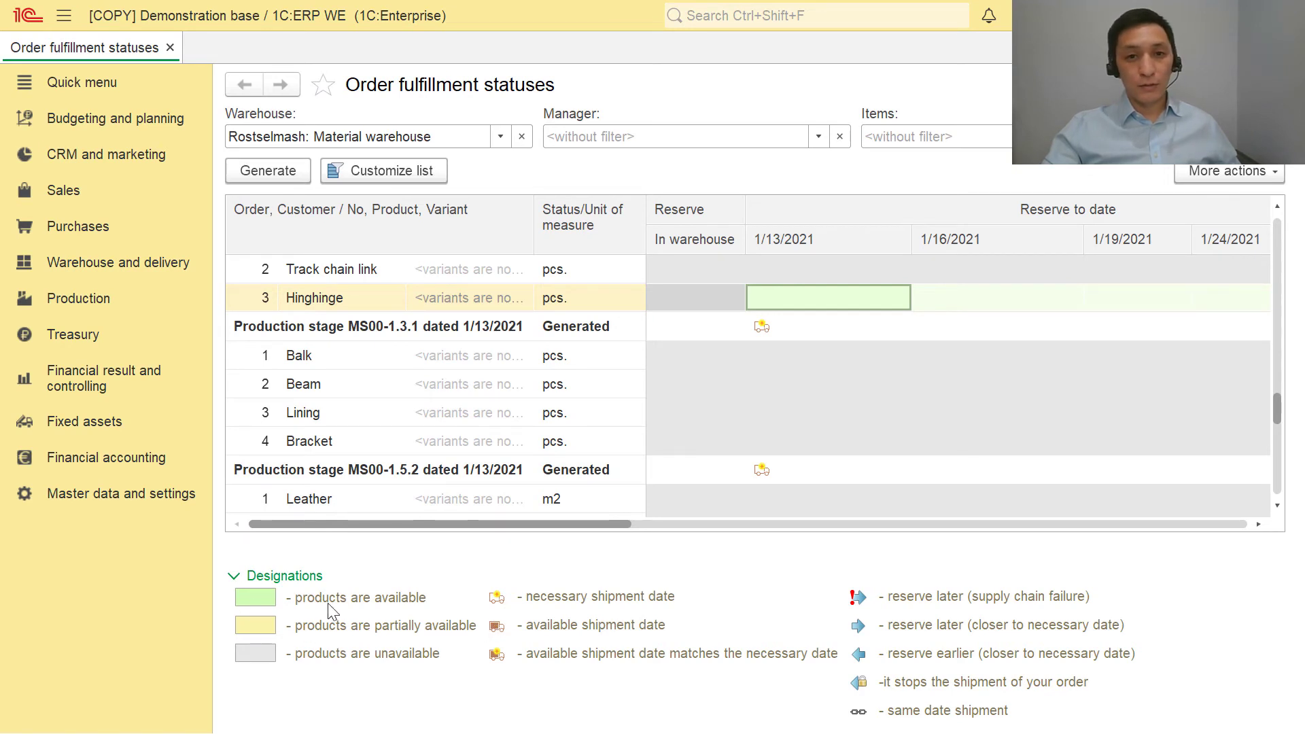
left_click(730, 300)
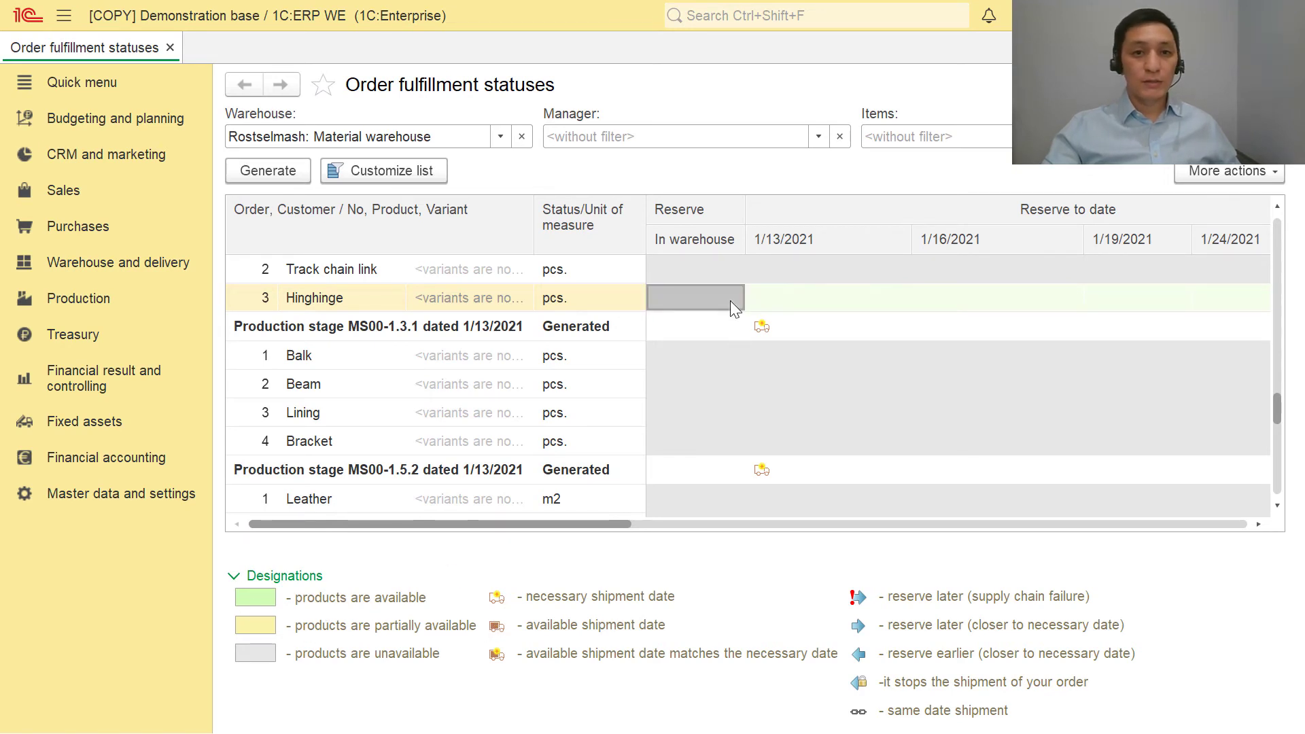
Open production stage MS00-1.5.2 and check the supply actions set for its Leather and Rockford Fosgate materials
scroll(725, 445, "down", 4)
scroll(713, 432, "up", 2)
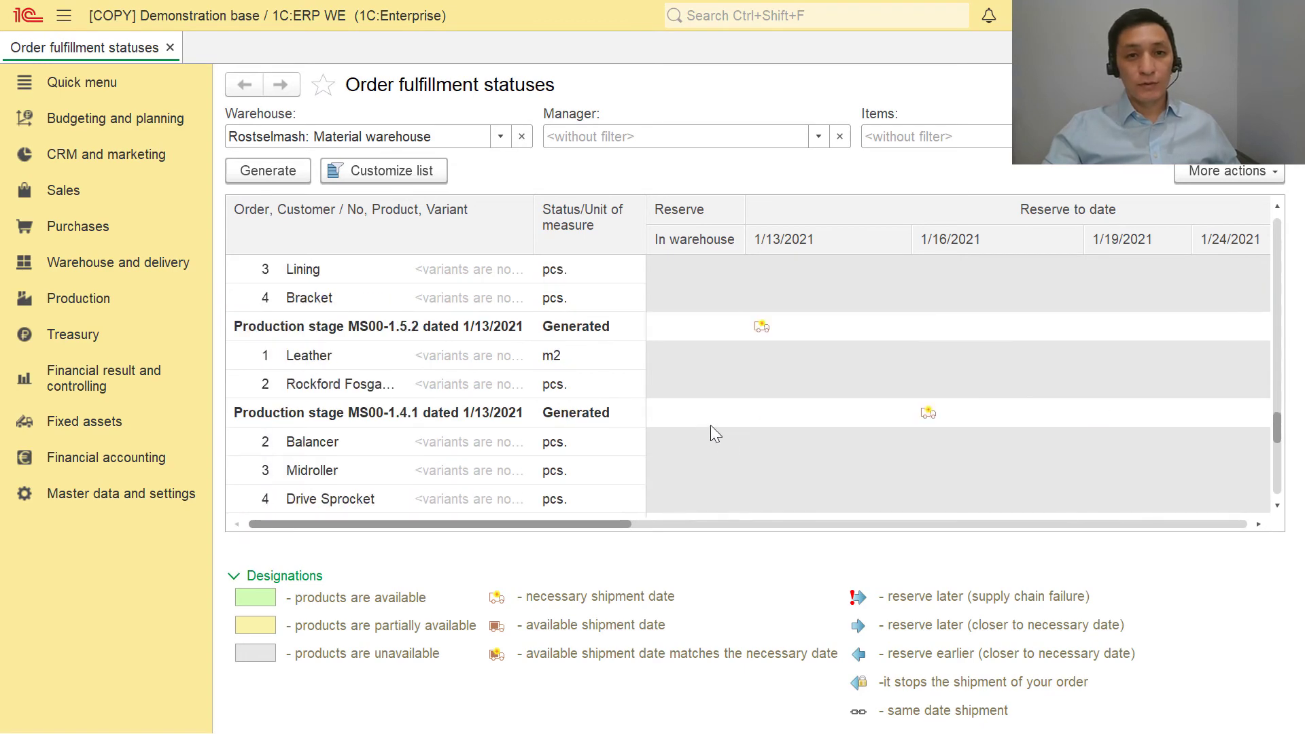
double_click(411, 340)
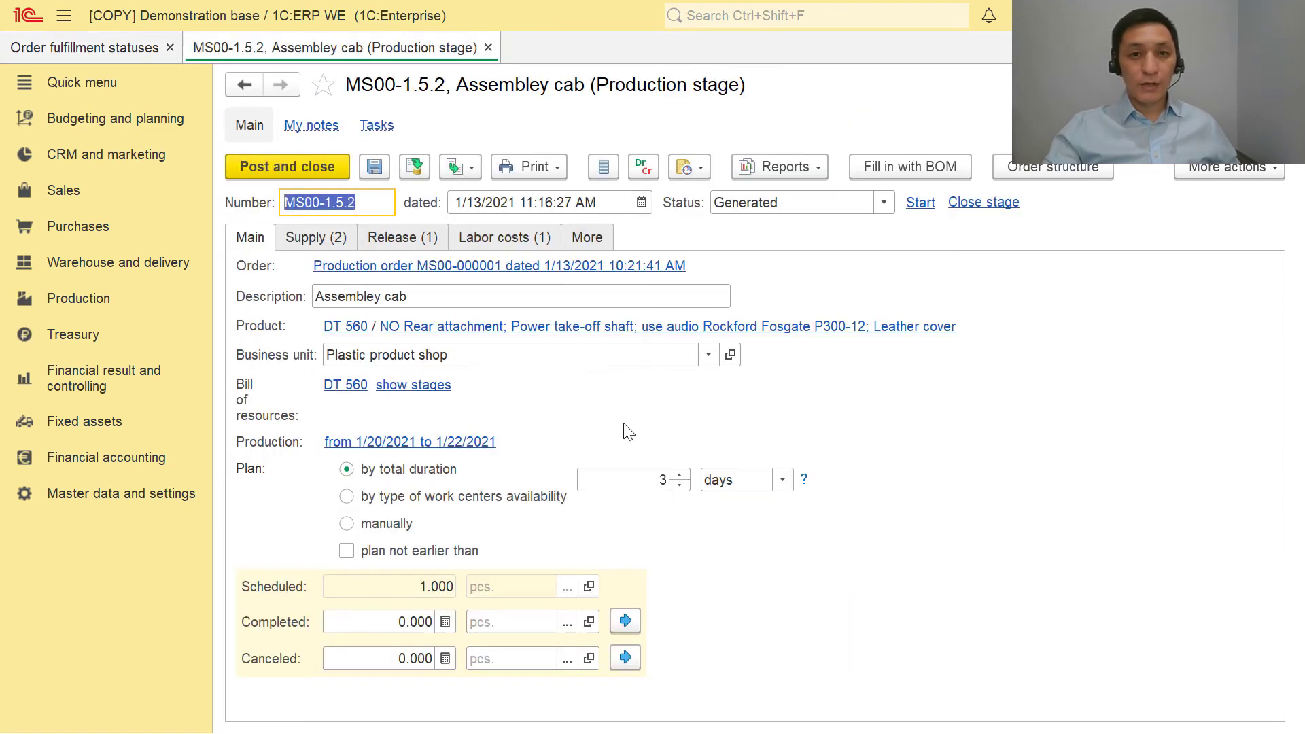
left_click(328, 243)
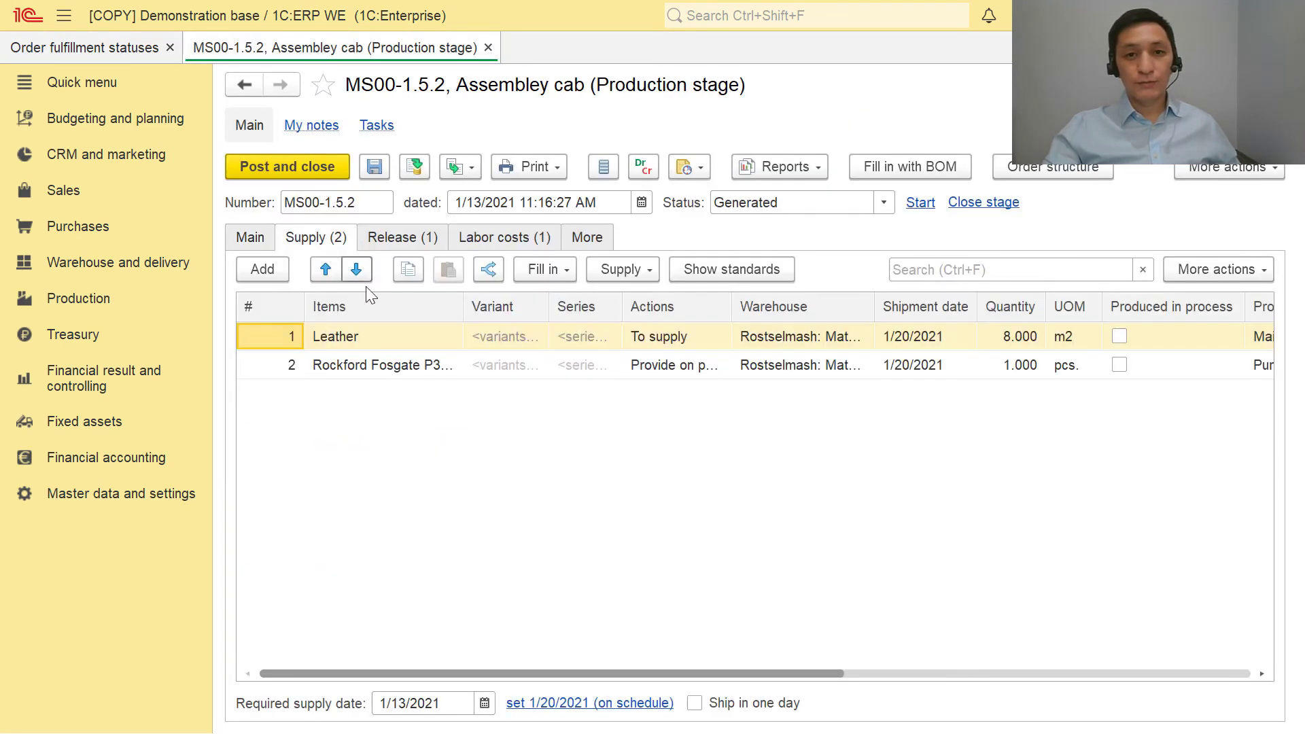
left_click(655, 340)
key("Down")
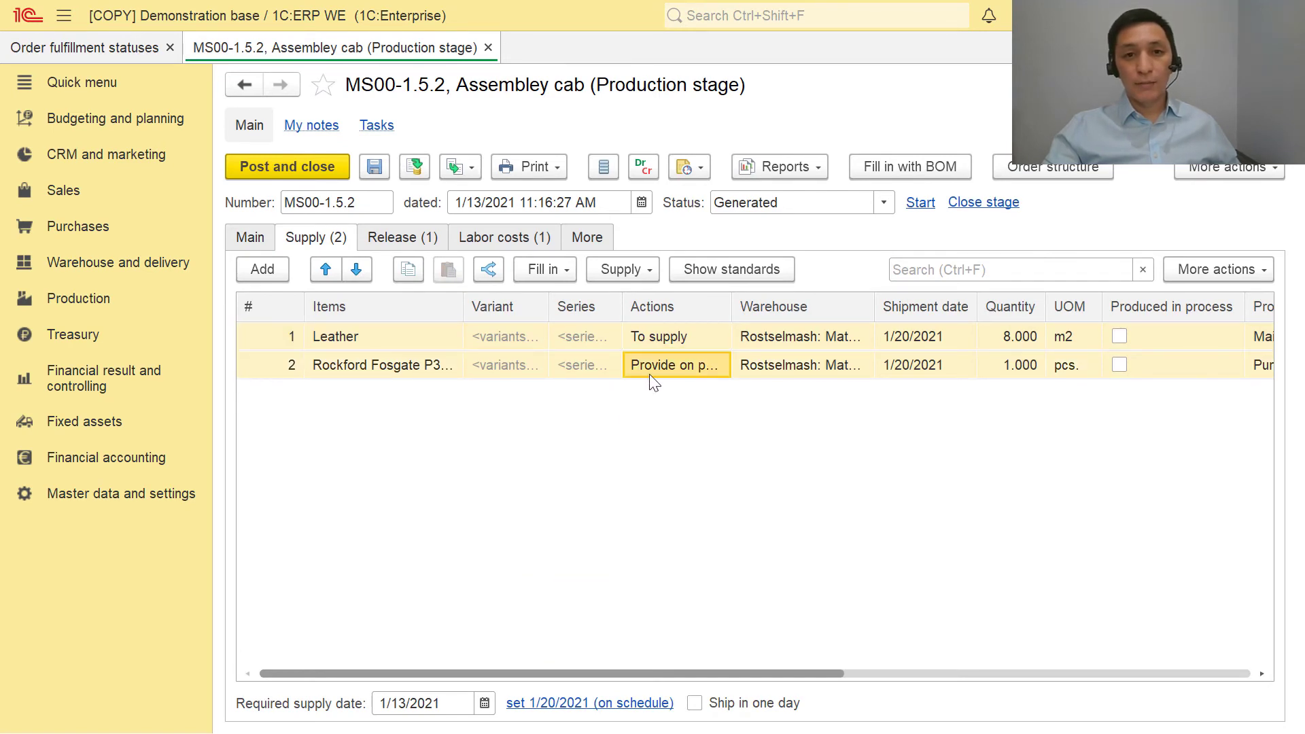
Look through the supply commands, check the shipment dates of both materials, and close production stage MS00-1.5.2
left_click(628, 277)
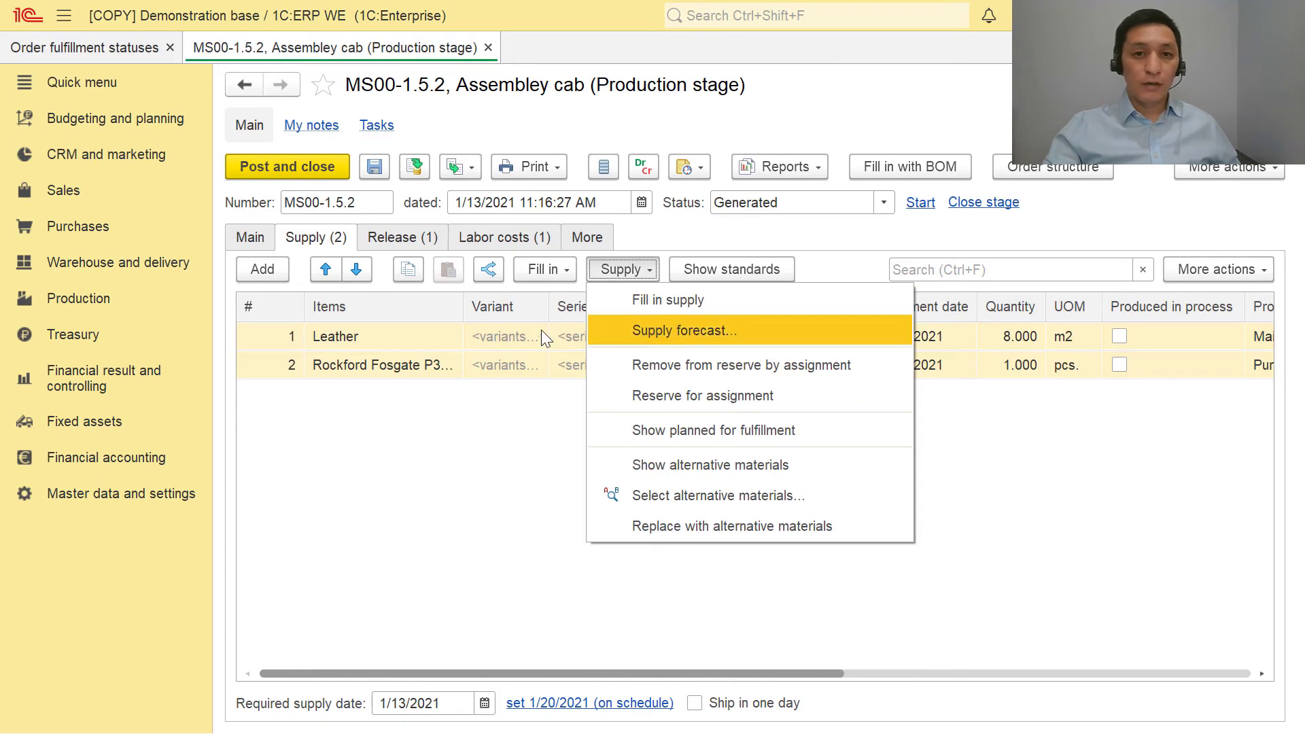
left_click(381, 338)
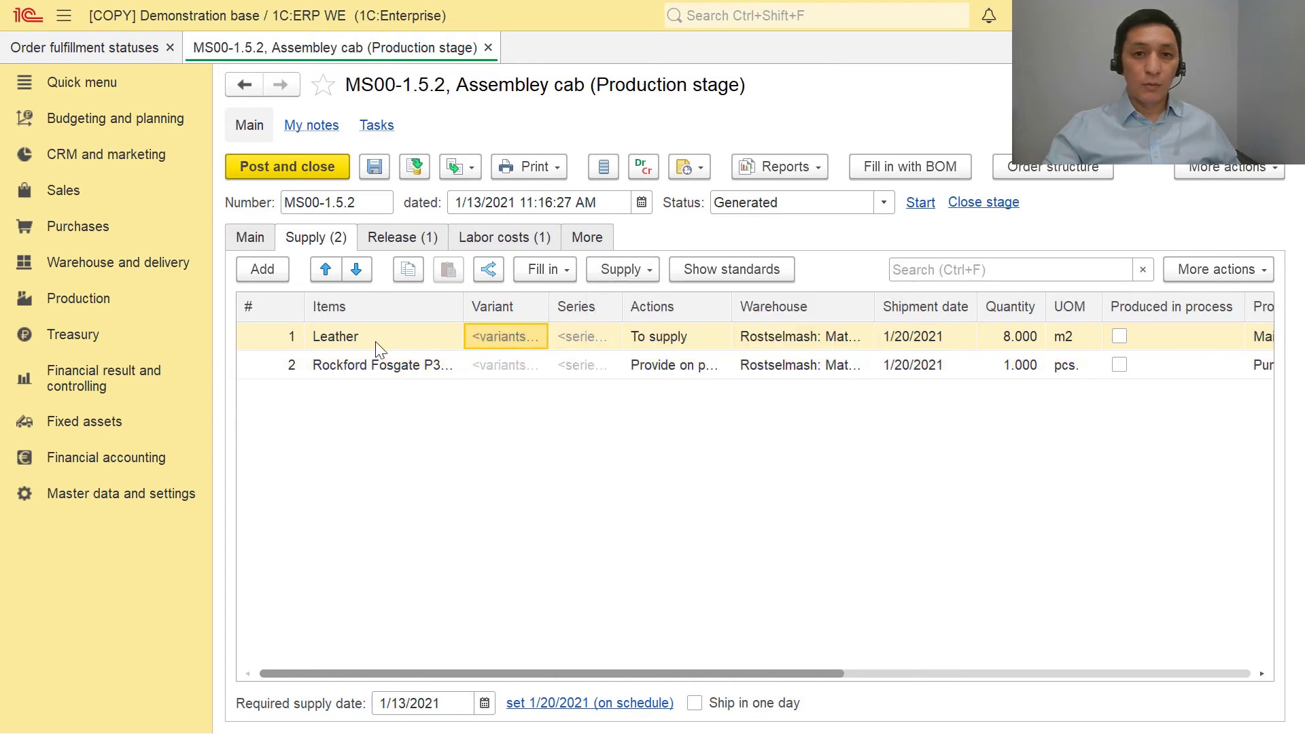
left_click(901, 346)
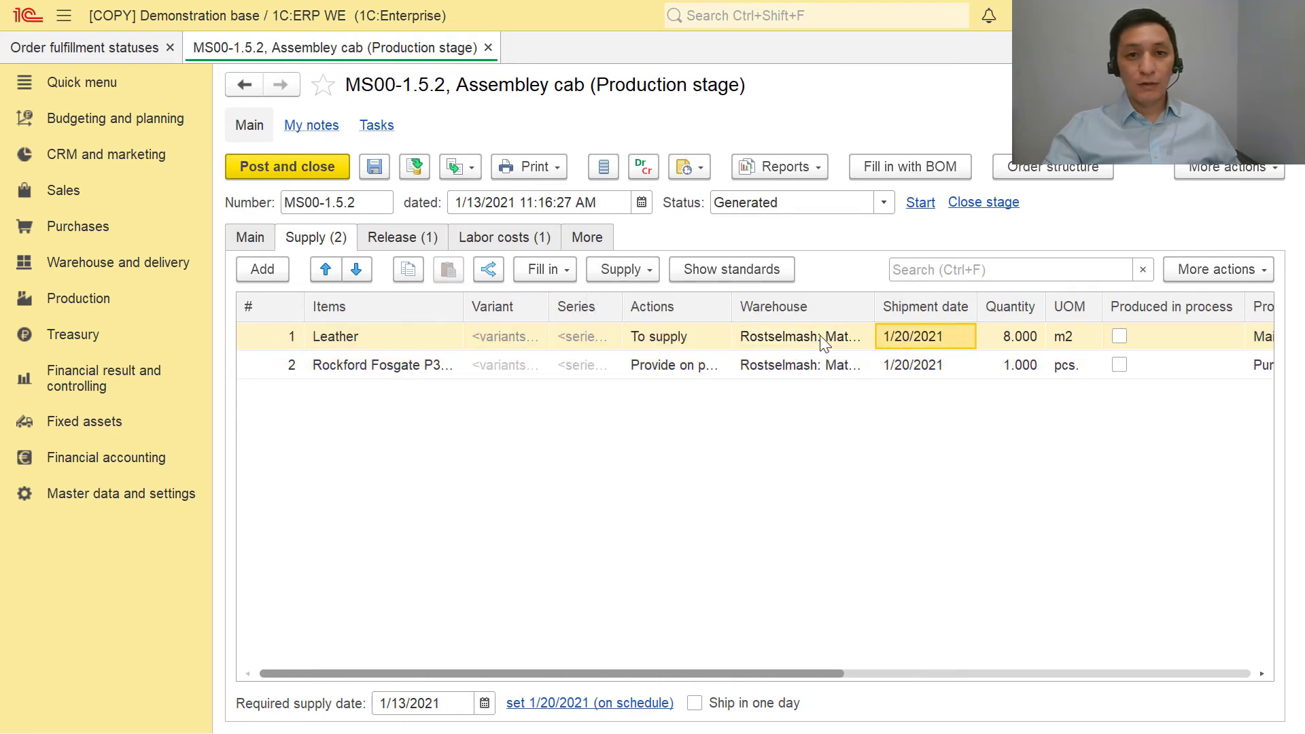
left_click(933, 374)
key("Up")
left_click(489, 48)
Compare the necessary shipment date of stage MS00-1.5.2 with its available shipment date and the Leather row's delivery date
left_click(740, 321)
key("Right")
key("Right")
key("Right")
key("Right")
key("Right")
key("Right")
key("Right")
key("Right")
key("Right")
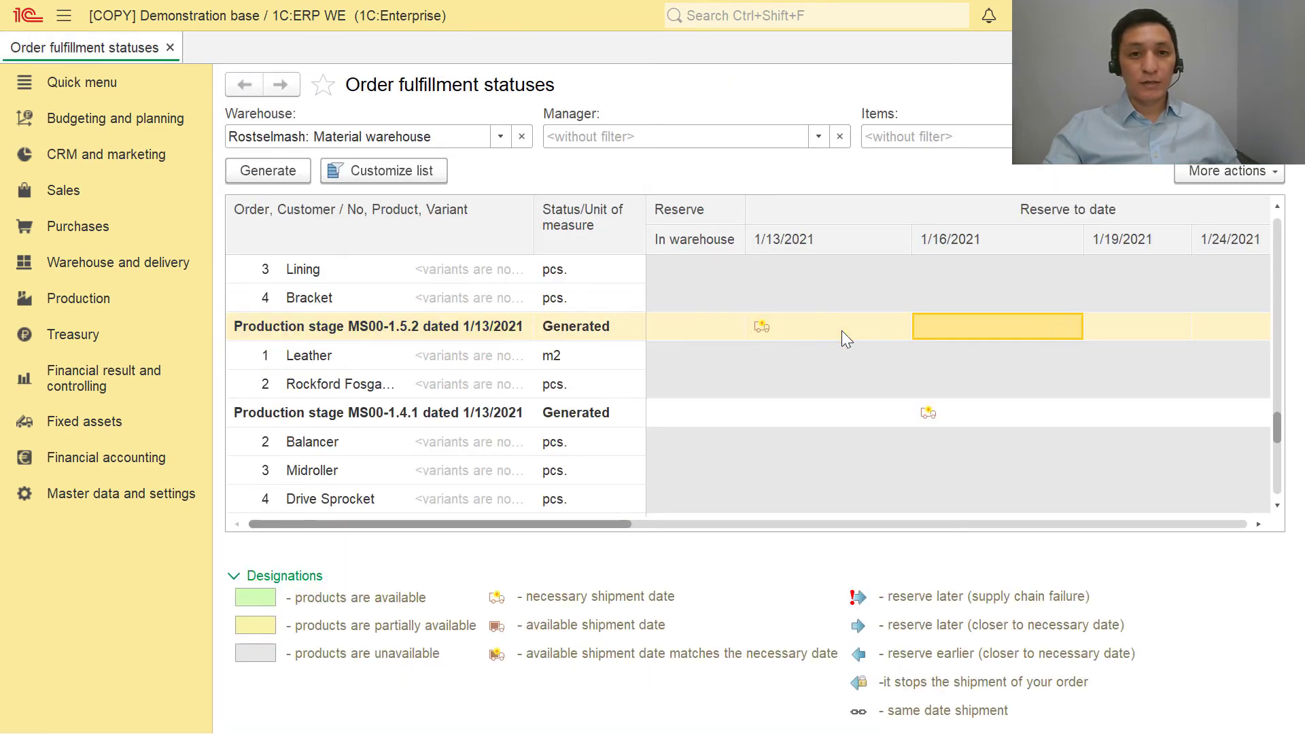
key("Left")
key("Left")
key("Left")
key("Left")
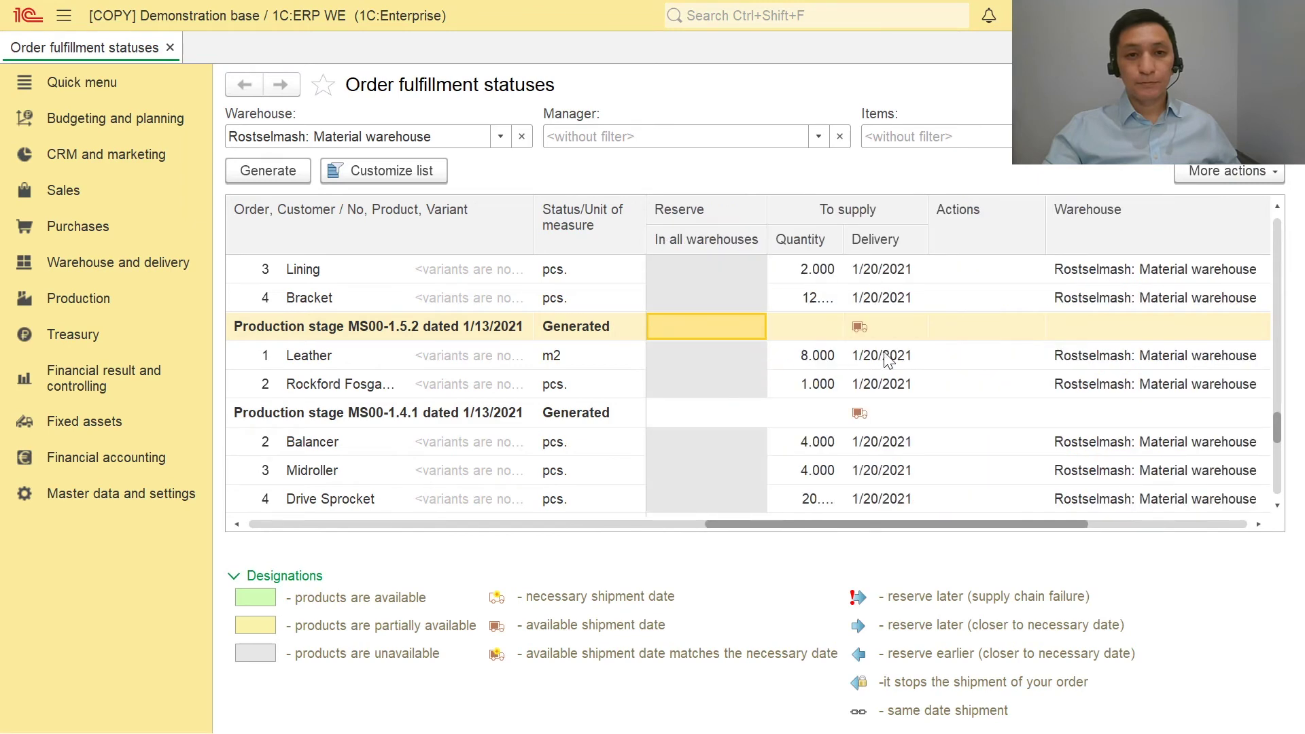
left_click(882, 360)
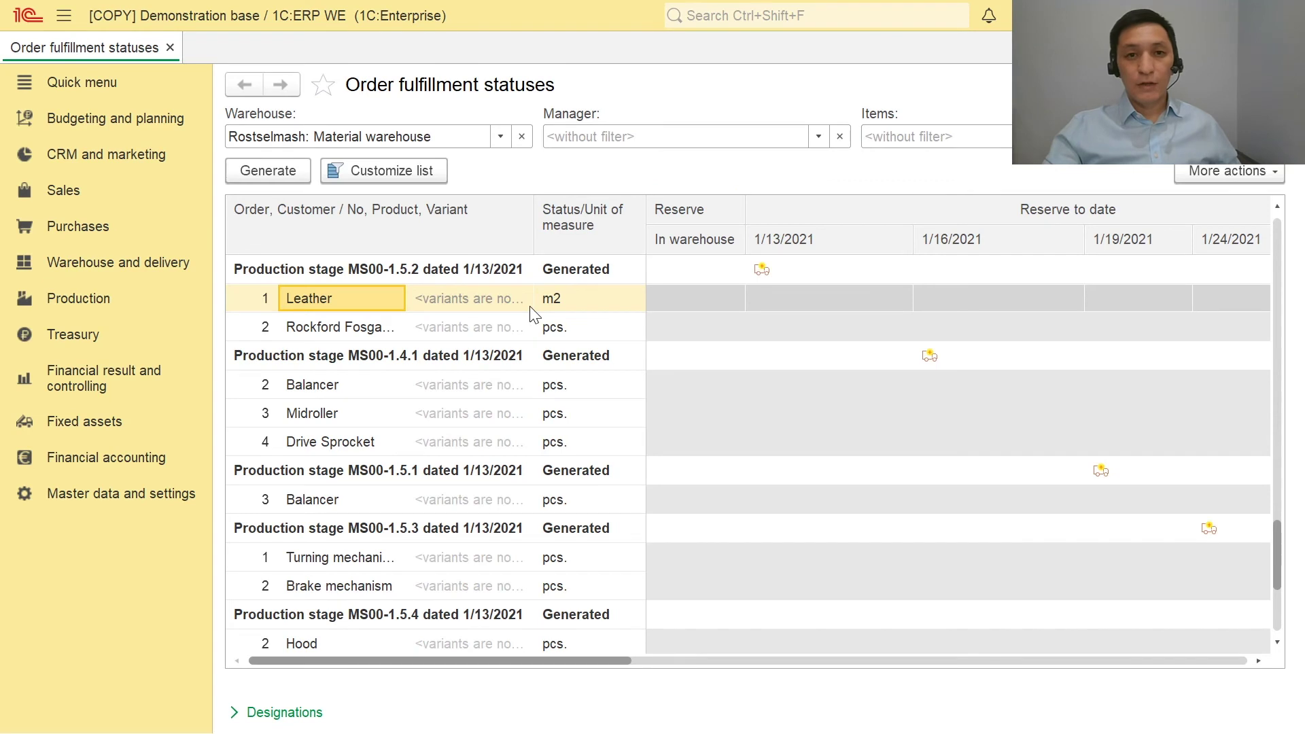
Reopen production stage MS00-1.5.2, display its supply materials and create a purchase order based on the stage
left_click(299, 272)
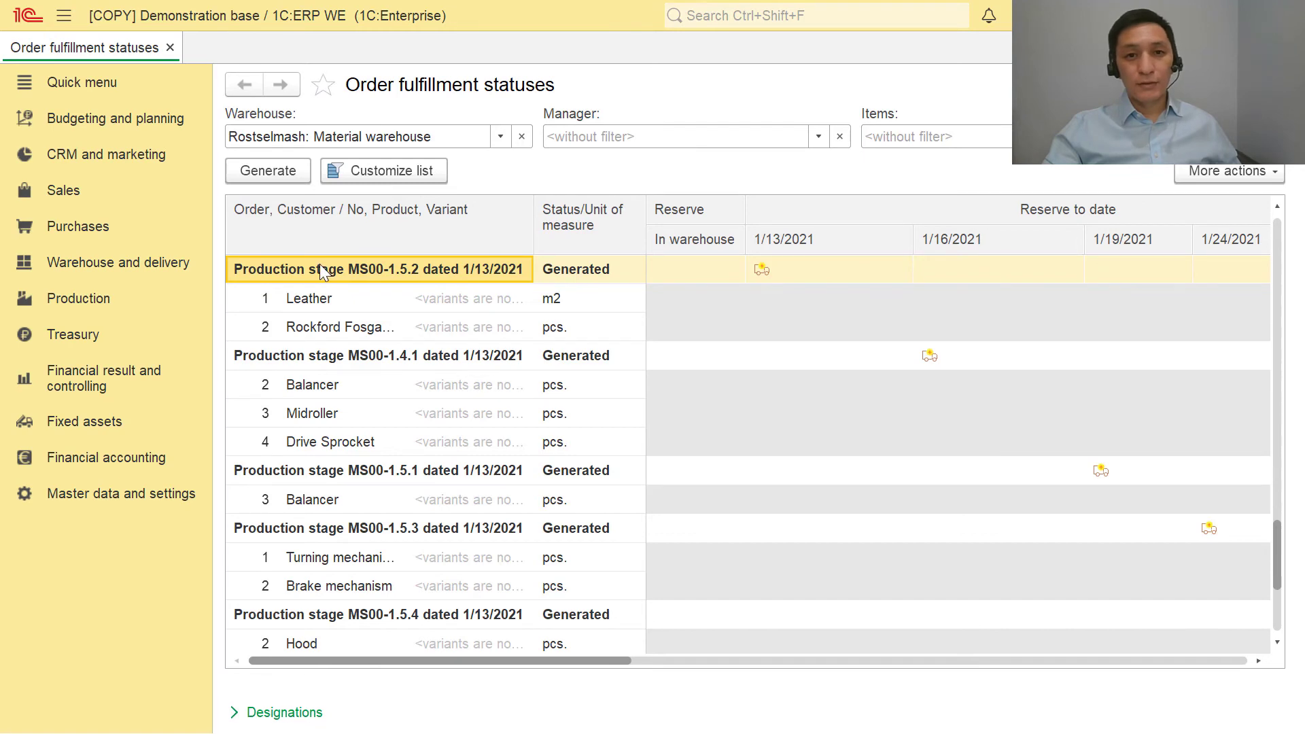
double_click(319, 270)
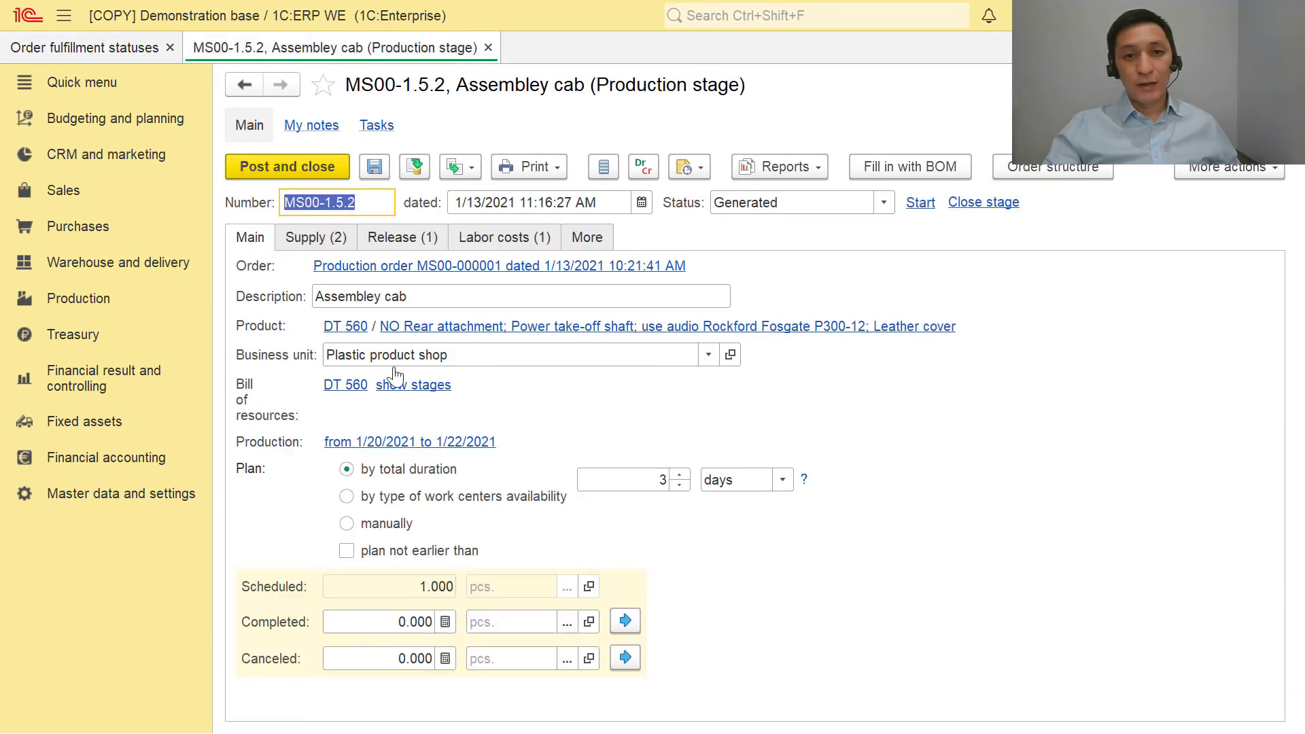
left_click(325, 238)
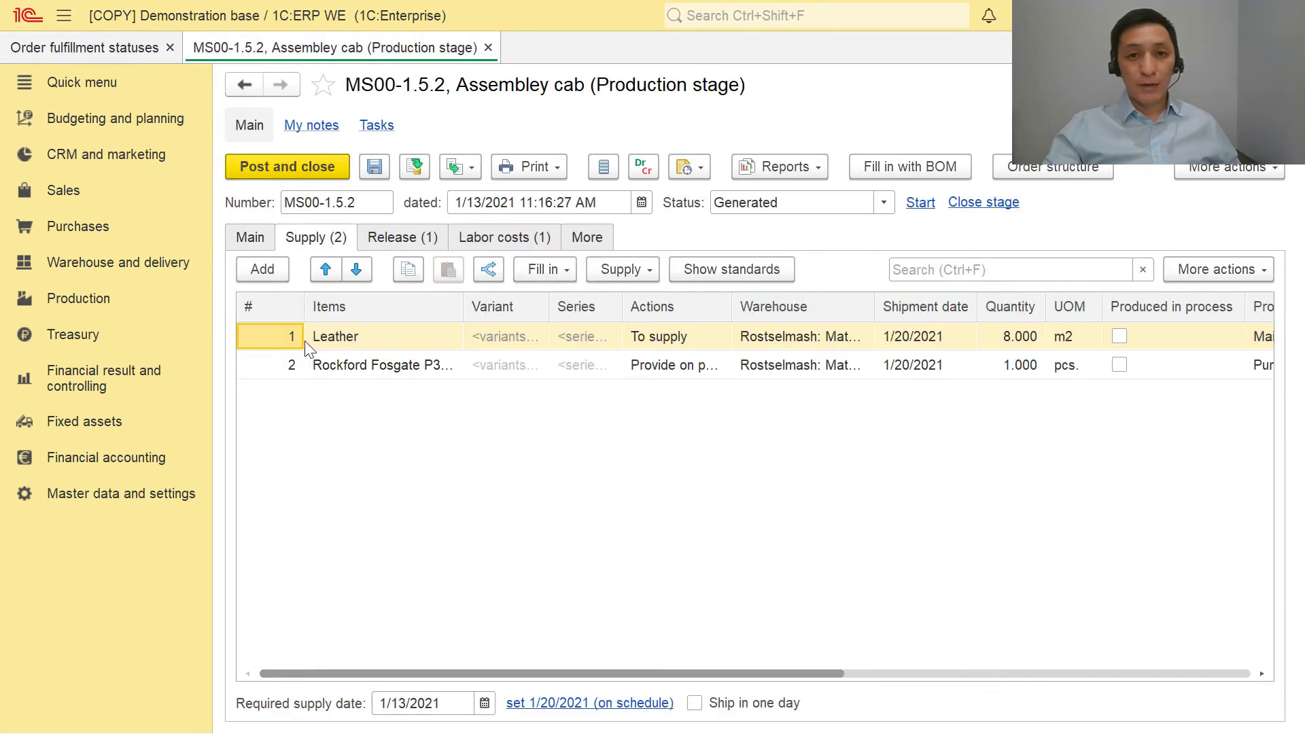
left_click(455, 168)
left_click(537, 353)
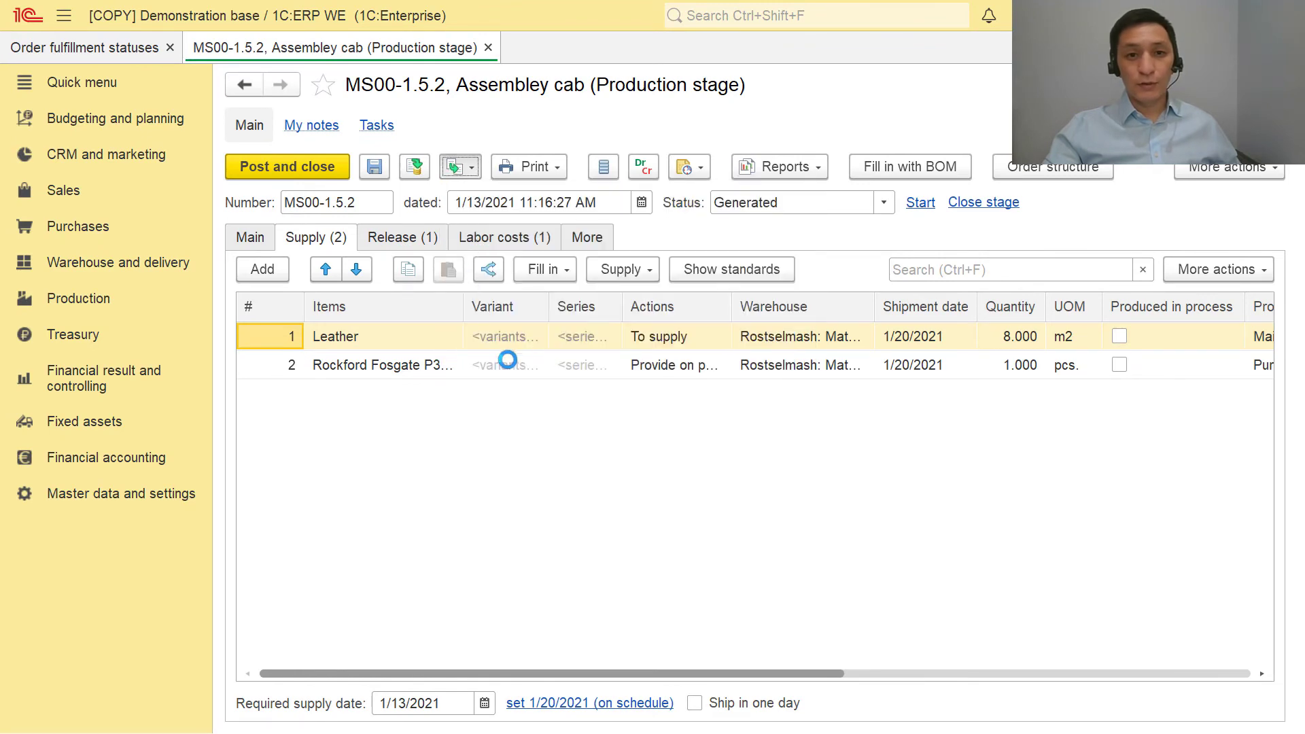
Examine the goods and quantities filled into the new purchase order and view its main details
left_click(316, 240)
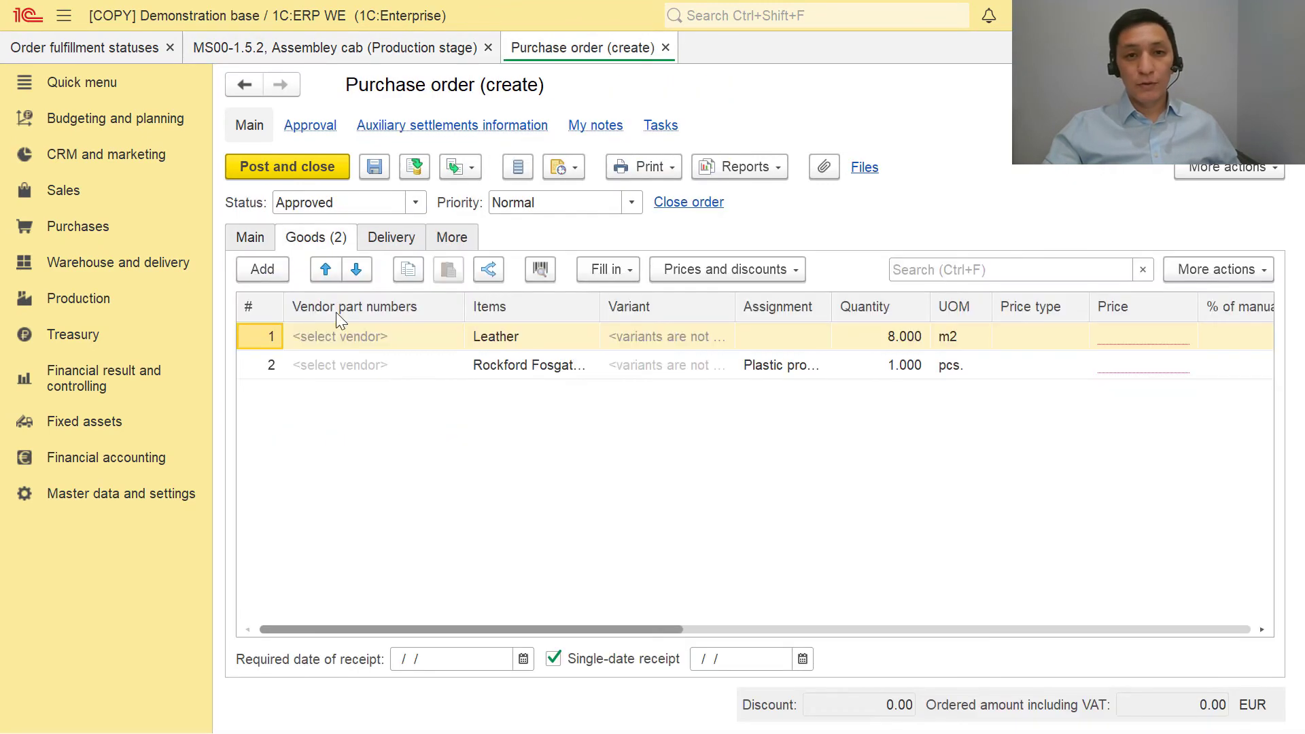
left_click(476, 338)
left_click(559, 367)
left_click(893, 343)
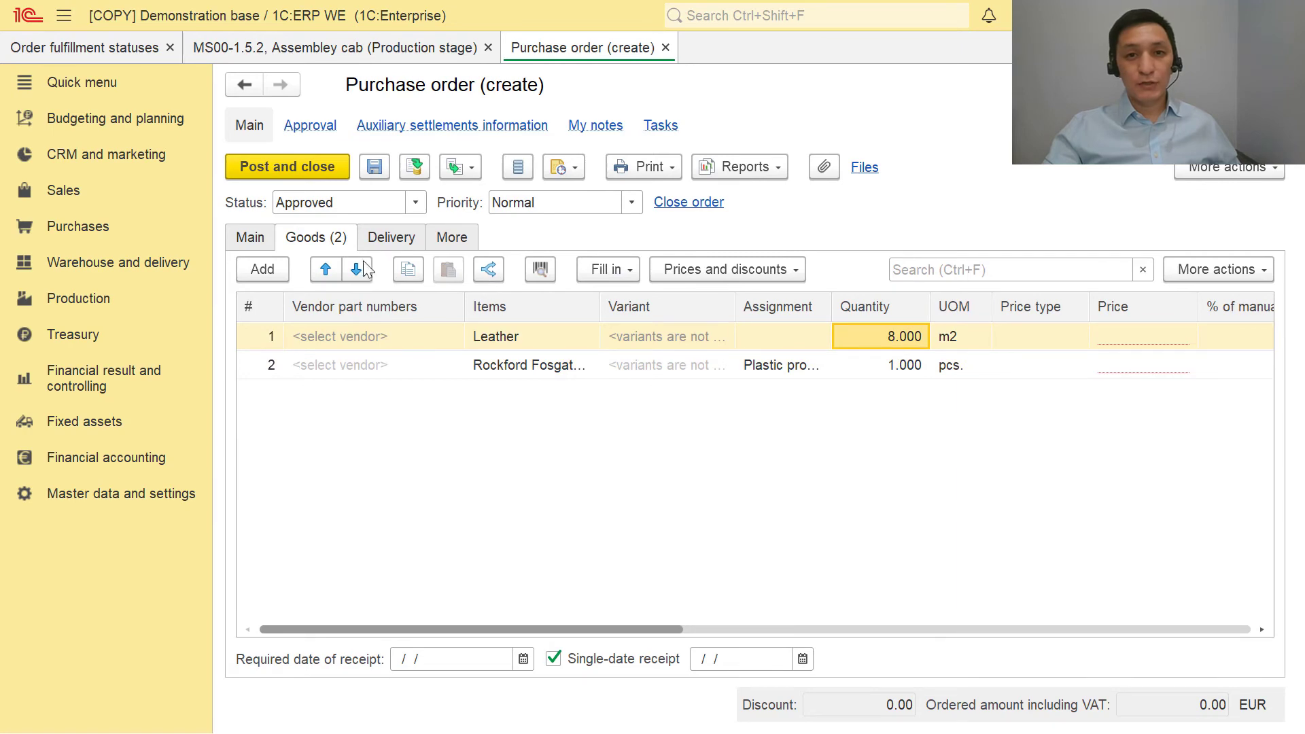
left_click(269, 240)
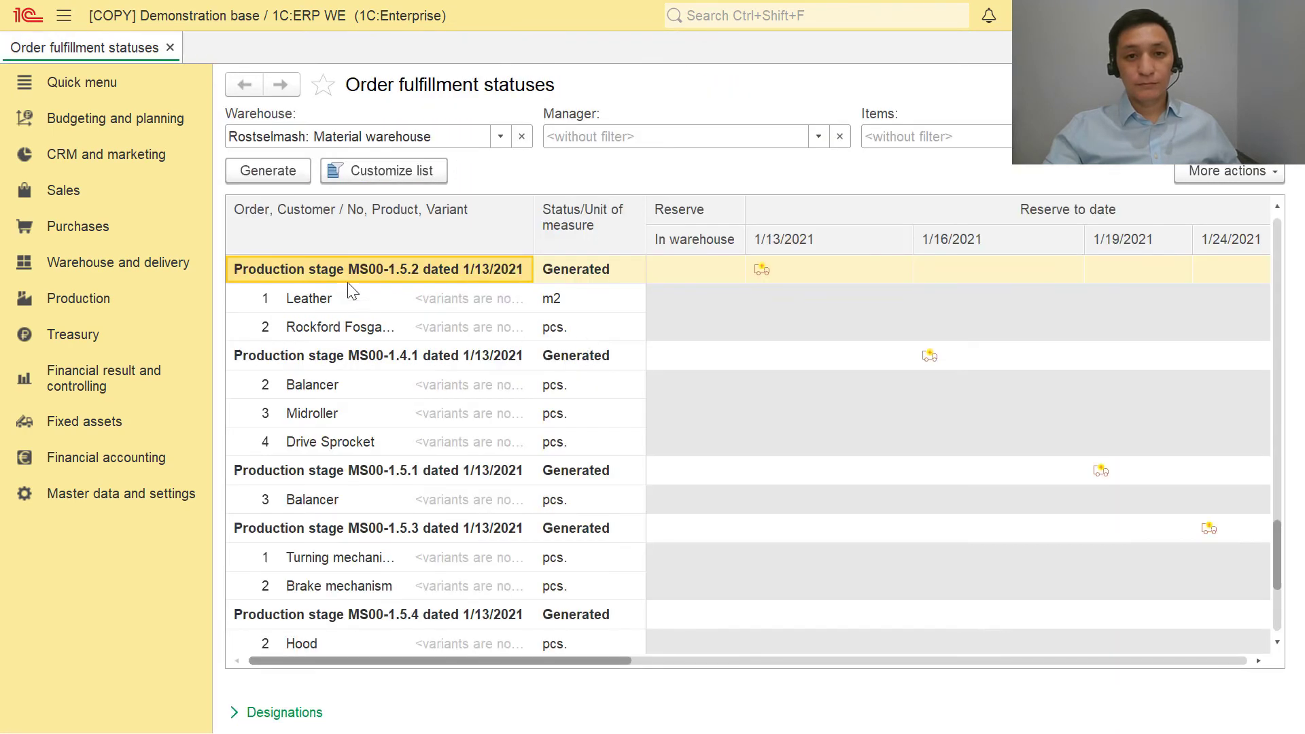
Clear the warehouse filter and return to the beginning of the order list
left_click(501, 136)
left_click(522, 137)
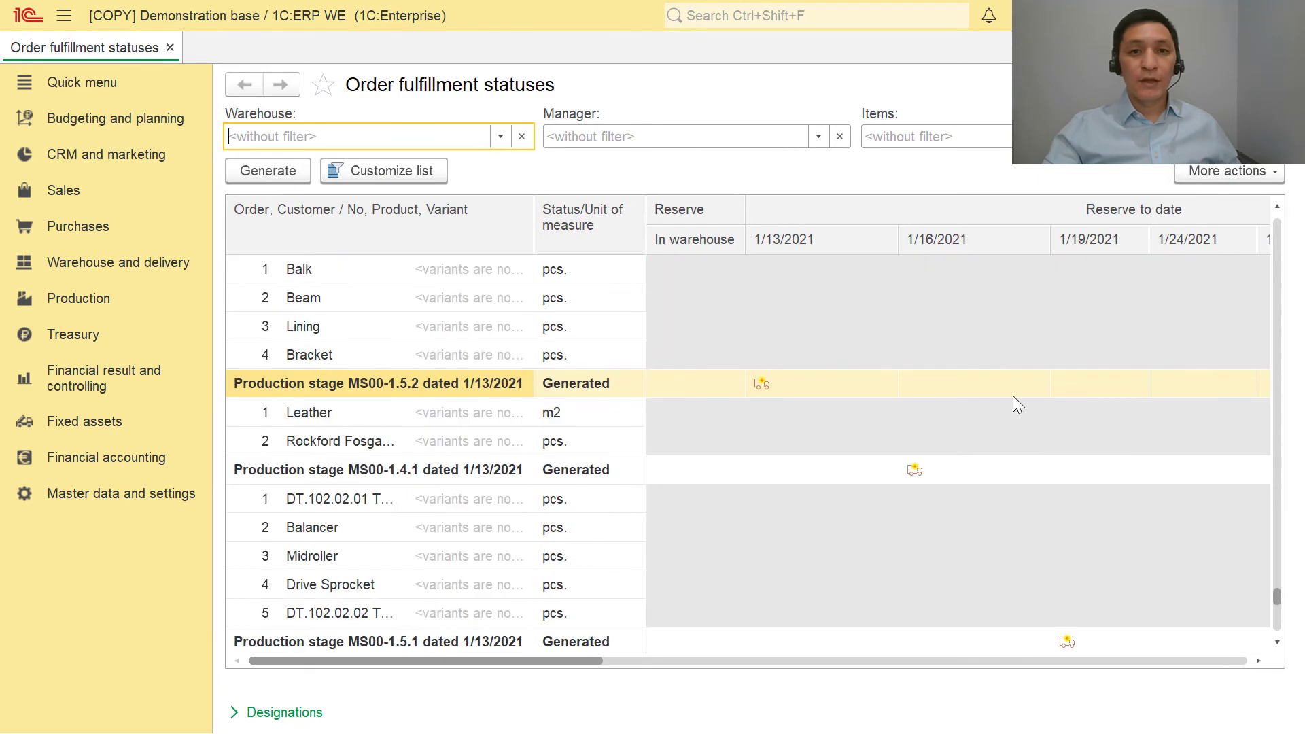
left_click_drag(1277, 598, 1278, 228)
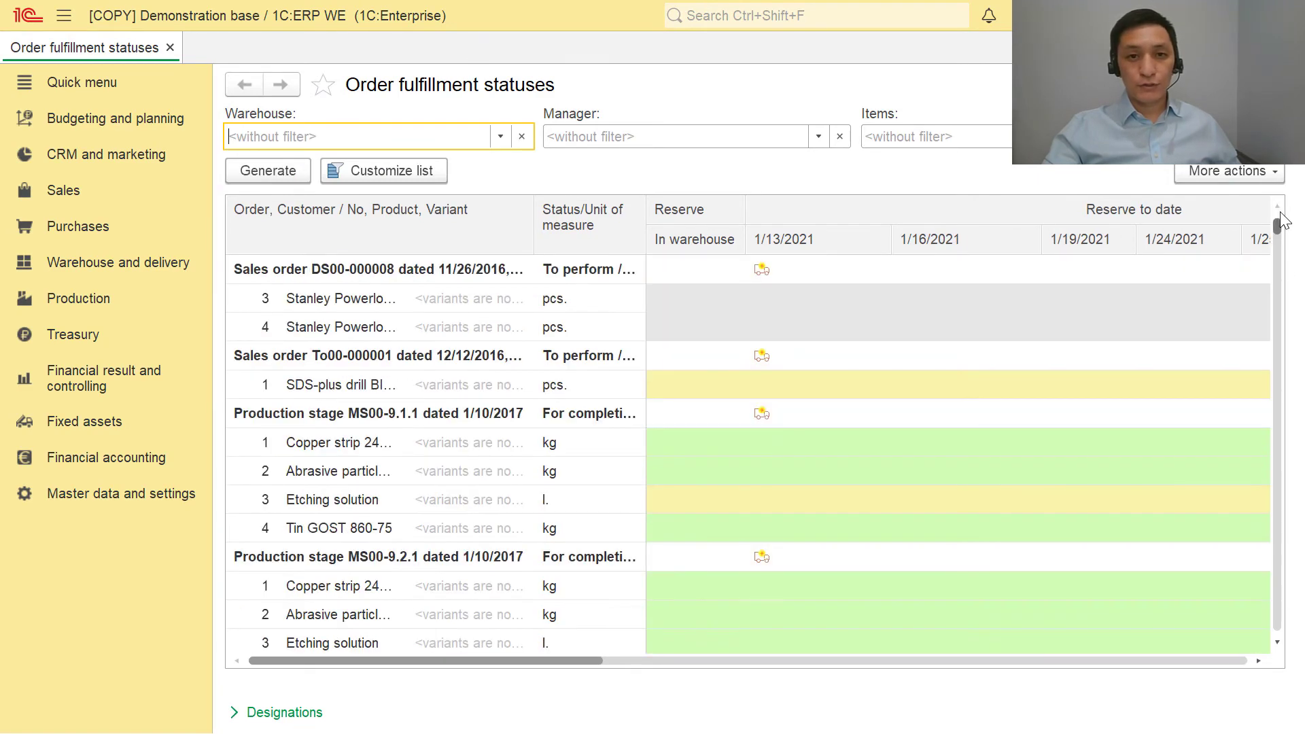
Examine the sales order dated 12/12/2016, its SDS-plus drill row, and production stage MS00-9.1.1 dated 1/10/2017
left_click(322, 358)
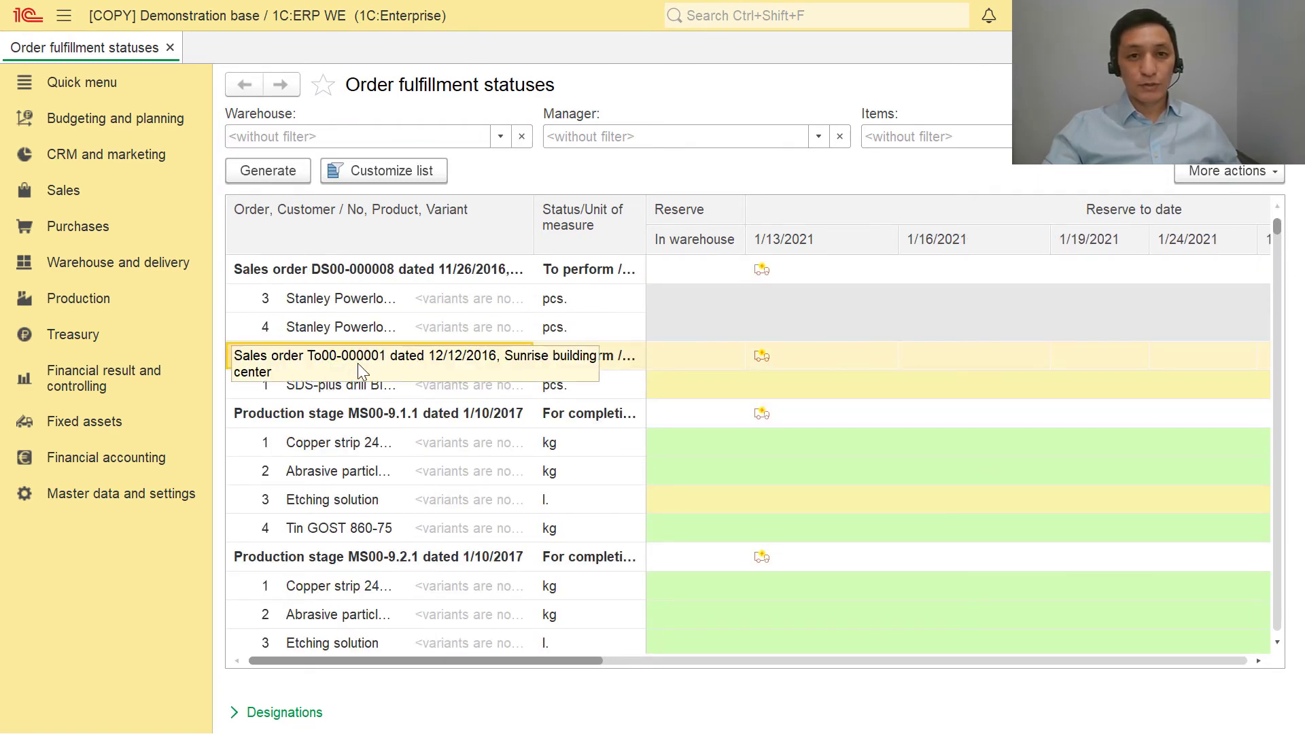
scroll(345, 445, "down", 6)
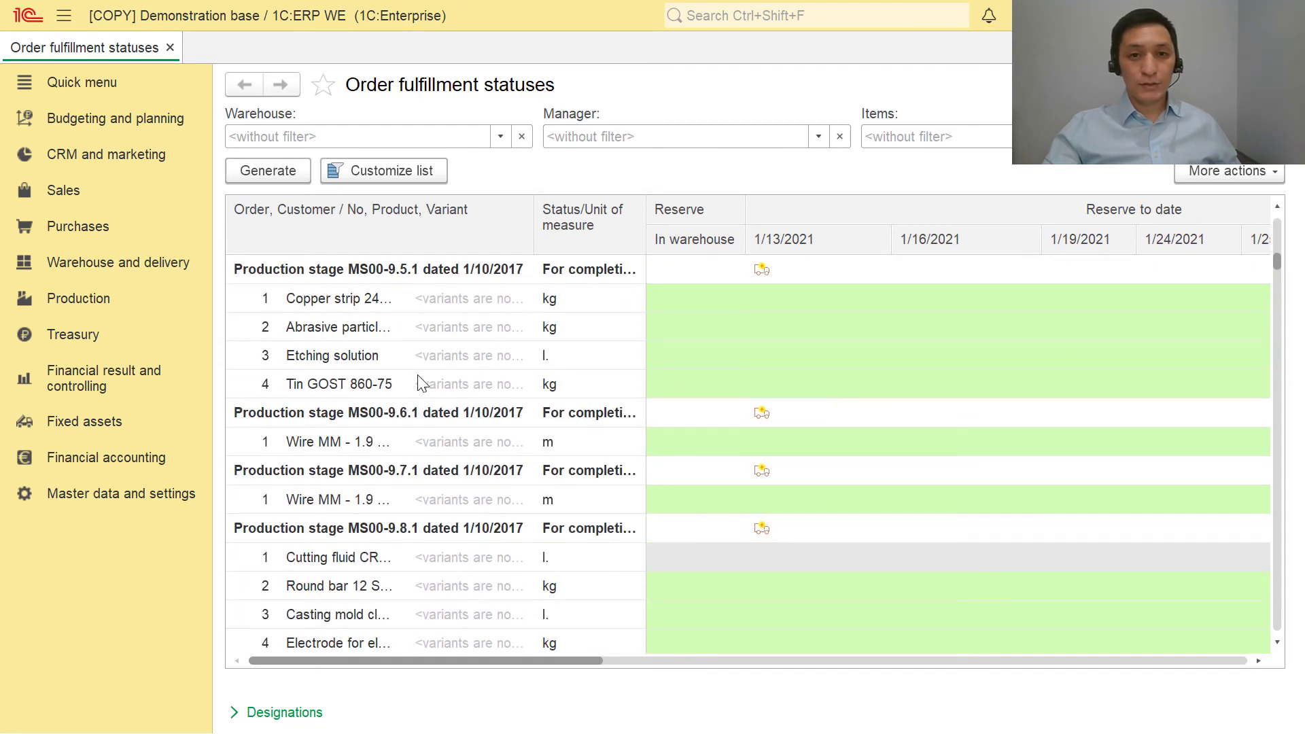
scroll(422, 384, "up", 5)
left_click(314, 354)
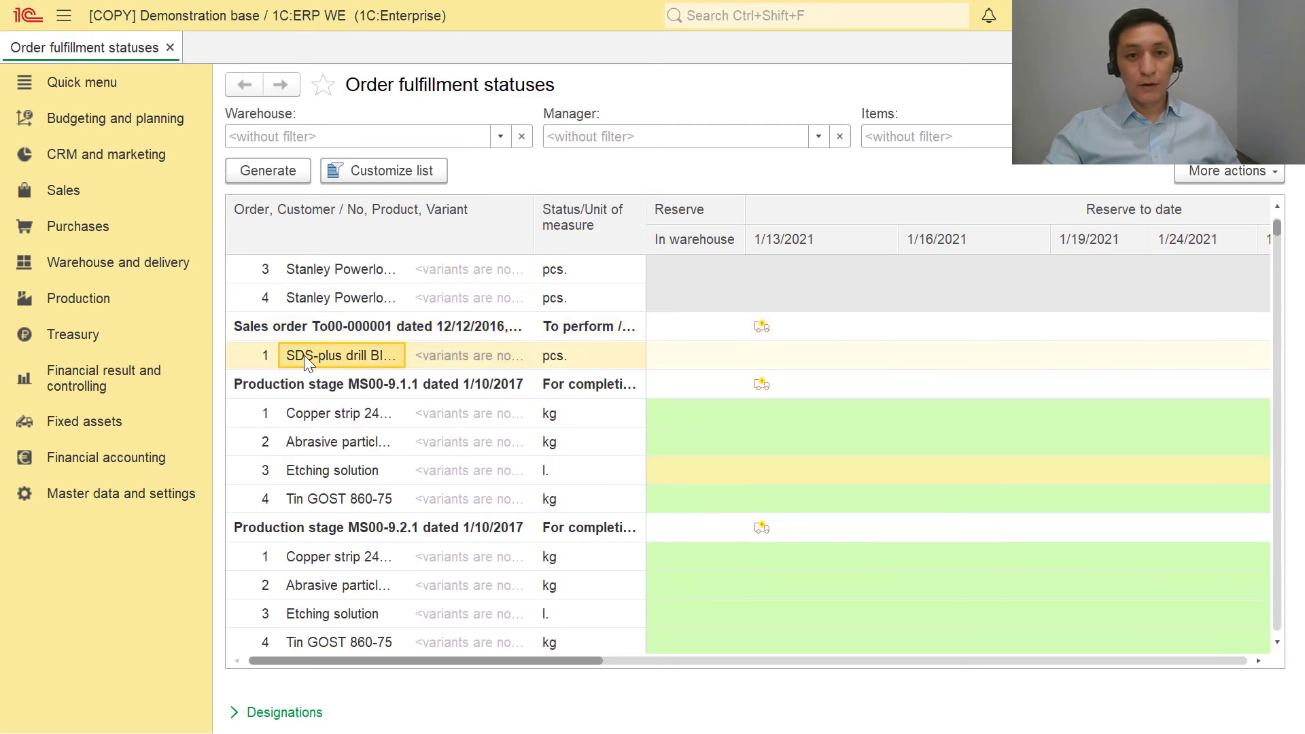
left_click(273, 332)
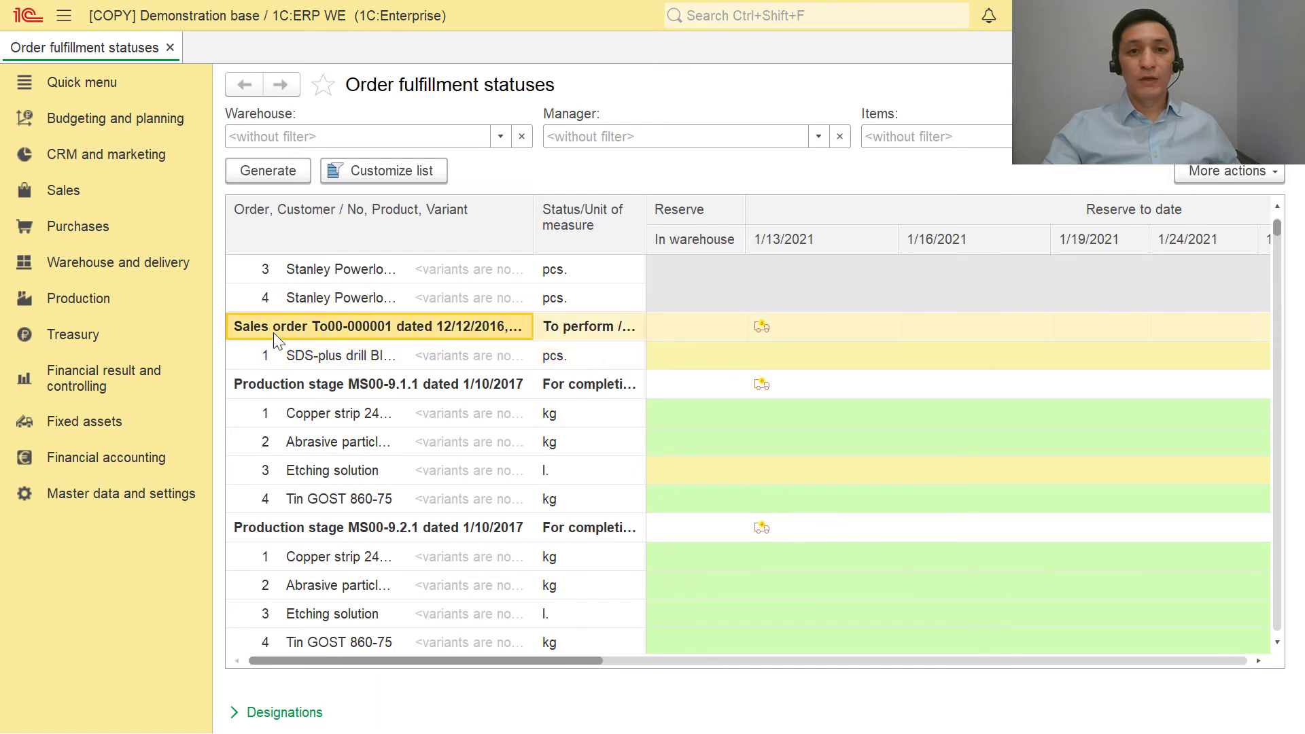
left_click(301, 387)
Find the R&M orders dated 2/20/2017 in the list and examine their material availability
scroll(375, 420, "down", 20)
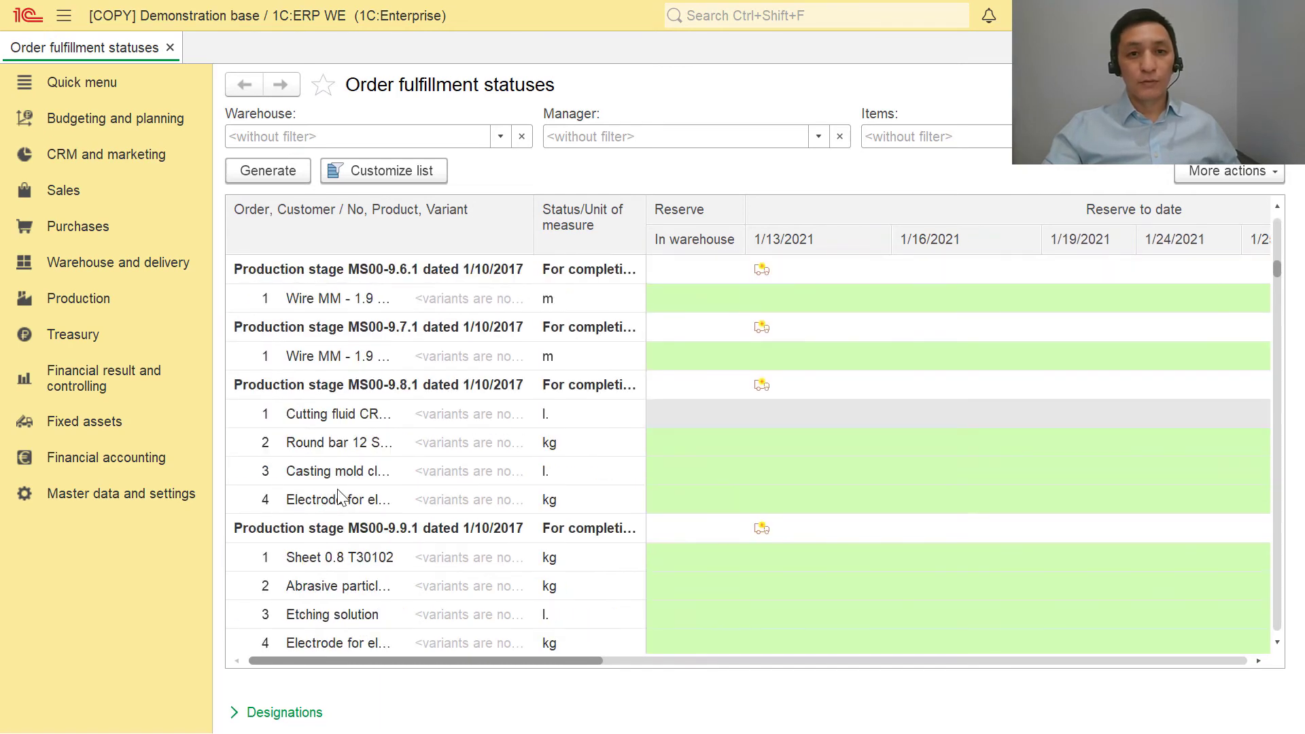
scroll(338, 475, "down", 2)
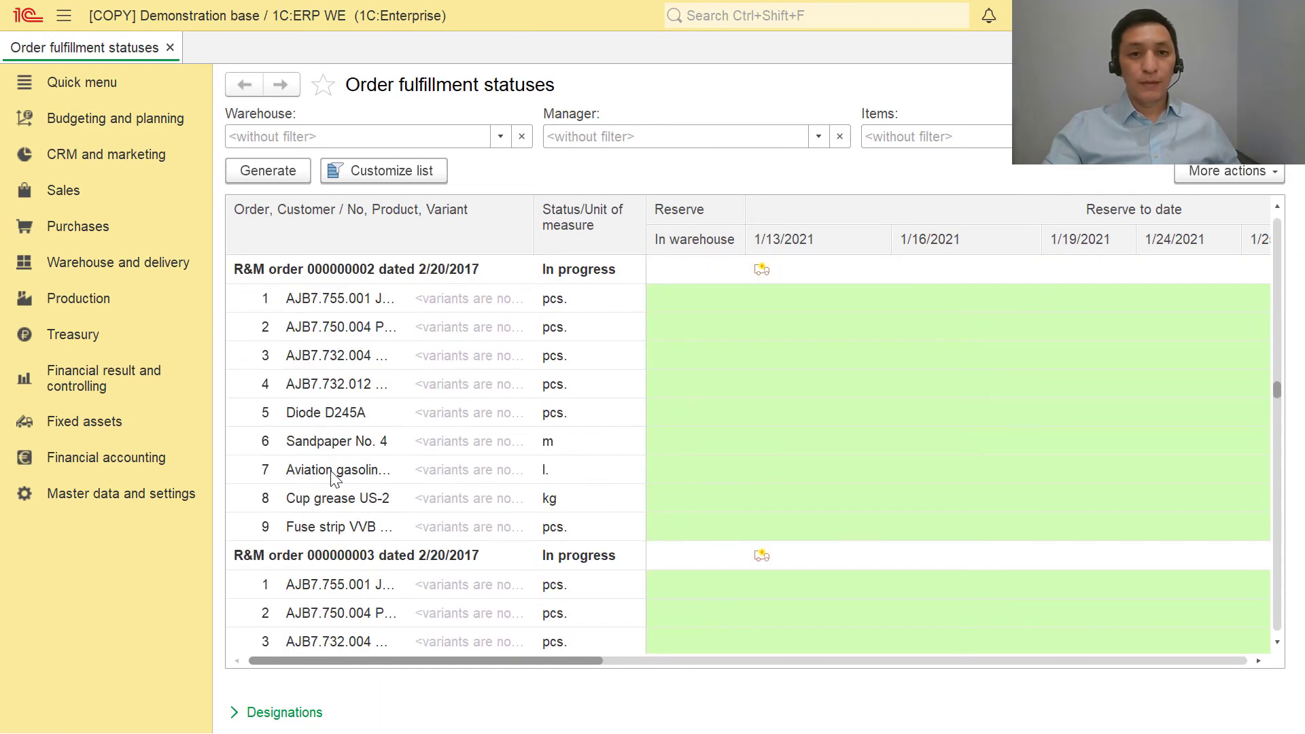
left_click(280, 272)
left_click(267, 564)
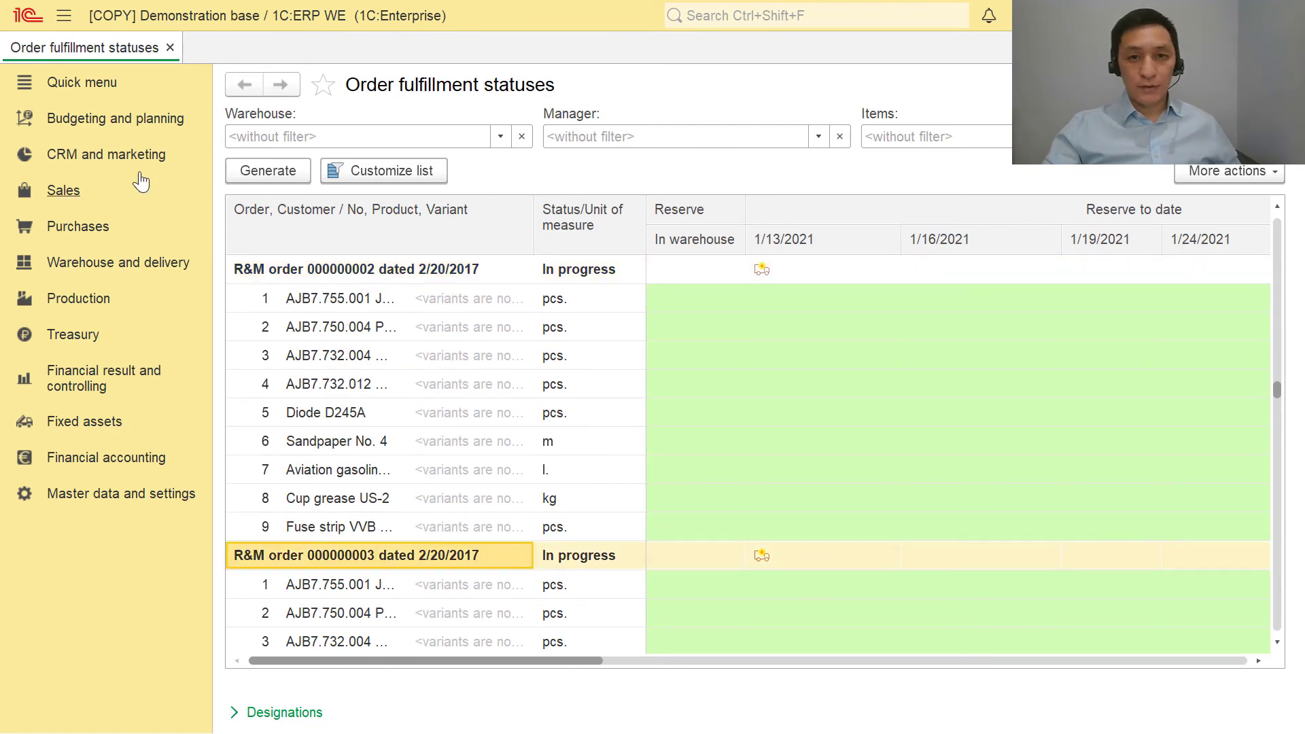
Start generating orders based on demands, keeping the Rostselmash: Material warehouse filter and choosing Purchase as the supply type
left_click(119, 267)
left_click(341, 320)
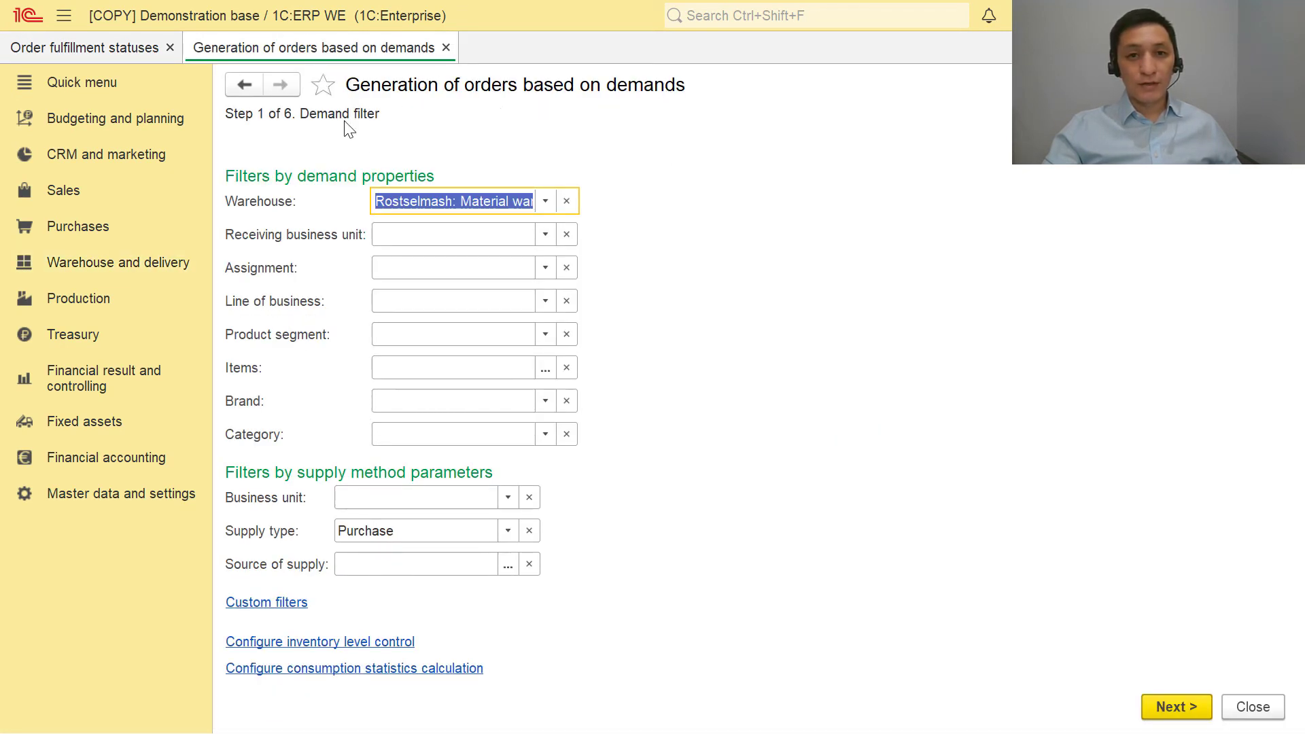
left_click(404, 201)
left_click(548, 201)
left_click(448, 257)
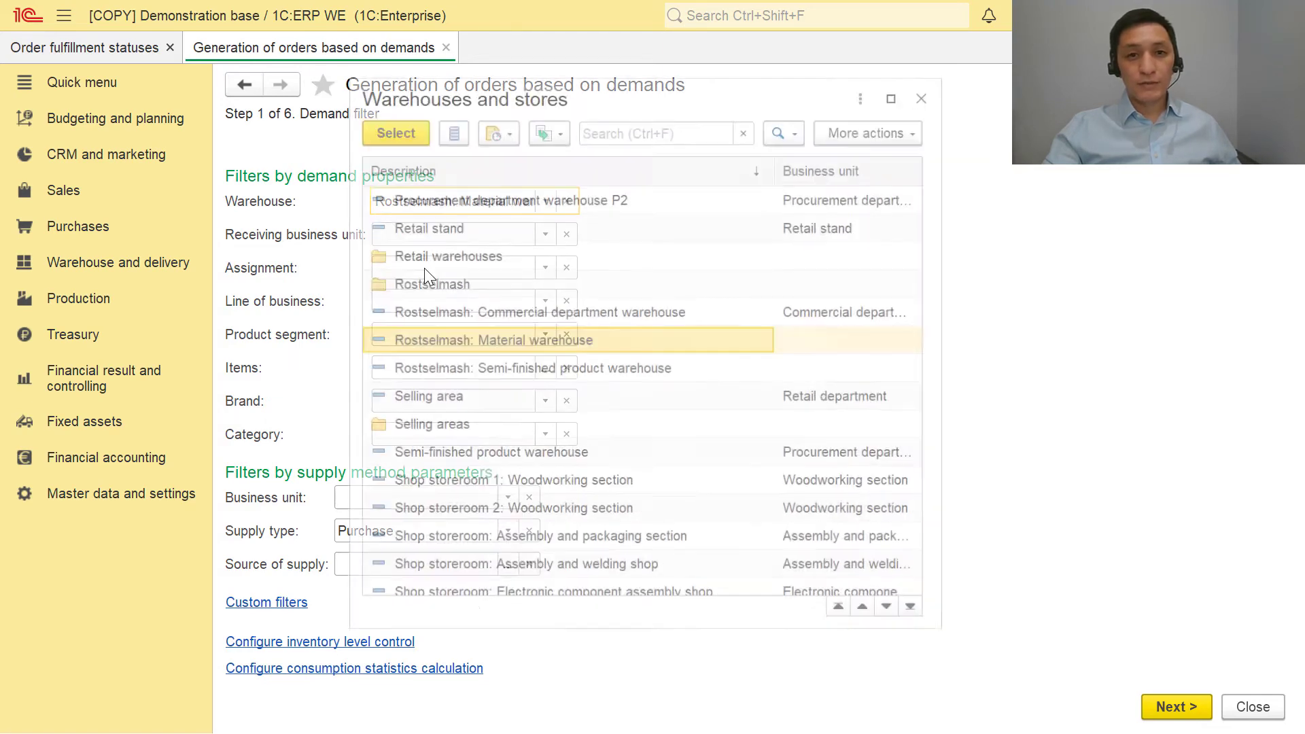
key("Escape")
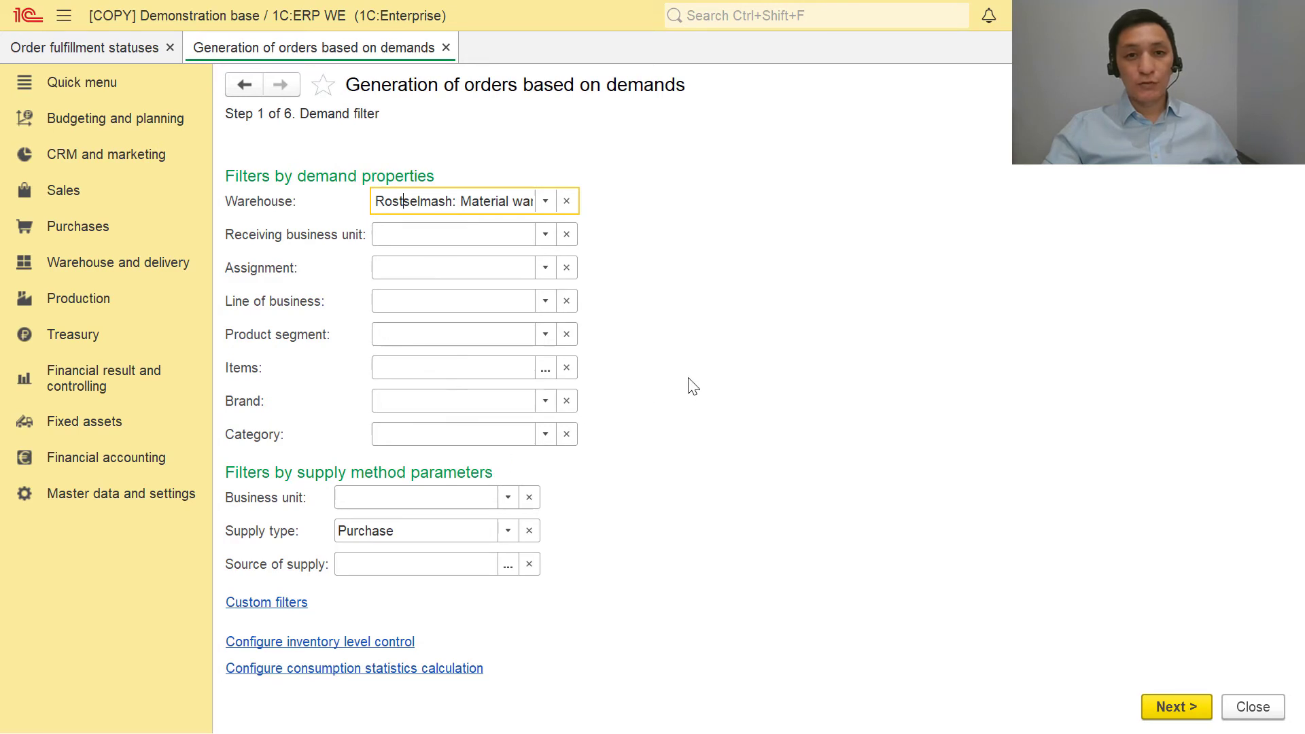
left_click(506, 532)
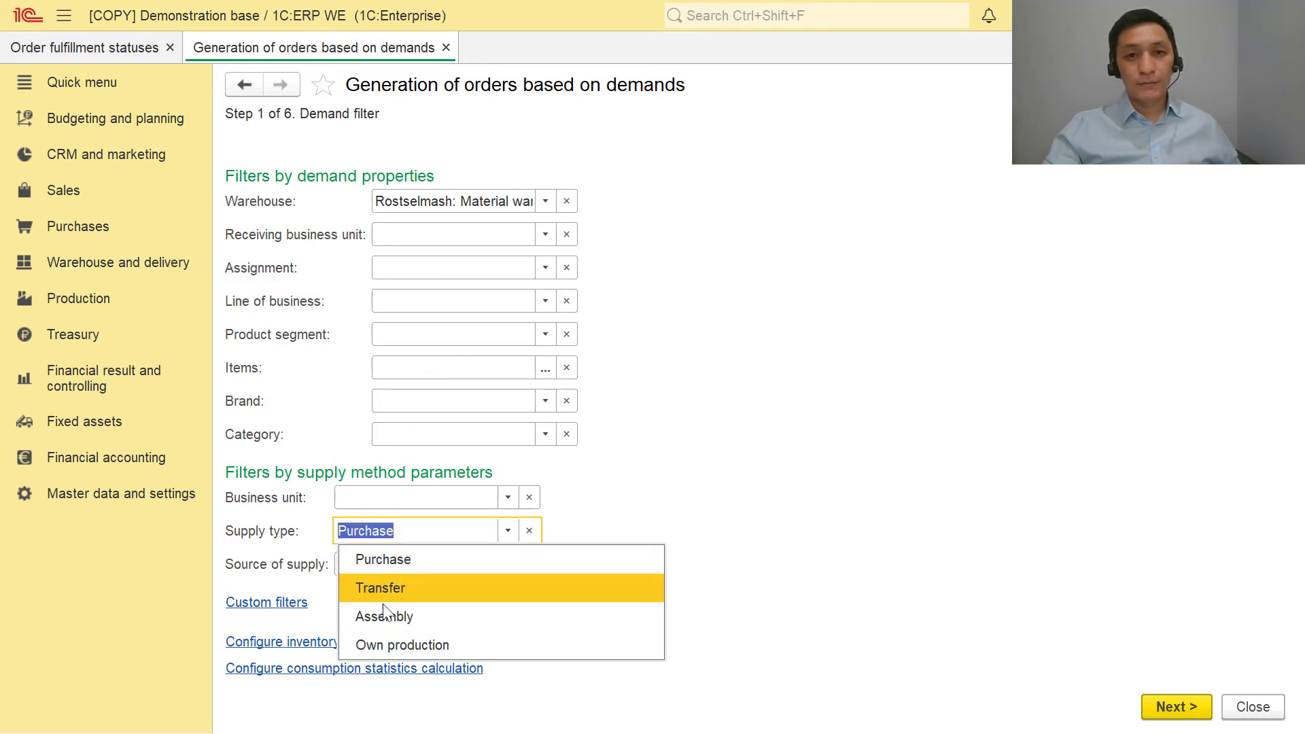
left_click(390, 561)
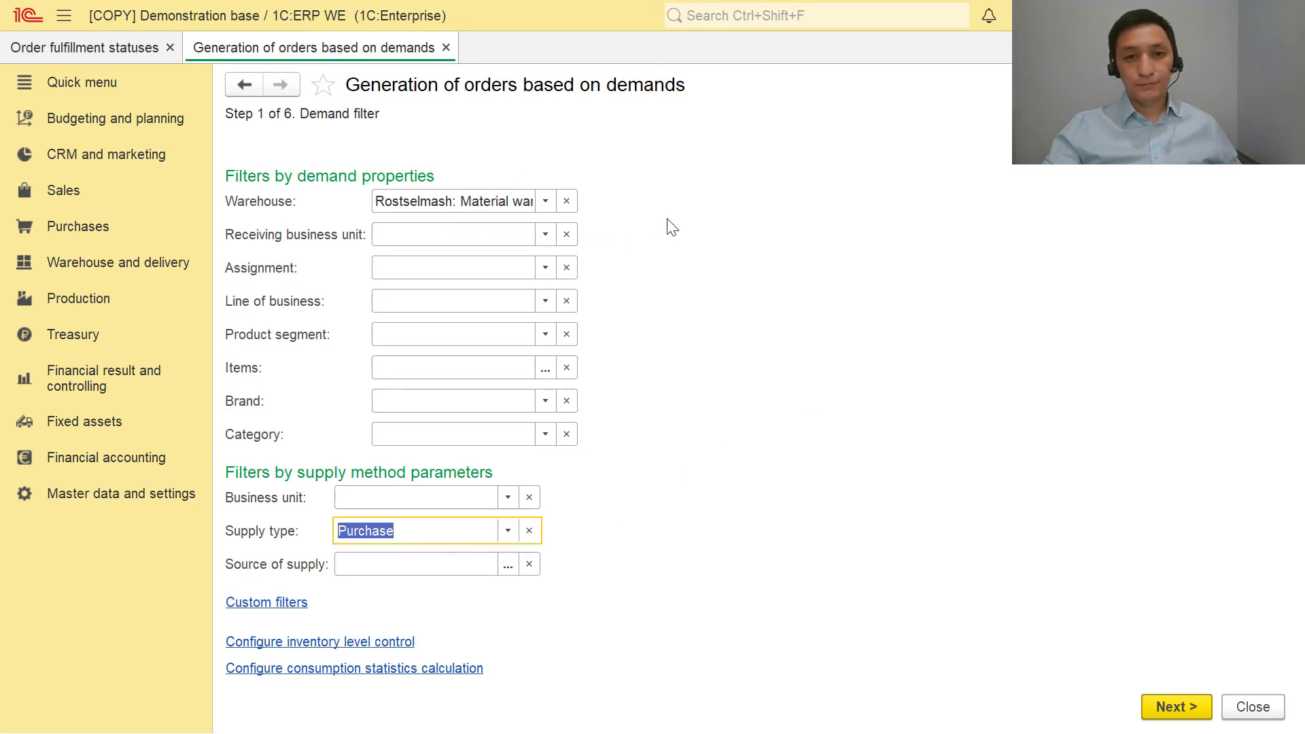
Switch the demand filter from simple filters to custom filters, keeping the material warehouse and Purchase supply type
left_click(474, 201)
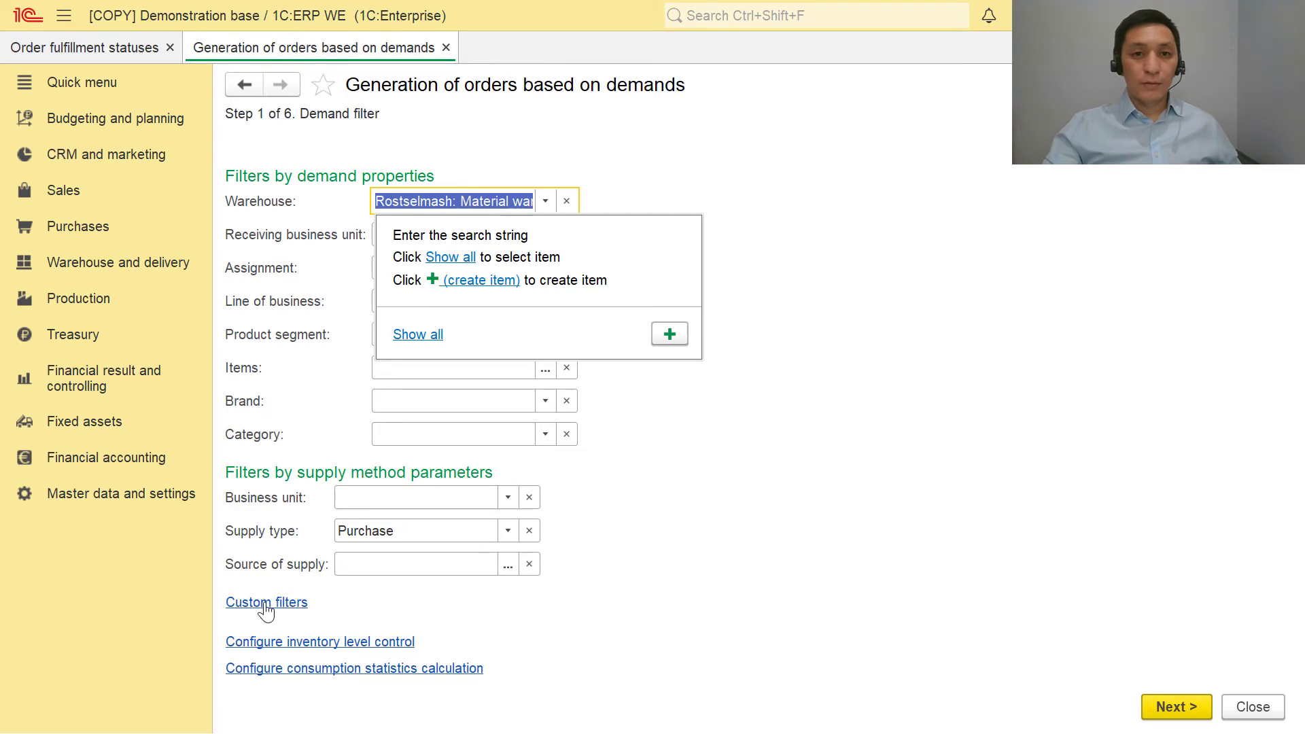
left_click(372, 606)
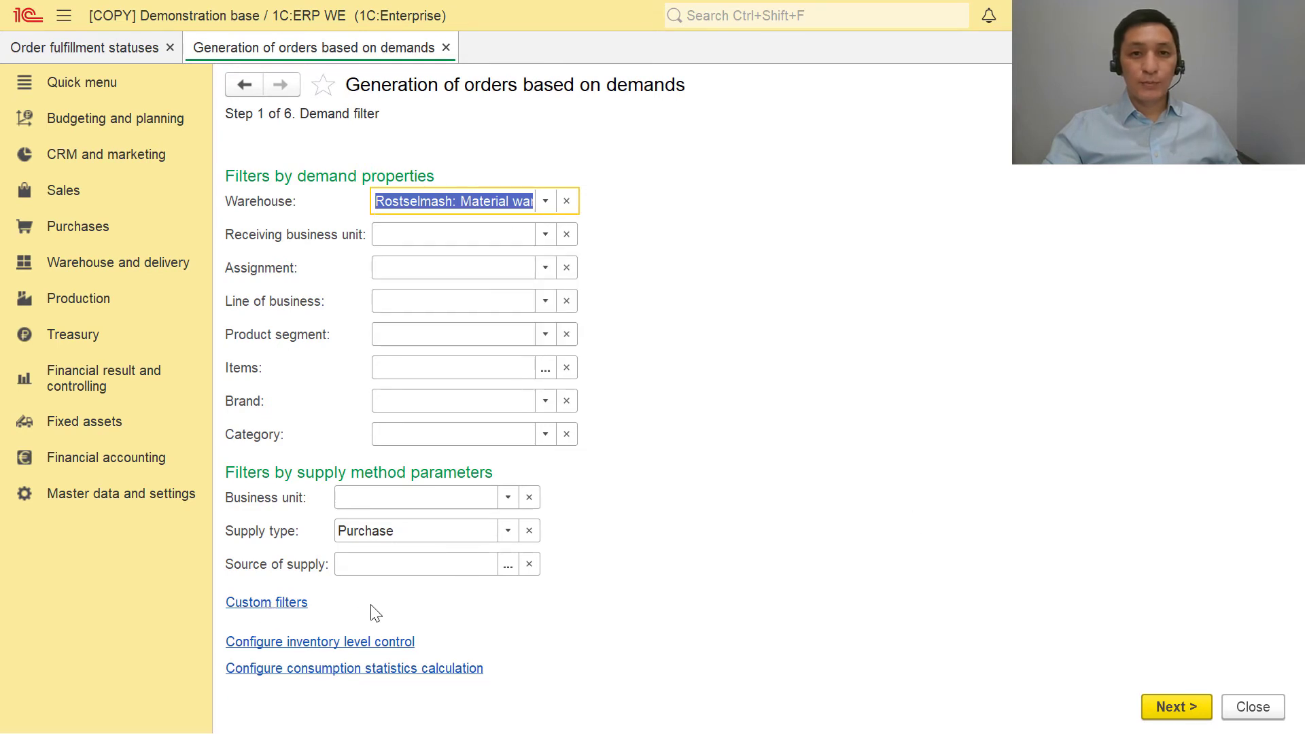
left_click(314, 602)
Start a new procurement strategy from the Supply method filter and try both lead time settings, Order on schedule and Order when the order point is reached
left_click(329, 299)
left_click(1040, 297)
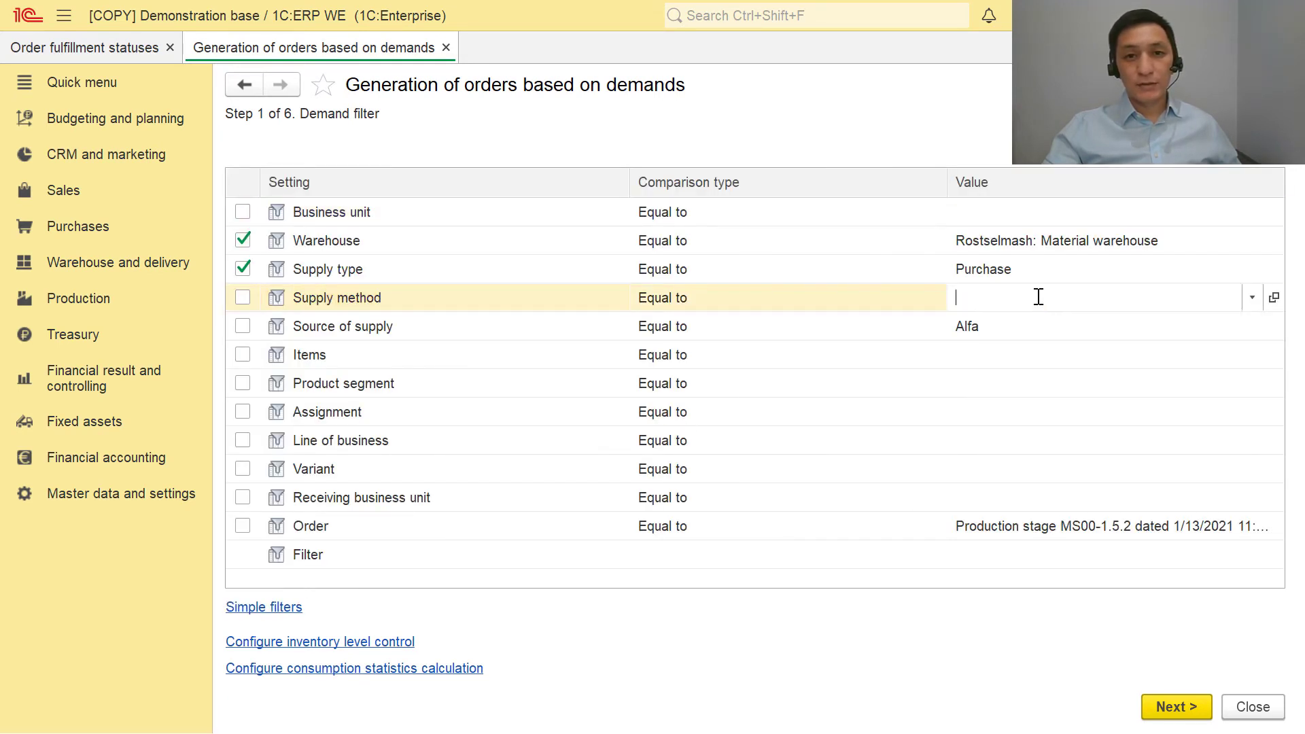
left_click(1251, 297)
left_click(1013, 357)
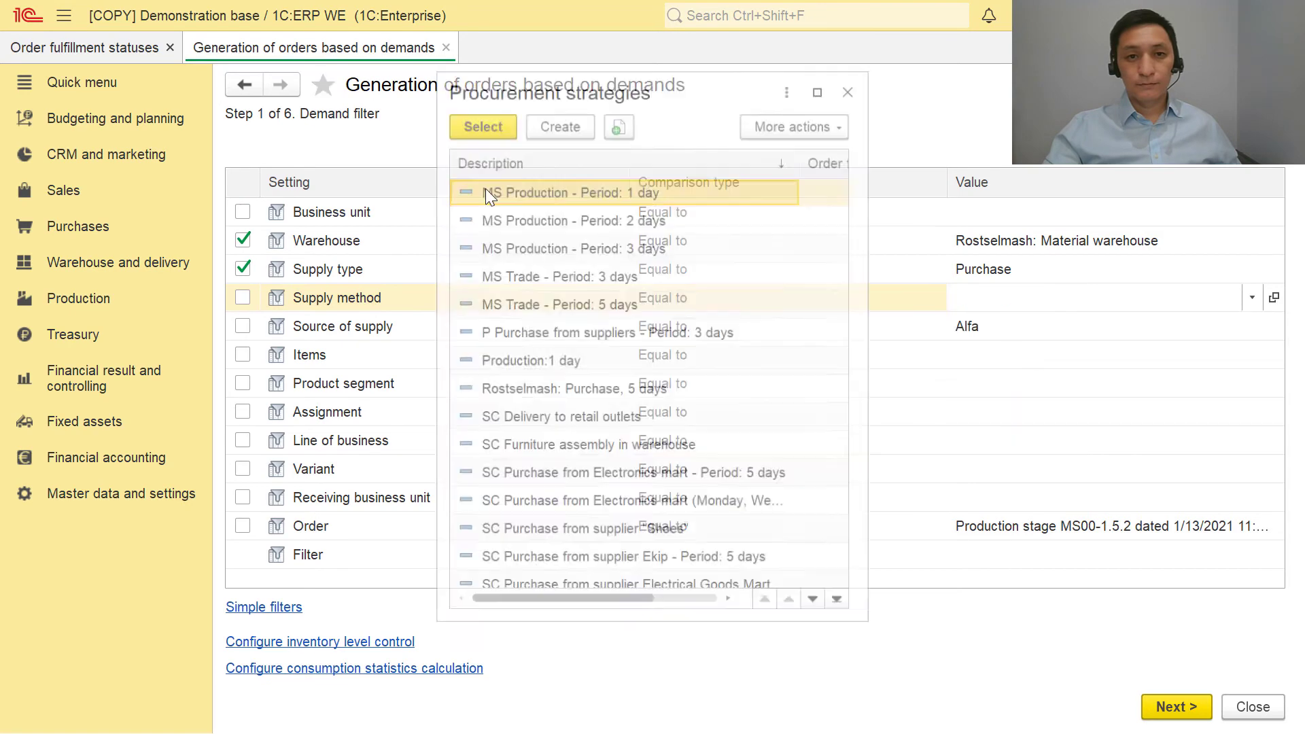
key("Insert")
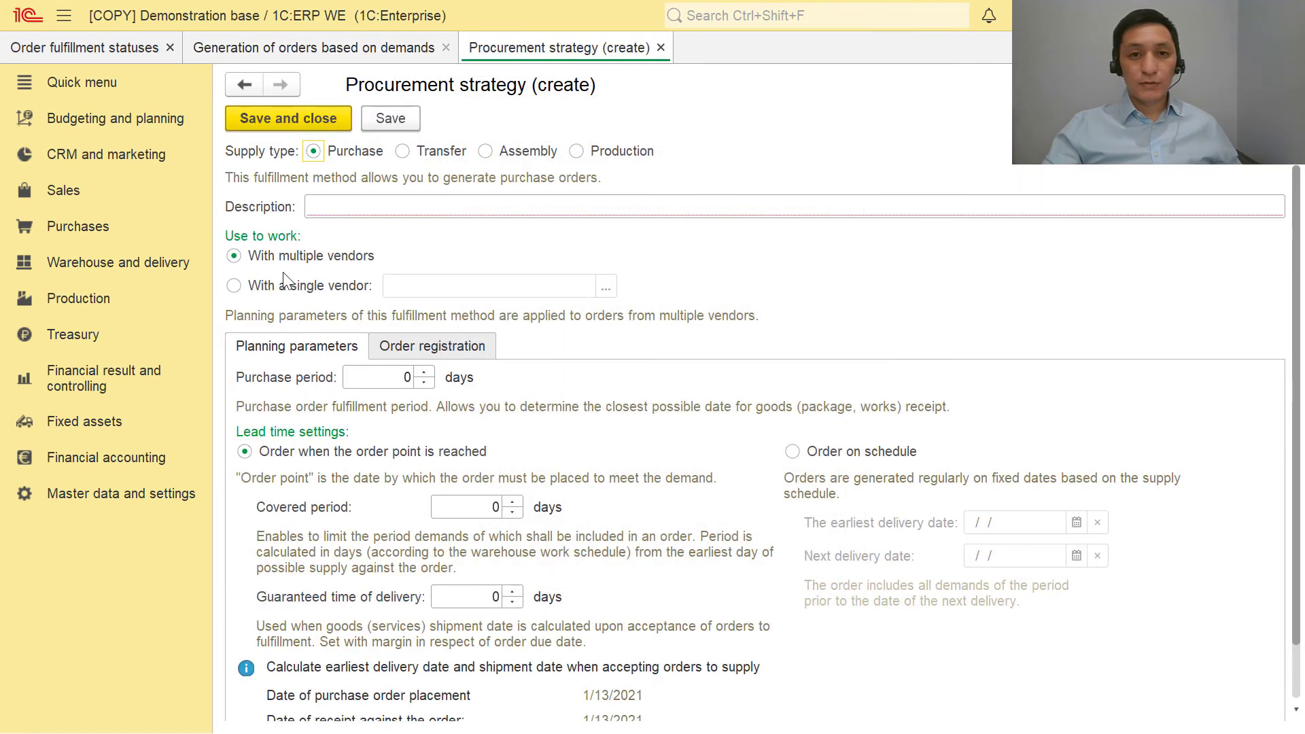
left_click(457, 507)
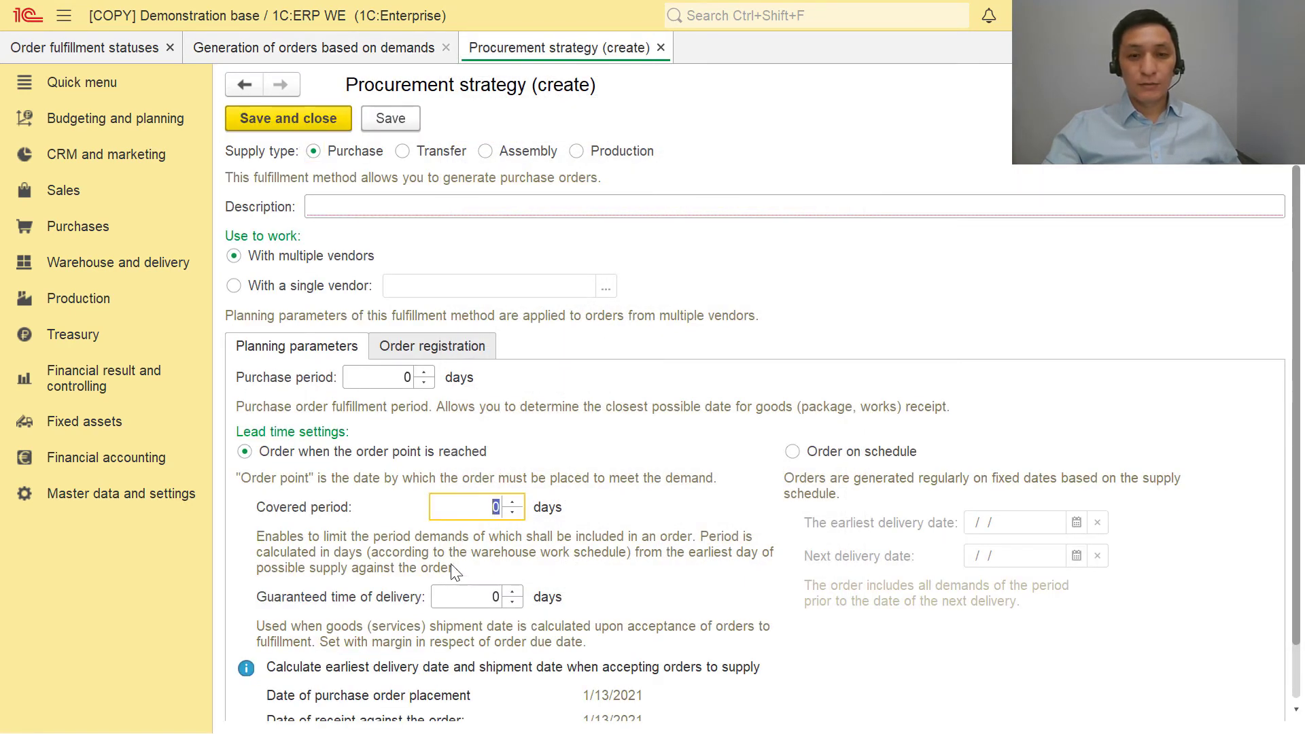
left_click(491, 595)
left_click(381, 373)
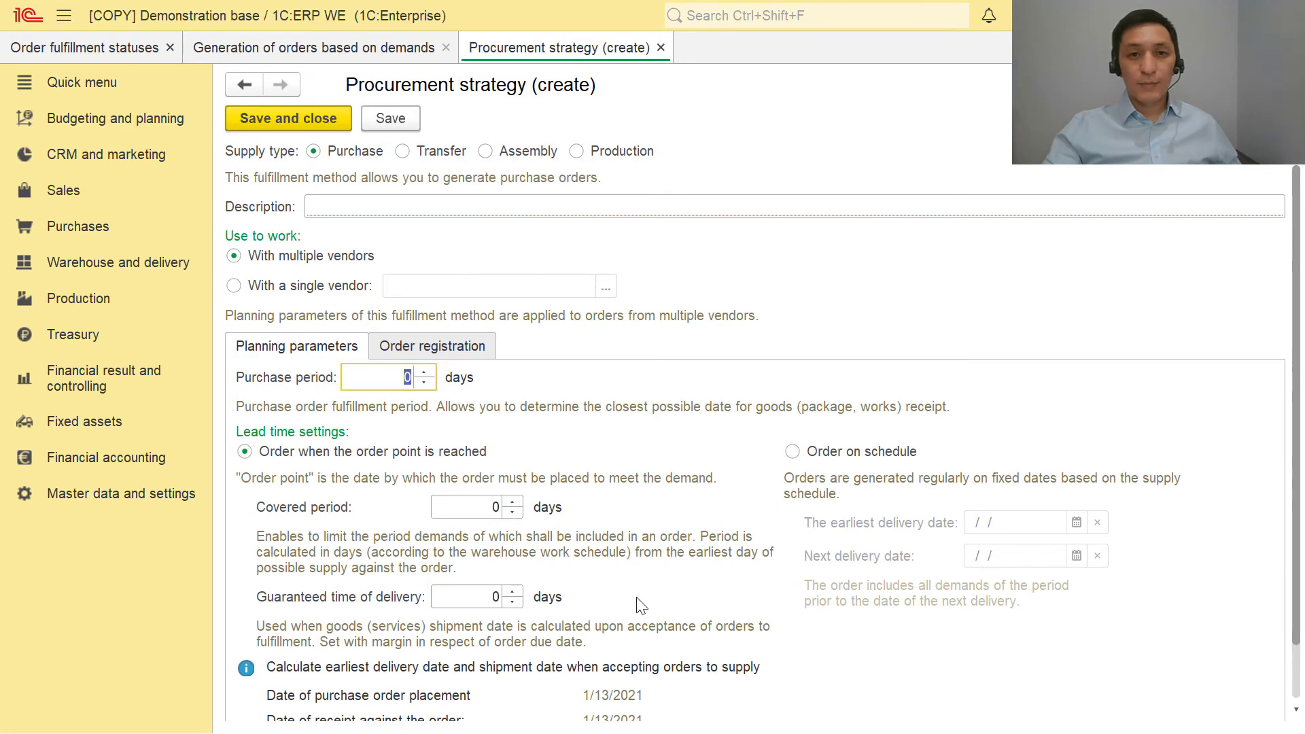
left_click(809, 455)
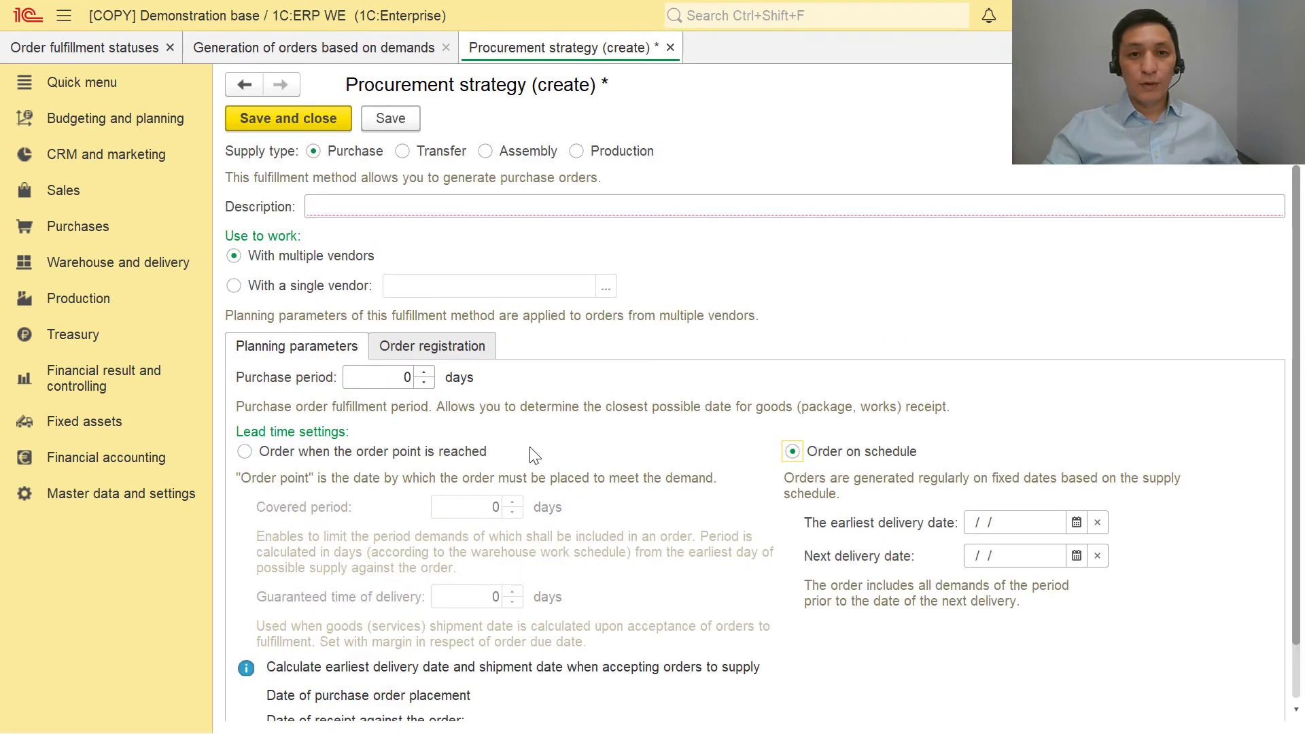
left_click(245, 452)
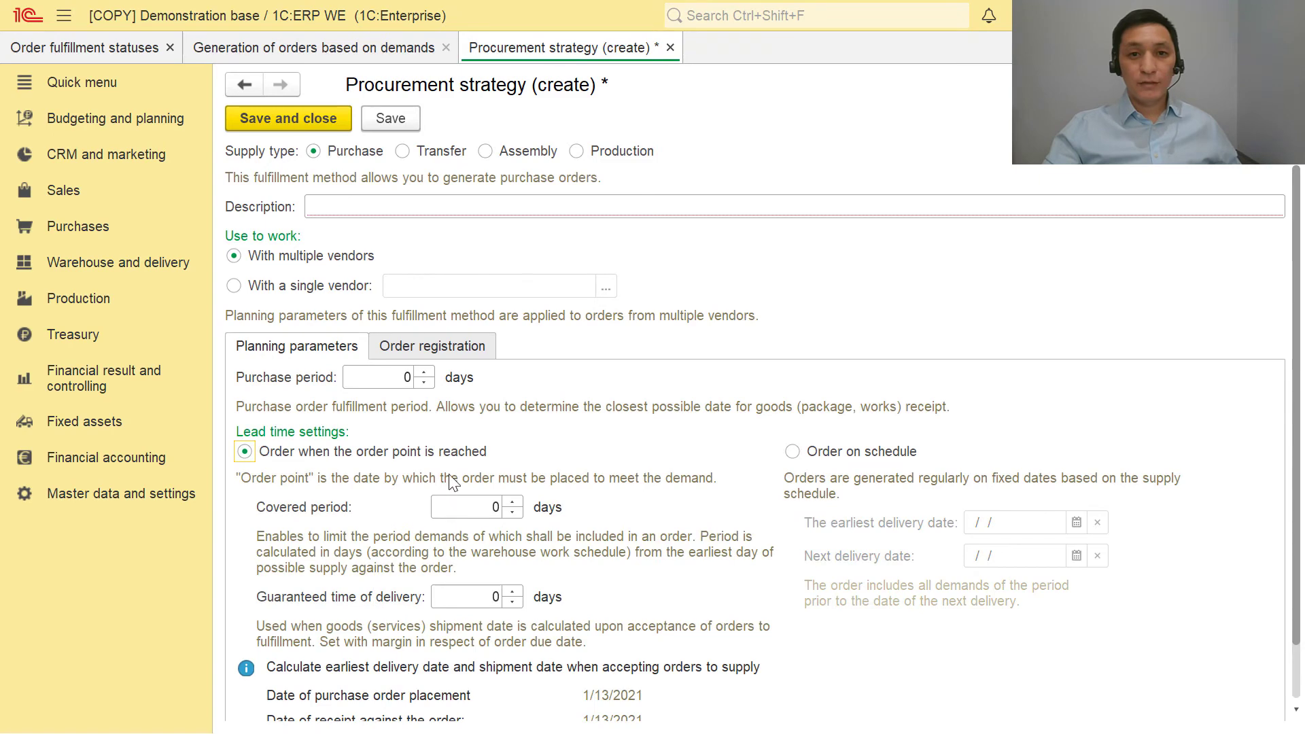
Try the single-vendor option in the new procurement strategy and discard the strategy without saving
left_click(245, 287)
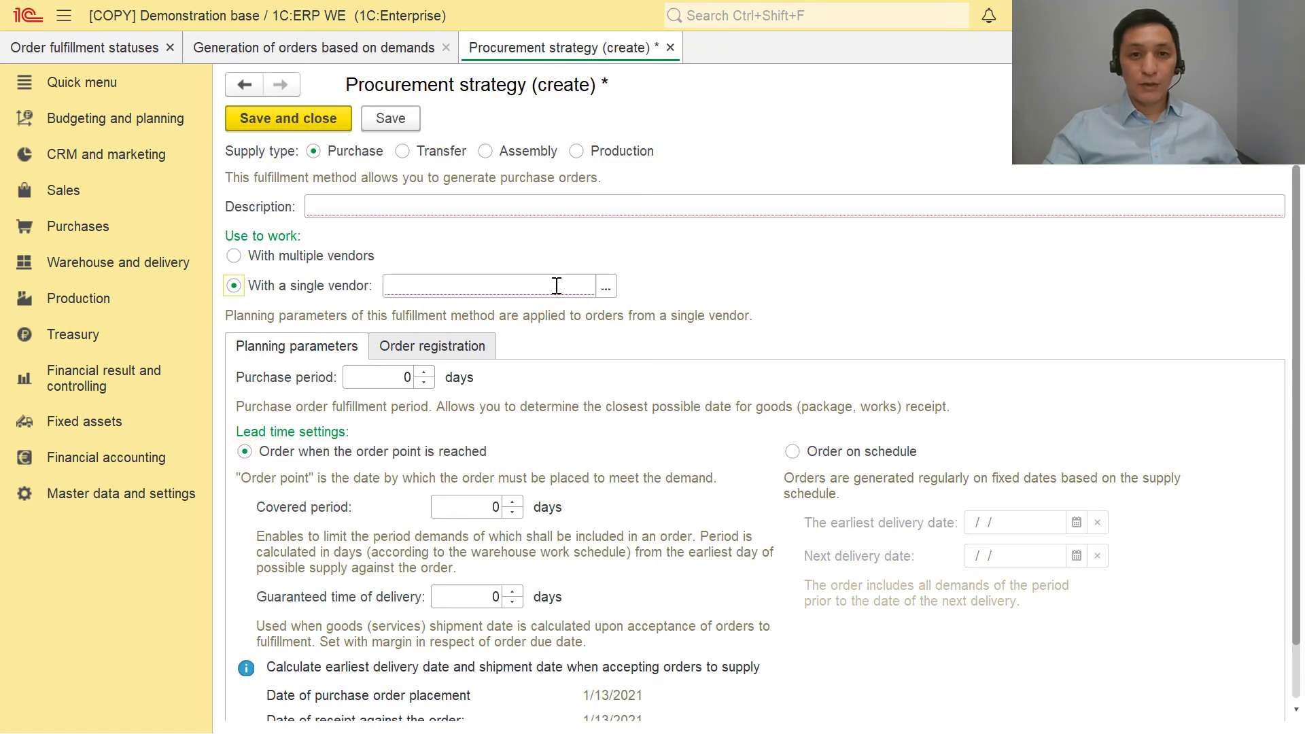
left_click(606, 286)
key("Escape")
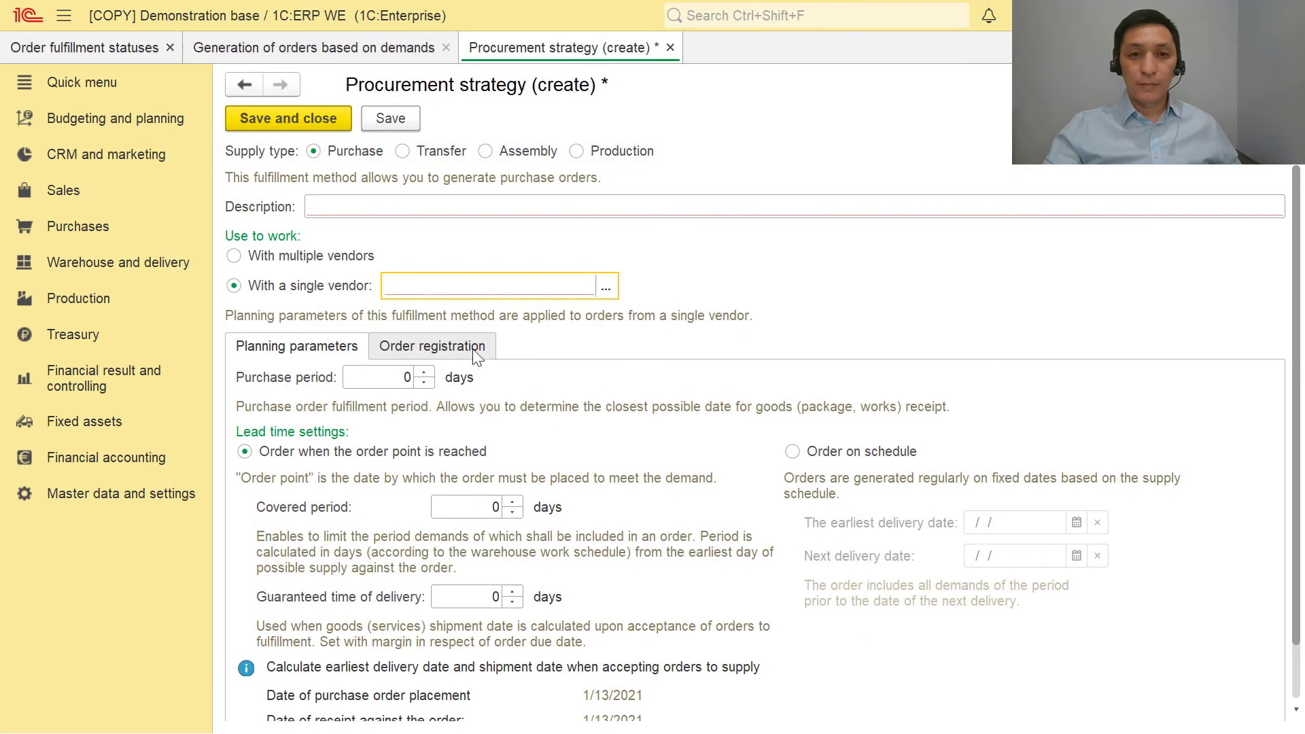
key("Escape")
left_click(748, 418)
key("Escape")
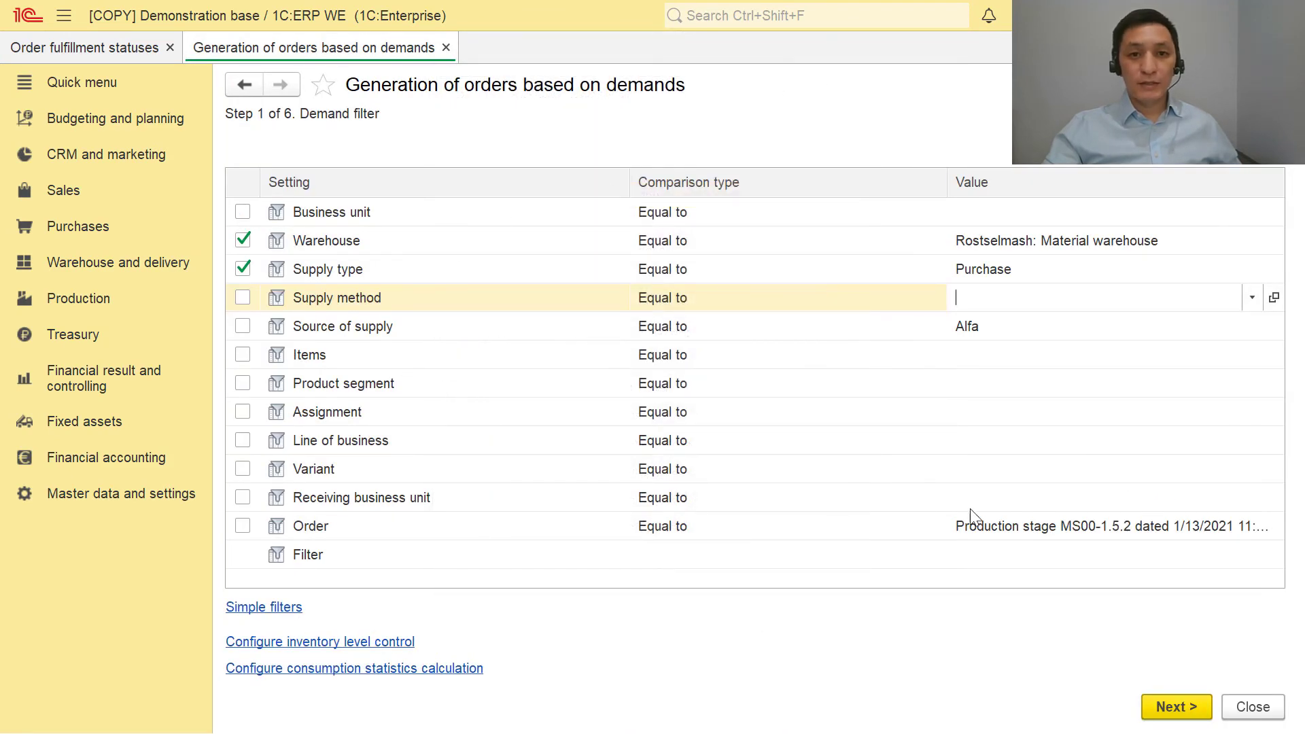
Enable the Order filter and select production stage MS00-1.5.2 dated 1/13/2021 as its value
left_click(1020, 527)
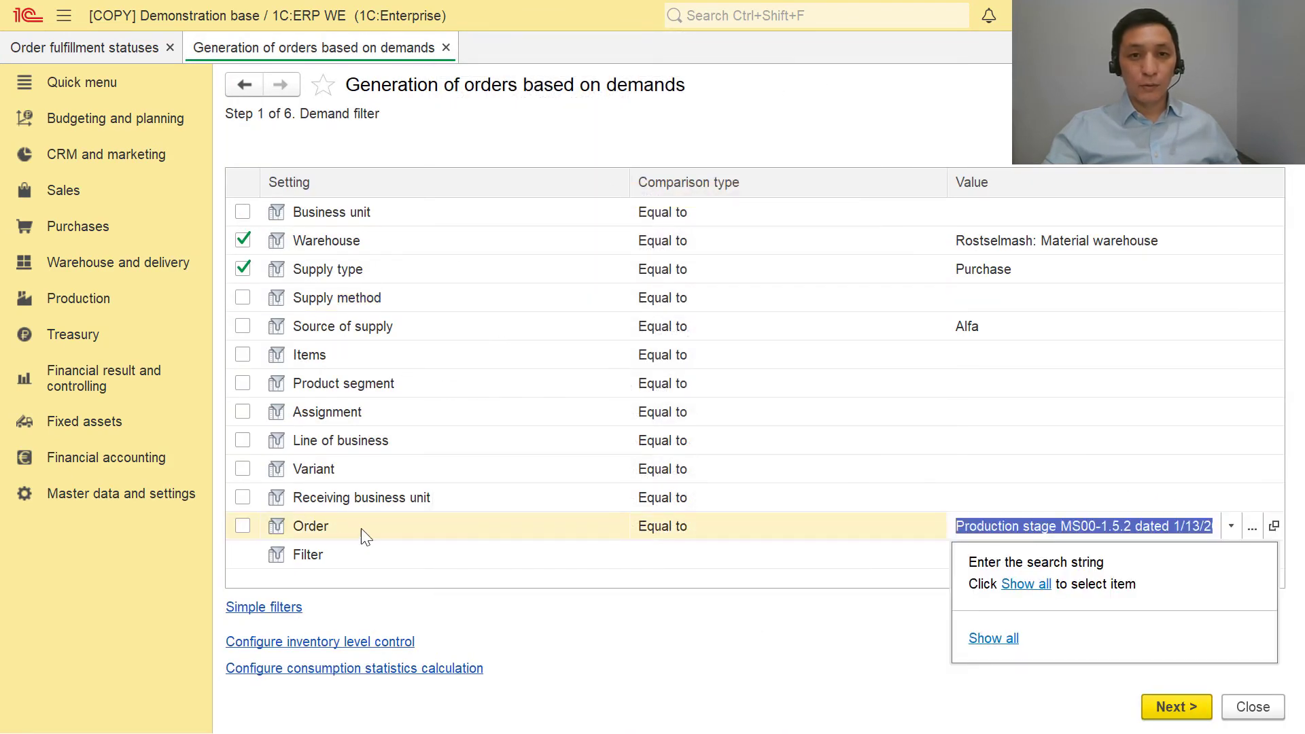
left_click(242, 529)
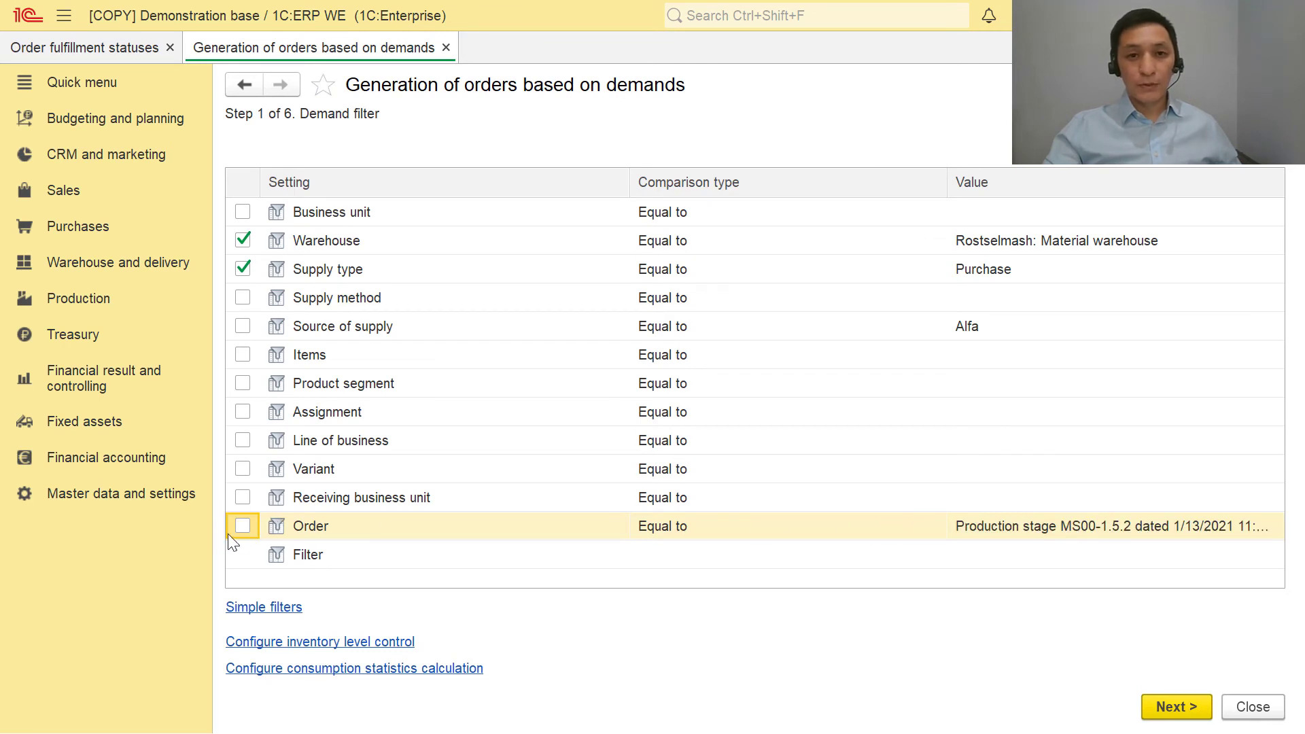
left_click(237, 529)
left_click(1144, 526)
left_click(1234, 526)
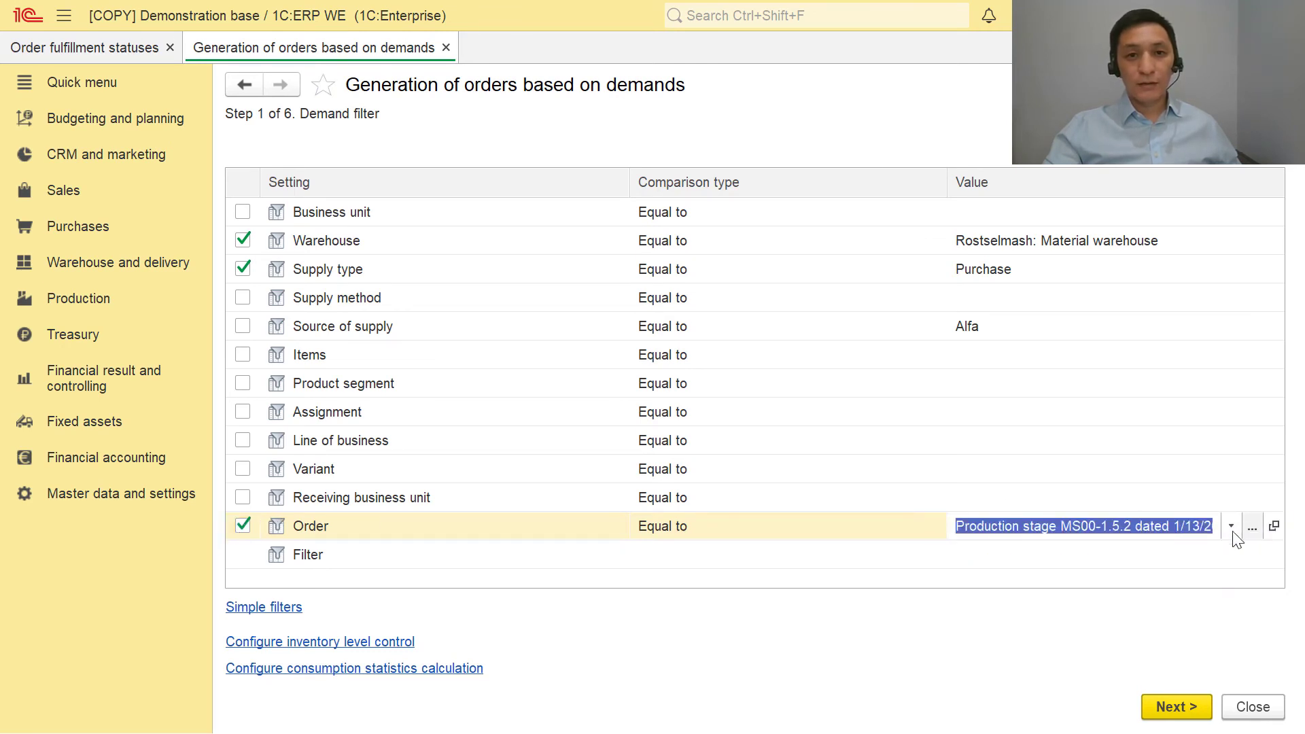
left_click(1251, 527)
double_click(593, 375)
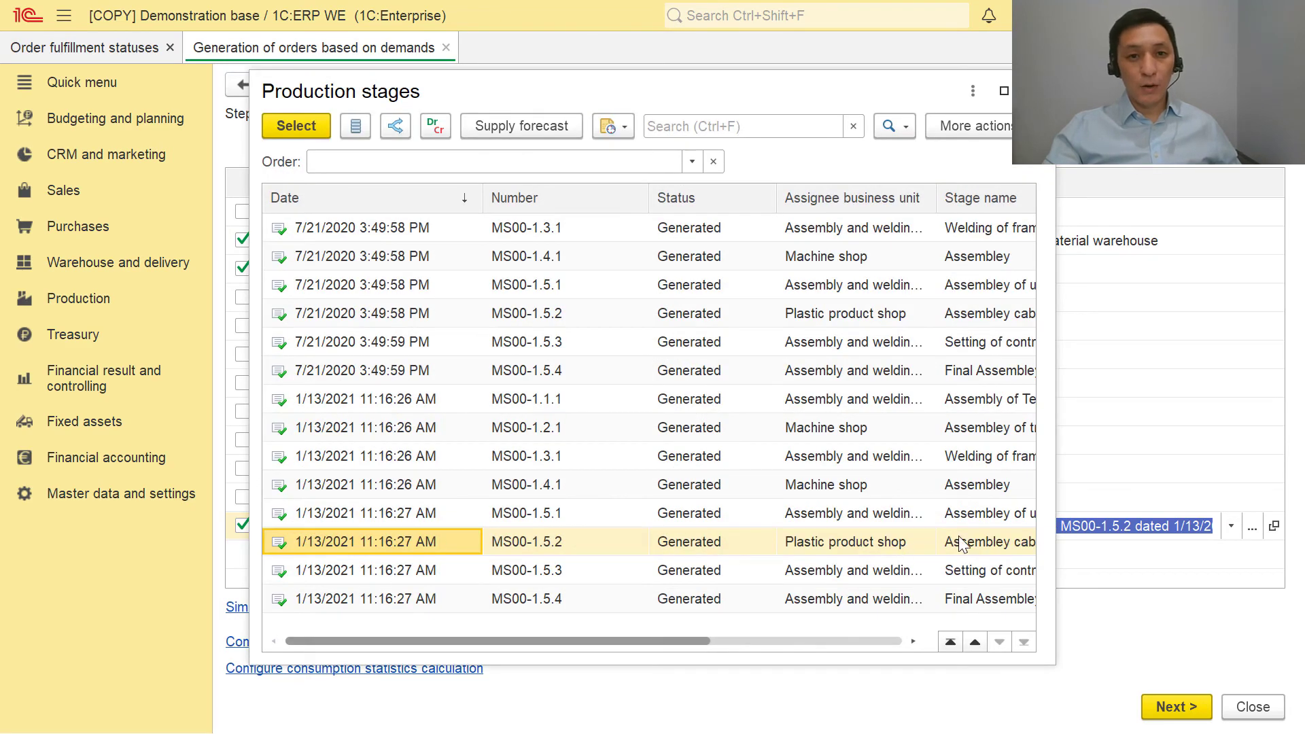
double_click(988, 537)
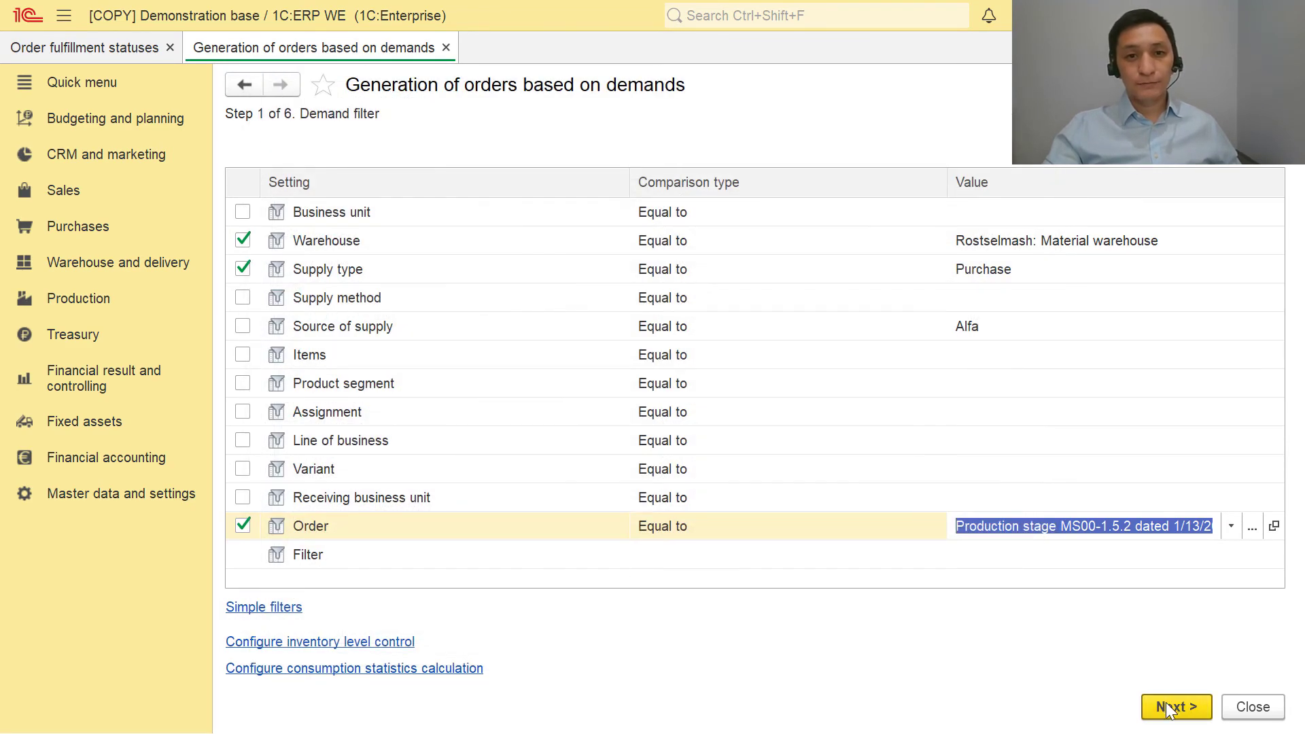
Recheck the Order filter and advance through the supply methods and orders to ship to the order preview
left_click(1167, 707)
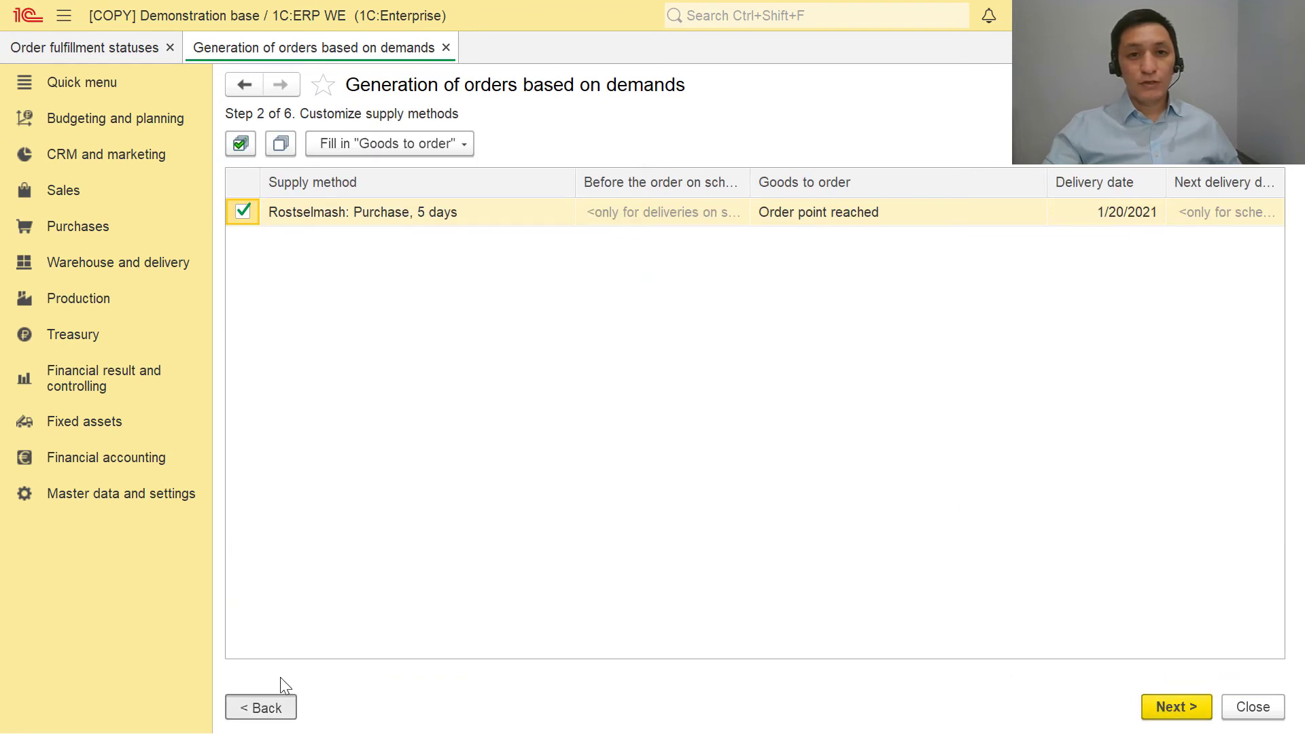
left_click(275, 707)
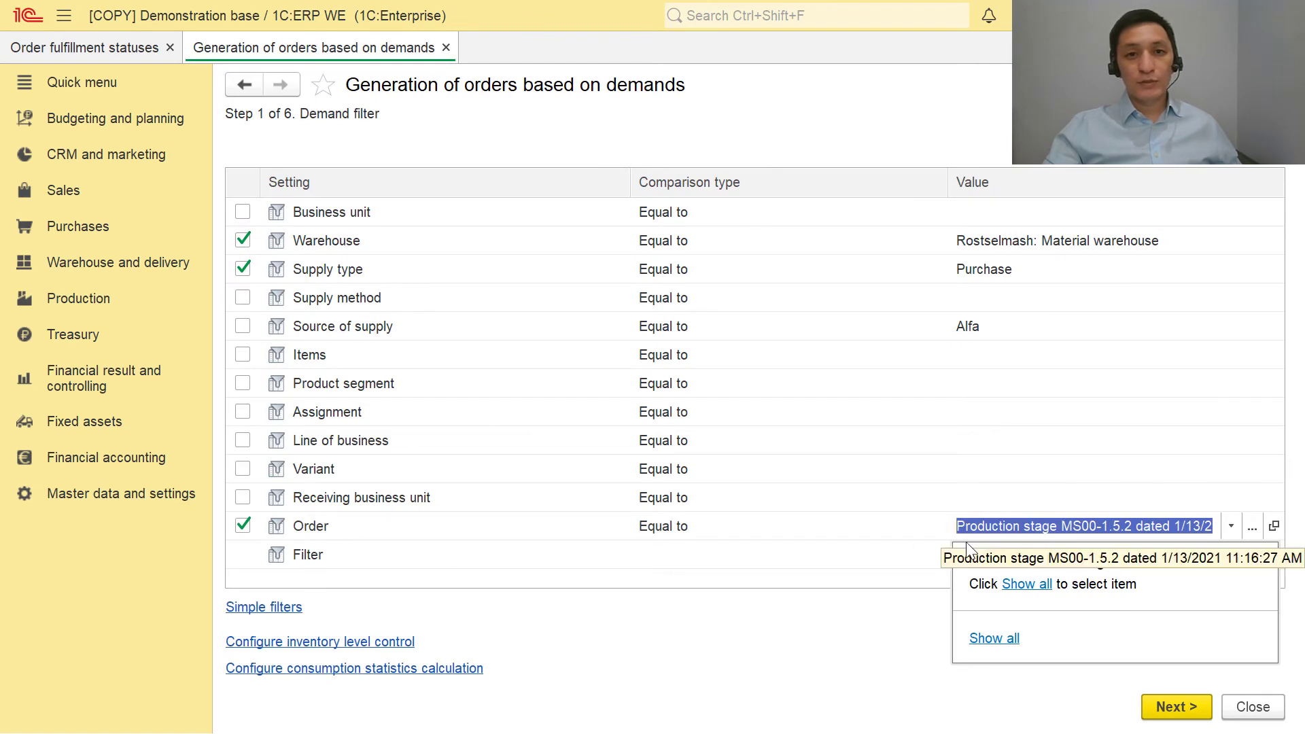
left_click(995, 526)
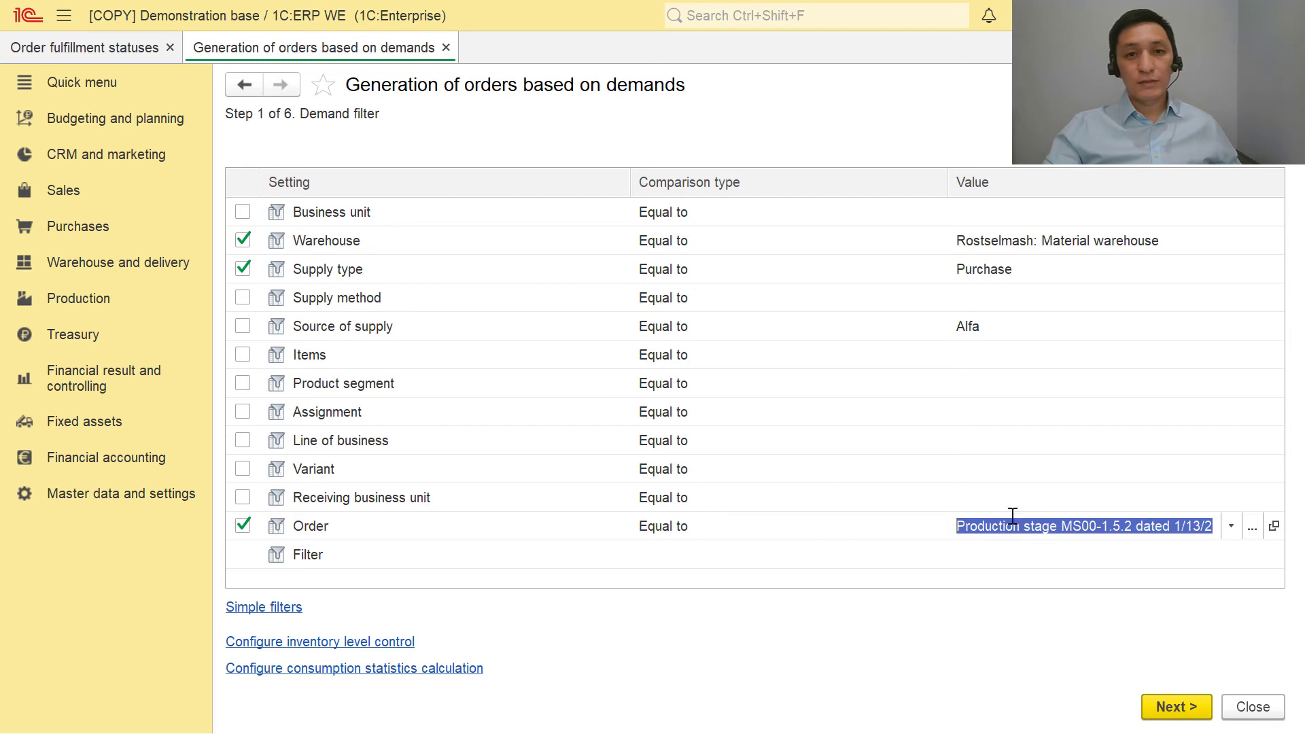
left_click(1158, 700)
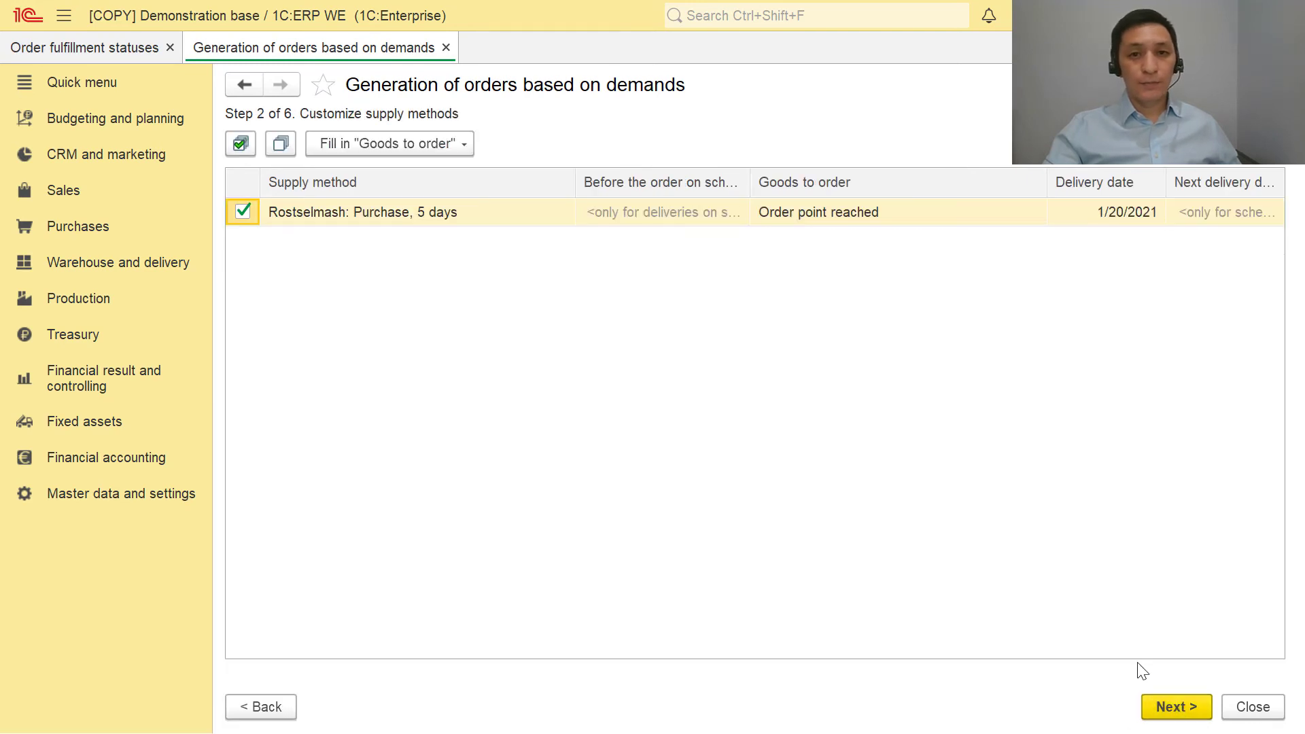
left_click(1169, 721)
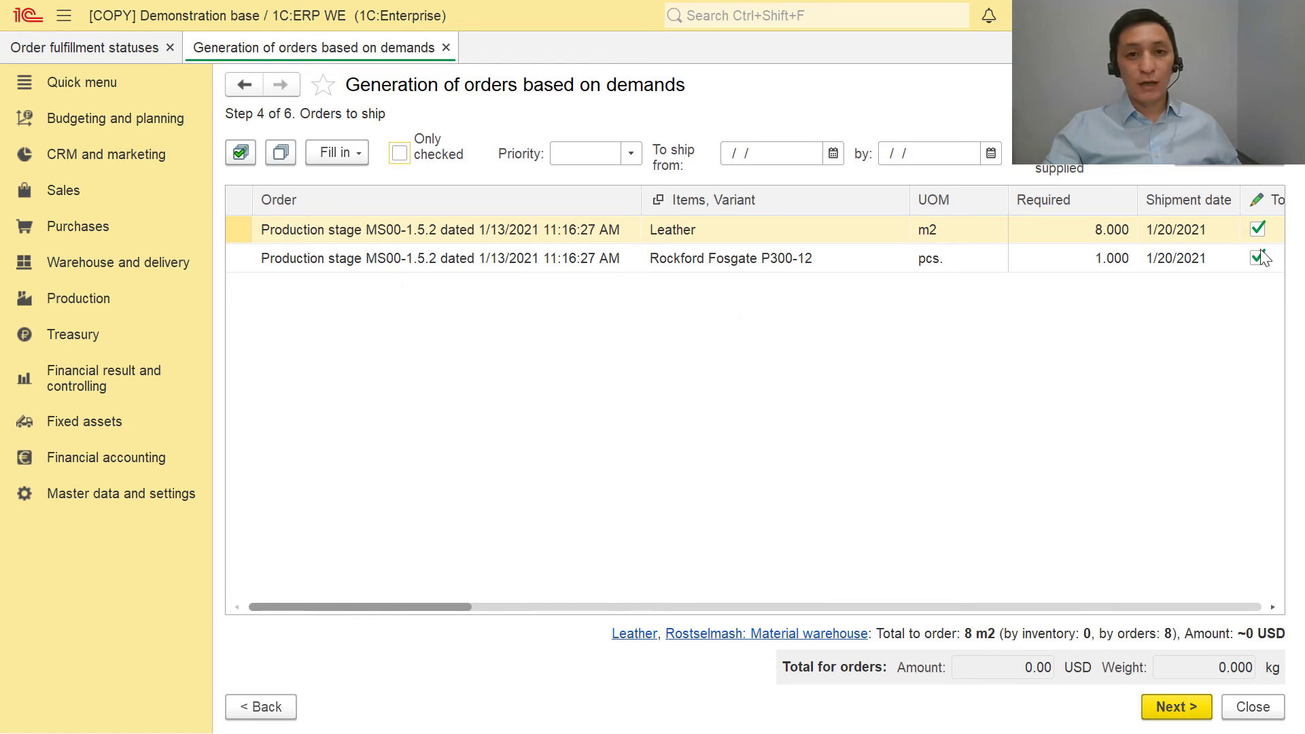
left_click(1187, 709)
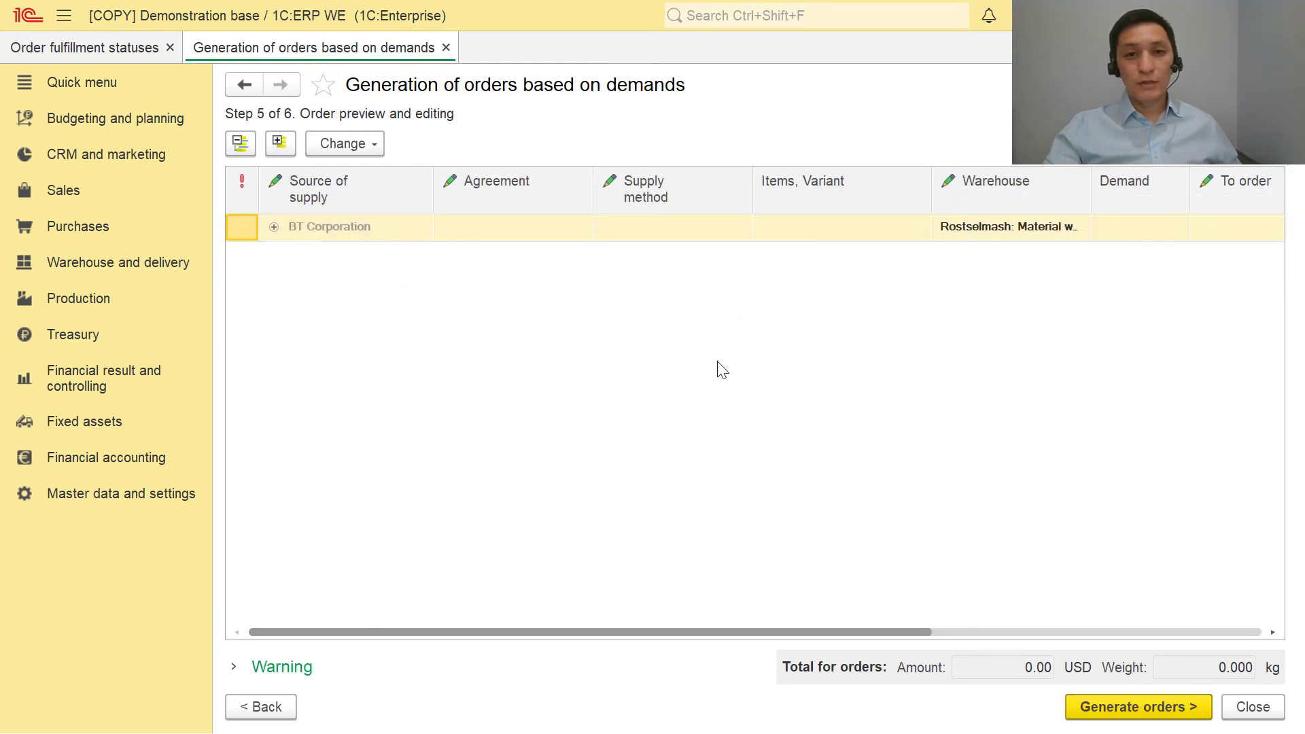
Expand the BT Corporation group in the preview, generate the order, and open the generated purchase order
left_click(275, 228)
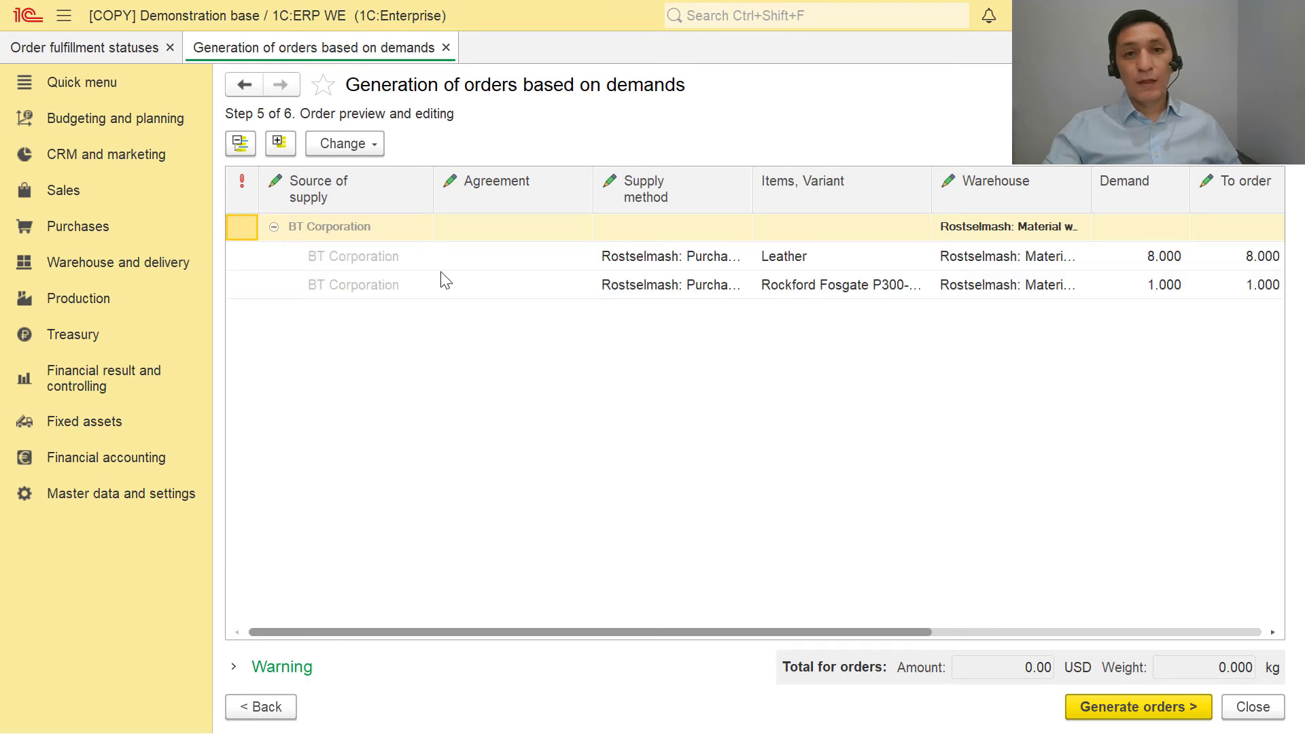
left_click(1128, 704)
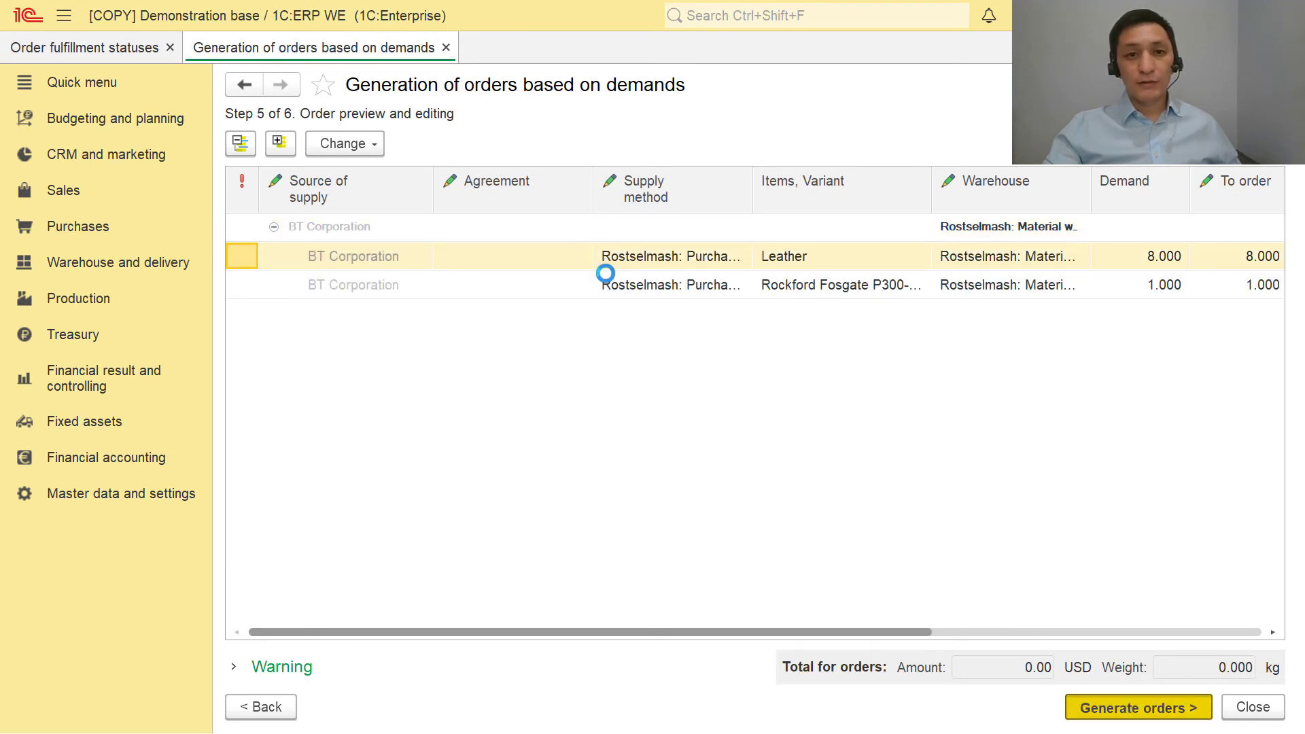
double_click(433, 211)
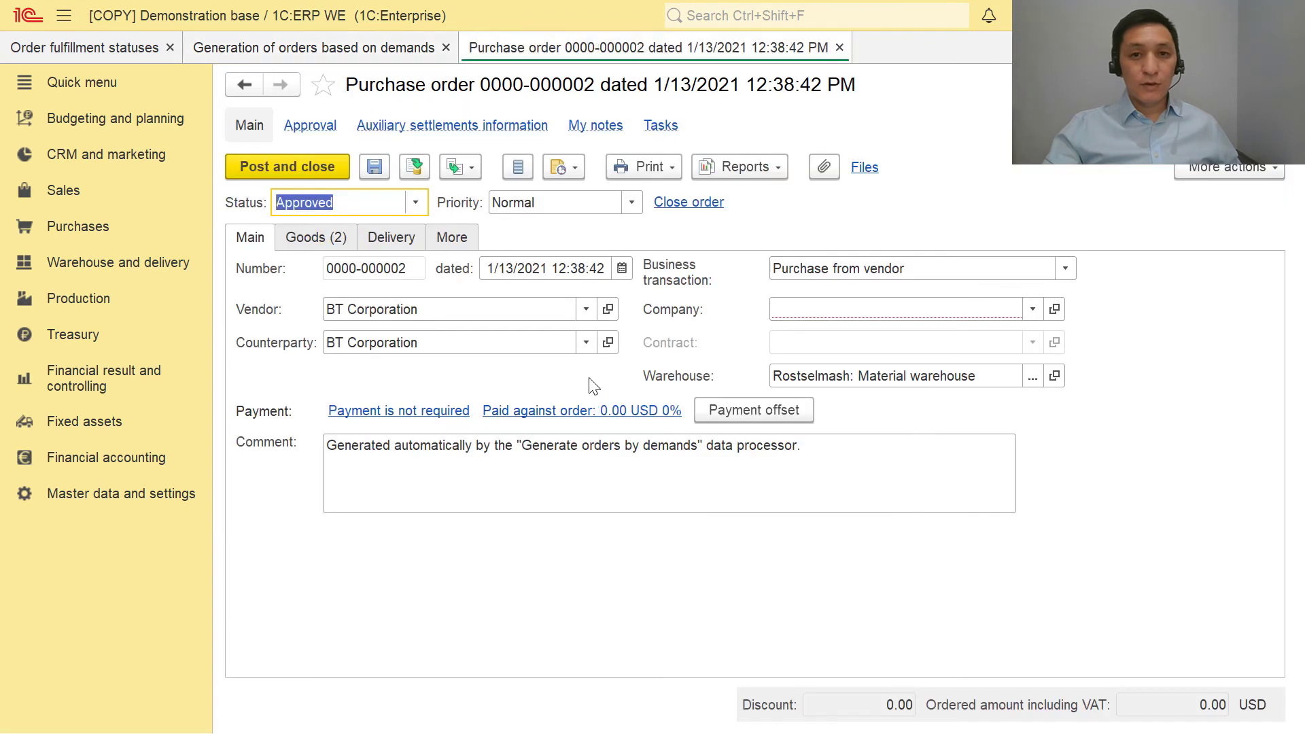
Set the purchase order's company to Metal Service and its status to Confirmed
left_click(1030, 311)
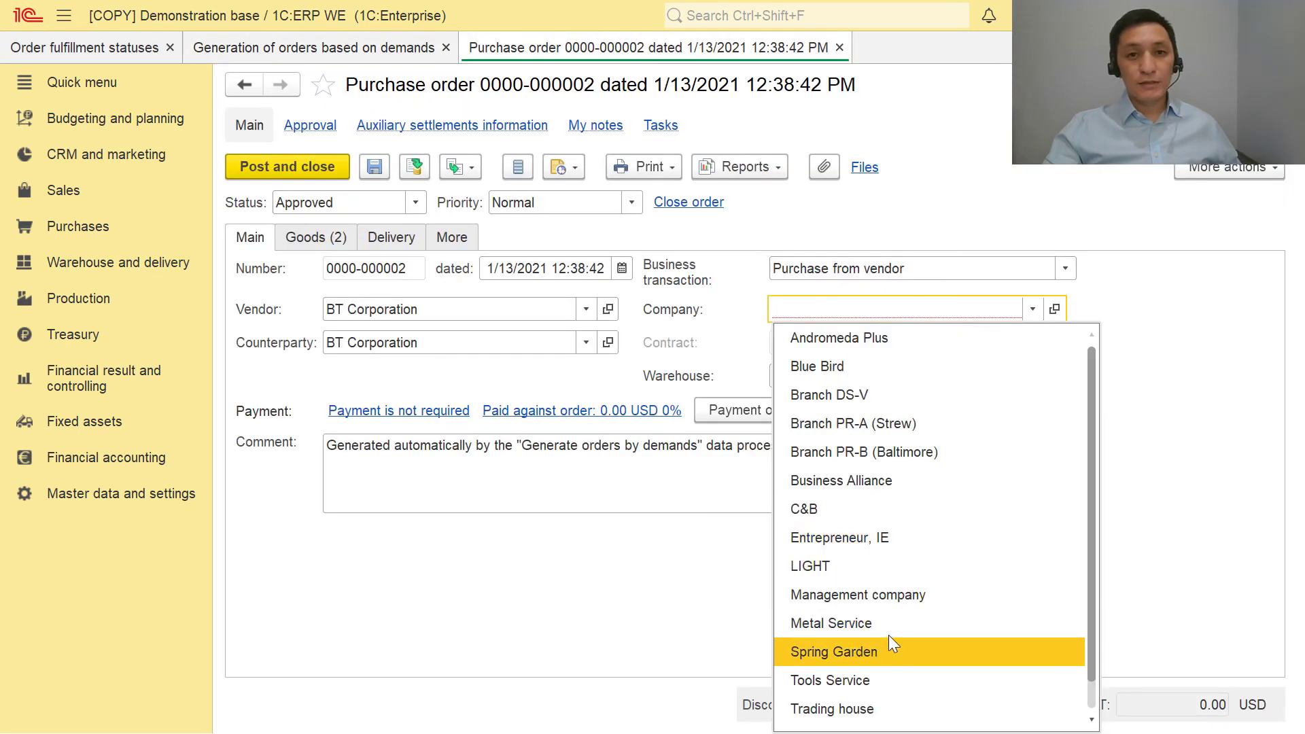
left_click(892, 624)
left_click(316, 238)
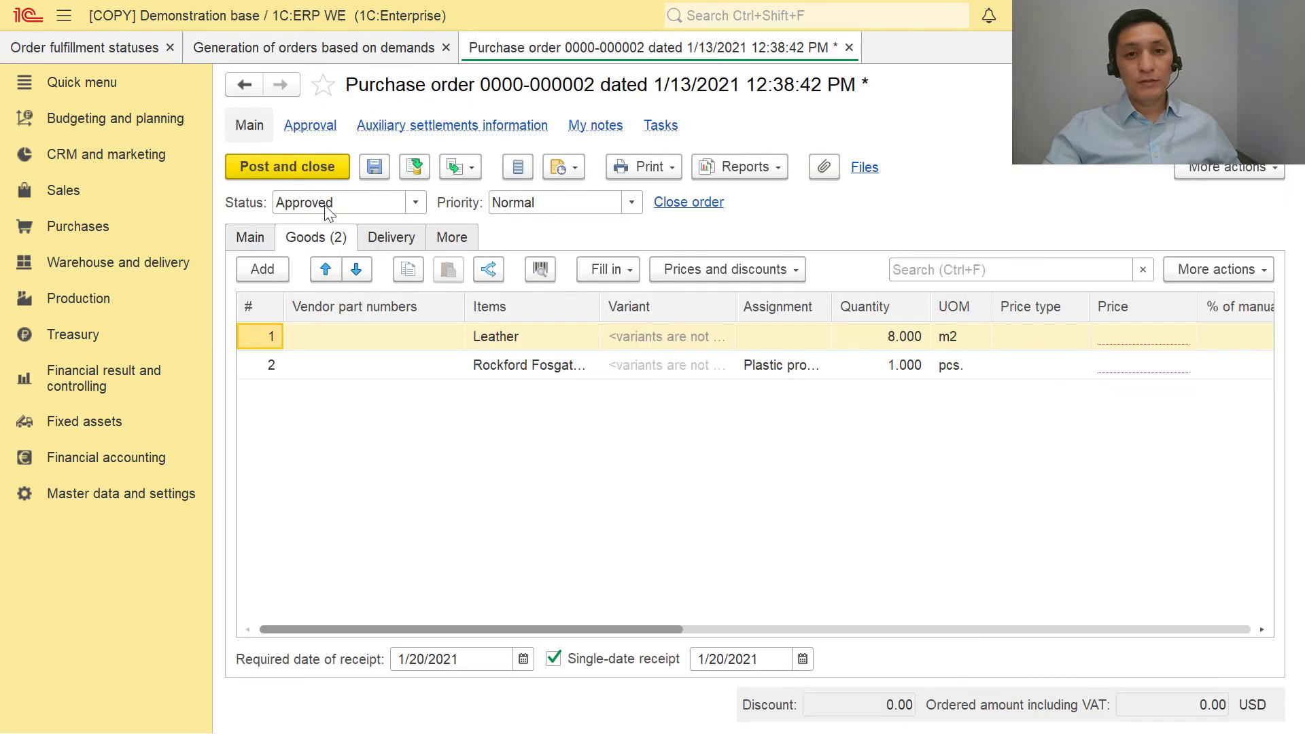
left_click(416, 203)
left_click(334, 288)
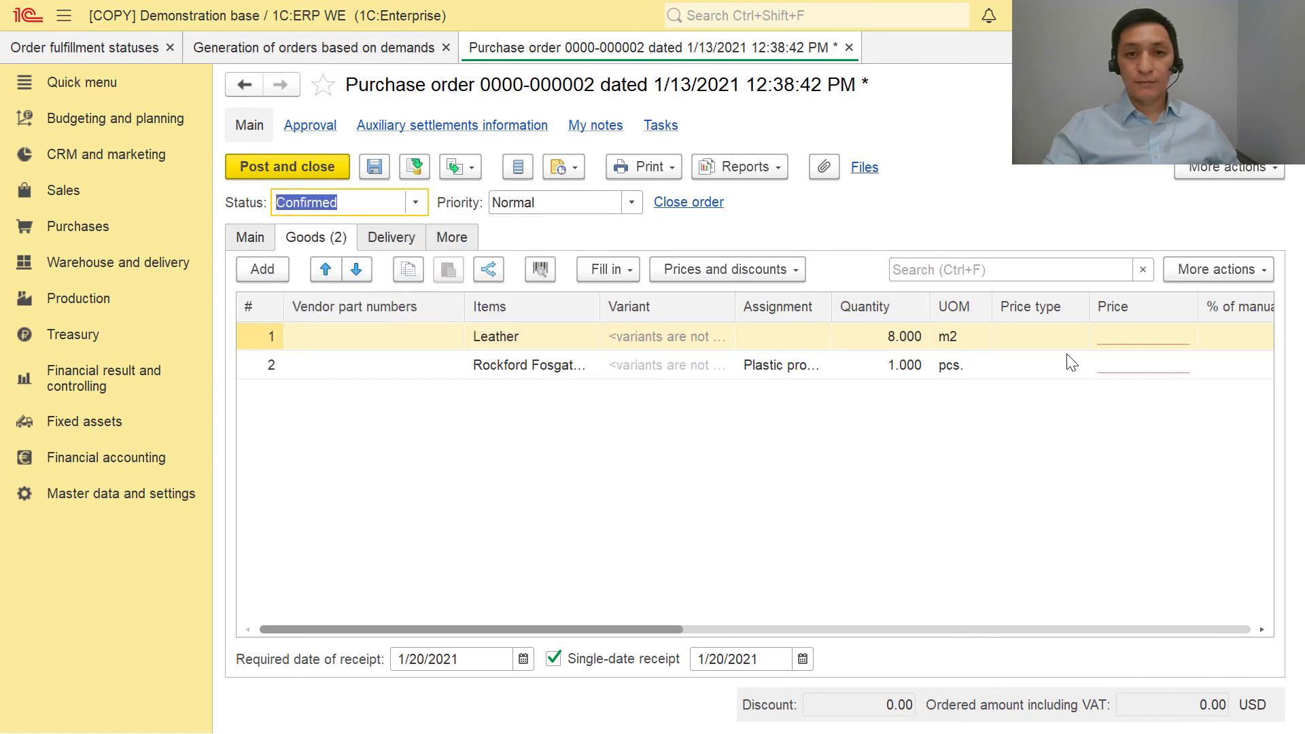
Set the price of Leather to 100 and of Rockford Fosgate P300-12 to 1,000, and save the purchase order
left_click(1126, 365)
double_click(1141, 340)
type("100")
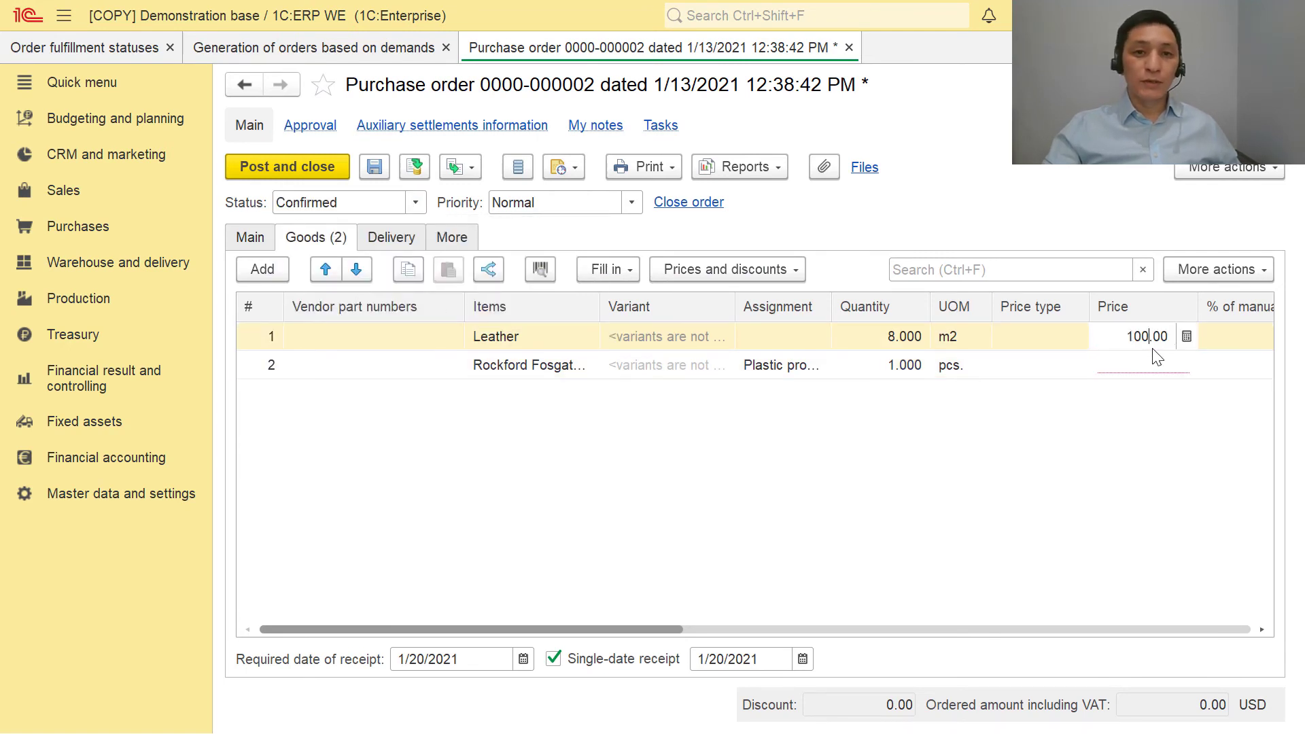
key("Return")
left_click(1153, 365)
left_click(1153, 364)
type("1000")
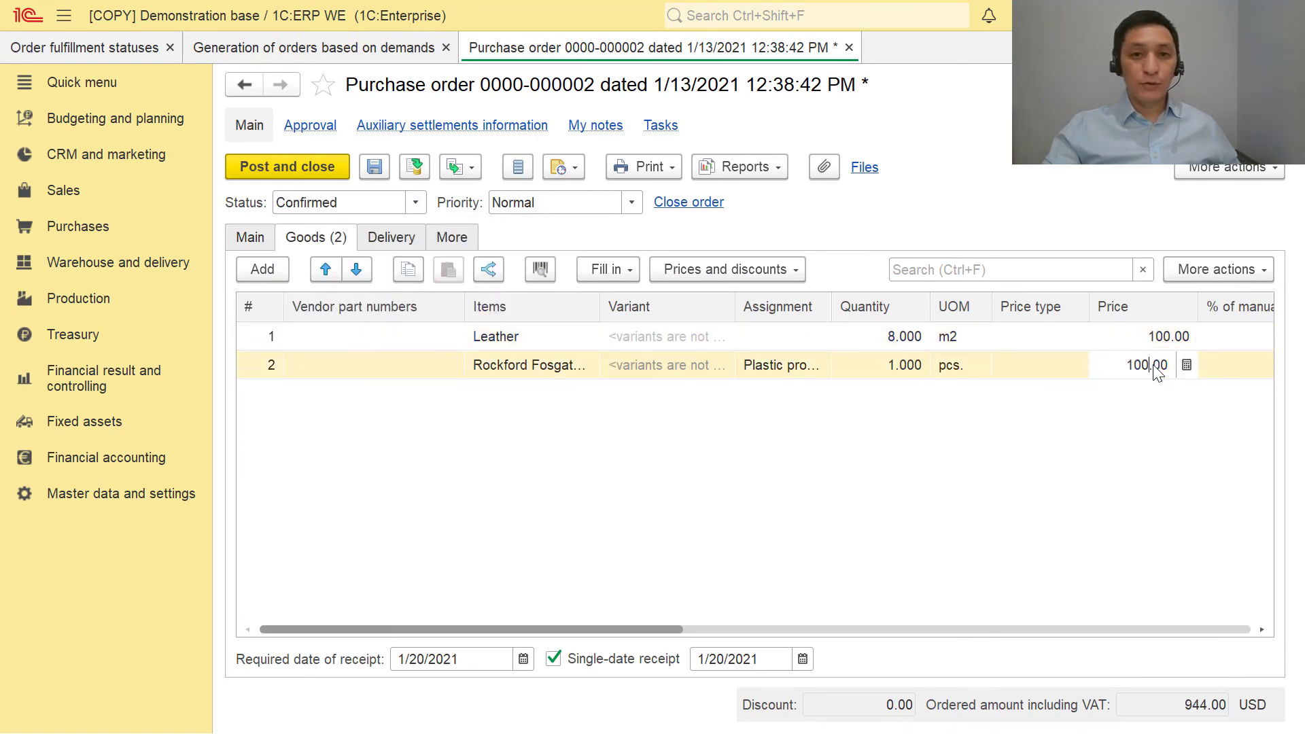
key("Return")
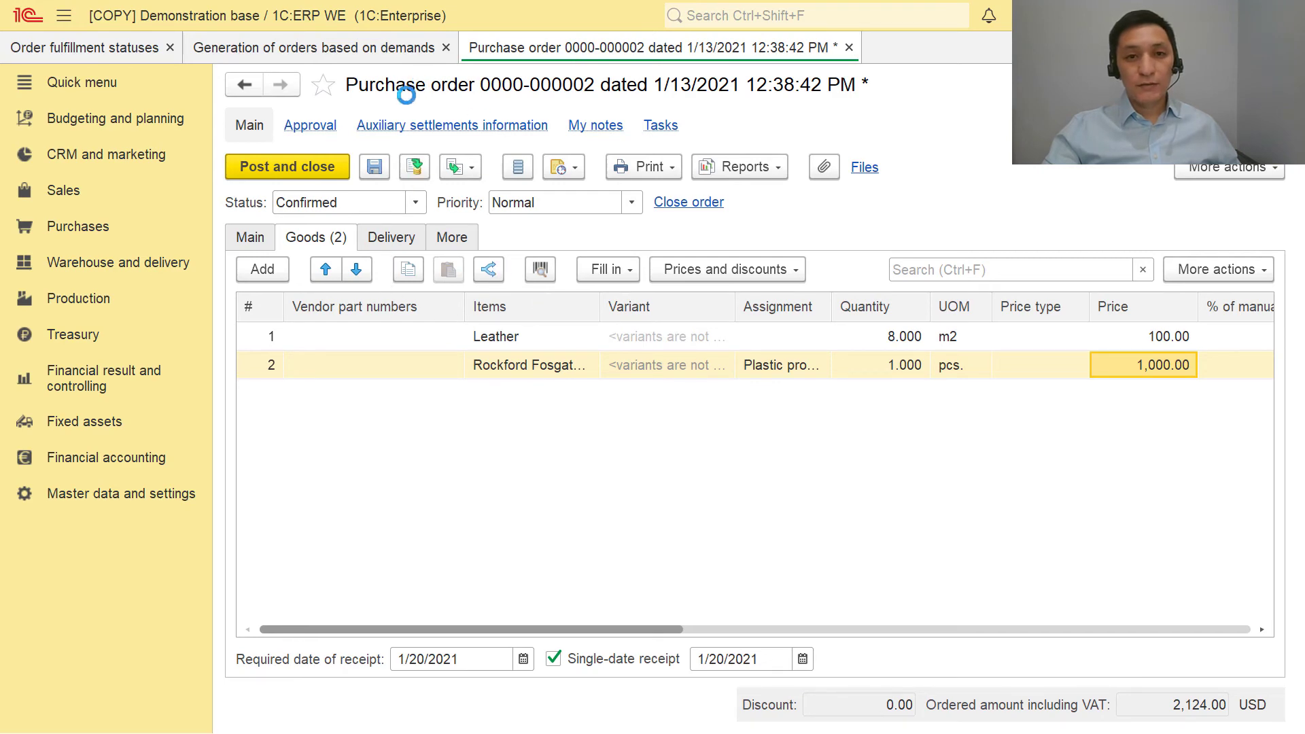
Open production order queue management and select the 1/13/2021 order with the 2/15/2021 required release date
left_click(114, 303)
left_click(358, 575)
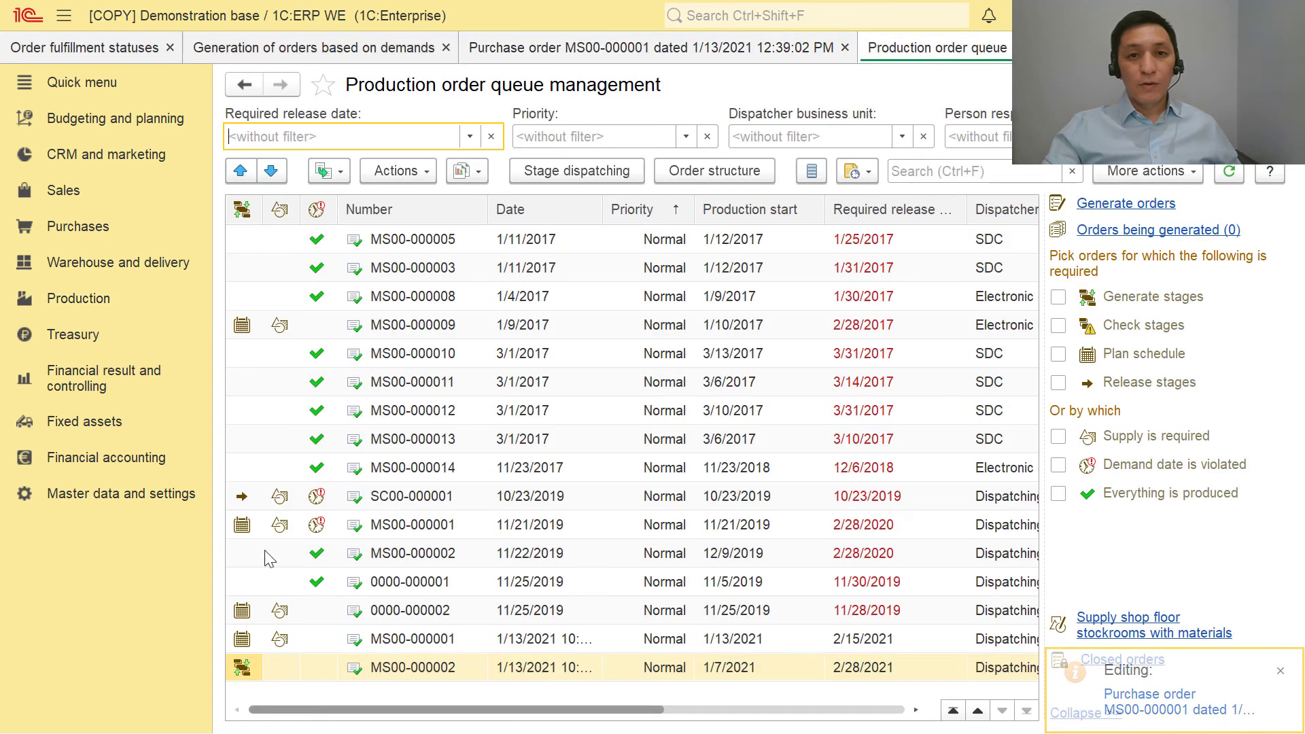
left_click(422, 639)
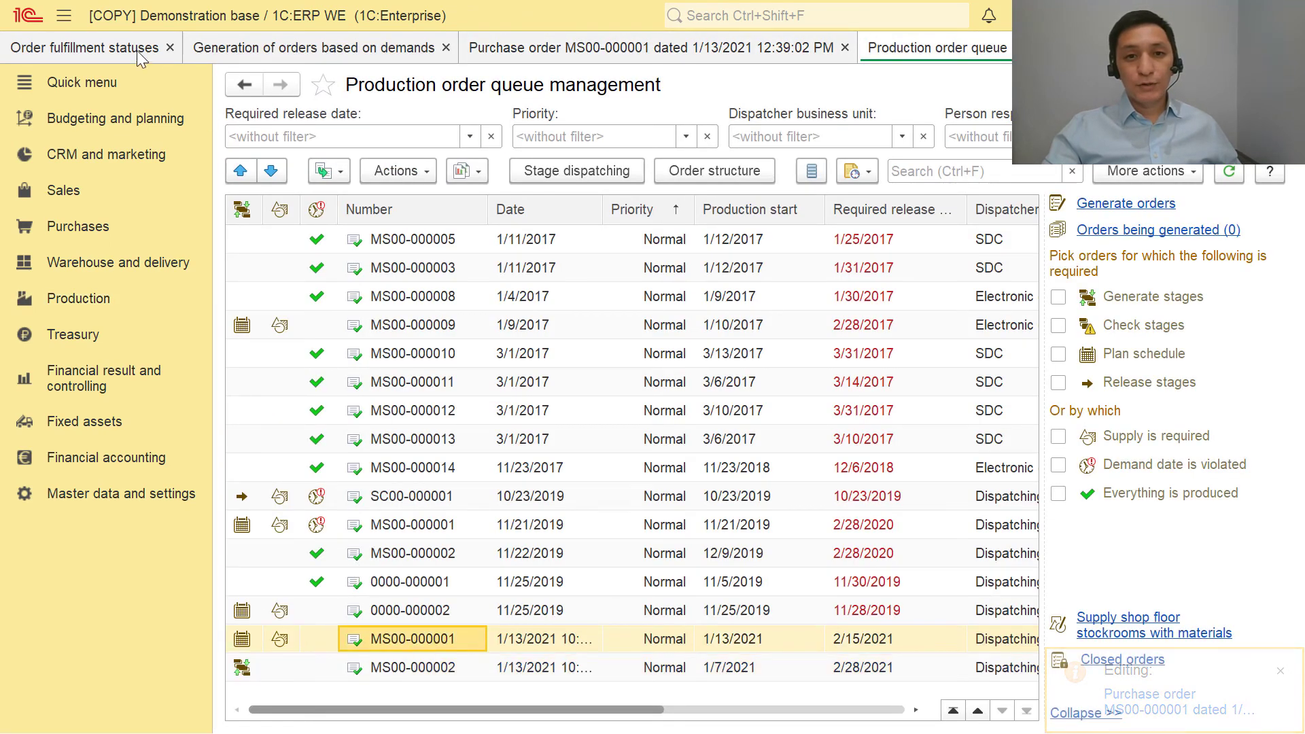
Filter the order fulfillment statuses by the Rostselmash: Material warehouse and generate the list
left_click(137, 49)
left_click(451, 137)
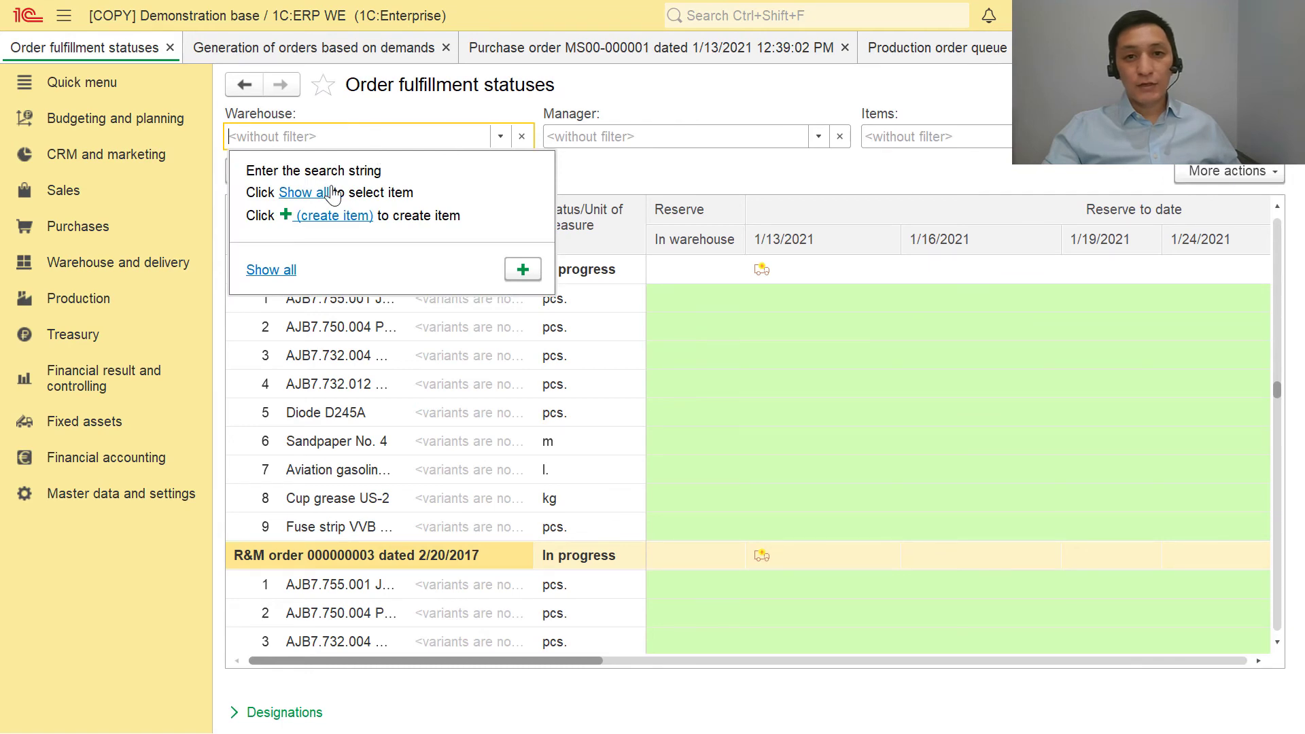
left_click(304, 192)
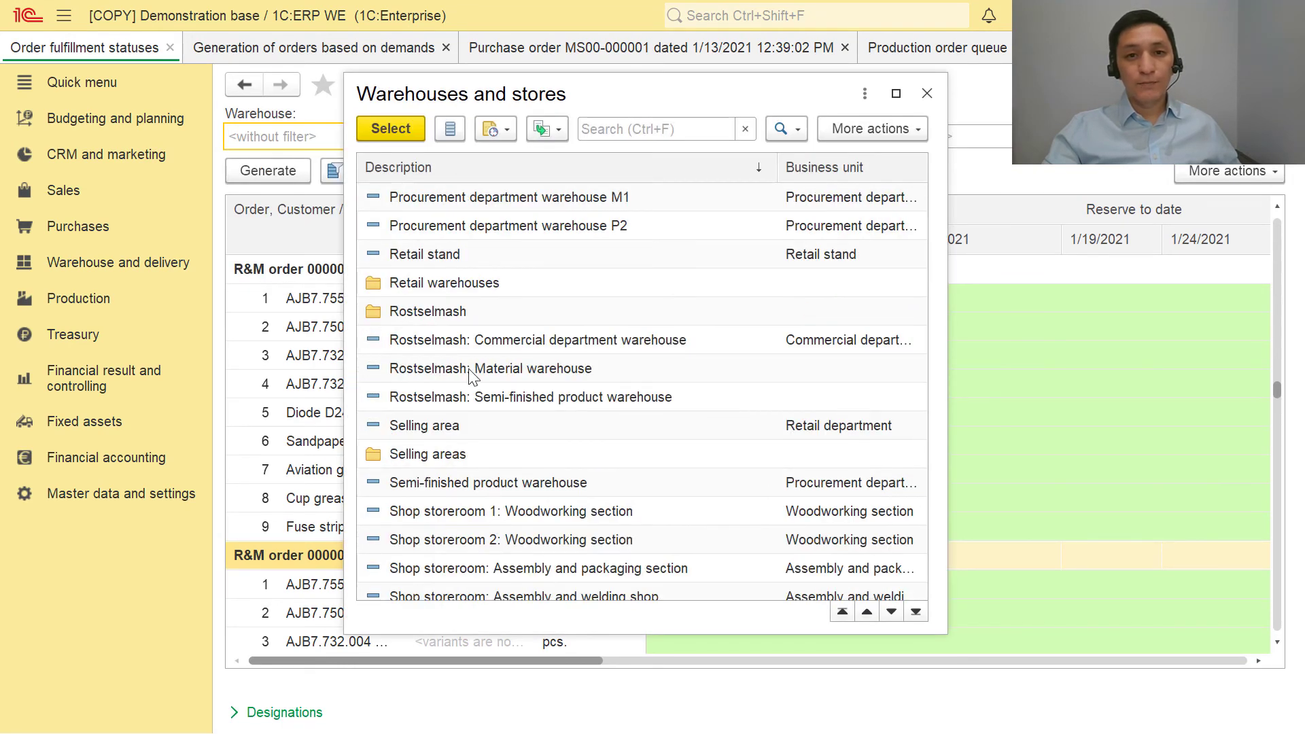
double_click(473, 378)
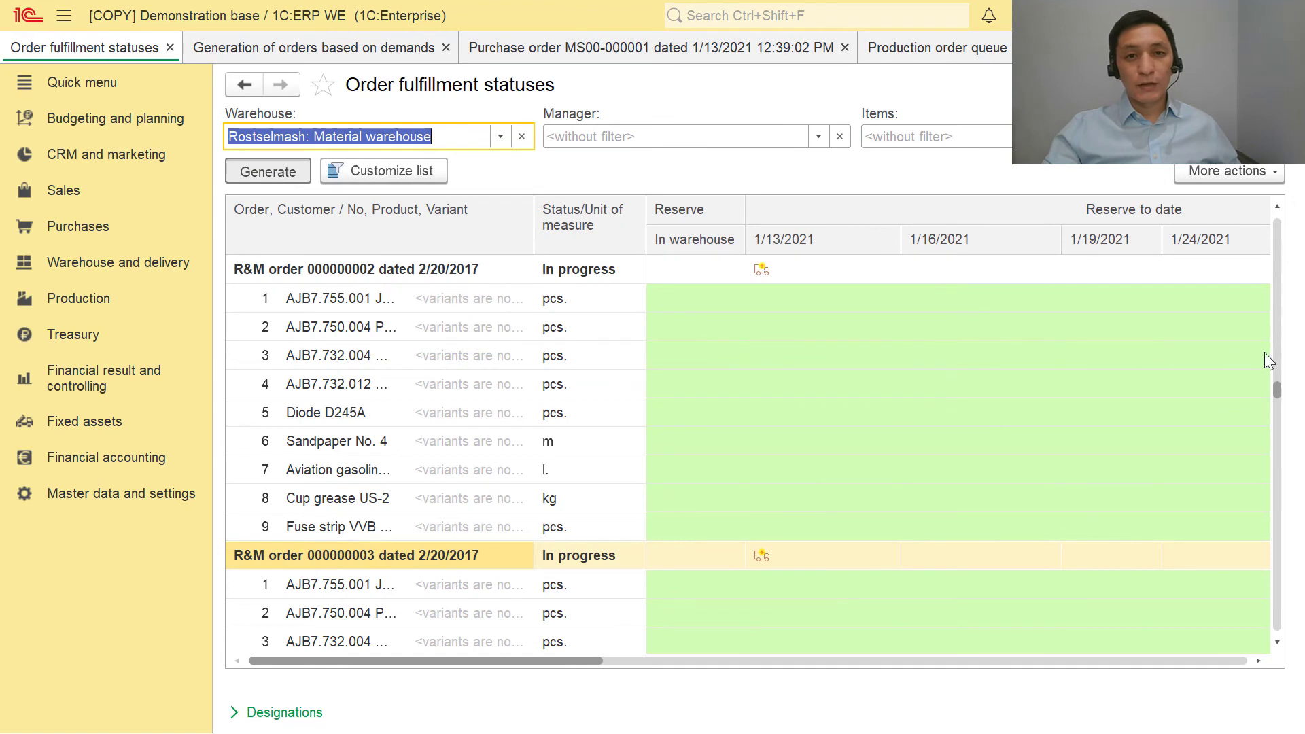
Locate the Leather line of production stage MS00-1.5.2 and examine its reserve dates
left_click_drag(1277, 252, 1285, 564)
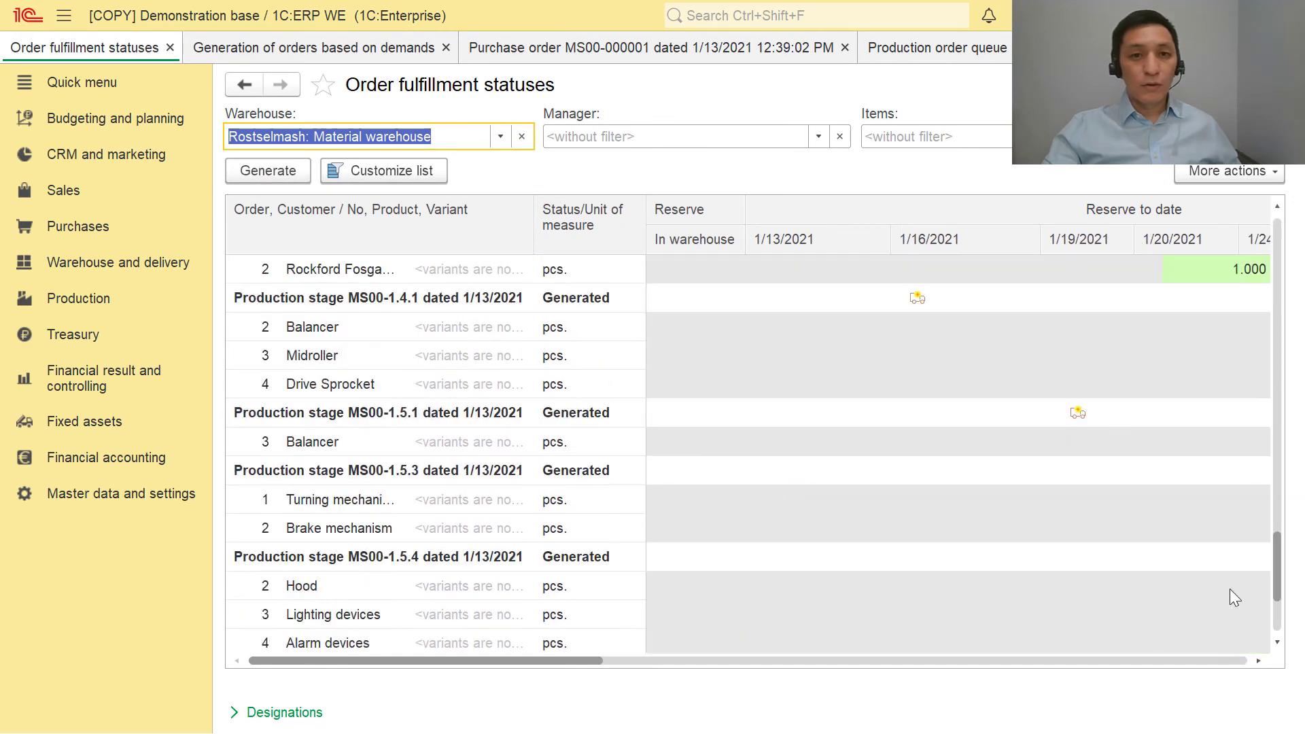
left_click(386, 413)
scroll(384, 413, "down", 2)
scroll(378, 407, "up", 2)
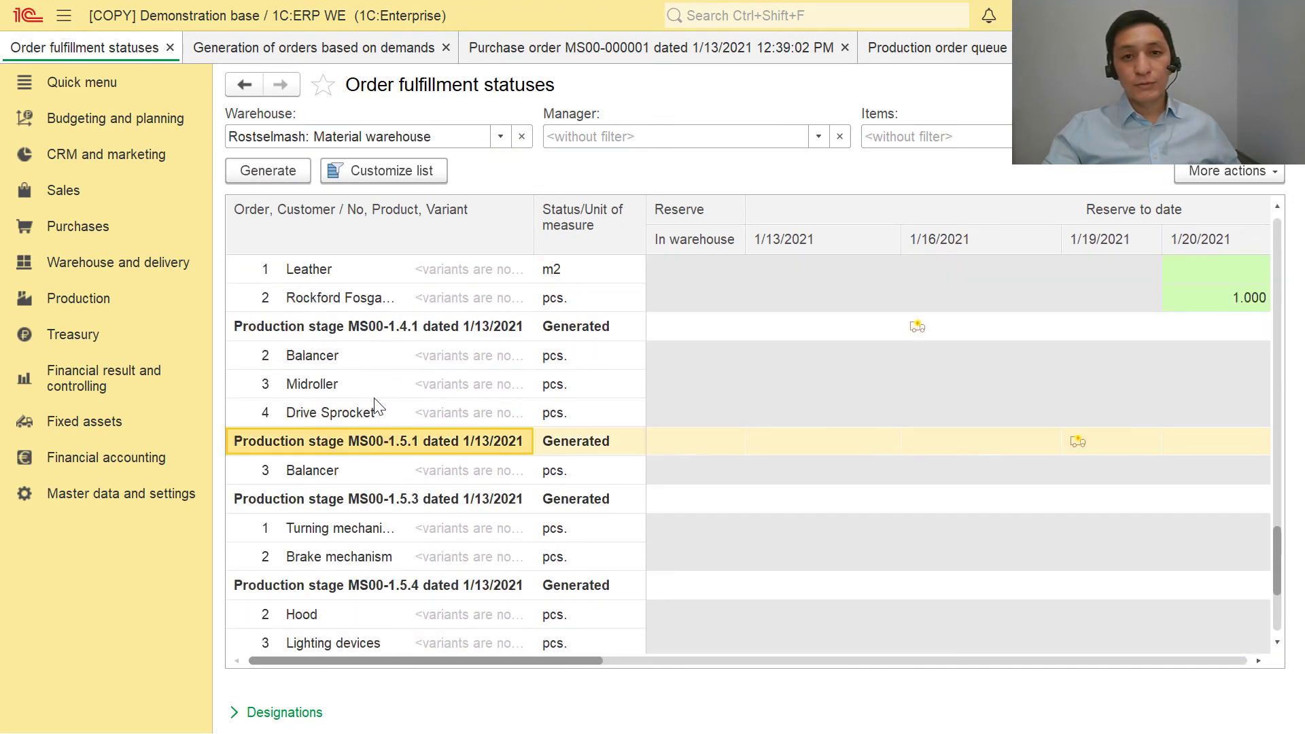
left_click(452, 301)
left_click(1208, 271)
key("Right")
key("Right")
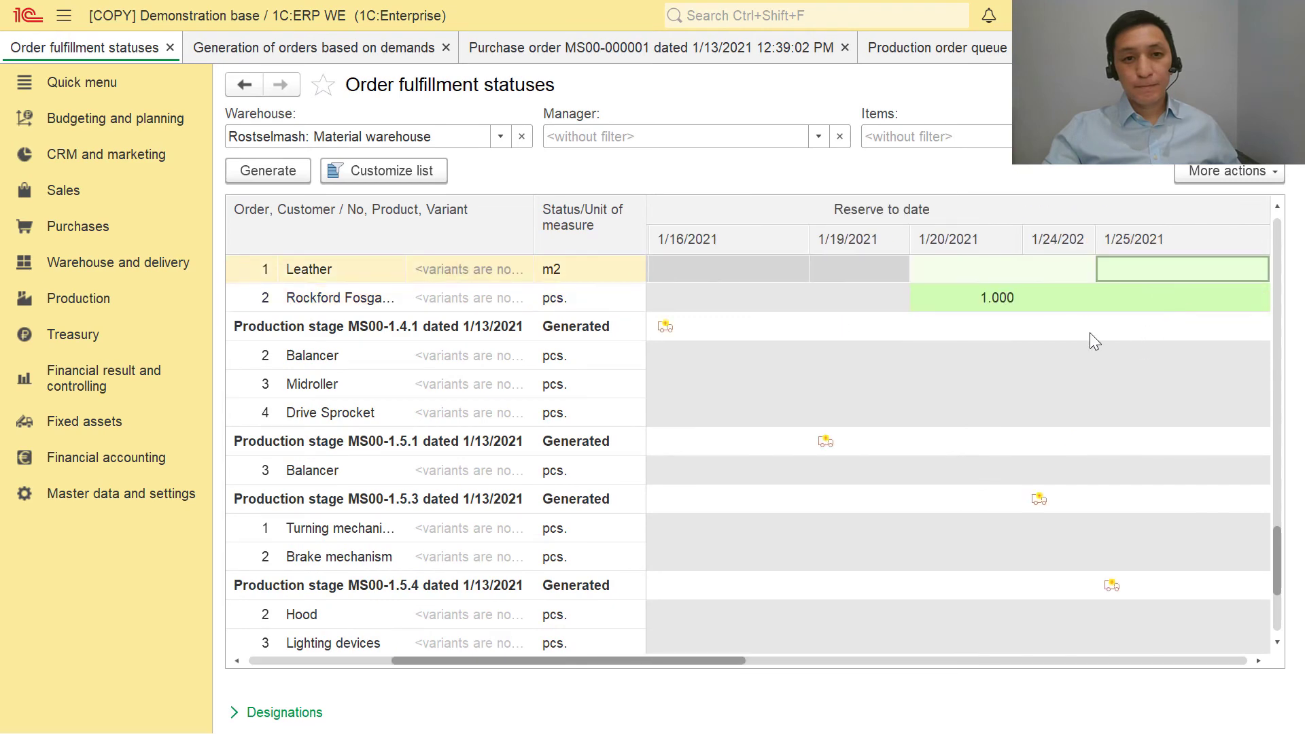
Check the supply quantity of Leather and the 1/20/2021 reserve of Rockford Fosgate in stage MS00-1.5.2
scroll(1047, 367, "up", 2)
left_click(1002, 443)
key("Right")
key("Right")
key("Right")
key("Right")
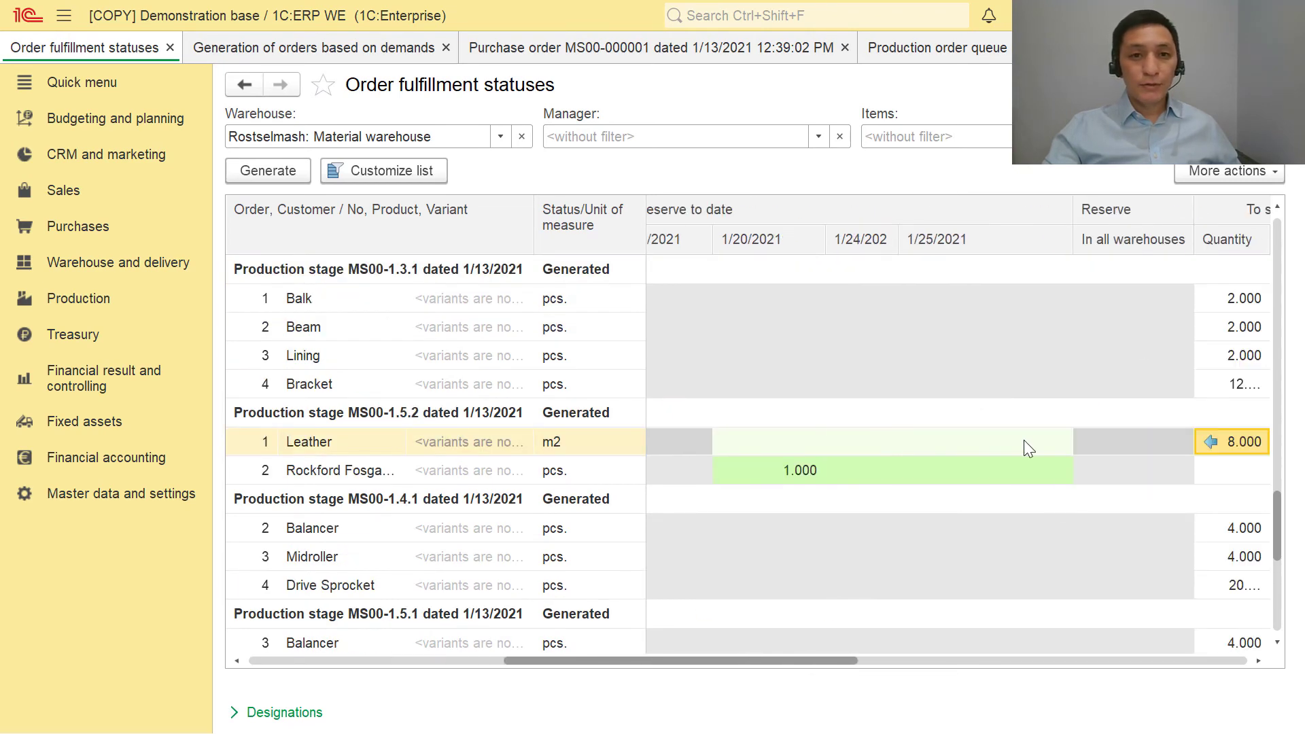
left_click(757, 443)
left_click(764, 470)
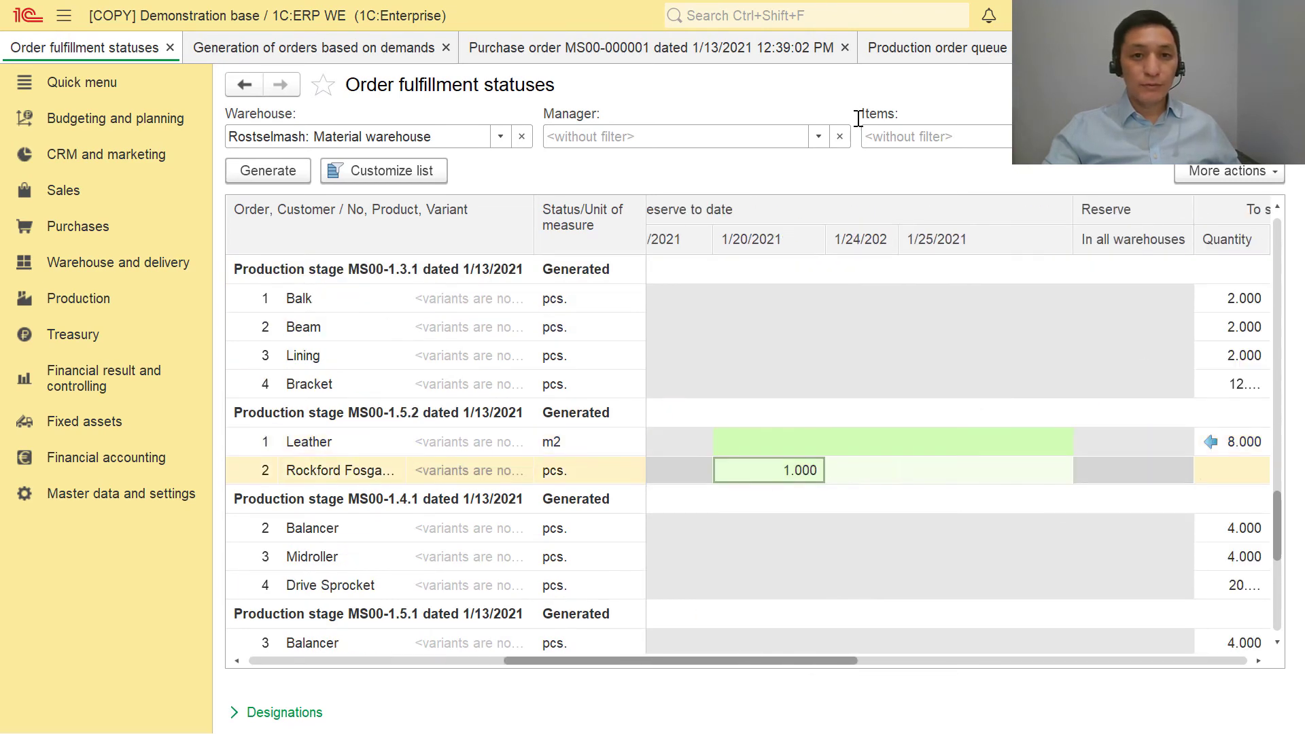
Set the purchase order's single-date receipt to 2/28/2021 and save the order
left_click(710, 53)
left_click(802, 658)
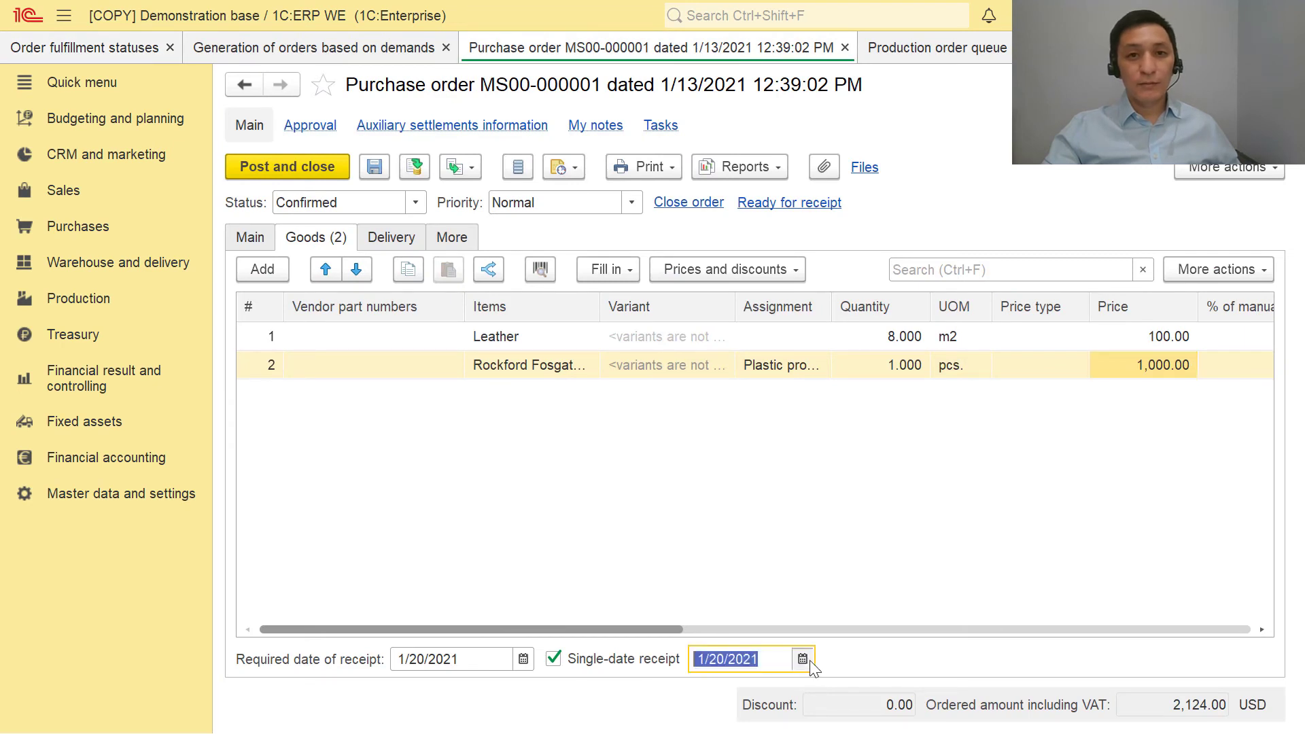
left_click(1164, 345)
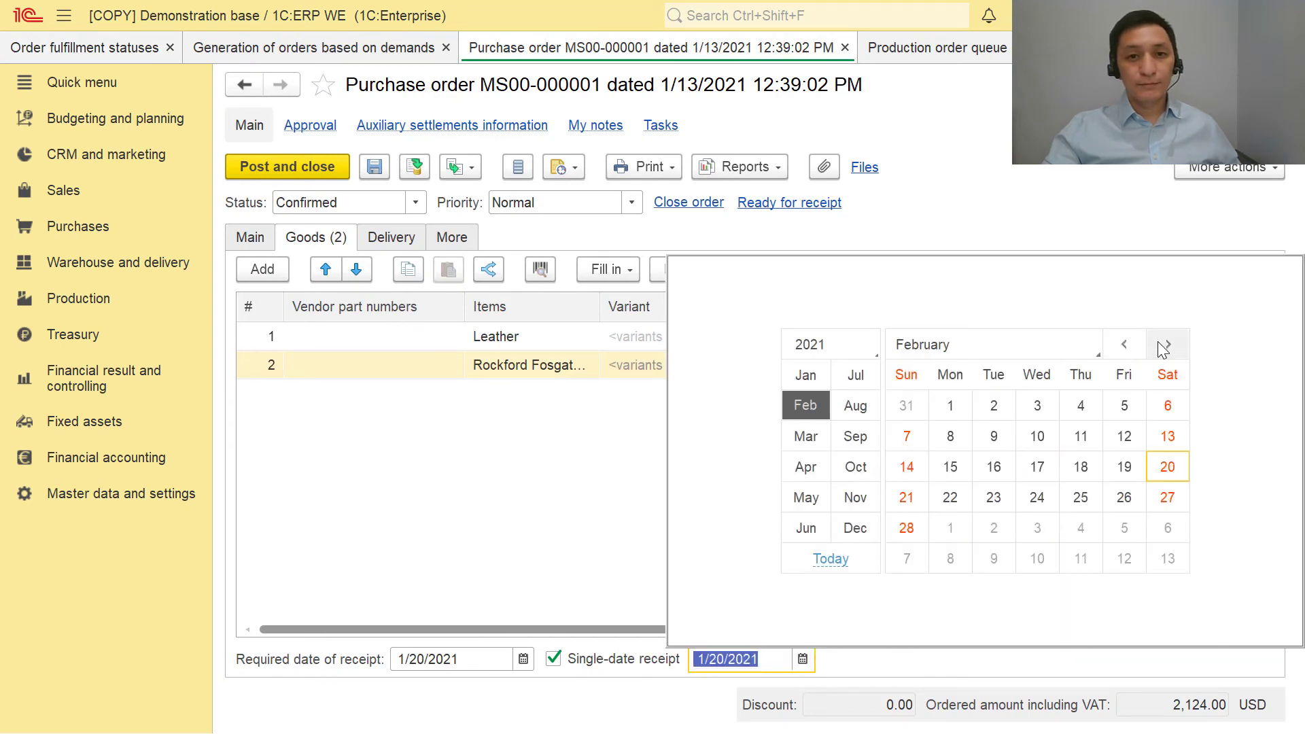
left_click(906, 528)
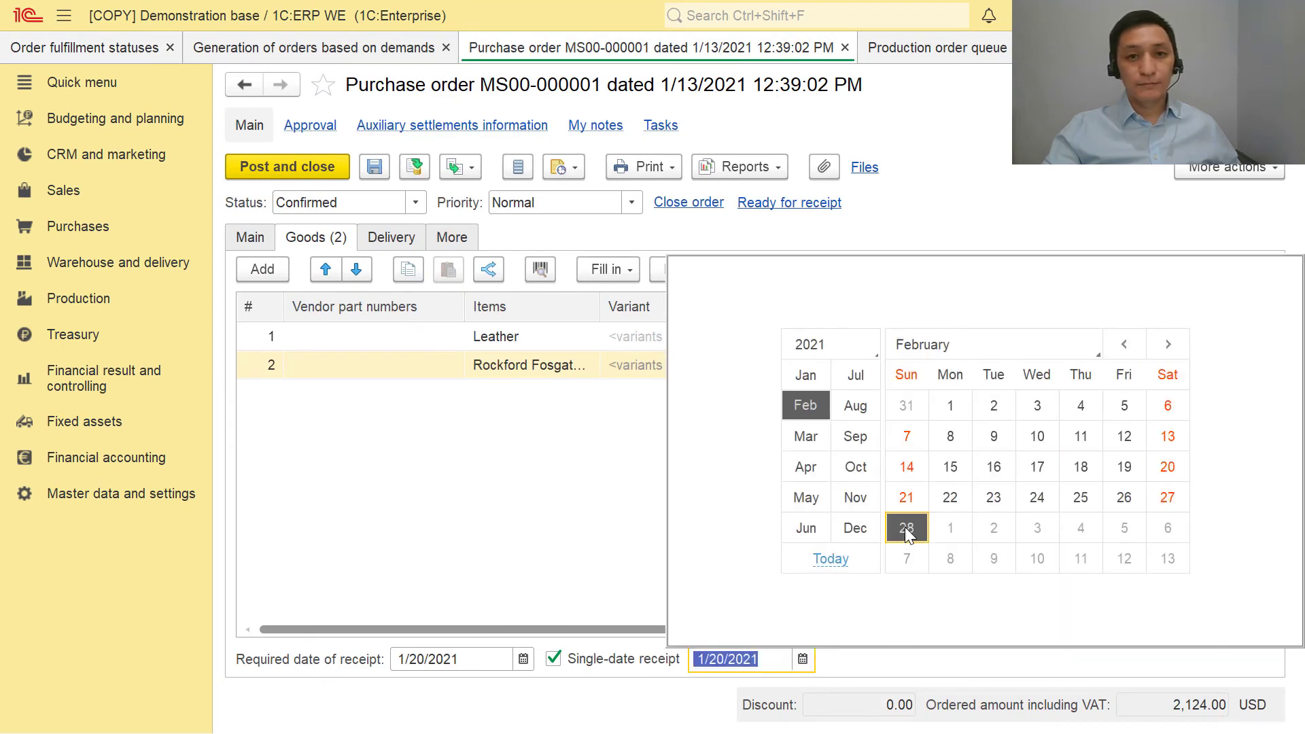
left_click(350, 168)
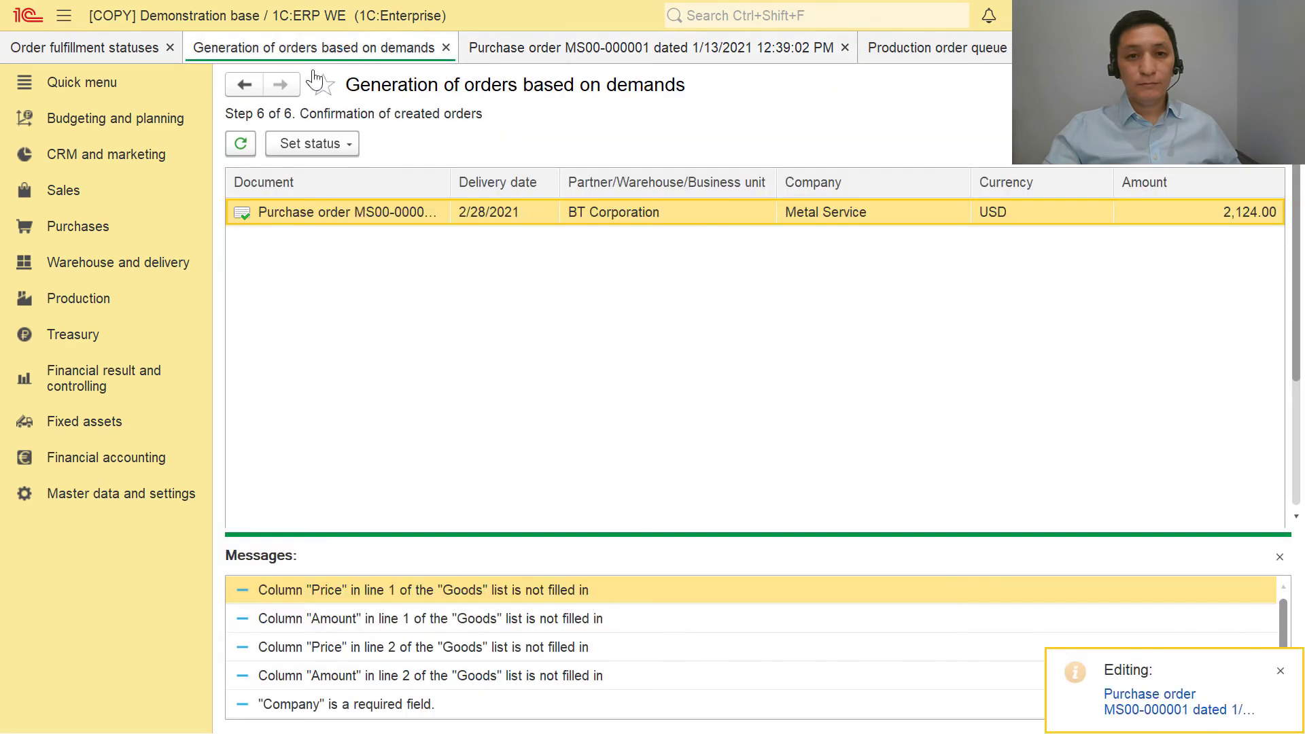
Regenerate the order fulfillment statuses and examine the reserve dates of Leather in stage MS00-1.5.2
left_click(937, 46)
left_click(106, 49)
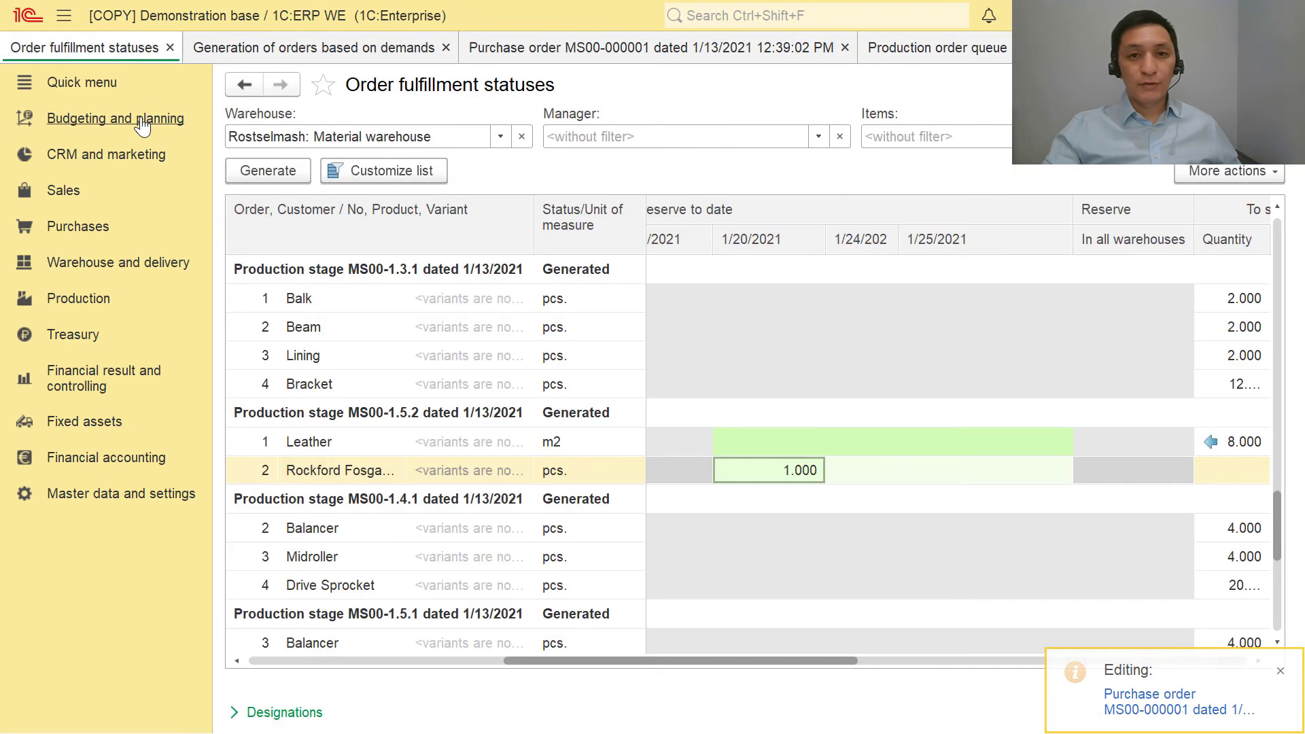
left_click(272, 172)
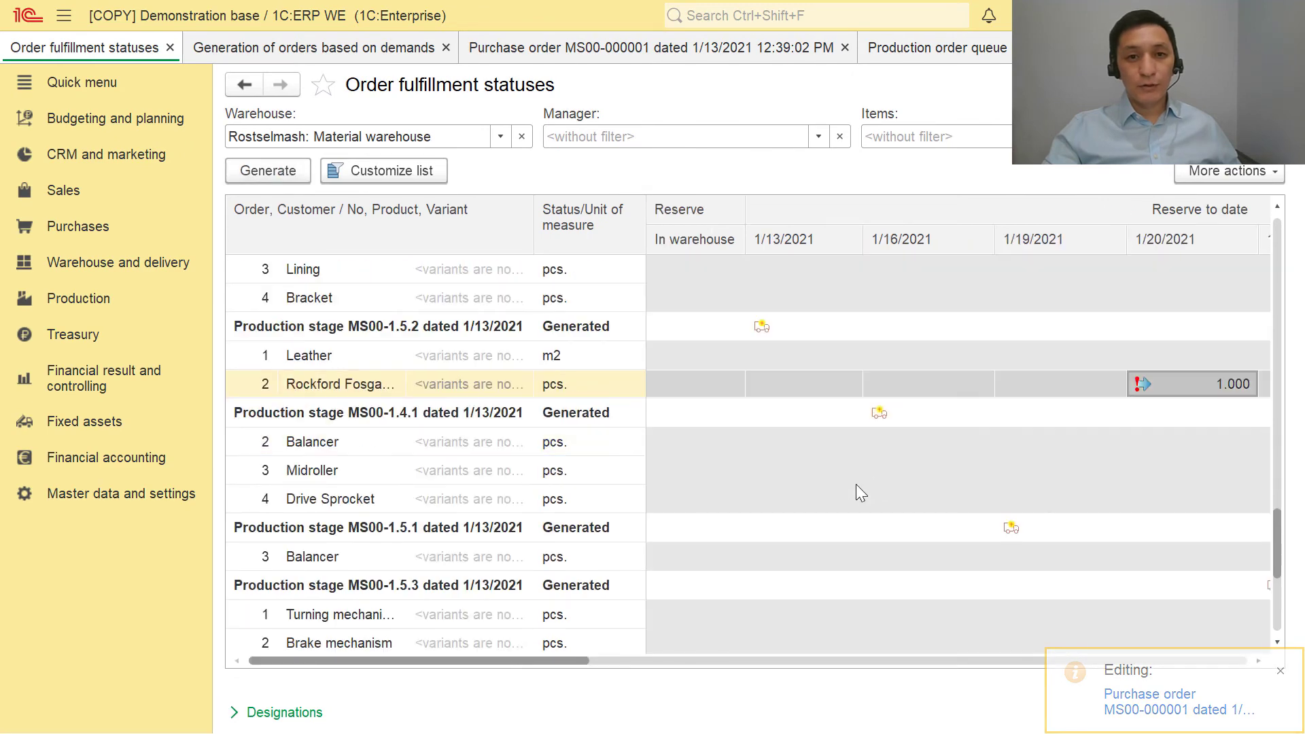
left_click(1185, 357)
key("Right")
key("Right")
key("Right")
key("Right")
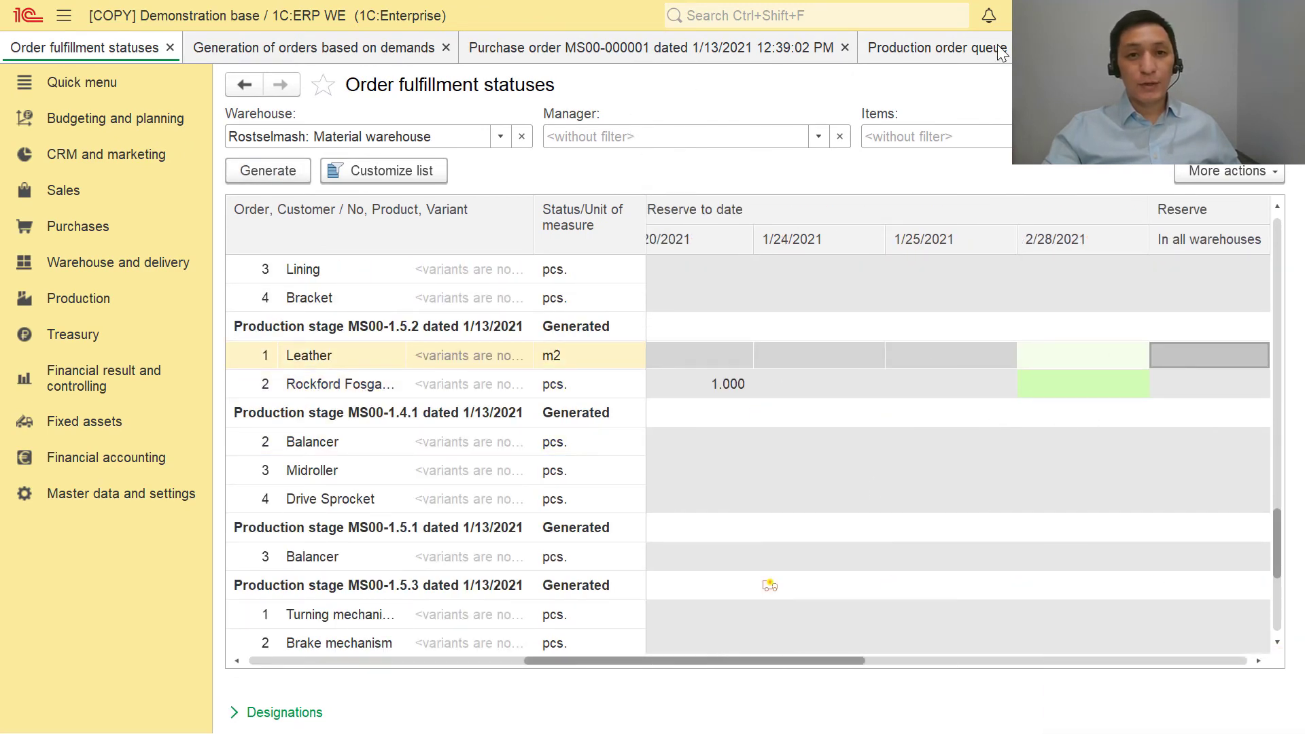
Open production order queue management and filter the required release date to Not overdue
left_click(918, 52)
left_click(344, 53)
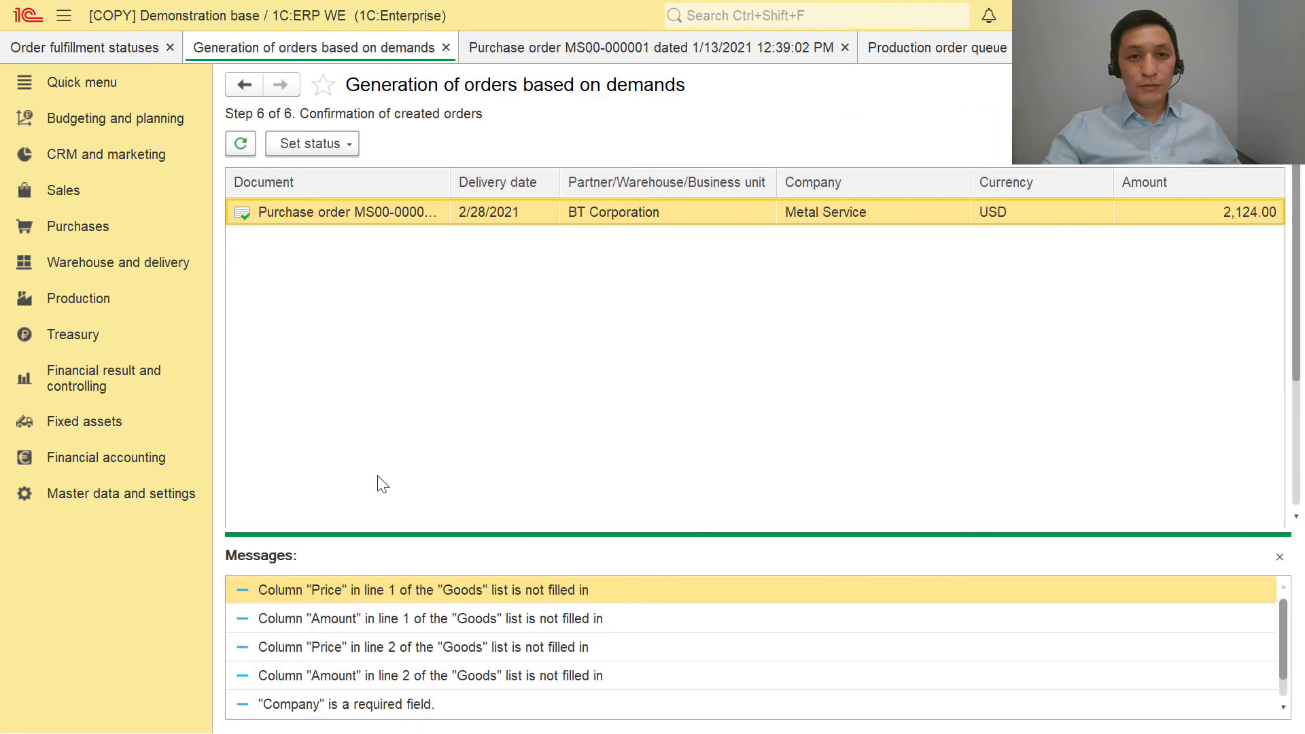
left_click(99, 307)
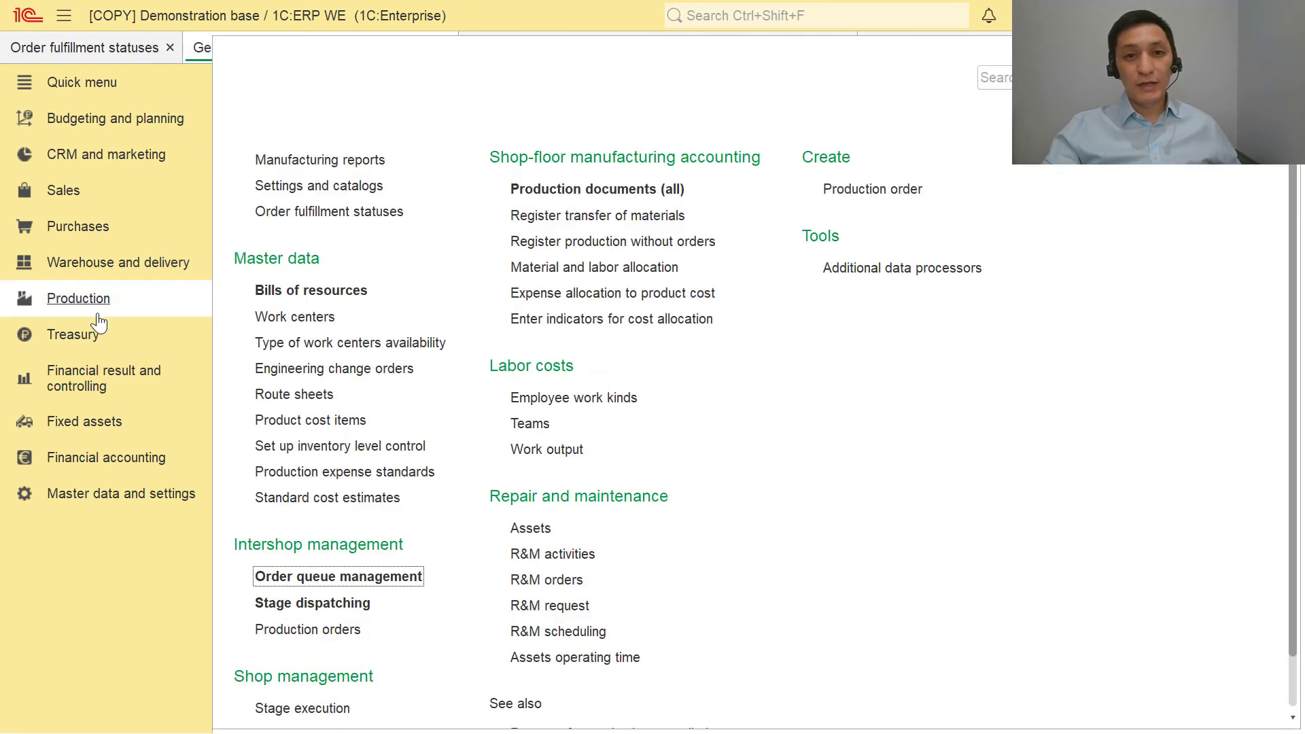
left_click(337, 578)
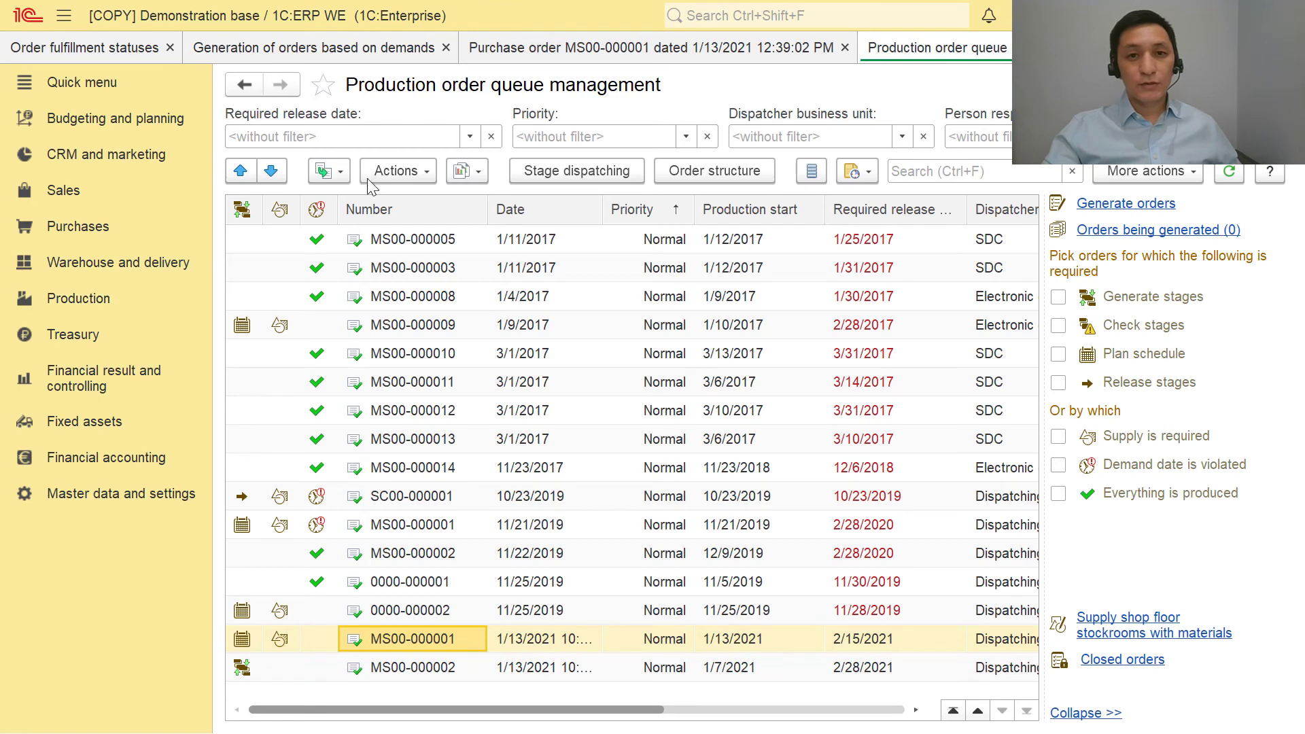
left_click(411, 136)
left_click(282, 165)
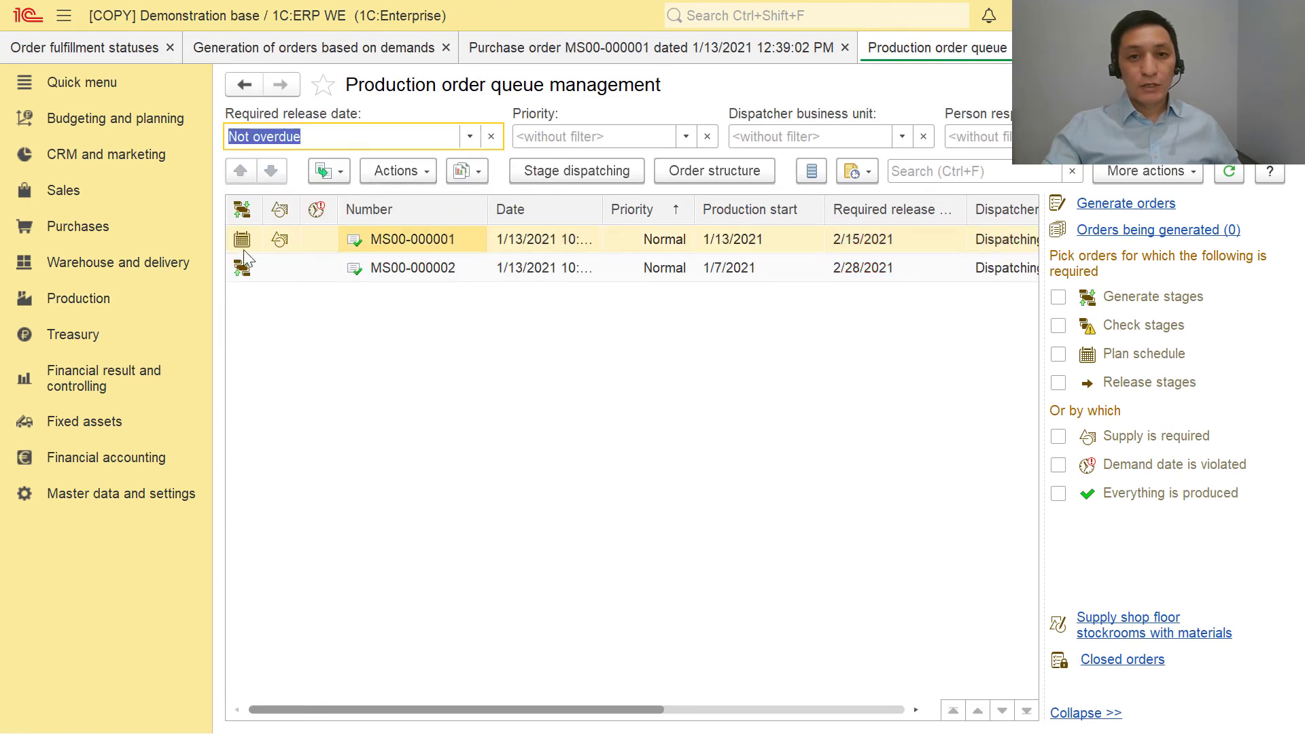
Review the Assembley cab stage in schedule planning for the order due 2/15/2021, and close the planning and queue forms
left_click(316, 243)
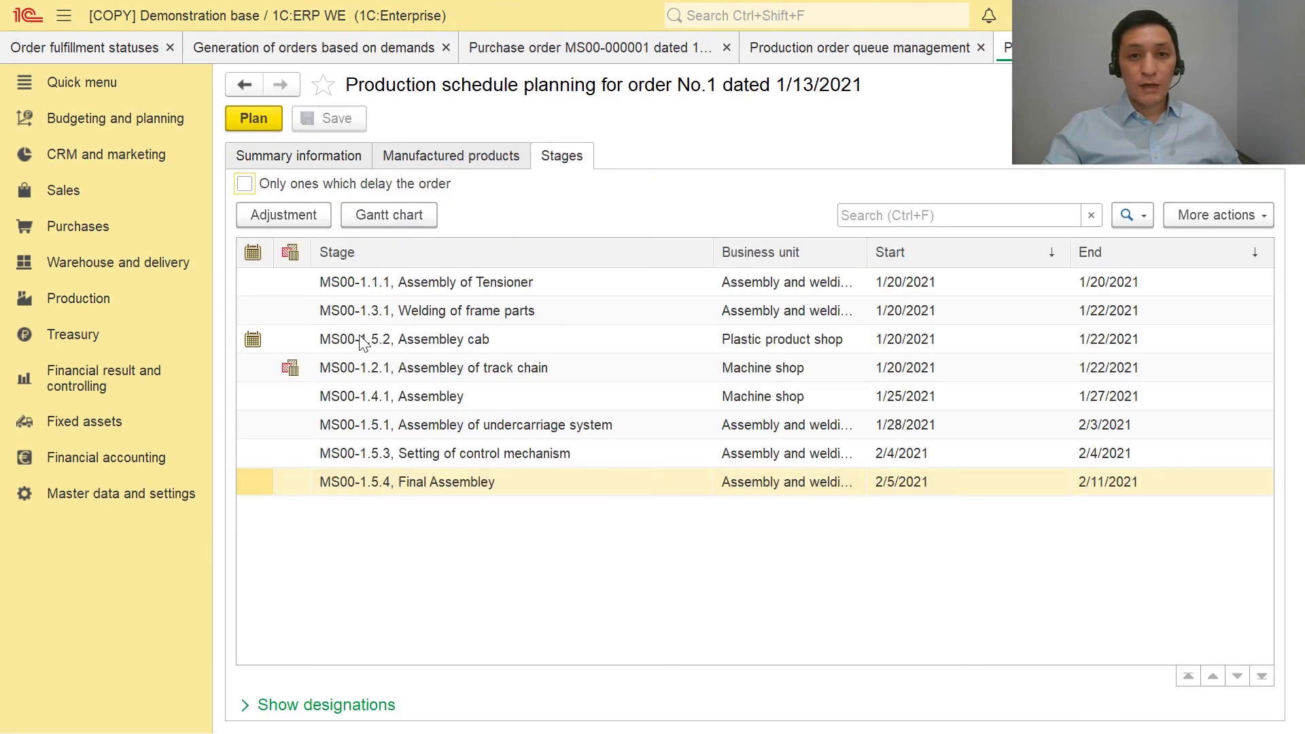
left_click(512, 340)
left_click(1130, 340)
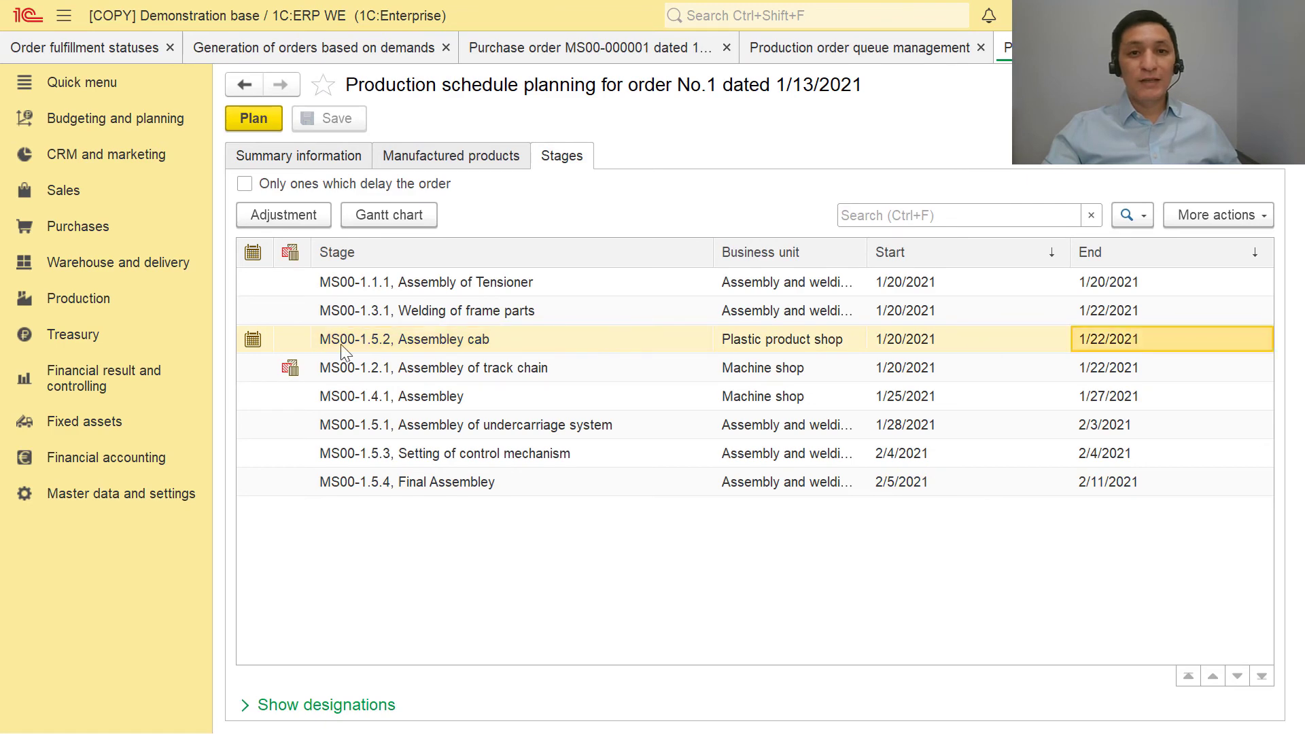
double_click(253, 342)
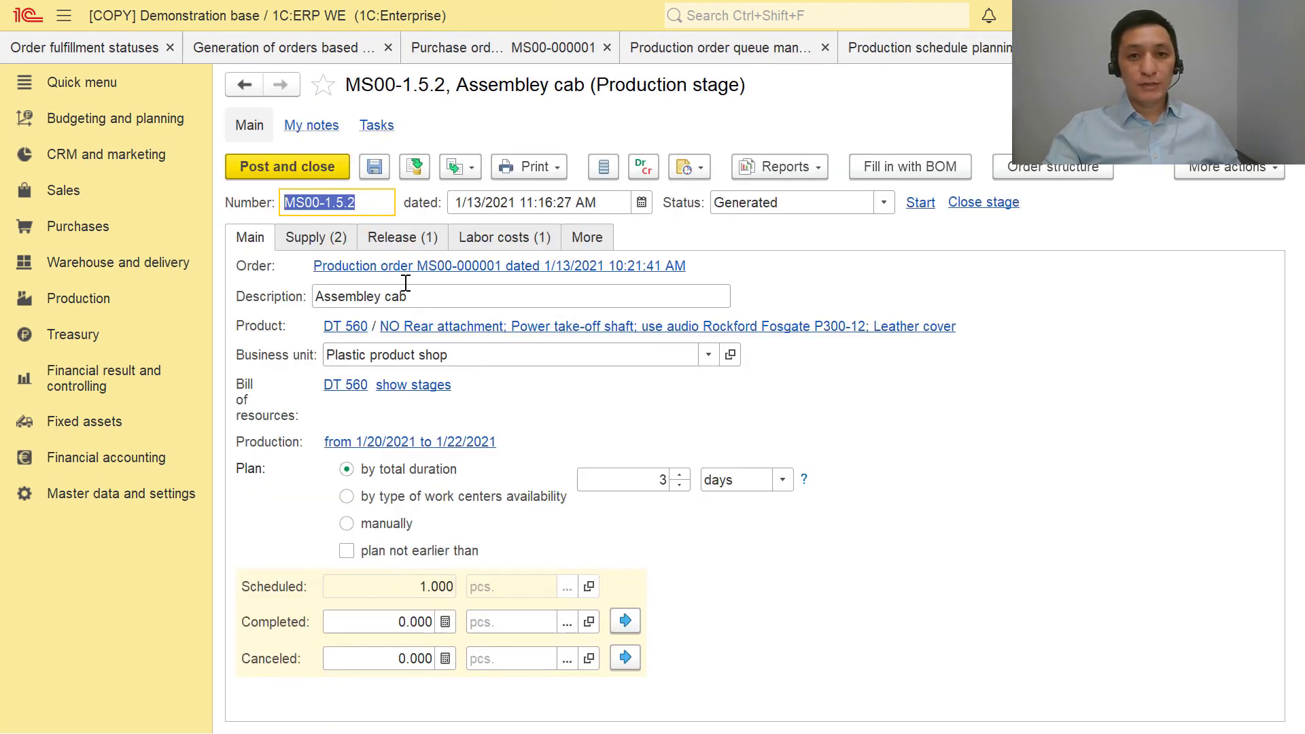
left_click(324, 239)
key("Escape")
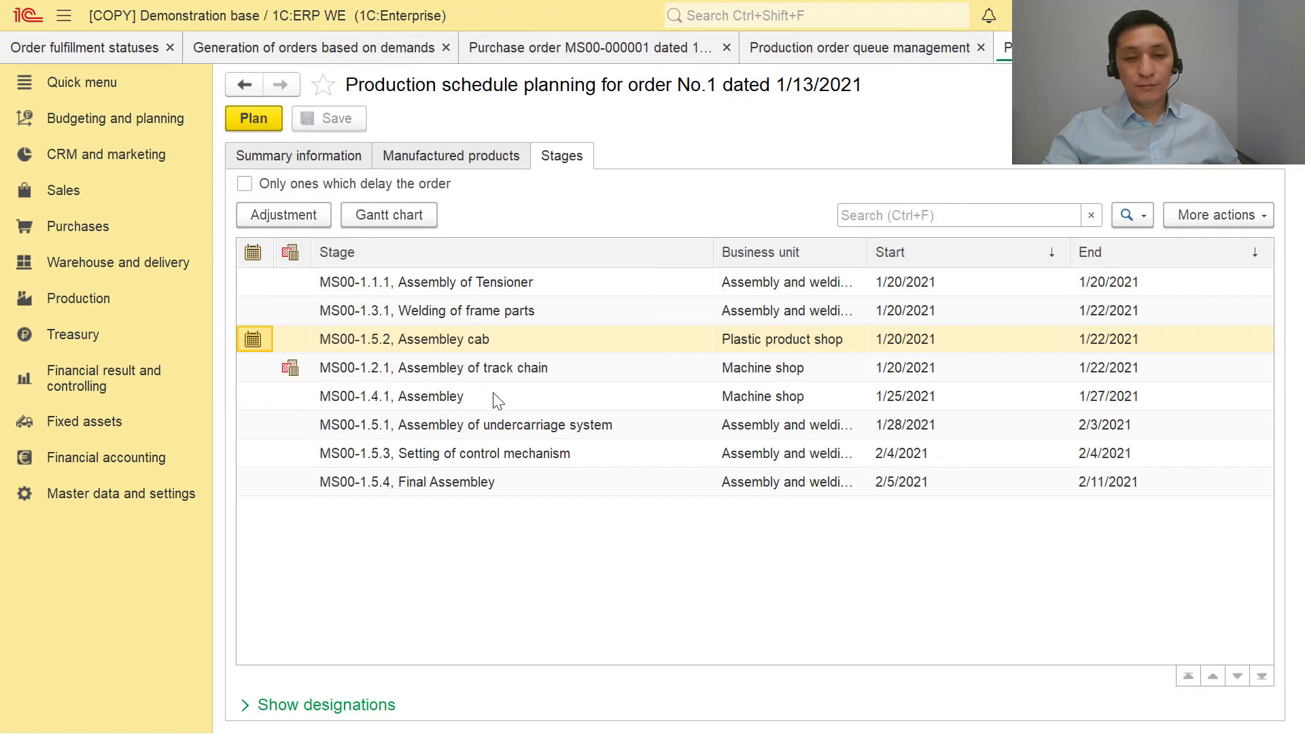
key("Escape")
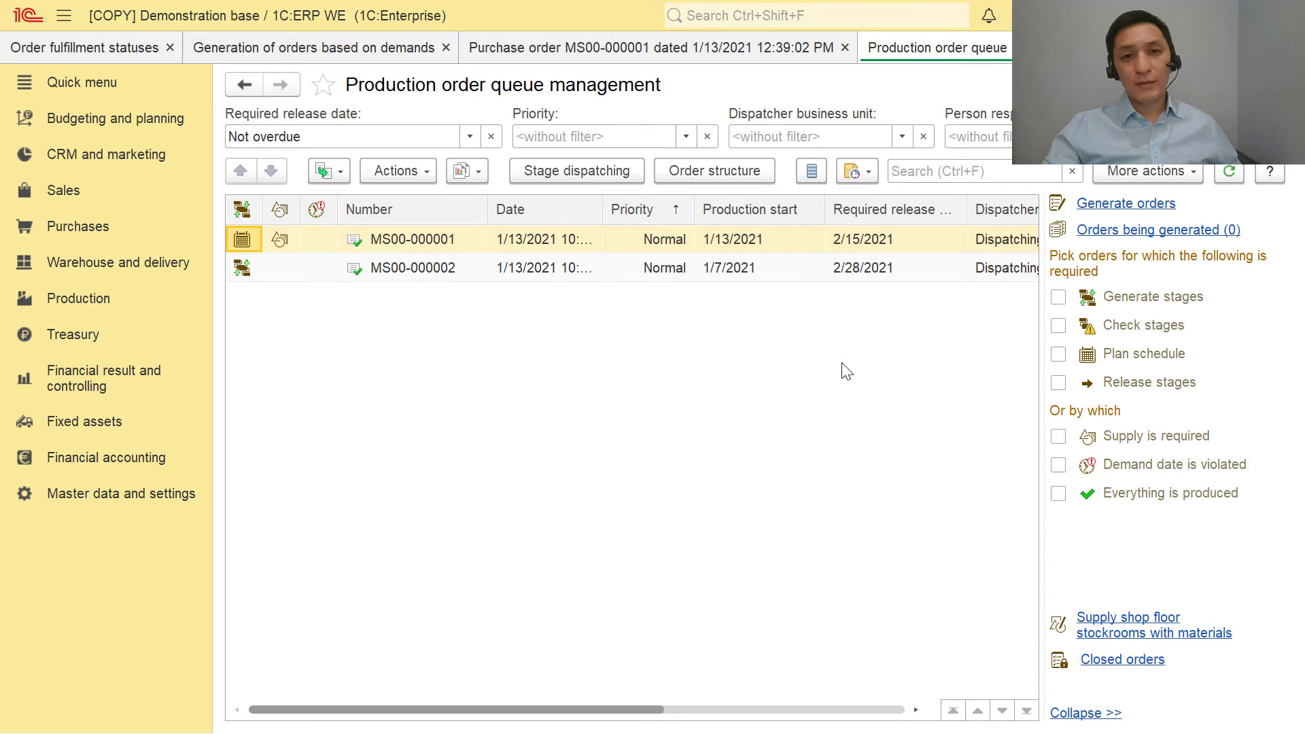
key("Escape")
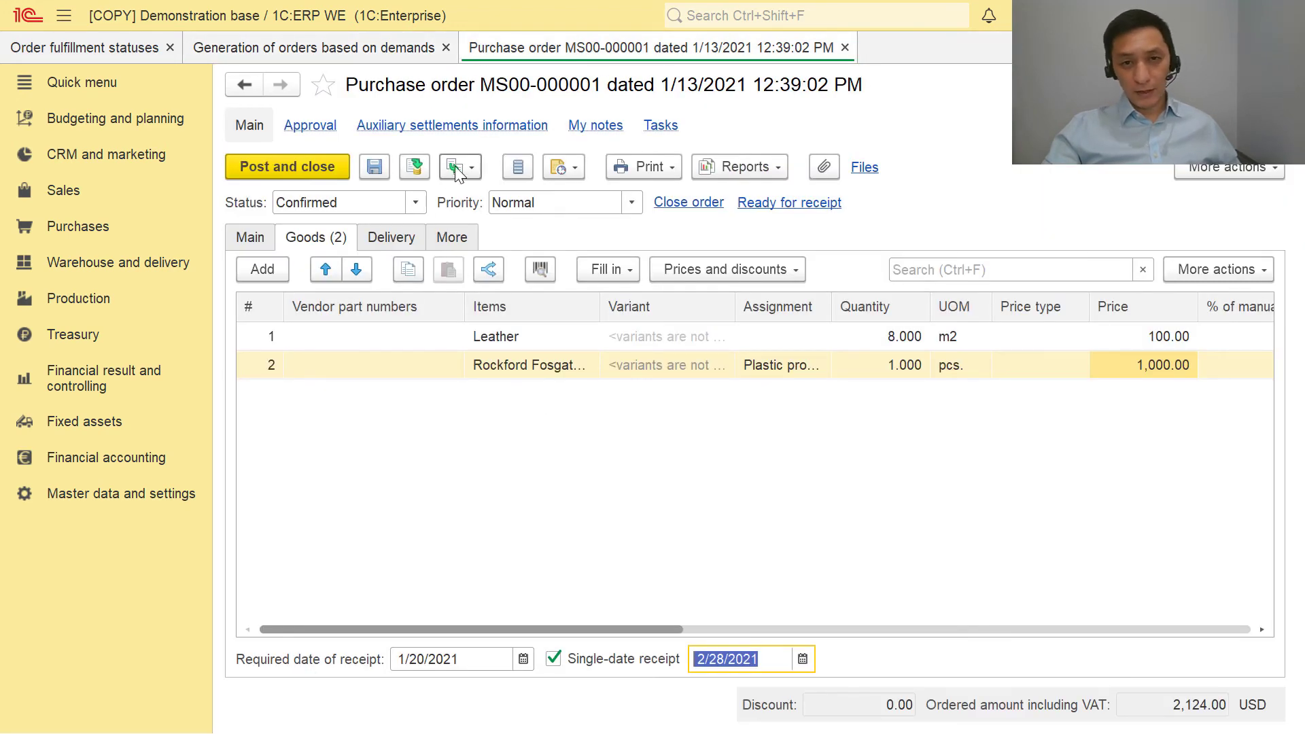
Create a vendor invoice based on the purchase order
left_click(455, 167)
left_click(406, 505)
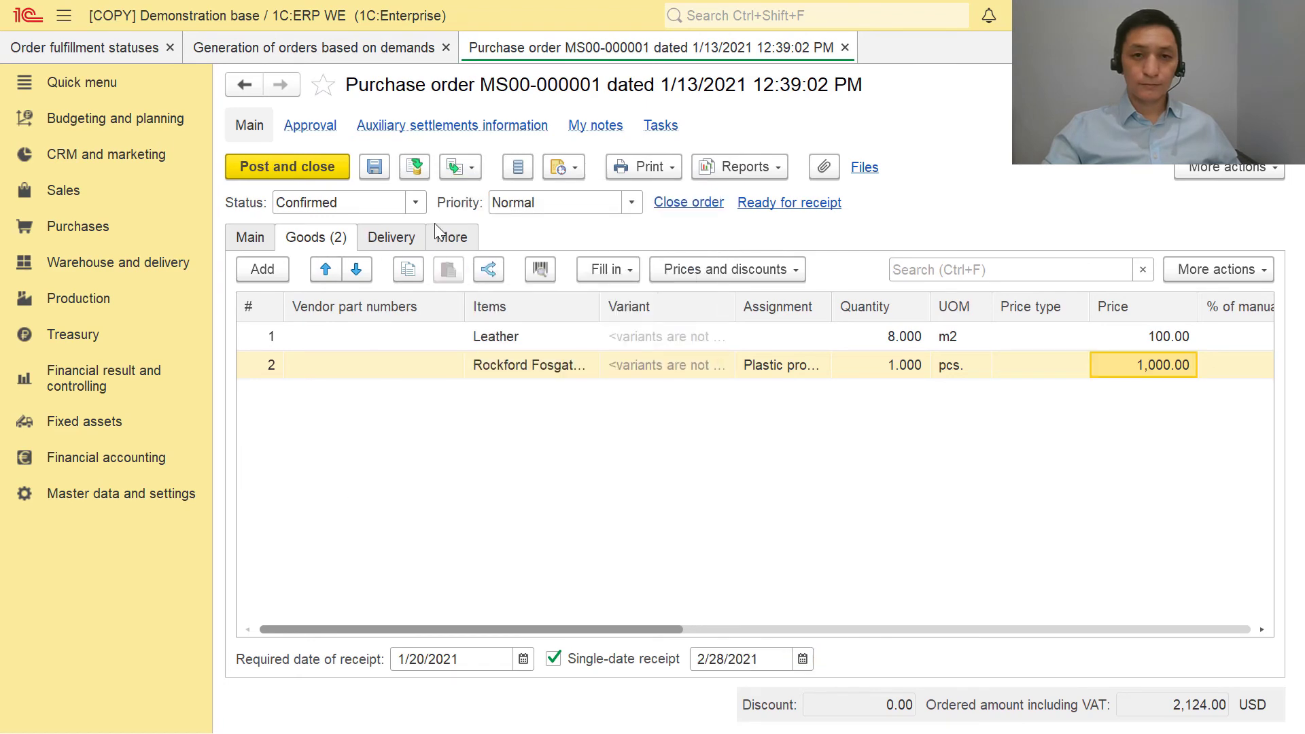
left_click(455, 168)
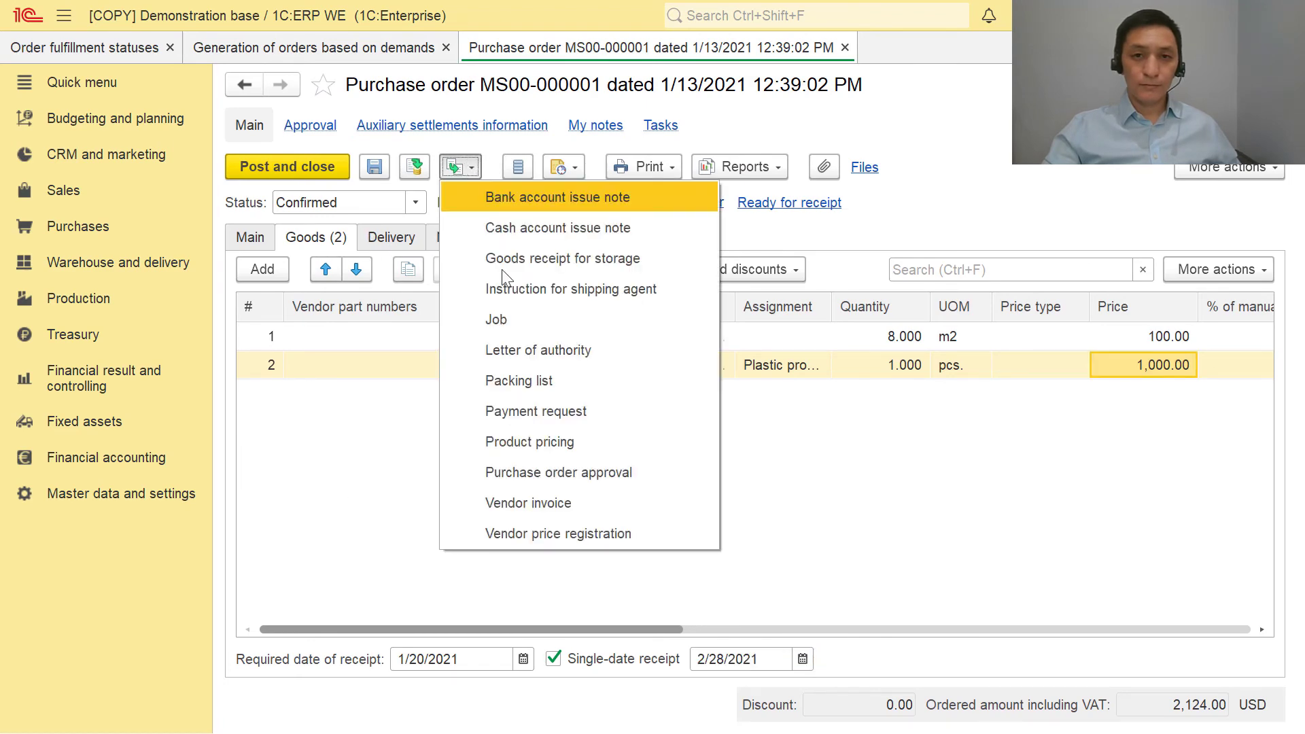
left_click(575, 503)
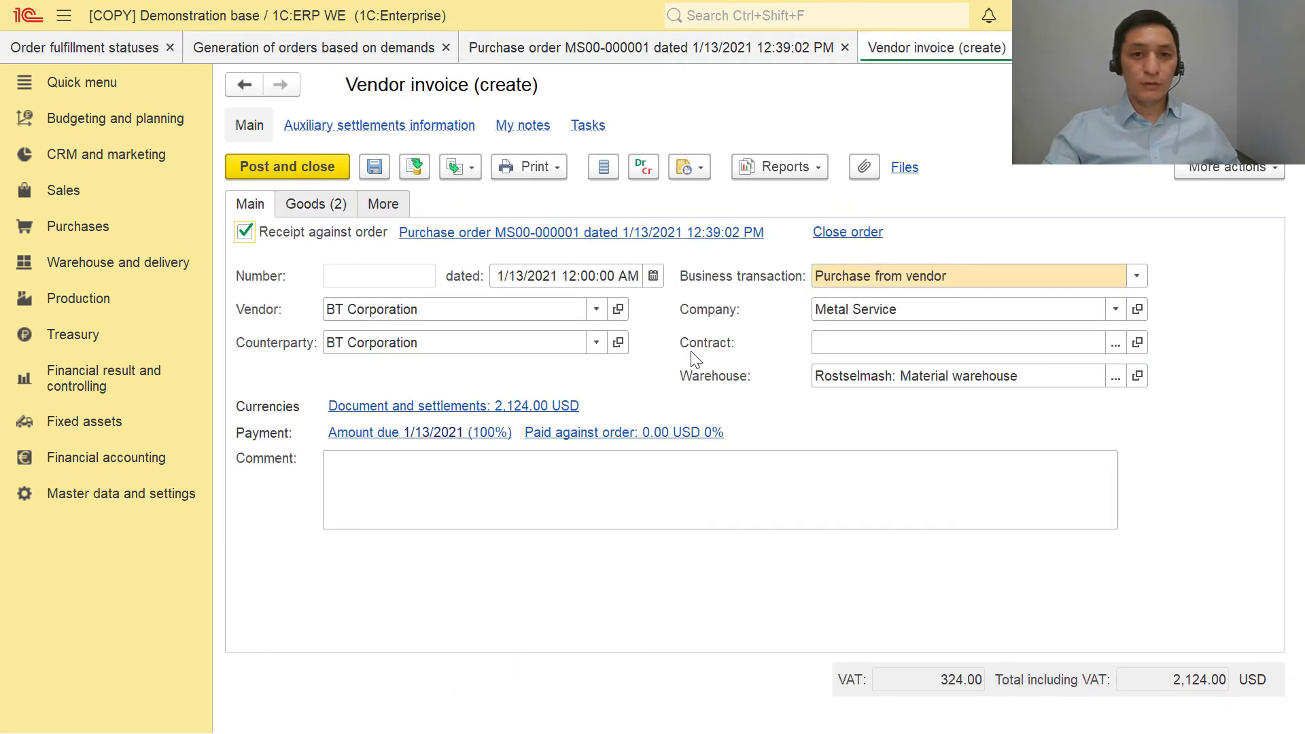
Review the goods lines and additional details of the vendor invoice, and post and close it
left_click(309, 205)
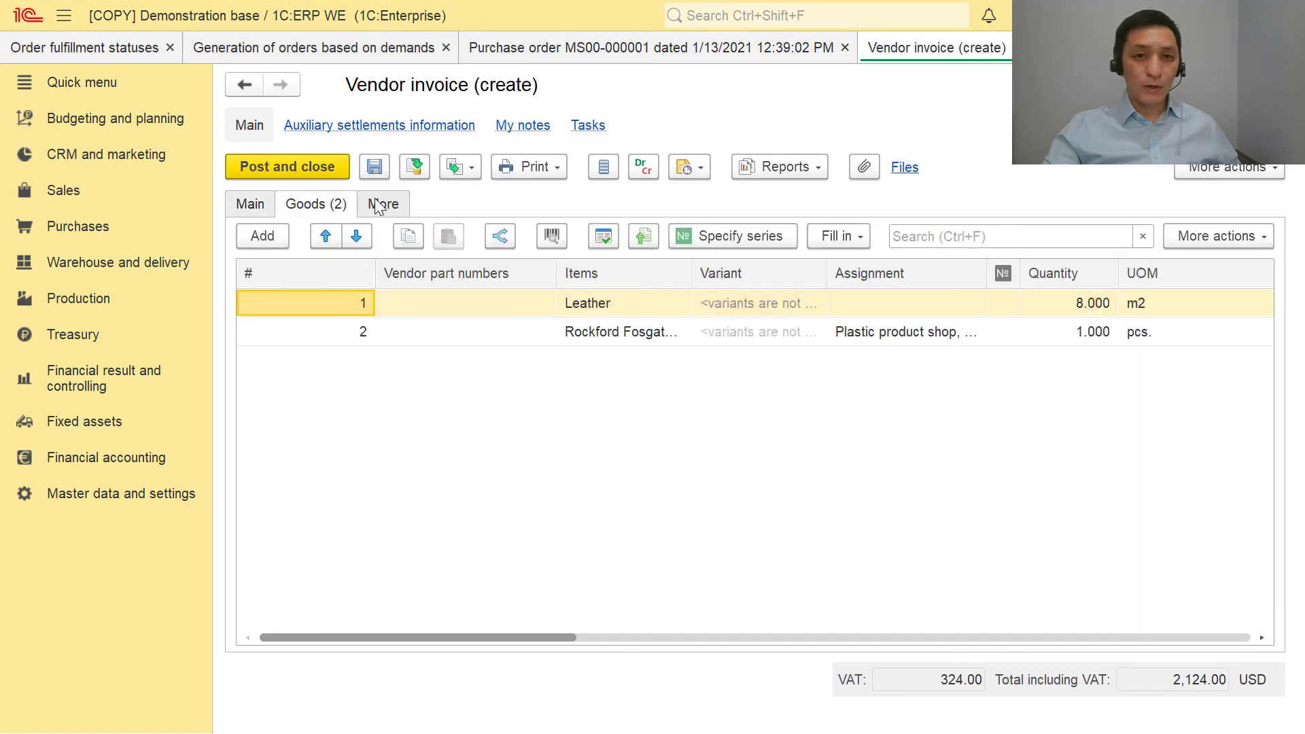
left_click(379, 205)
left_click(319, 204)
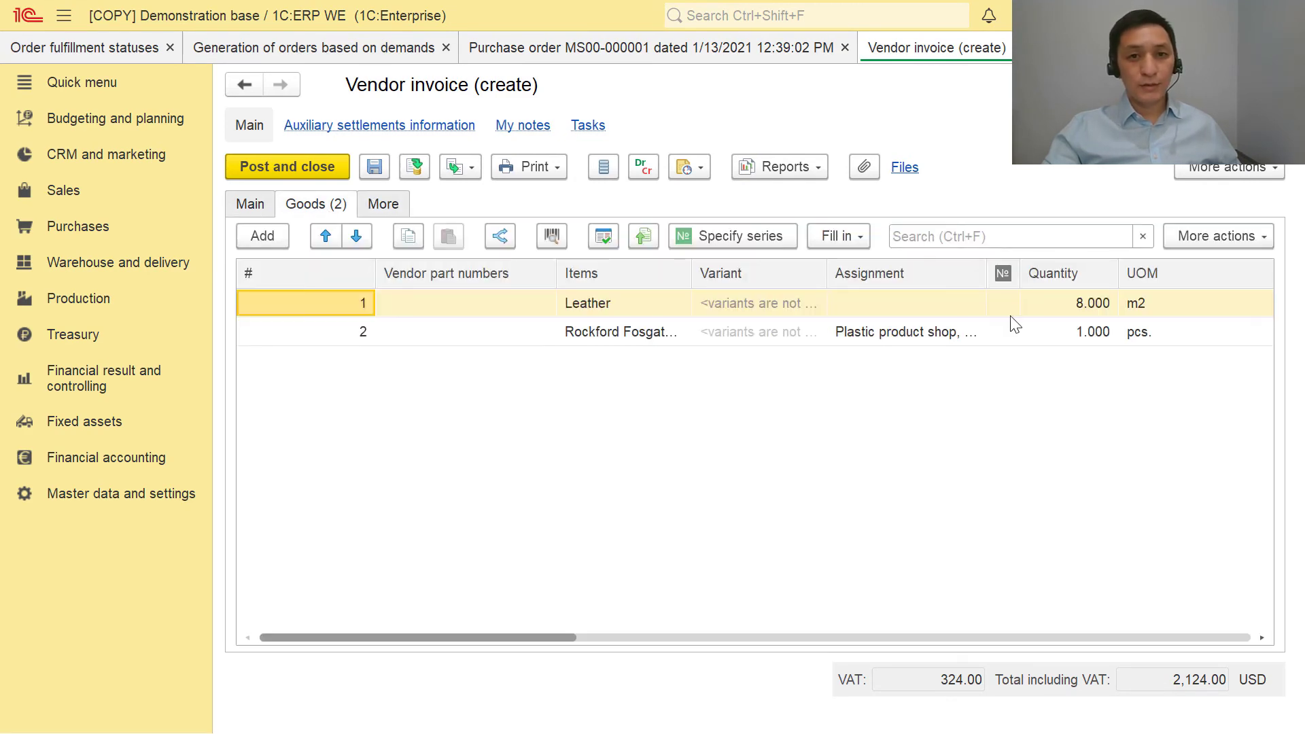
left_click(1055, 330)
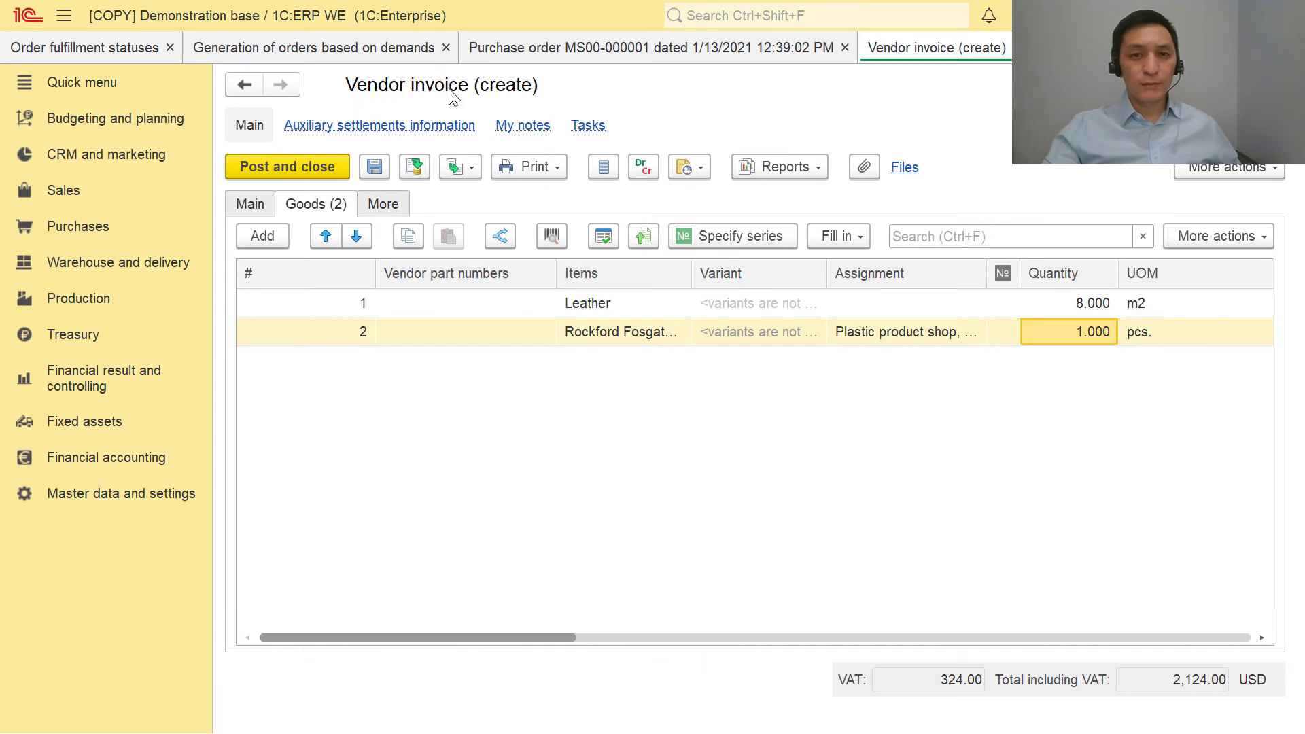
left_click(307, 165)
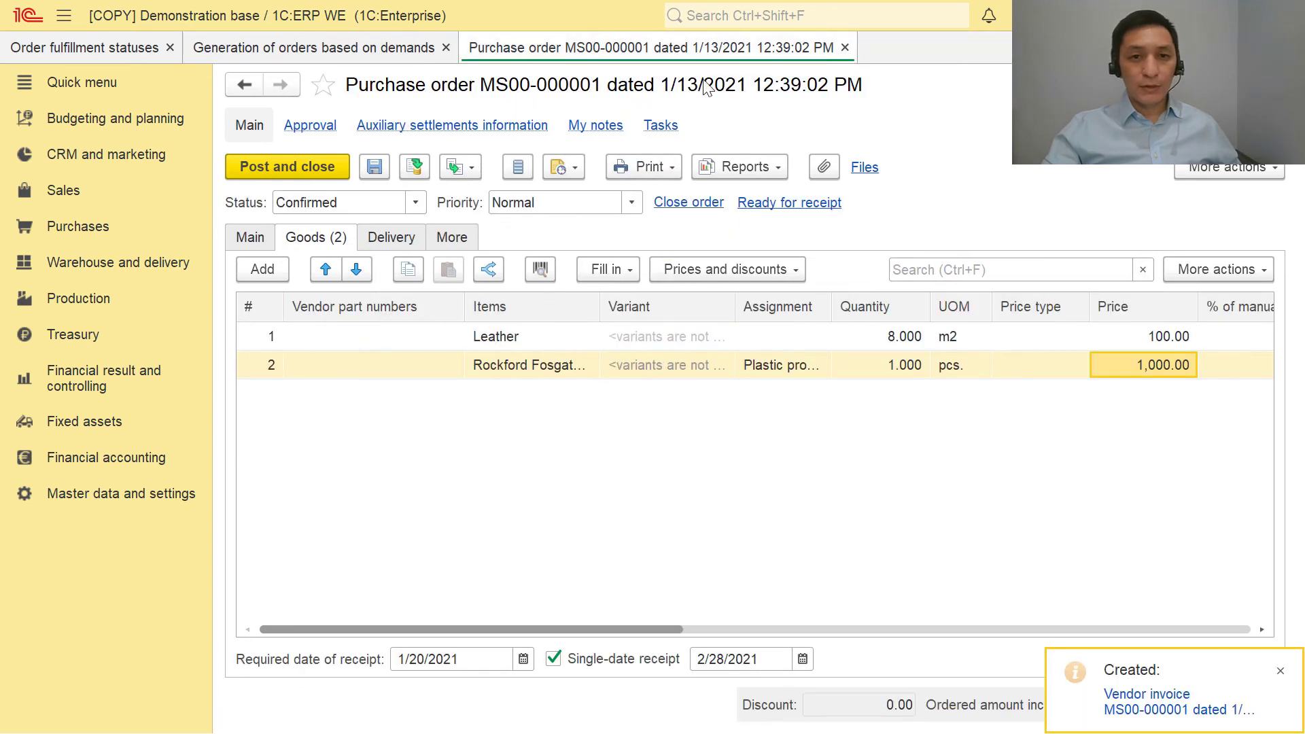
Post and close the purchase order, and close the generation of orders based on demands
left_click(298, 165)
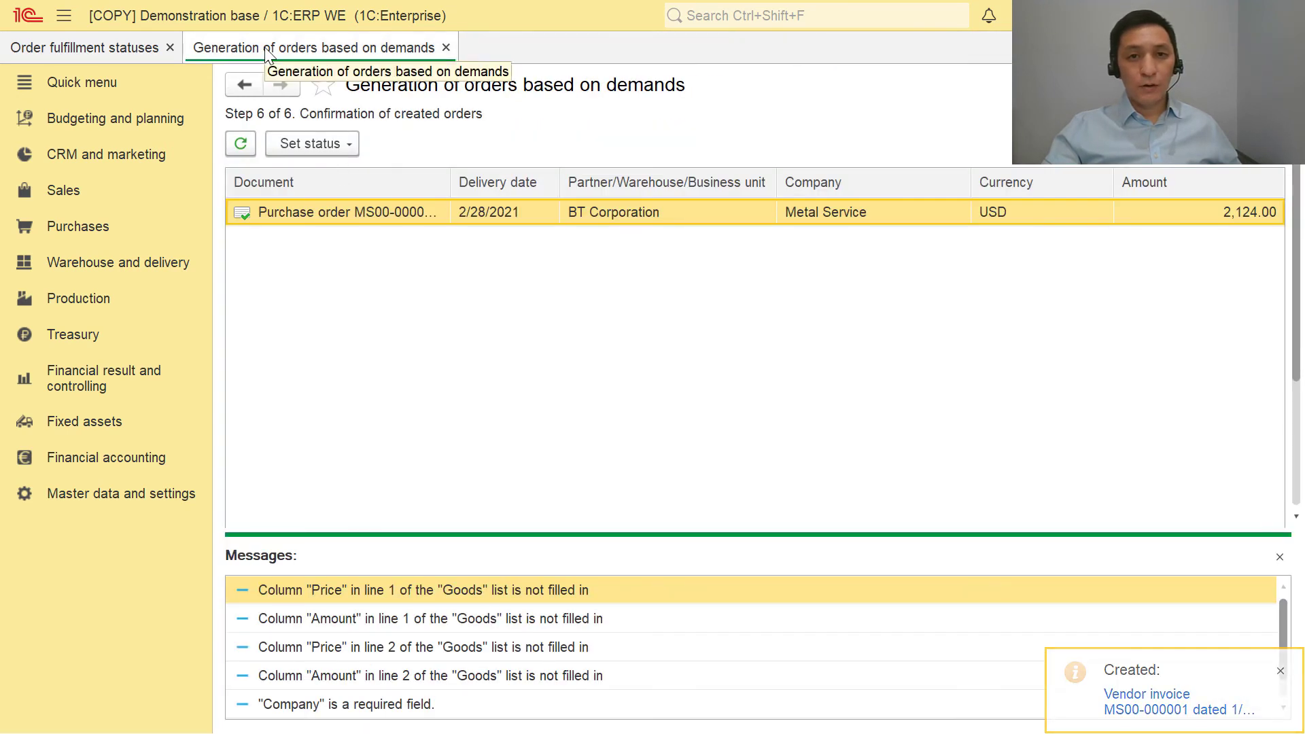
middle_click(264, 47)
Regenerate the order fulfillment statuses and check the reserve dates of Rockford Fosgate in stage MS00-1.5.2
left_click(267, 171)
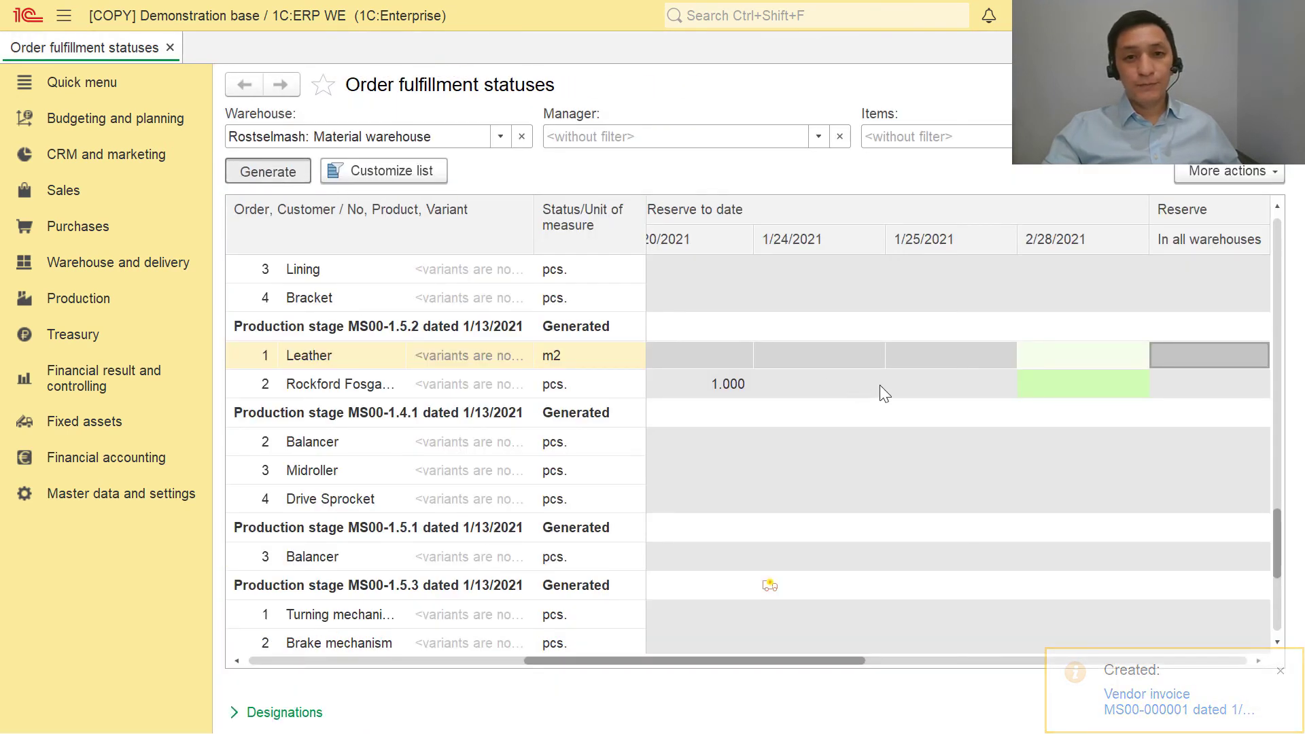
left_click(826, 383)
left_click(854, 421)
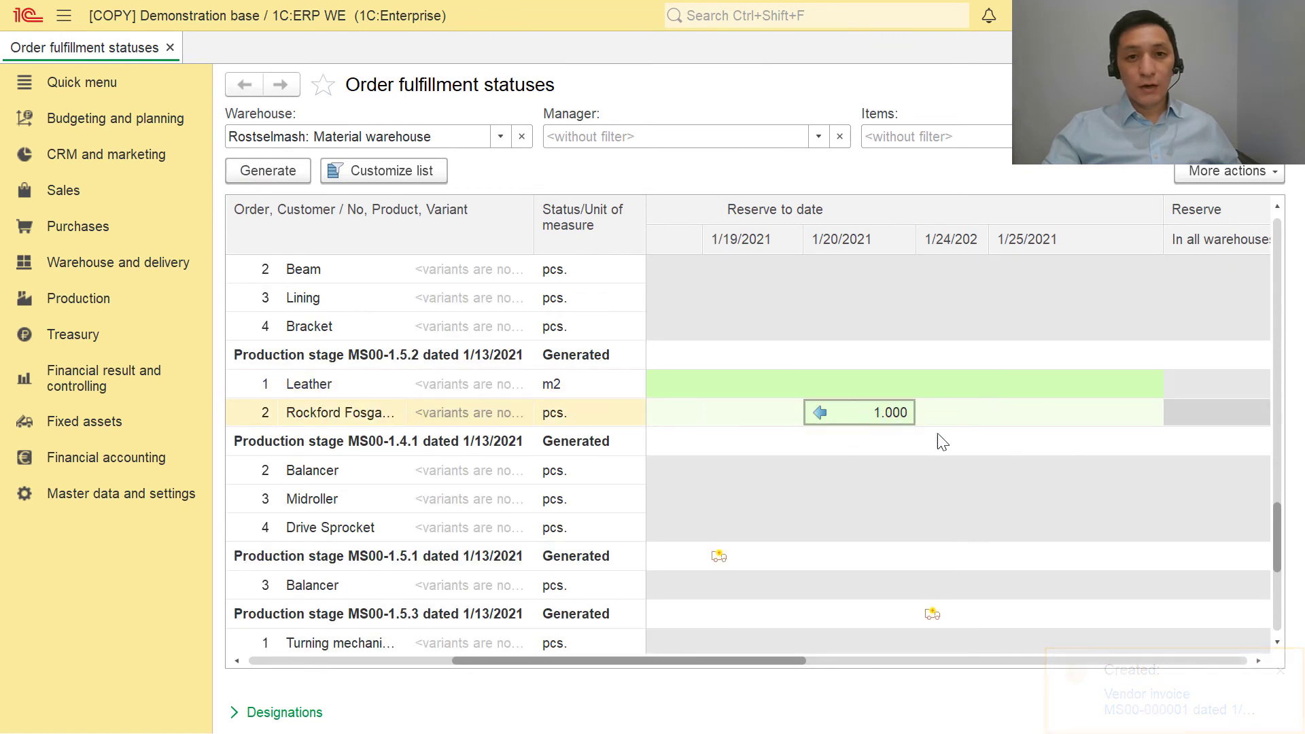
Examine the reserve-to-date columns for Rockford Fosgate across the January dates in stage MS00-1.5.2
key("Right")
key("Right")
key("Right")
key("Right")
key("Right")
key("Right")
key("Left")
key("Left")
key("Left")
key("Left")
key("Left")
key("Left")
key("Left")
key("Left")
key("Left")
key("Left")
key("Left")
key("Left")
key("Left")
key("Left")
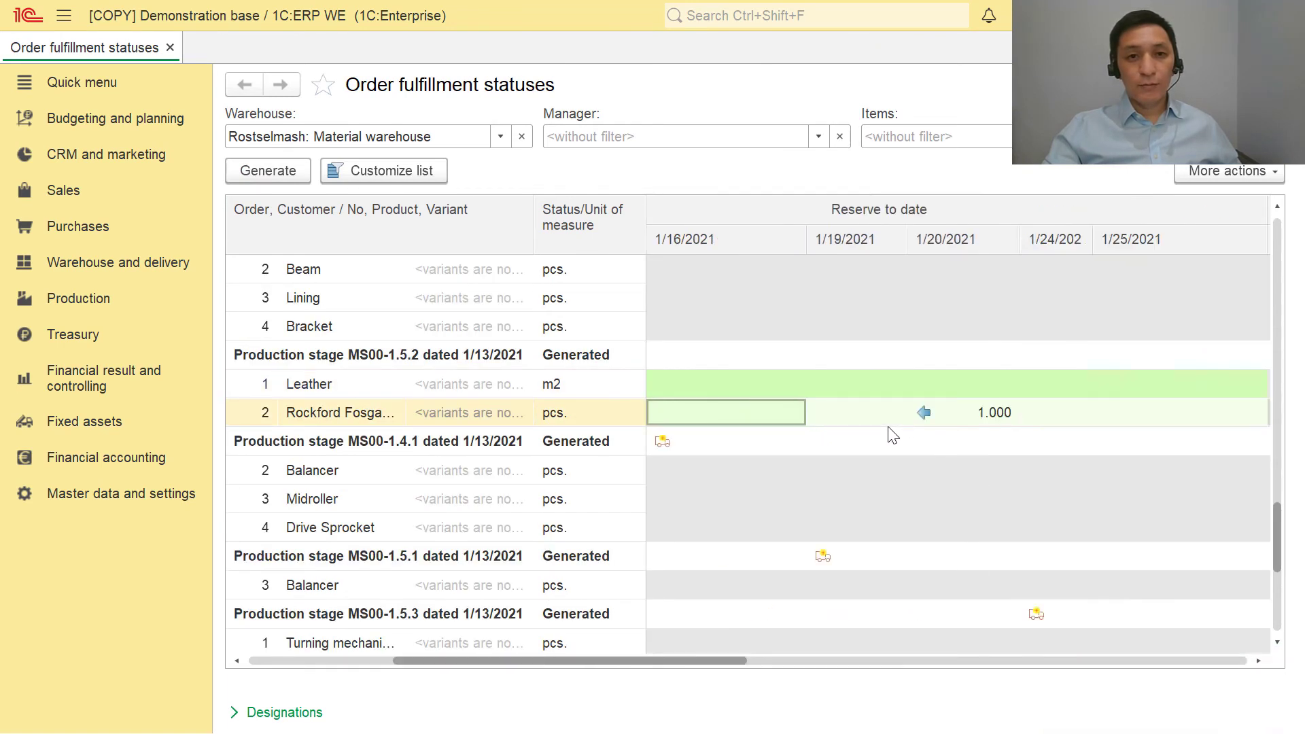
Compare the quantities to supply, delivery dates and available actions of Leather and Rockford Fosgate in stage MS00-1.5.2
left_click(949, 382)
key("Right")
key("Right")
key("Right")
key("Right")
key("Right")
key("Right")
key("Right")
key("Right")
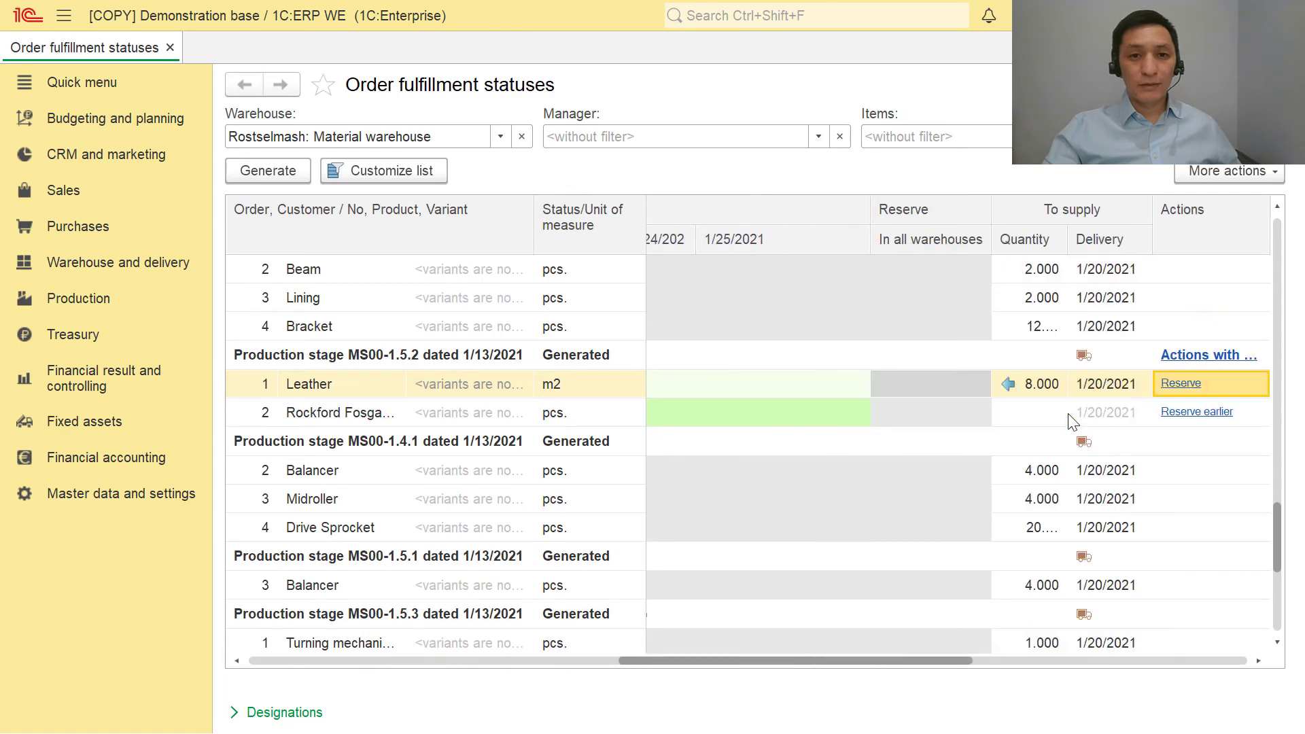
key("Left")
key("Left")
key("Left")
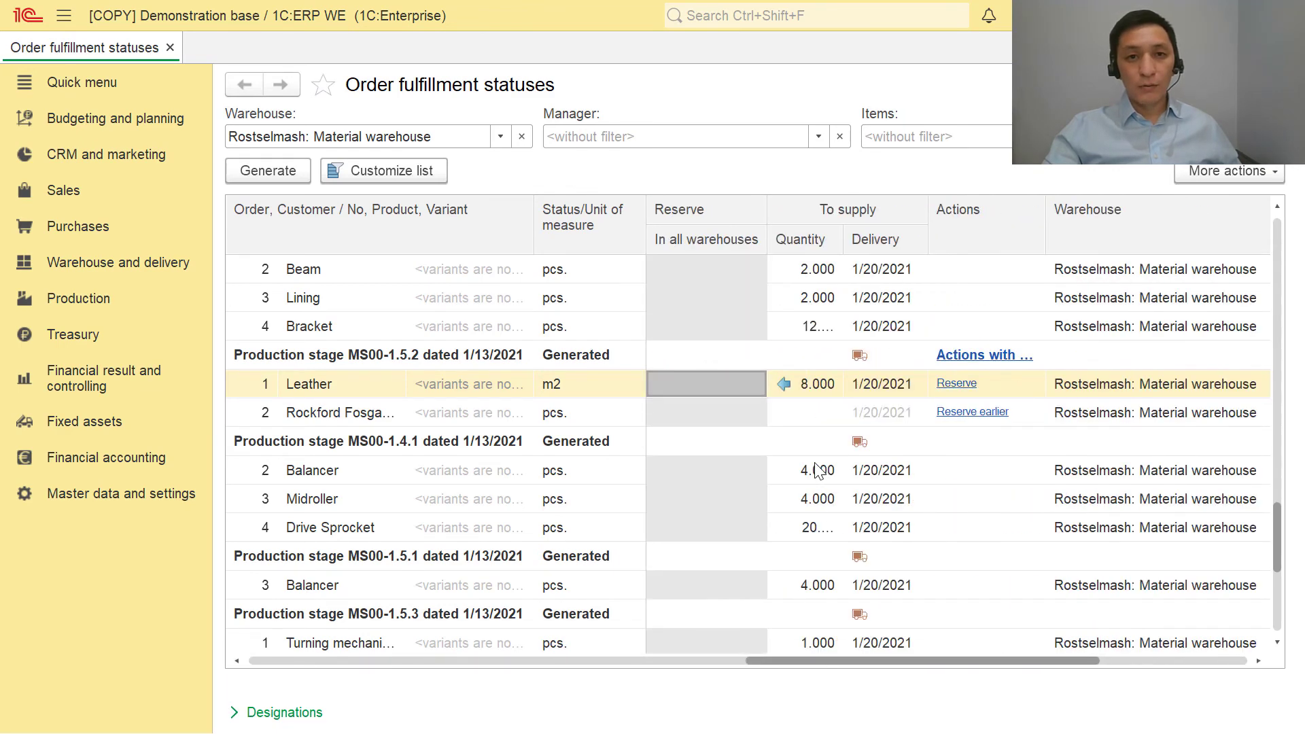
left_click(849, 423)
key("Left")
key("Left")
key("Left")
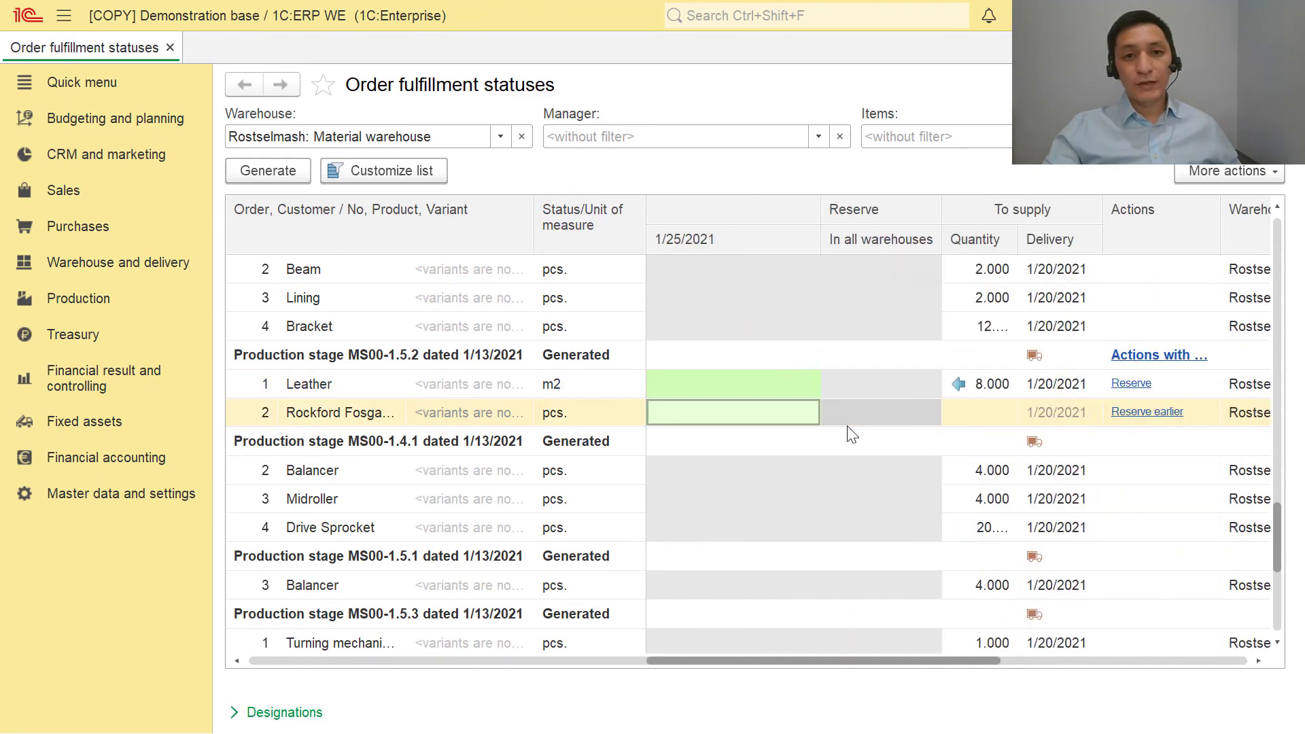
left_click(1125, 382)
key("Right")
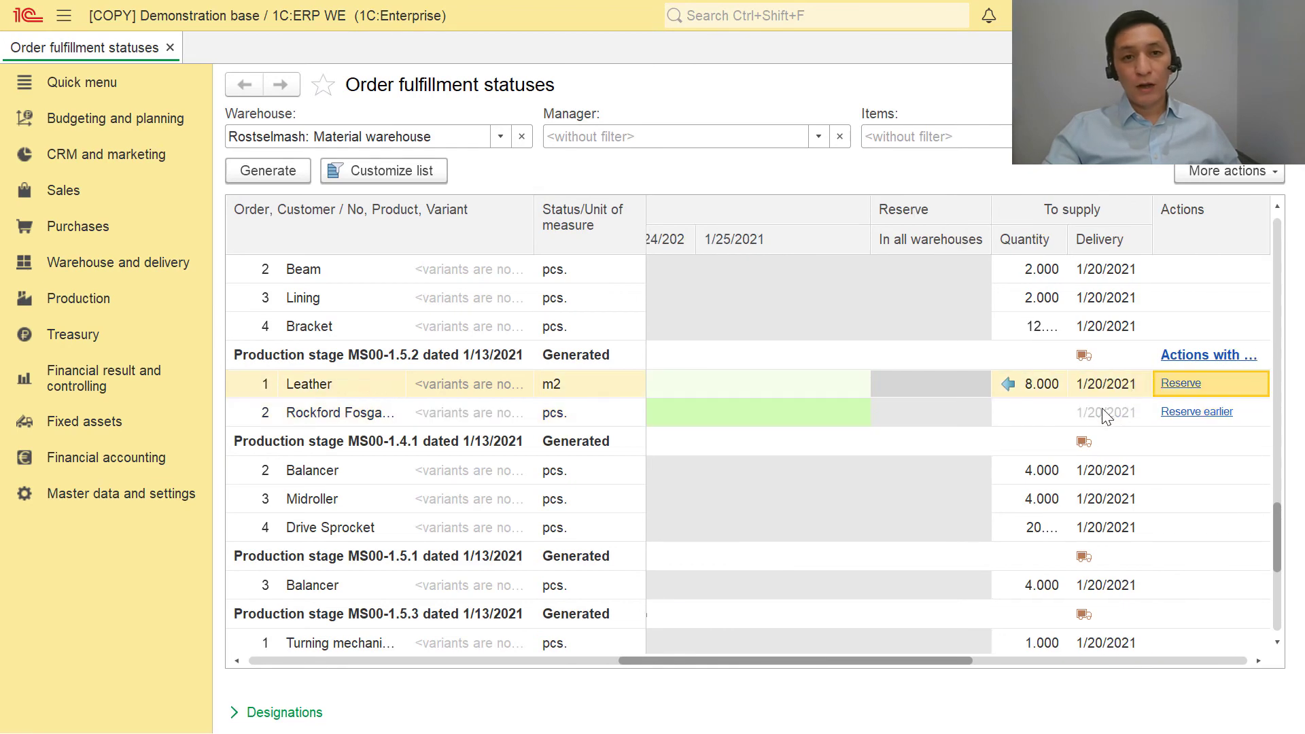
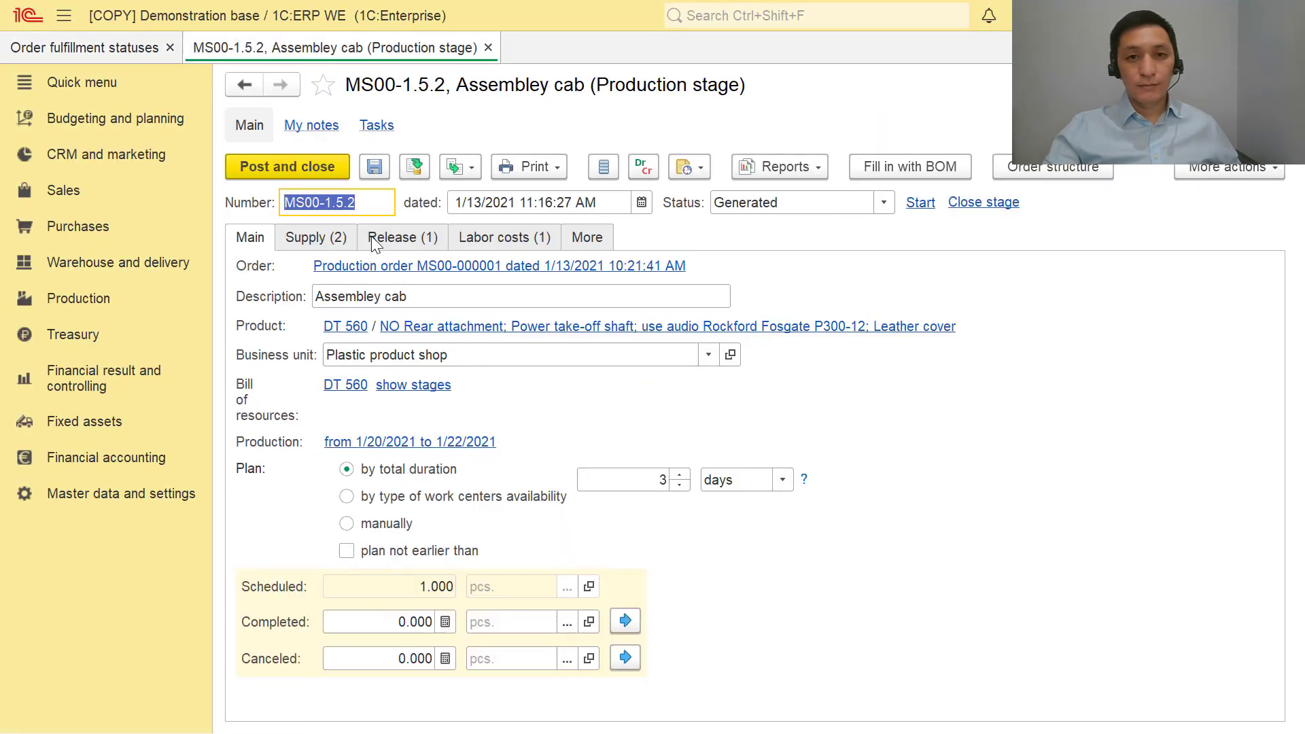
Fill in supply for both material lines of stage MS00-1.5.2 with Ship and Provide on pegging basis, and post the stage
left_click(319, 237)
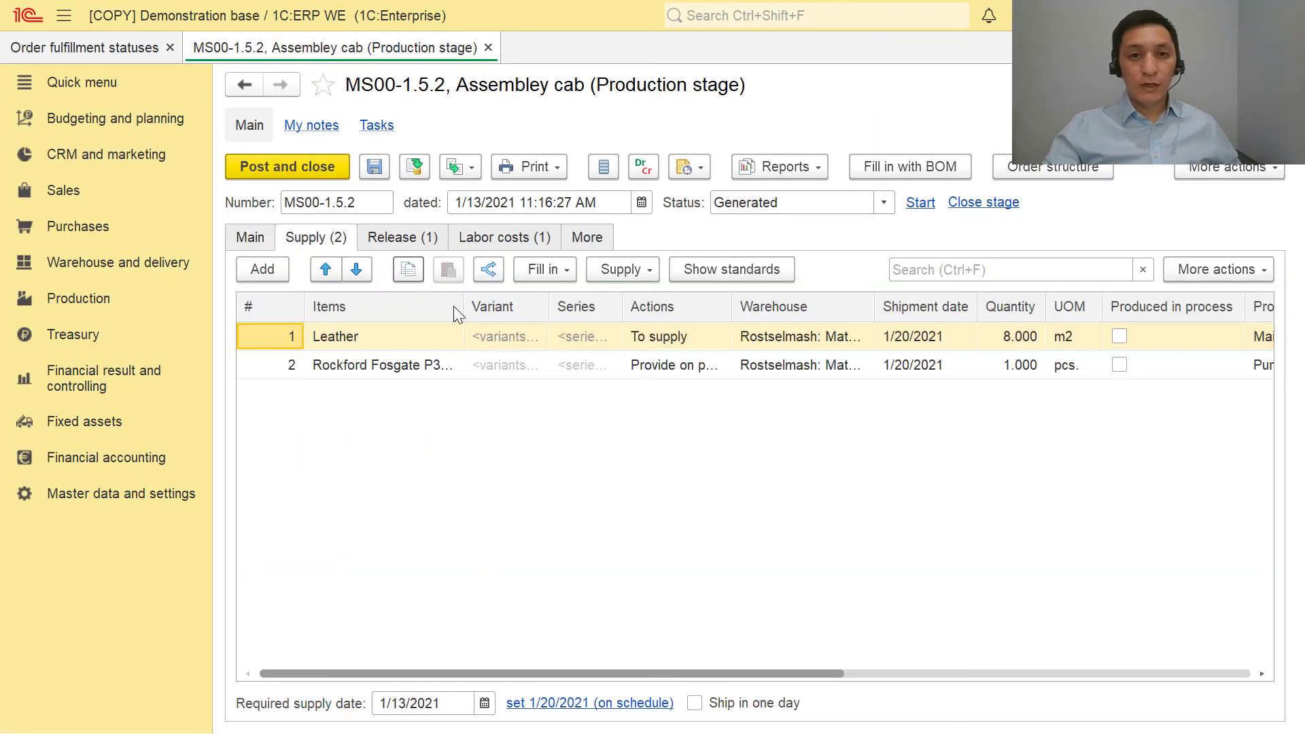
left_click(639, 343)
key("ctrl+a")
left_click(620, 269)
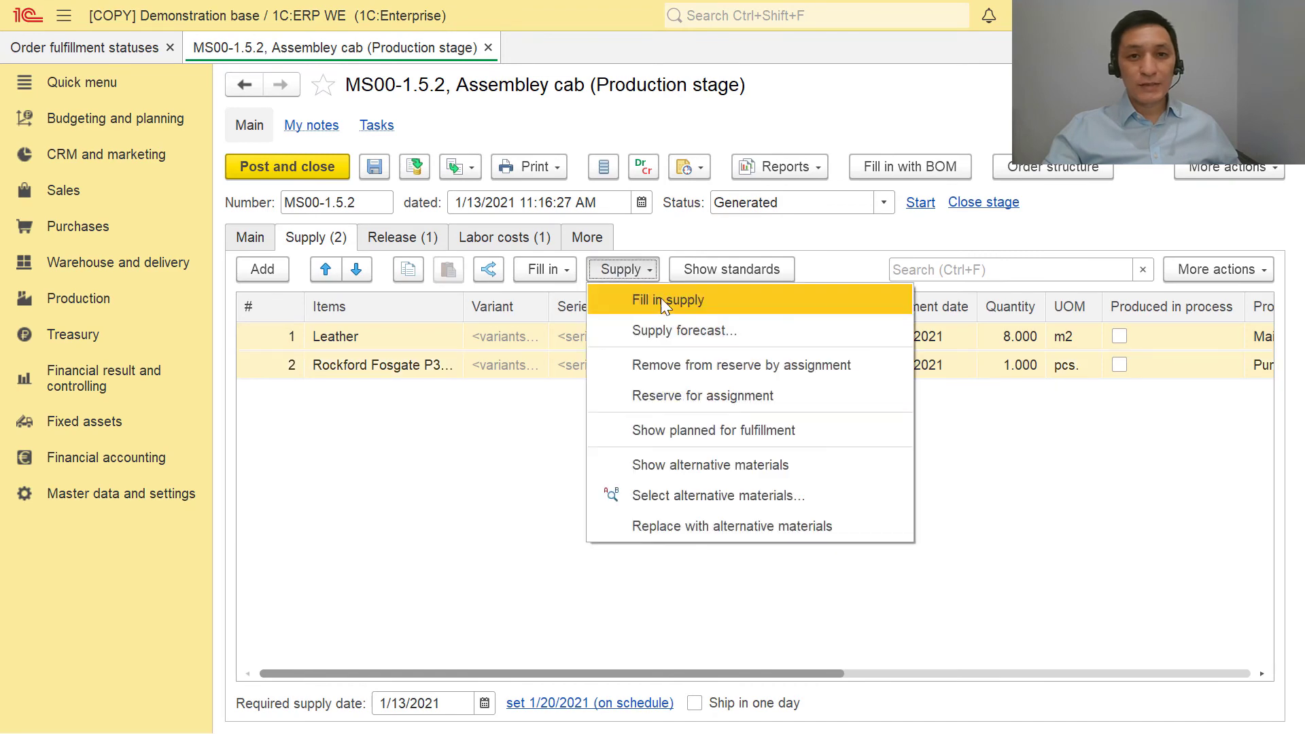
left_click(660, 299)
left_click_drag(567, 145, 820, 171)
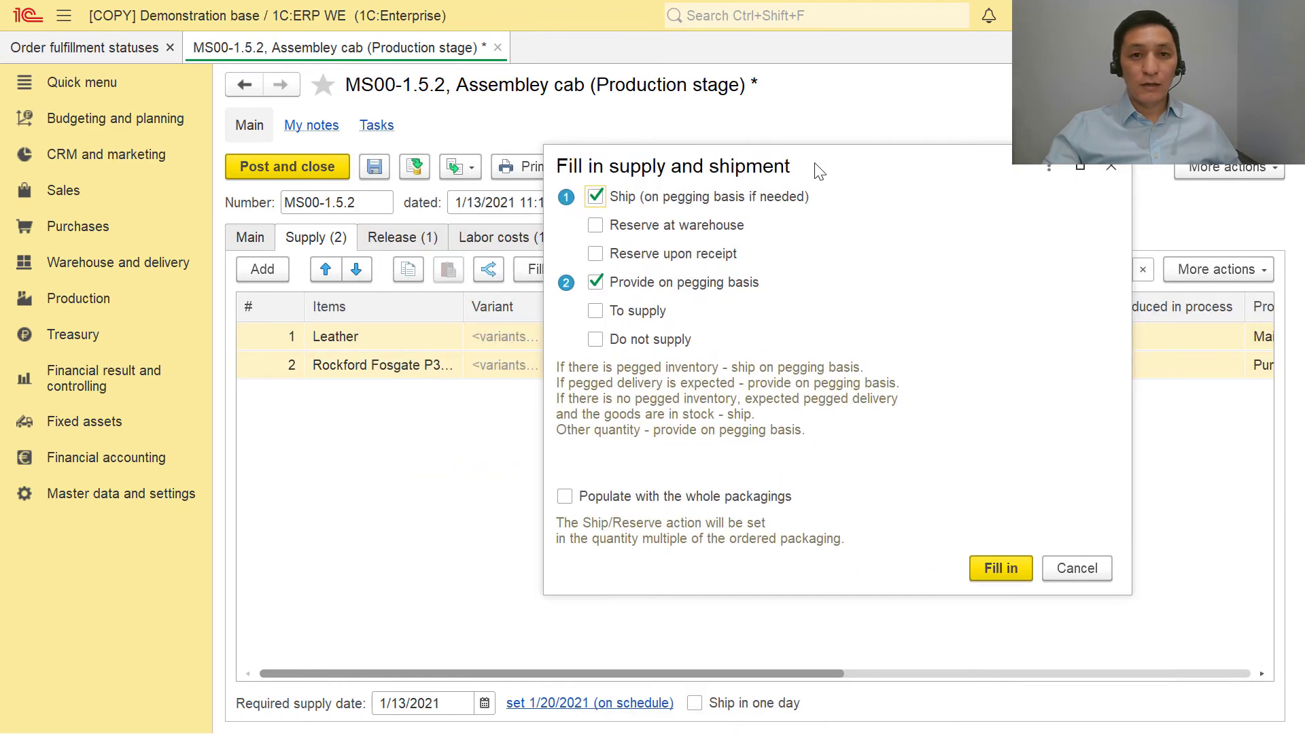
left_click(1006, 570)
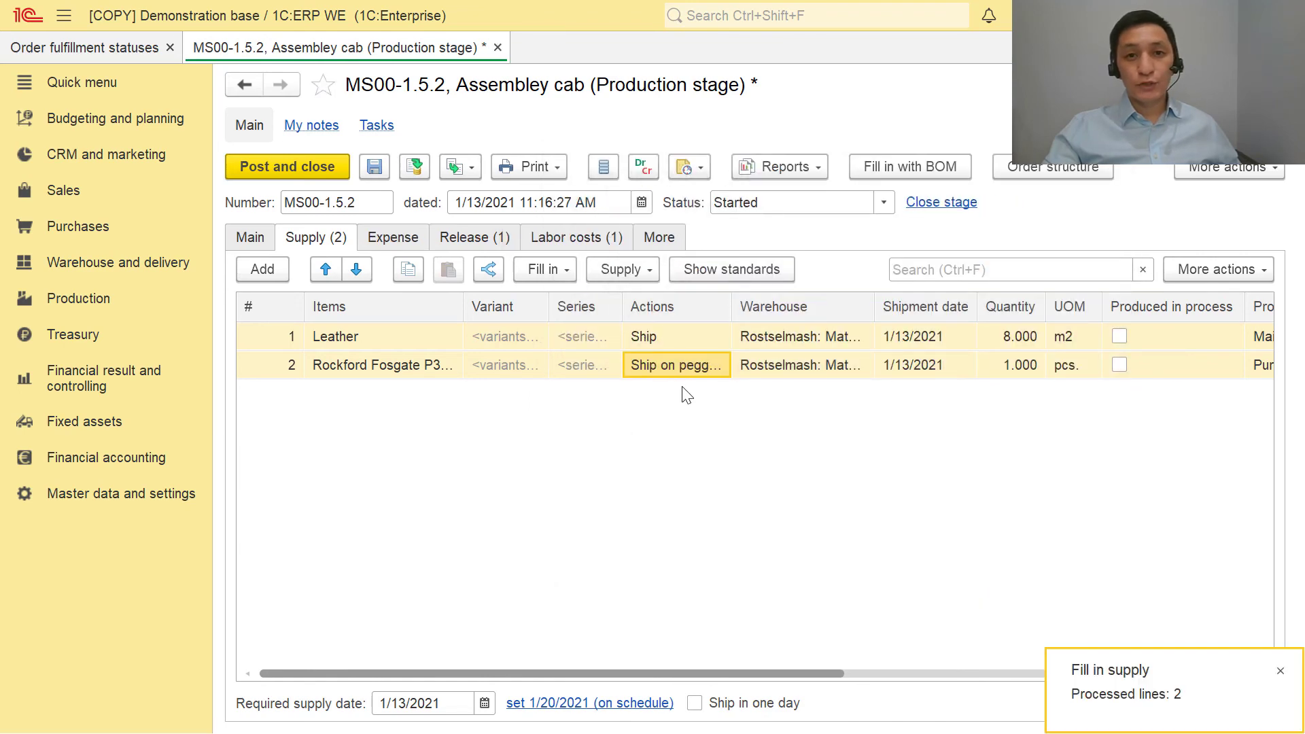
left_click(421, 176)
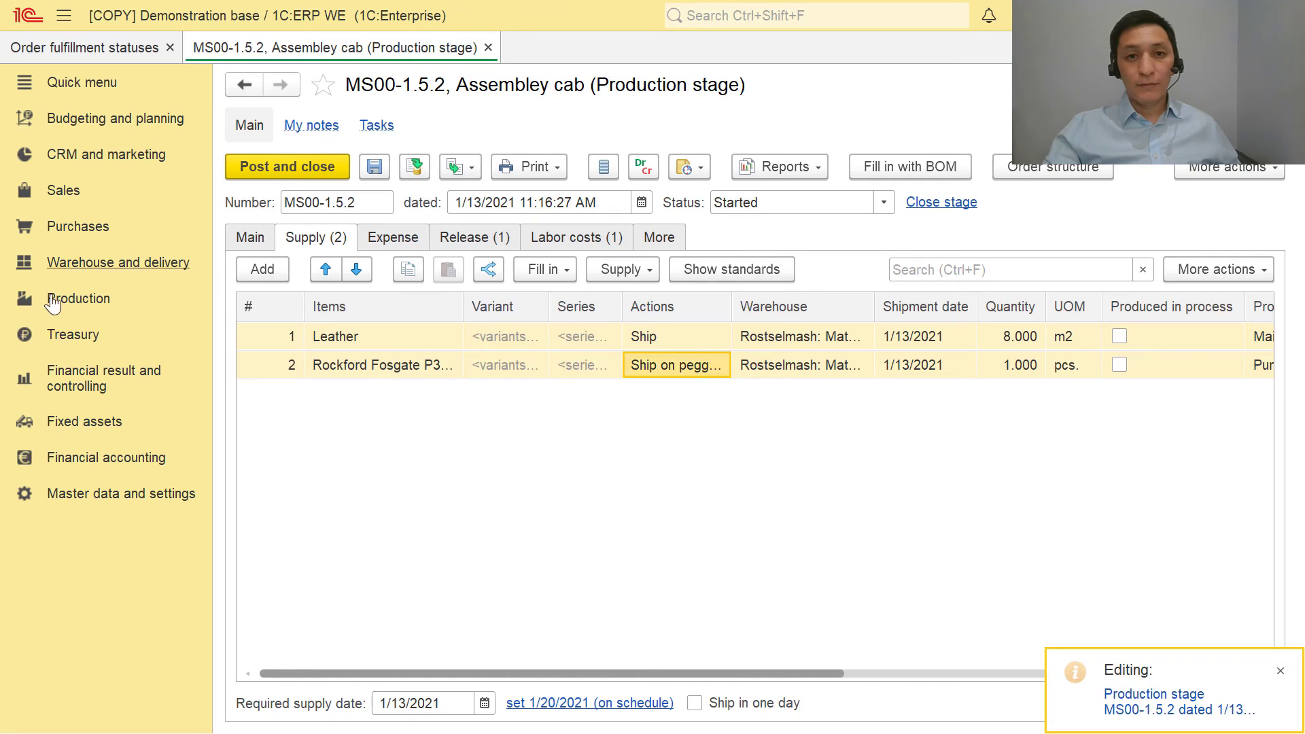
Register the transfer of materials to production by reference for stage MS00-1.5.2
left_click(85, 304)
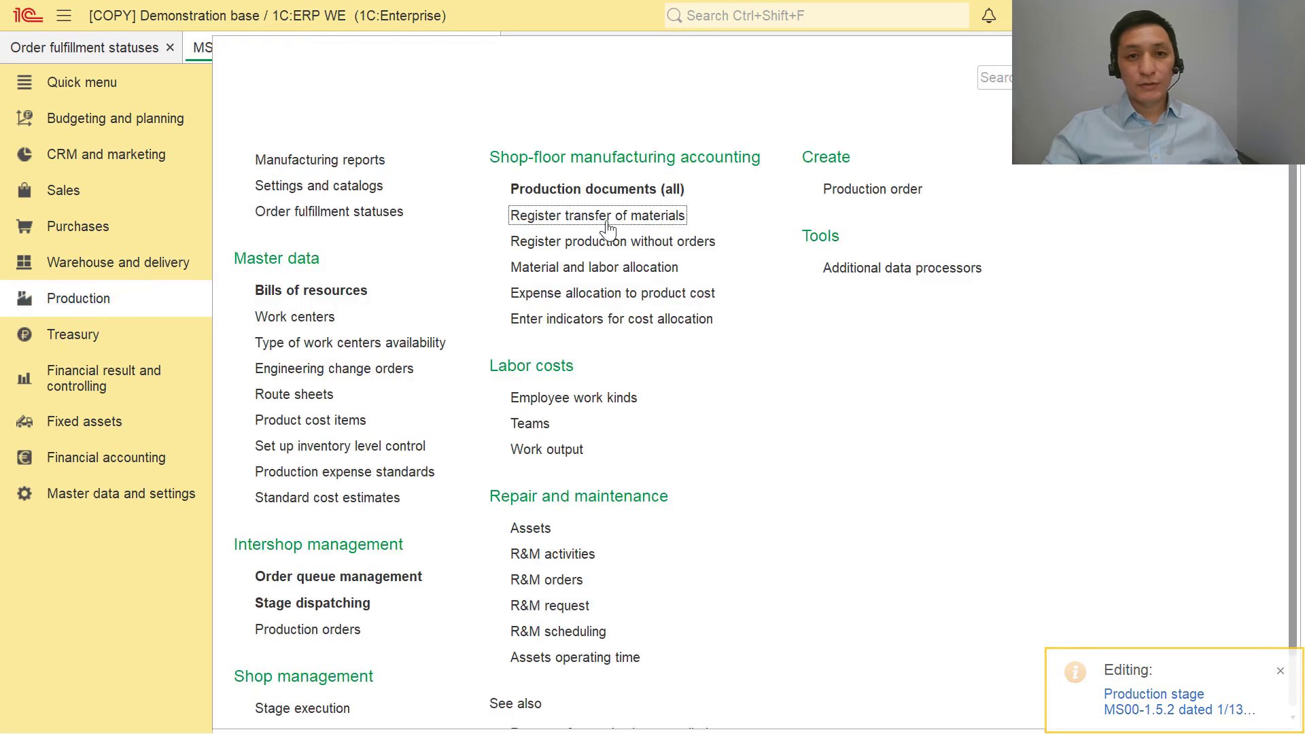
left_click(562, 213)
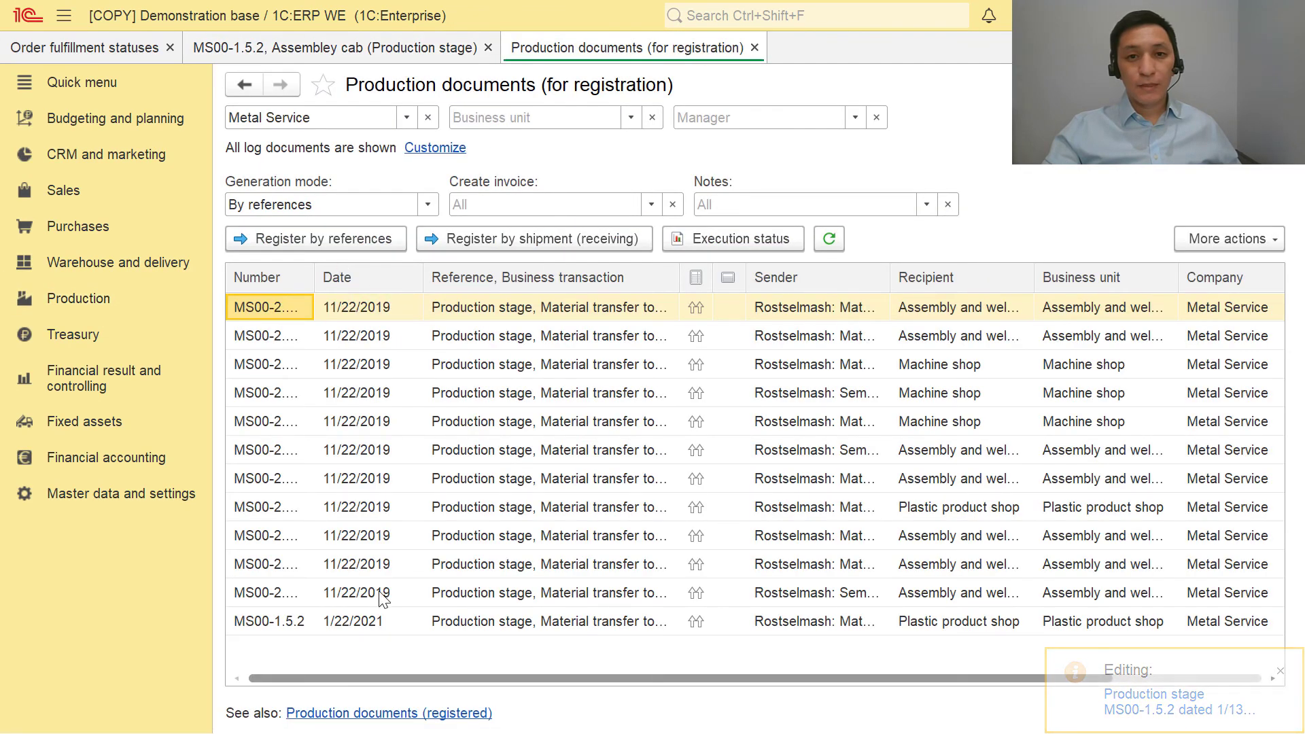
left_click(370, 621)
left_click(334, 241)
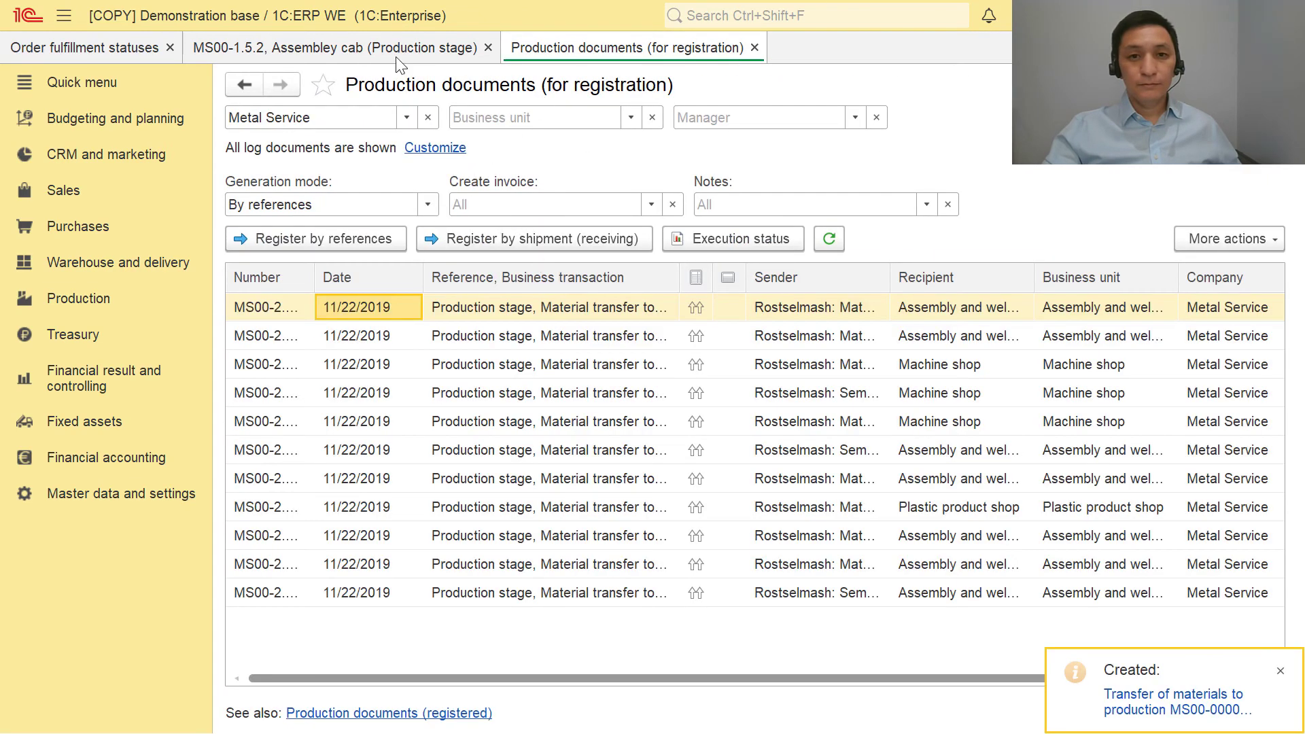
Fill in the spent materials of stage MS00-1.5.2 with the shipped ones
left_click(397, 55)
left_click(395, 241)
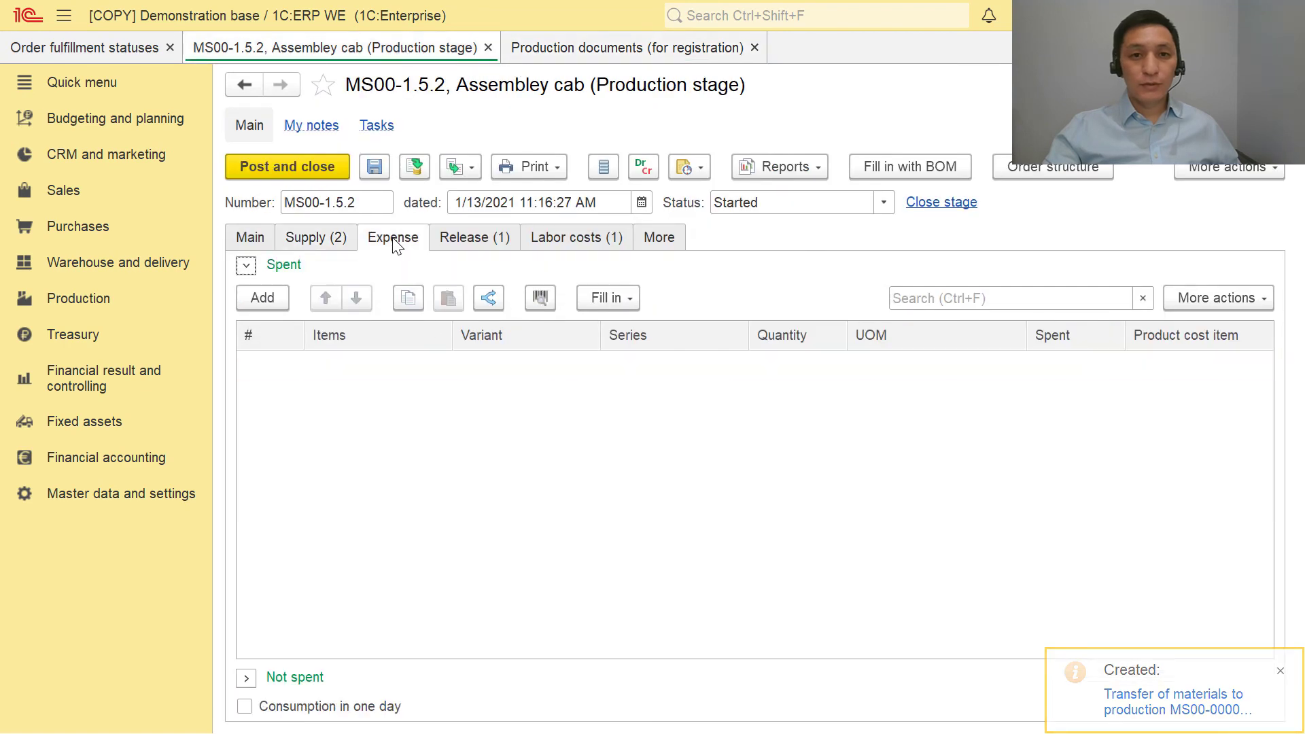
left_click(612, 303)
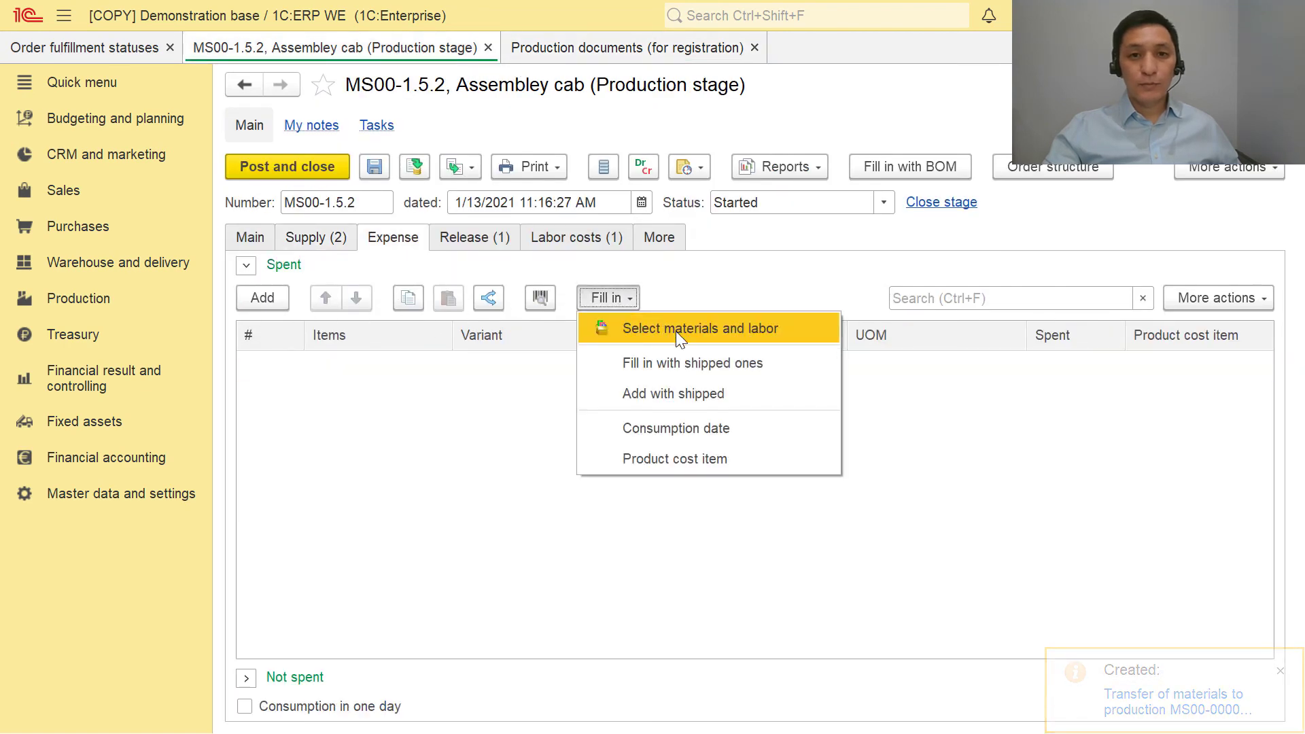
left_click(742, 368)
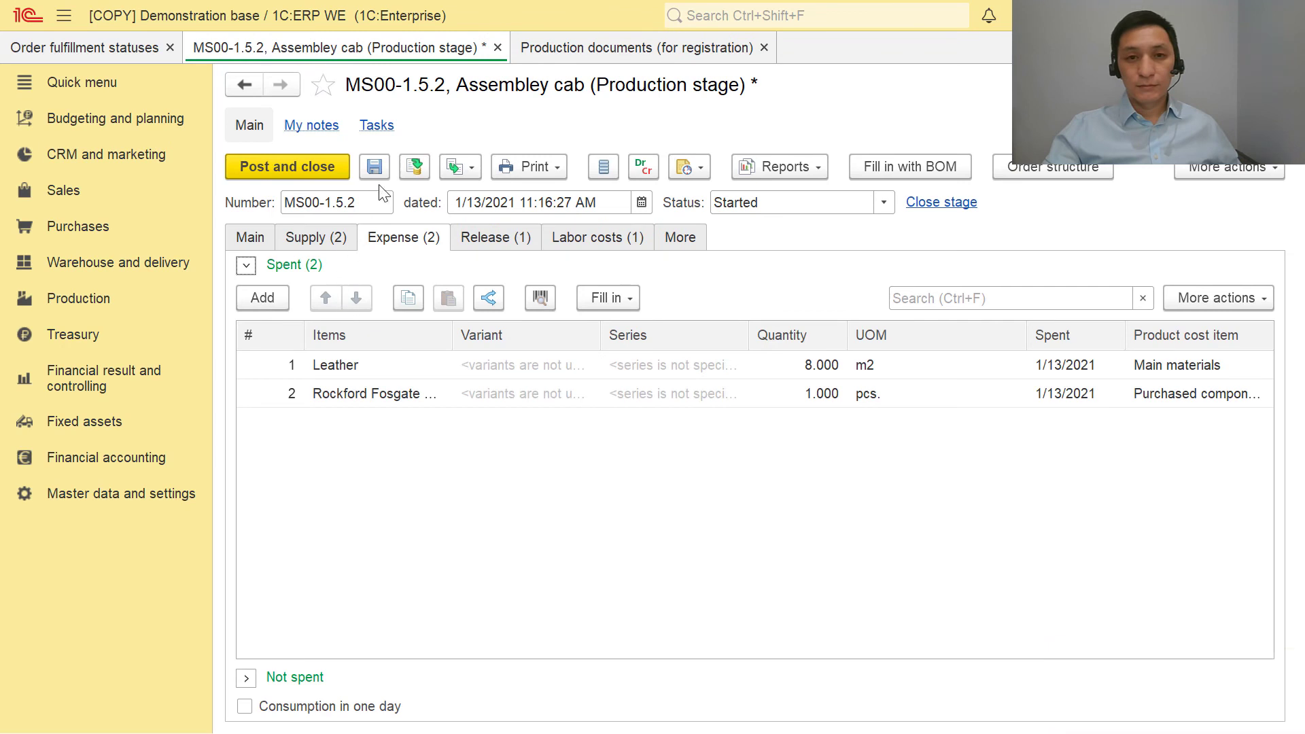
Mark the DT.105.01 cab in the stage's release as produced on 1/13/2021
left_click(501, 237)
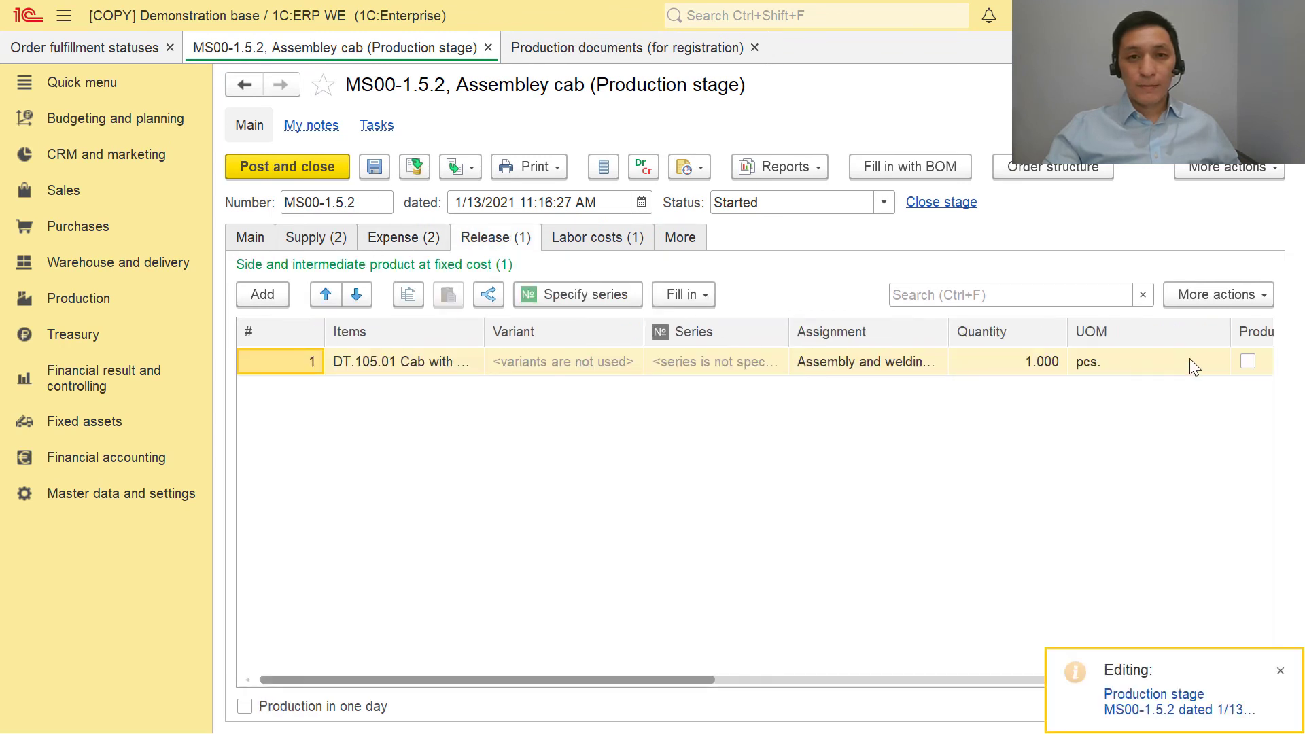
left_click(1248, 361)
key("Tab")
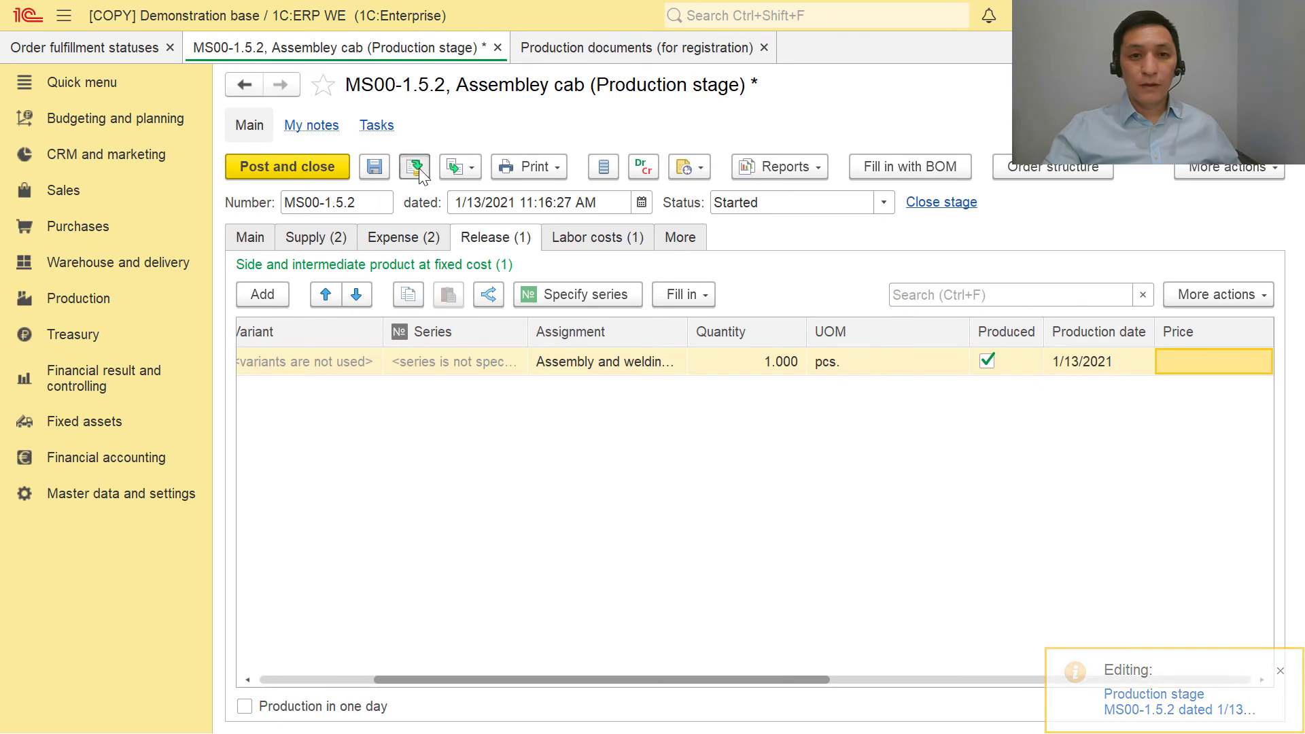
Register the transfer of products from production by reference for stage MS00-1.5.2, and post and close it
left_click(579, 48)
left_click(386, 624)
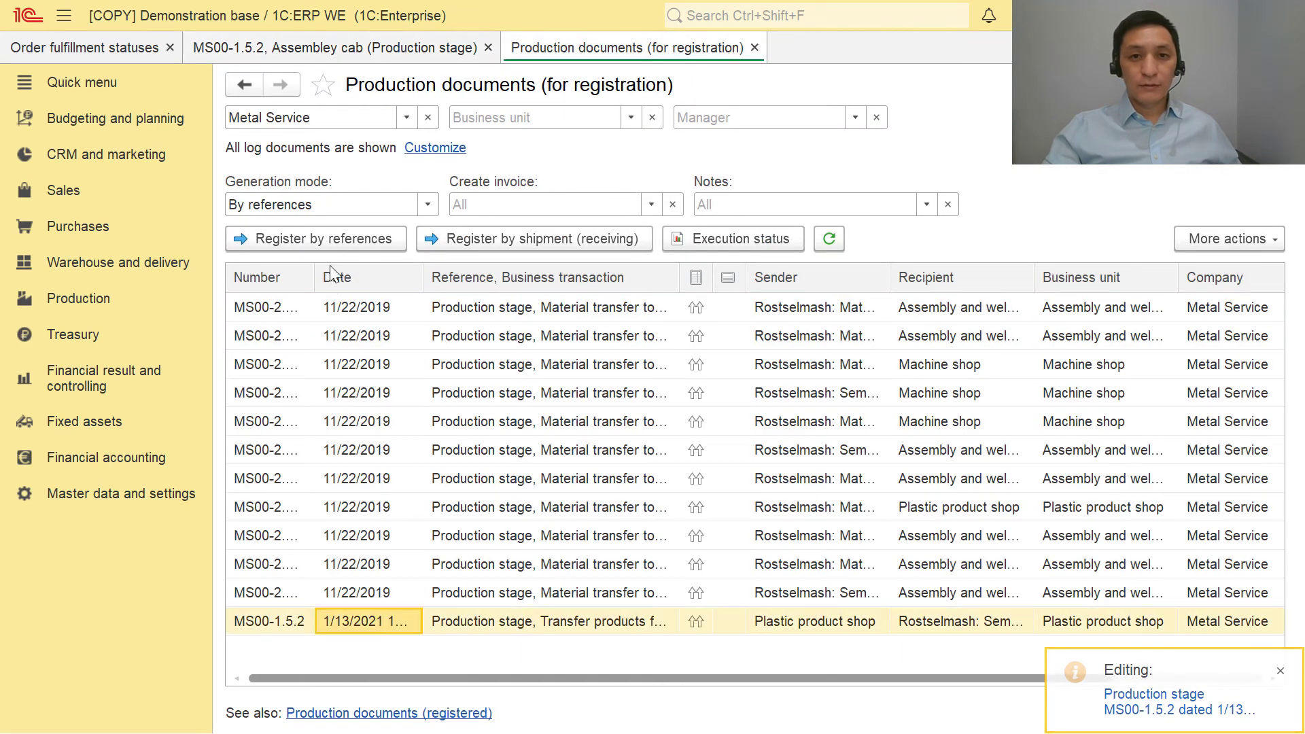
left_click(316, 239)
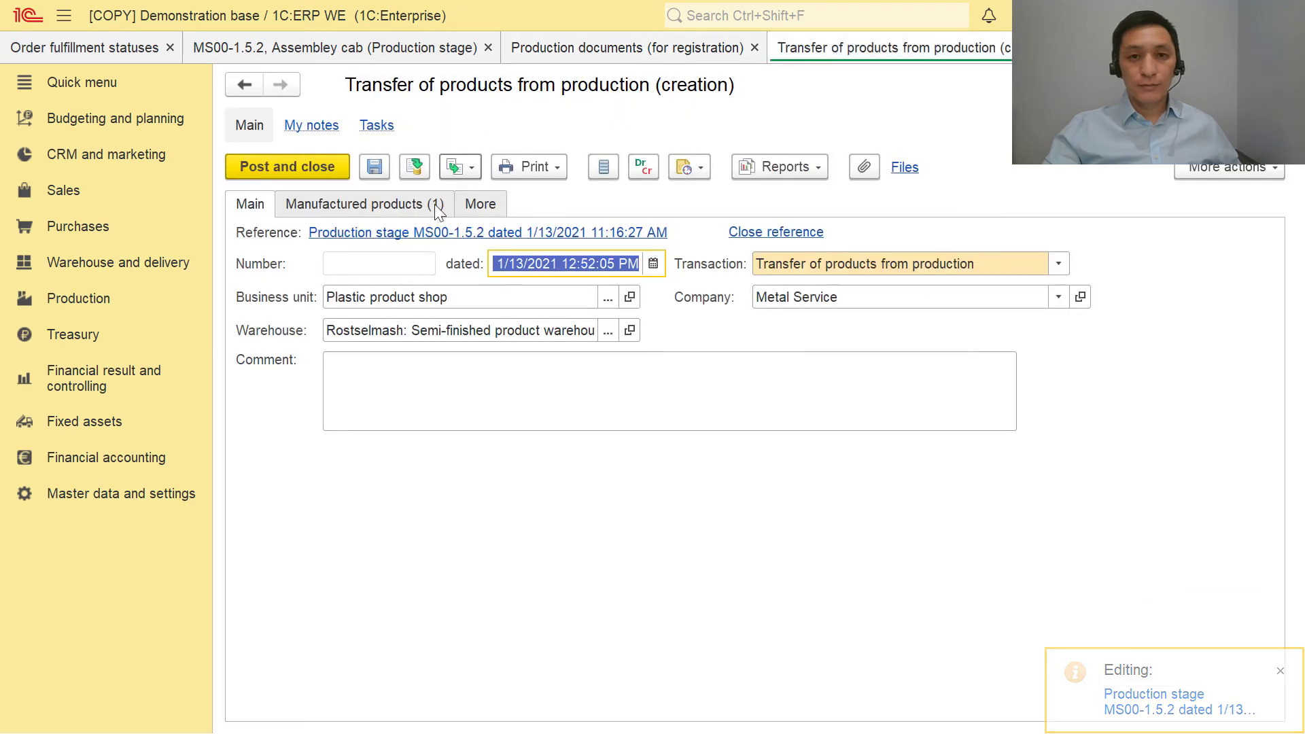
left_click(300, 171)
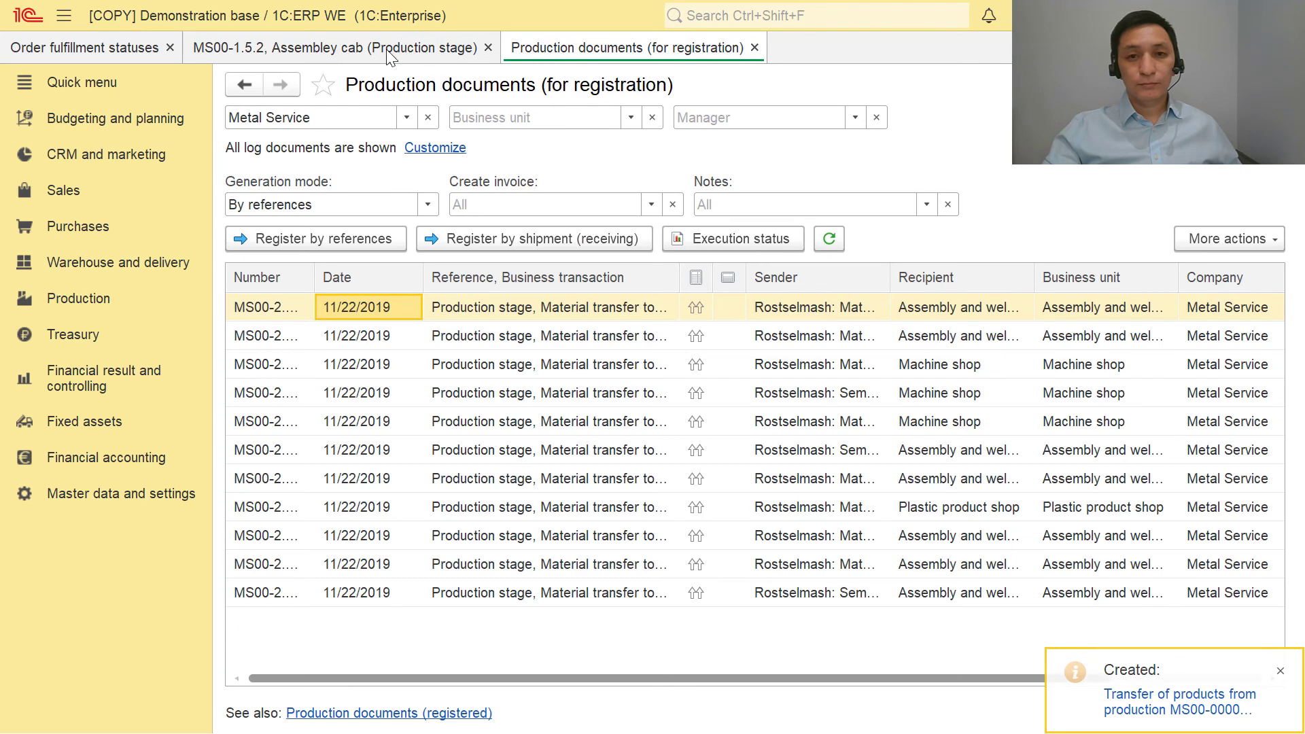
Mark the stage's assembly labor line as completed, assign it to Team of cutters, and post the stage
left_click(387, 53)
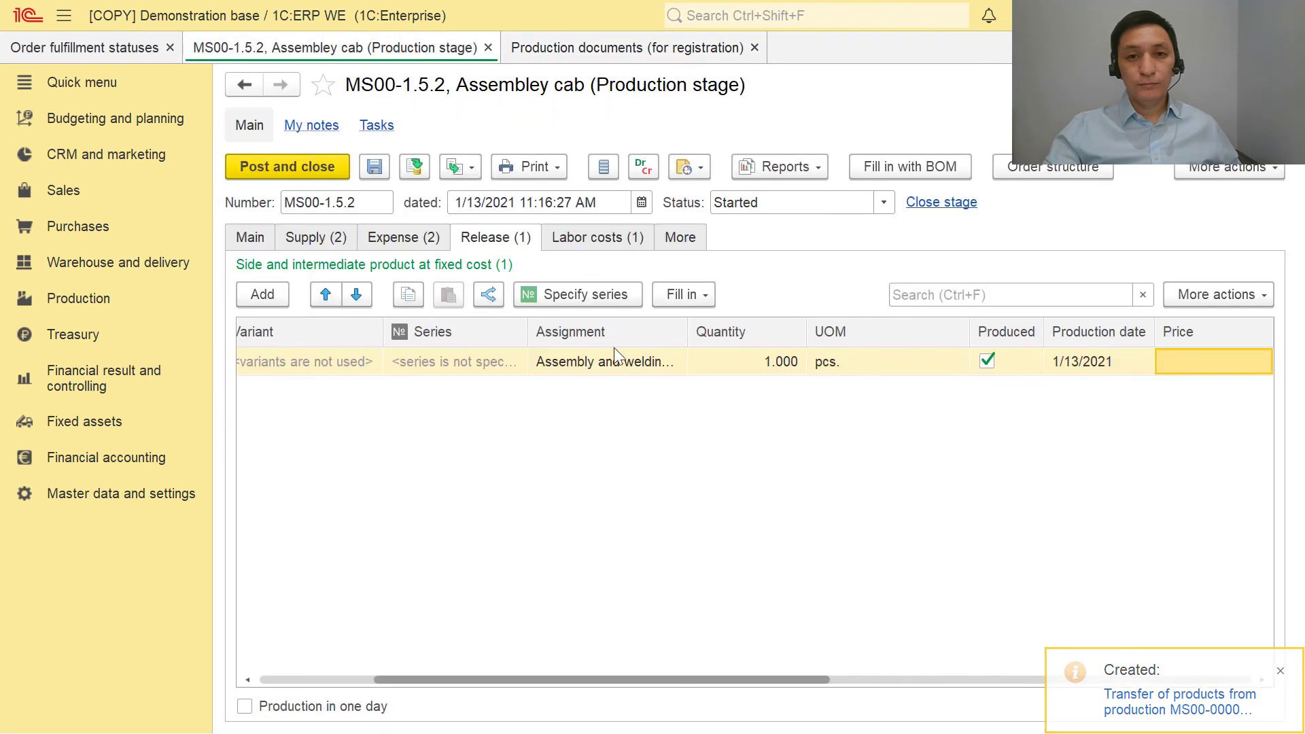
left_click(569, 235)
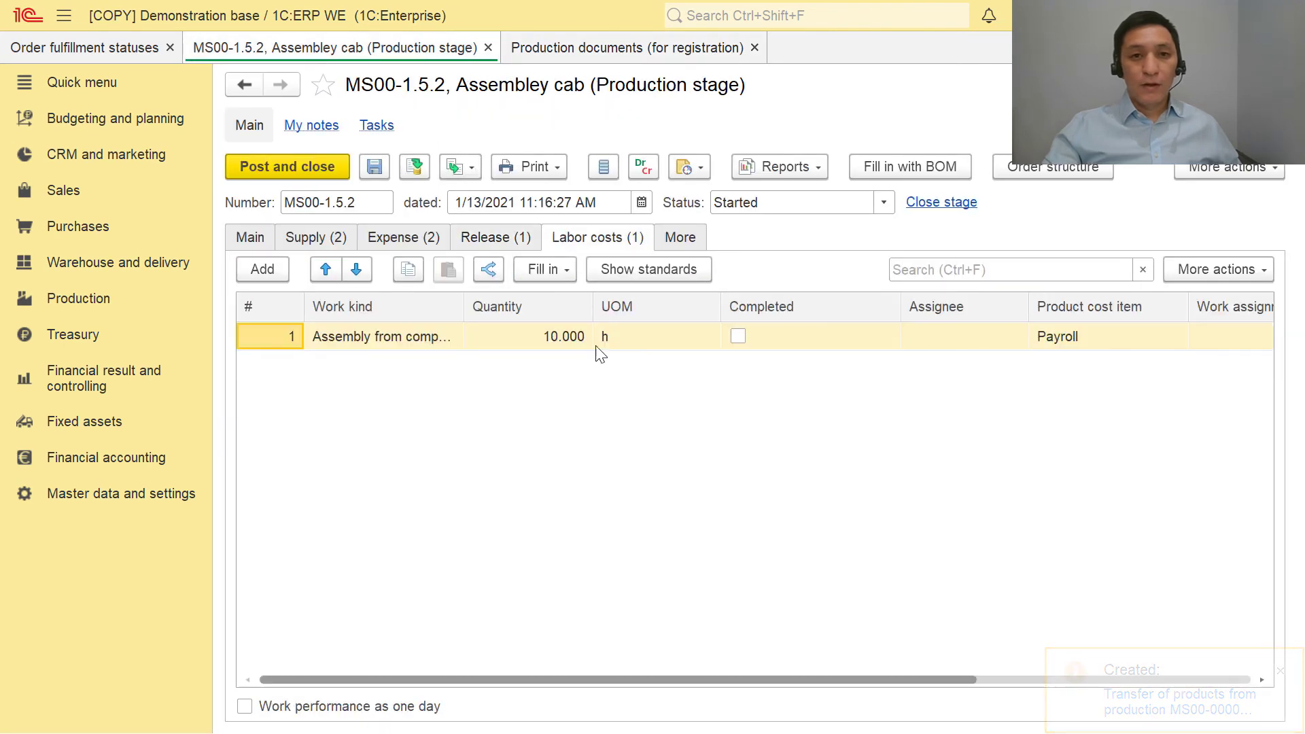
left_click(738, 336)
left_click(739, 336)
left_click(1003, 337)
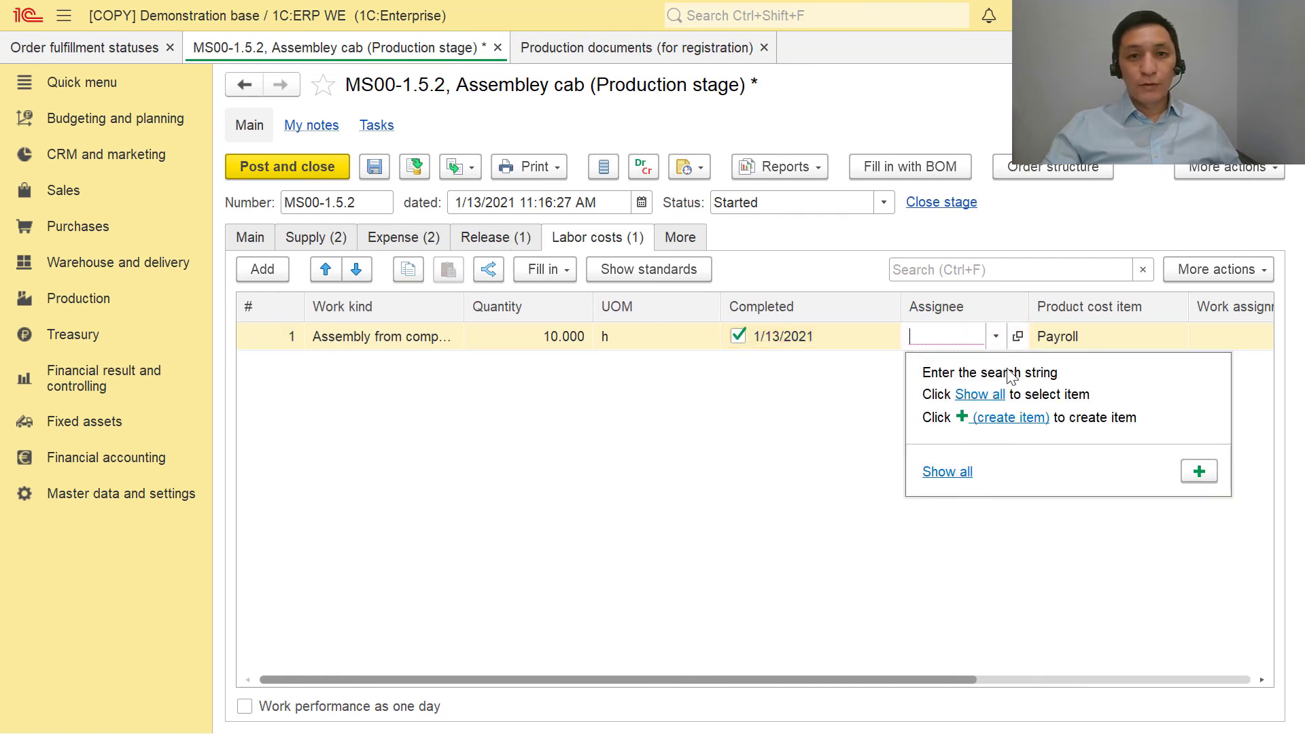
left_click(987, 396)
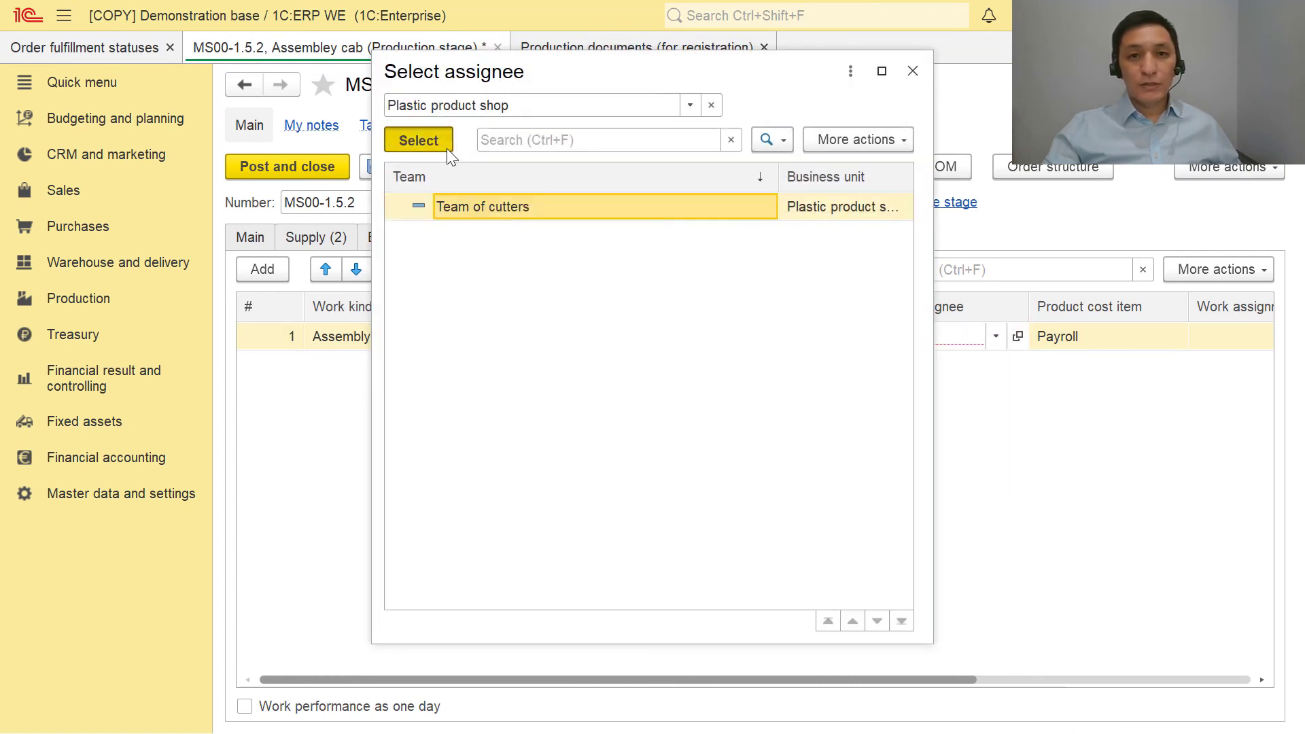
left_click(447, 146)
left_click(420, 169)
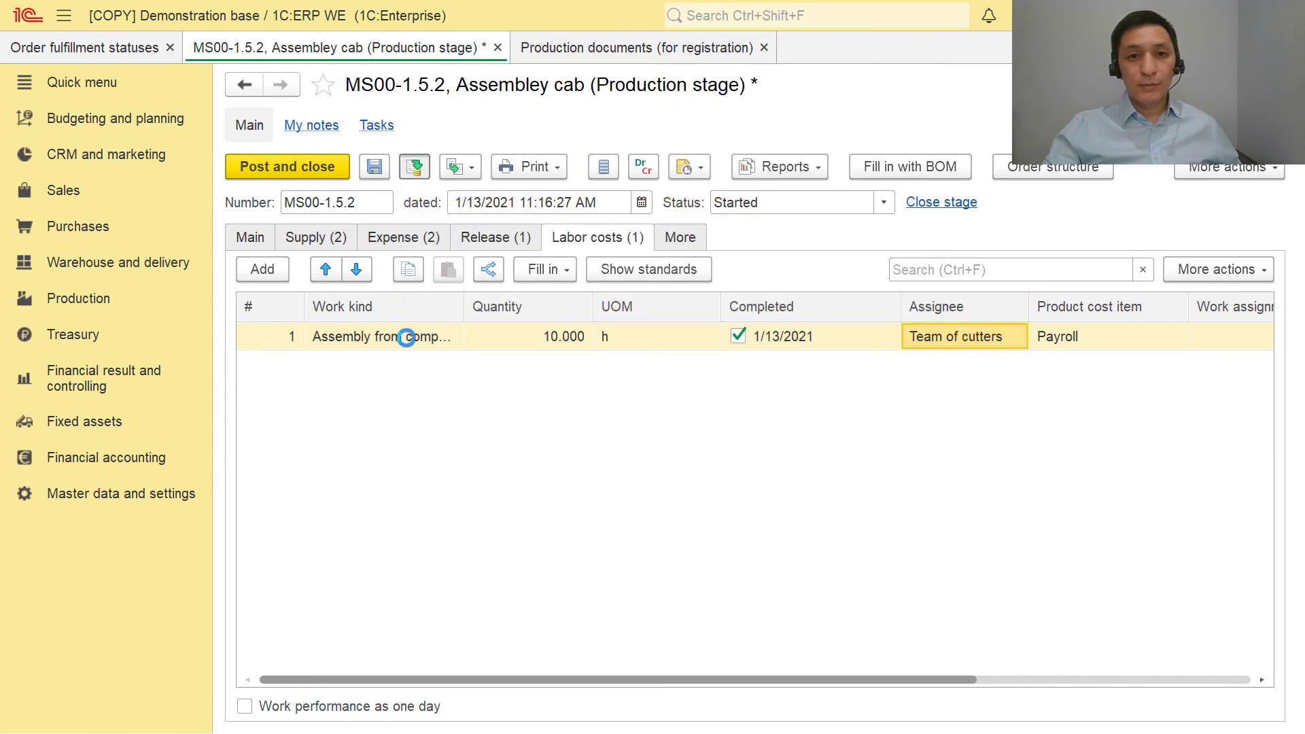
Create a work output document for Team of cutters in the Plastic product shop from the January 2021 works to register
left_click(87, 303)
left_click(539, 449)
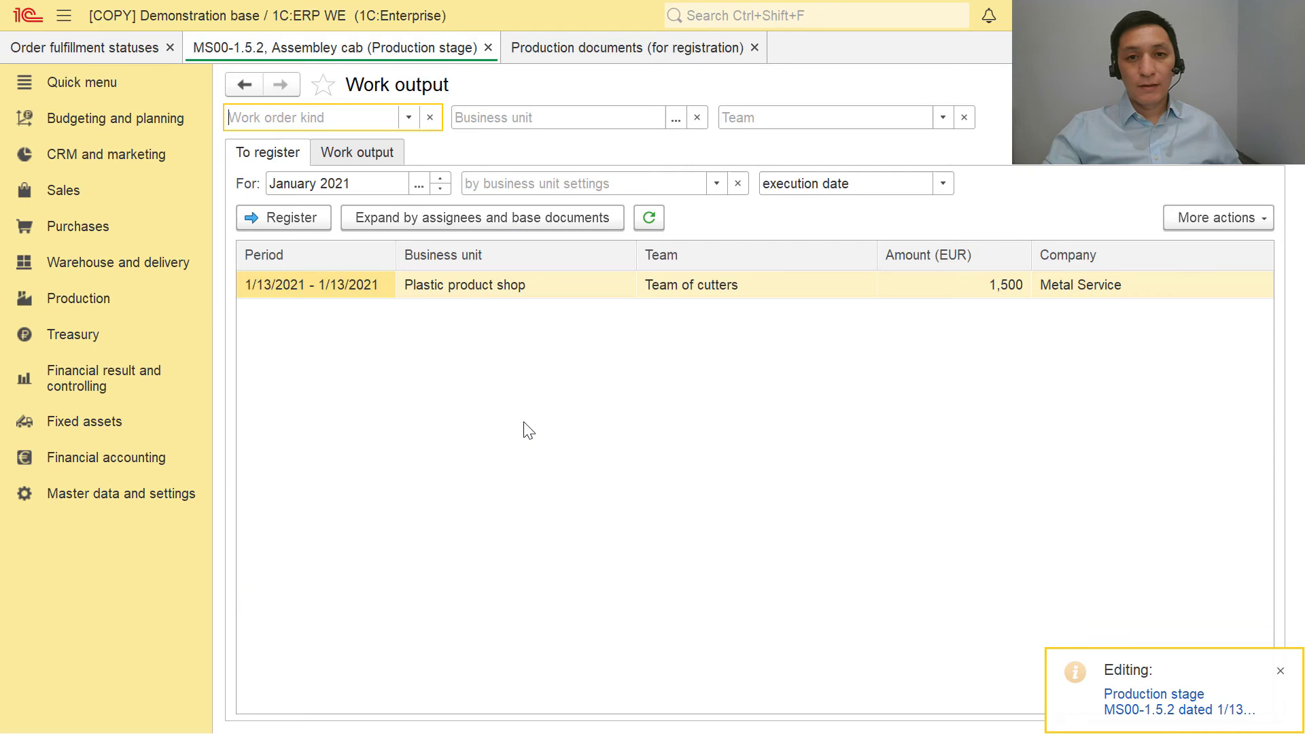
left_click(362, 289)
left_click(282, 217)
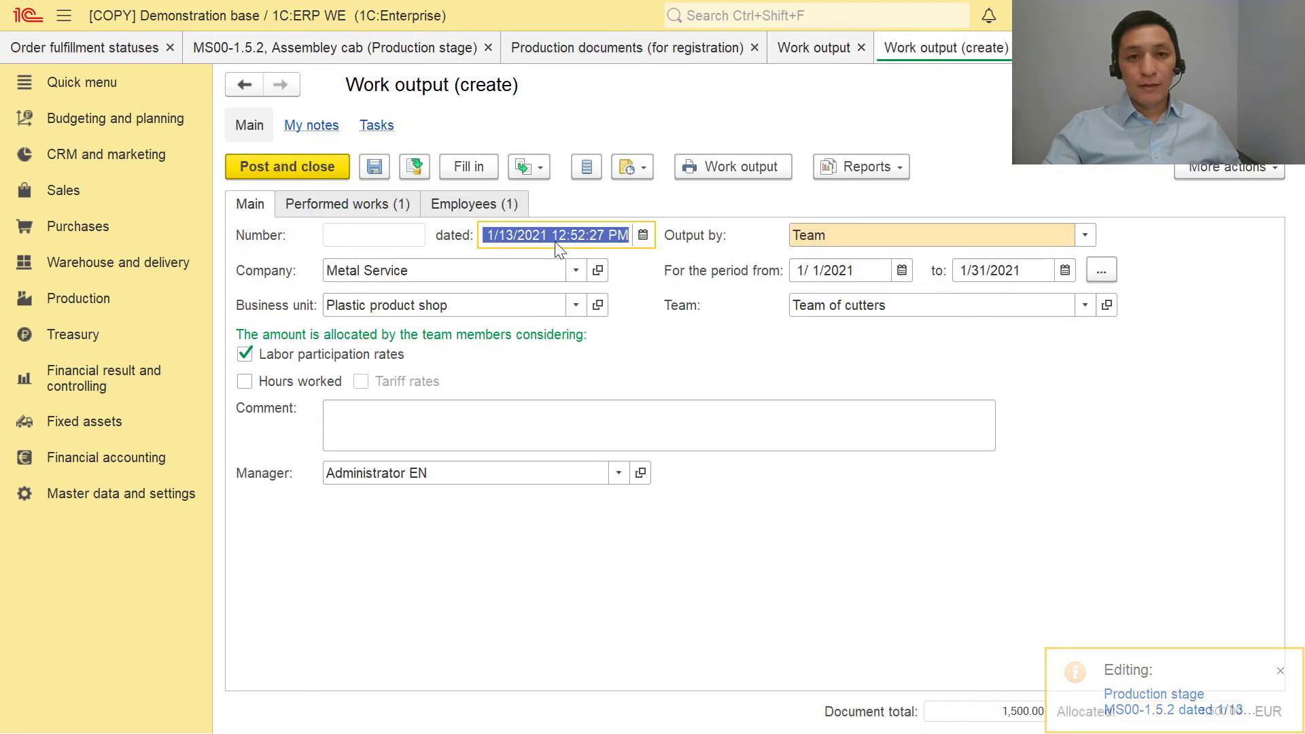
Review the performed works and employees of the work output, post and close it, and return to stage MS00-1.5.2
left_click(380, 207)
left_click(901, 299)
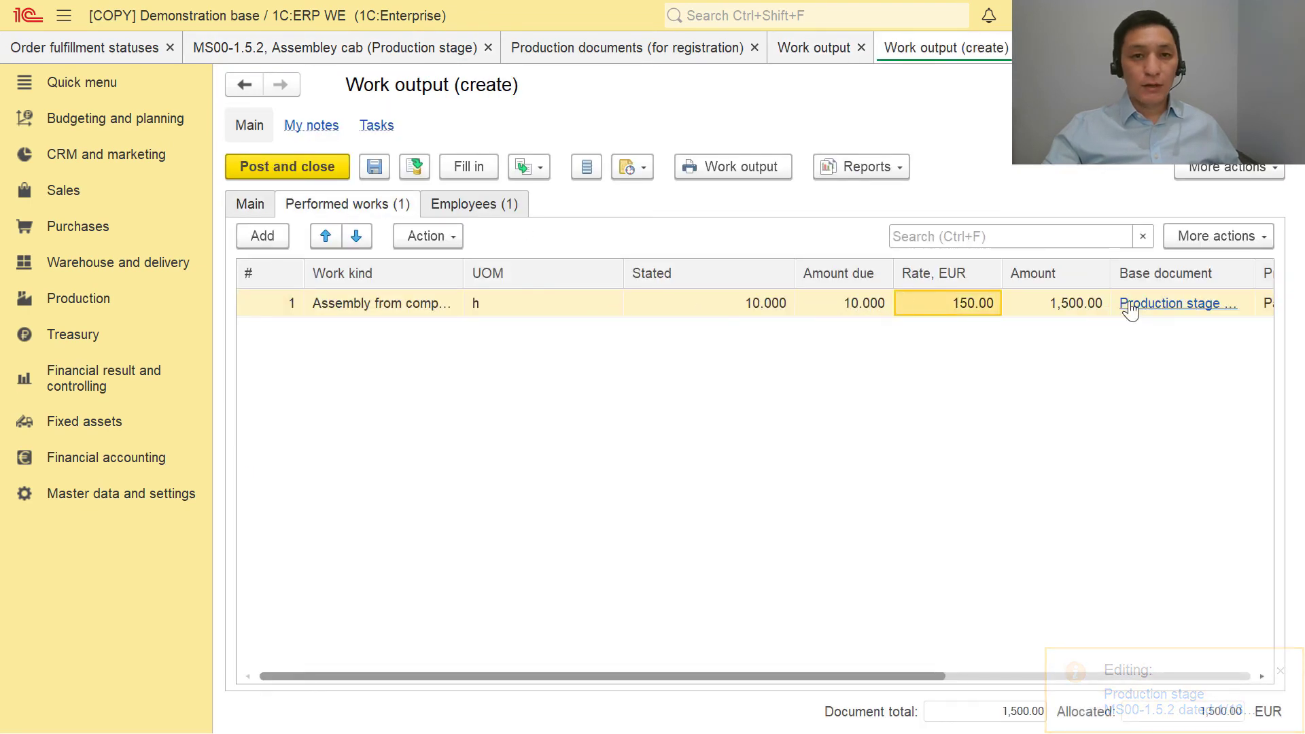
left_click(446, 205)
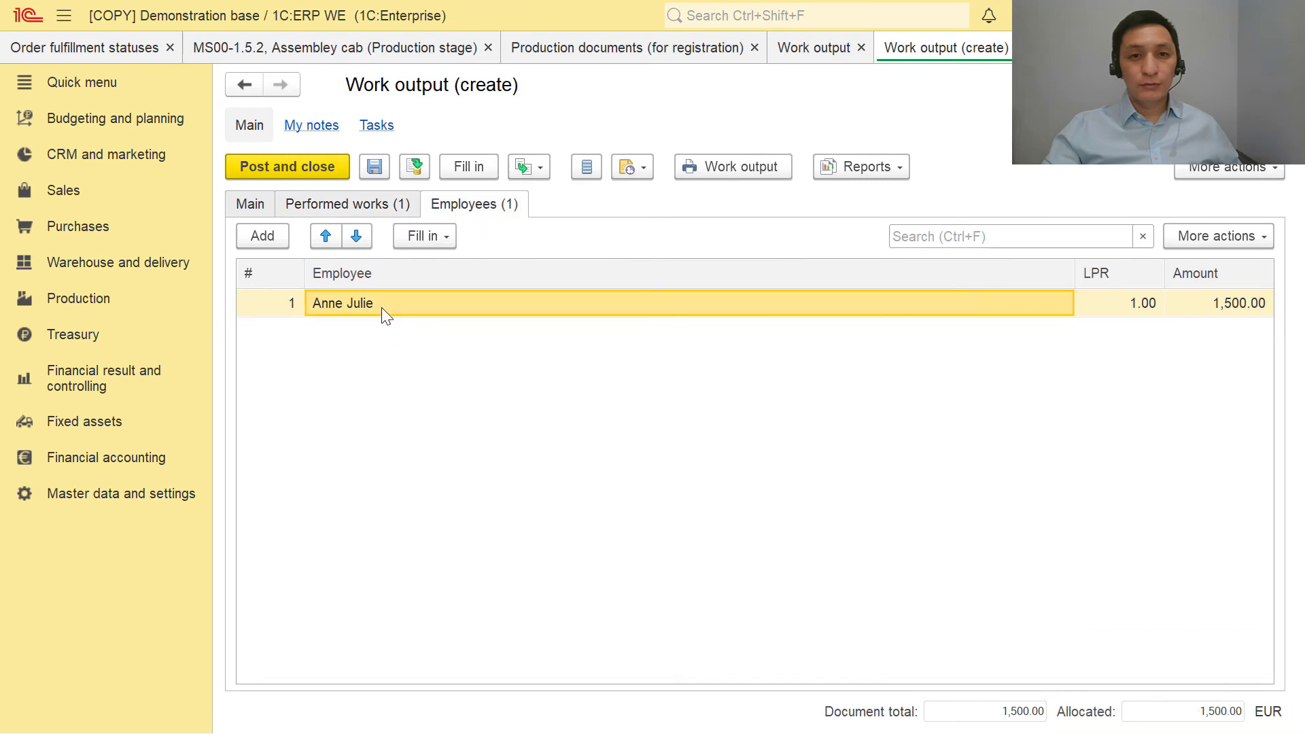
left_click(284, 166)
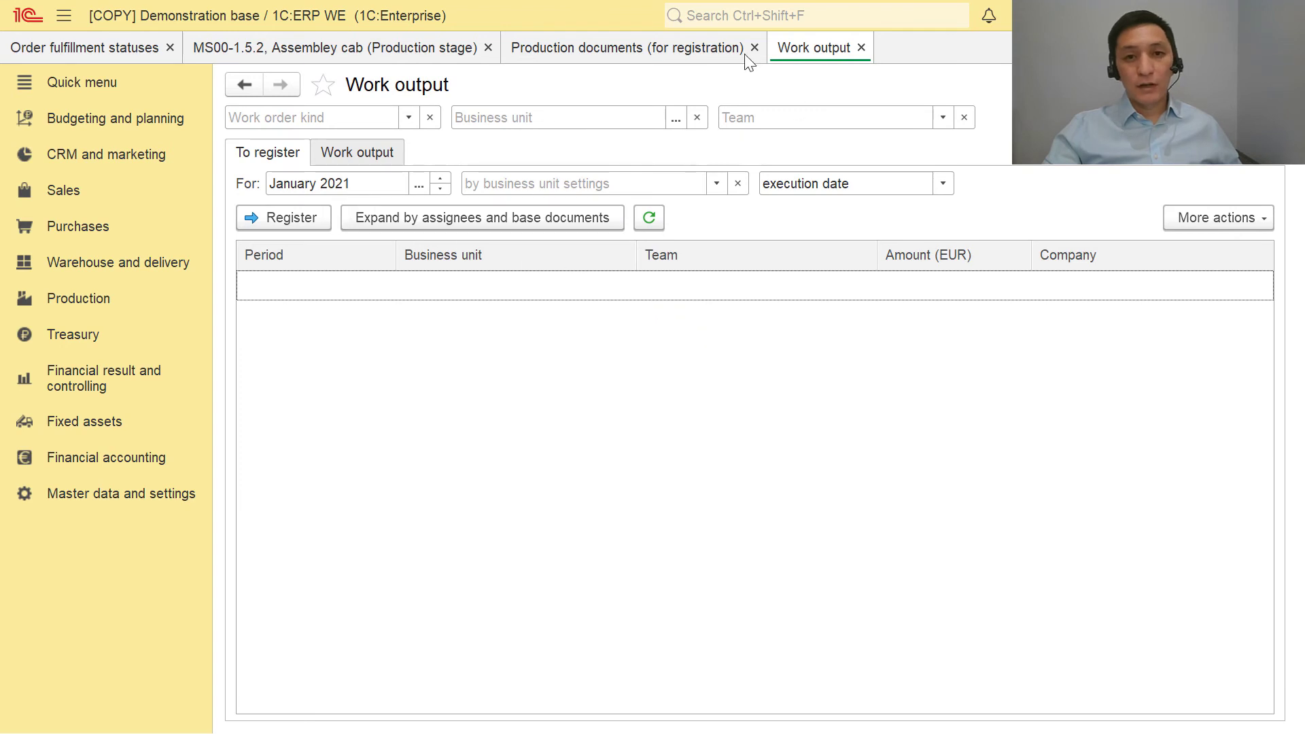
left_click(862, 48)
left_click(631, 48)
left_click(391, 42)
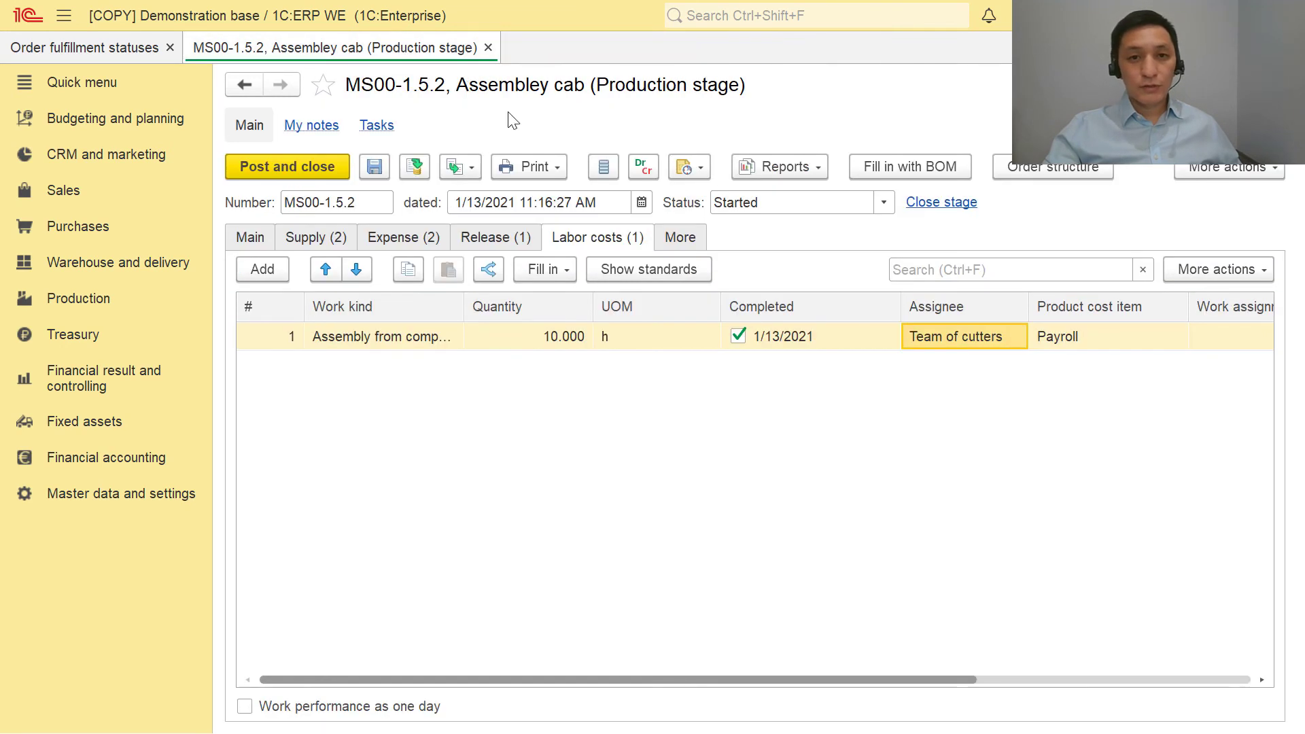
Examine the order structure and the documents related to stage MS00-1.5.2, including its work output, and return to the stage
left_click(1033, 170)
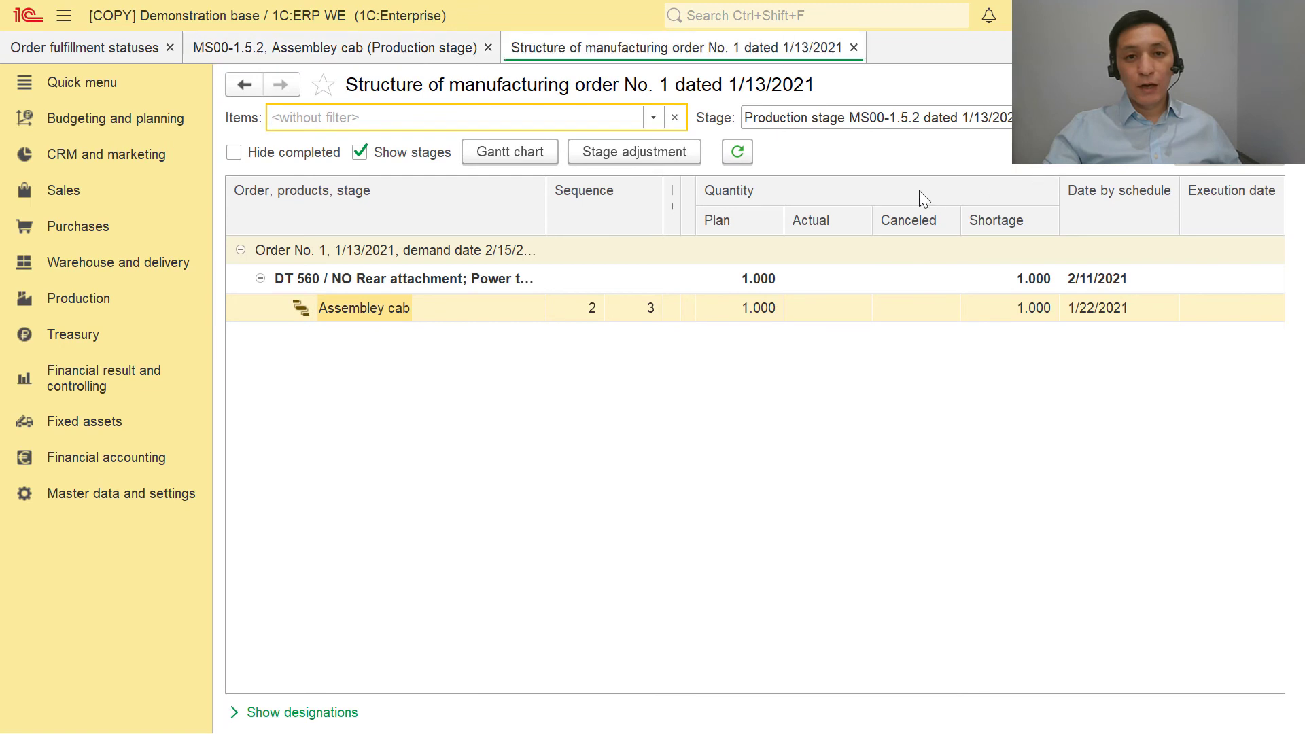
key("Escape")
left_click(807, 170)
left_click(873, 416)
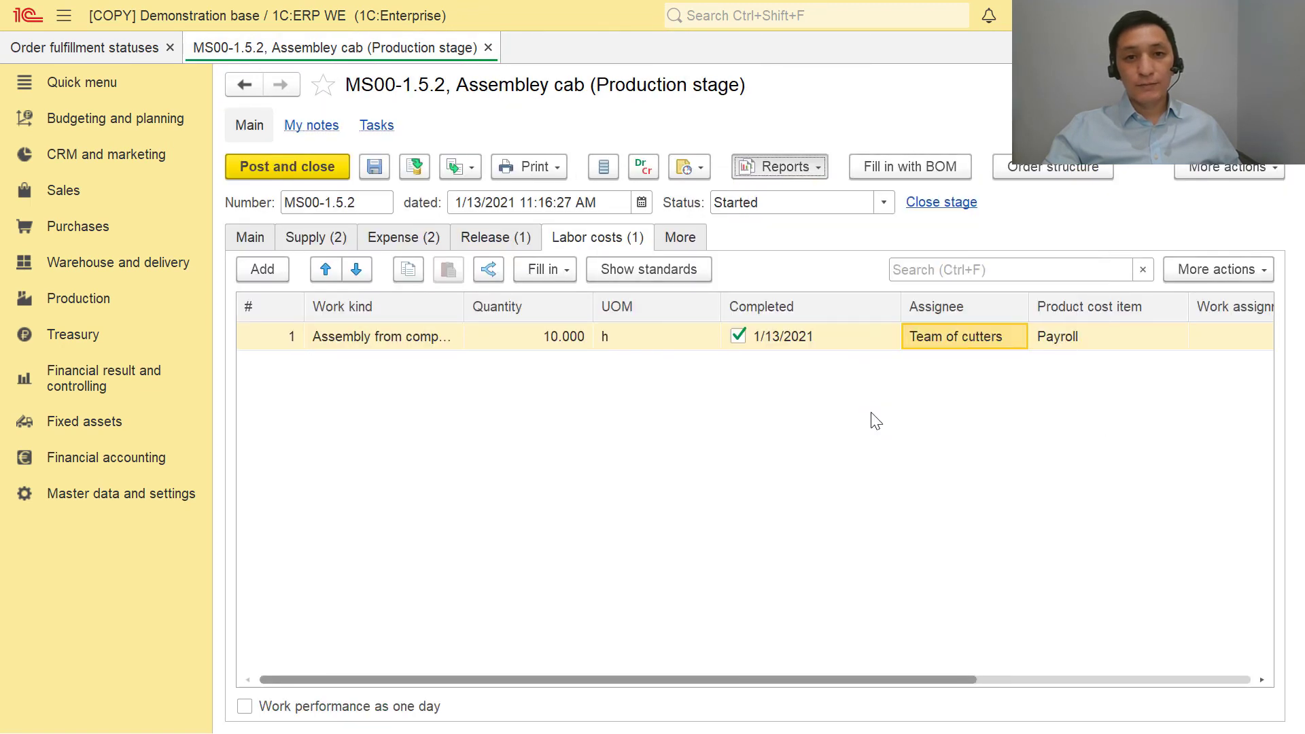
left_click(351, 389)
left_click(341, 337)
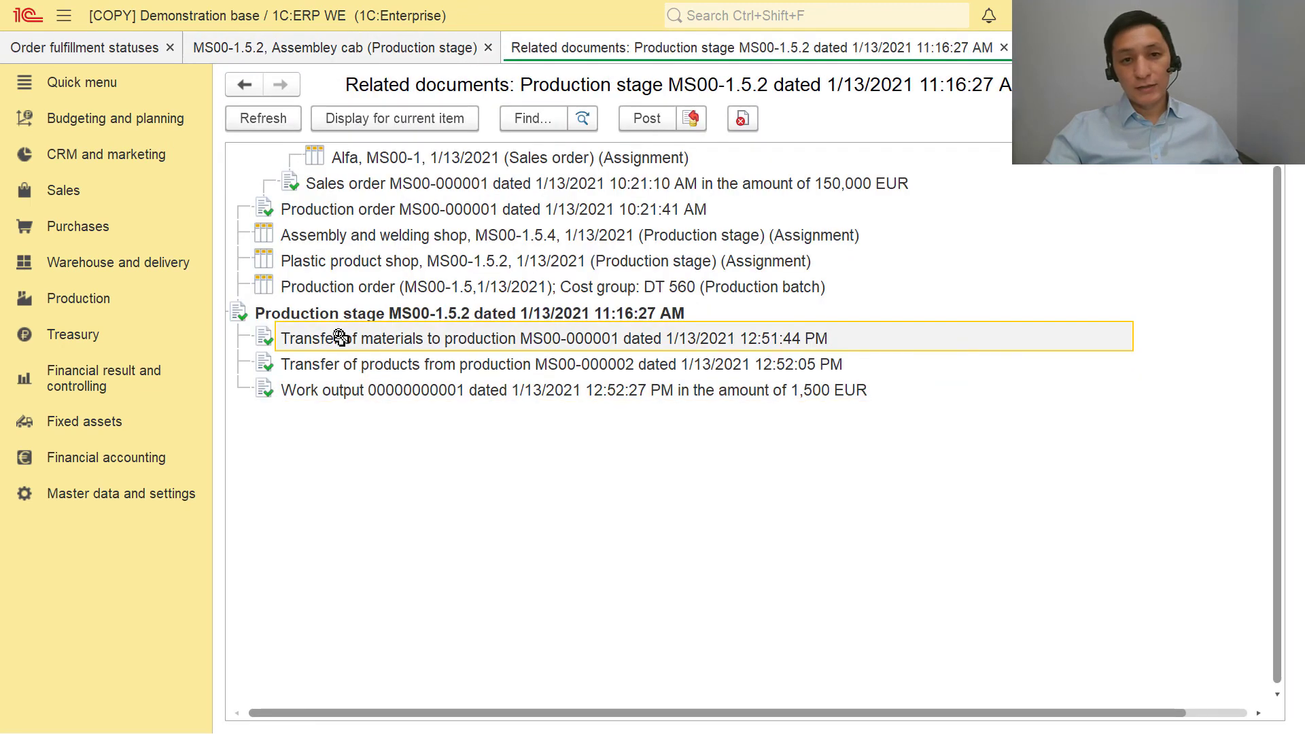
left_click(324, 367)
left_click(332, 393)
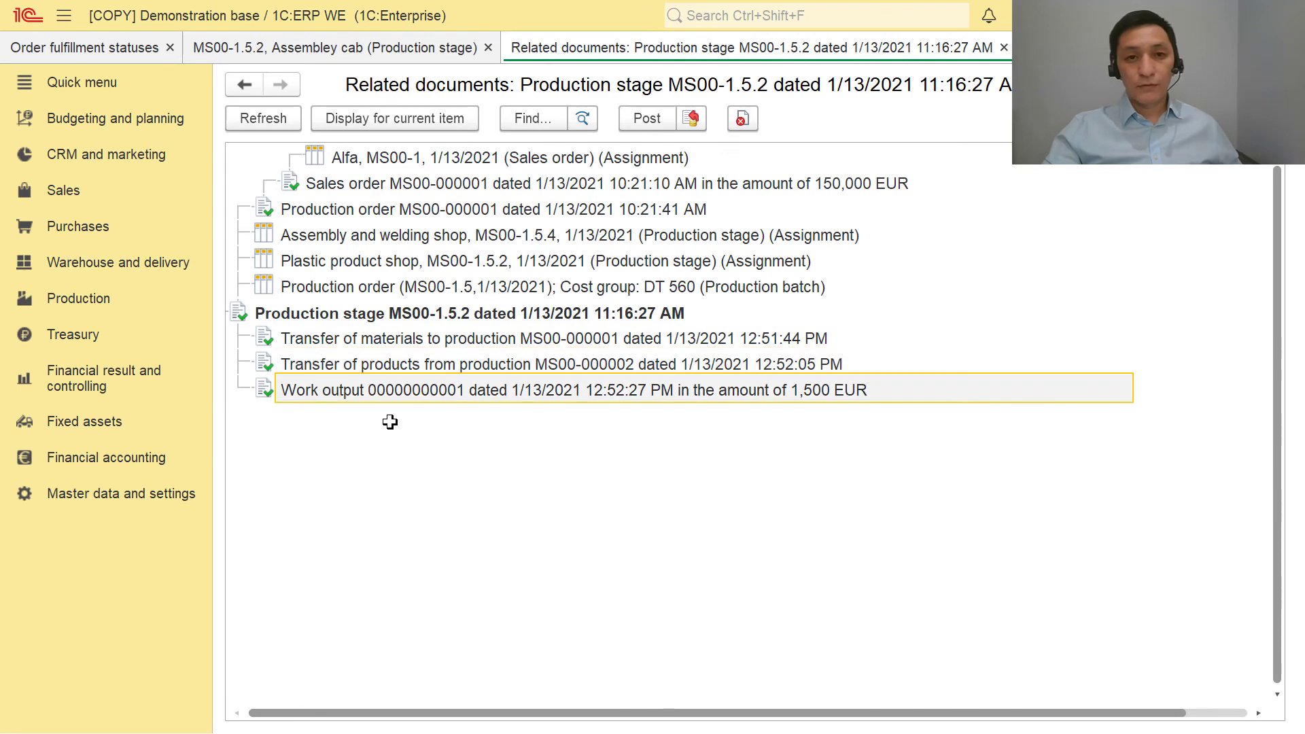
double_click(323, 392)
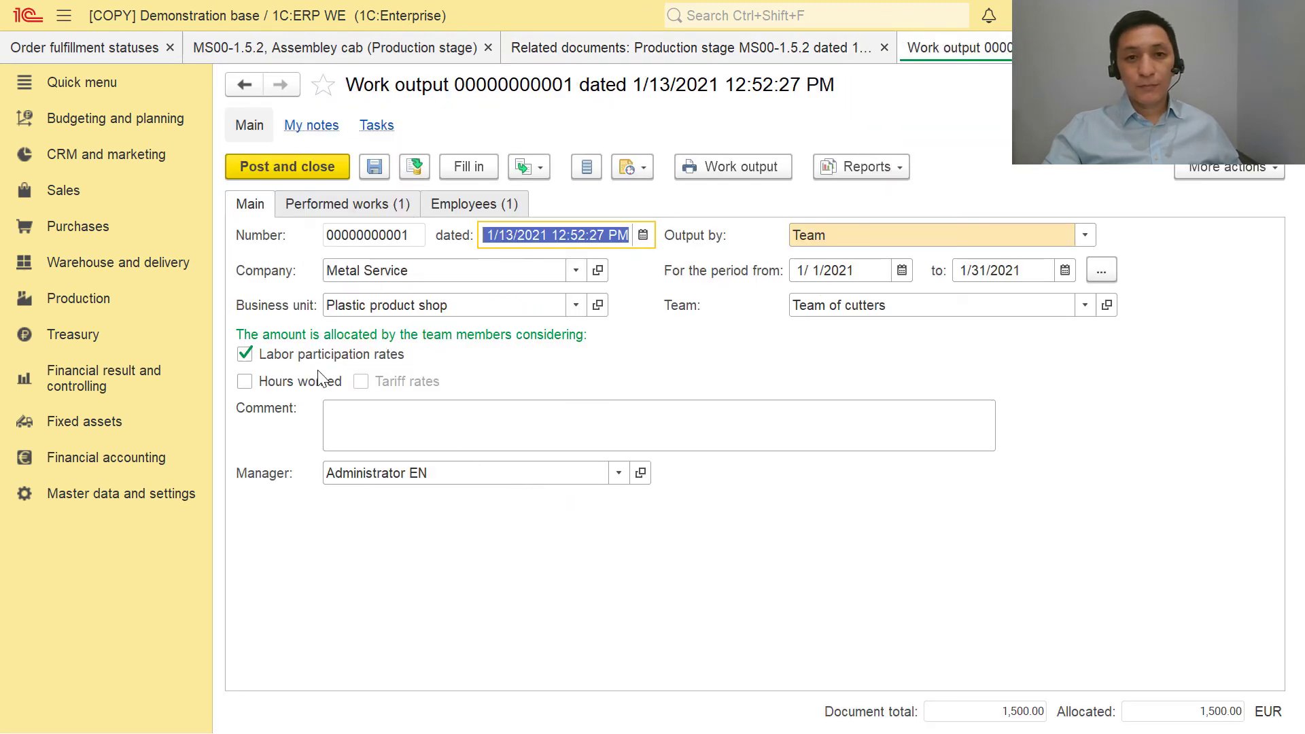
key("Escape")
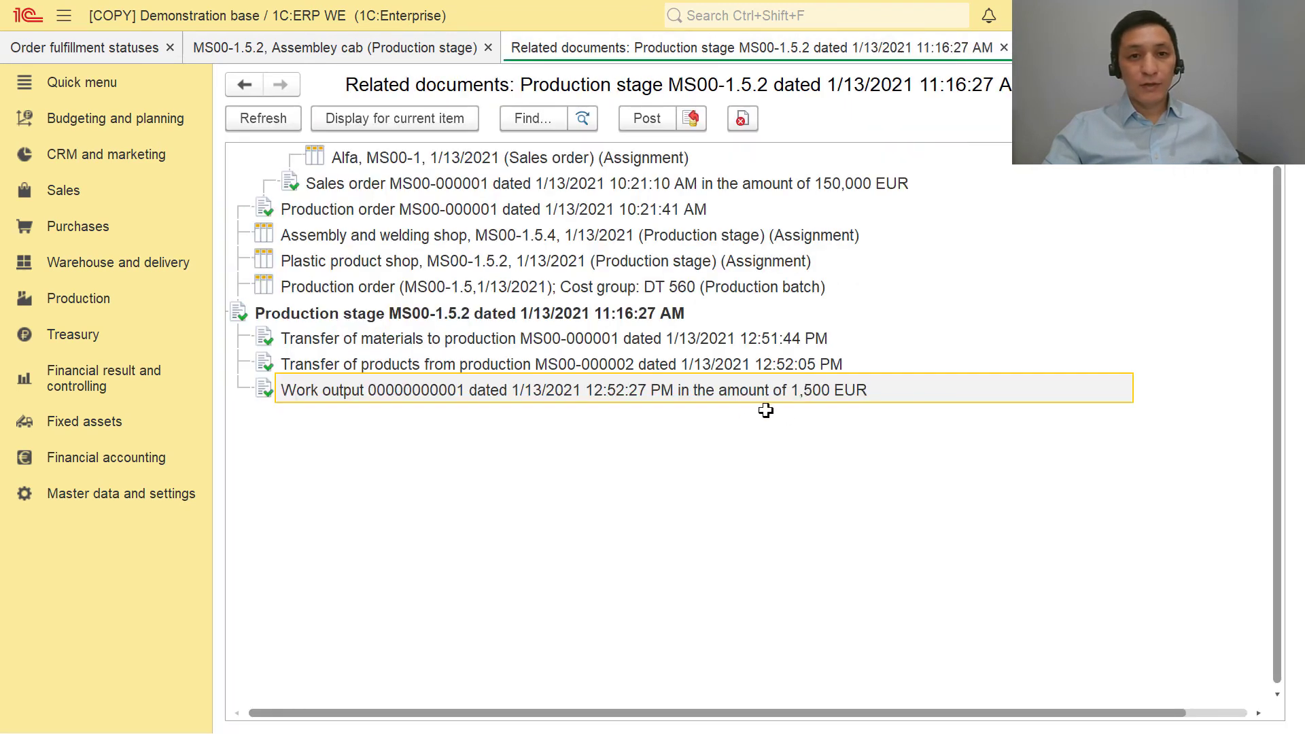
key("Escape")
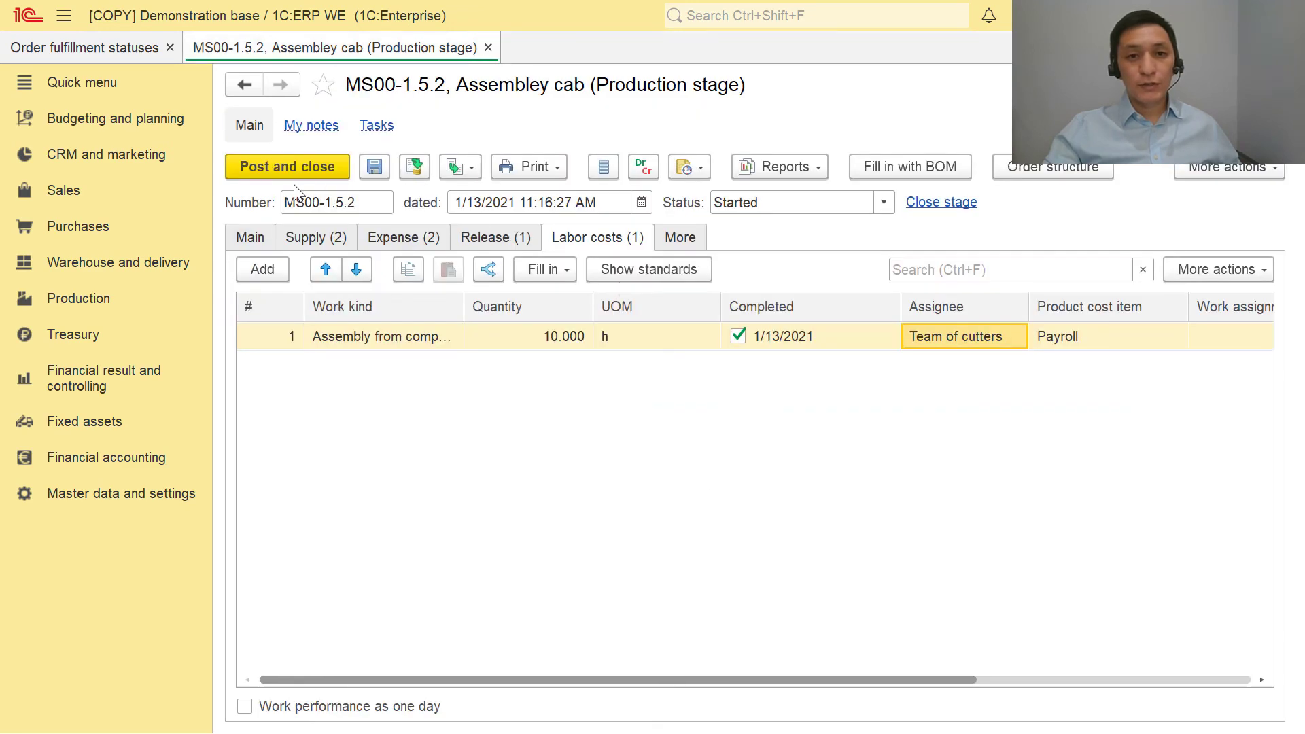
Set the status of production stage MS00-1.5.2 to Completed, and post and close it
left_click(883, 202)
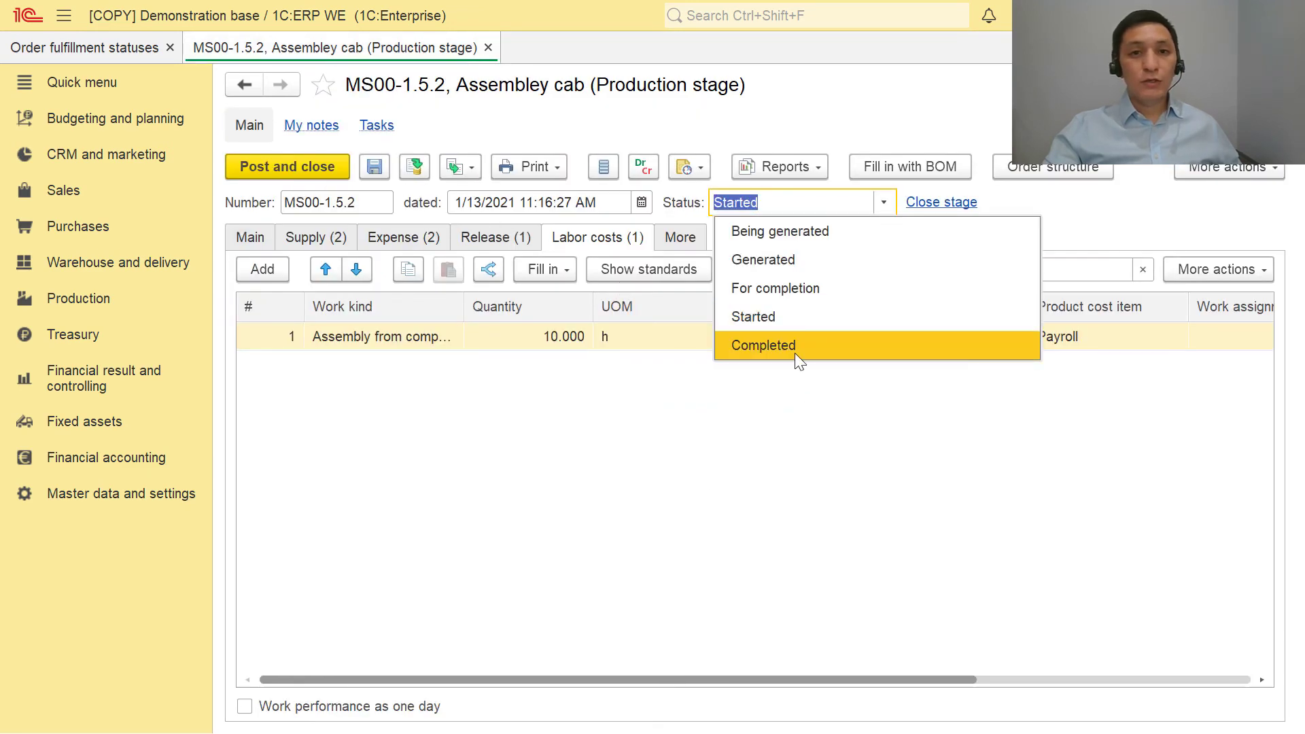
left_click(796, 346)
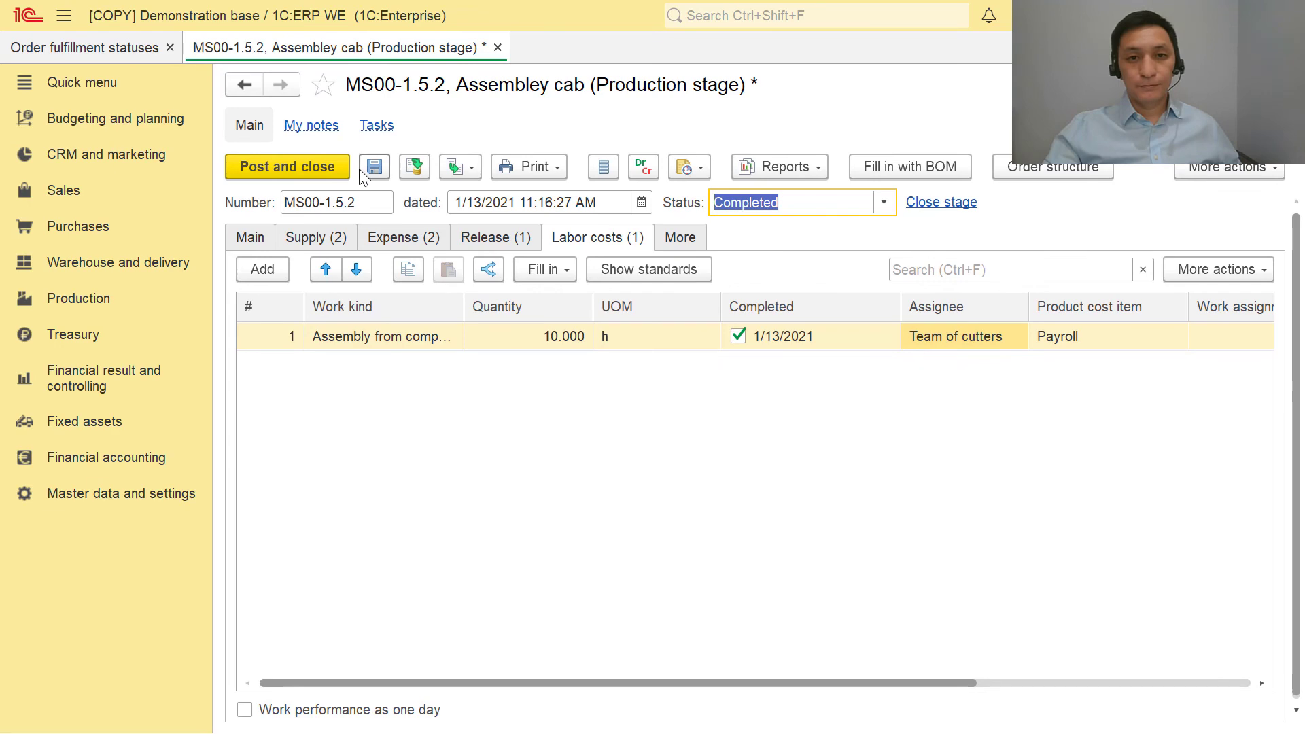
left_click(312, 166)
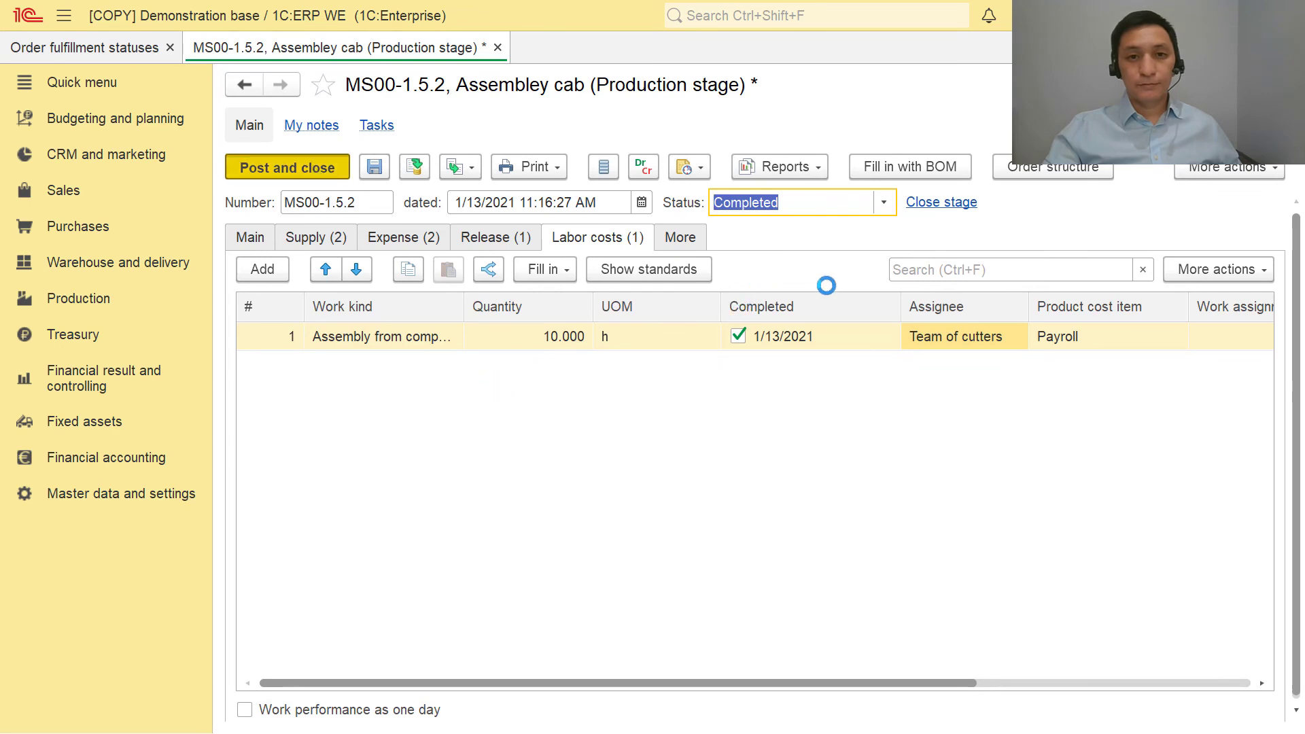